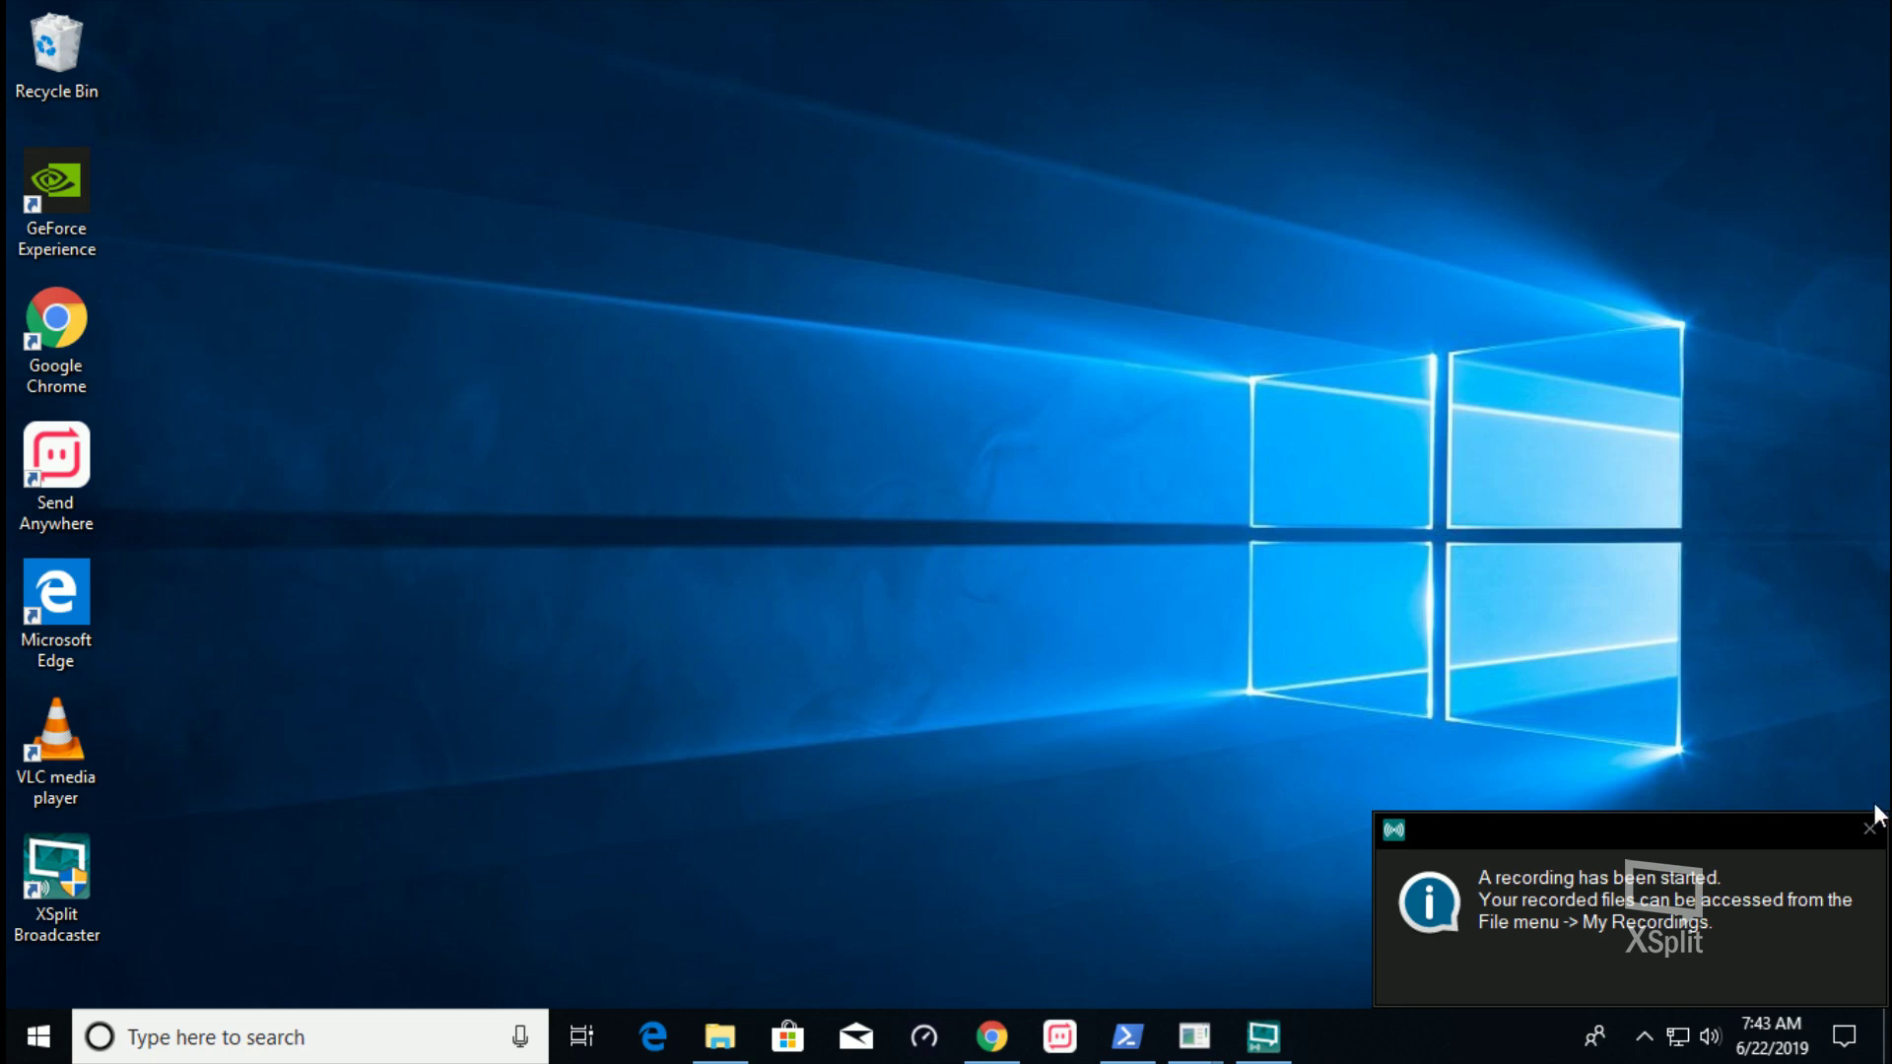
# Dismiss the XSplit recording notification and restore the scrcpy-win64 folder window
pyautogui.click(1869, 829)
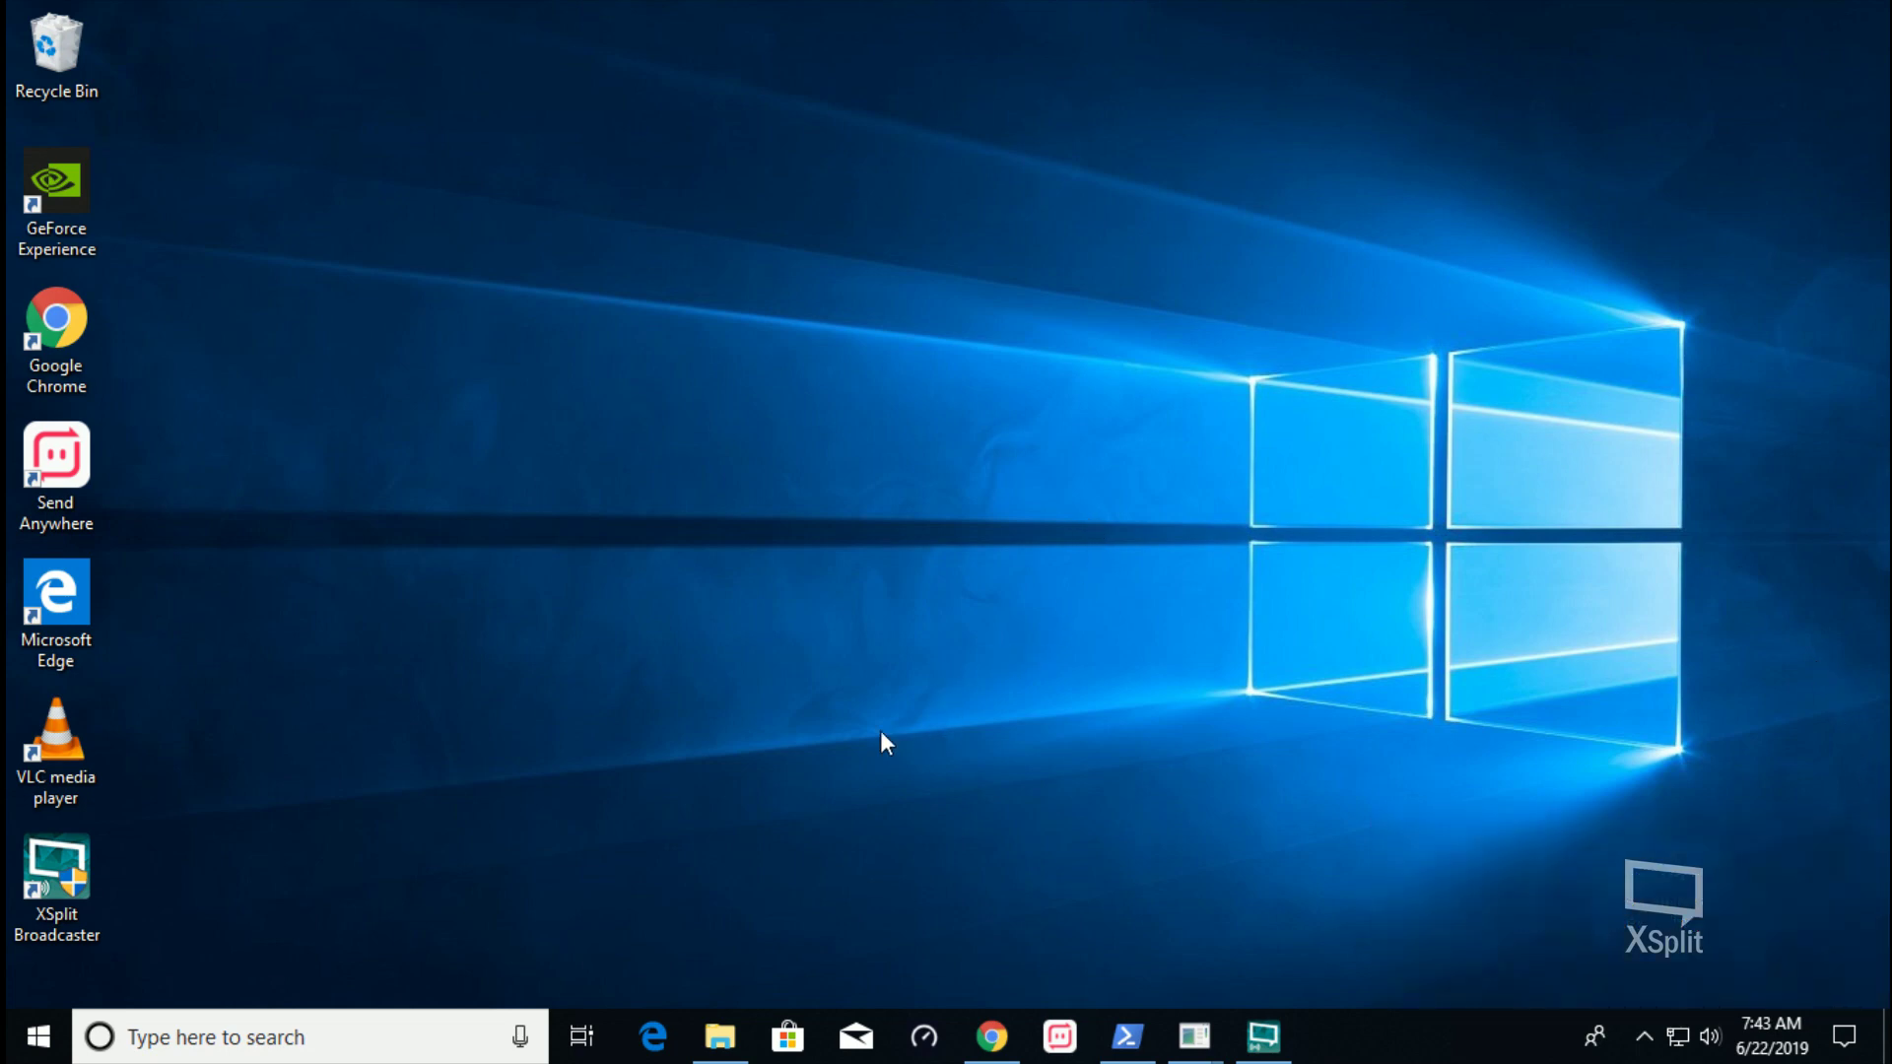
pyautogui.moveTo(739, 1045)
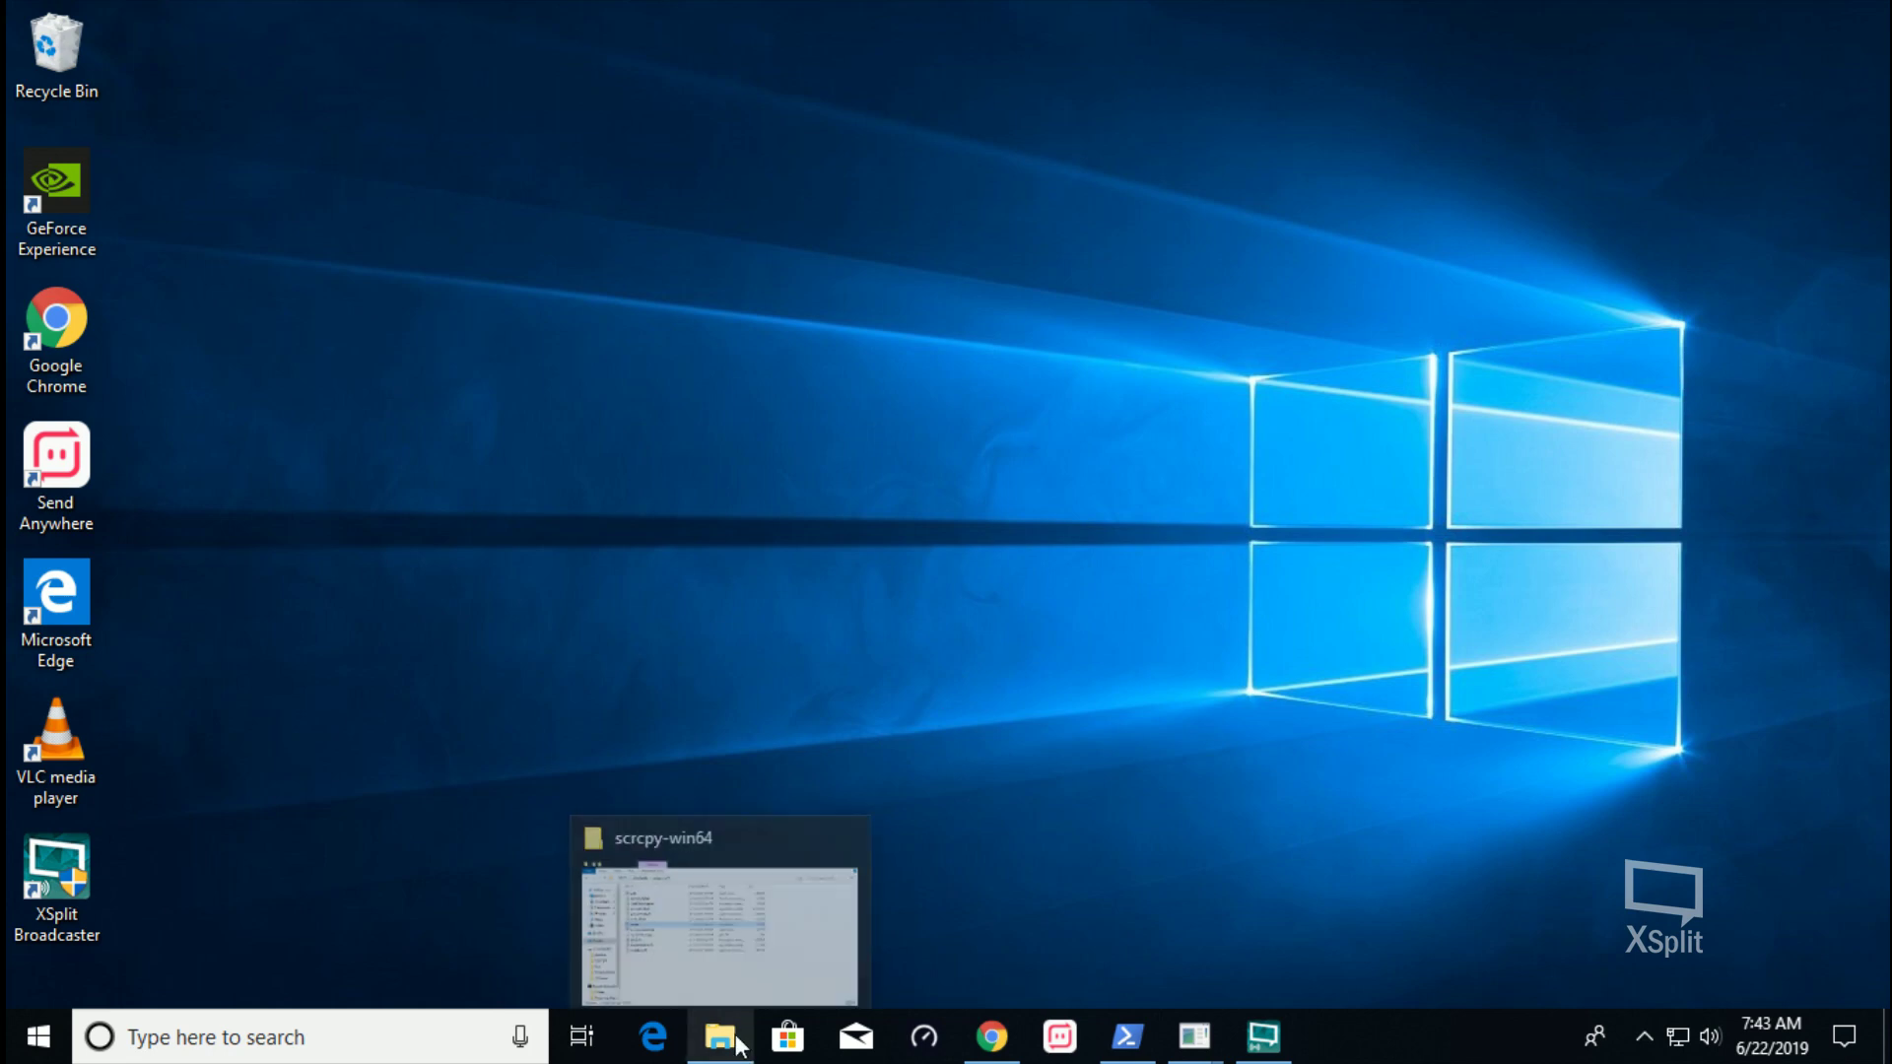
# Restore File Explorer and browse Local Disk (E:) > TV Shows > Mom
pyautogui.click(737, 1043)
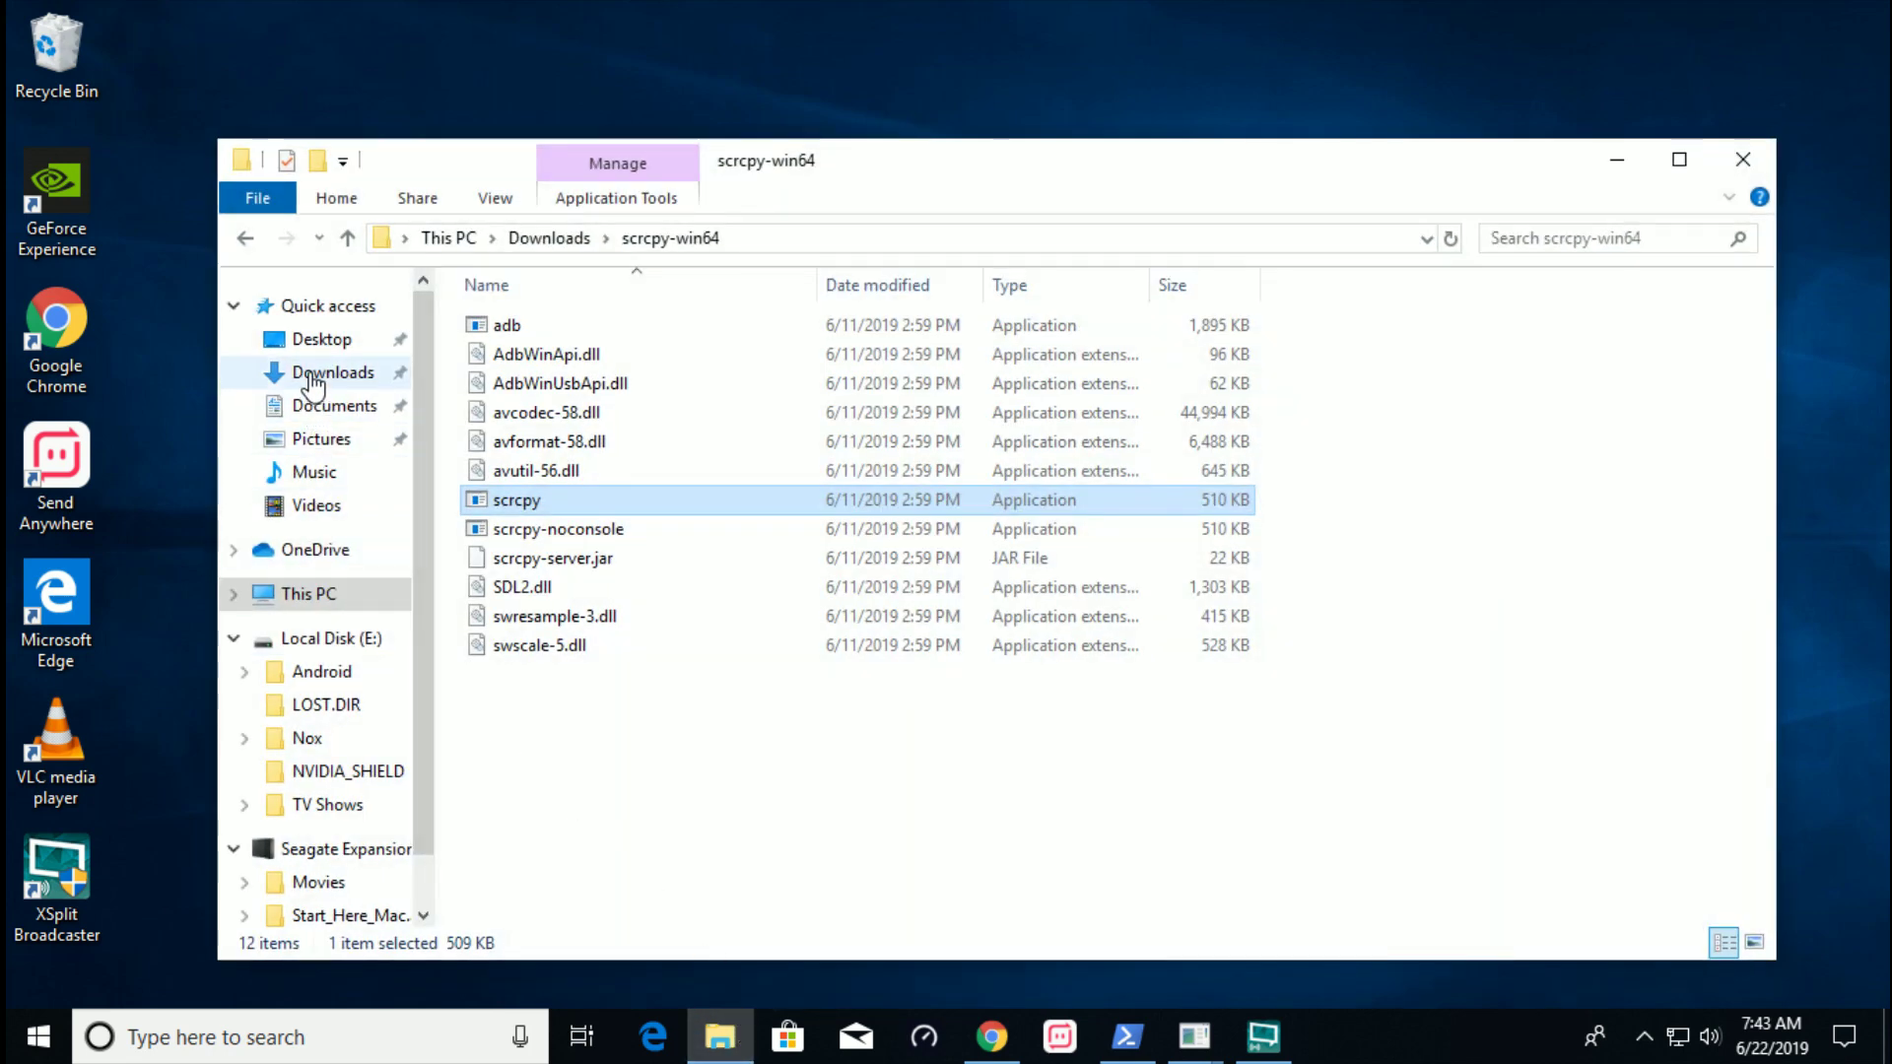
pyautogui.click(335, 641)
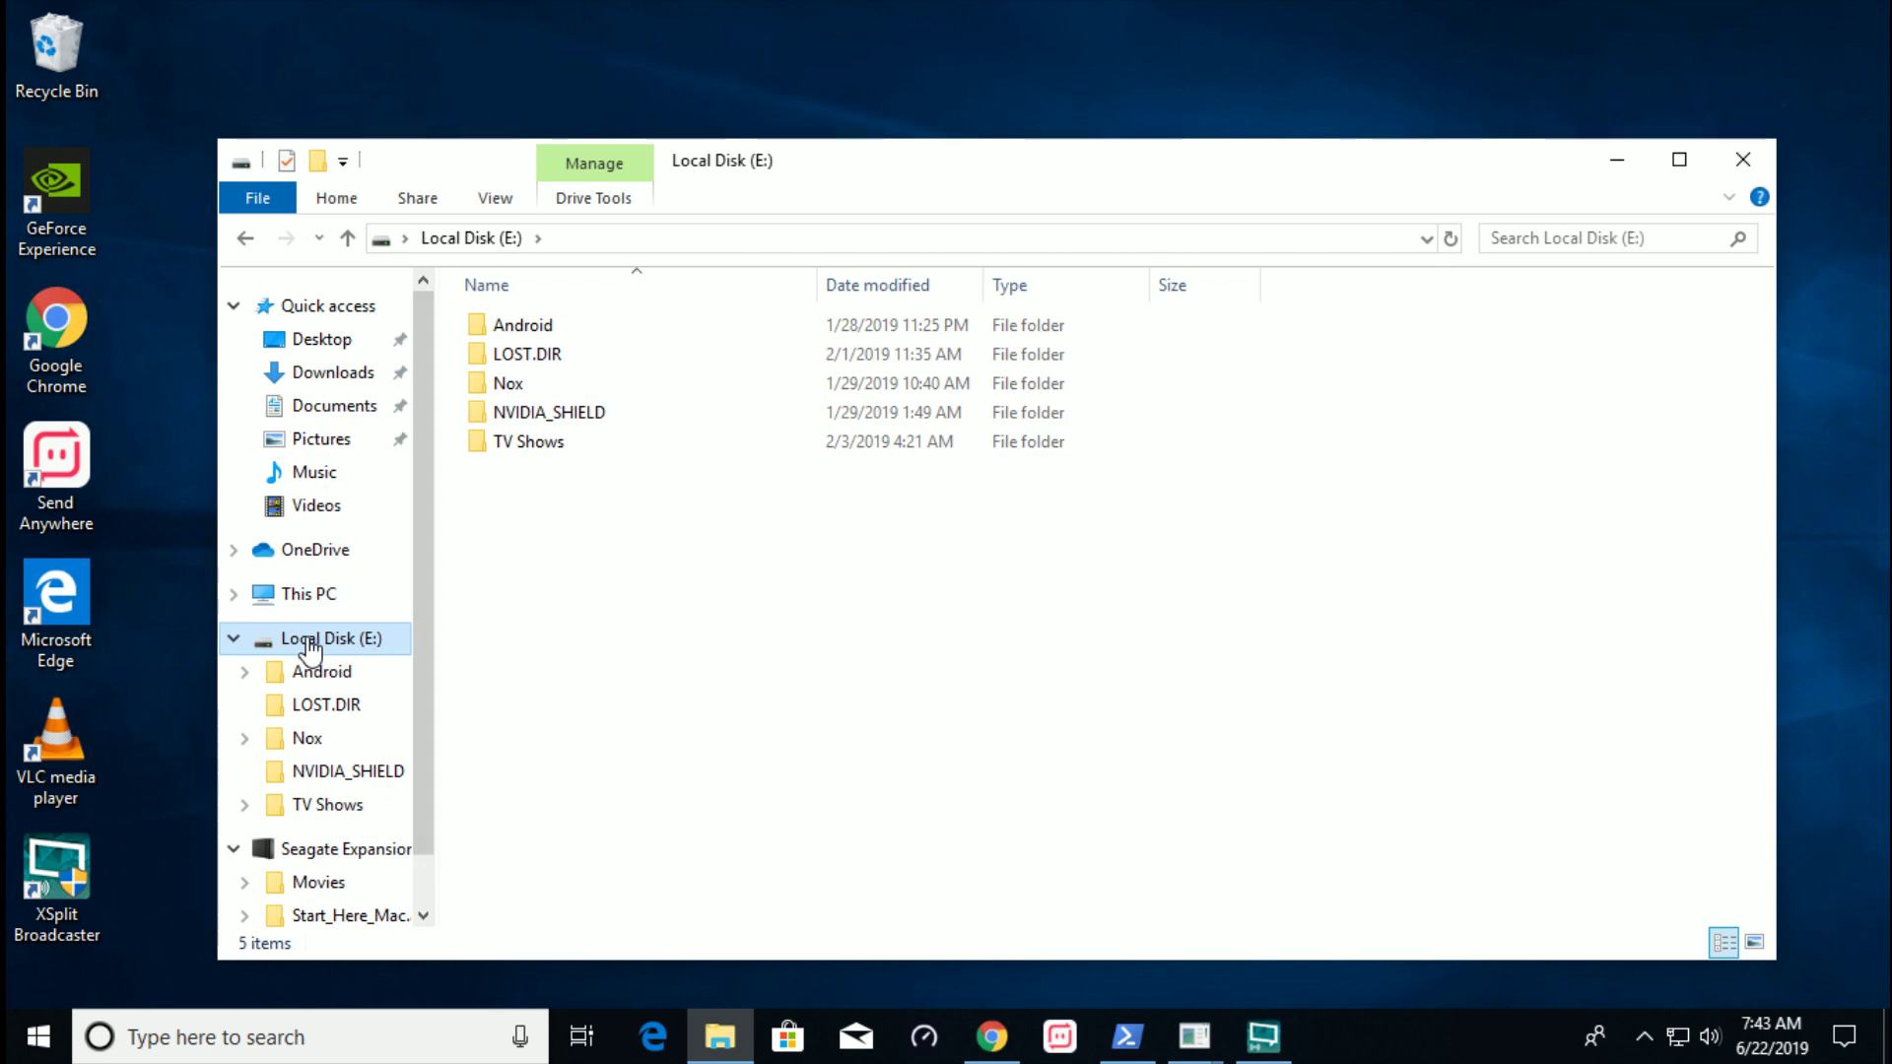
pyautogui.click(476, 447)
pyautogui.doubleClick(476, 447)
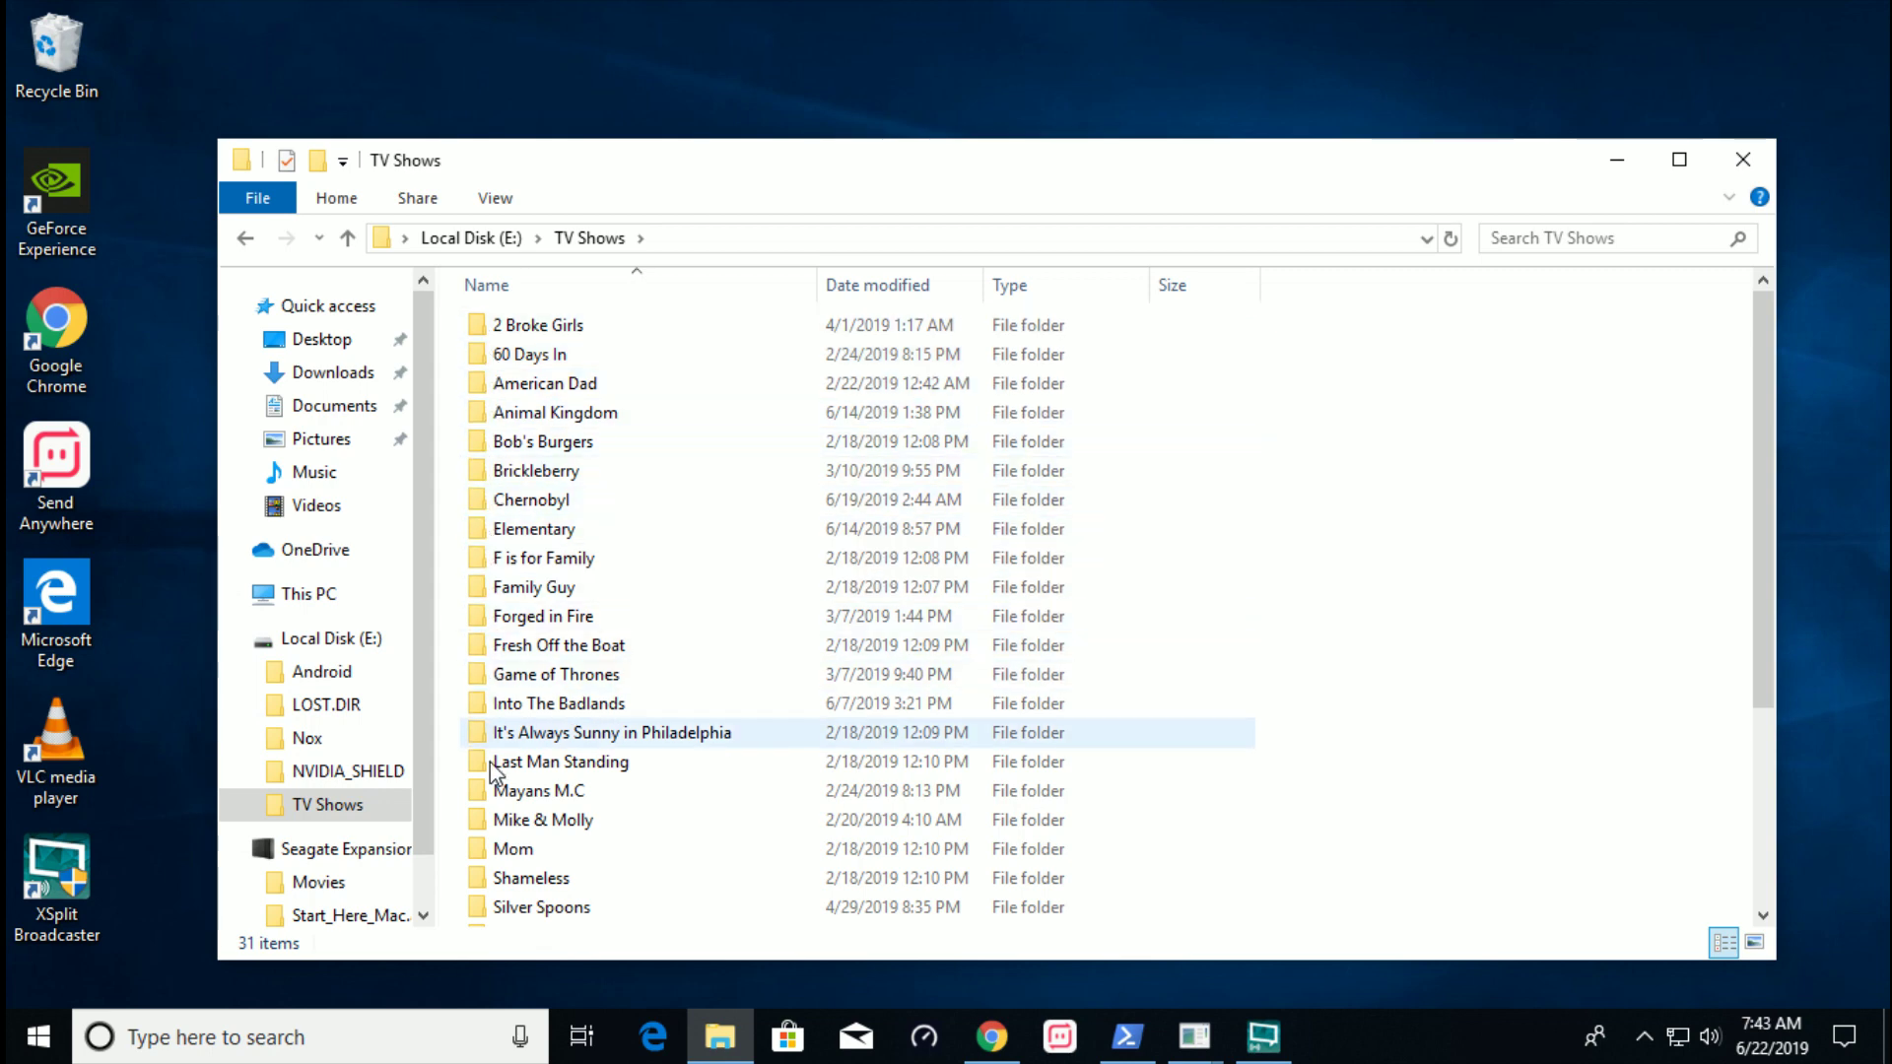
pyautogui.scroll(-3, 511, 626)
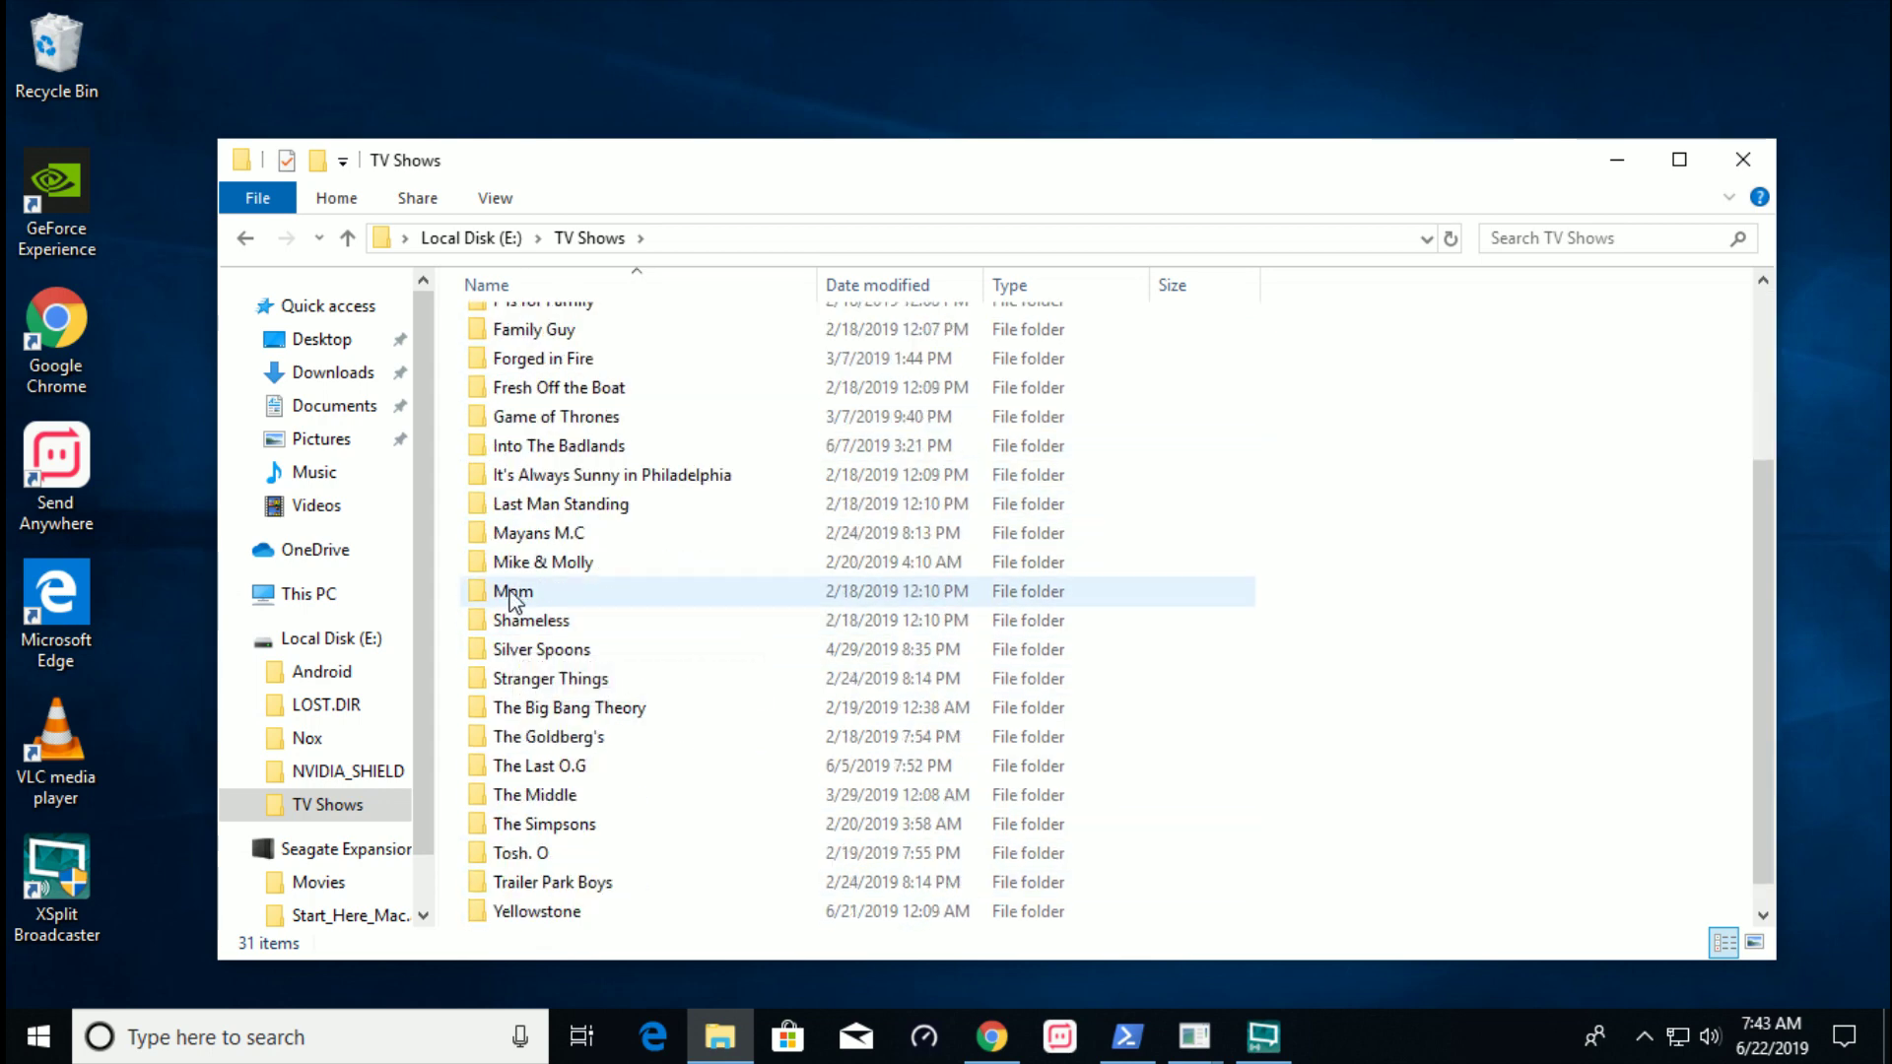
pyautogui.doubleClick(513, 591)
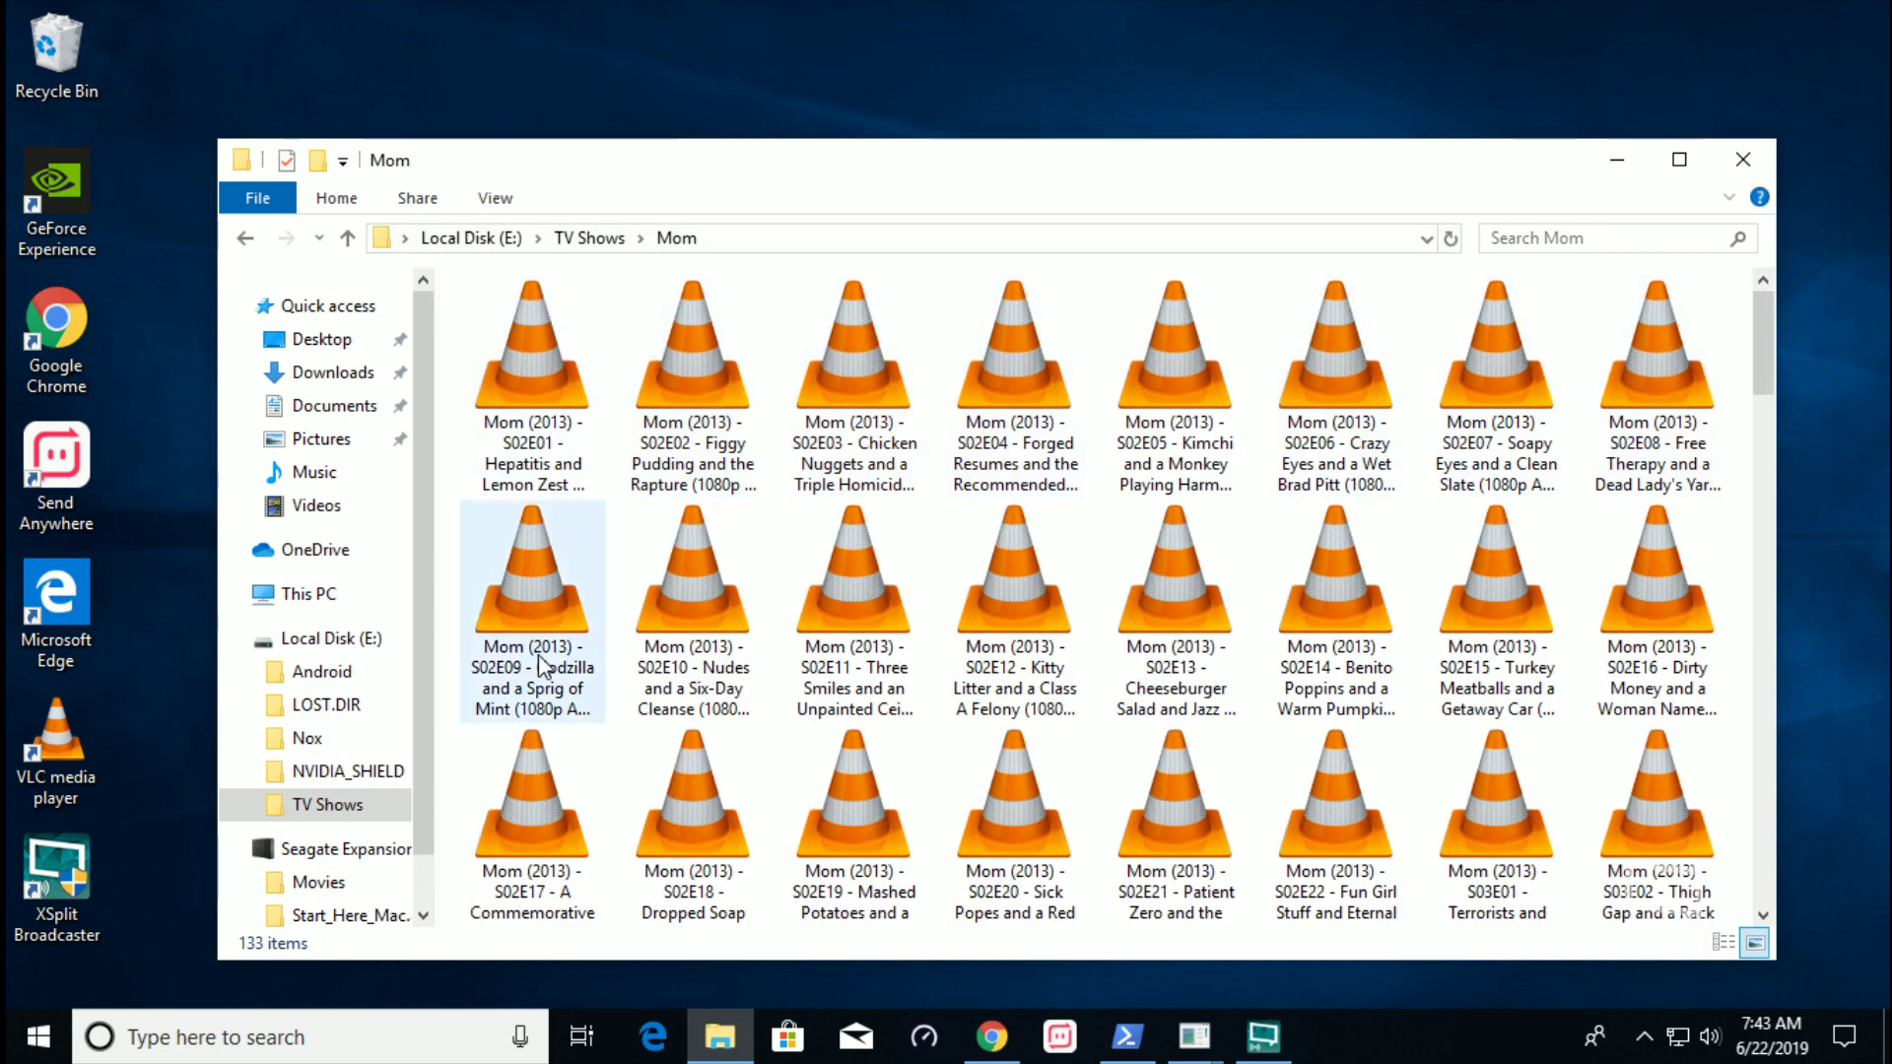
# Open the Movies folder on the Seagate Expansion Drive (D:)
pyautogui.click(280, 816)
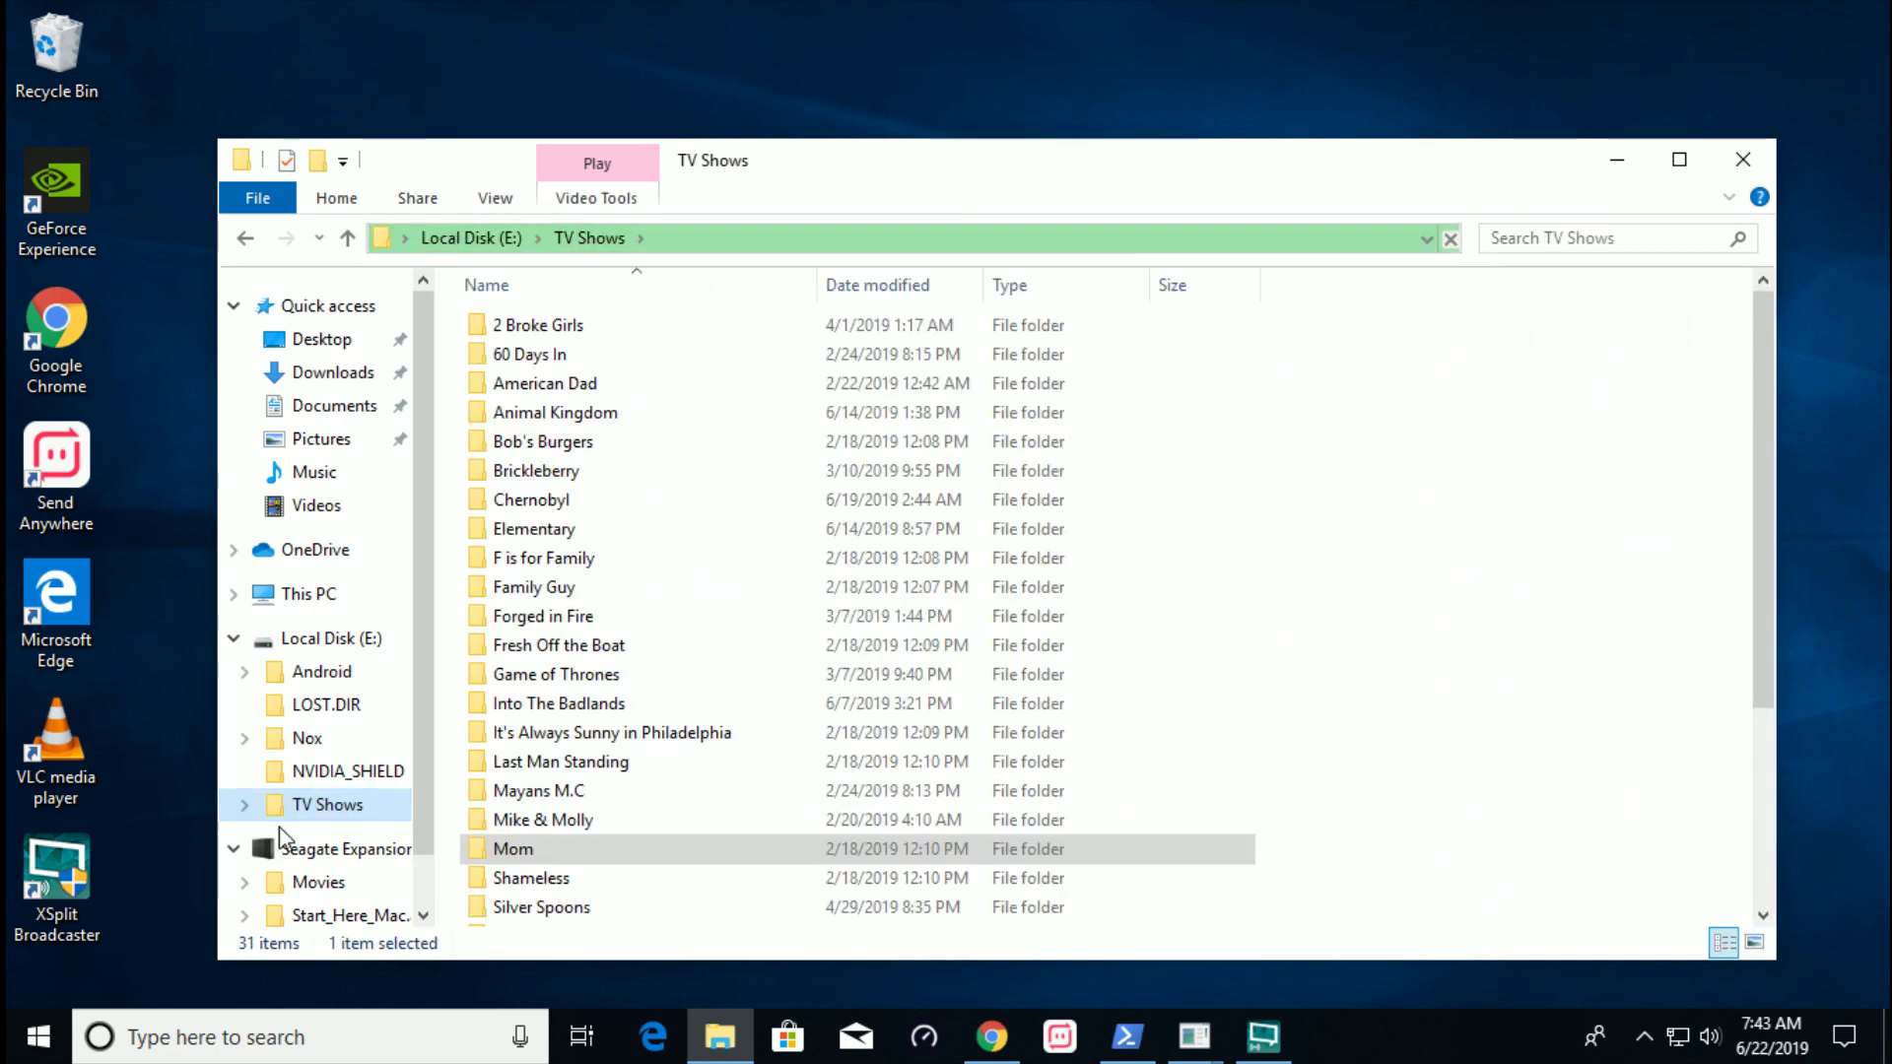
pyautogui.click(280, 853)
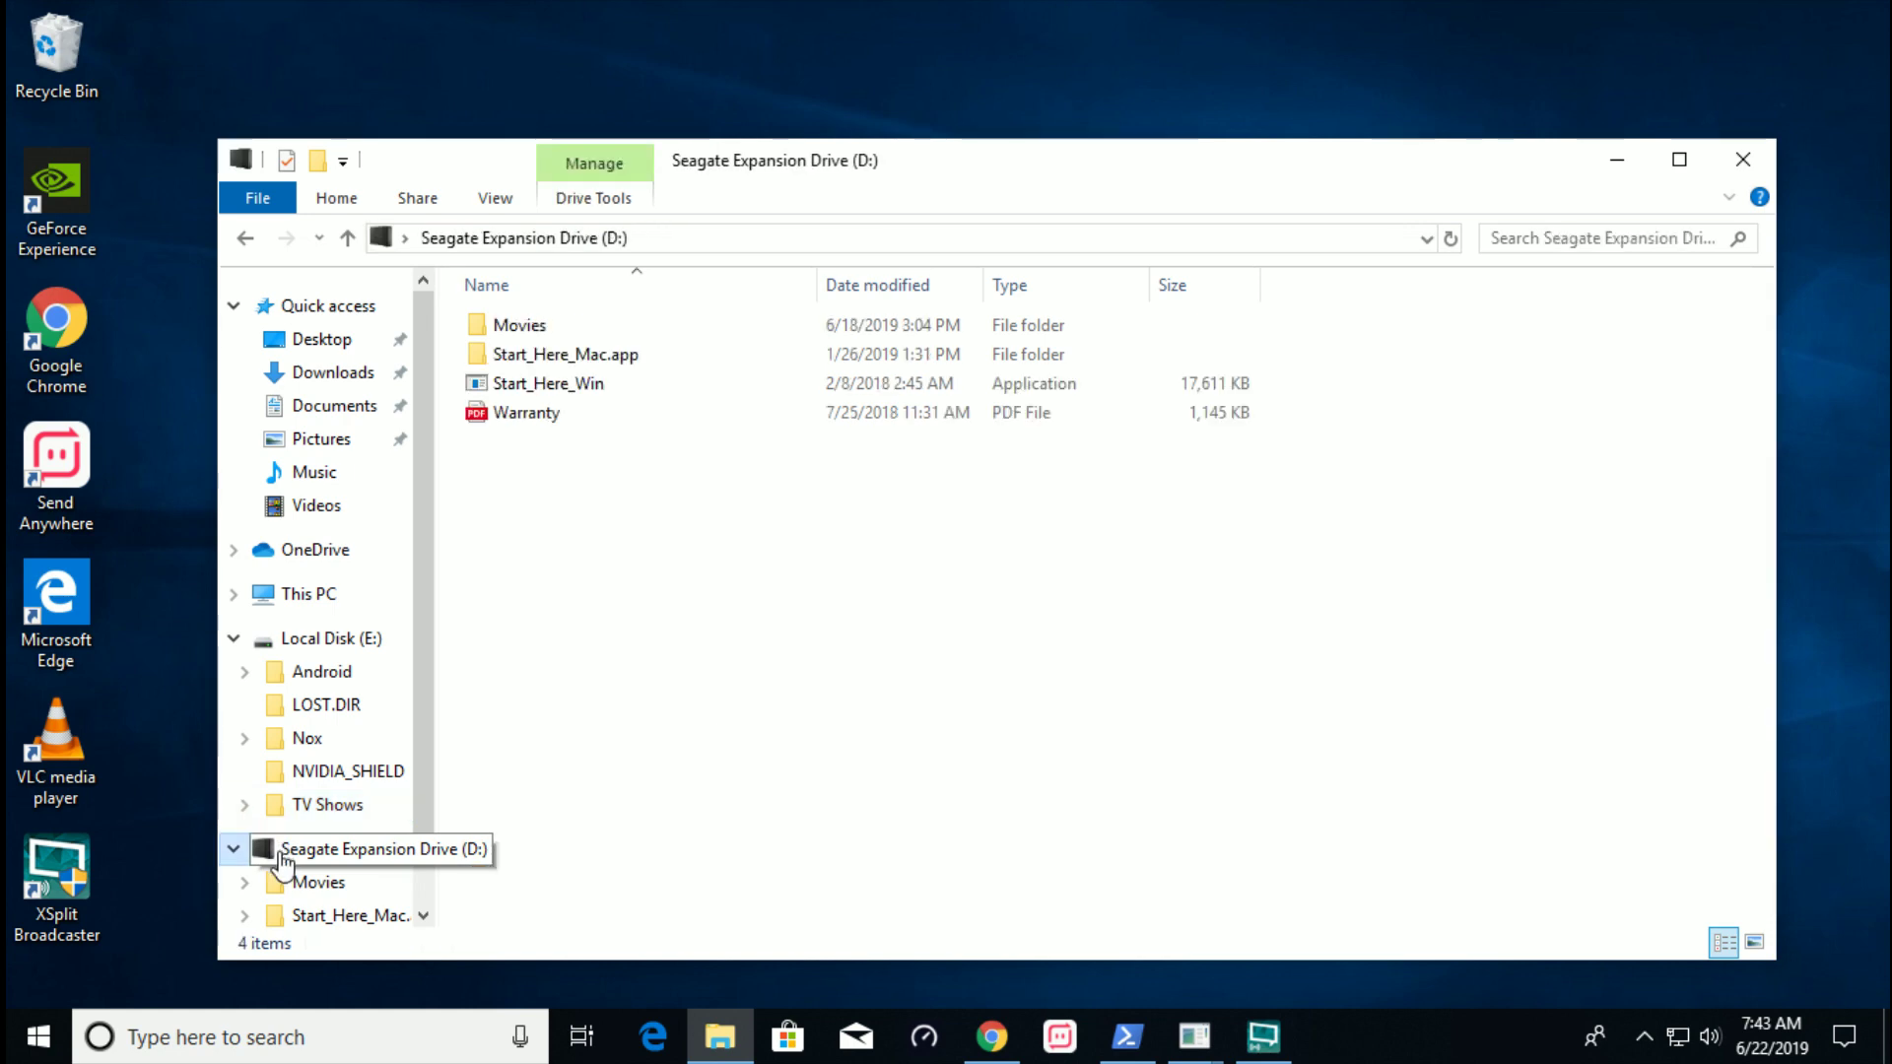
pyautogui.doubleClick(486, 327)
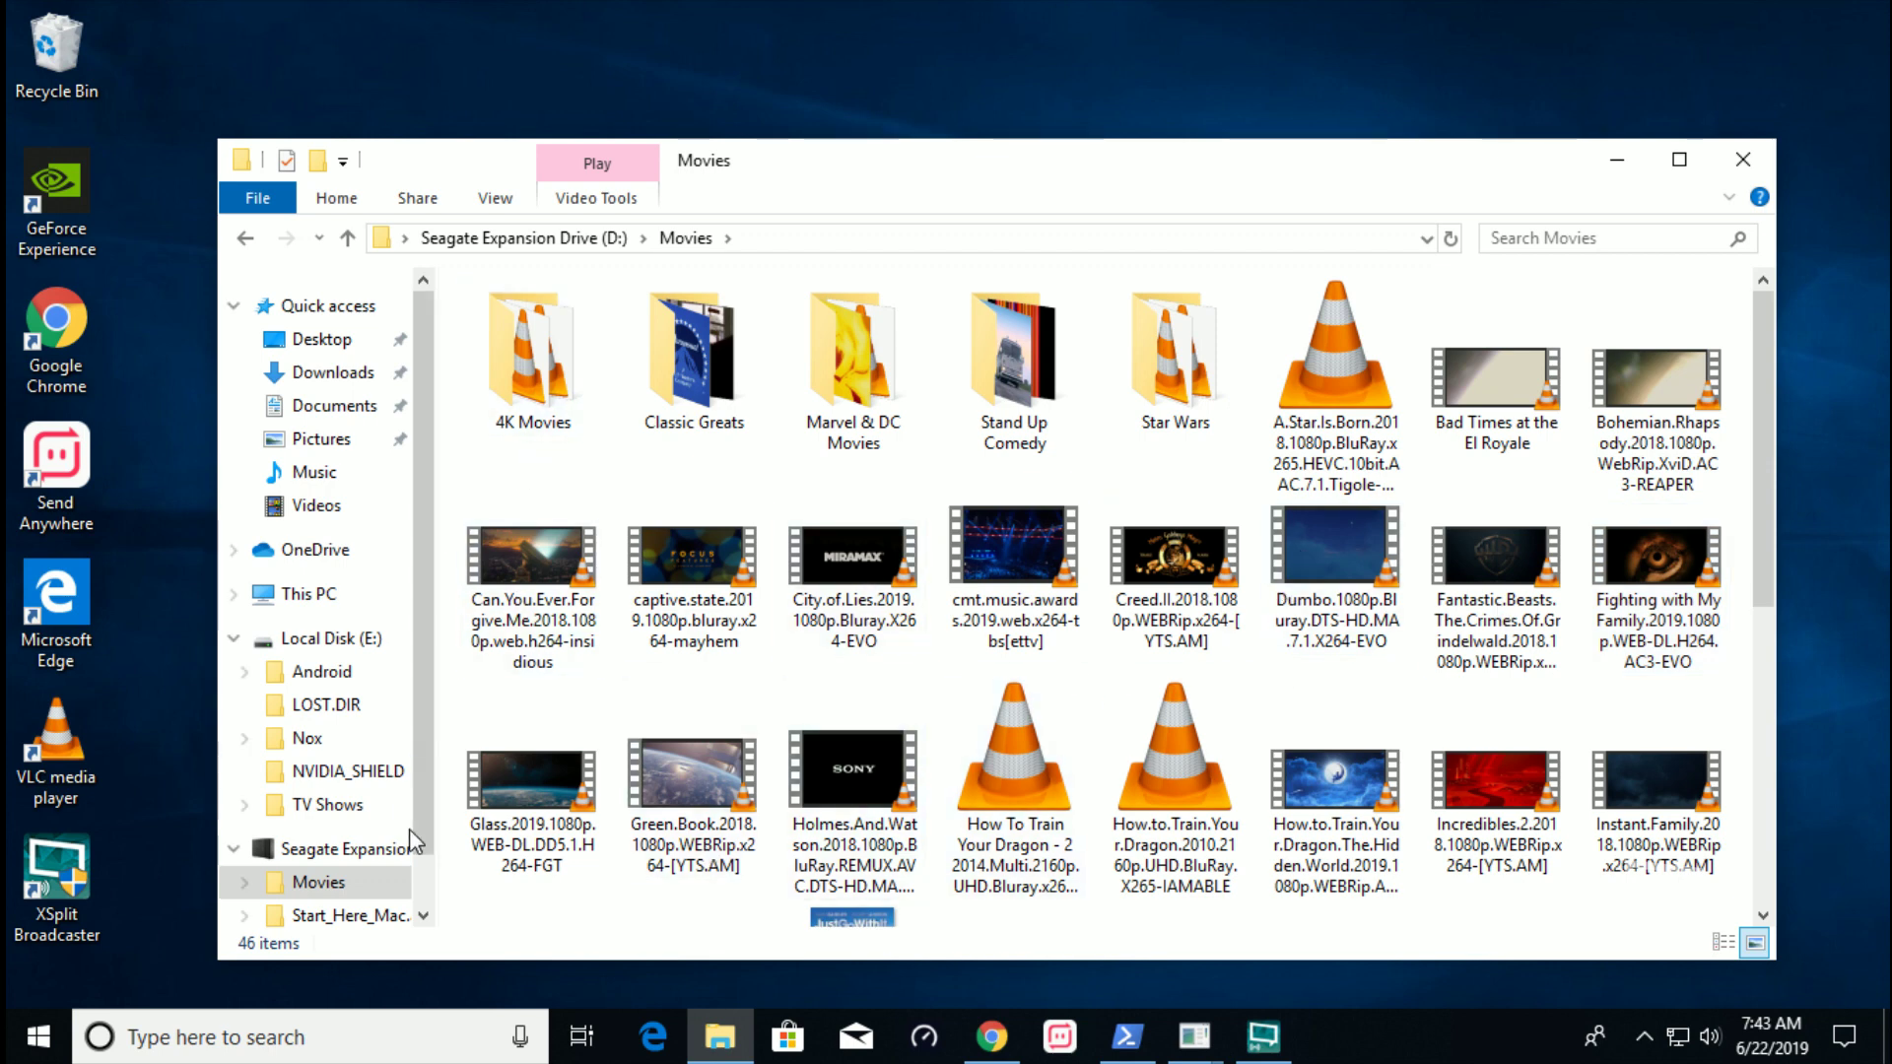
# Collapse both drive trees, compare the contents of E: and D:, then close File Explorer
pyautogui.click(234, 848)
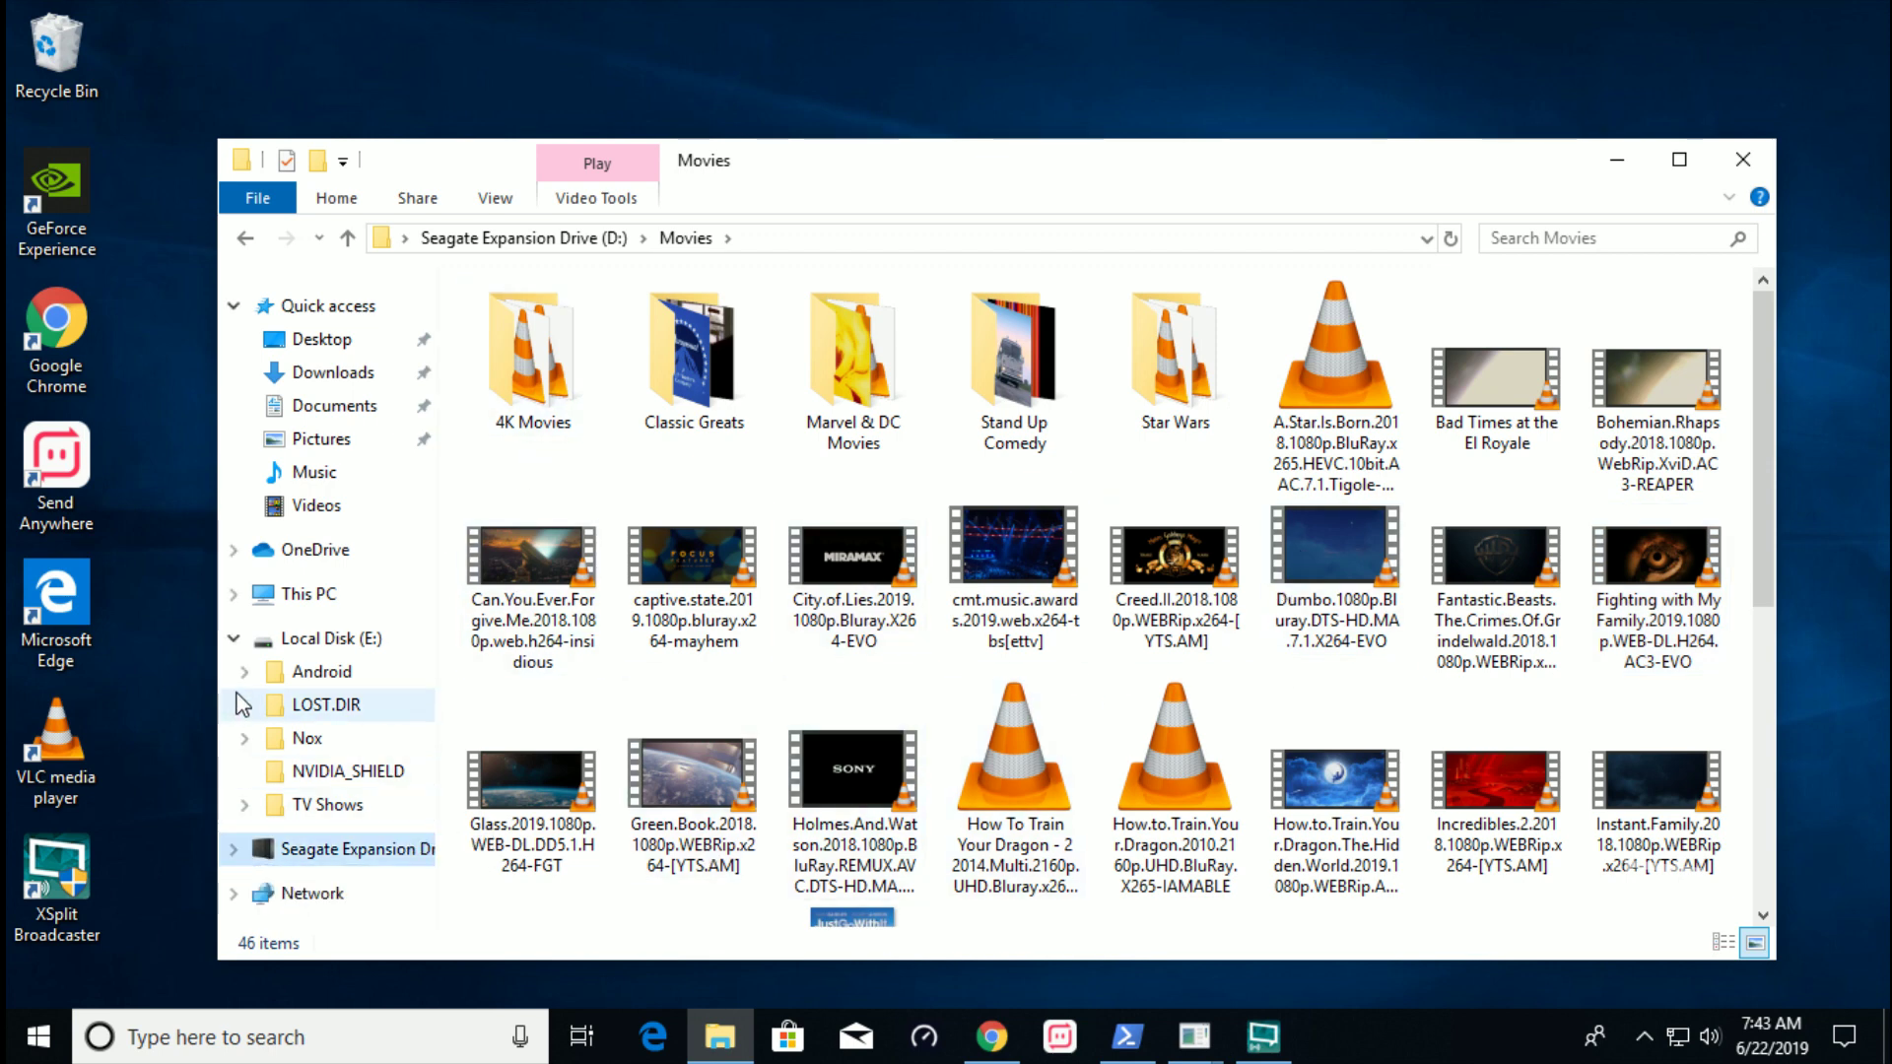
pyautogui.click(233, 638)
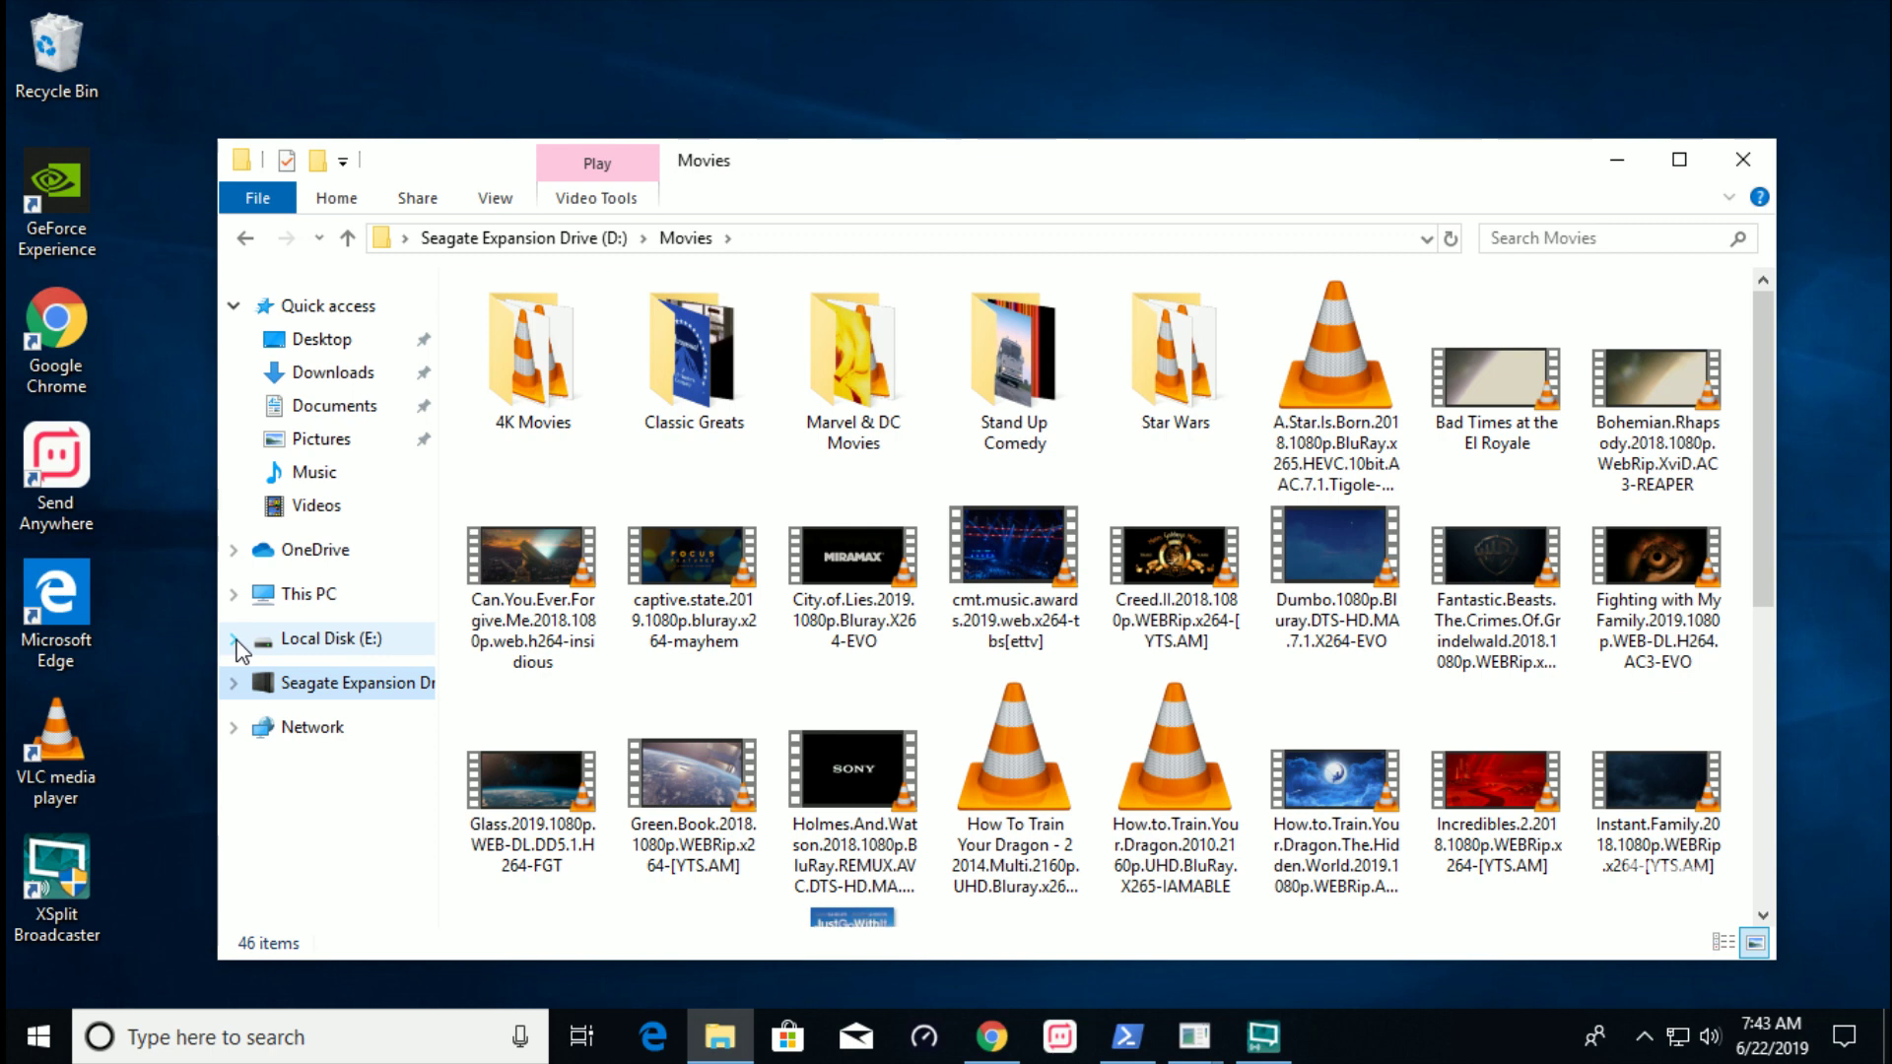
pyautogui.click(315, 640)
pyautogui.click(330, 683)
pyautogui.click(335, 641)
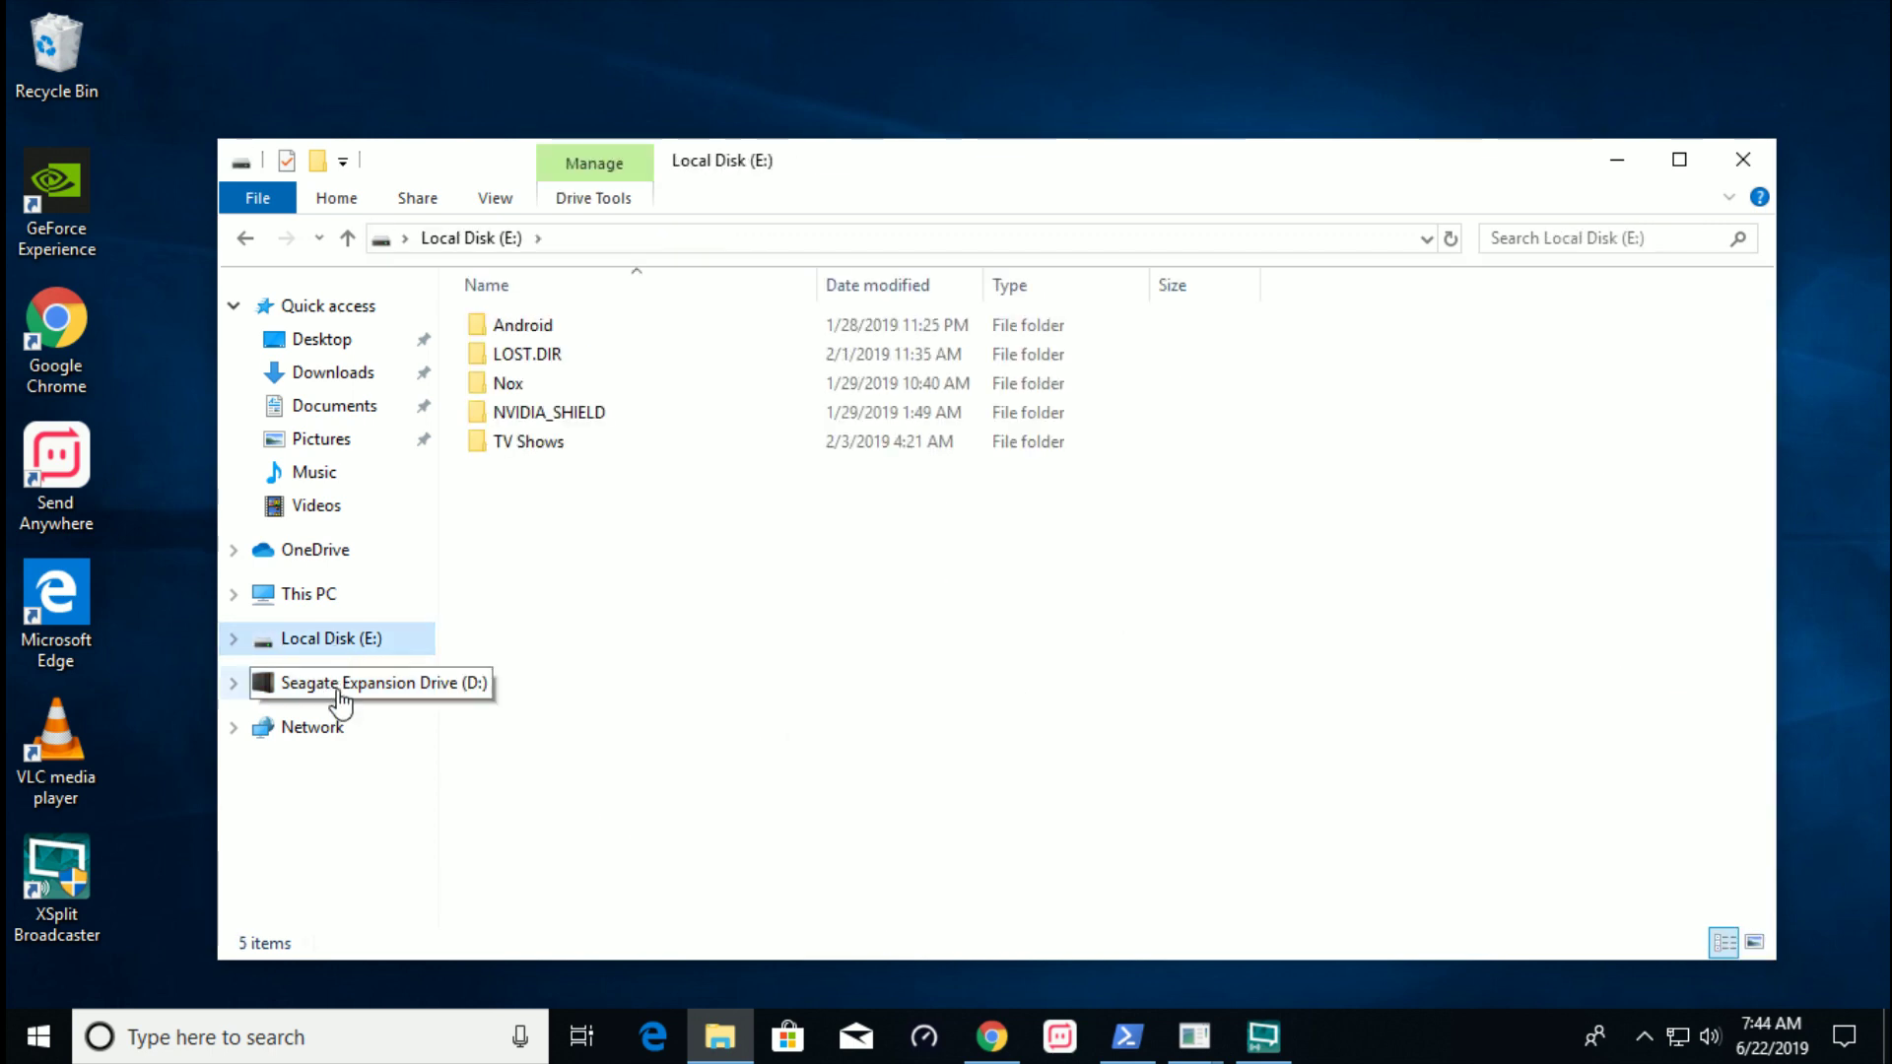
pyautogui.click(339, 690)
pyautogui.click(343, 643)
pyautogui.click(349, 687)
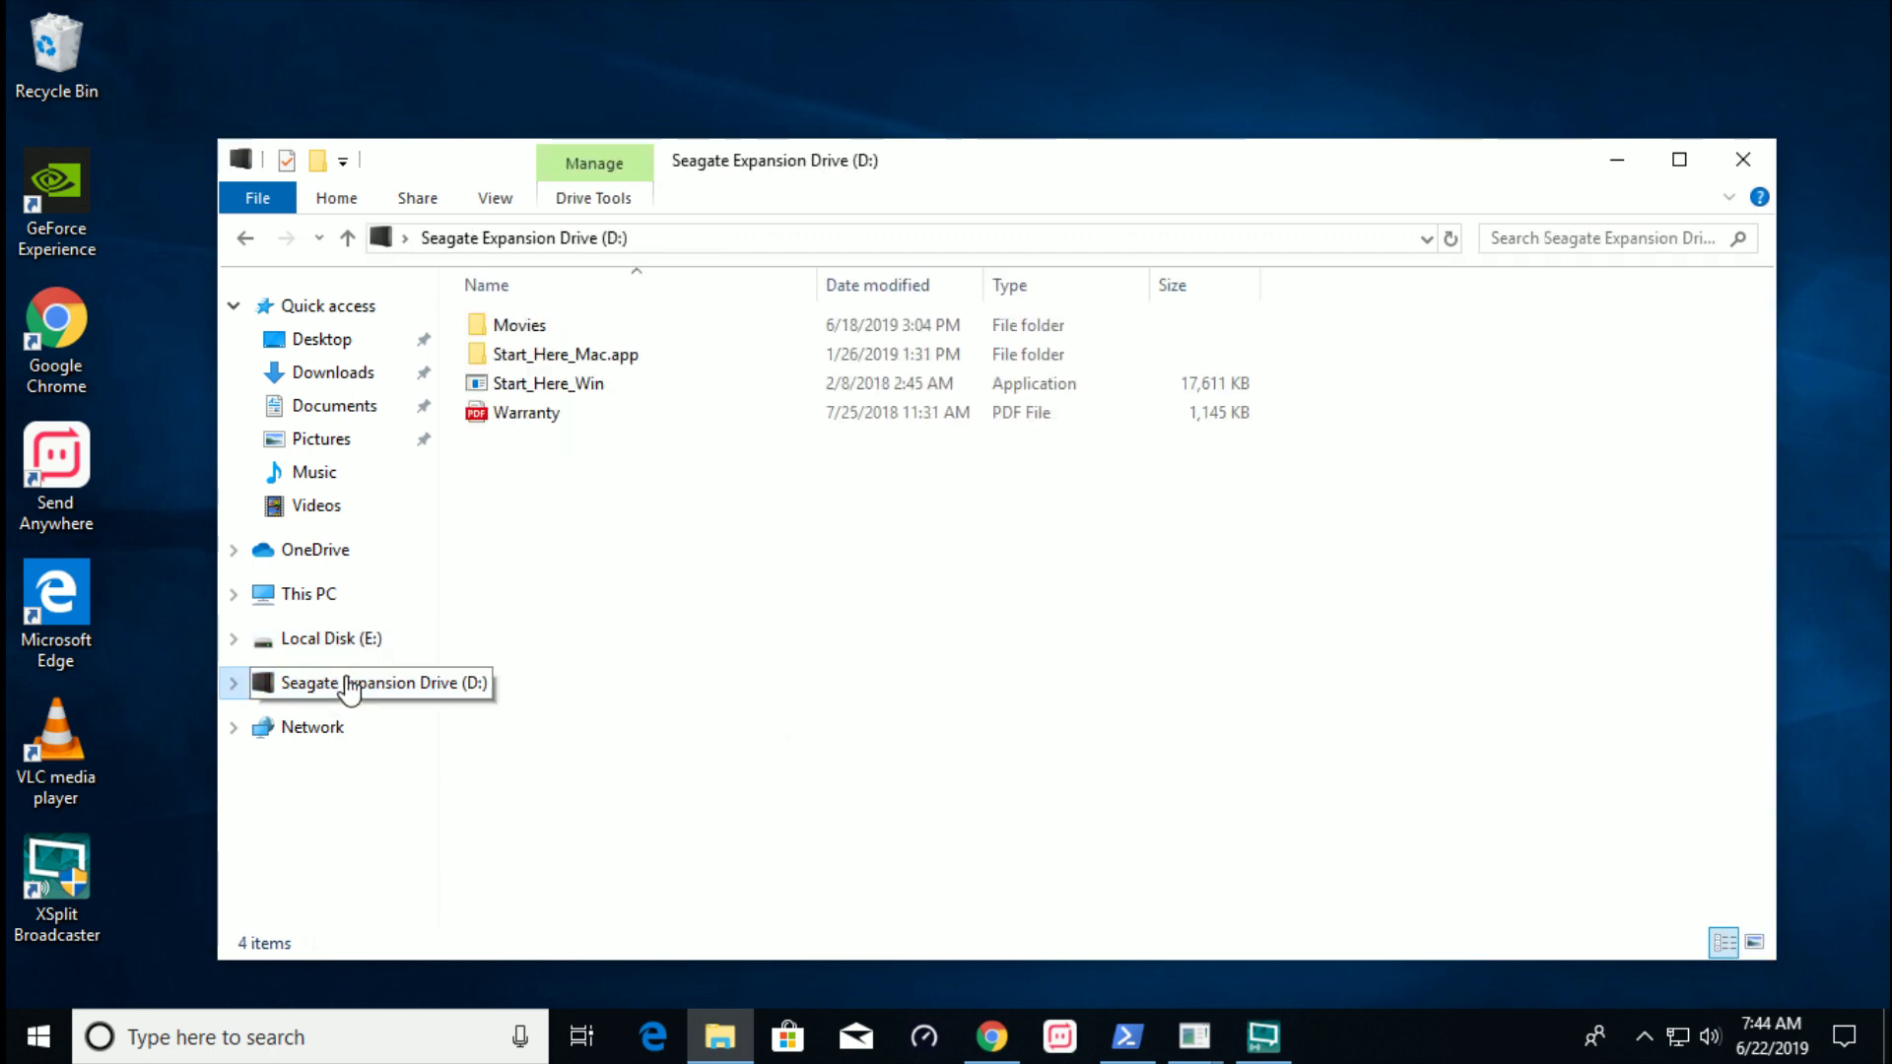
pyautogui.click(347, 642)
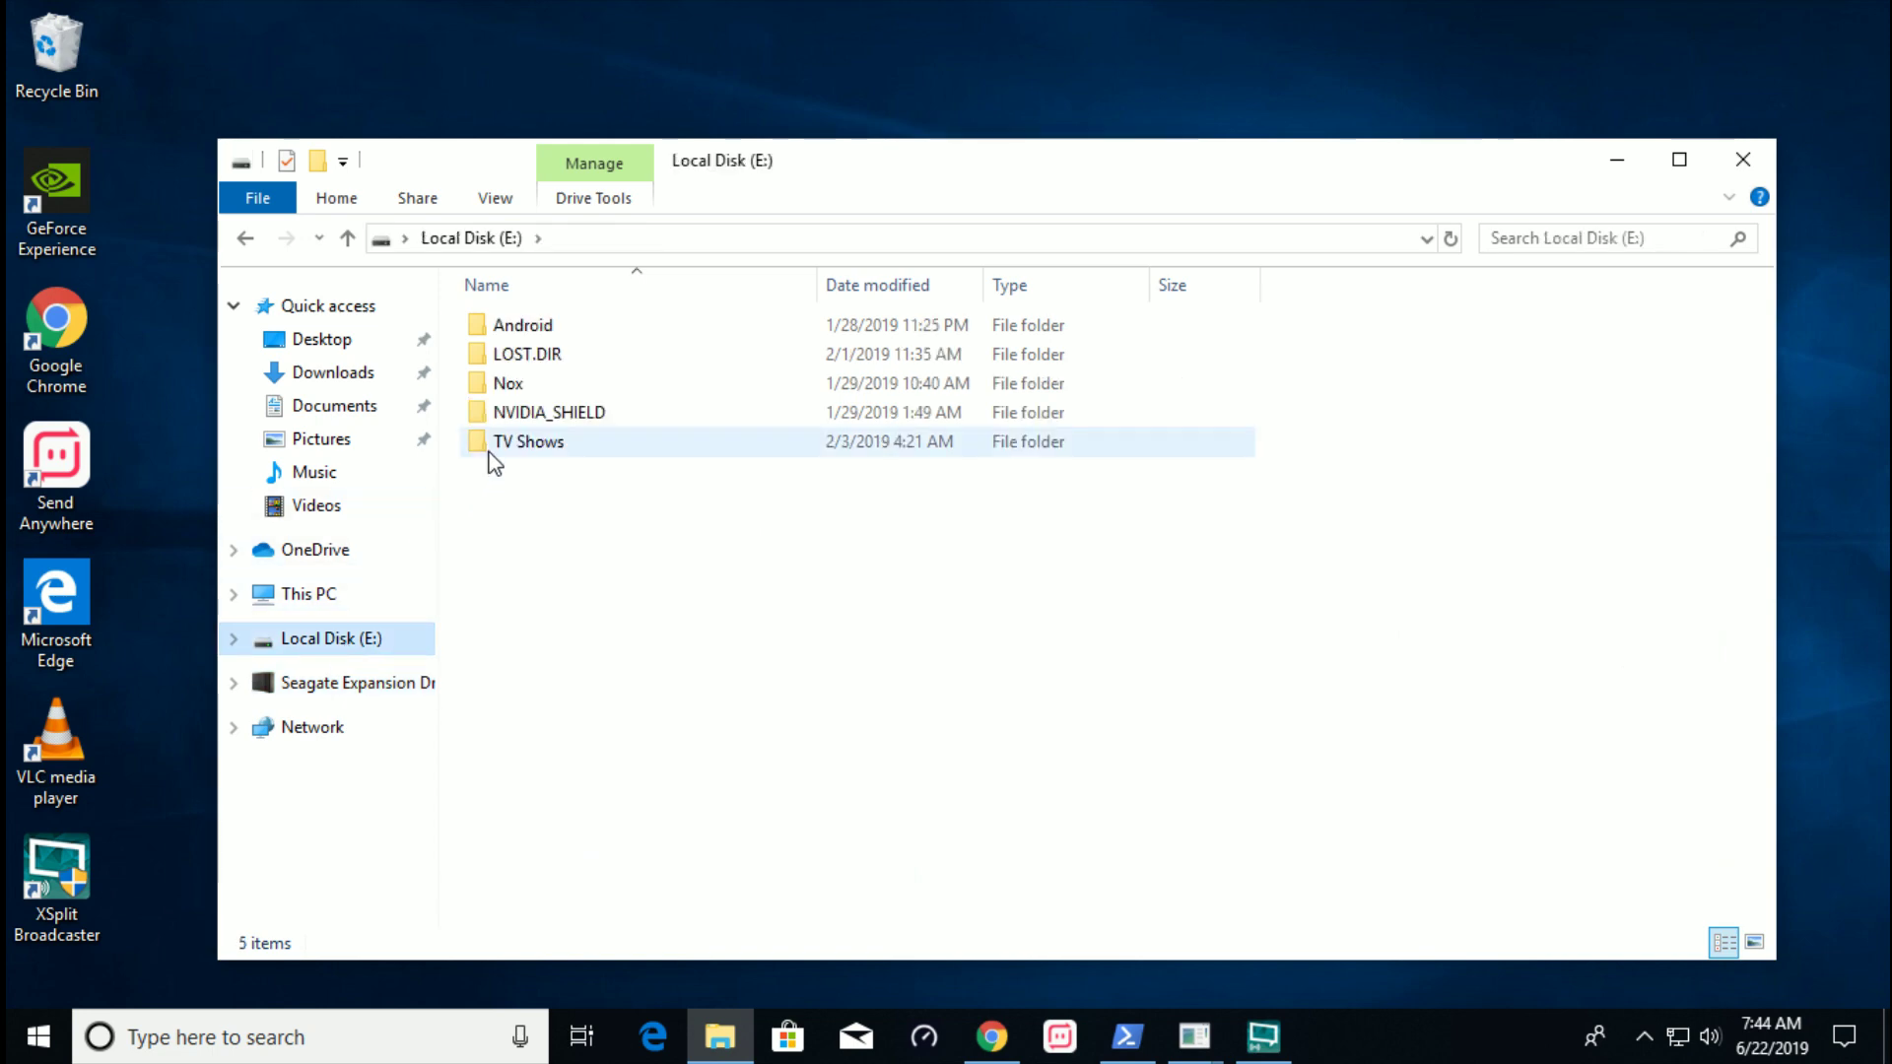
pyautogui.click(264, 686)
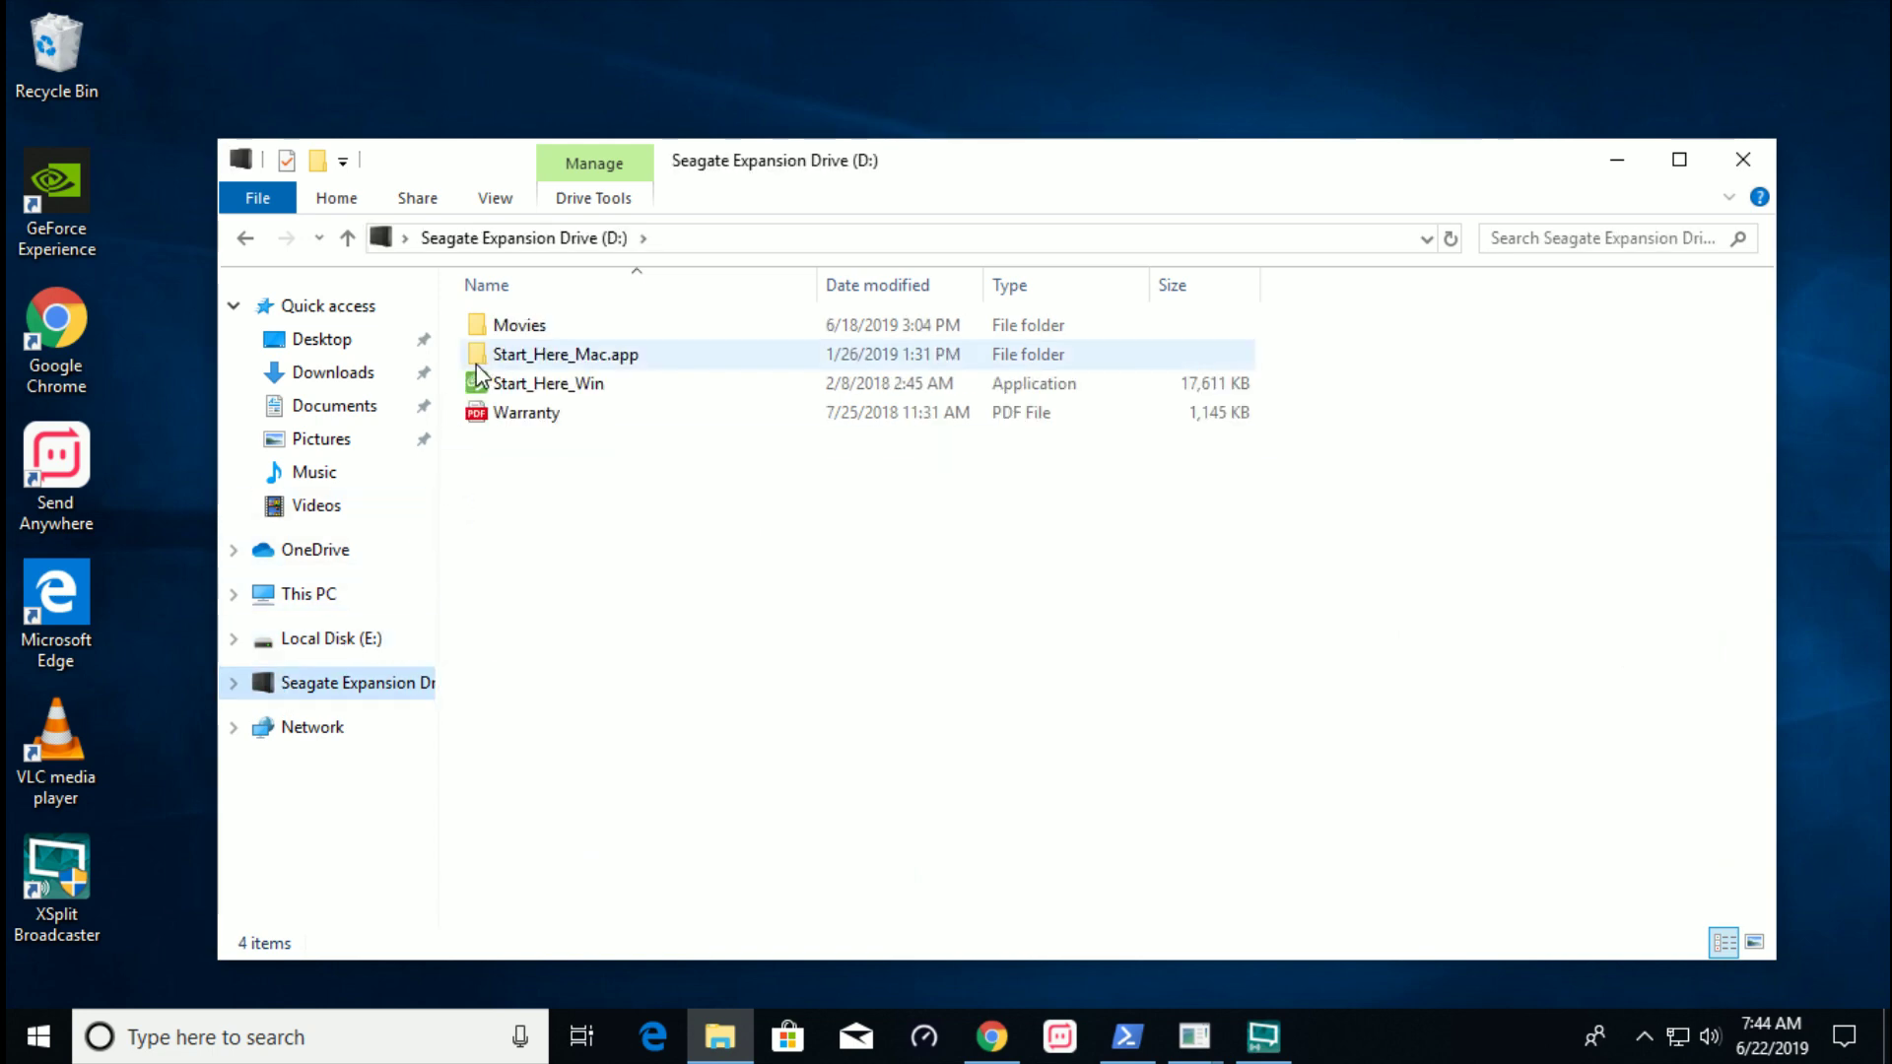
pyautogui.click(1746, 156)
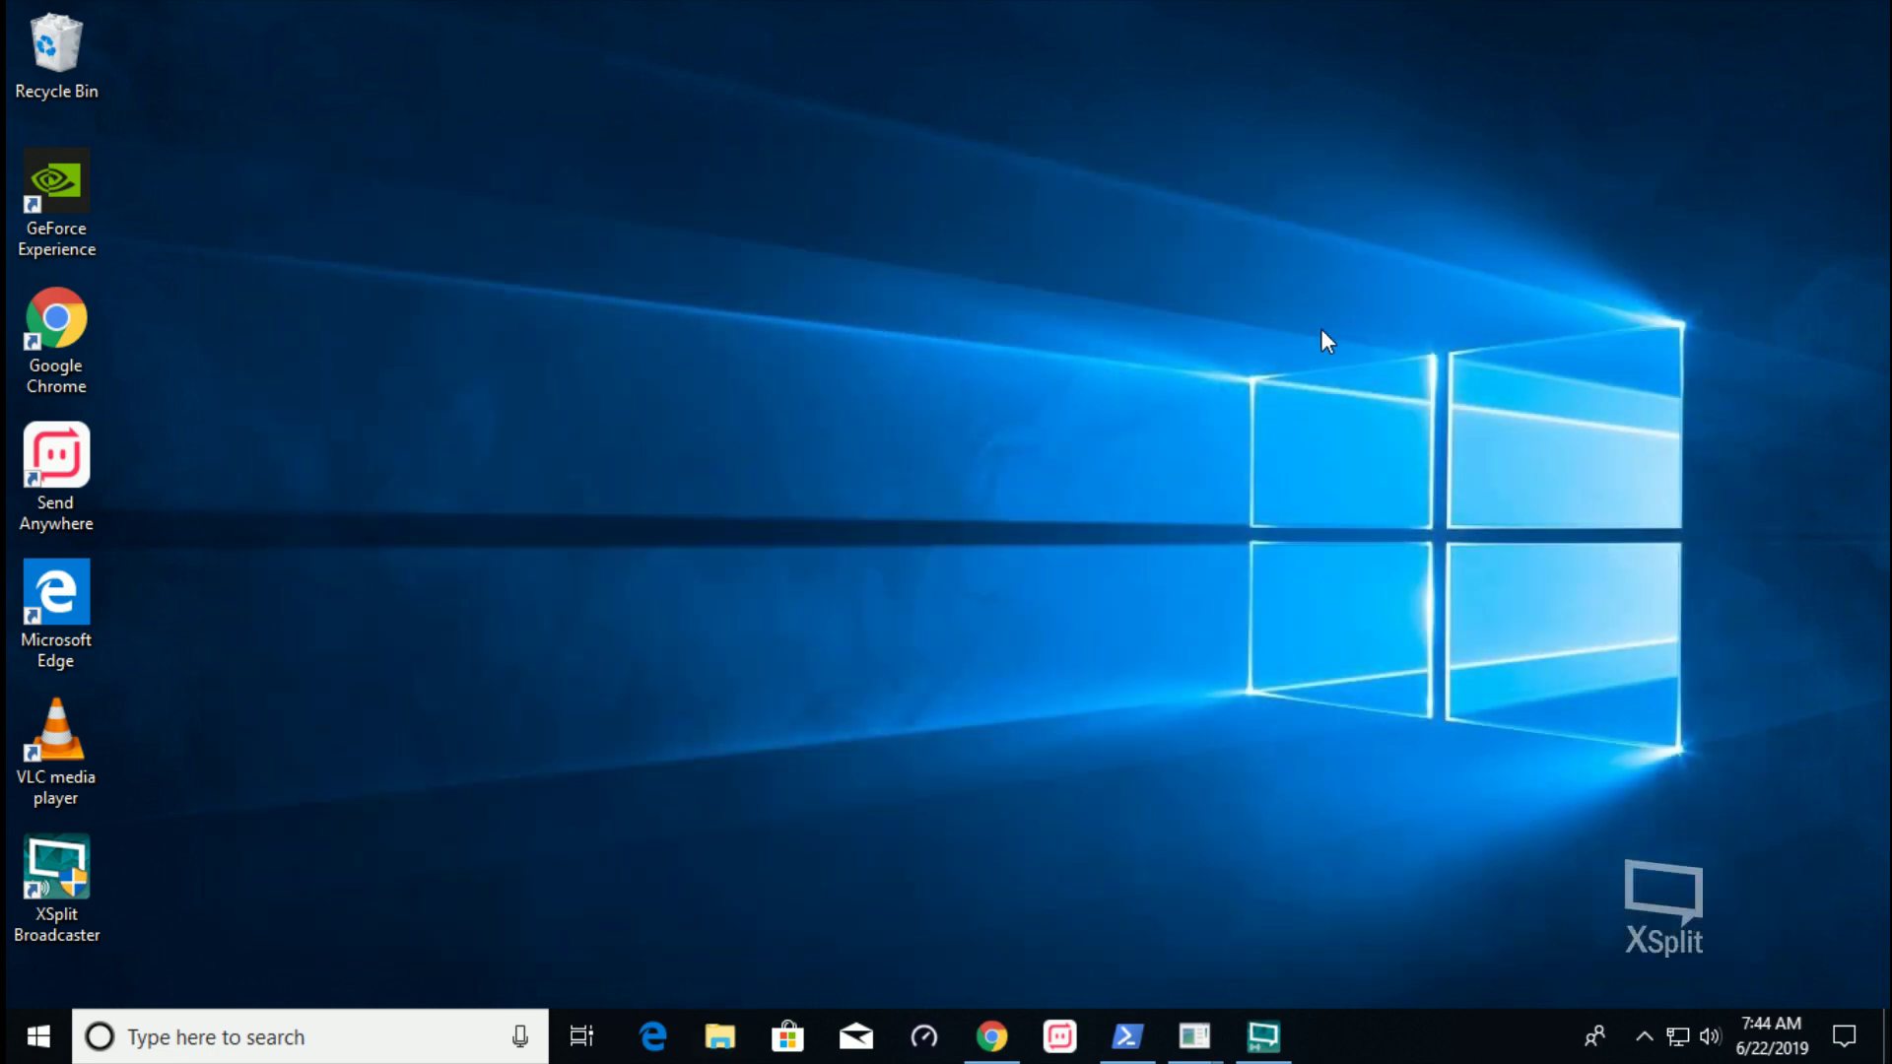
# Search Google for 'plex media server' in Chrome and open the Plex Media Server support page
pyautogui.click(991, 1036)
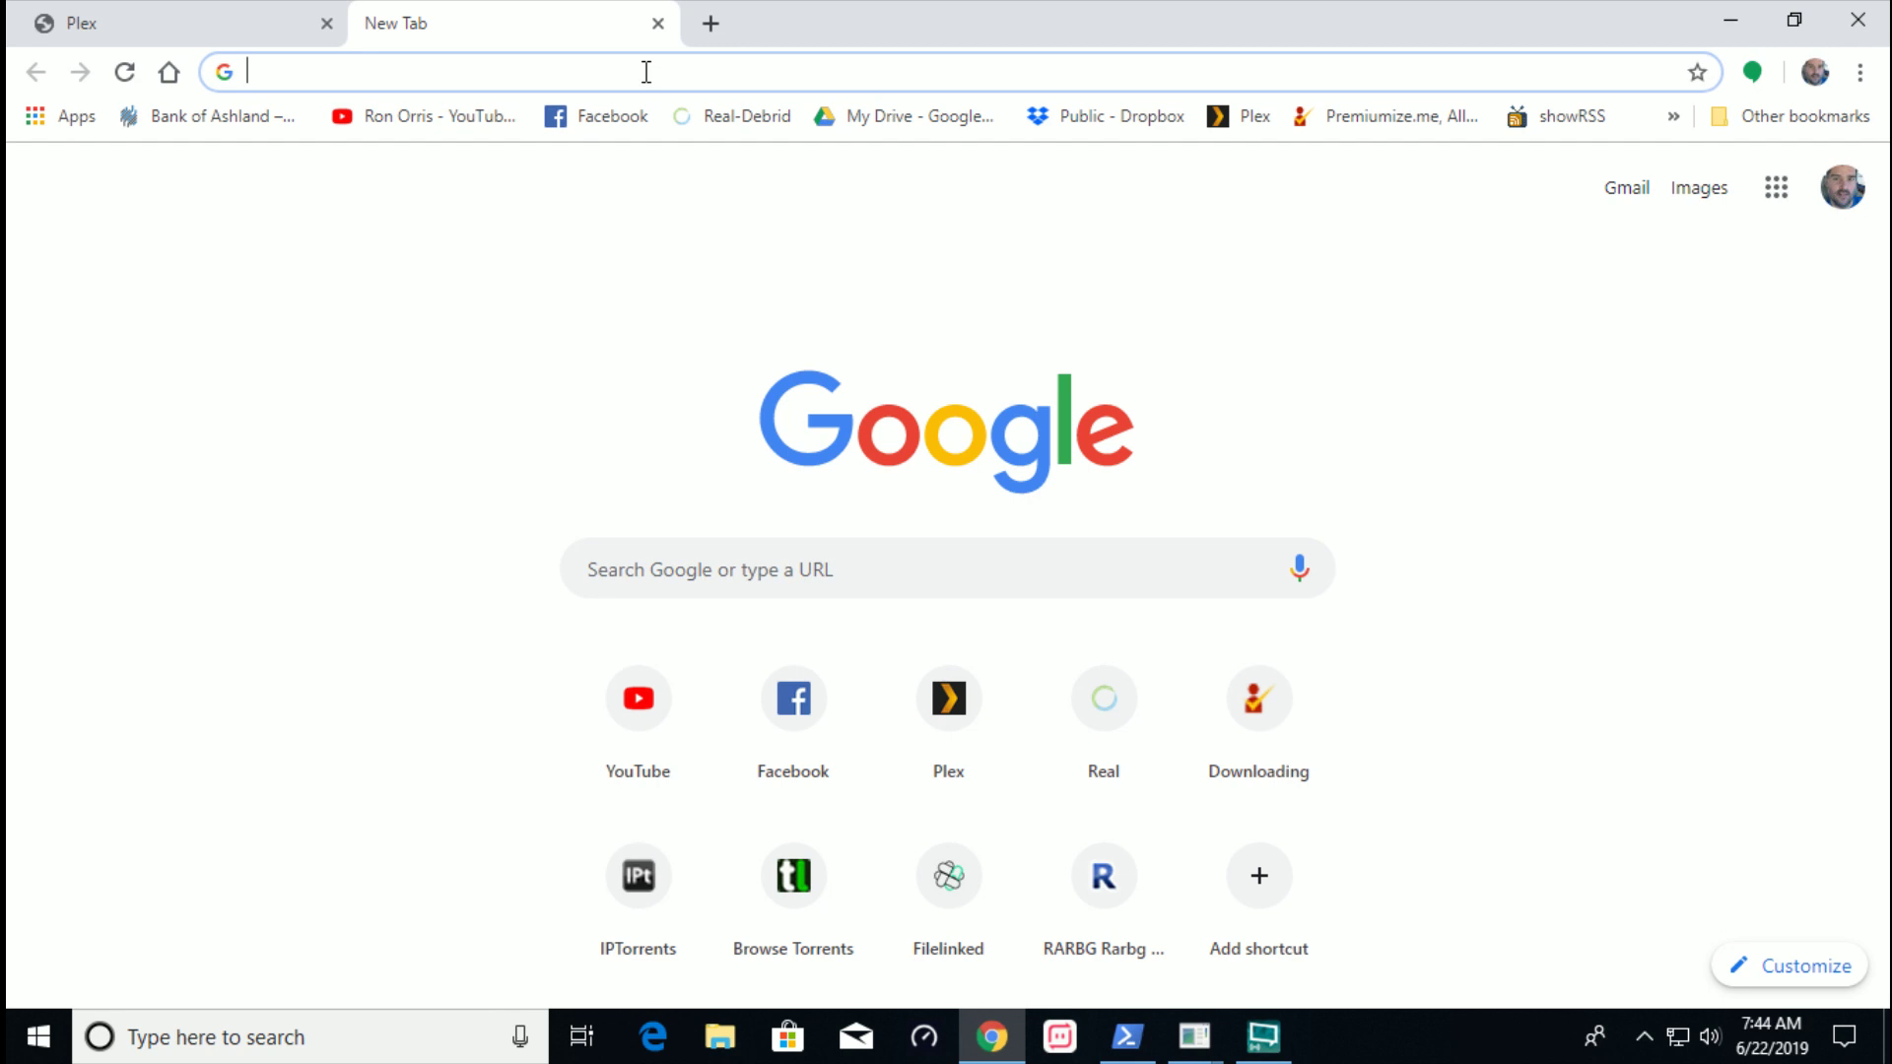
pyautogui.write('plex me')
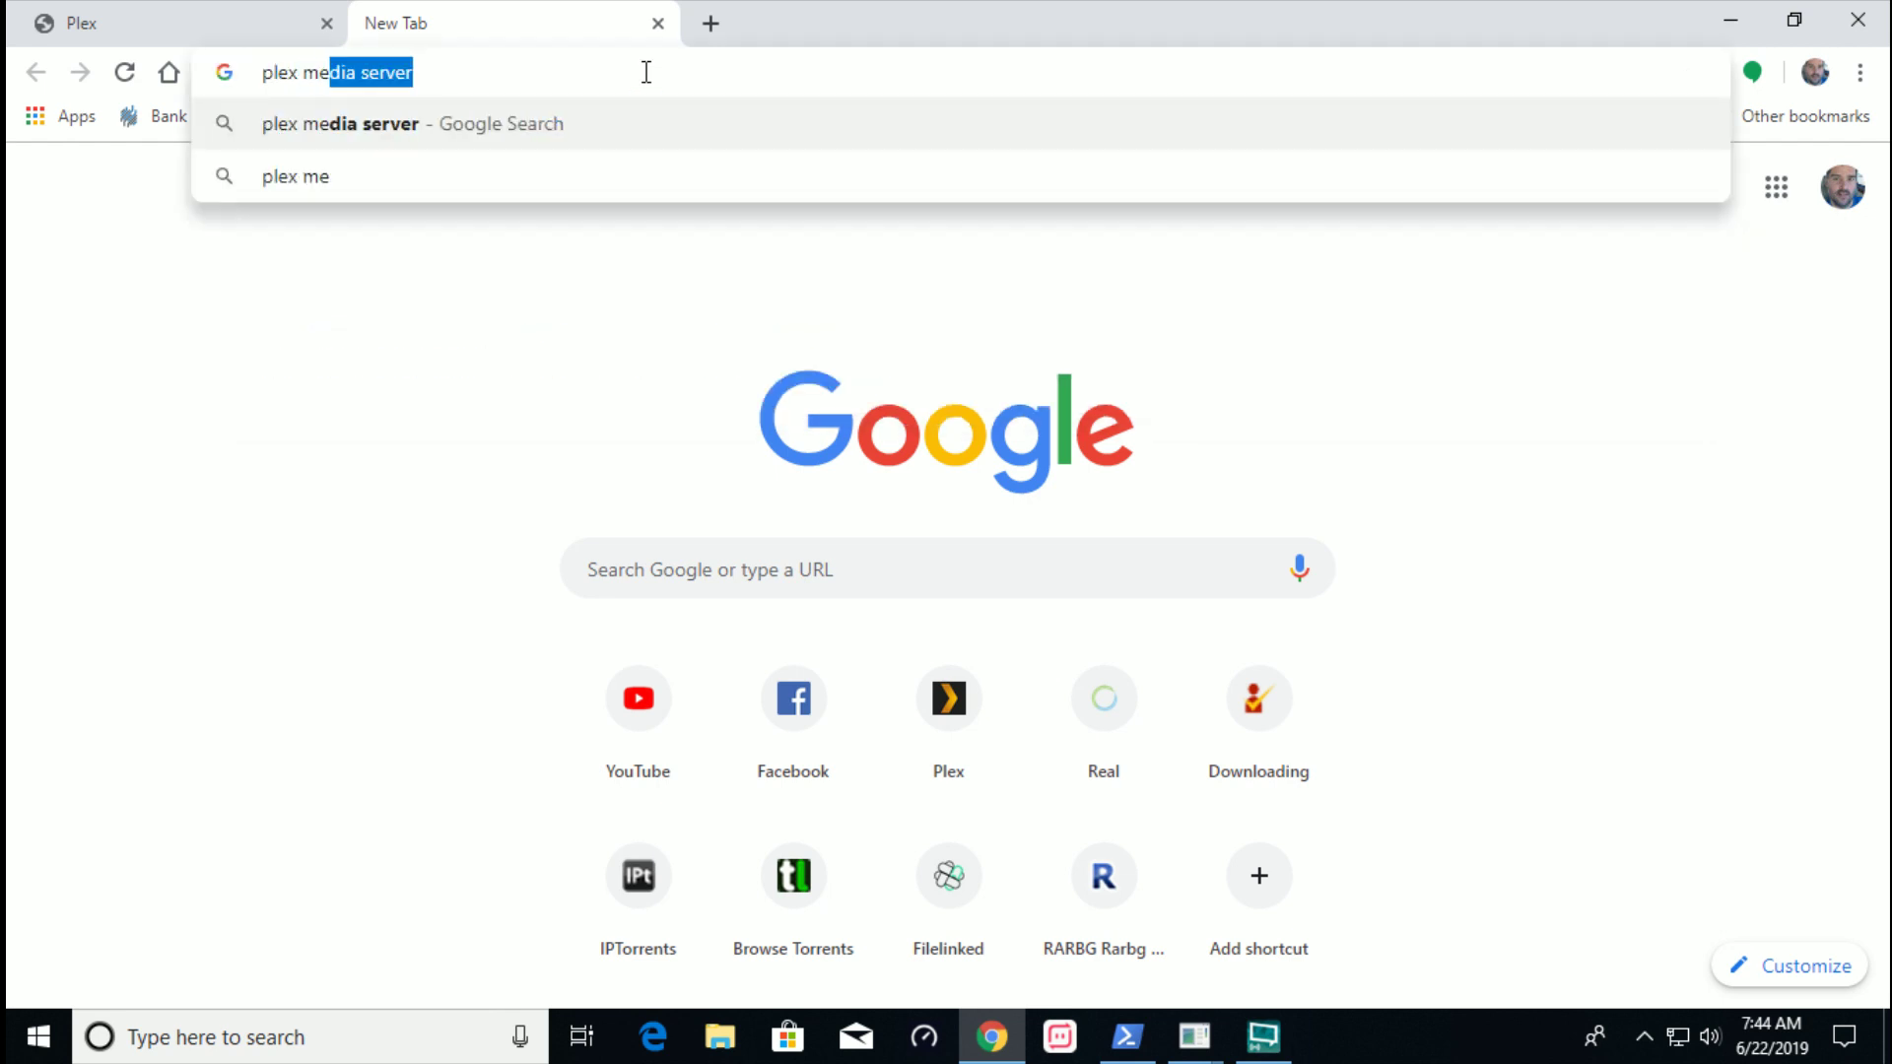
pyautogui.write('dia')
pyautogui.write(' server')
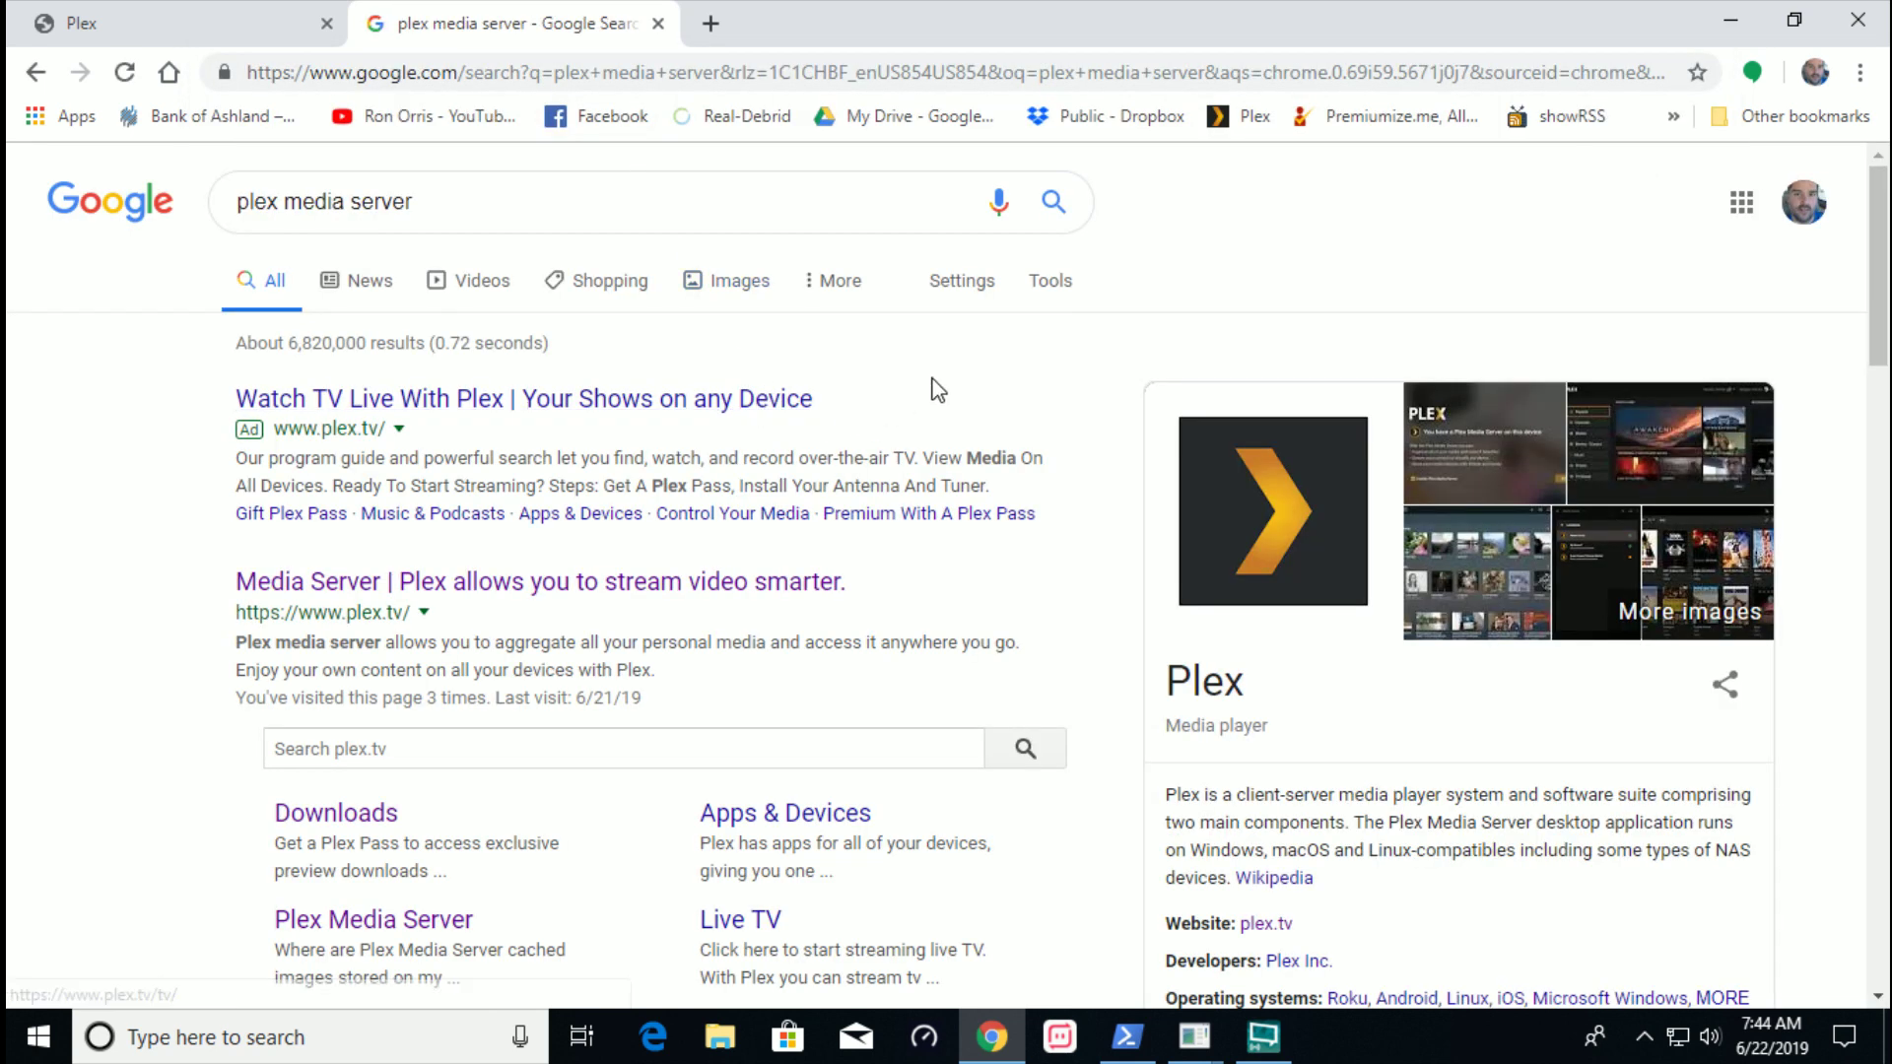
pyautogui.scroll(-1, 933, 389)
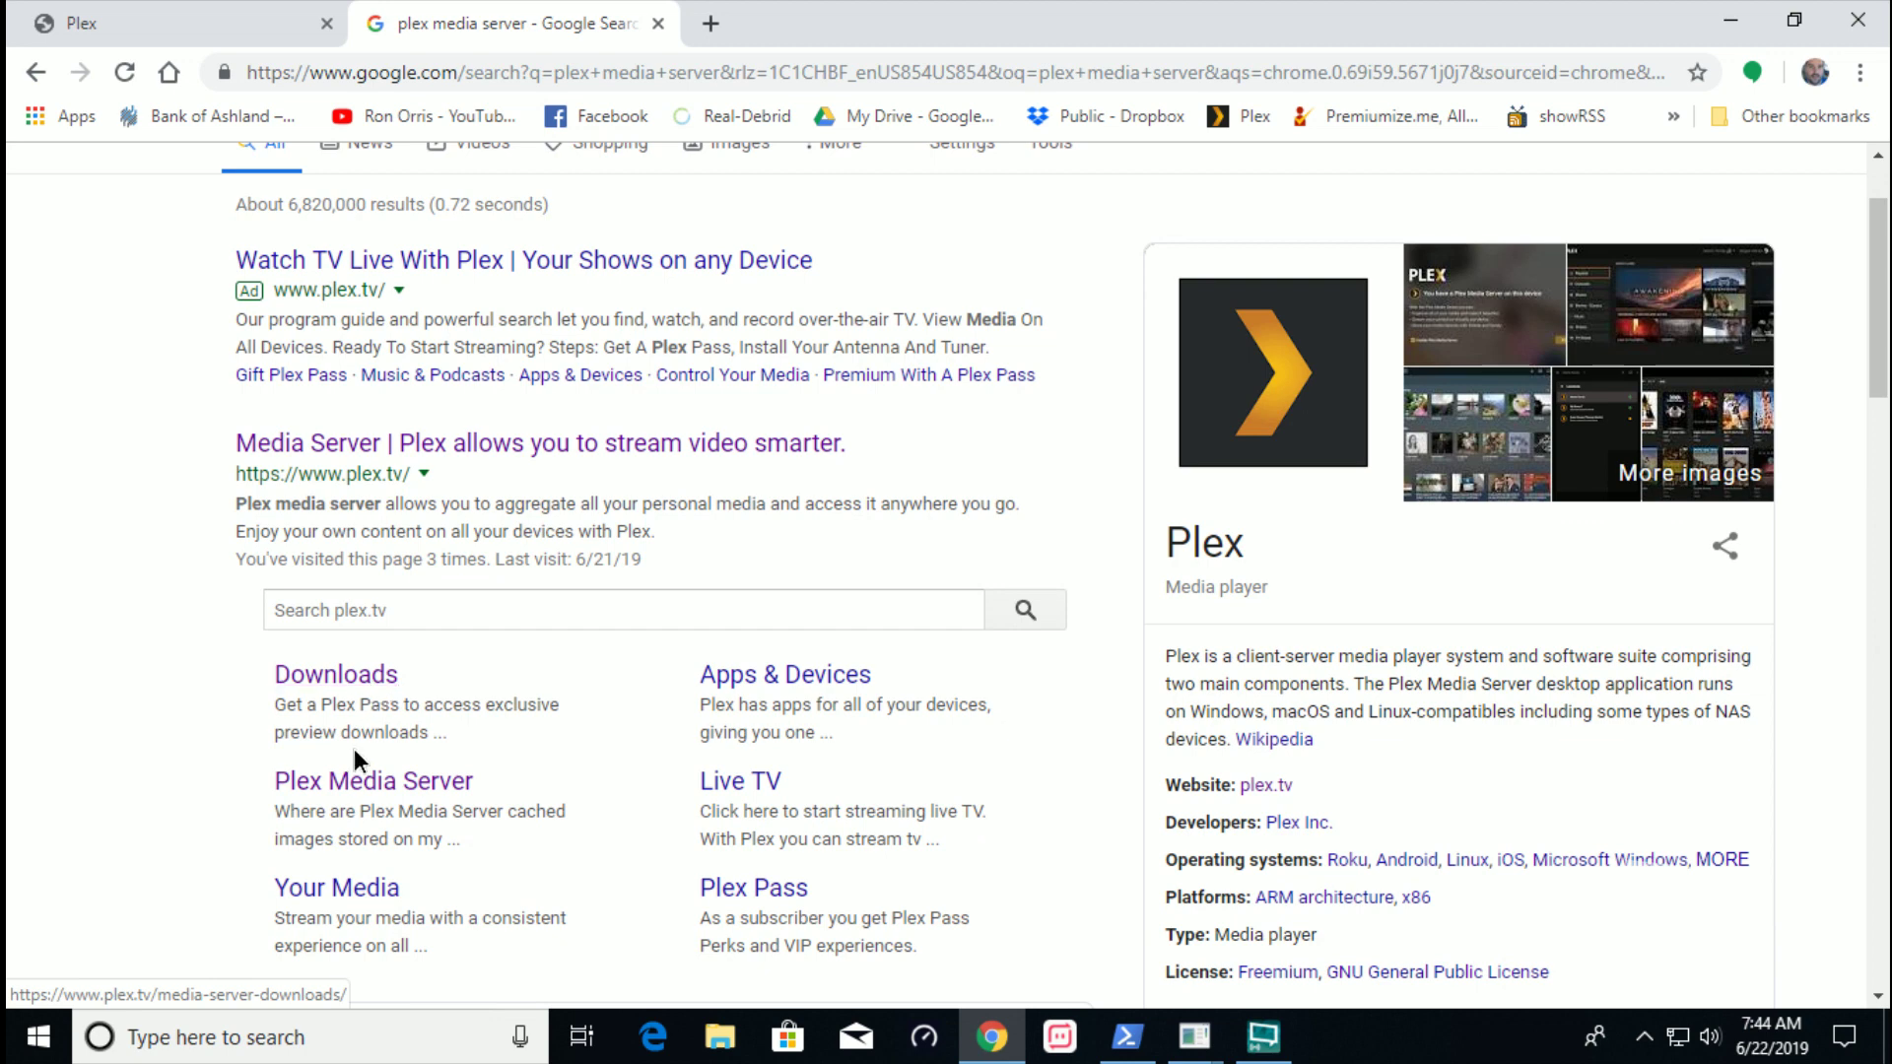
pyautogui.hotkey('alt', 'Left')
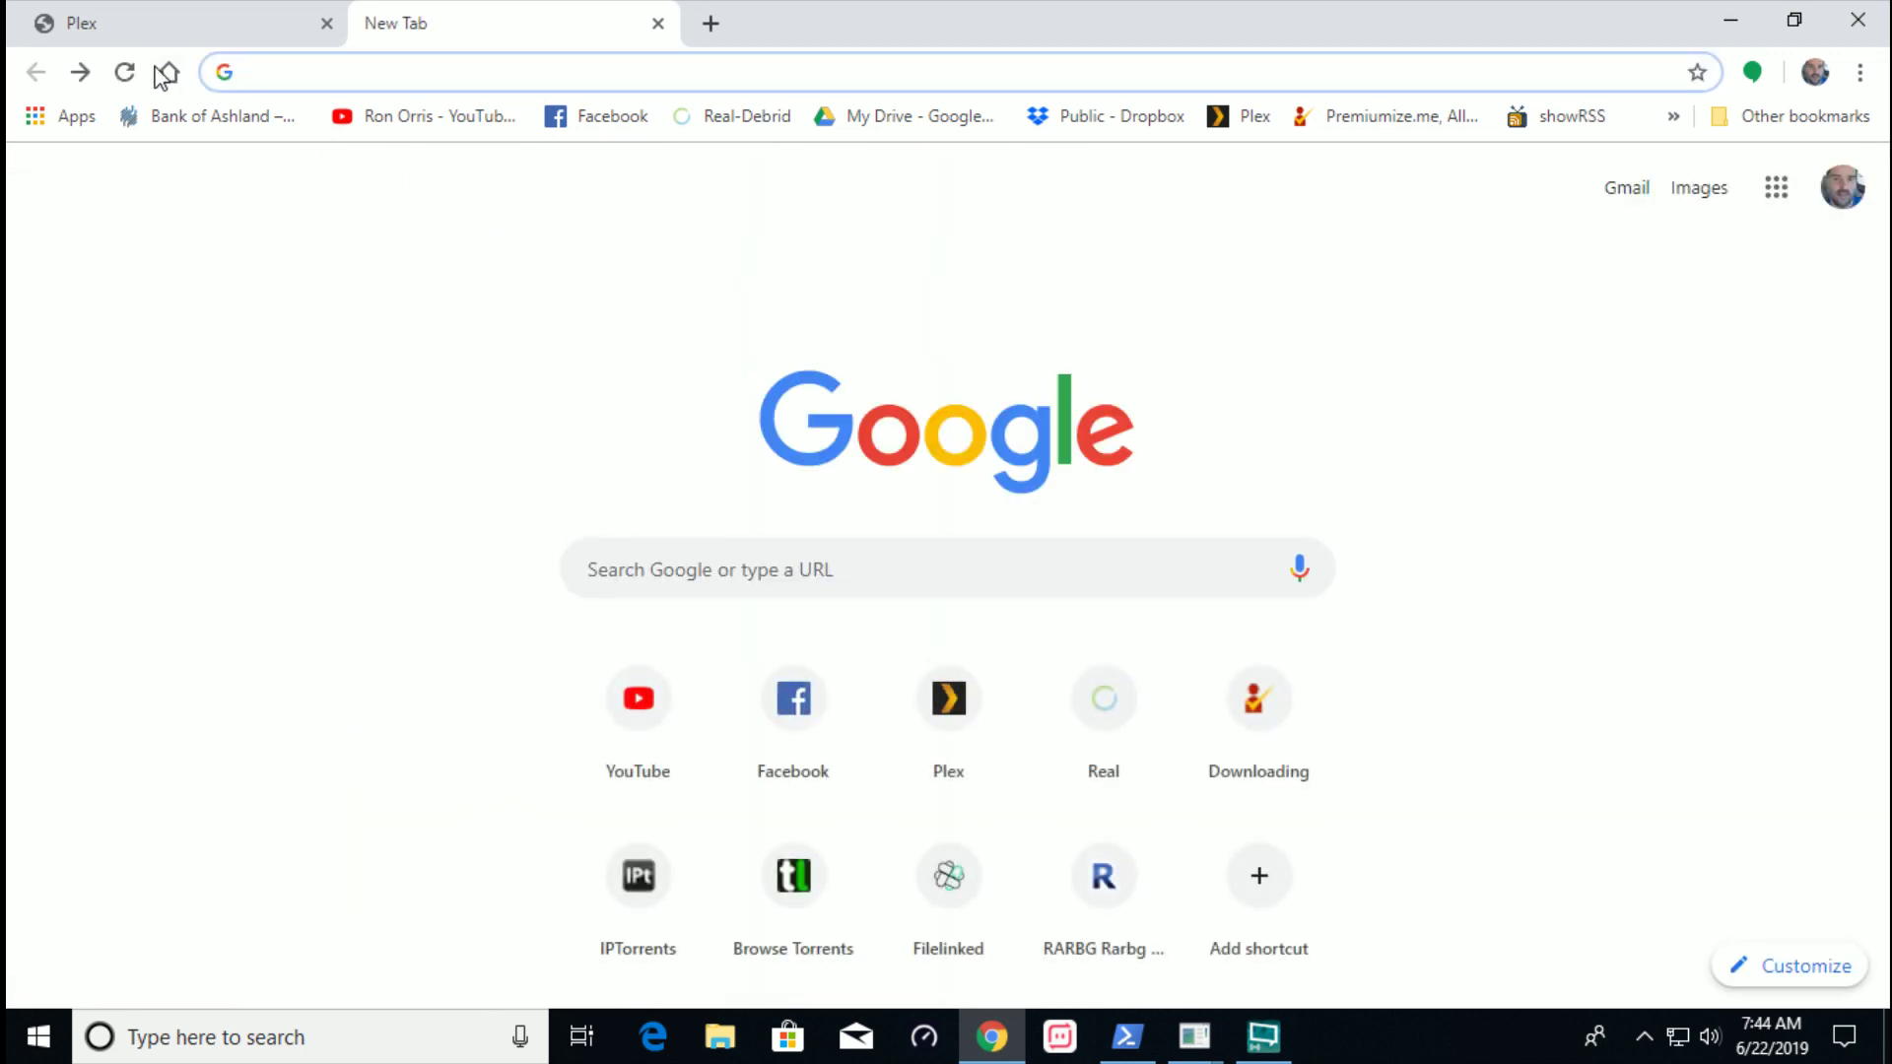
pyautogui.click(80, 72)
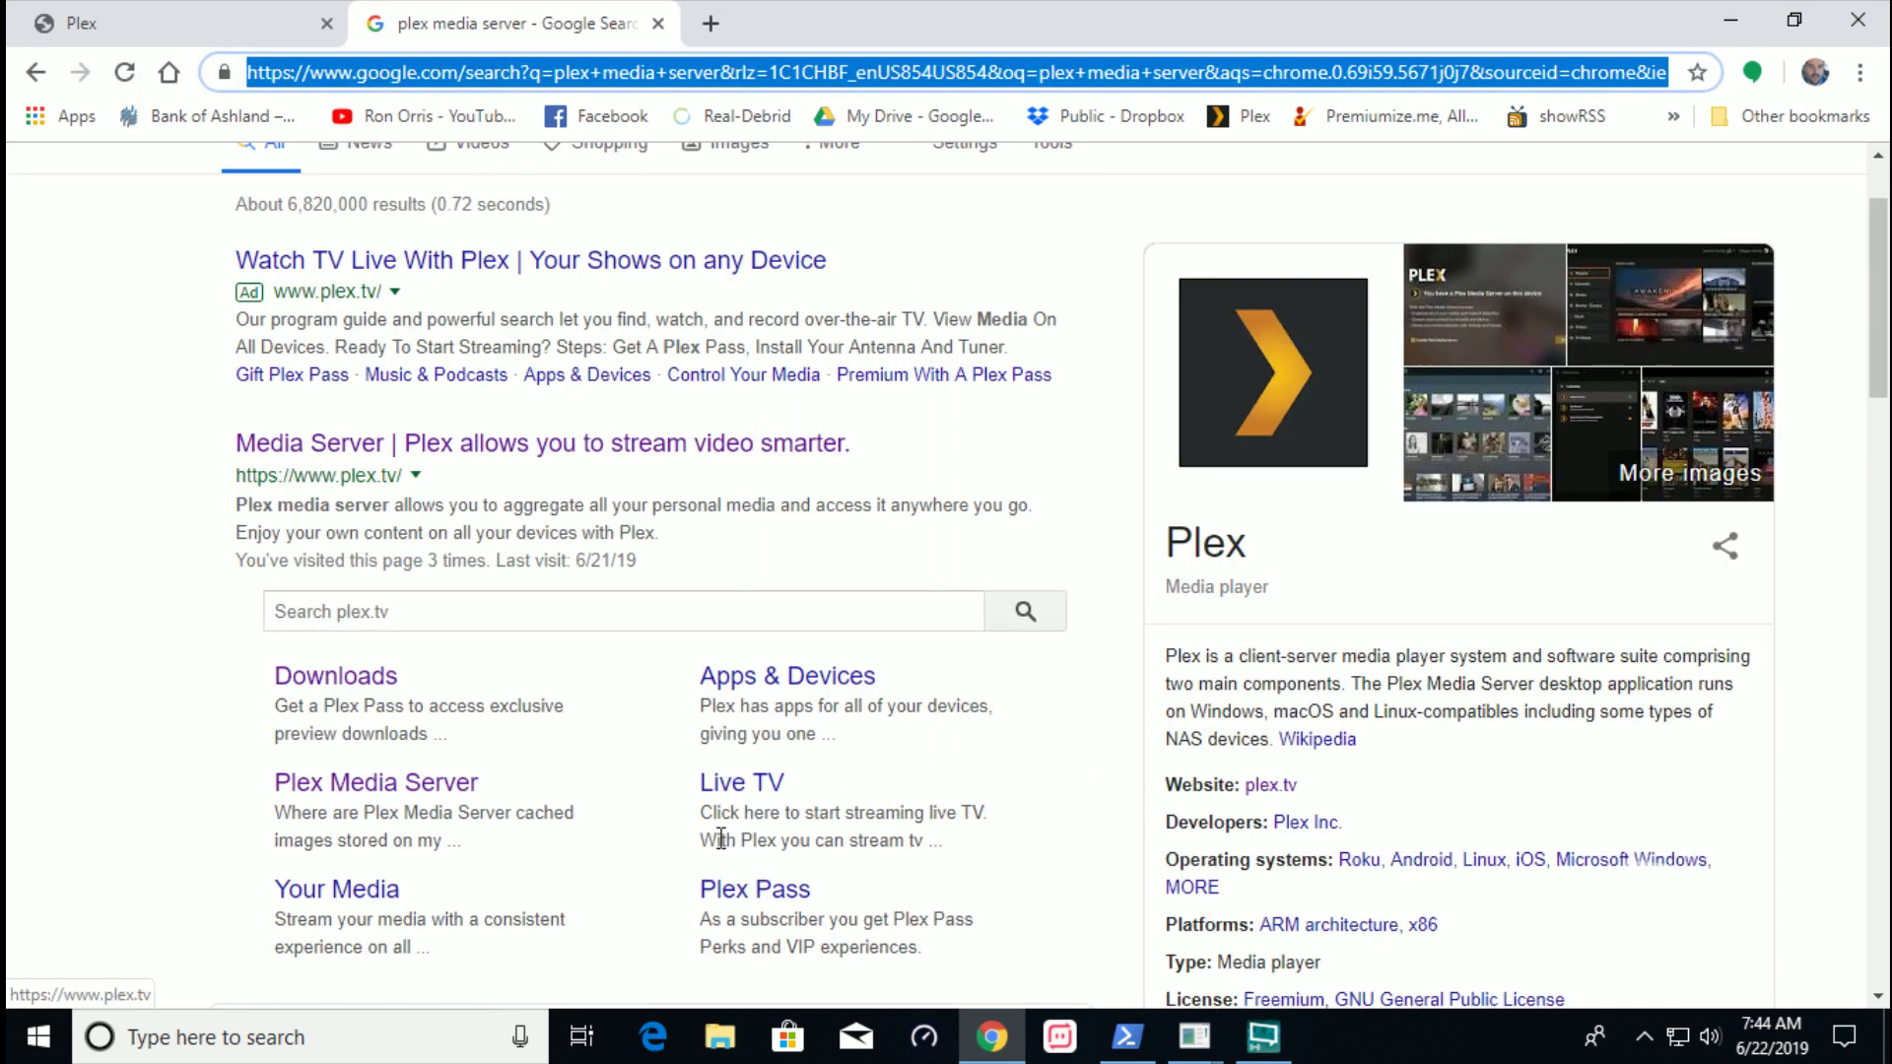
pyautogui.click(351, 789)
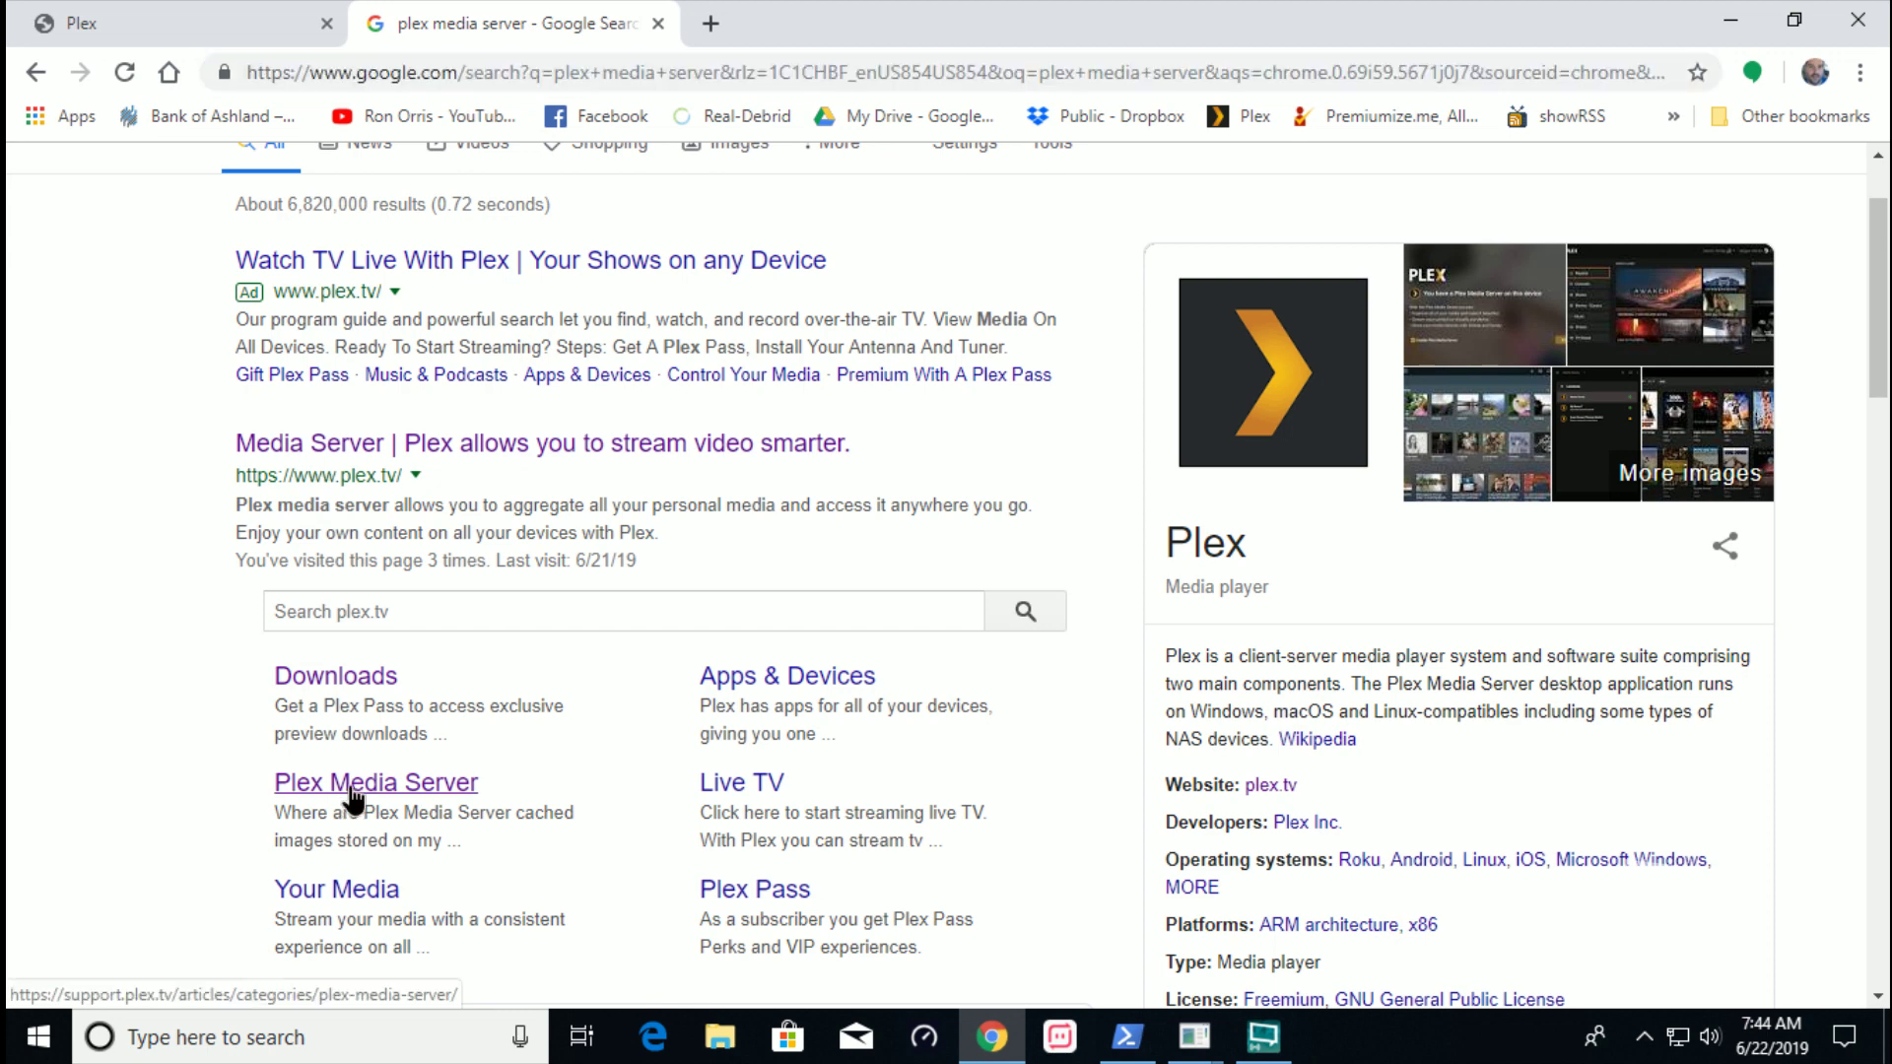
# Scroll the Plex Media Server category page and open the Installation article
pyautogui.scroll(-4, 896, 527)
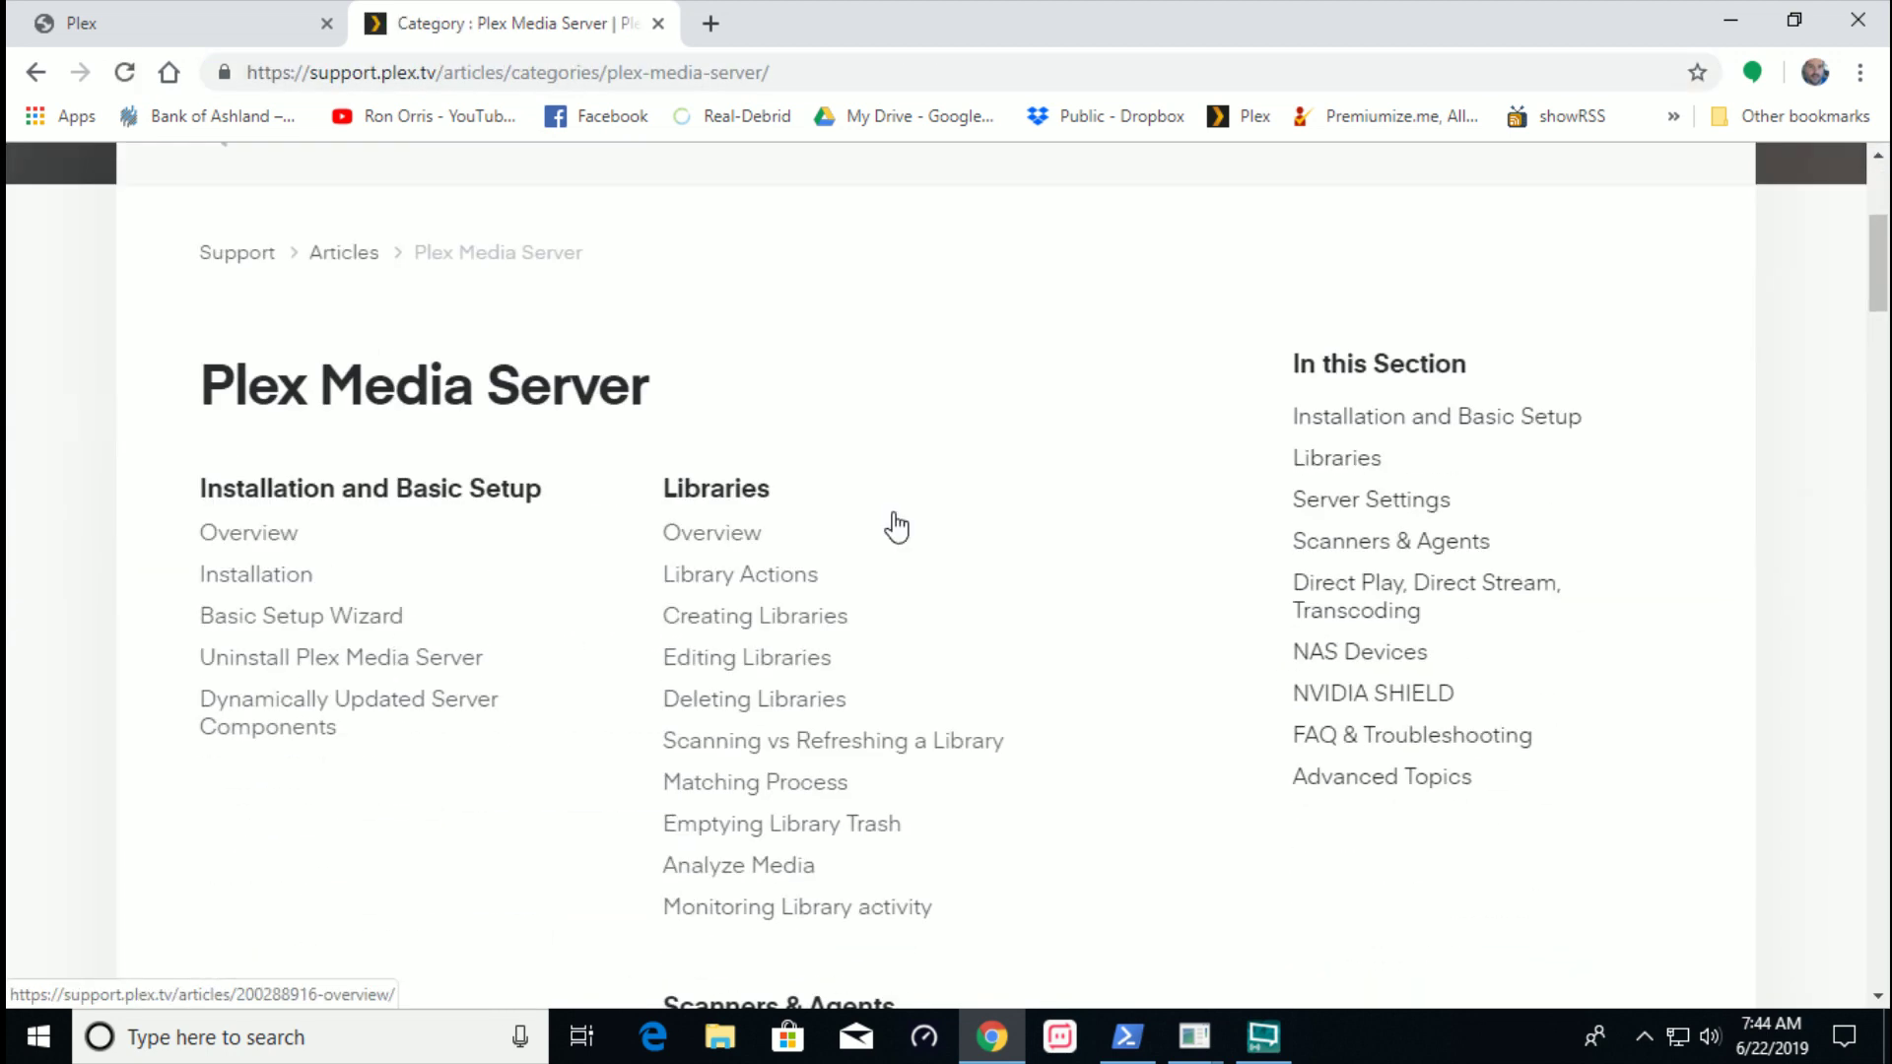
pyautogui.scroll(-1, 897, 527)
pyautogui.scroll(-6, 897, 527)
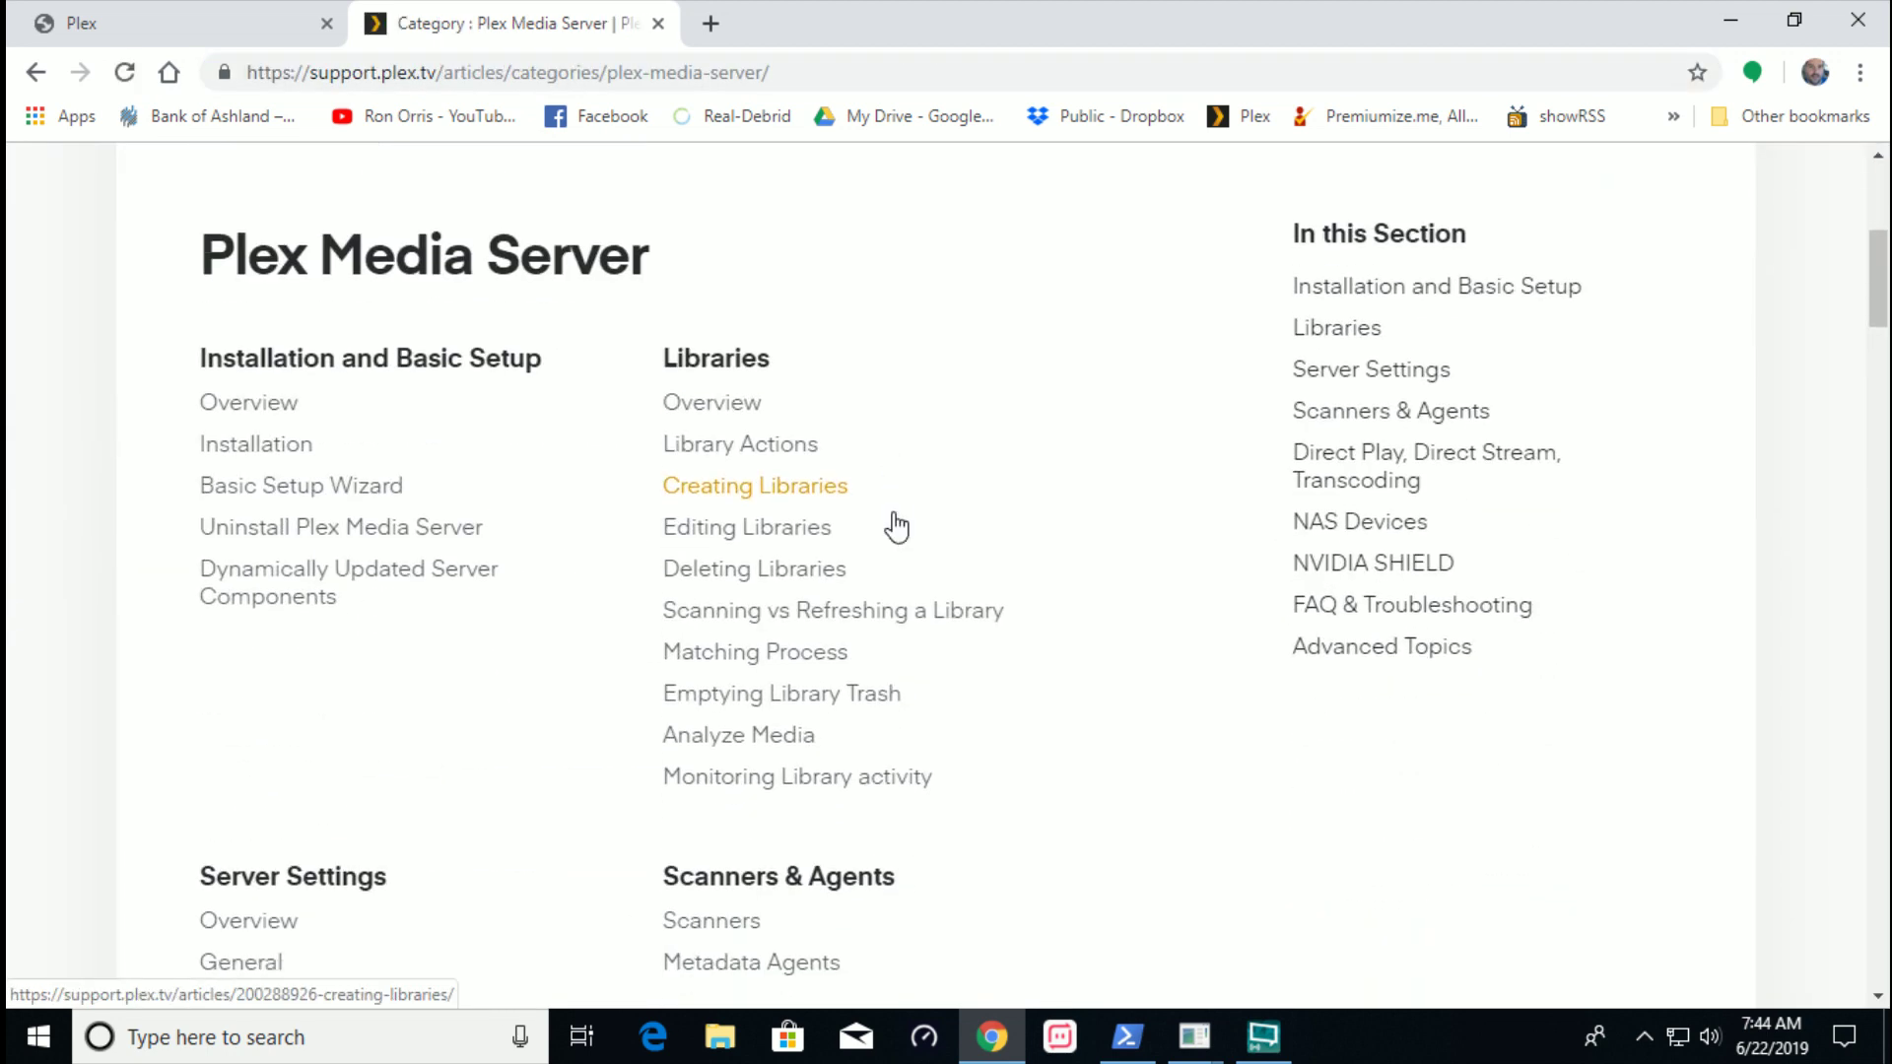
pyautogui.scroll(-5, 896, 528)
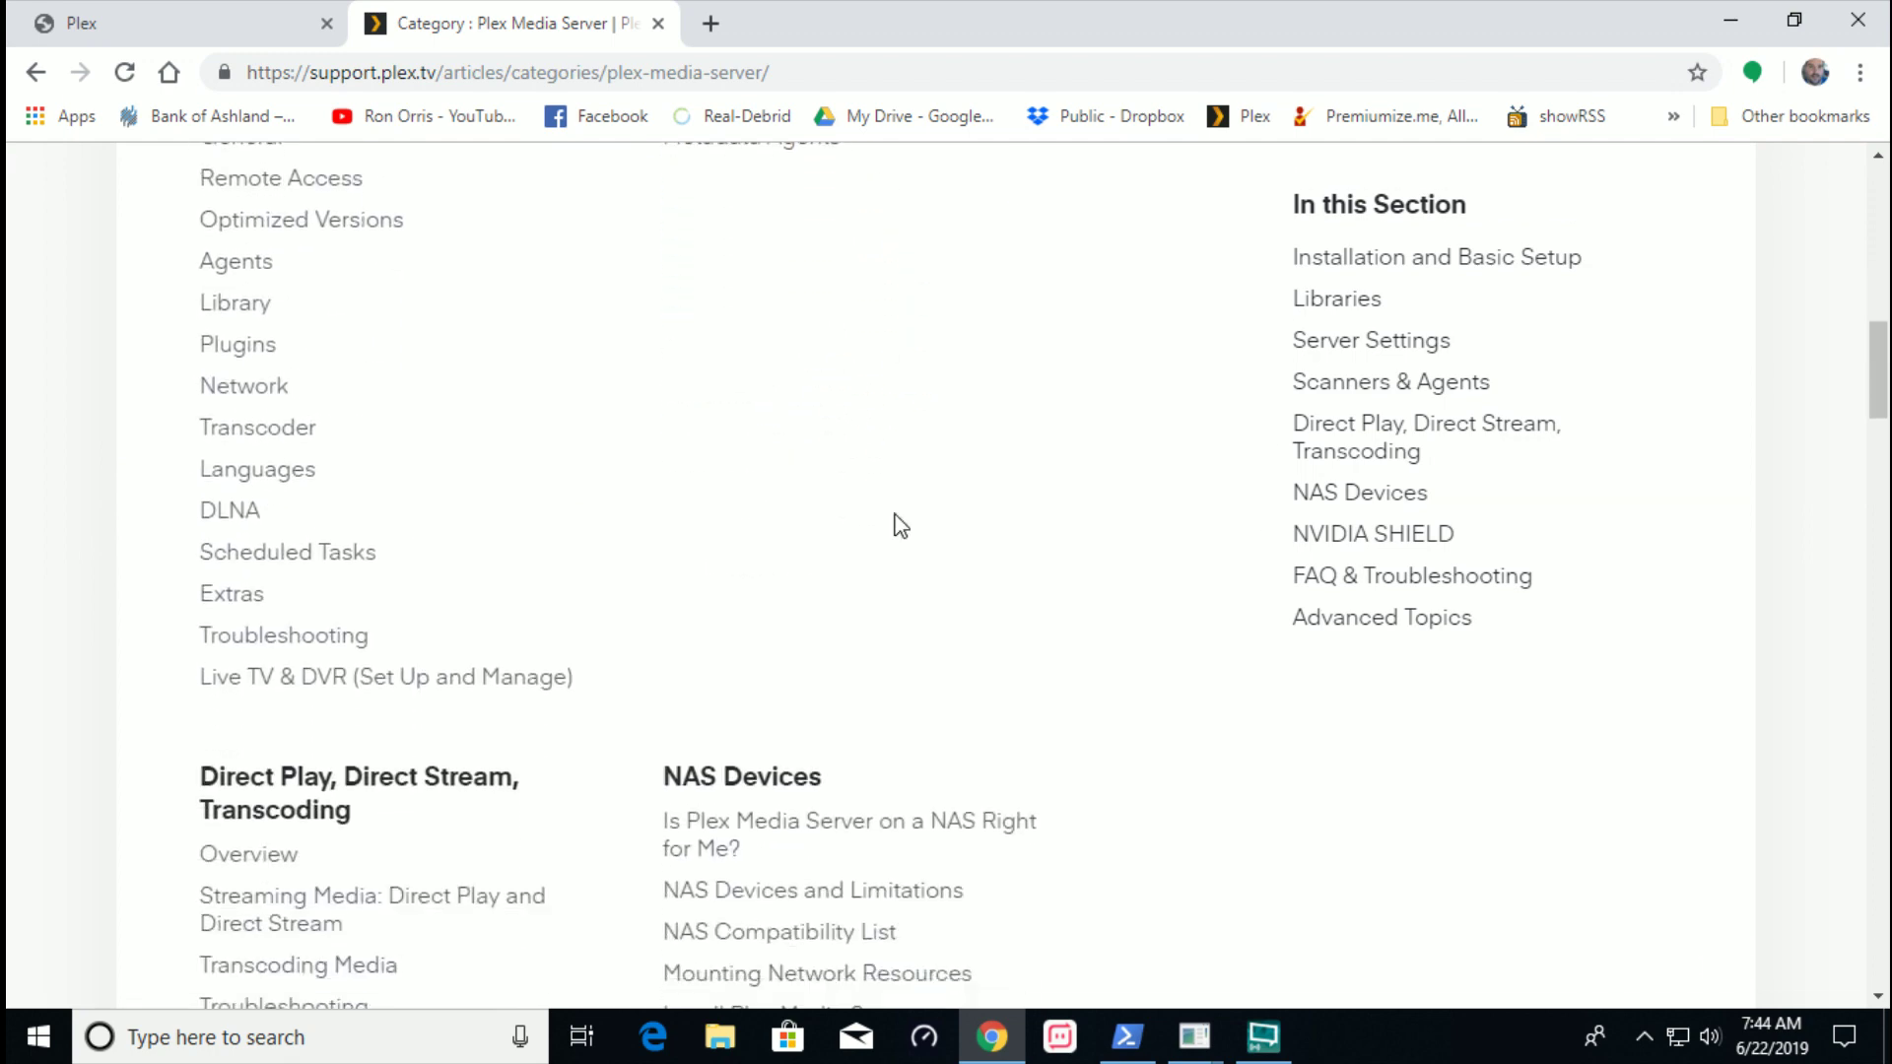
pyautogui.scroll(-20, 896, 527)
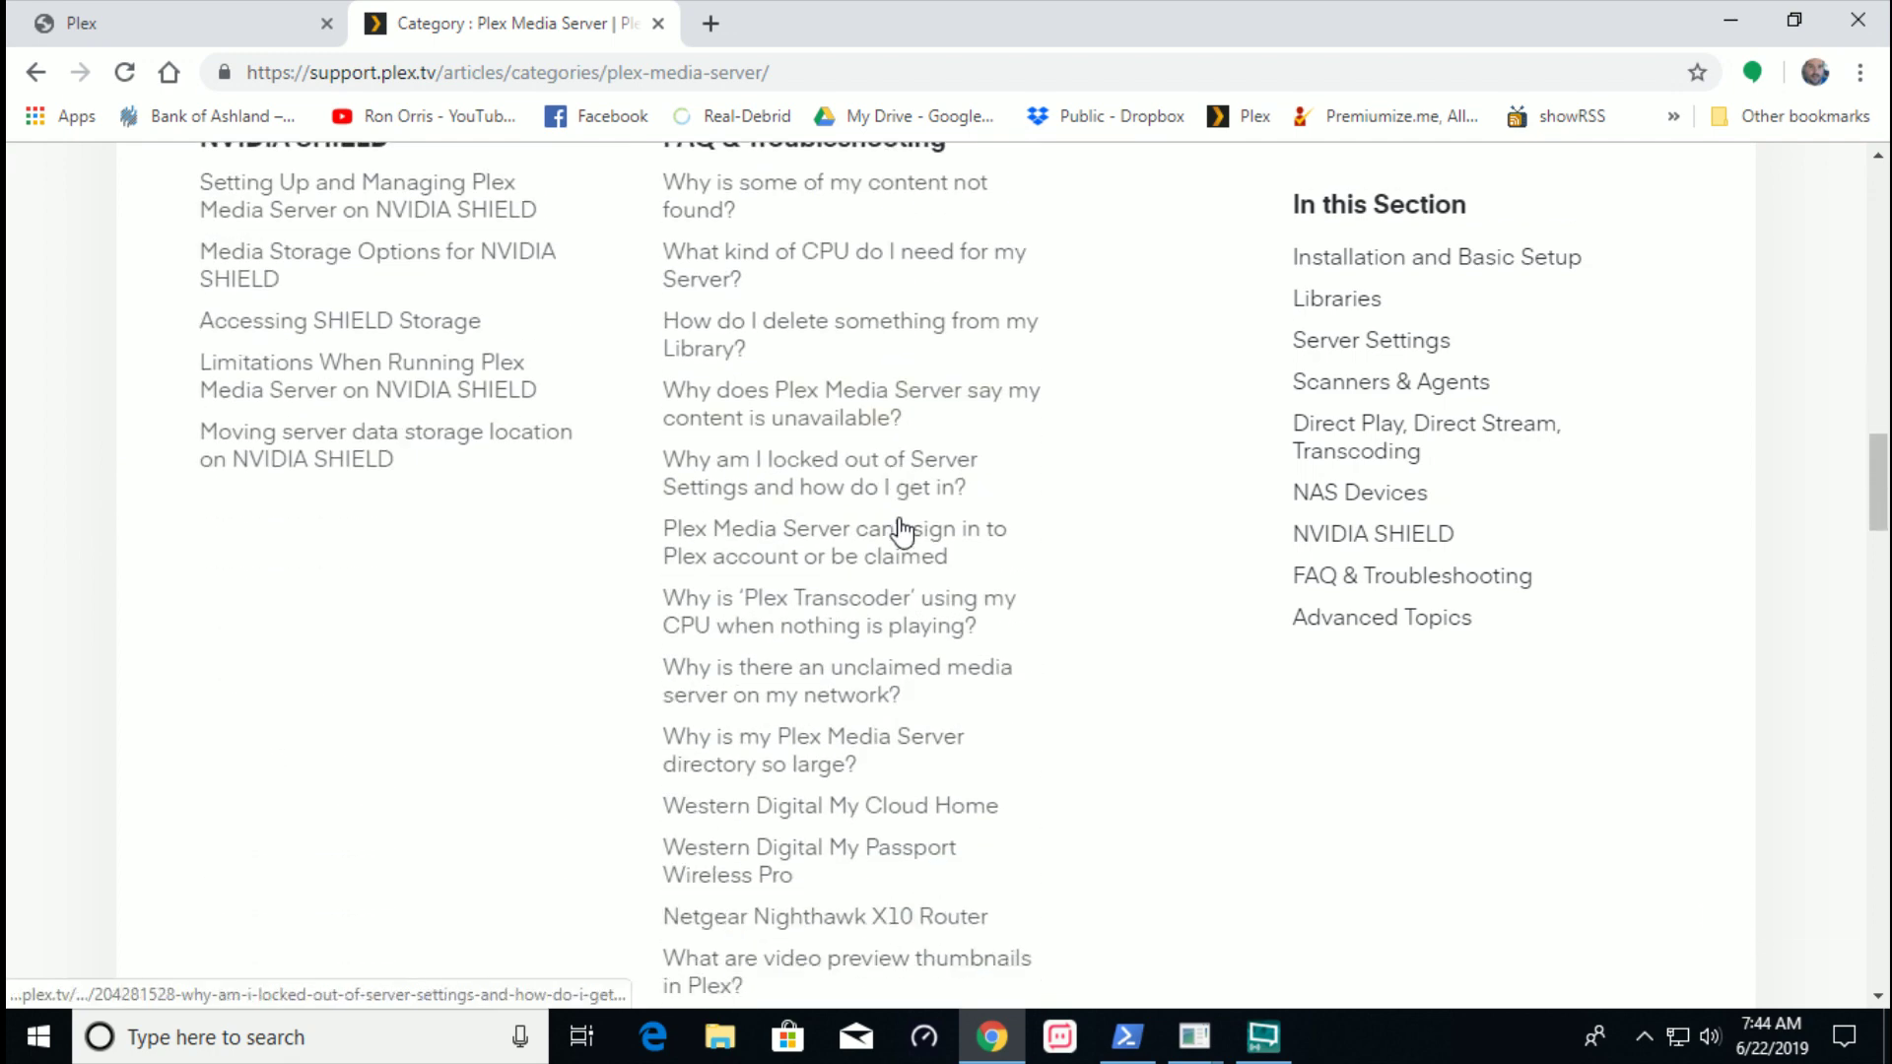
pyautogui.scroll(-15, 906, 538)
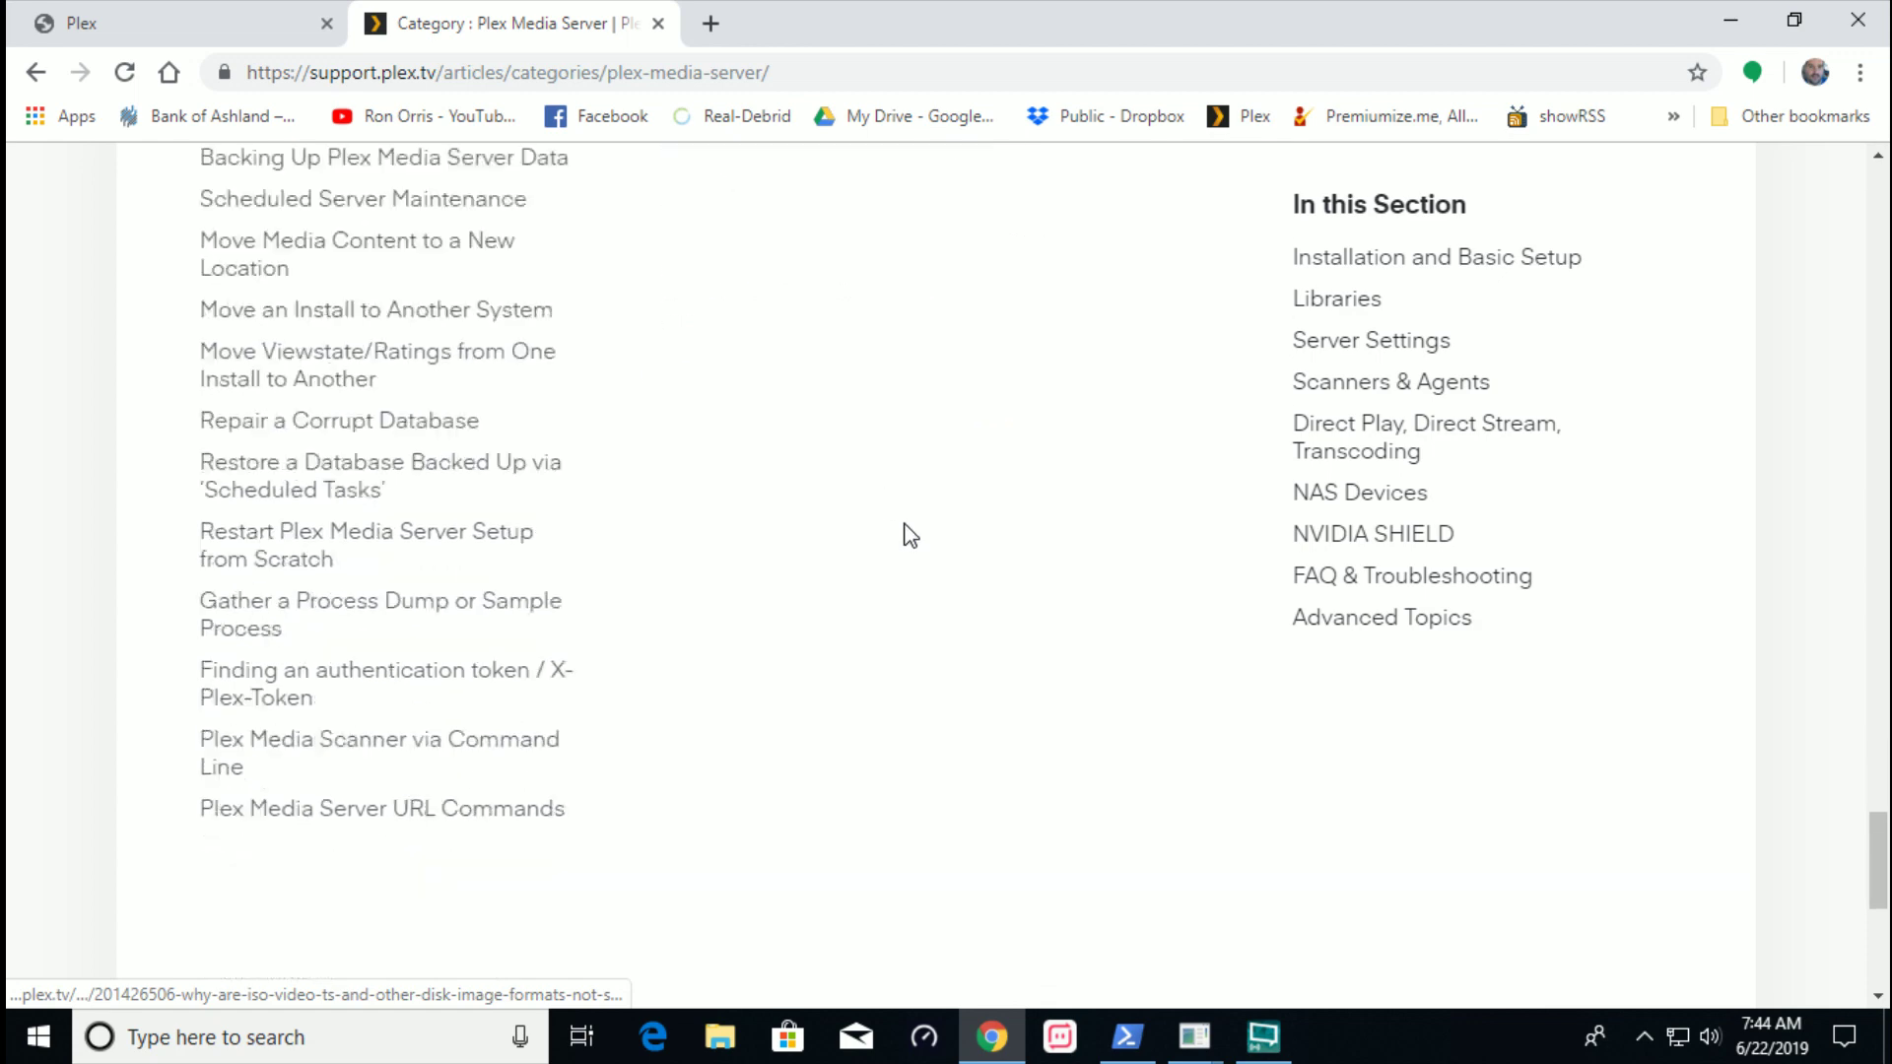
pyautogui.scroll(-3, 907, 537)
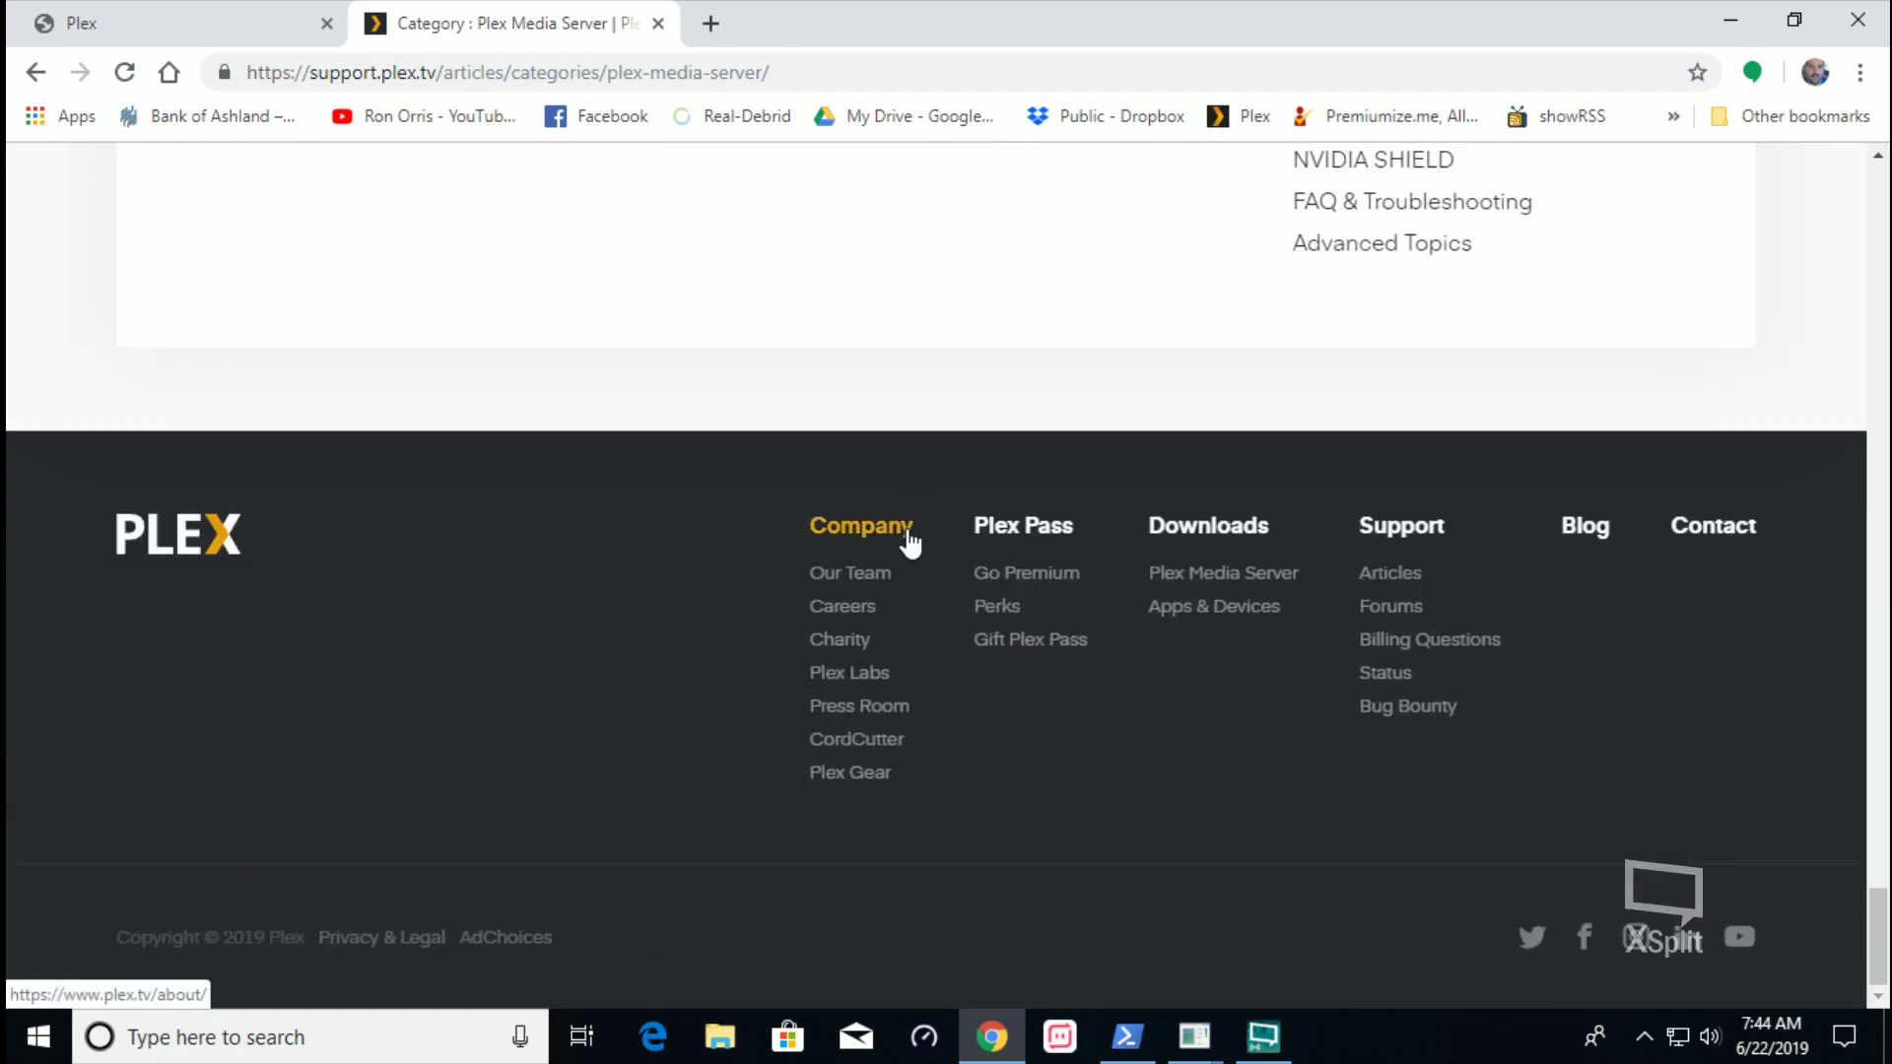
pyautogui.scroll(16, 900, 486)
pyautogui.scroll(20, 899, 471)
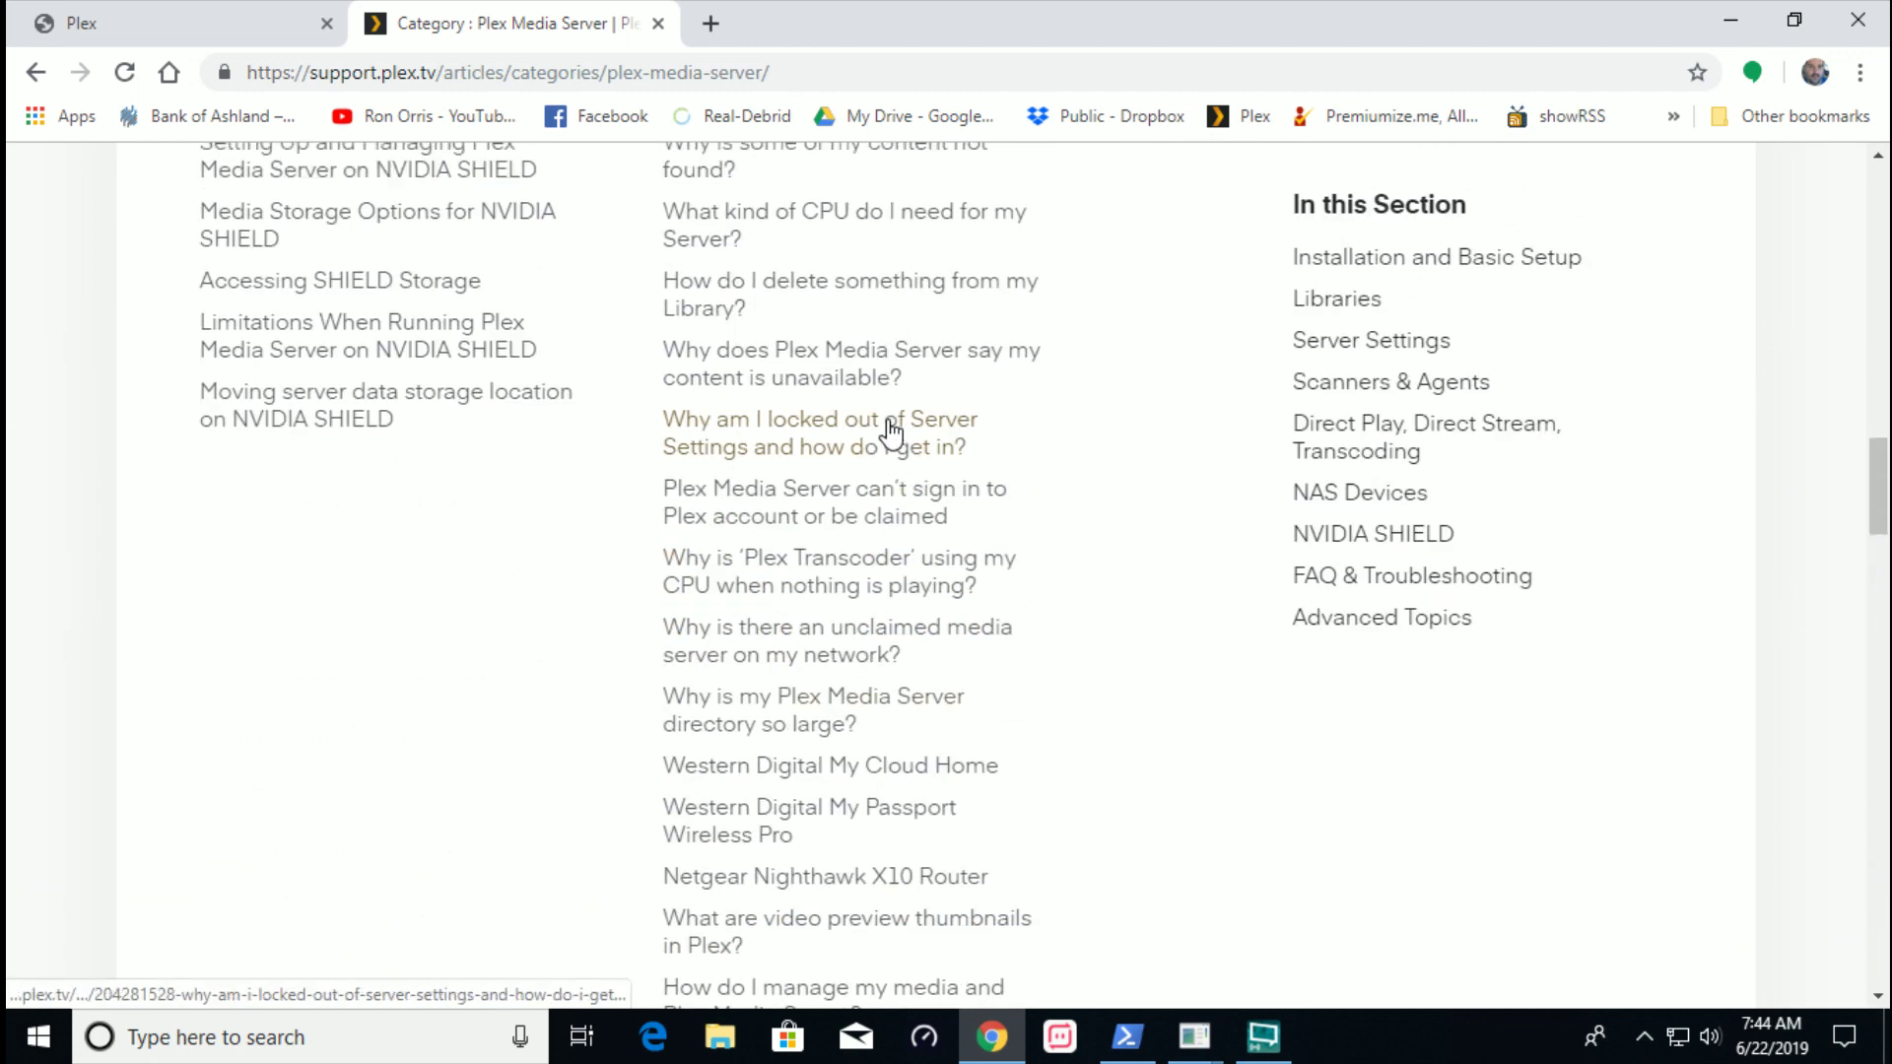
pyautogui.scroll(2, 895, 412)
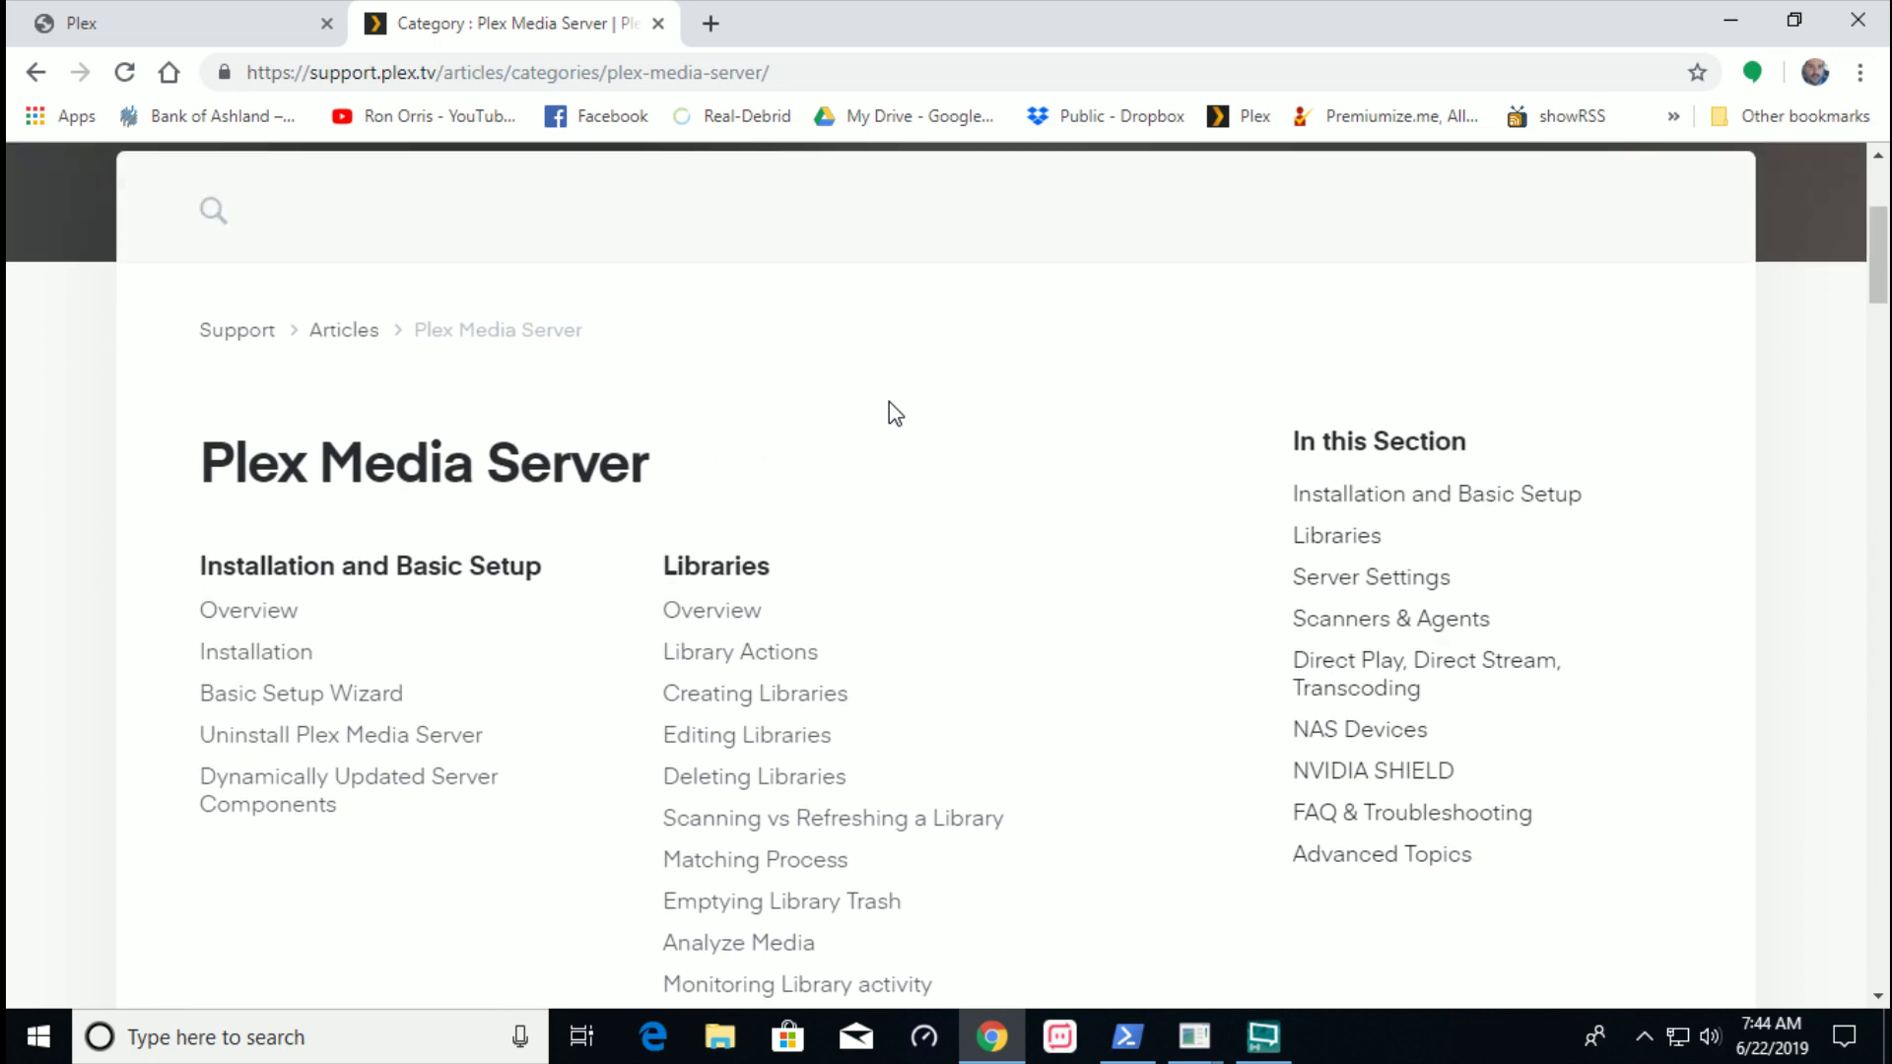
pyautogui.click(226, 656)
# Scroll to 'Download the Installer' and follow the link to the Plex downloads page
pyautogui.scroll(-15, 727, 598)
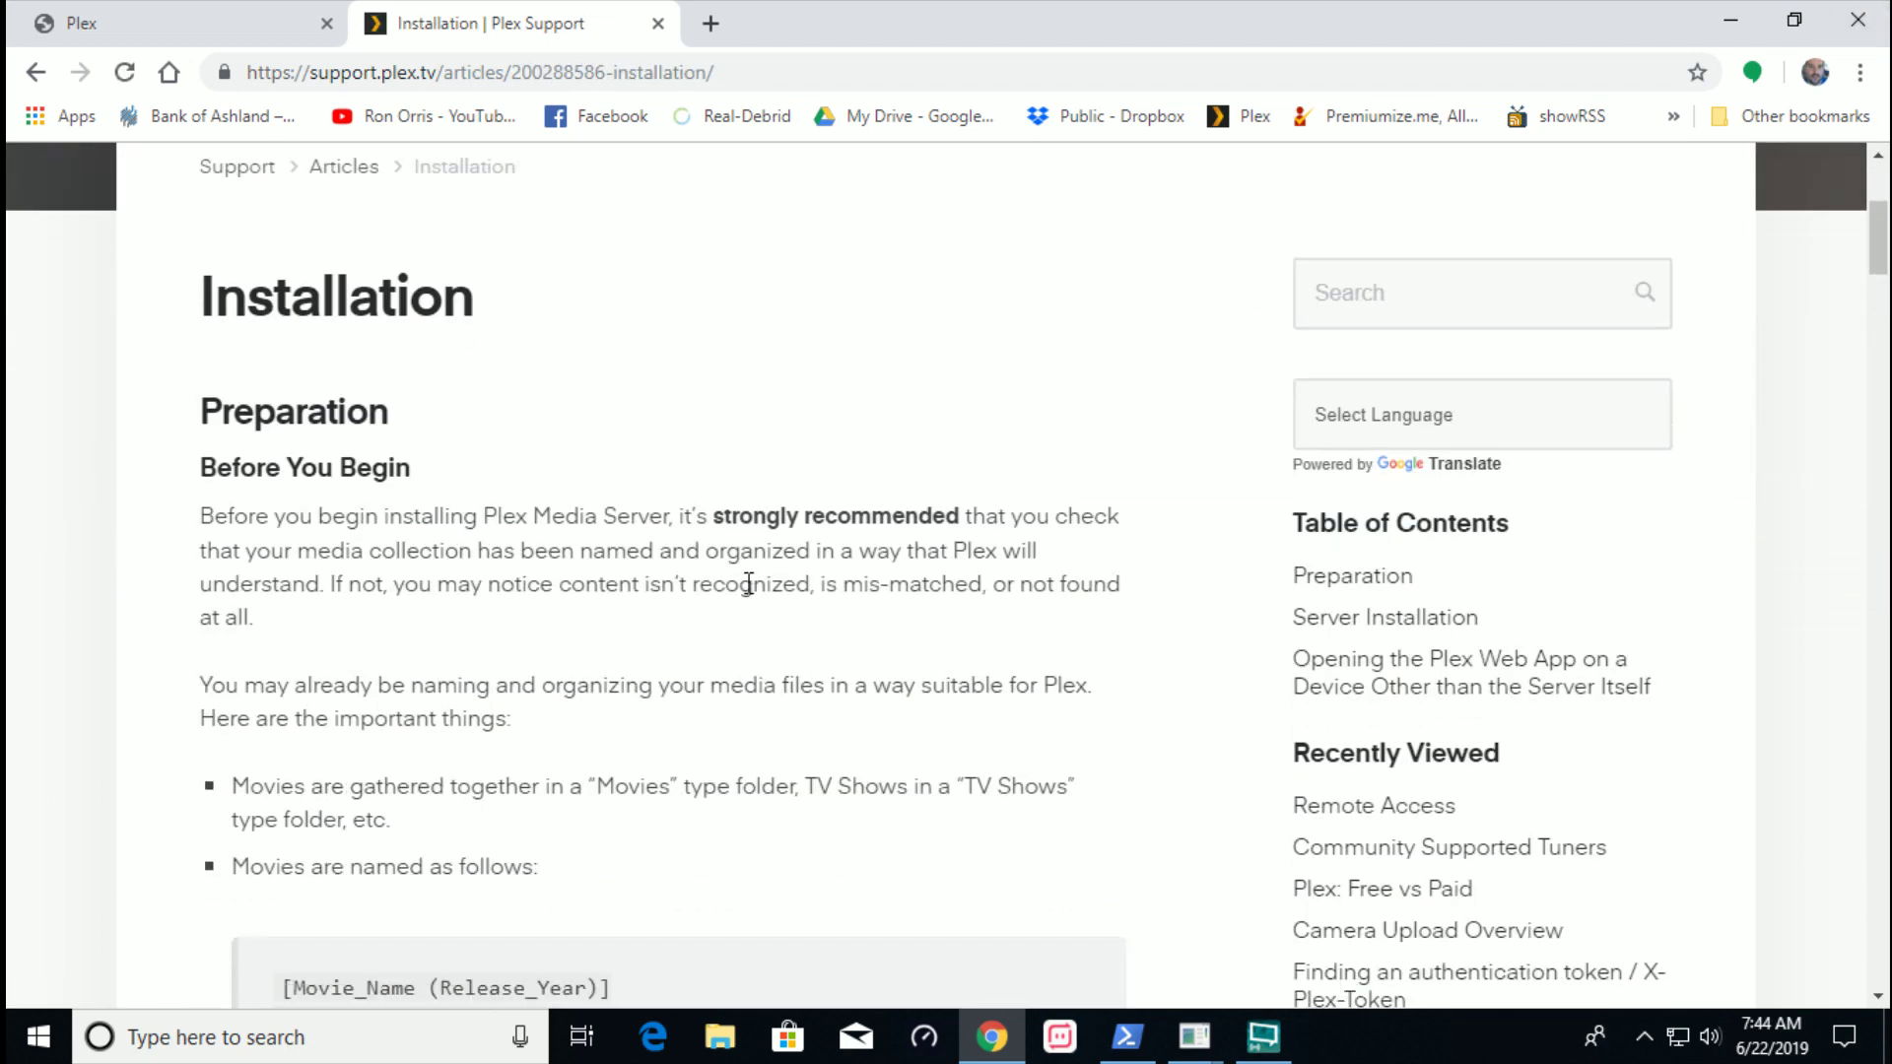
pyautogui.scroll(-7, 748, 591)
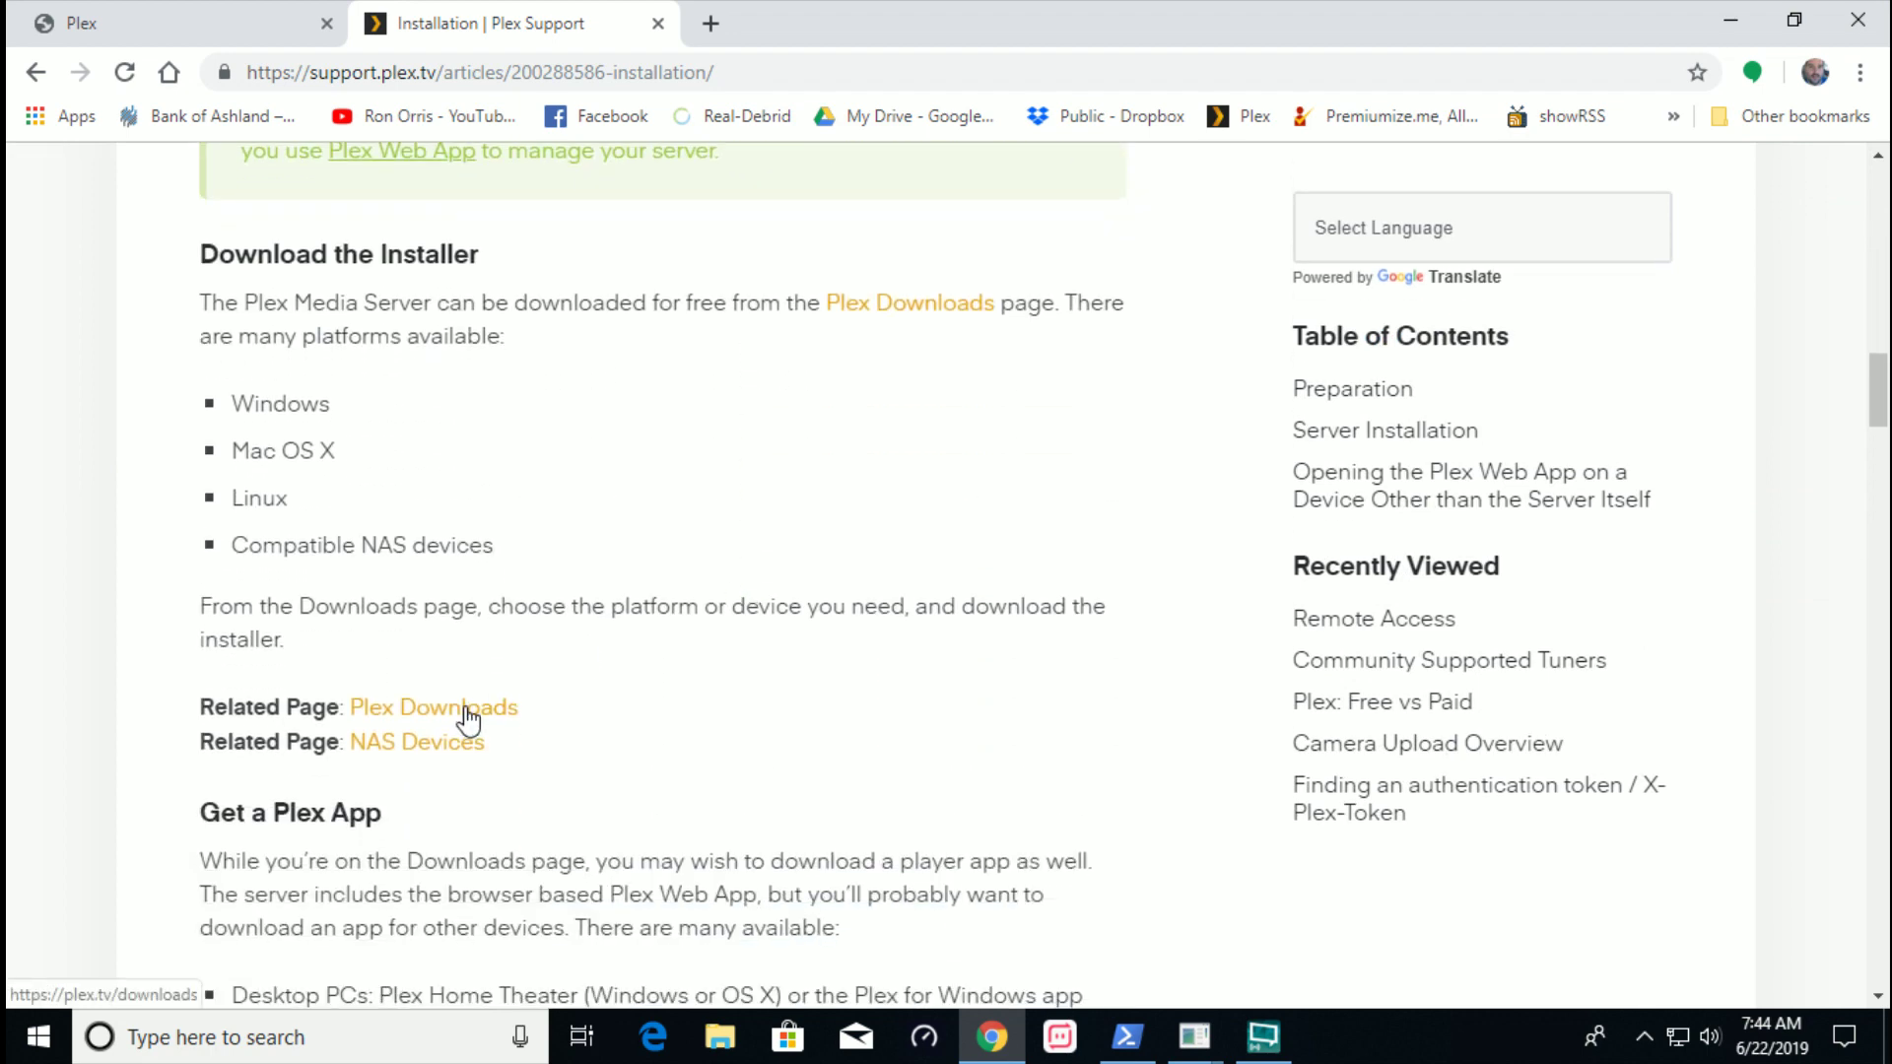
pyautogui.click(465, 706)
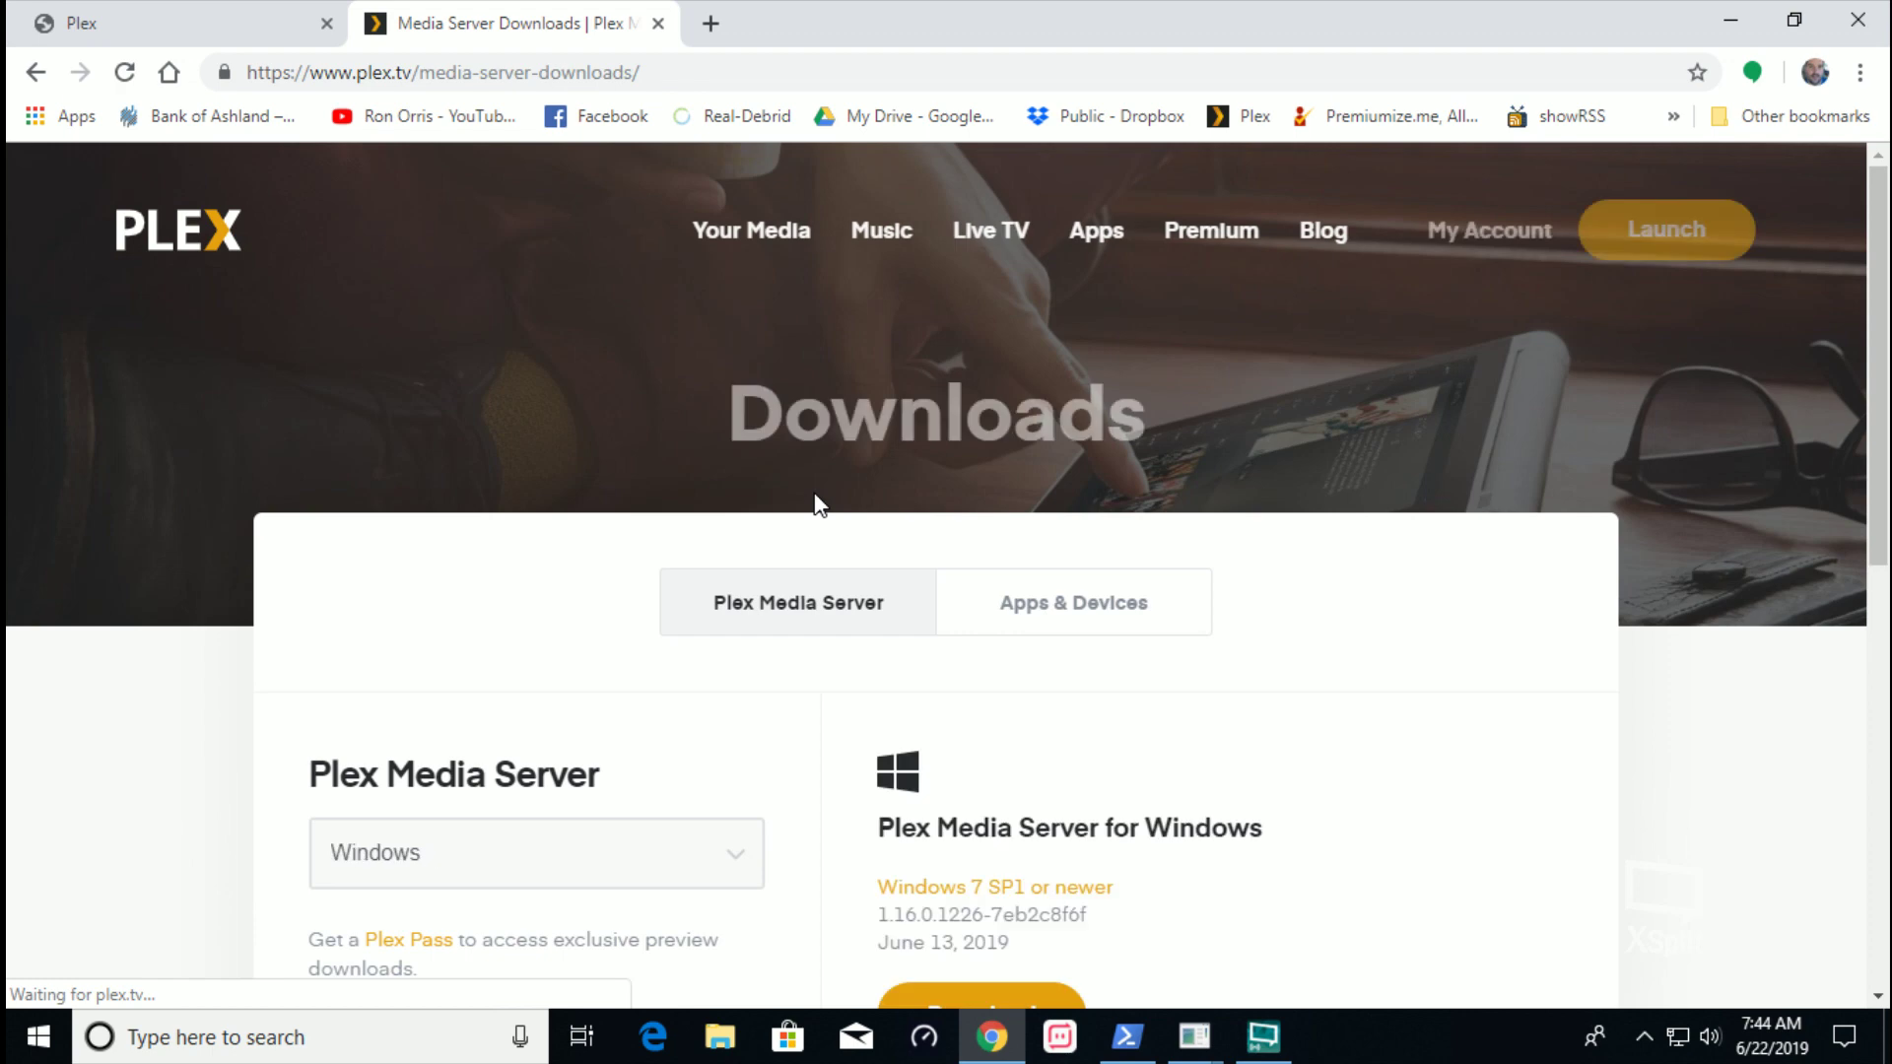
# Open the server platform dropdown and keep Windows selected
pyautogui.scroll(-3, 814, 497)
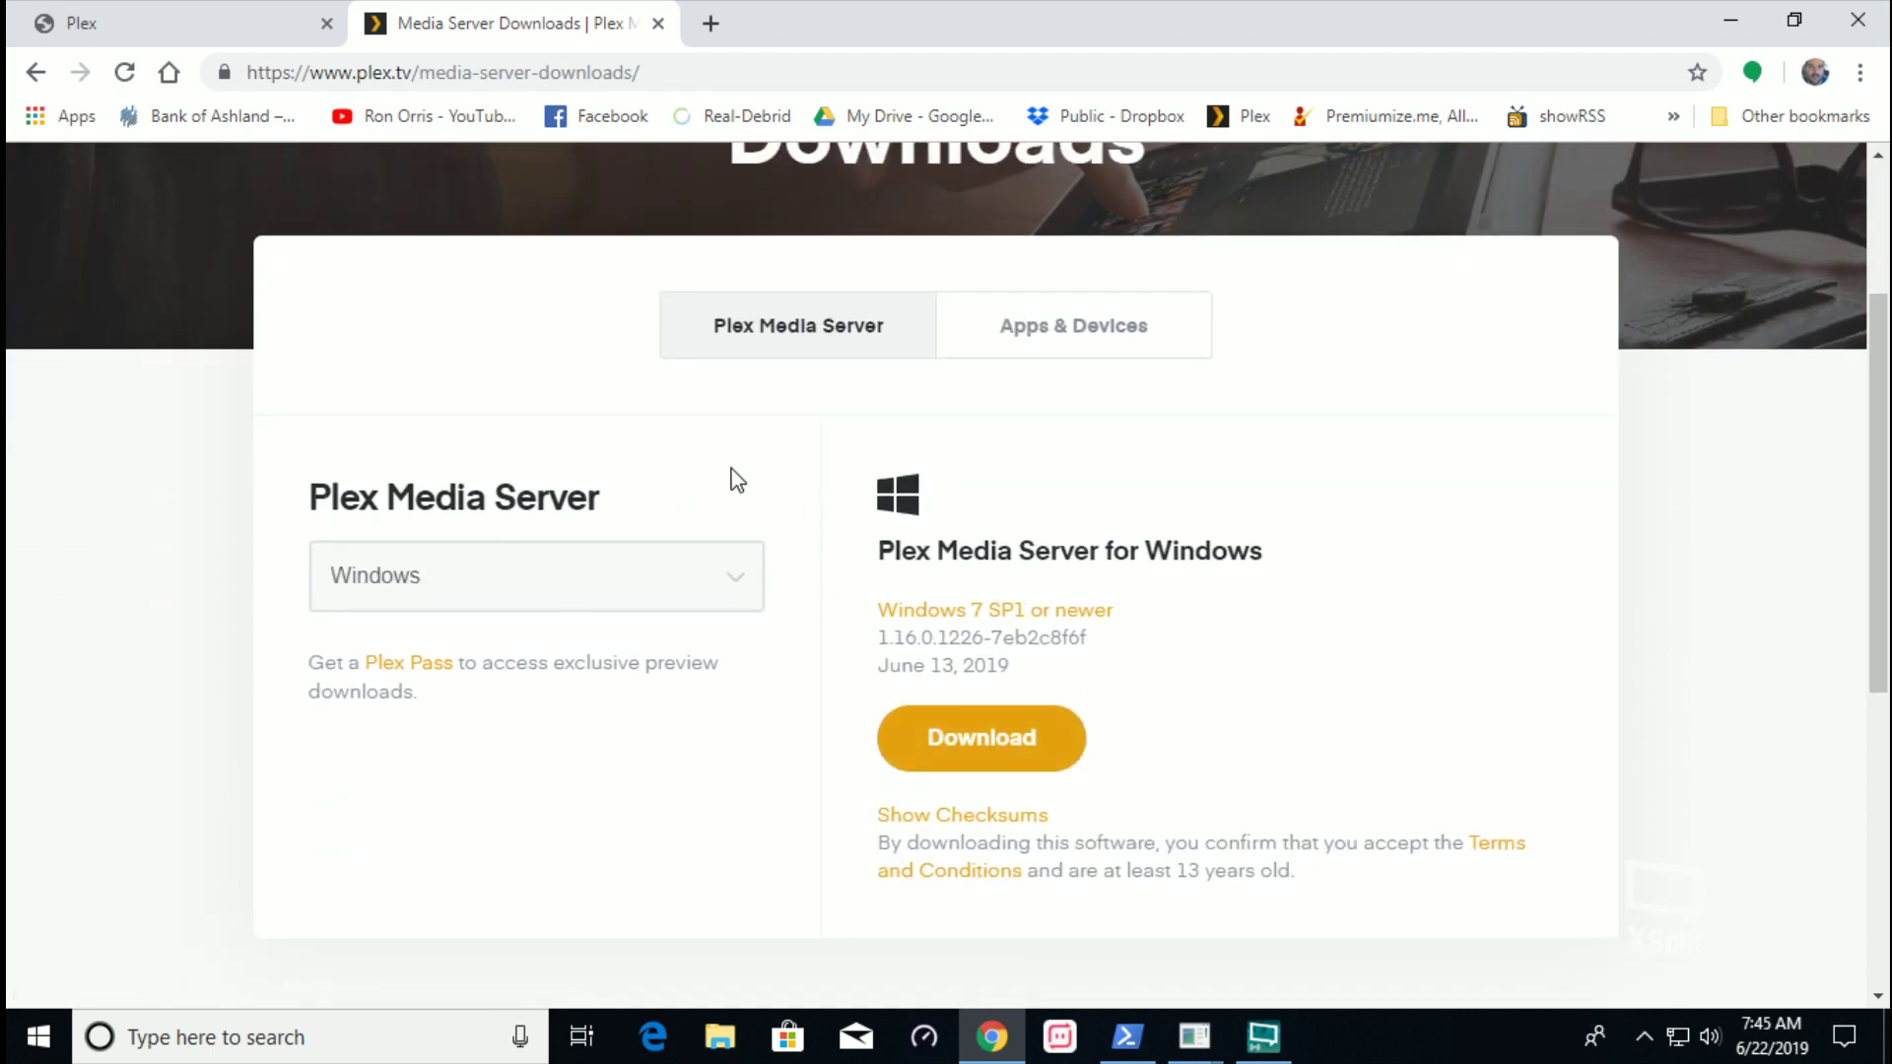
pyautogui.click(737, 576)
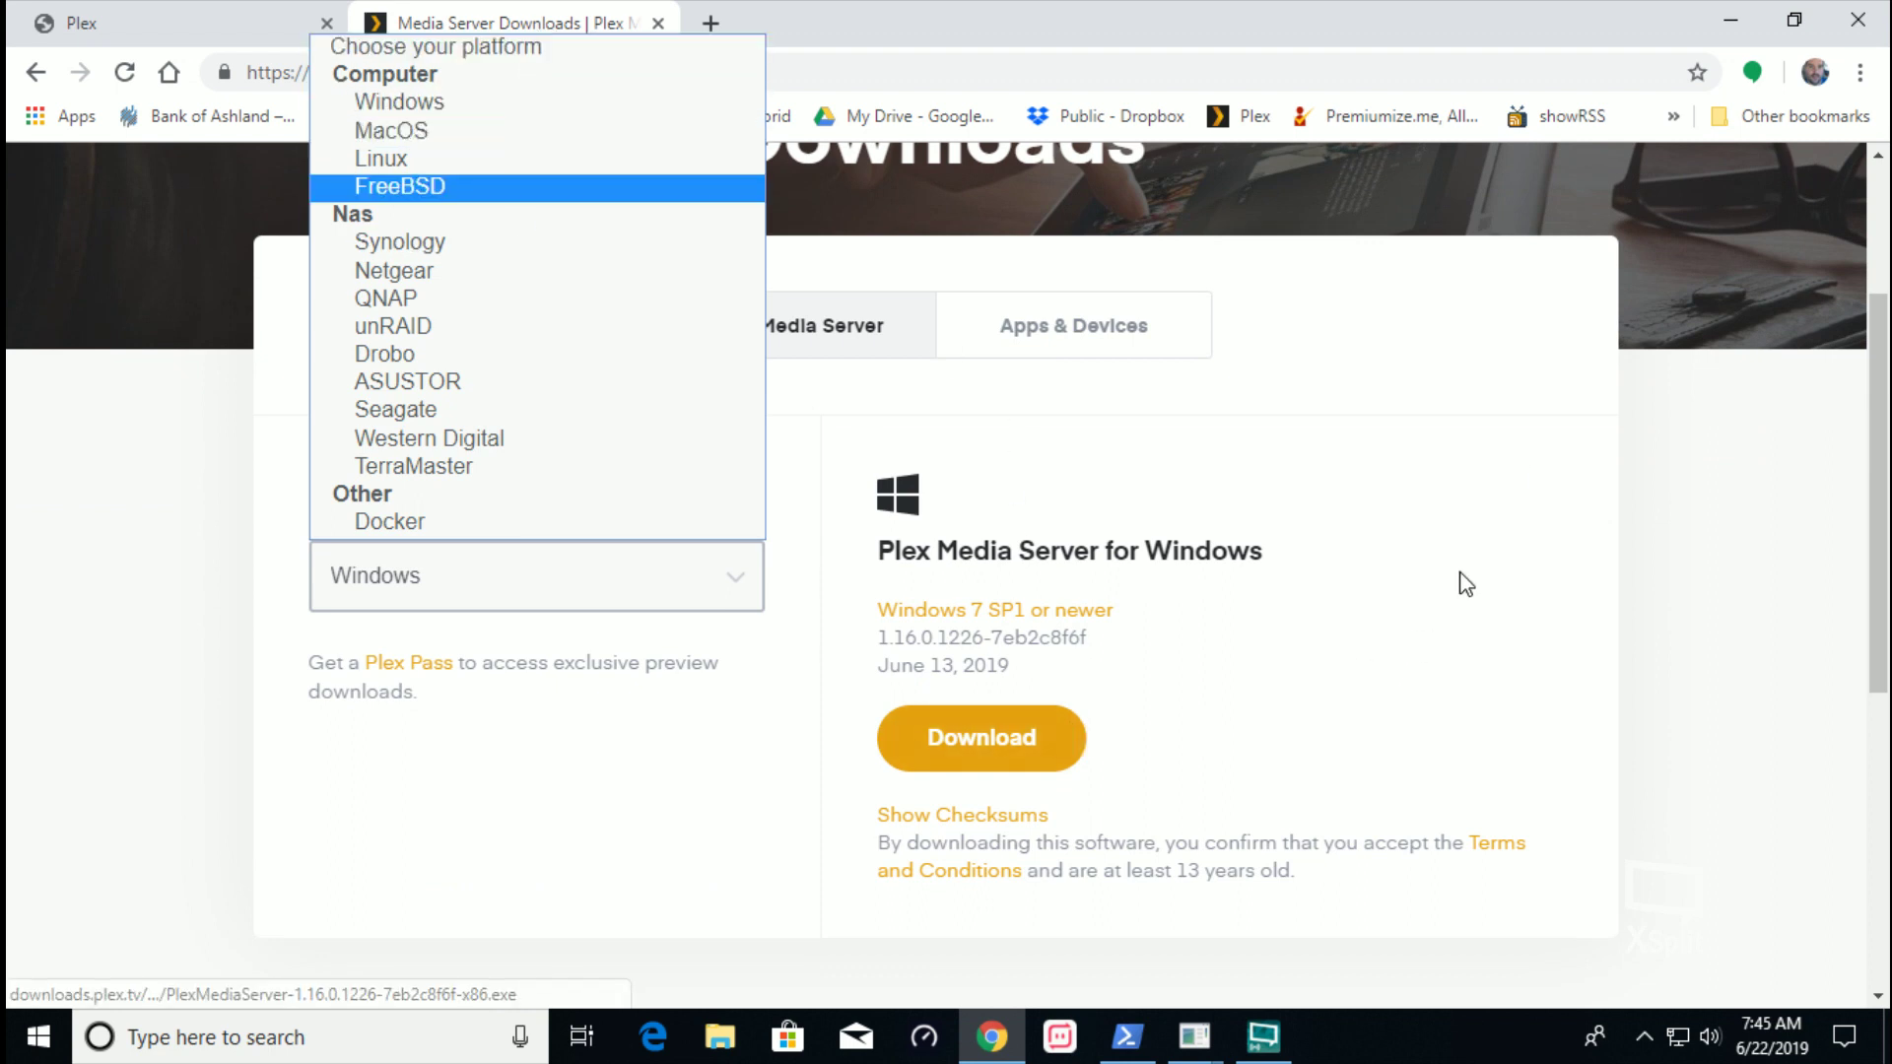
pyautogui.click(1145, 4)
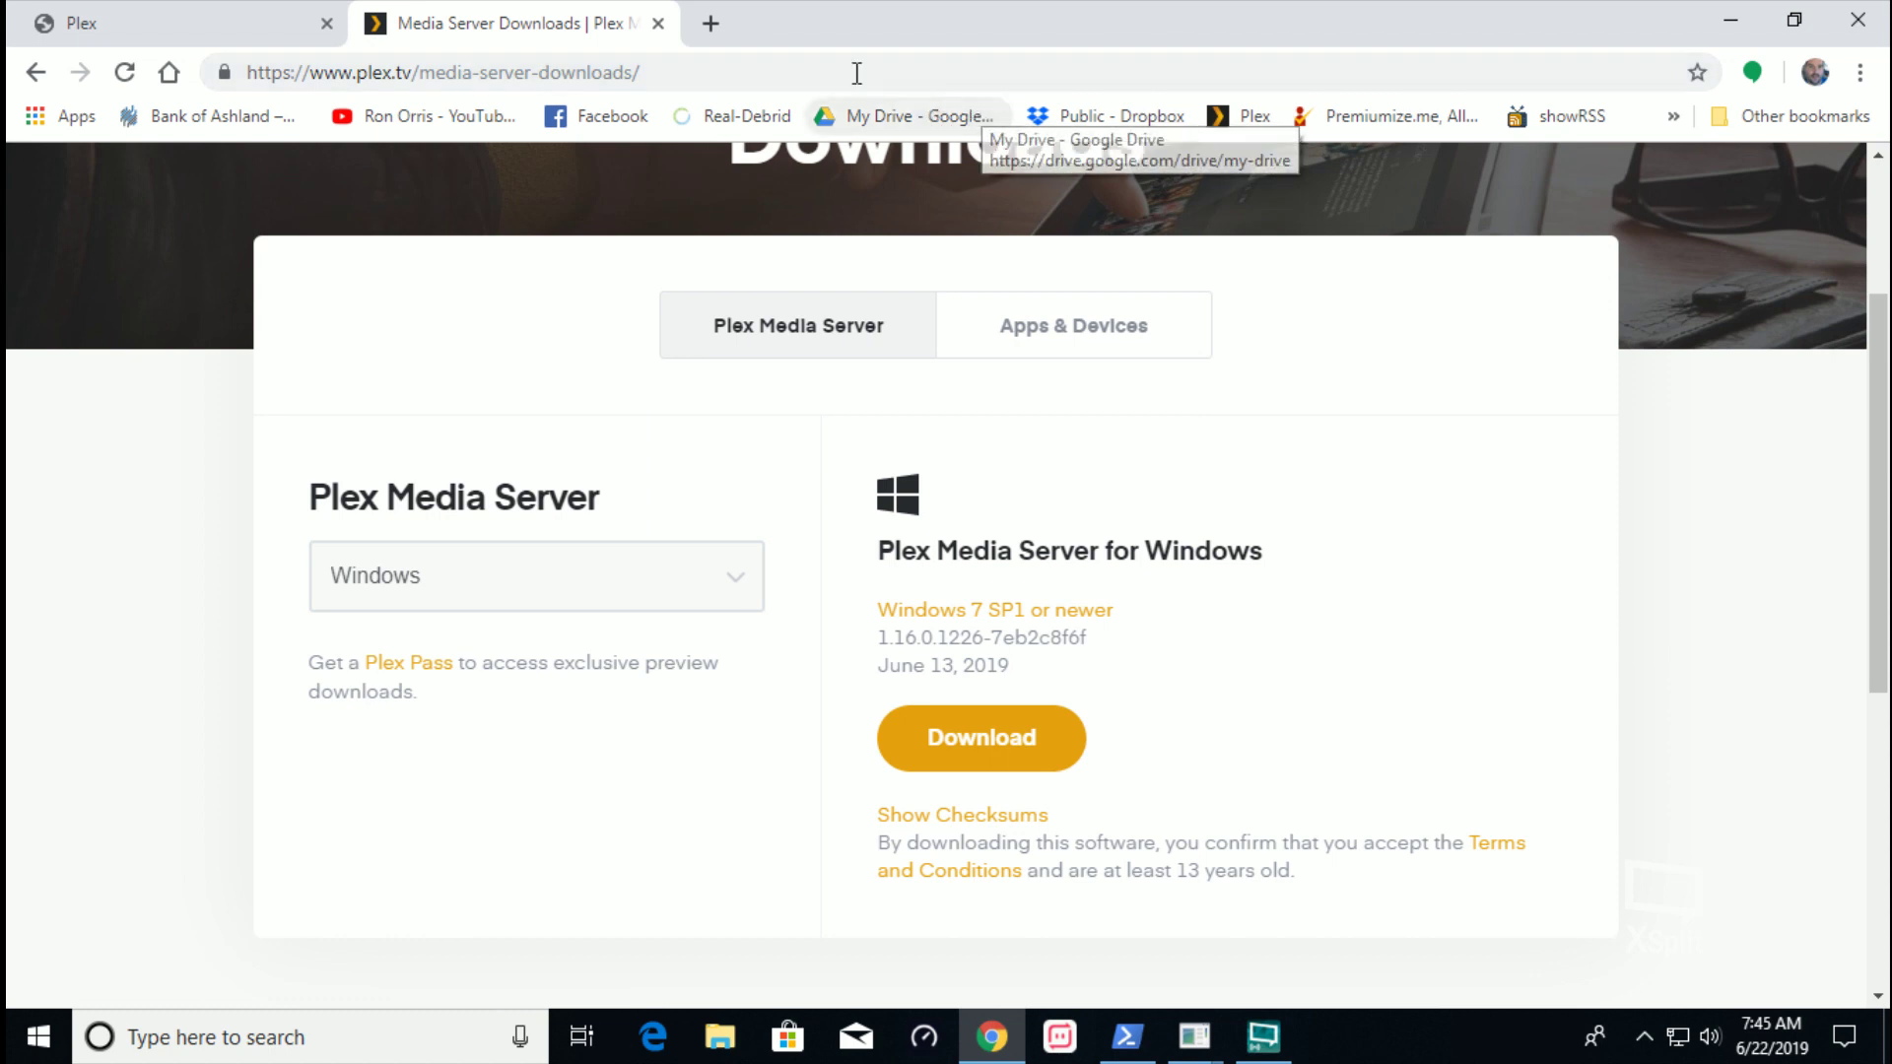
# Check the system tray, close the Media Server Downloads tab, and sign in to Plex
pyautogui.click(1646, 1040)
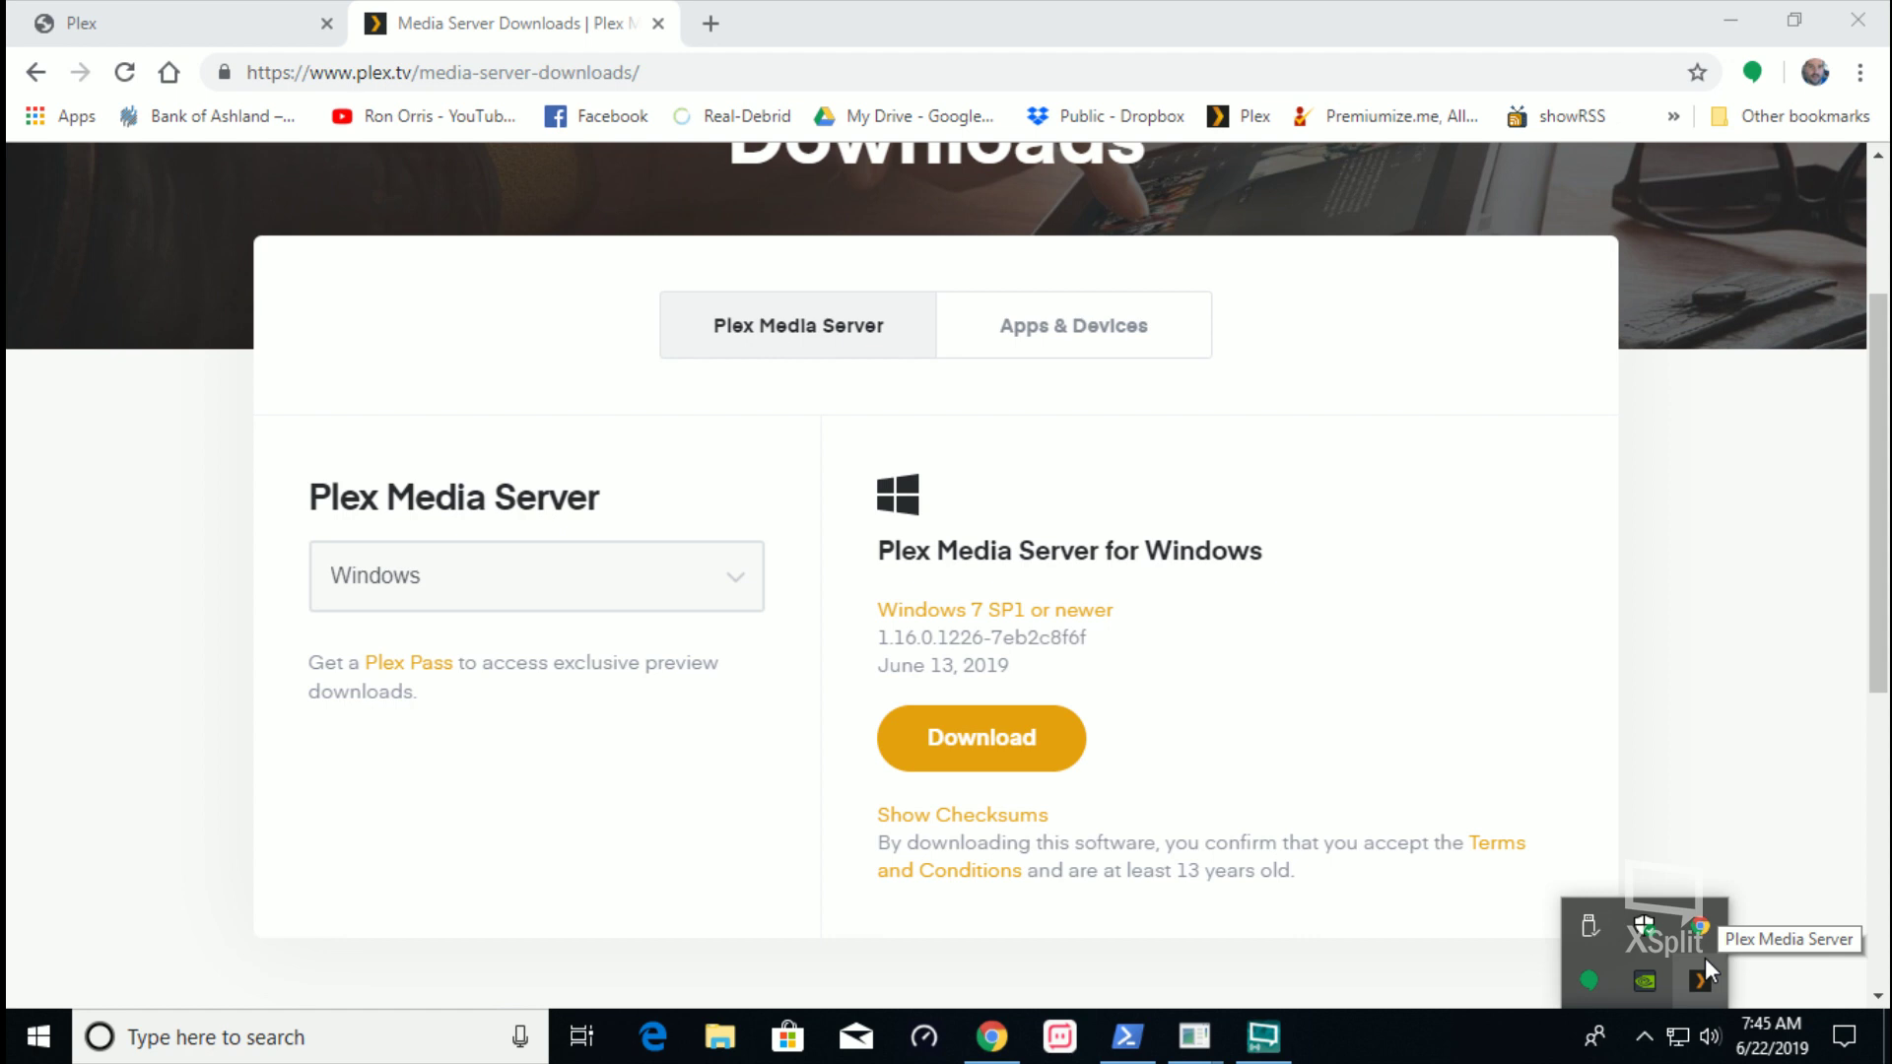
pyautogui.click(659, 23)
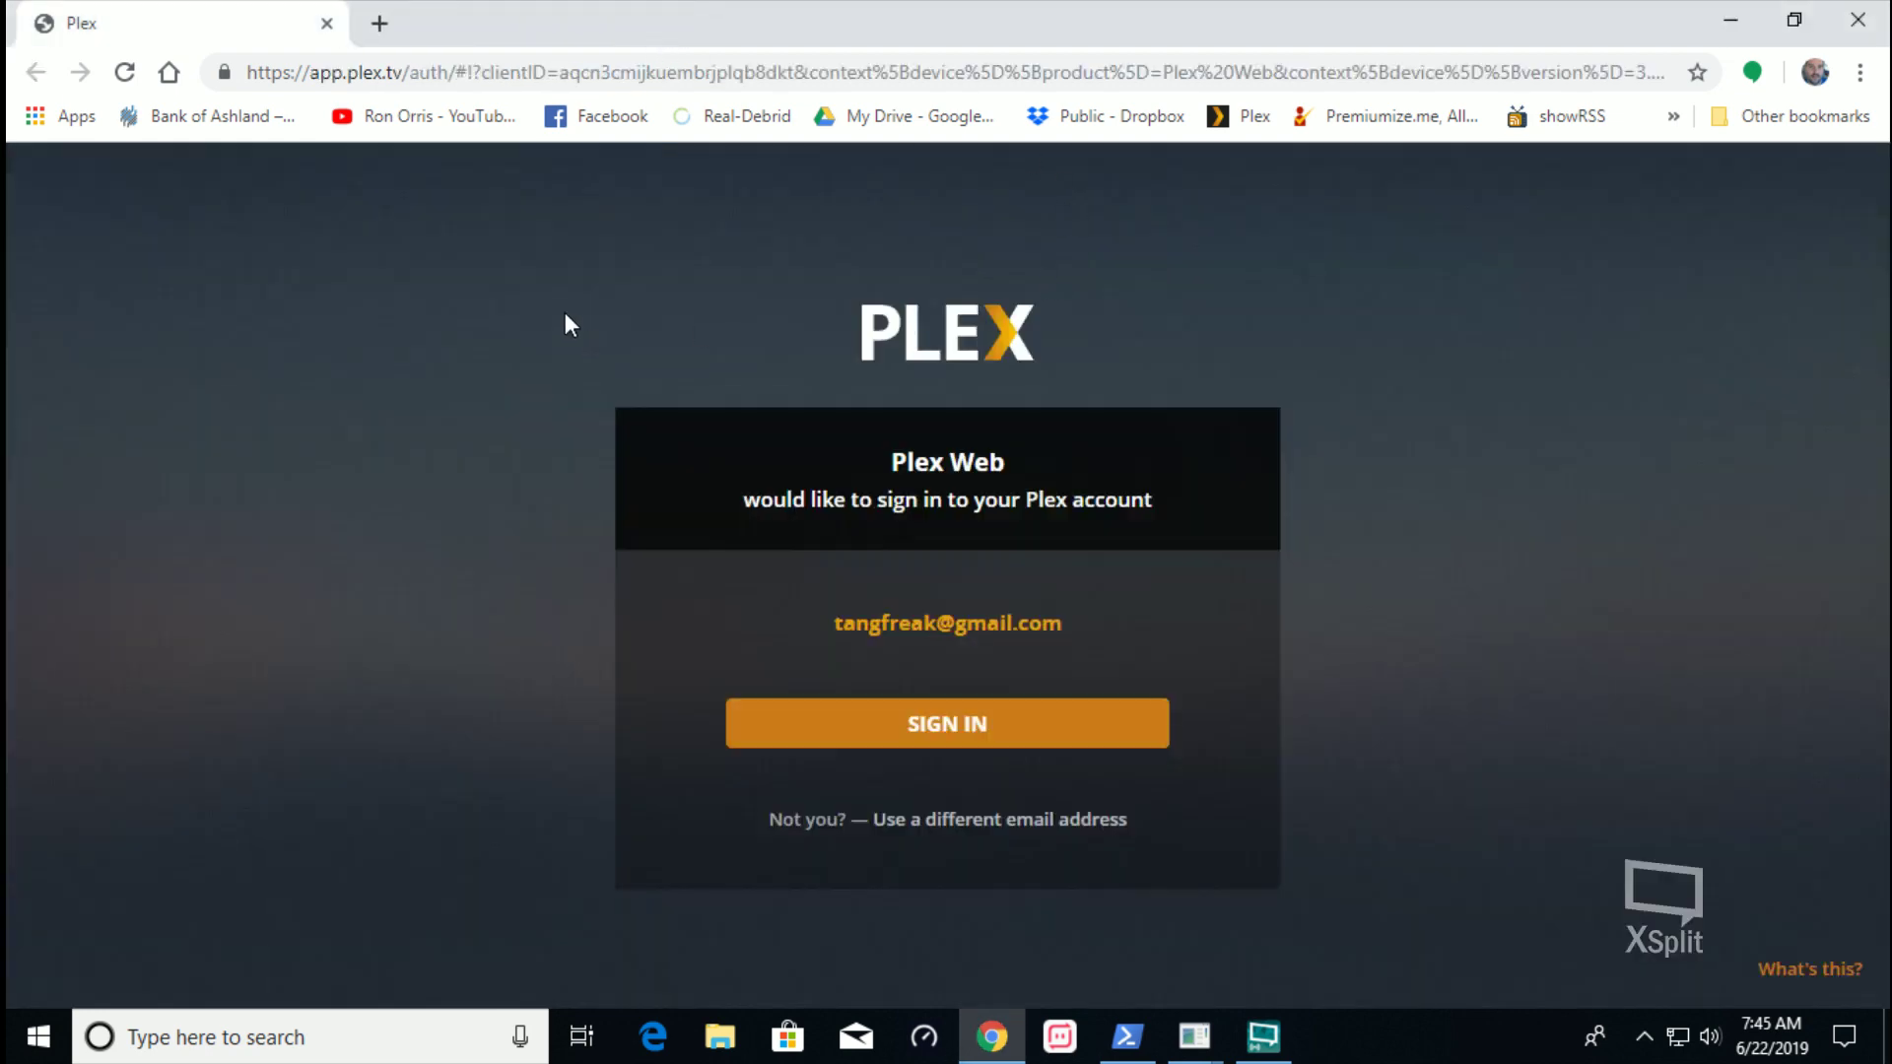
pyautogui.click(966, 715)
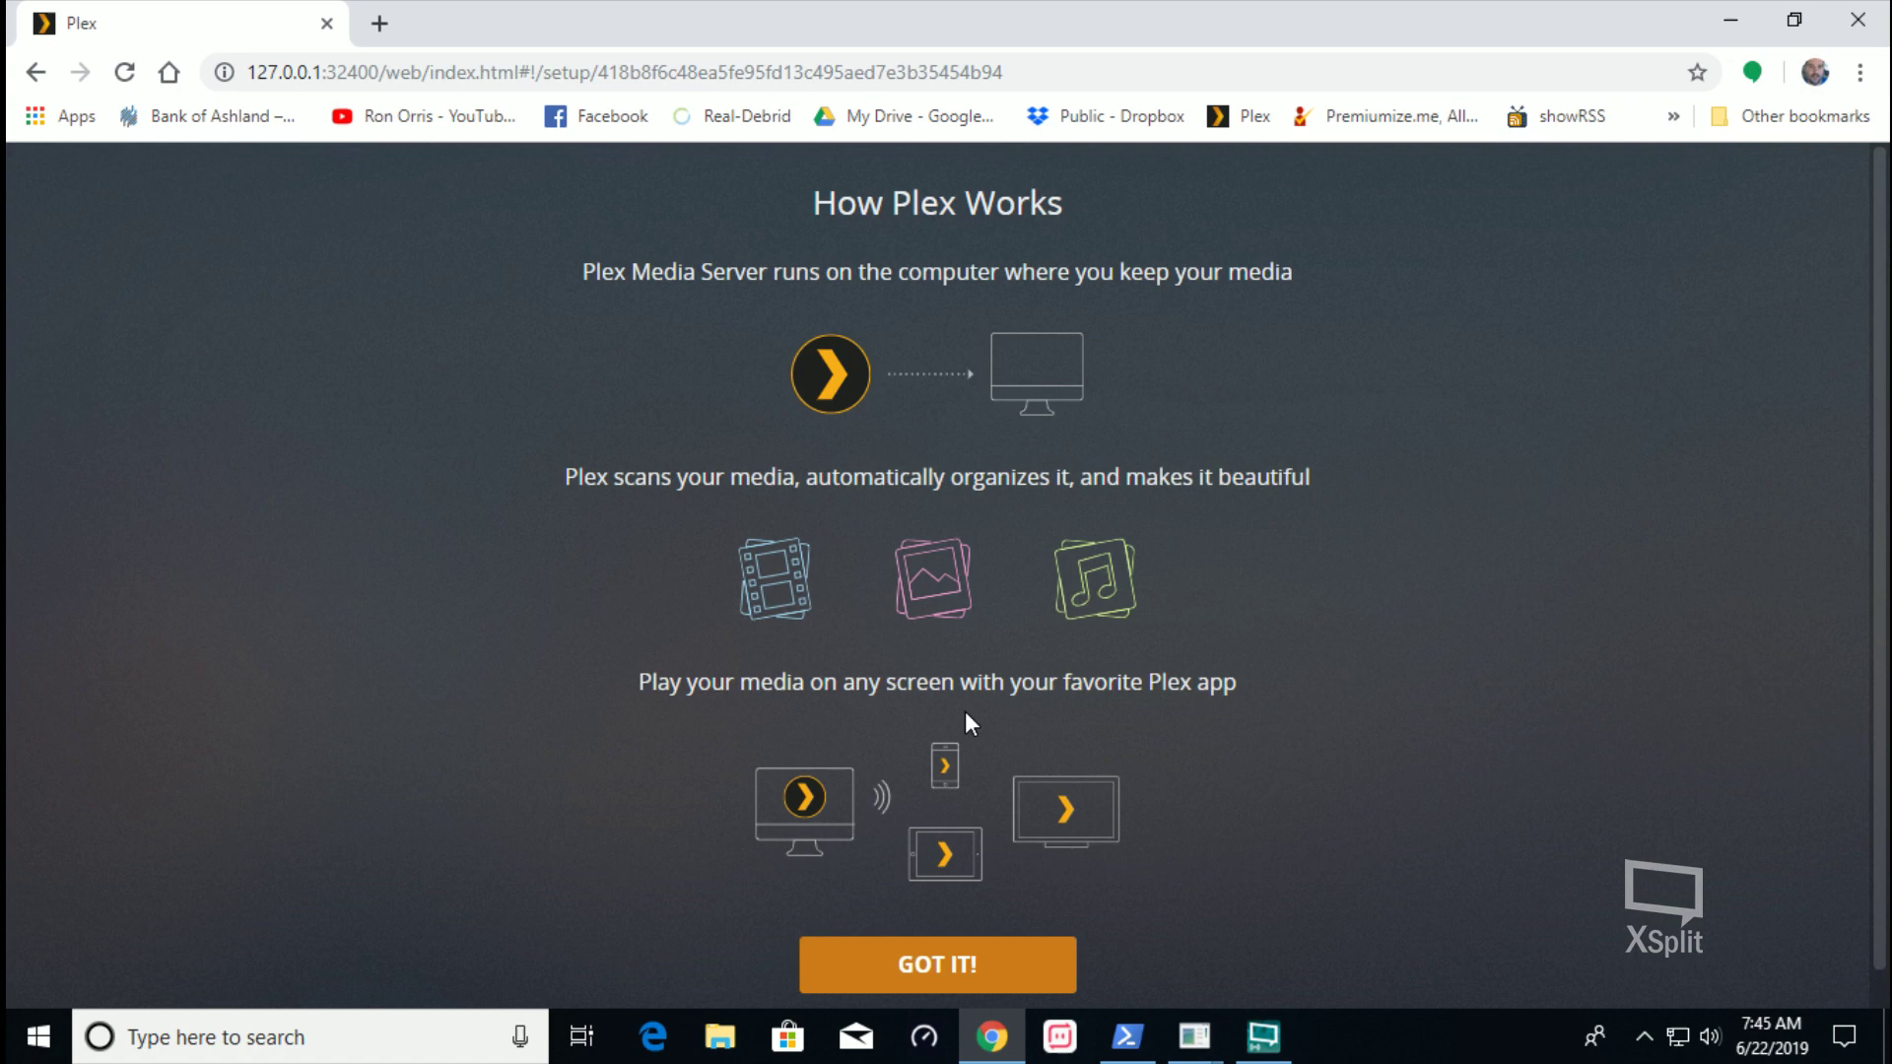
# Dismiss the How Plex Works introduction with GOT IT! and close the Plex Pass offer
pyautogui.scroll(-1, 937, 584)
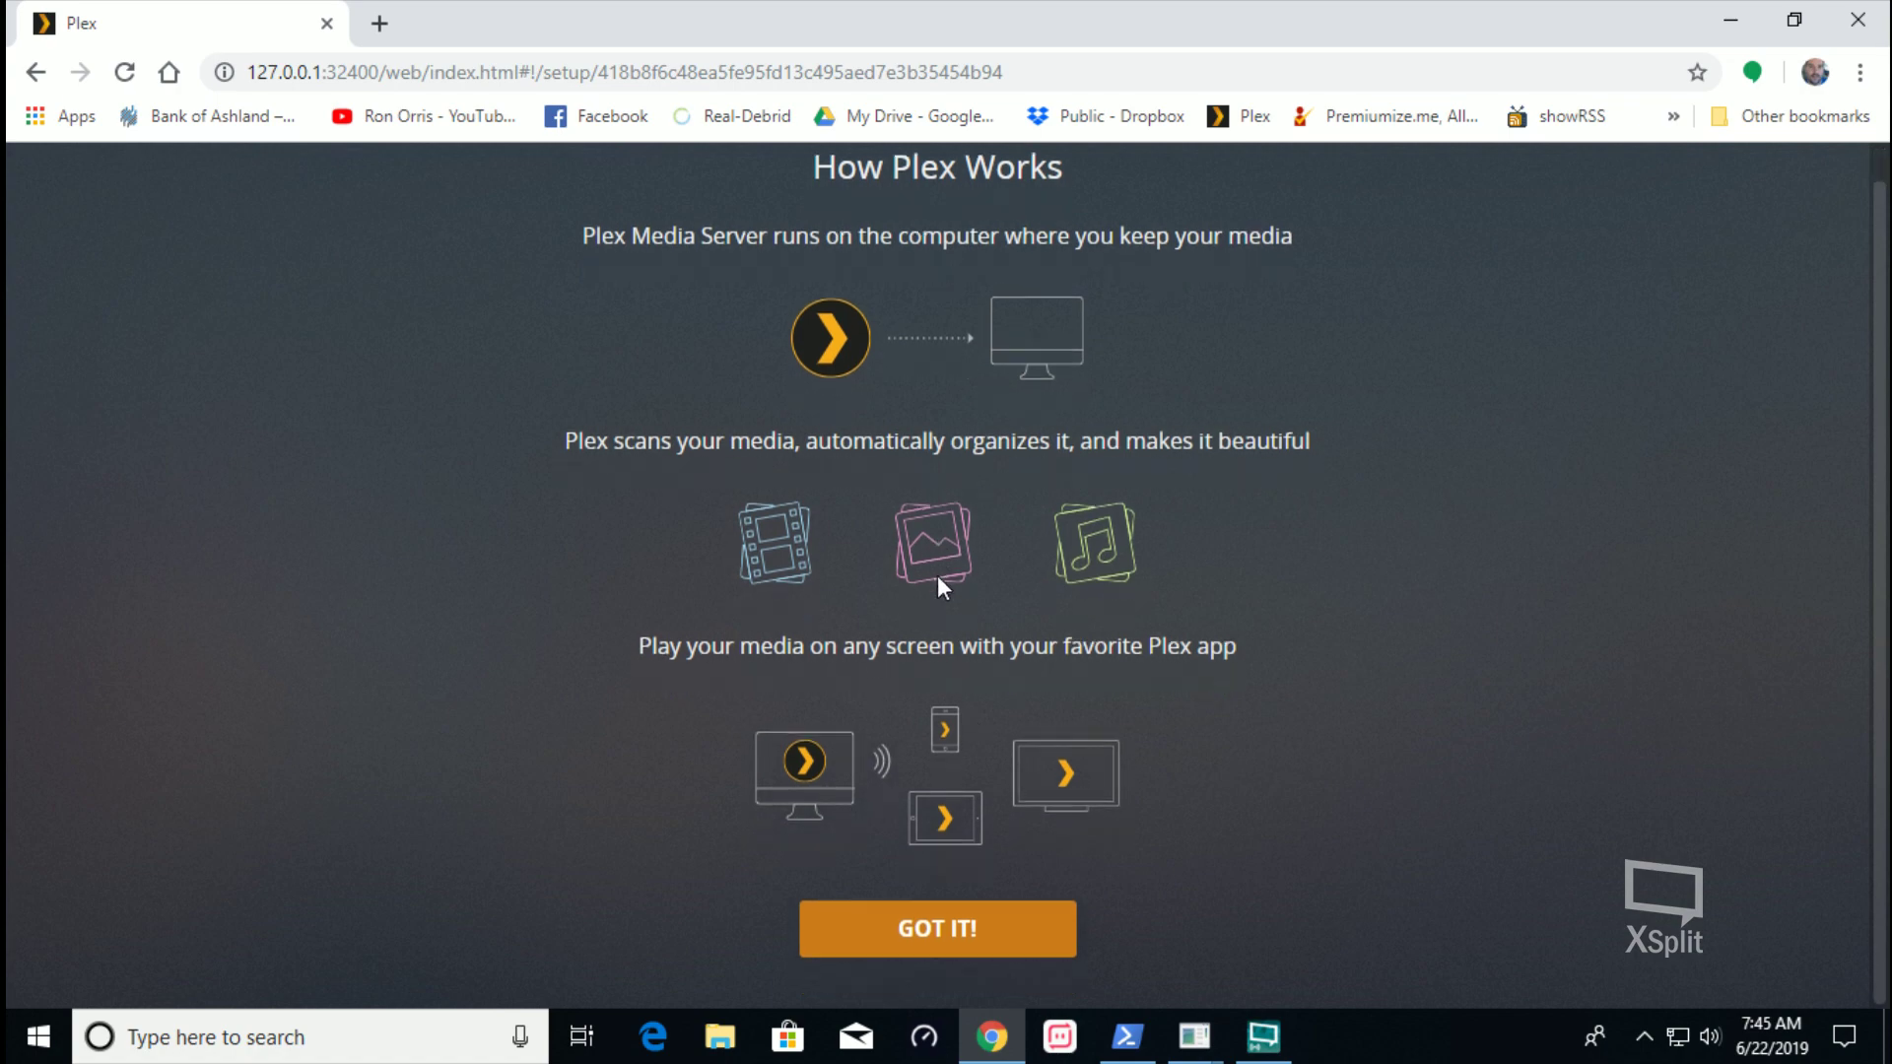
pyautogui.click(947, 942)
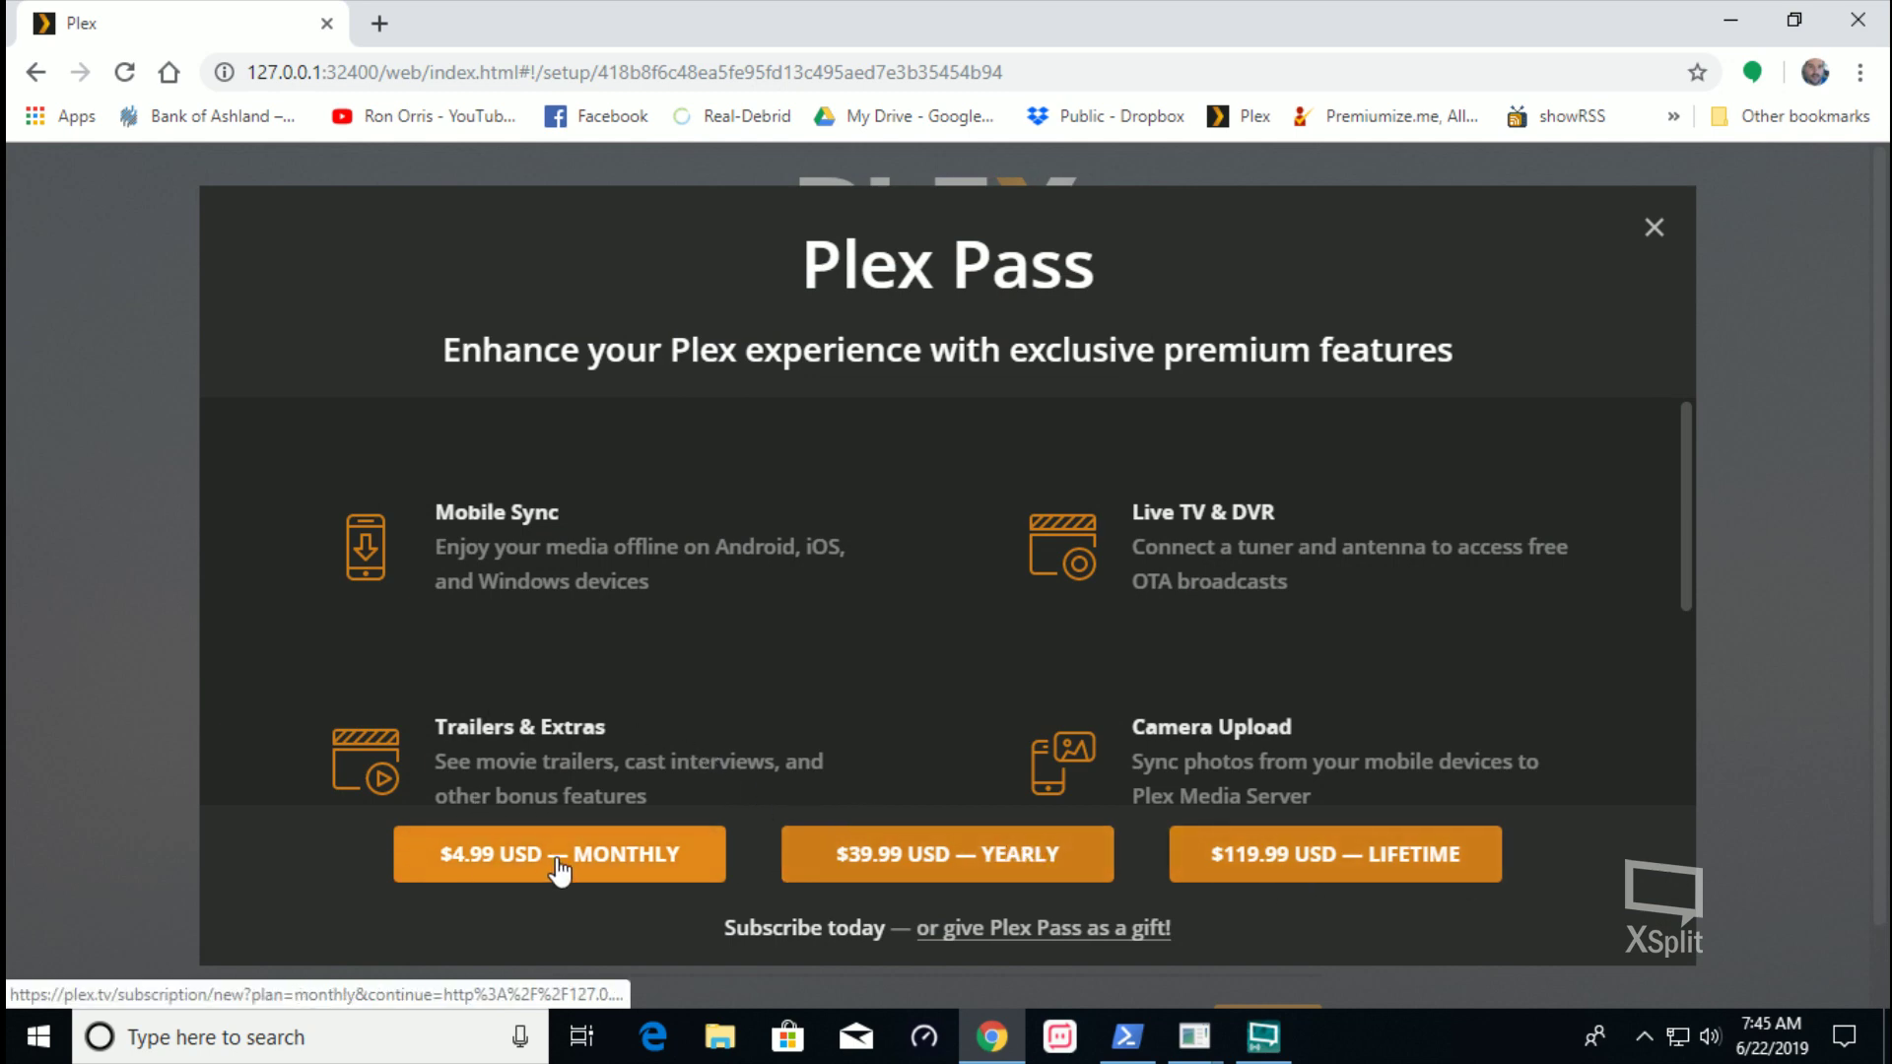
pyautogui.scroll(-4, 1002, 446)
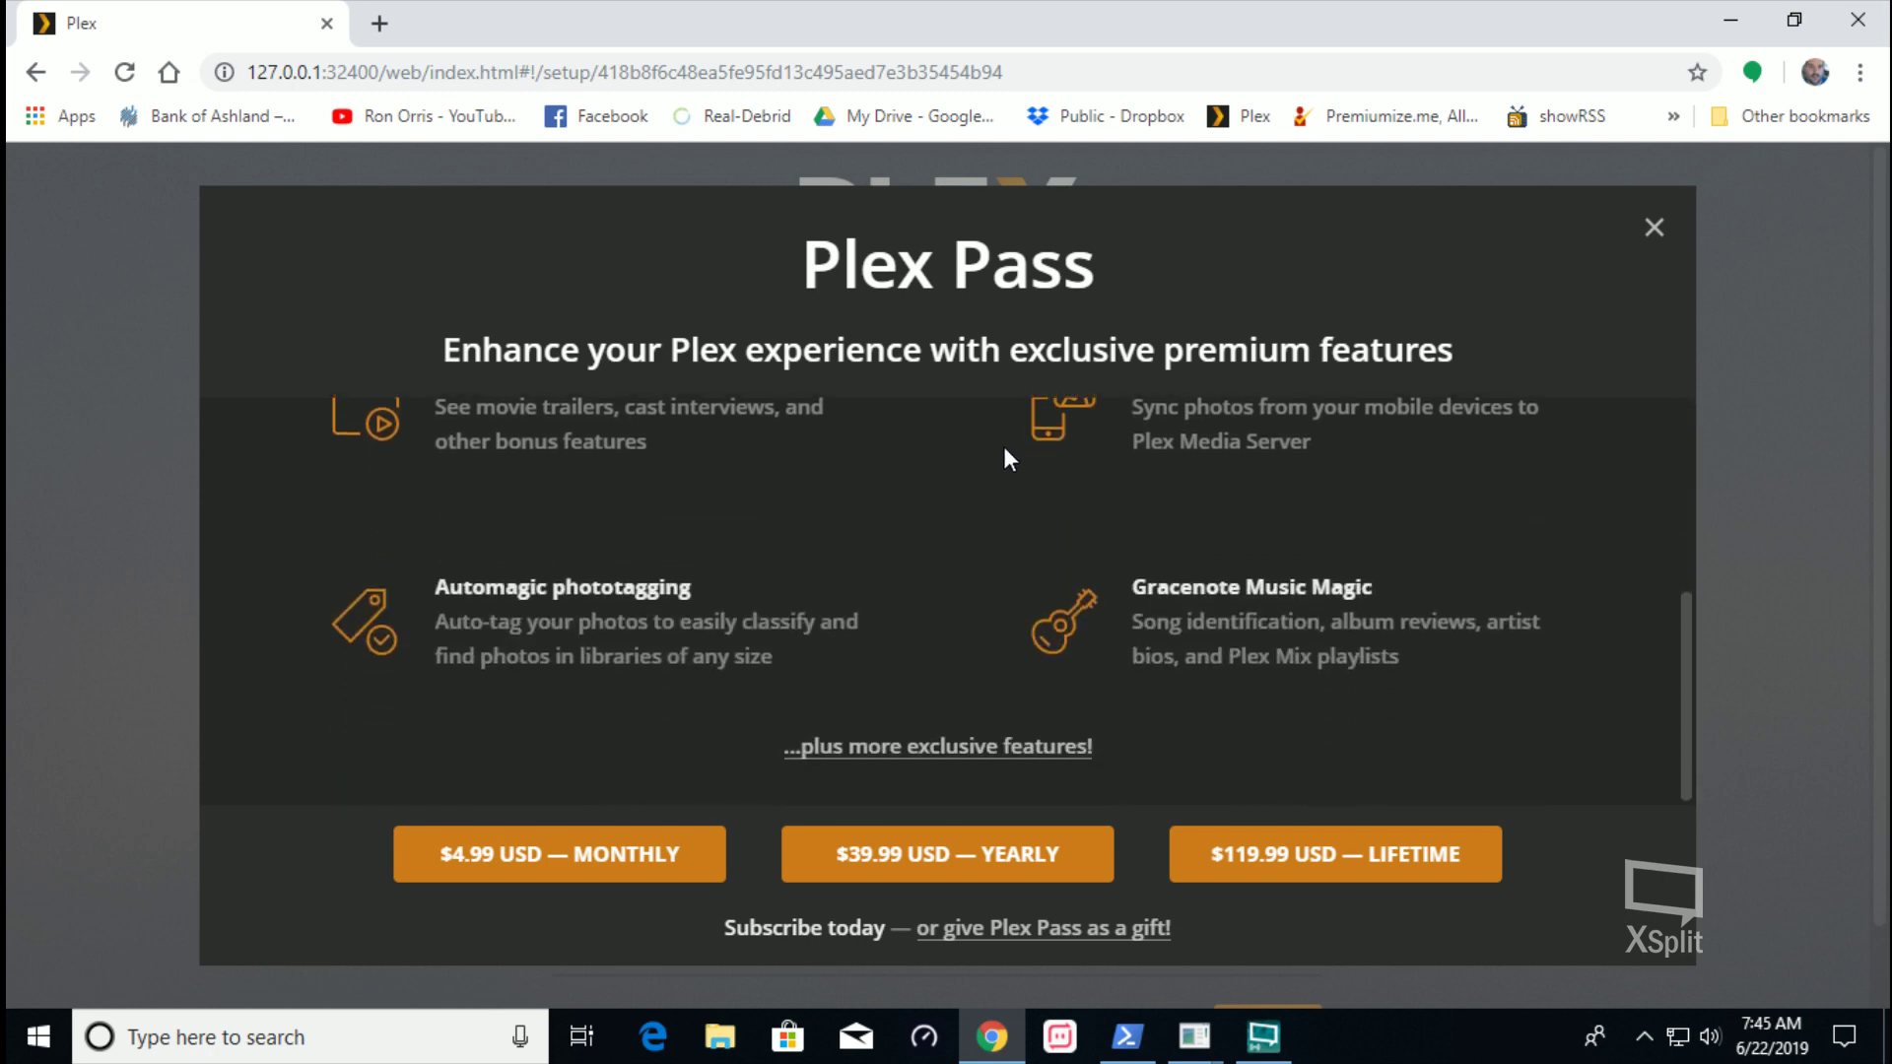
pyautogui.click(1652, 229)
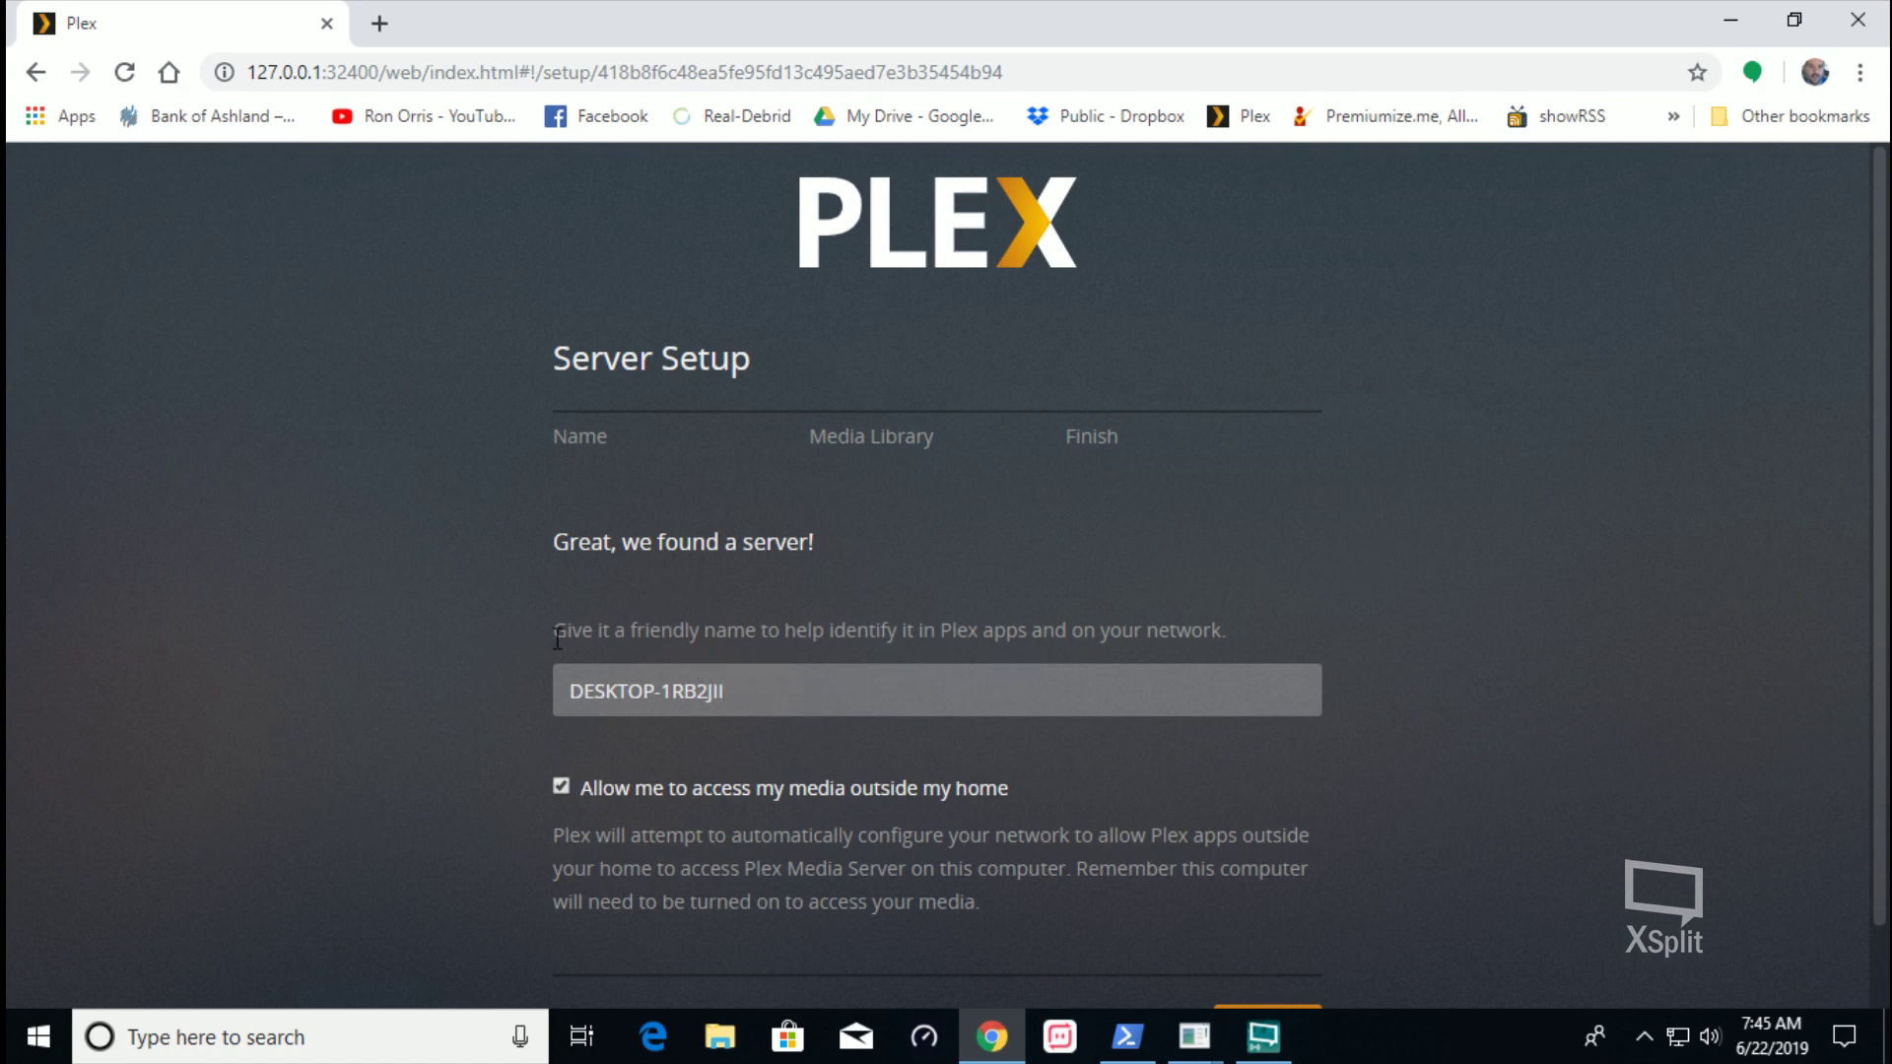
# Replace the server name DESKTOP-1RB2JII with RonFlixII and continue setup
pyautogui.tripleClick(763, 694)
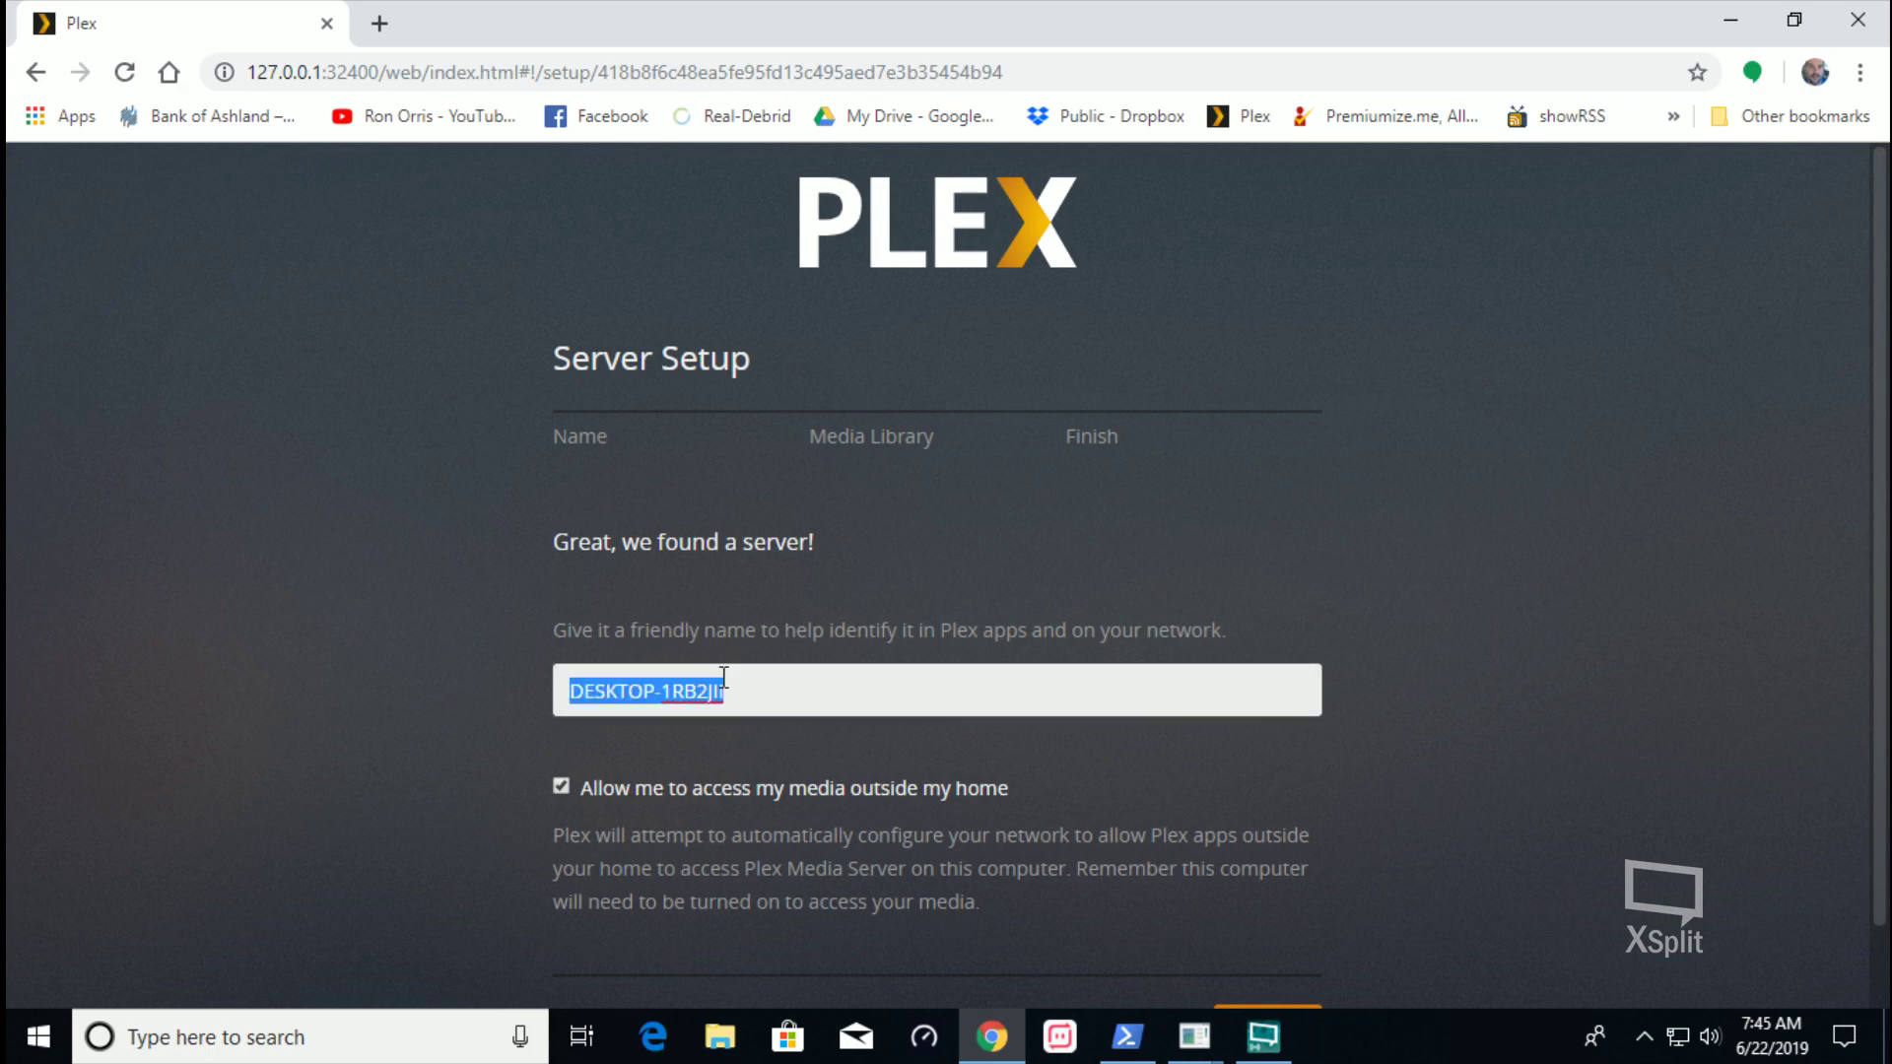
pyautogui.write('RonFlixI')
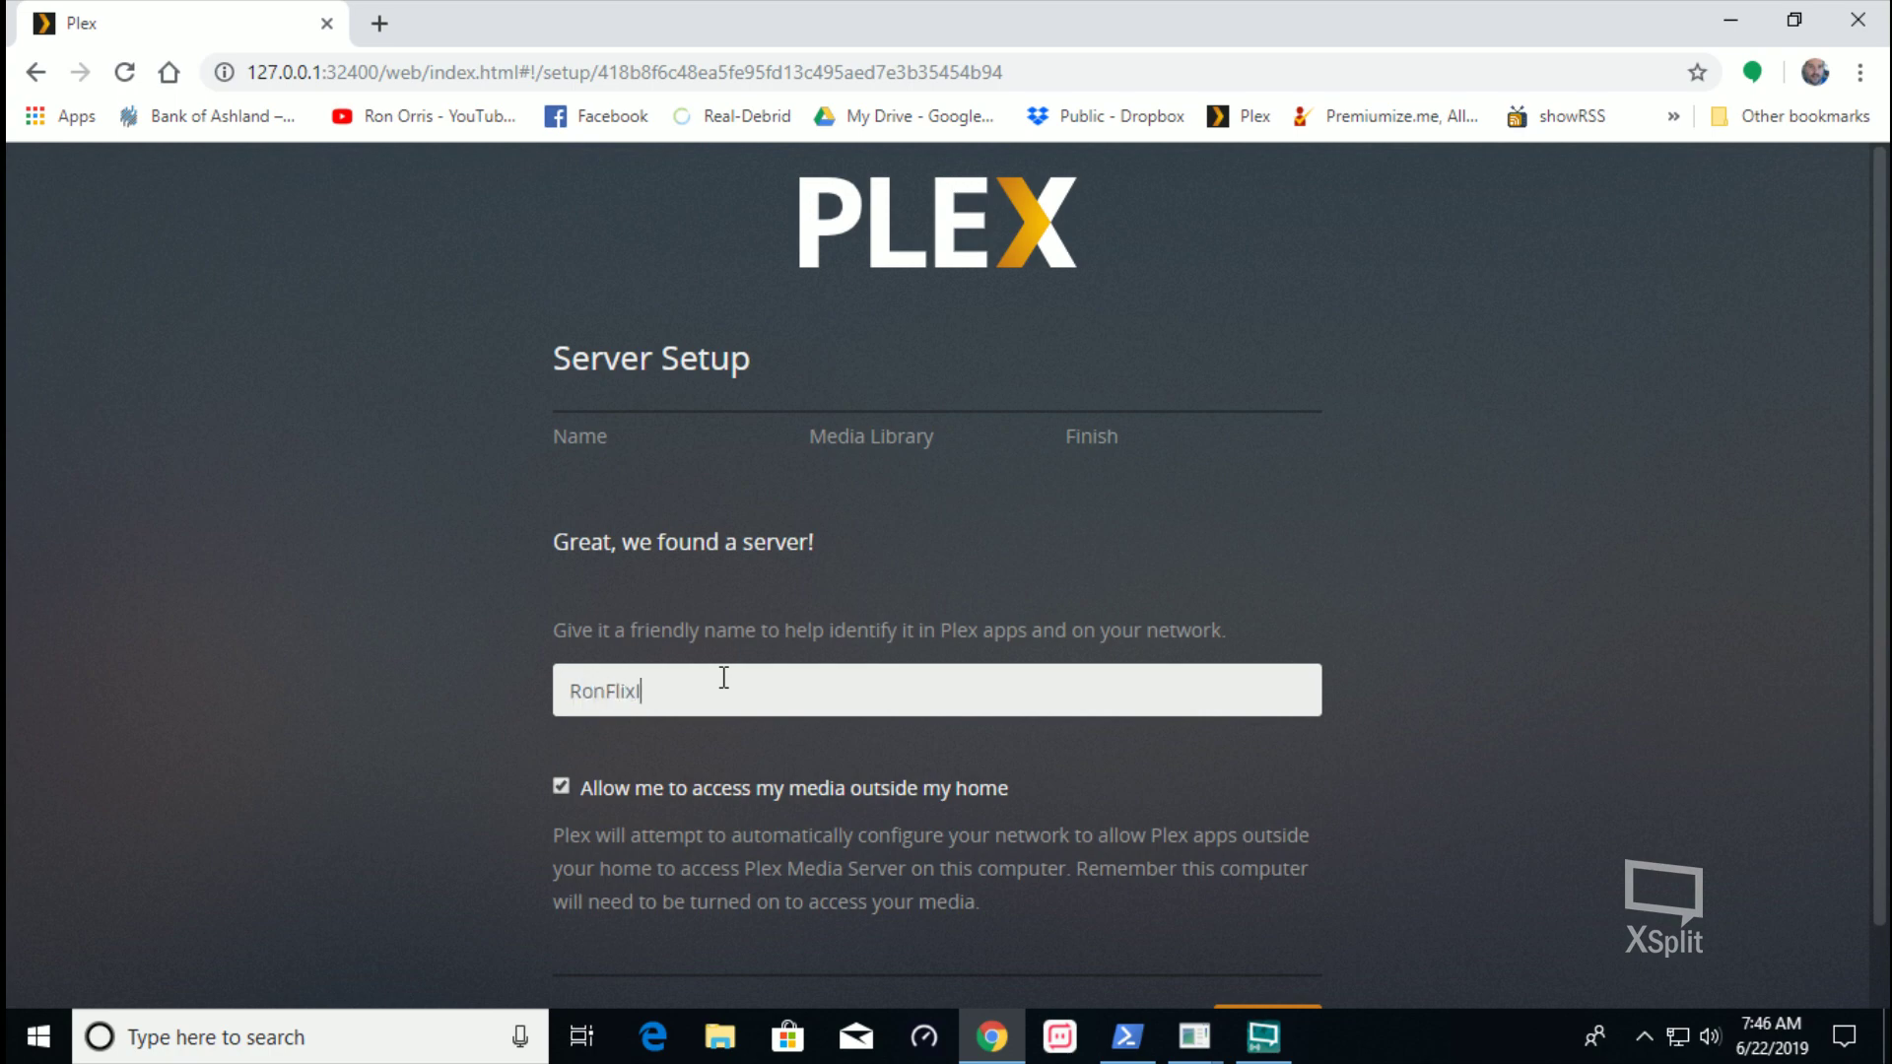
pyautogui.write('I')
pyautogui.scroll(-1, 1376, 565)
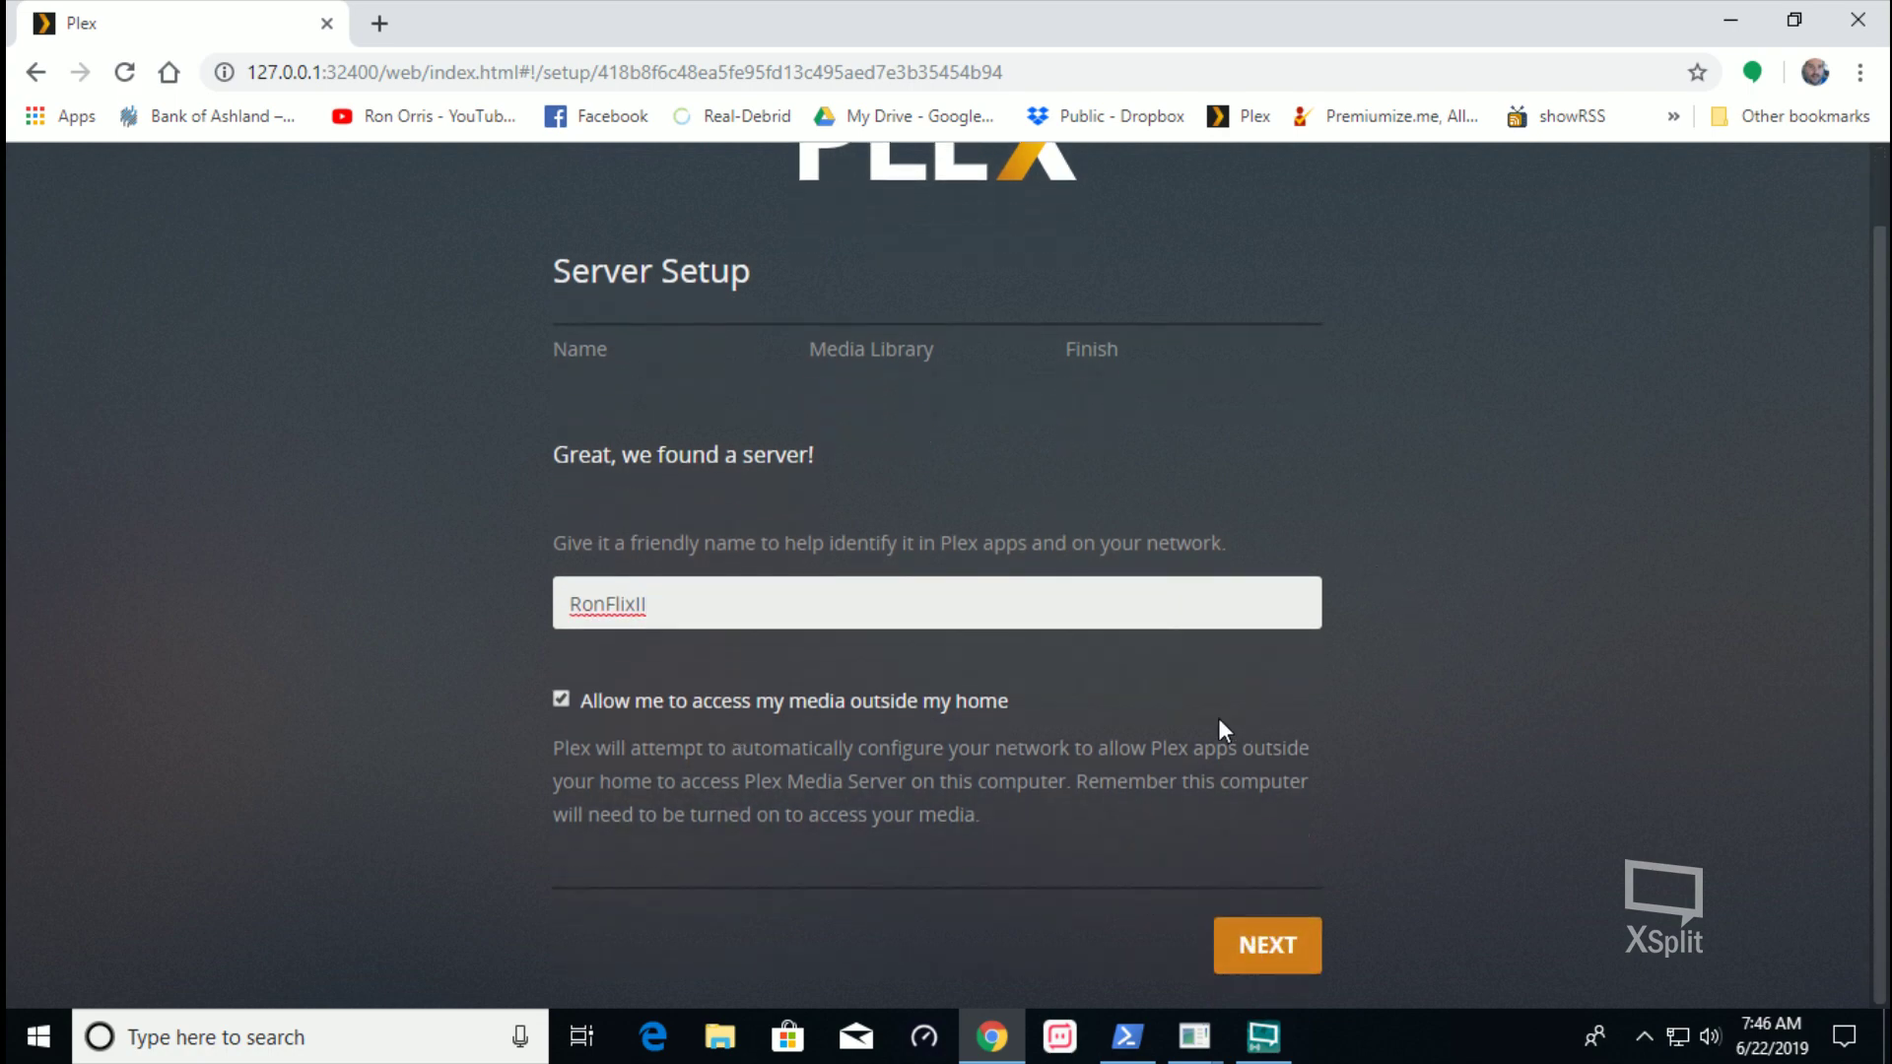
pyautogui.click(1267, 952)
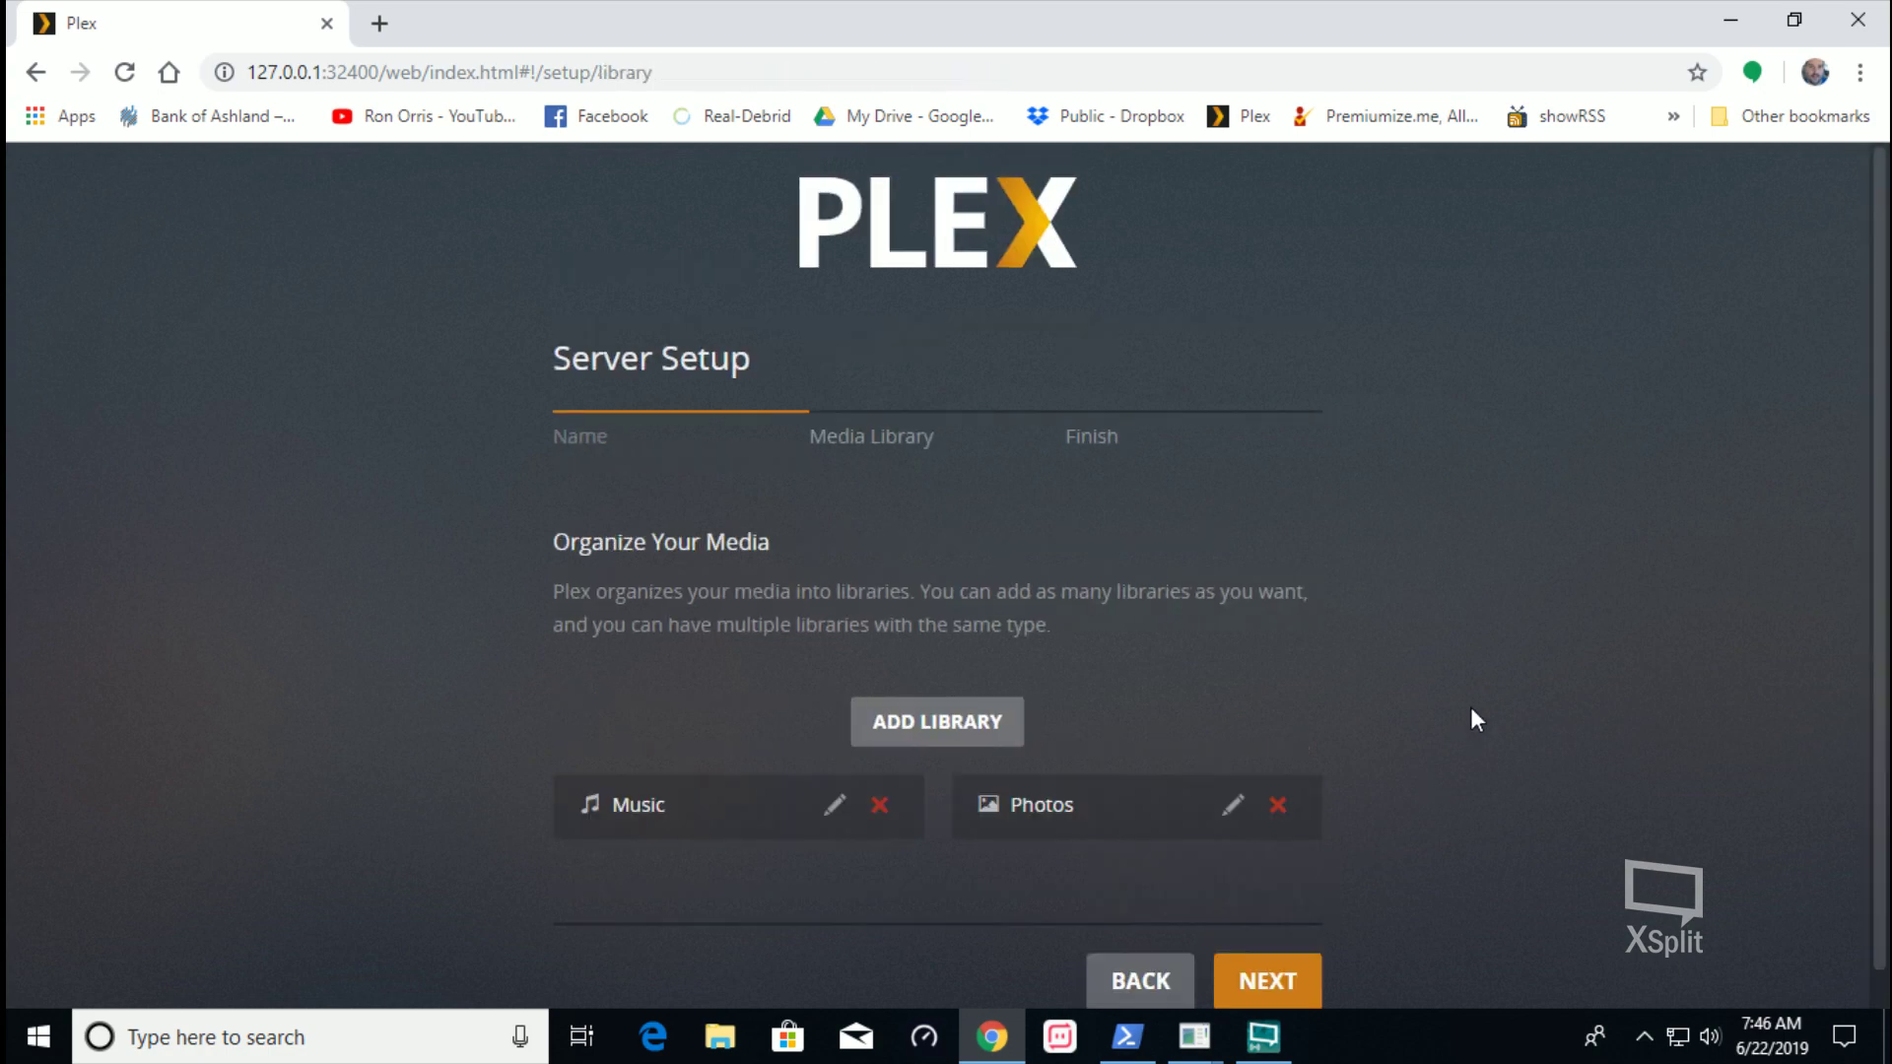
# Delete the default Music library, confirming with YES, I'M SURE
pyautogui.scroll(-1, 1432, 662)
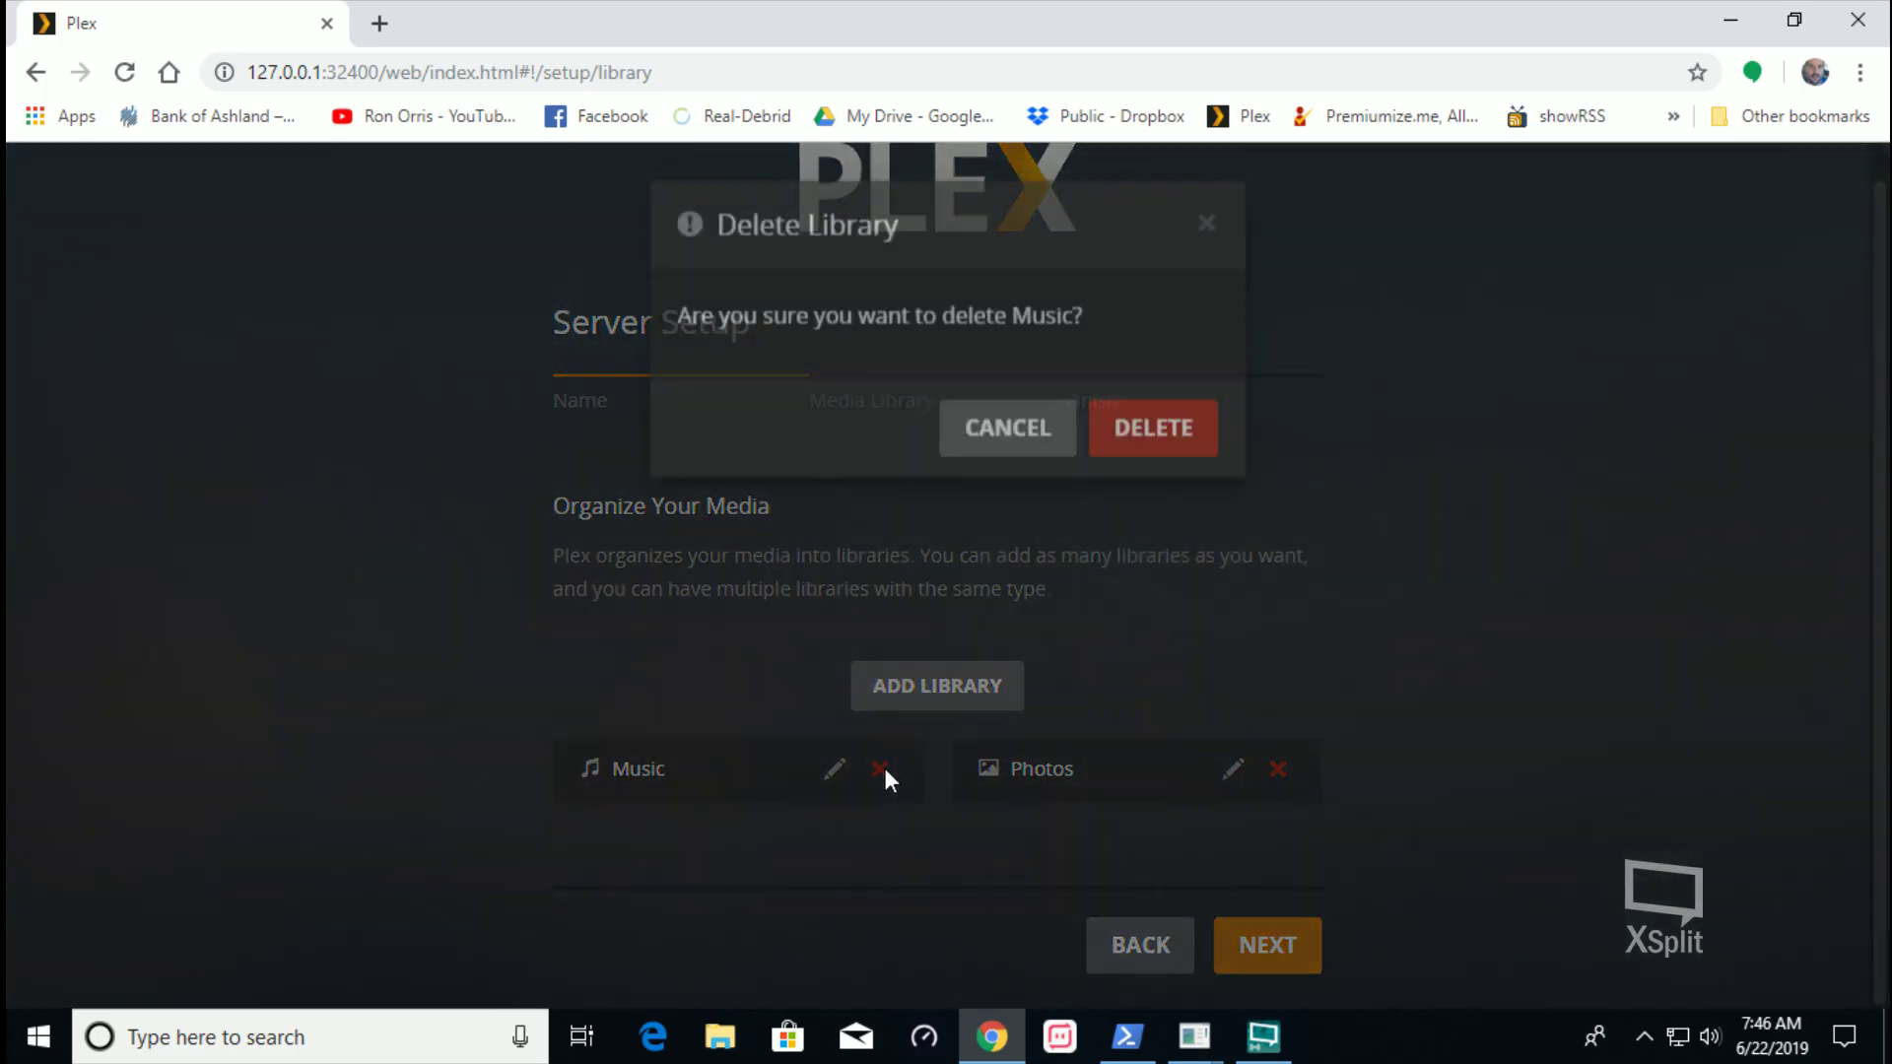
pyautogui.click(1168, 490)
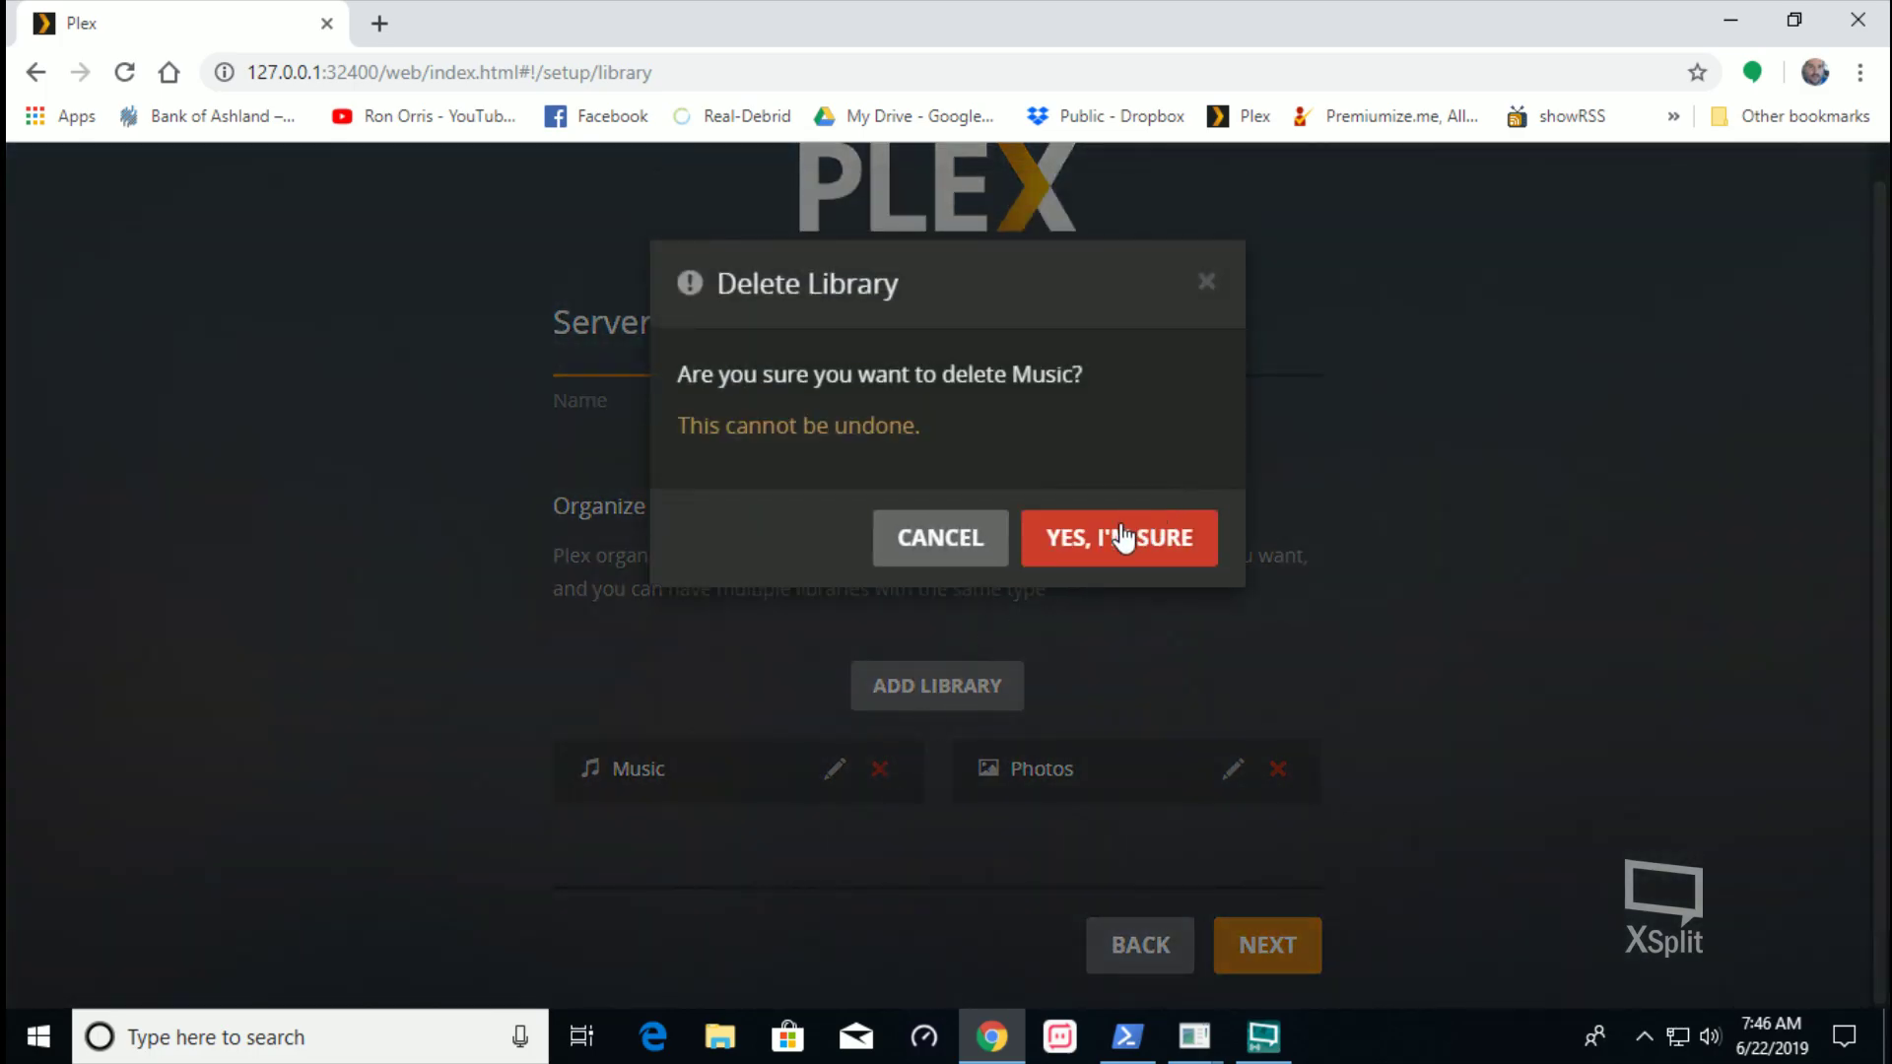
pyautogui.click(1121, 537)
# Delete the Photos library the same way, then start adding a new library
pyautogui.click(877, 770)
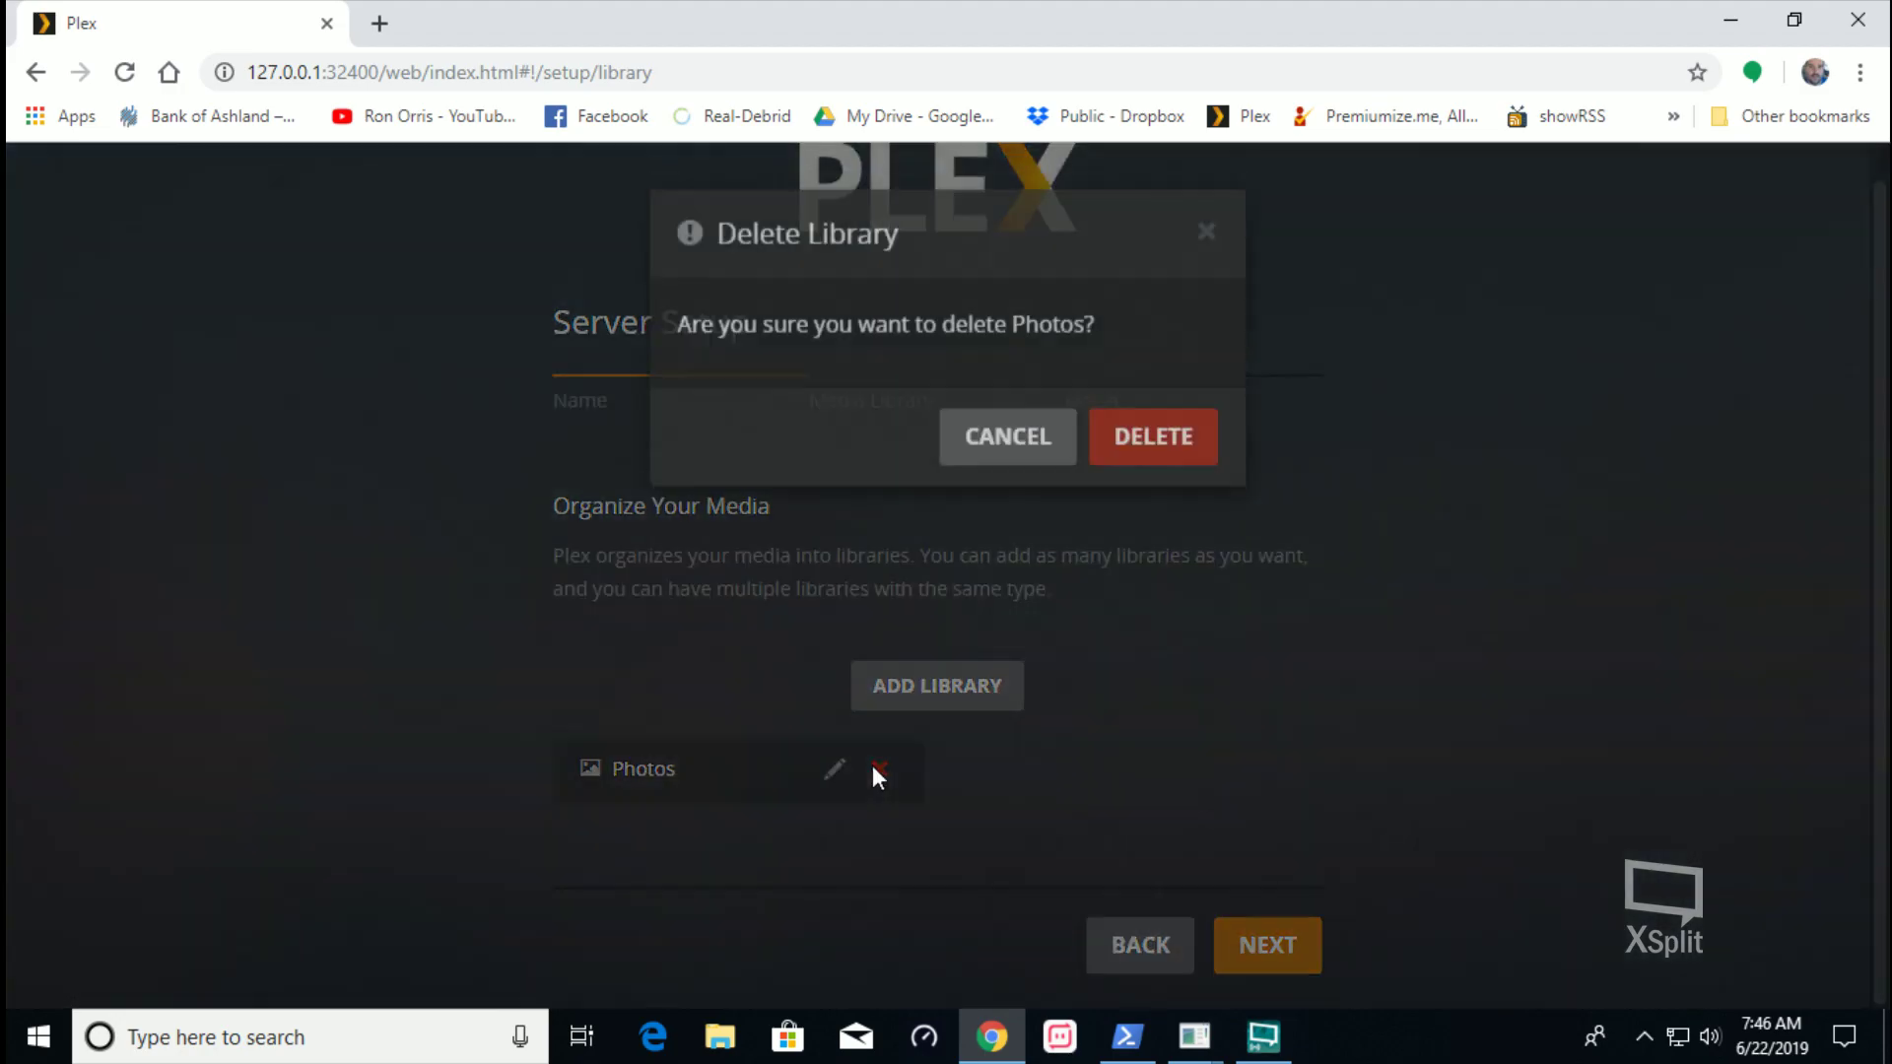
pyautogui.click(1123, 502)
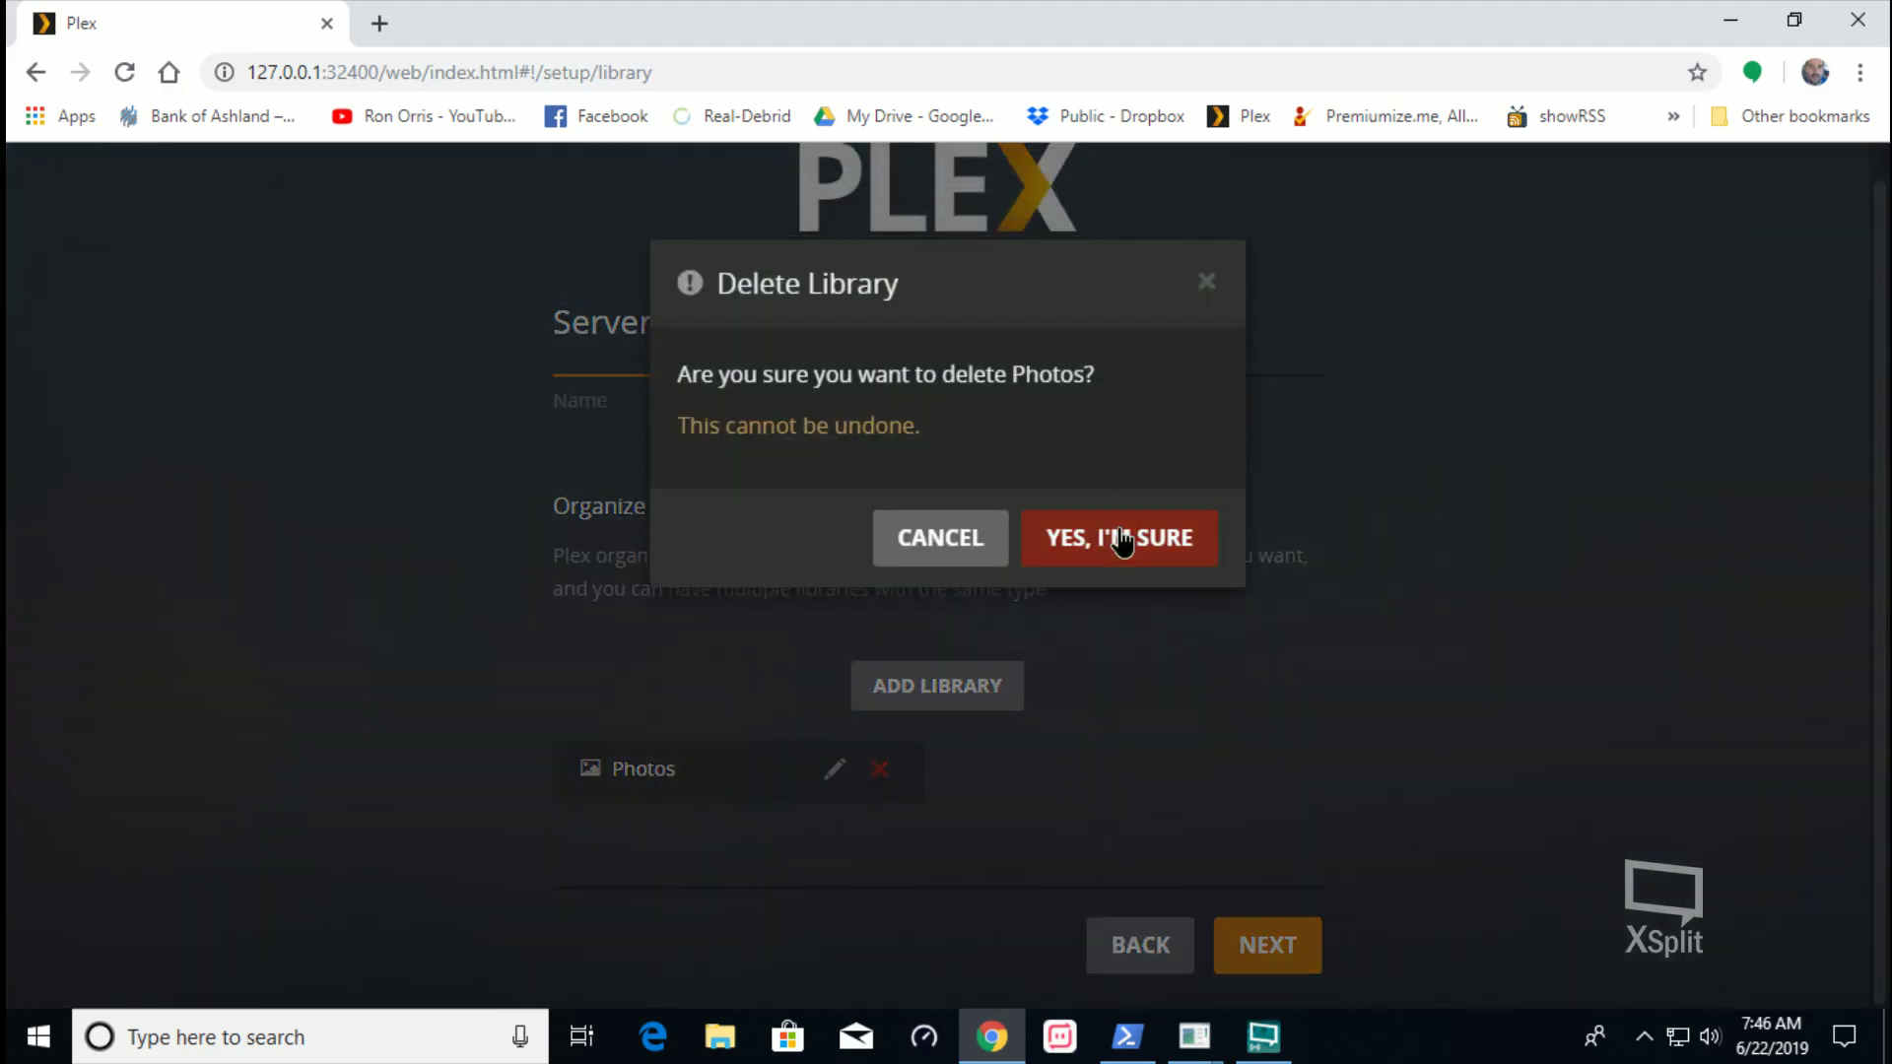
pyautogui.click(1121, 540)
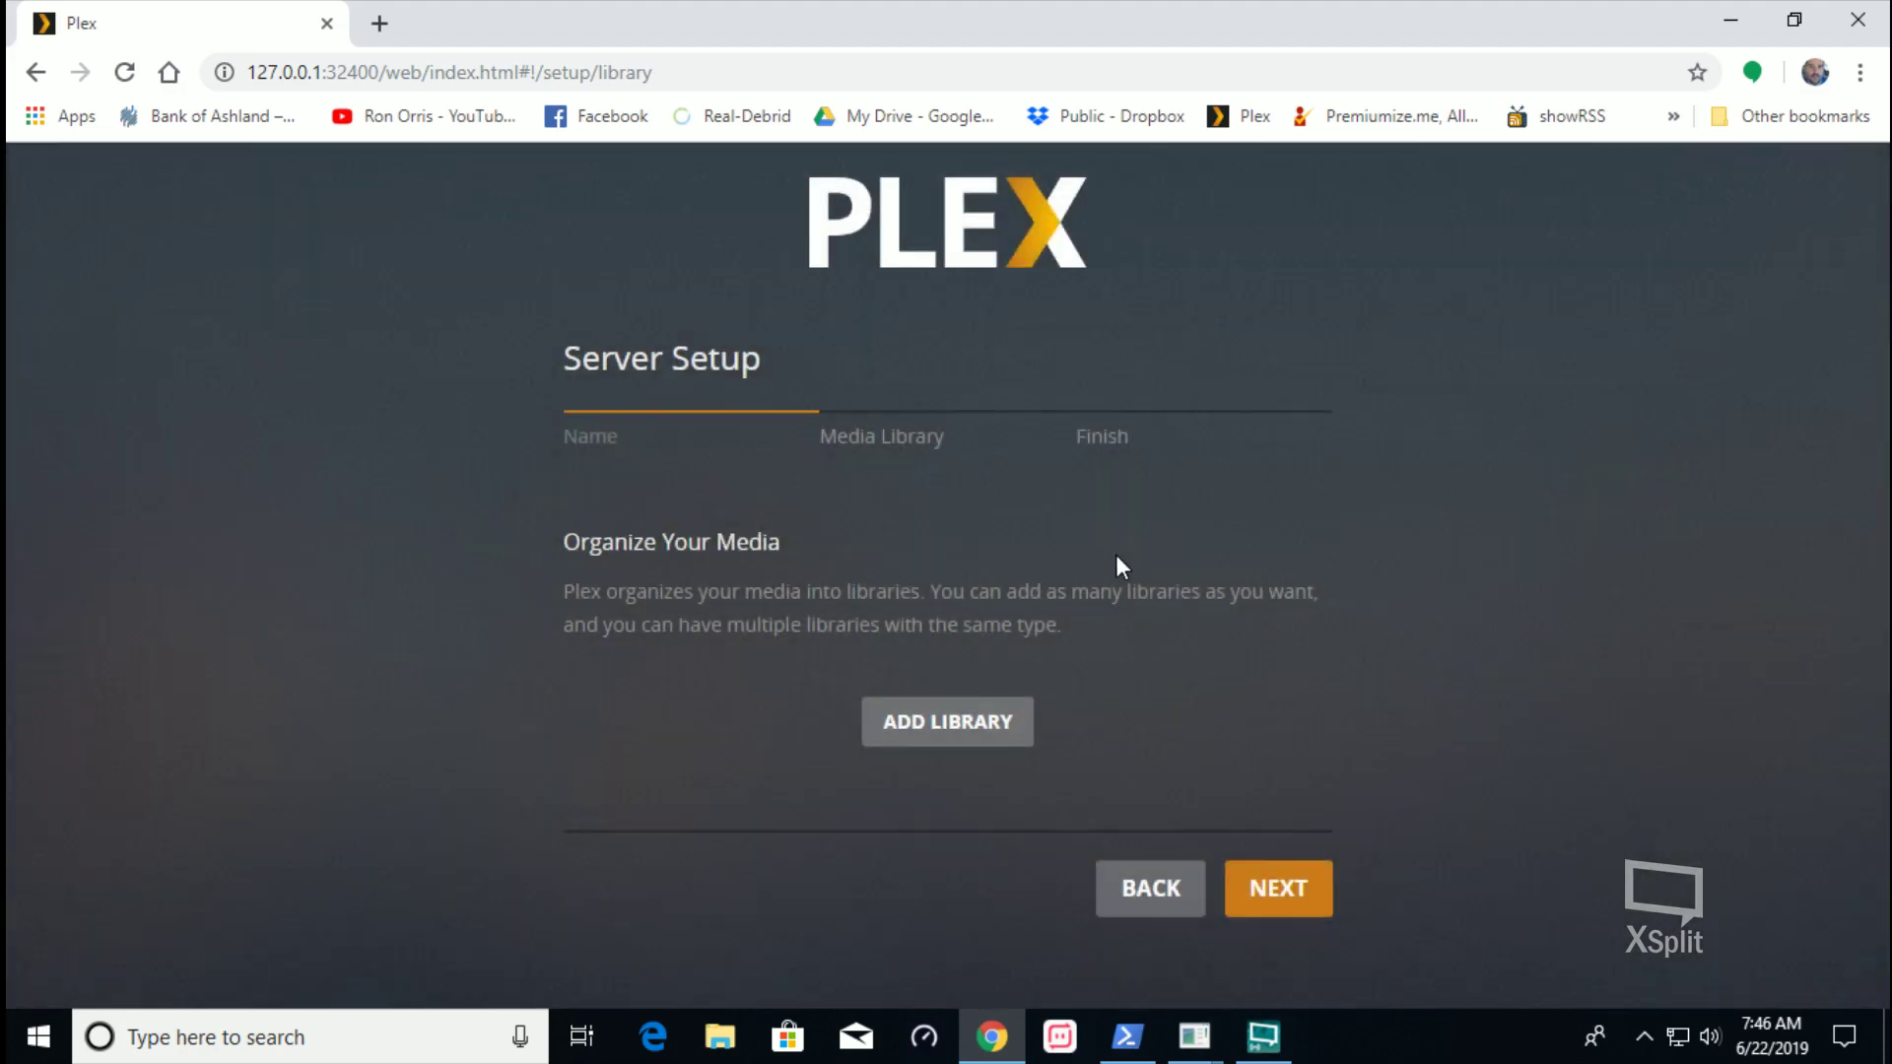
pyautogui.click(968, 722)
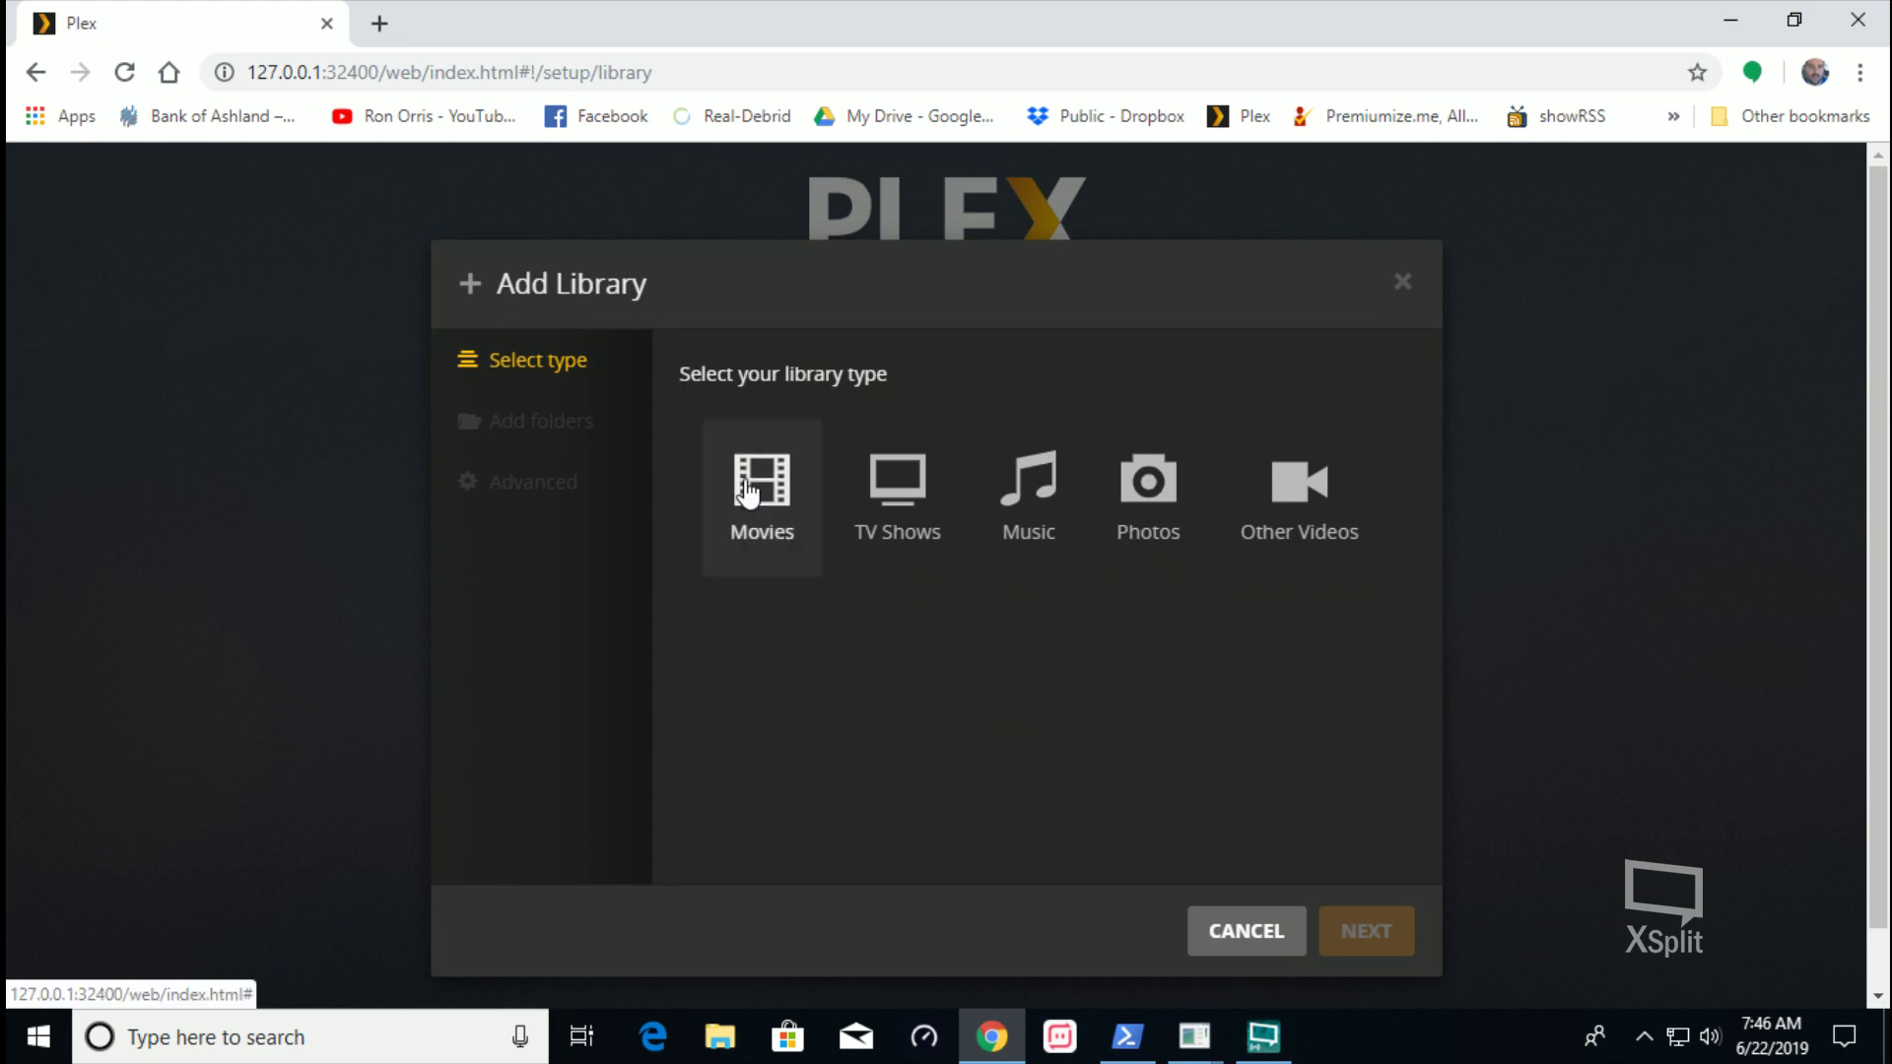
# Choose the Movies library type and add D:\Movies as its folder
pyautogui.click(747, 490)
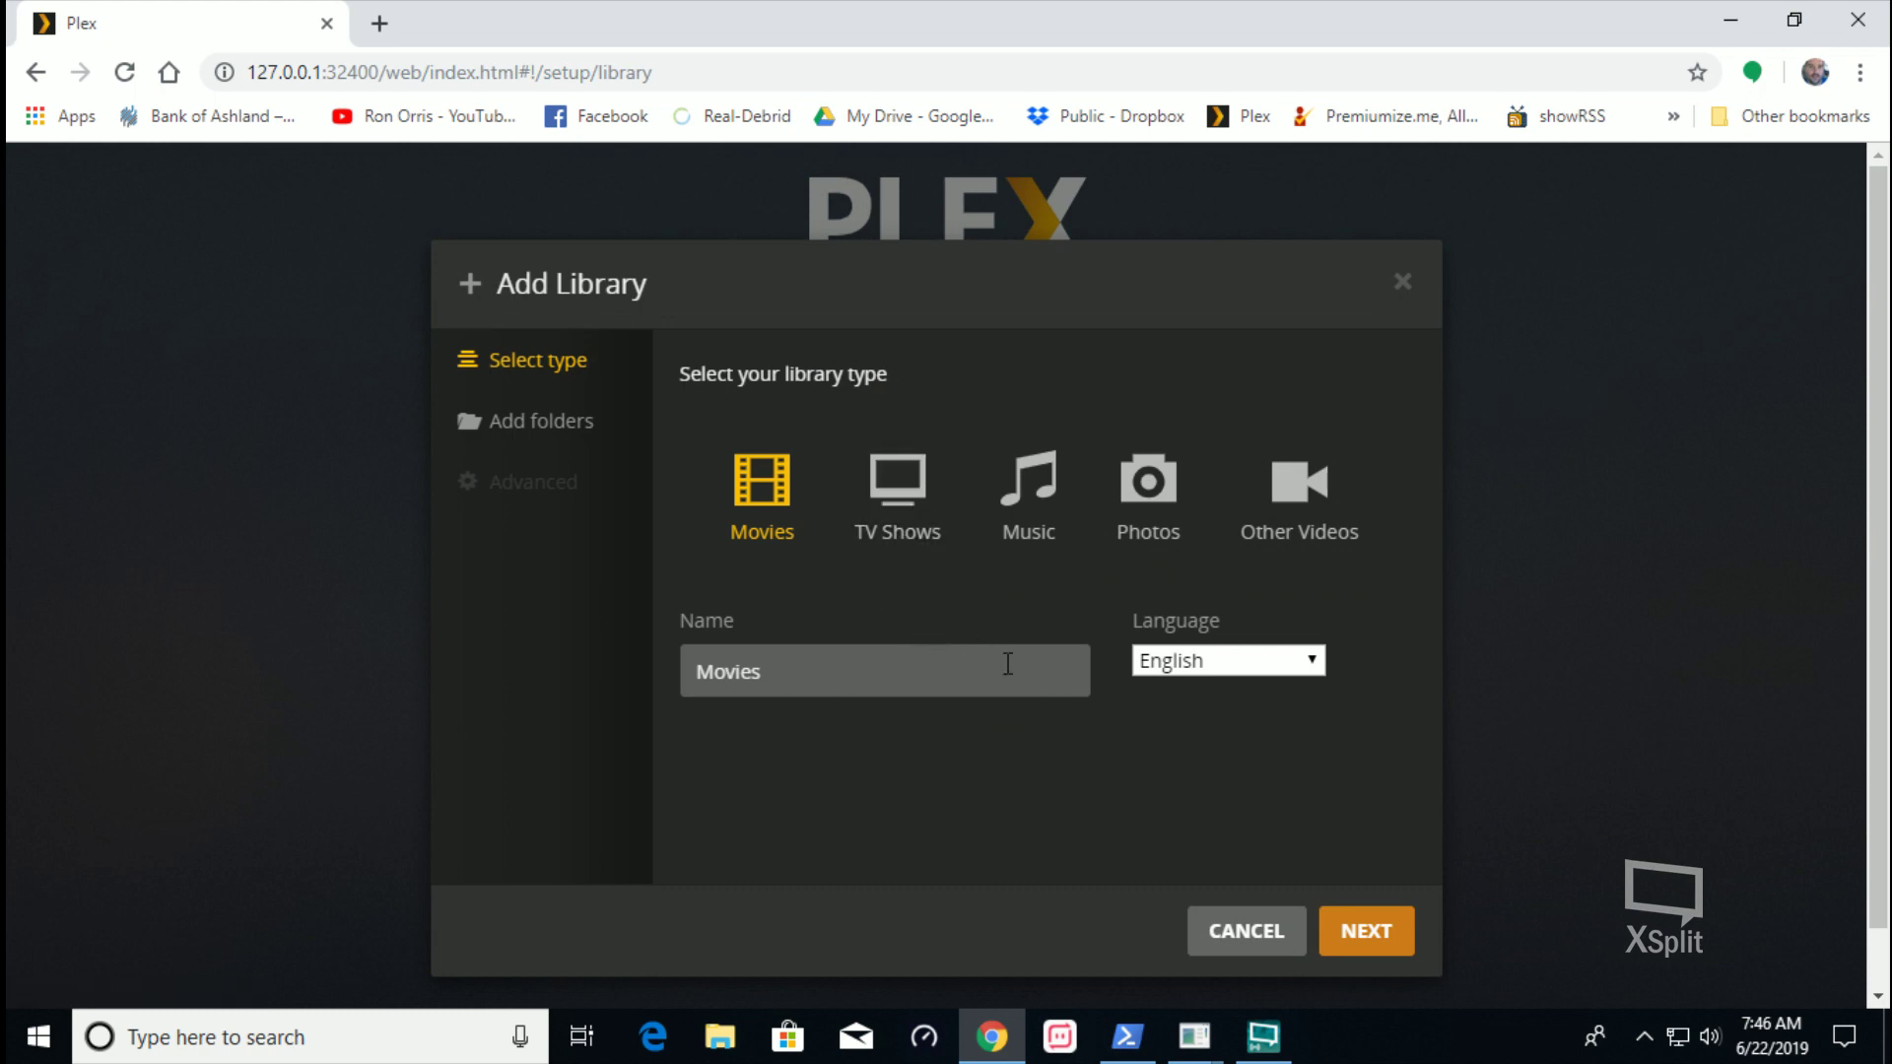
pyautogui.click(1398, 931)
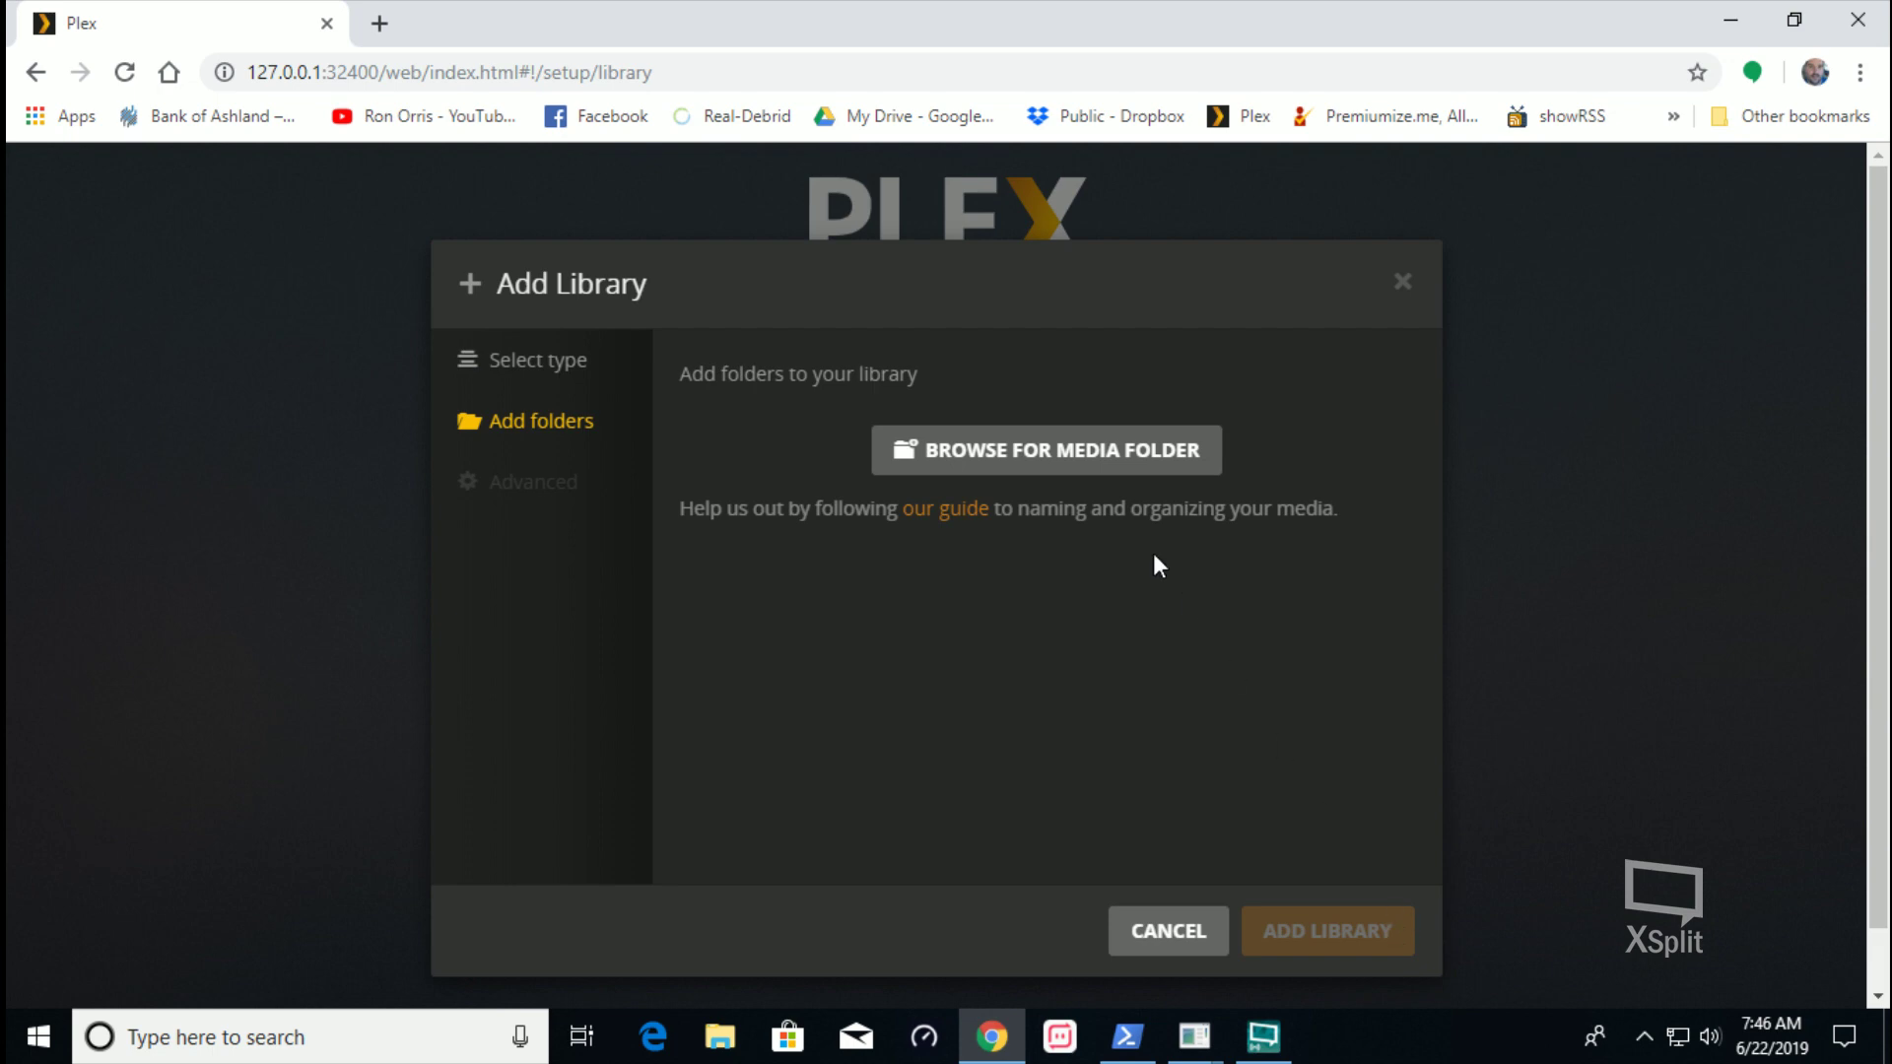
pyautogui.click(1060, 455)
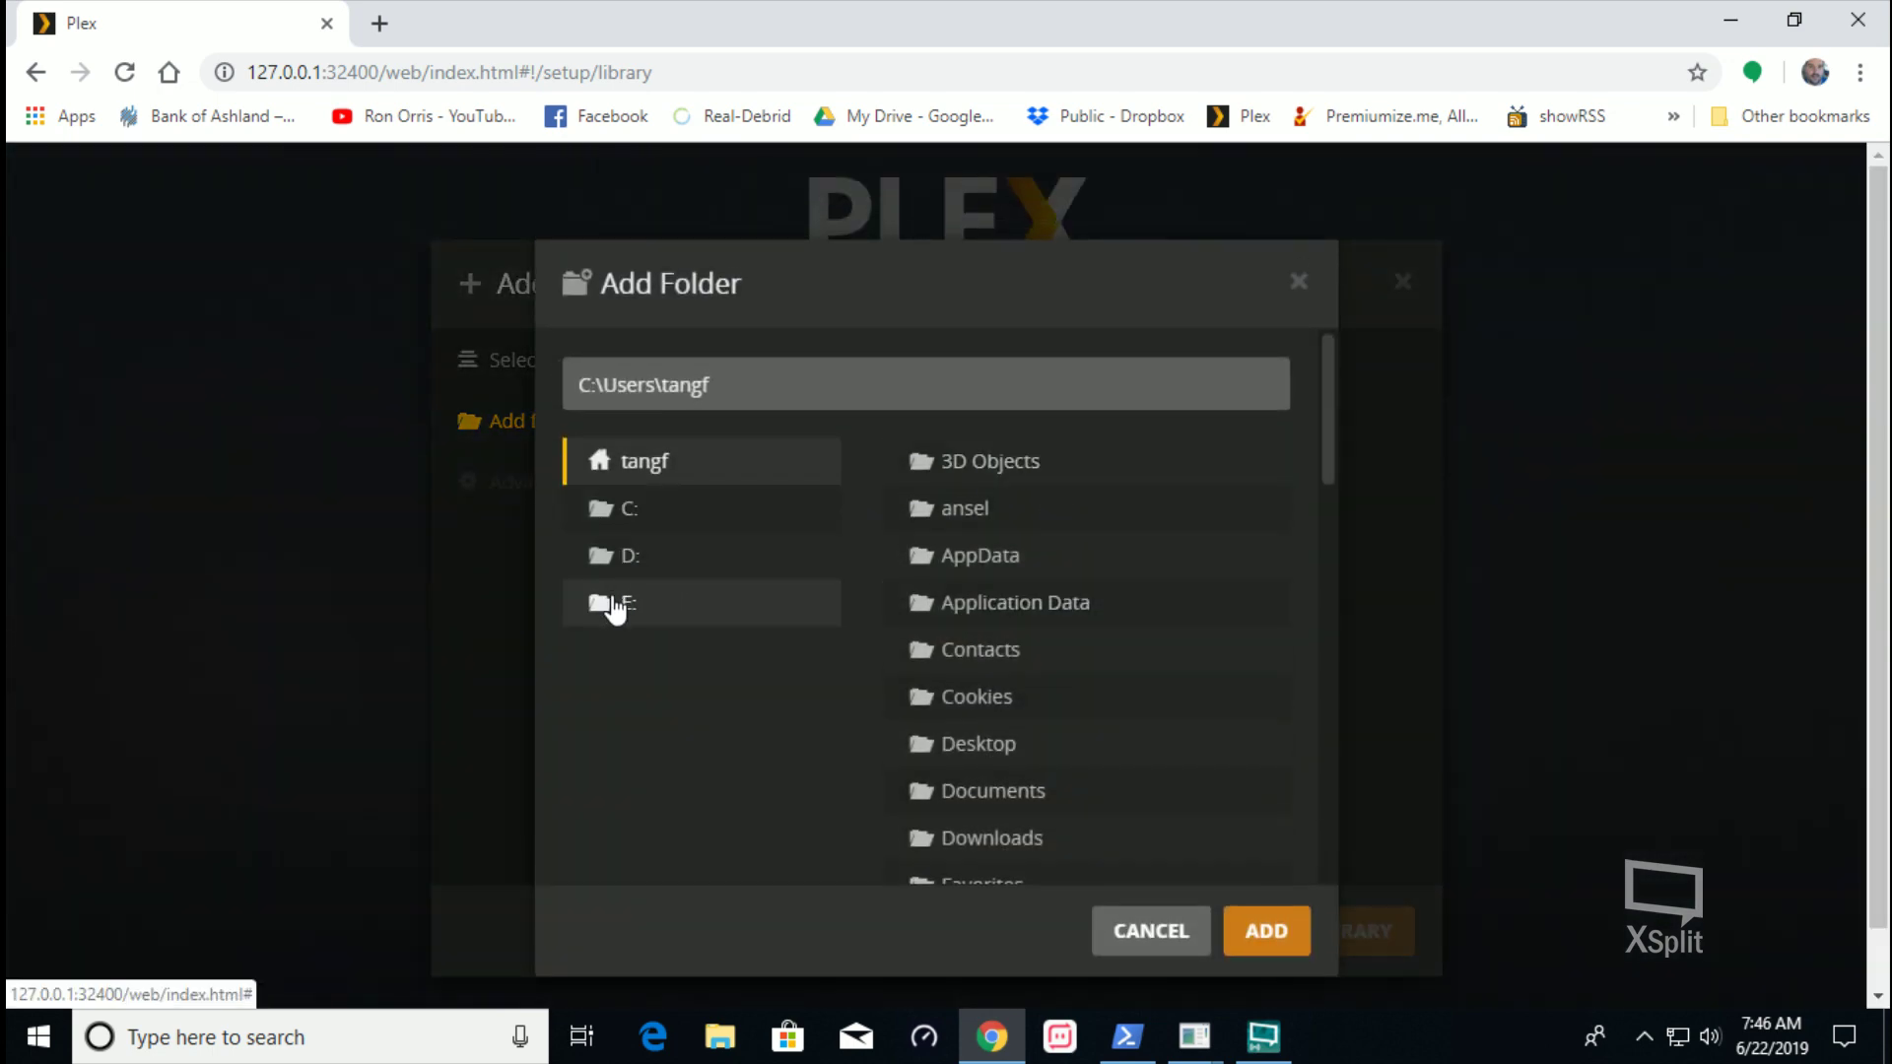
pyautogui.click(613, 615)
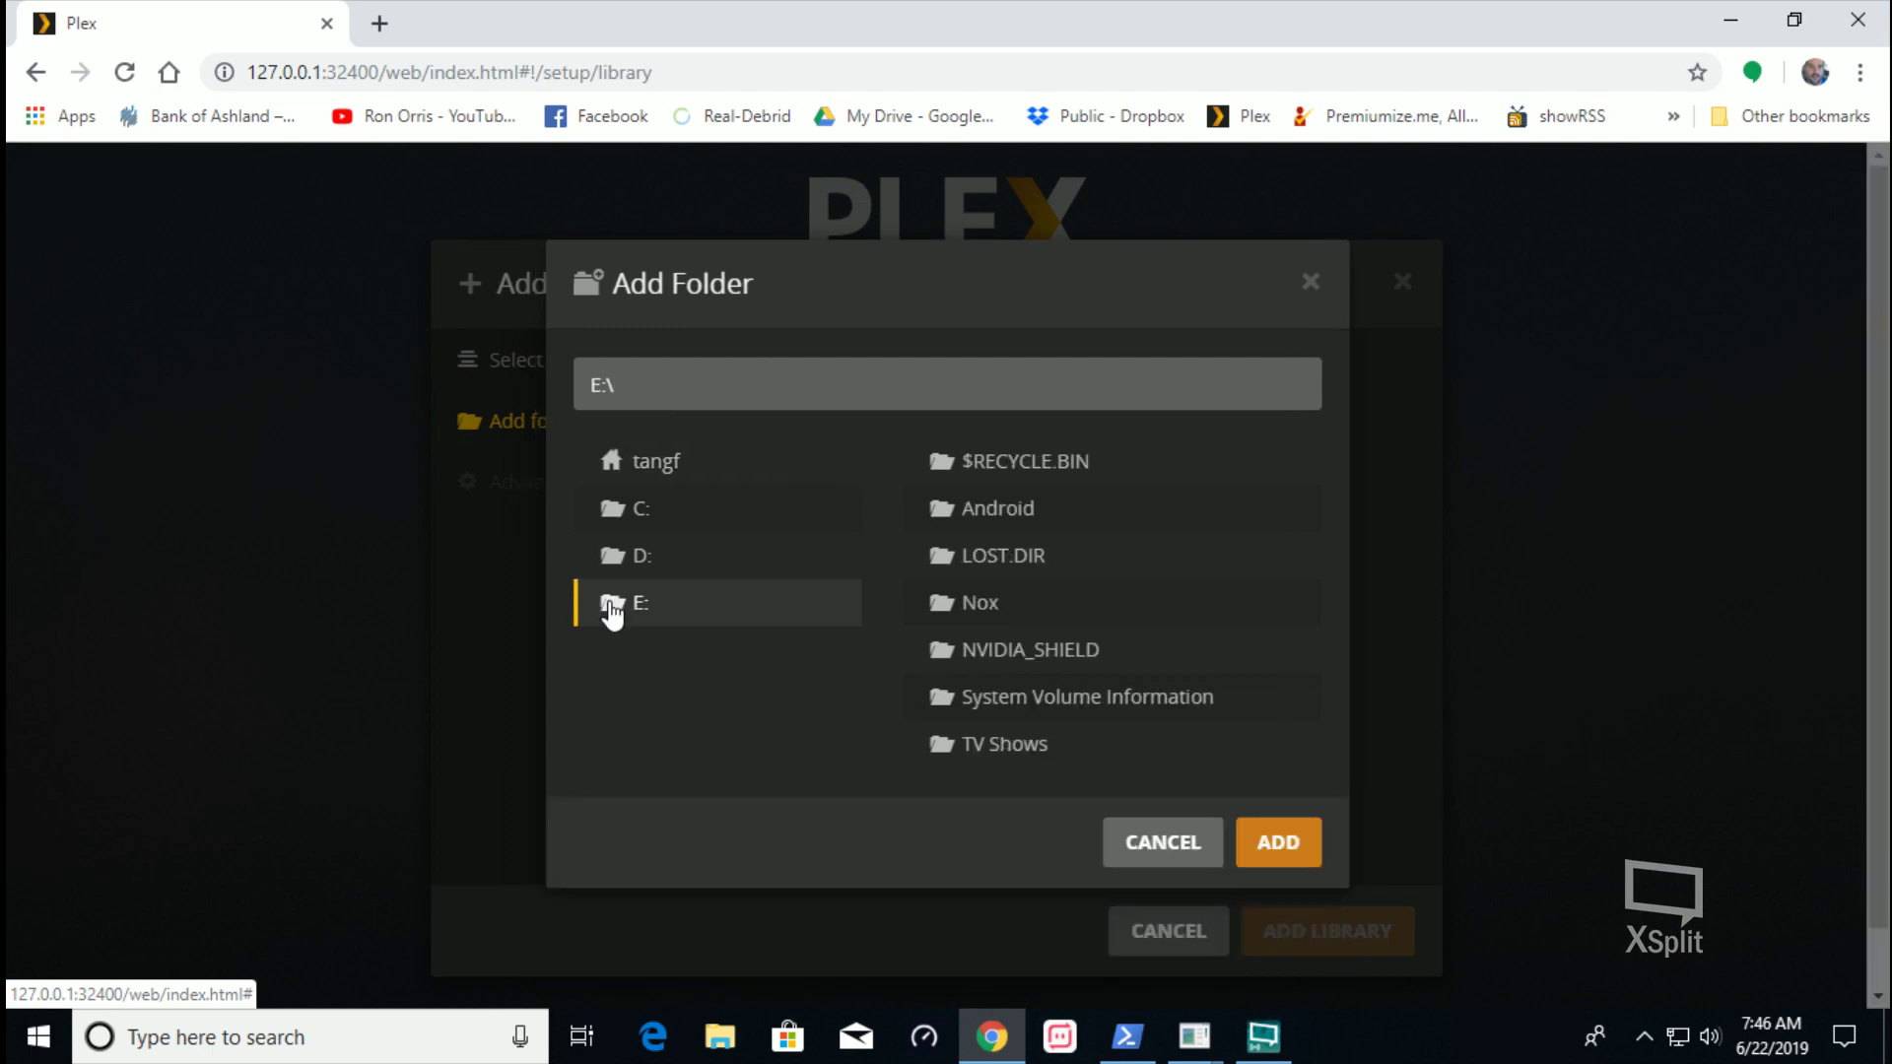
pyautogui.click(625, 564)
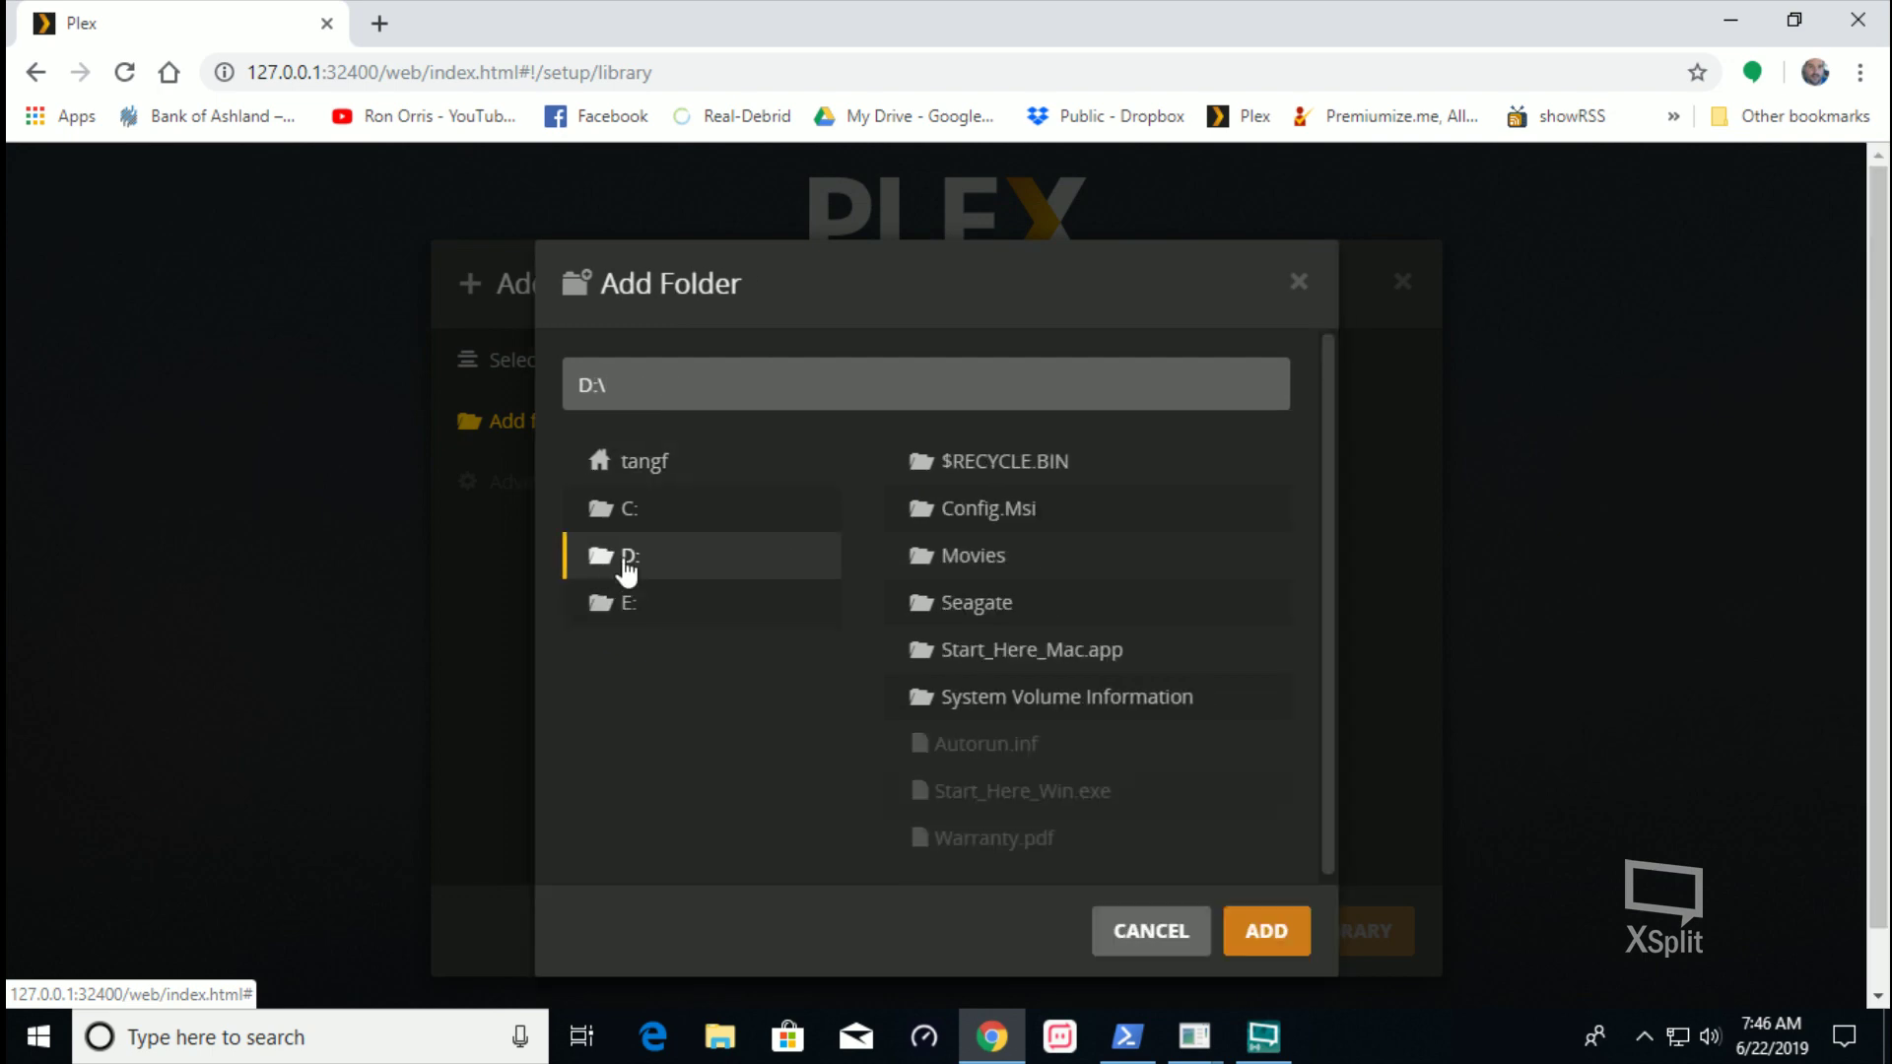
pyautogui.click(951, 562)
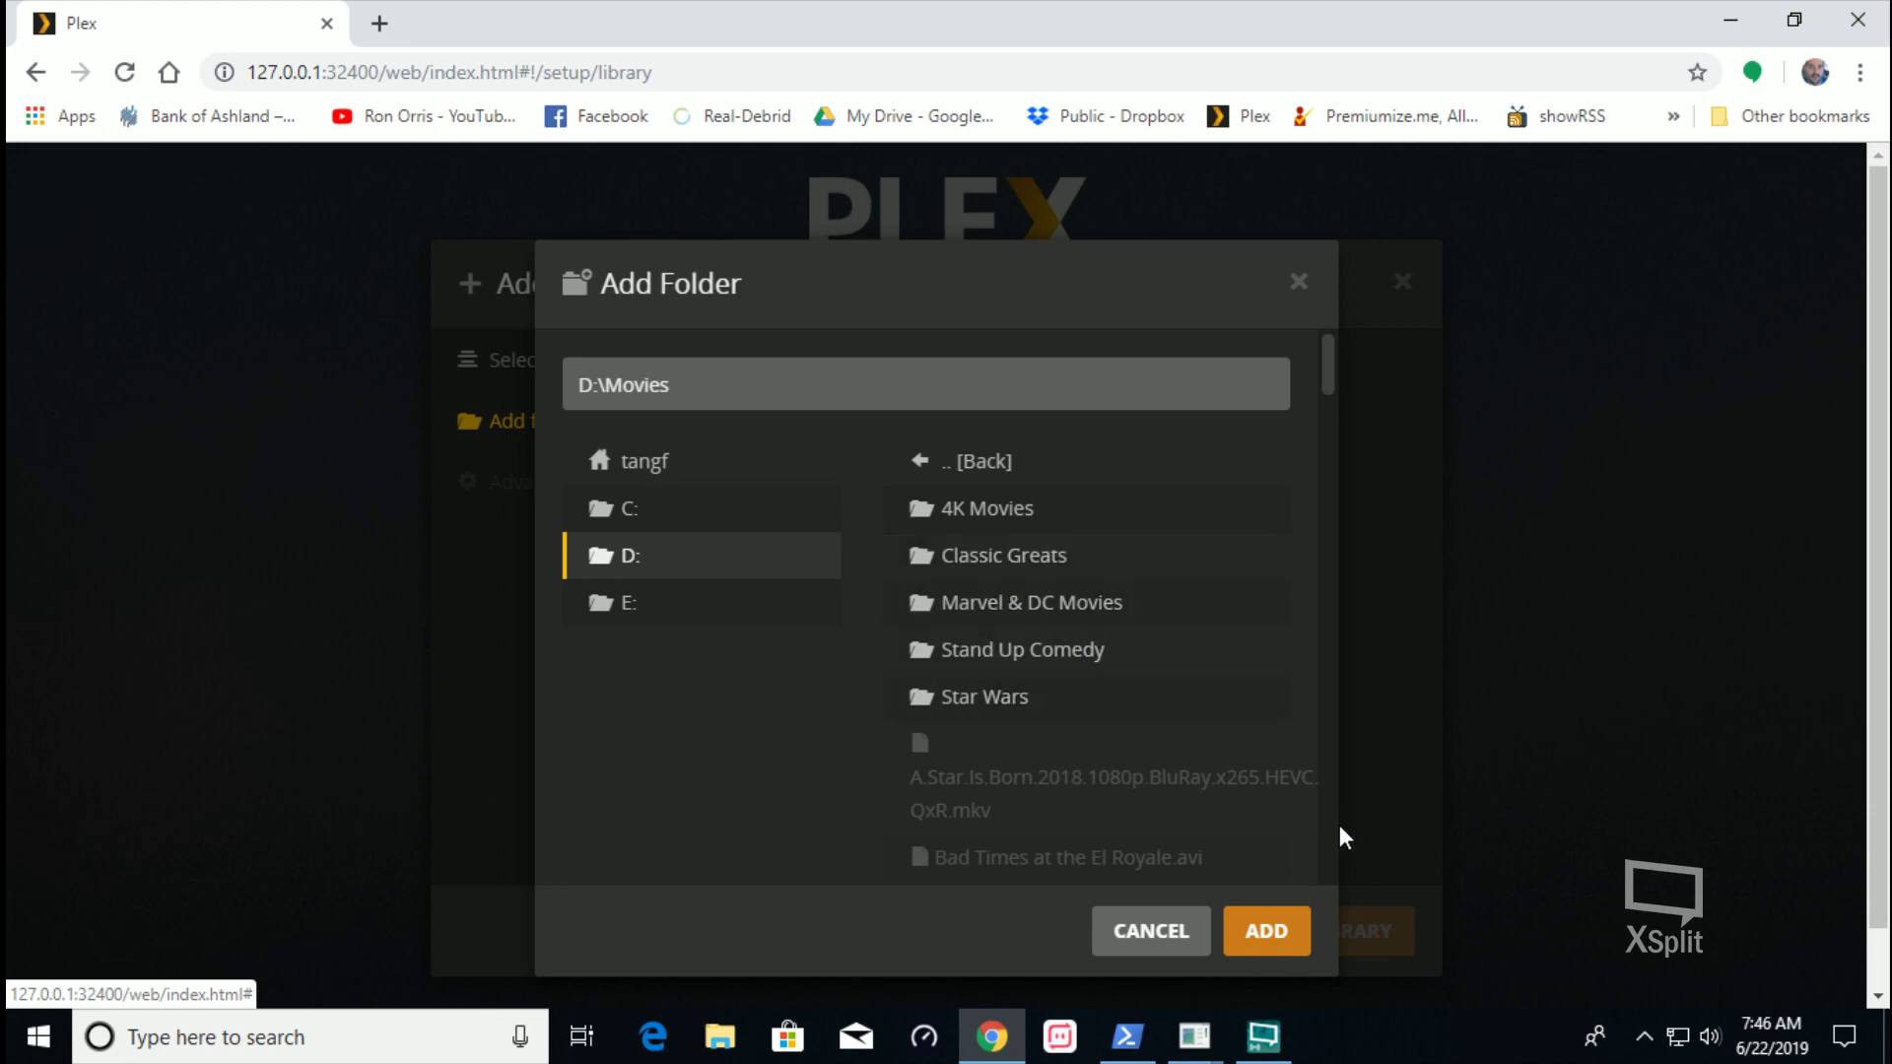
pyautogui.click(1266, 934)
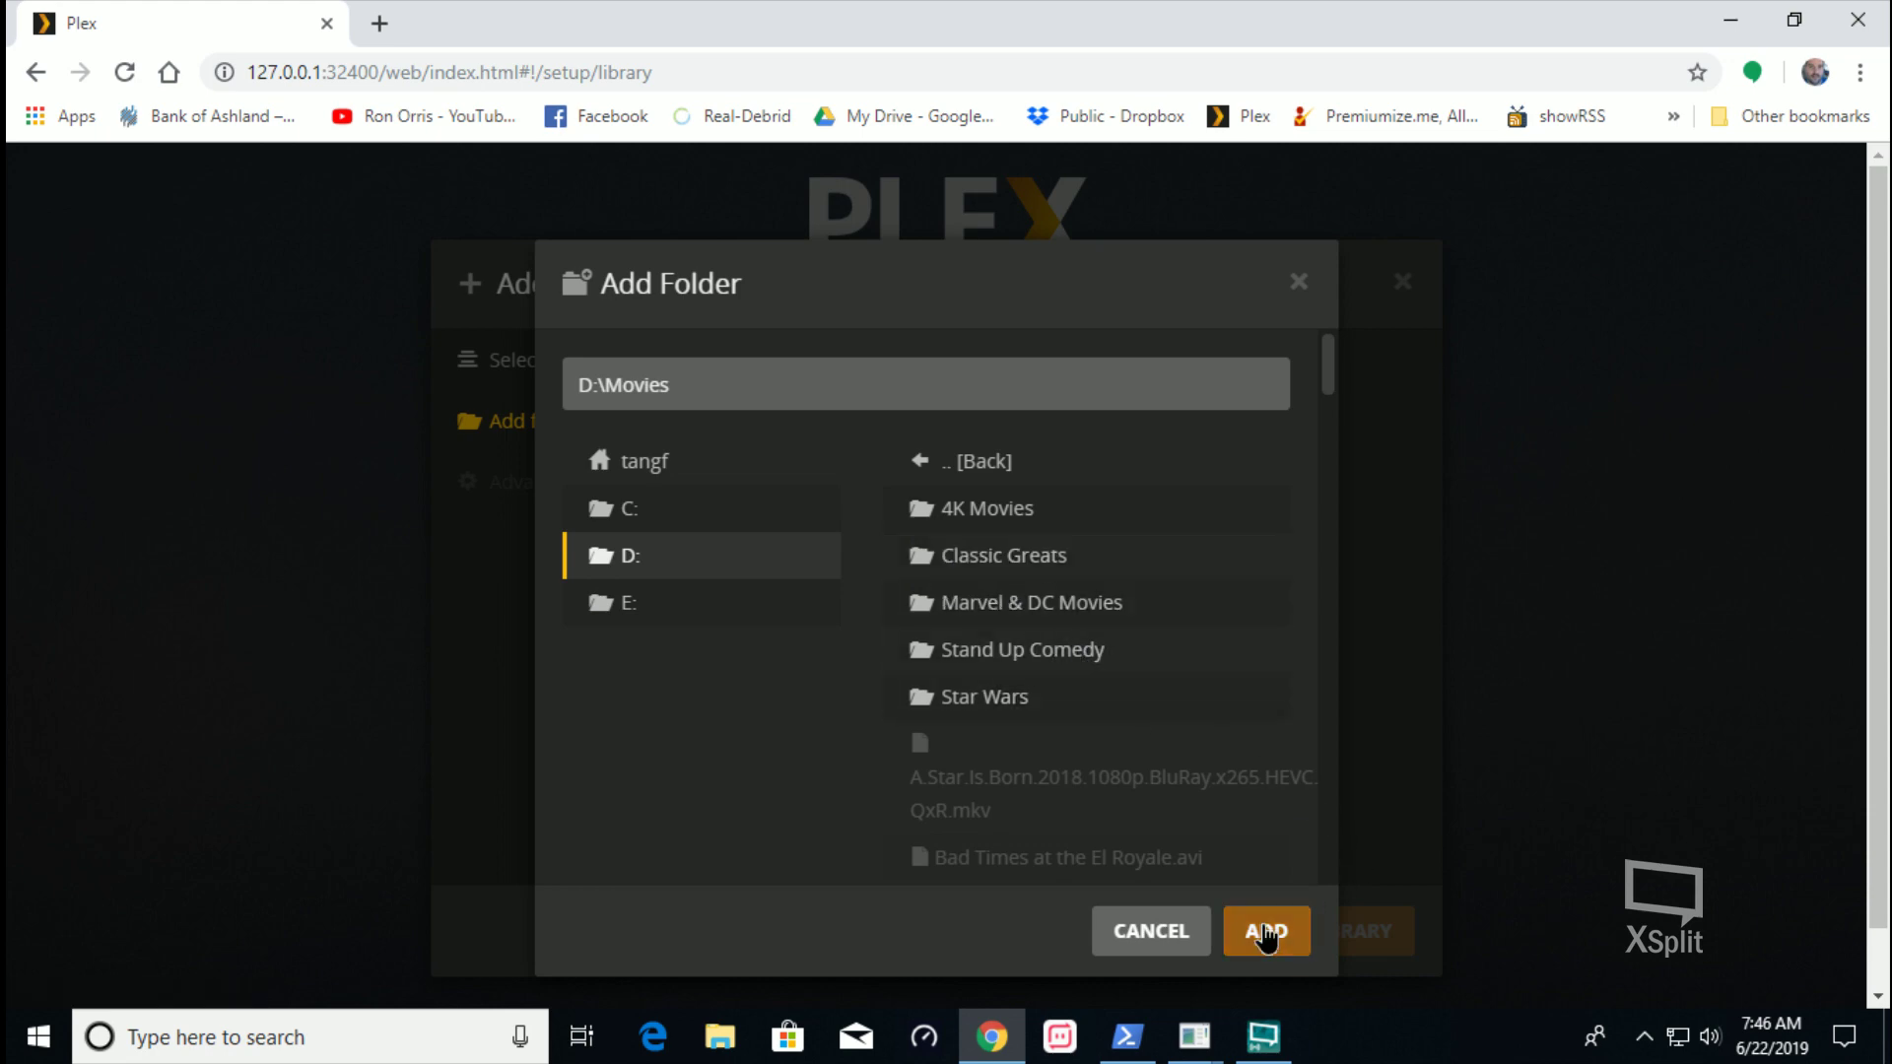
# Create the Movies library and advance Server Setup to the Finish step
pyautogui.click(1356, 946)
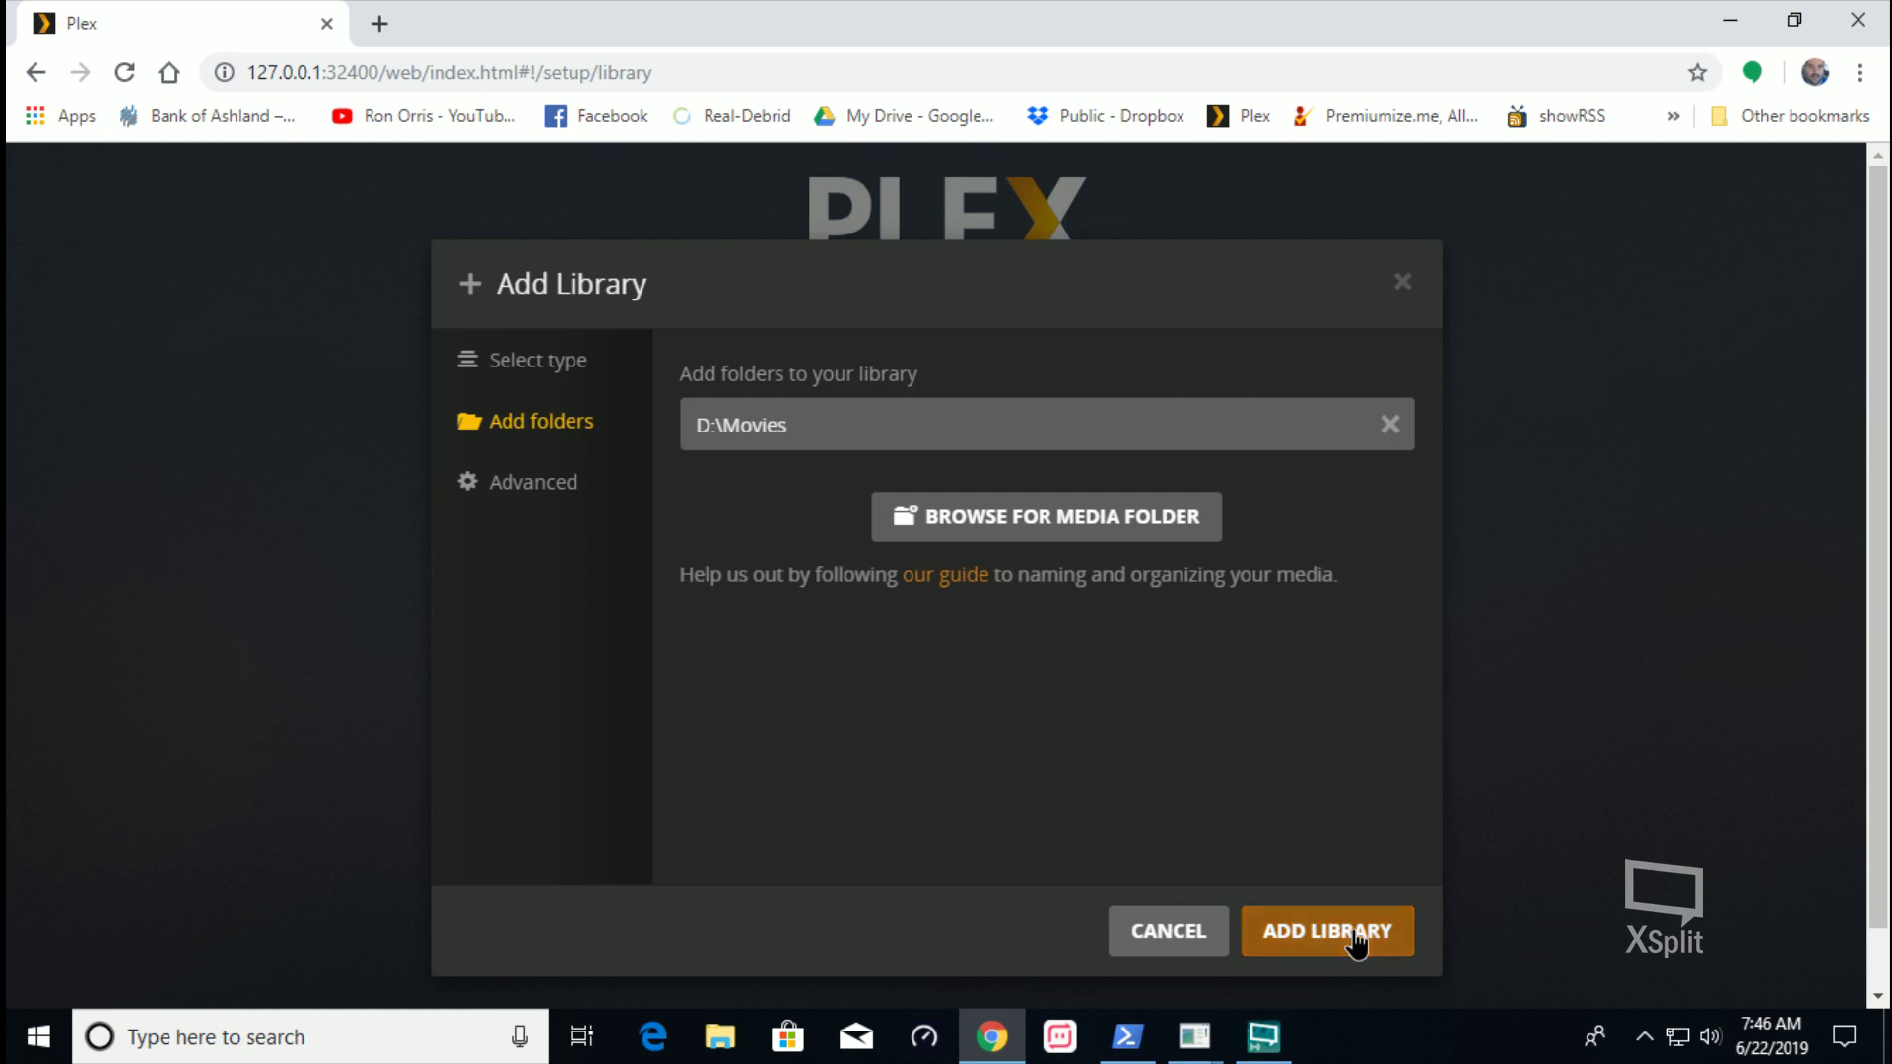
pyautogui.scroll(-1, 1341, 887)
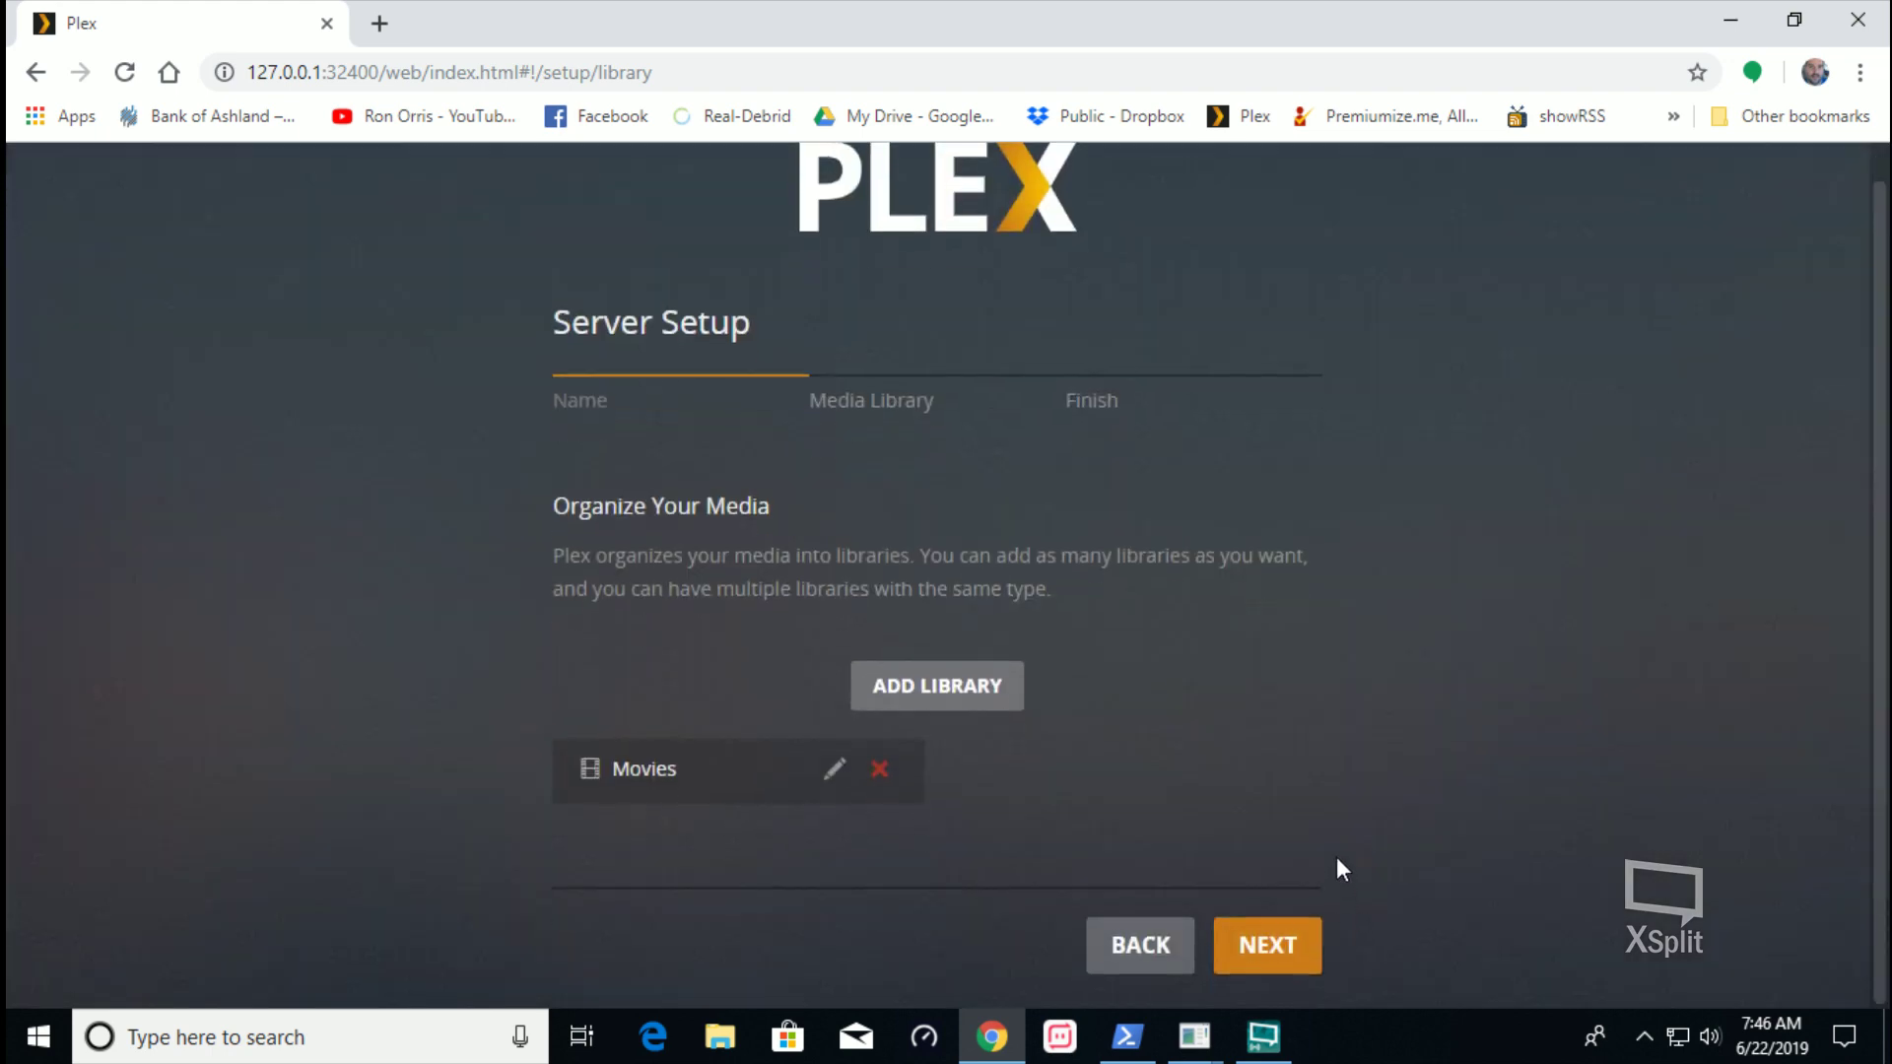
pyautogui.click(1286, 952)
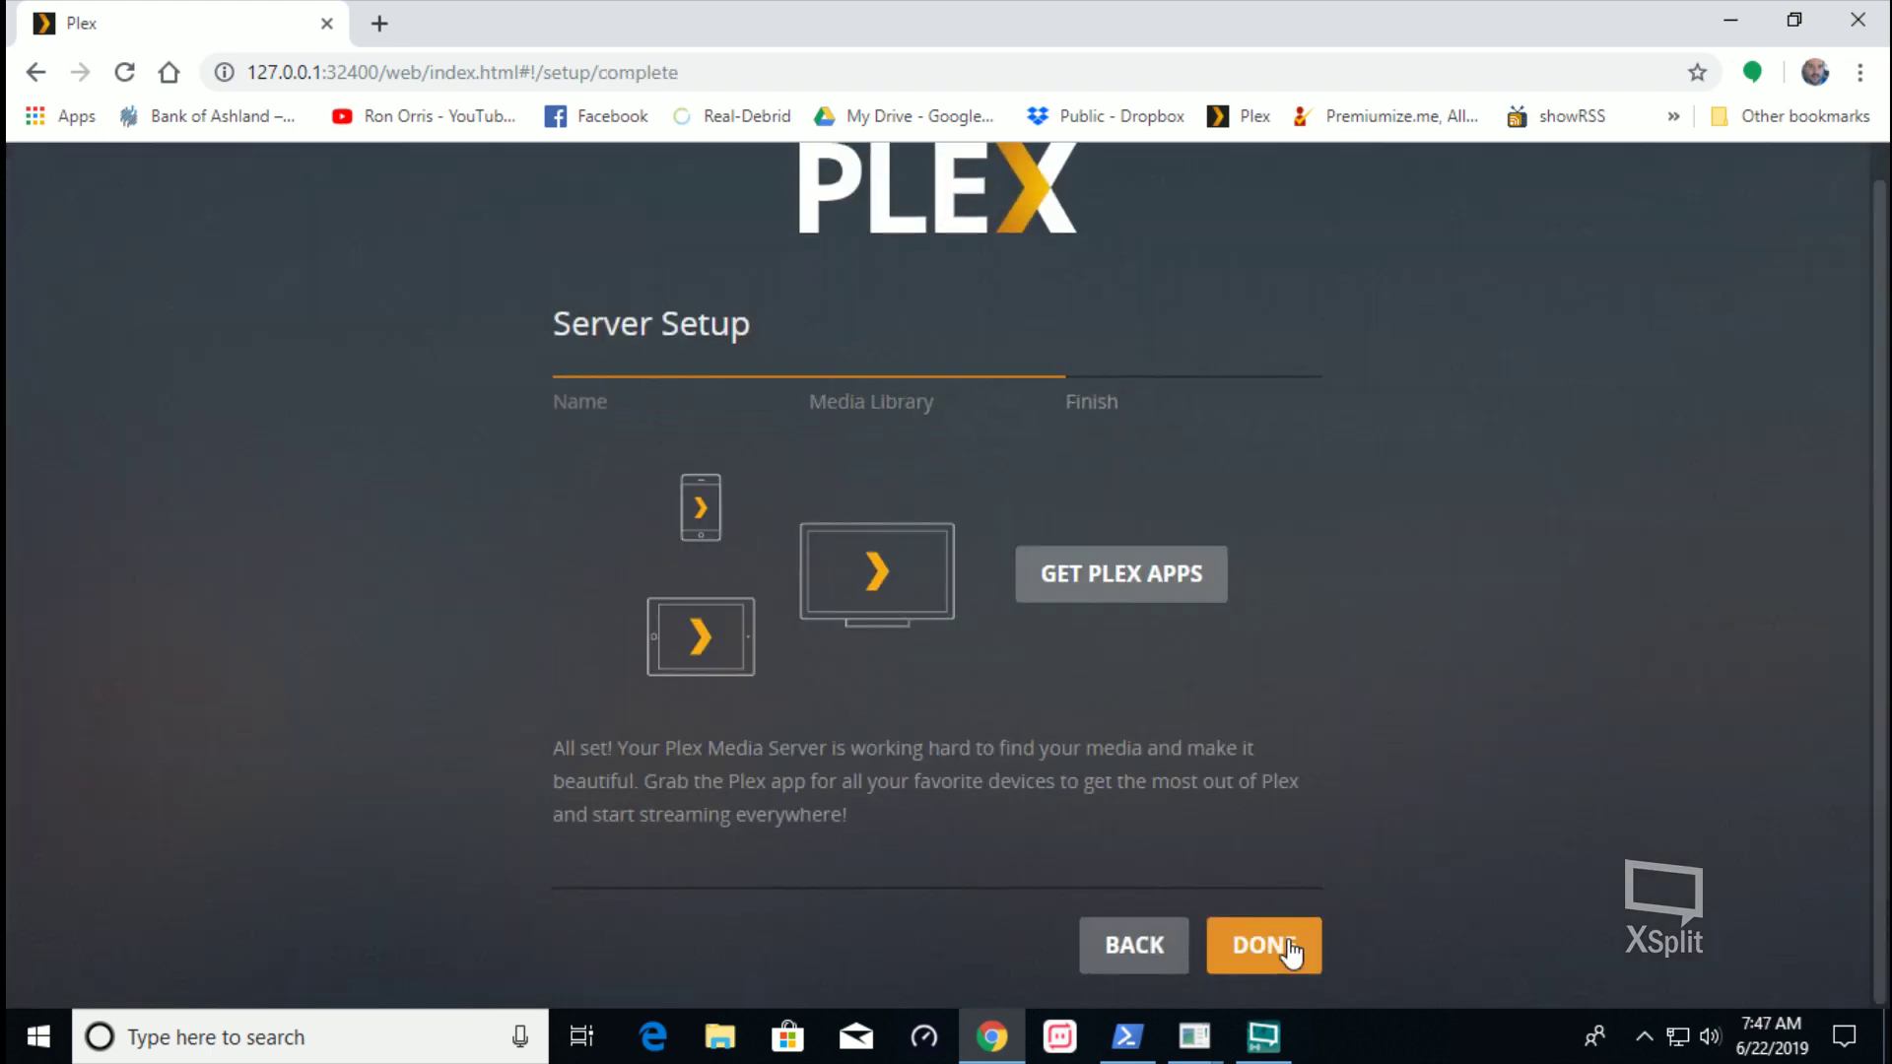
# Finish server setup to reach the RonFlixII dashboard, then begin adding another library
pyautogui.click(1289, 948)
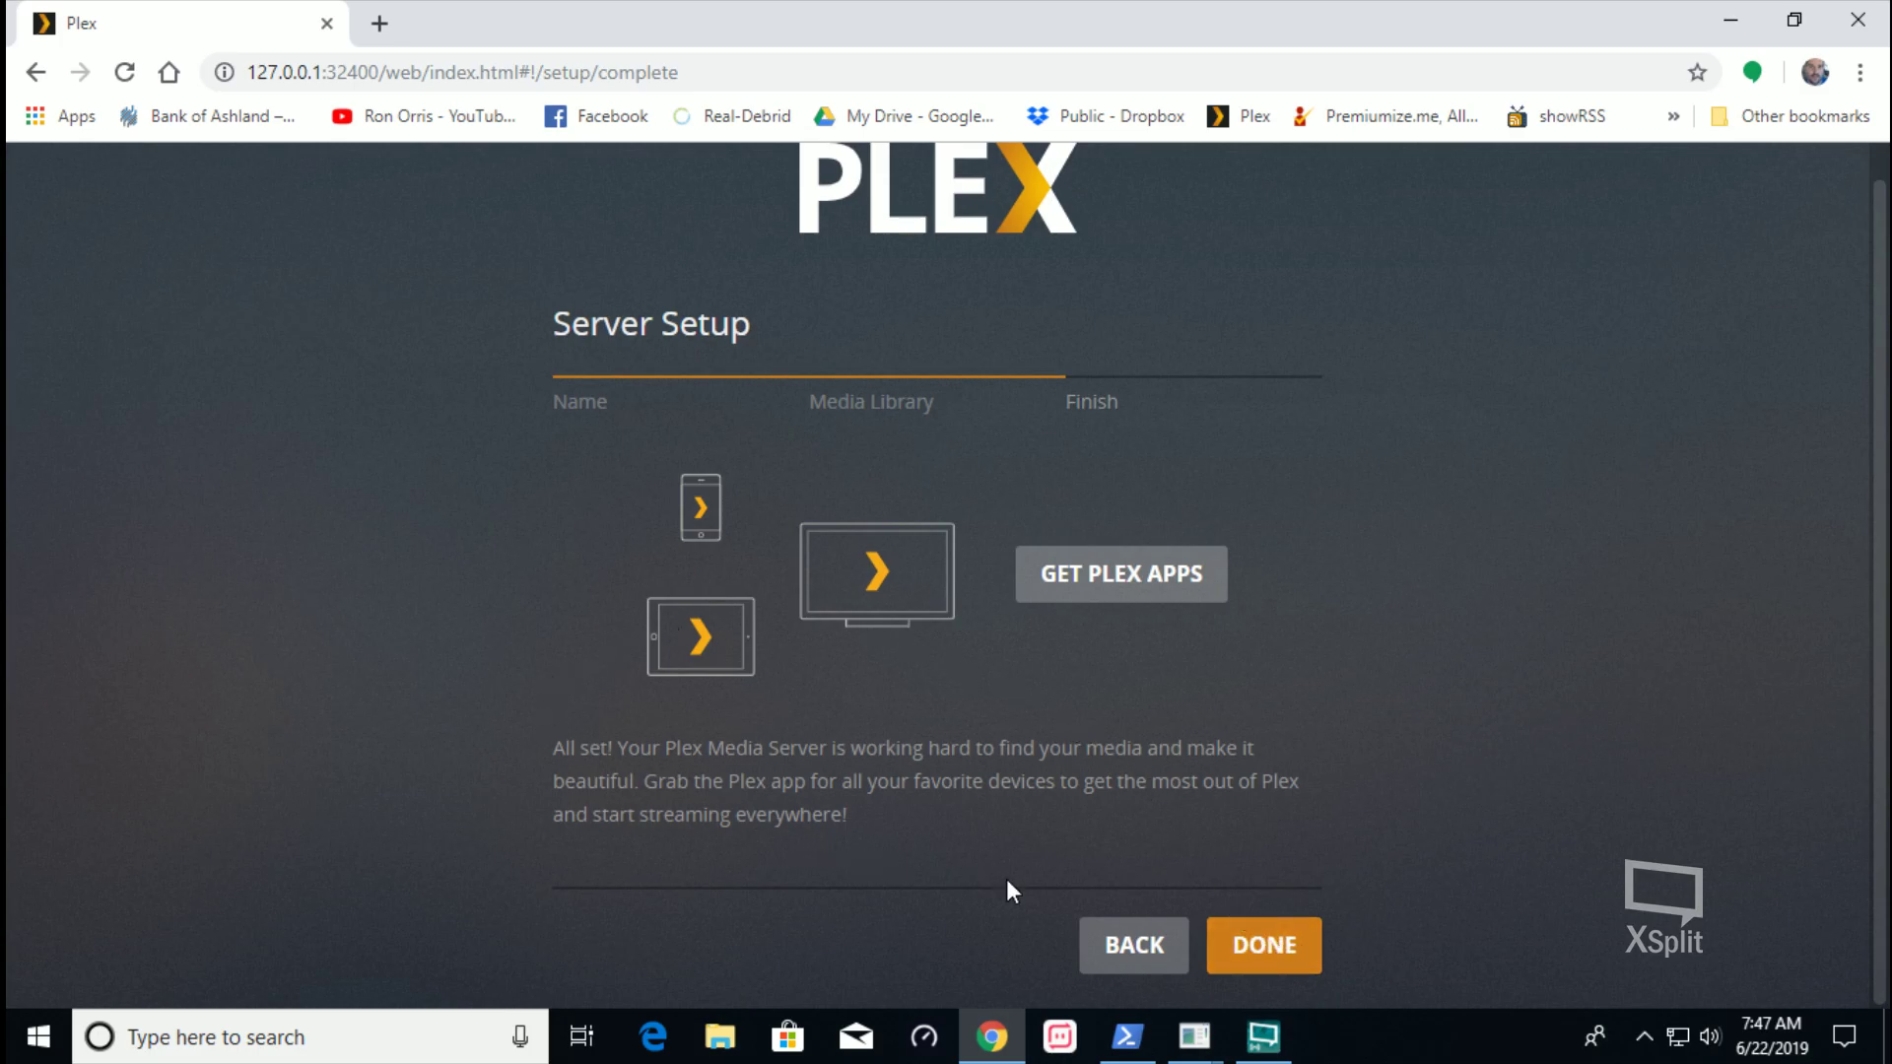
pyautogui.click(1257, 948)
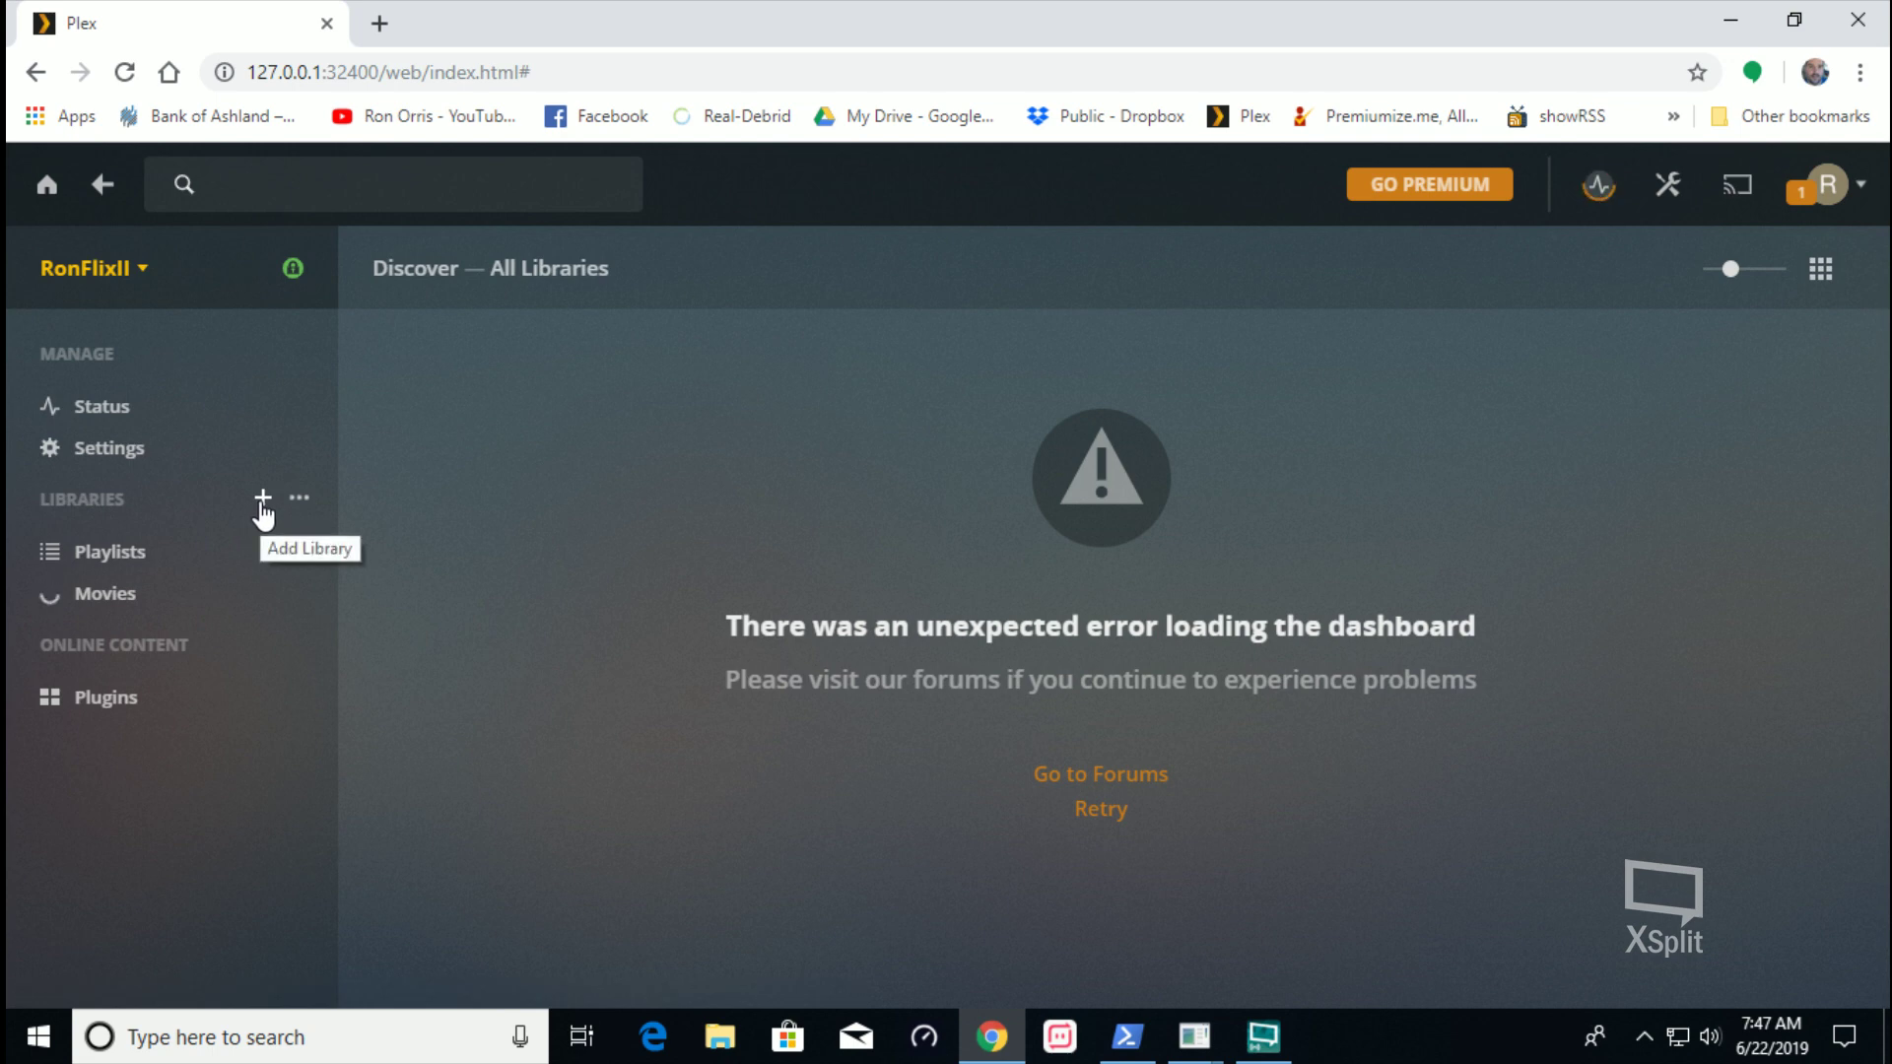
pyautogui.click(262, 500)
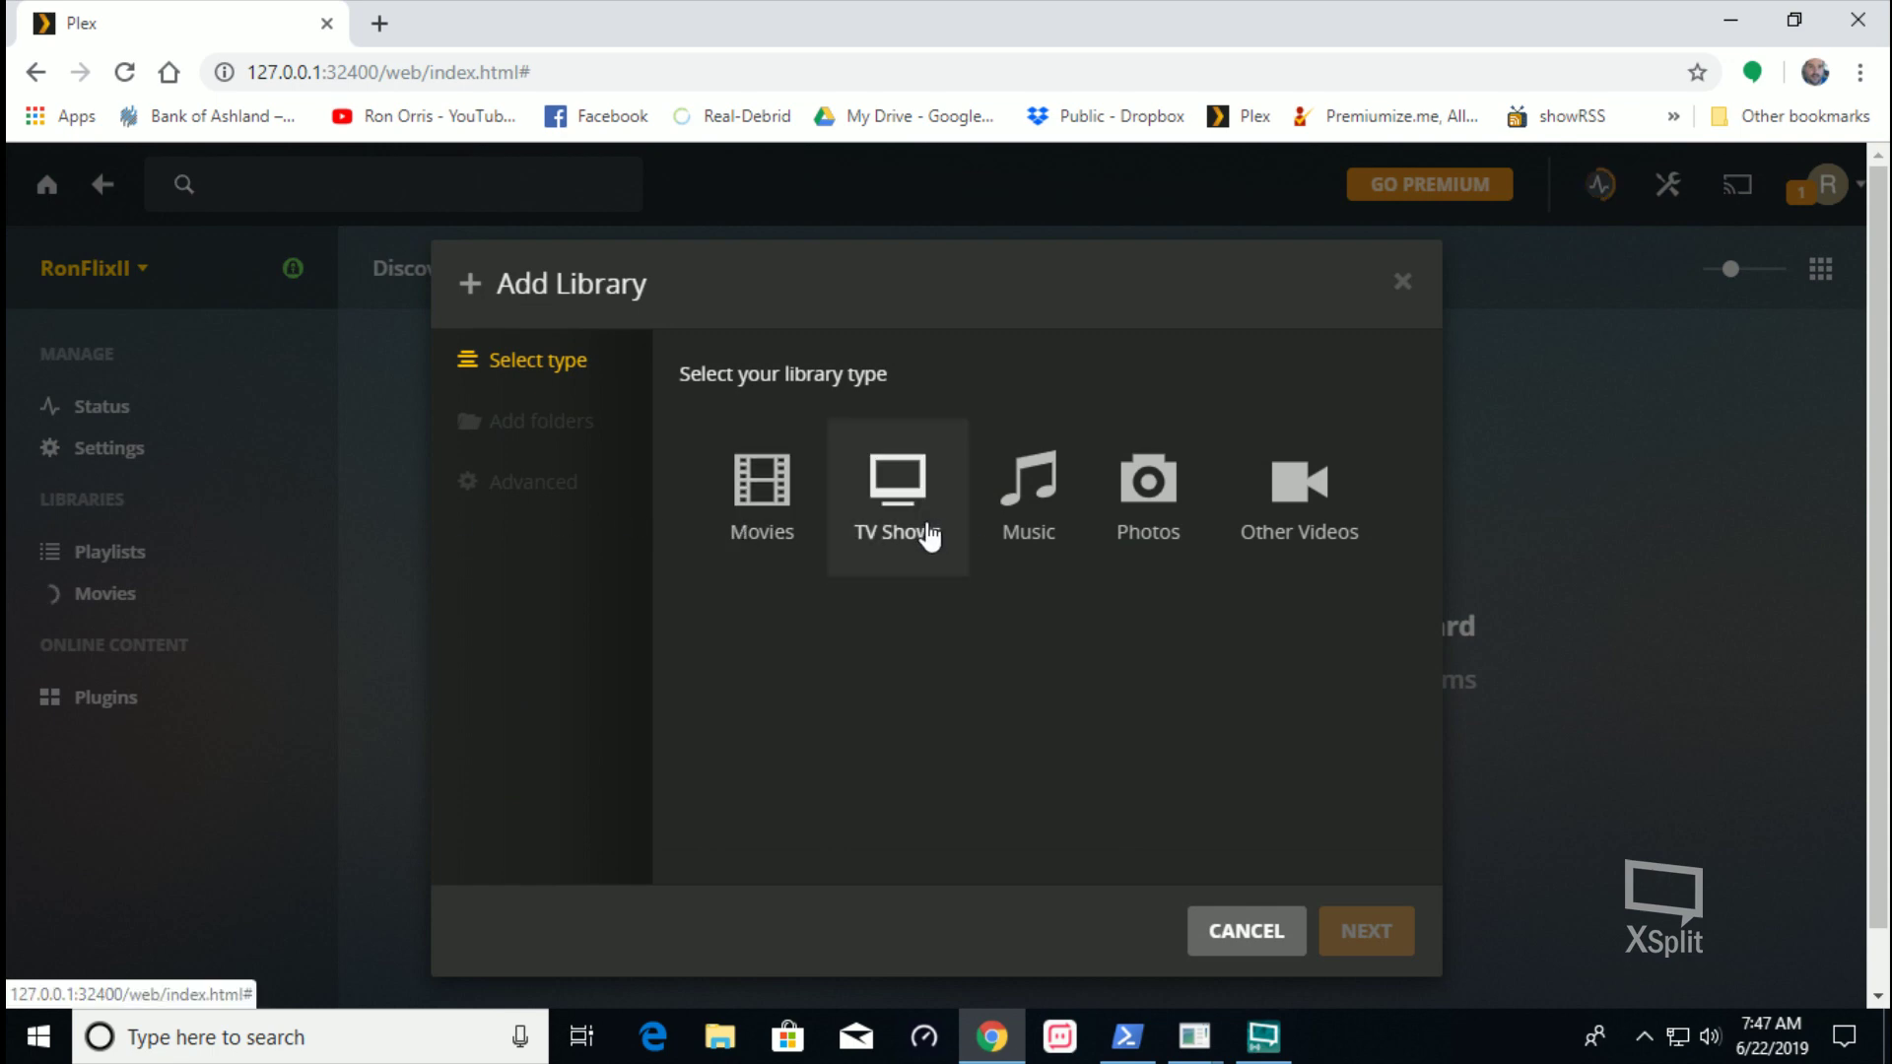
# Create a TV Shows-type library using E:\TV Shows as its media folder
pyautogui.click(926, 536)
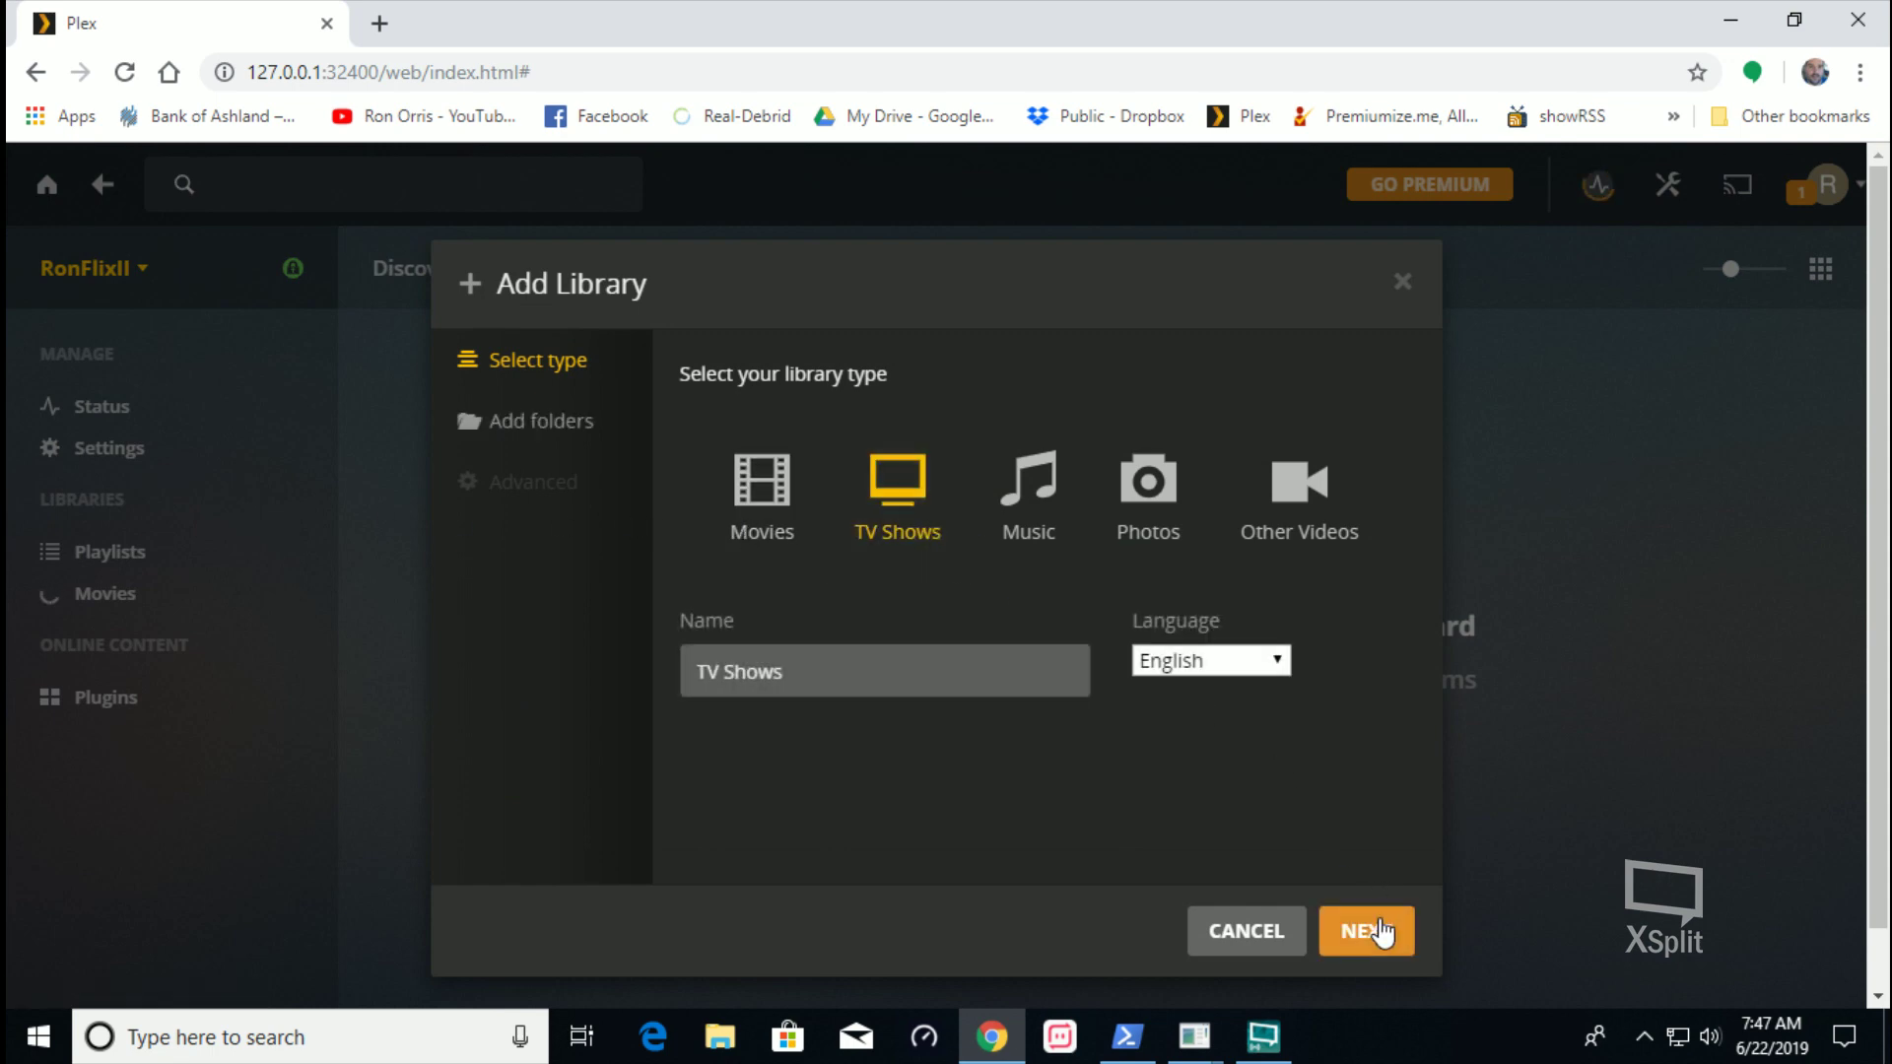
pyautogui.click(1379, 930)
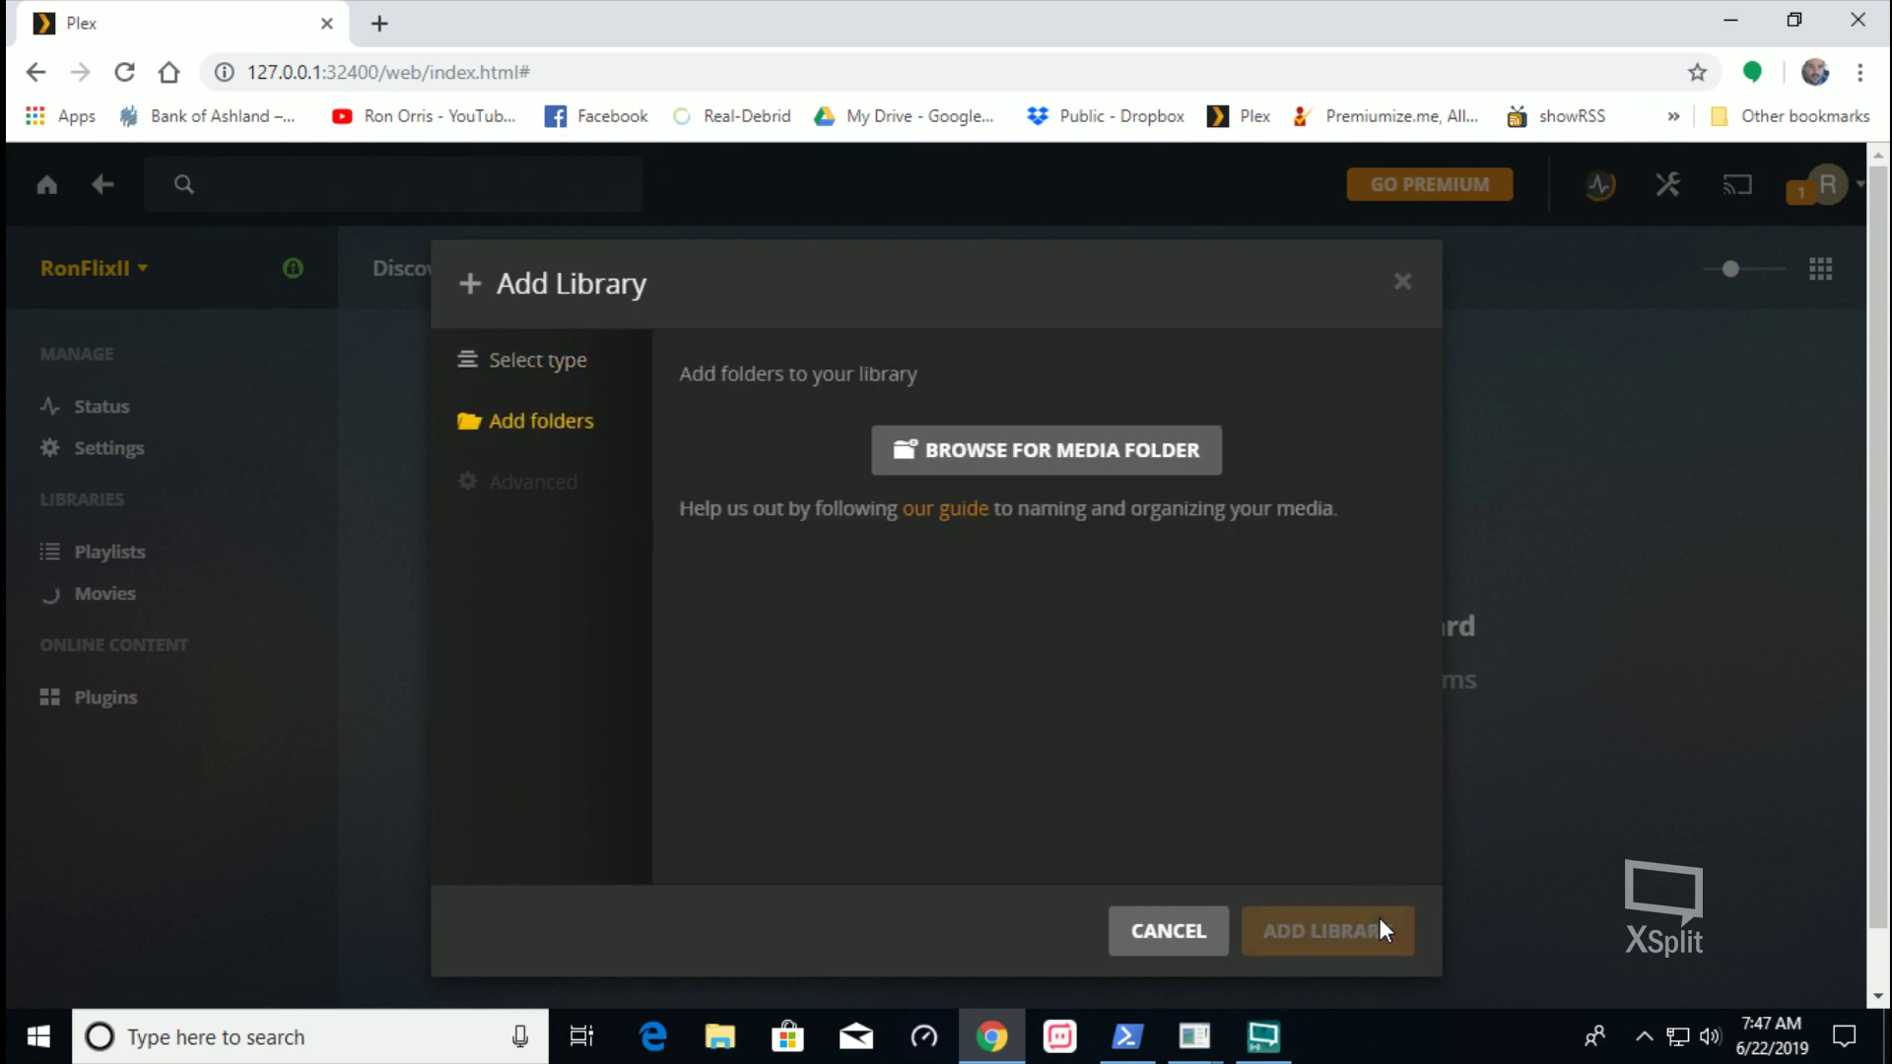
pyautogui.click(1067, 449)
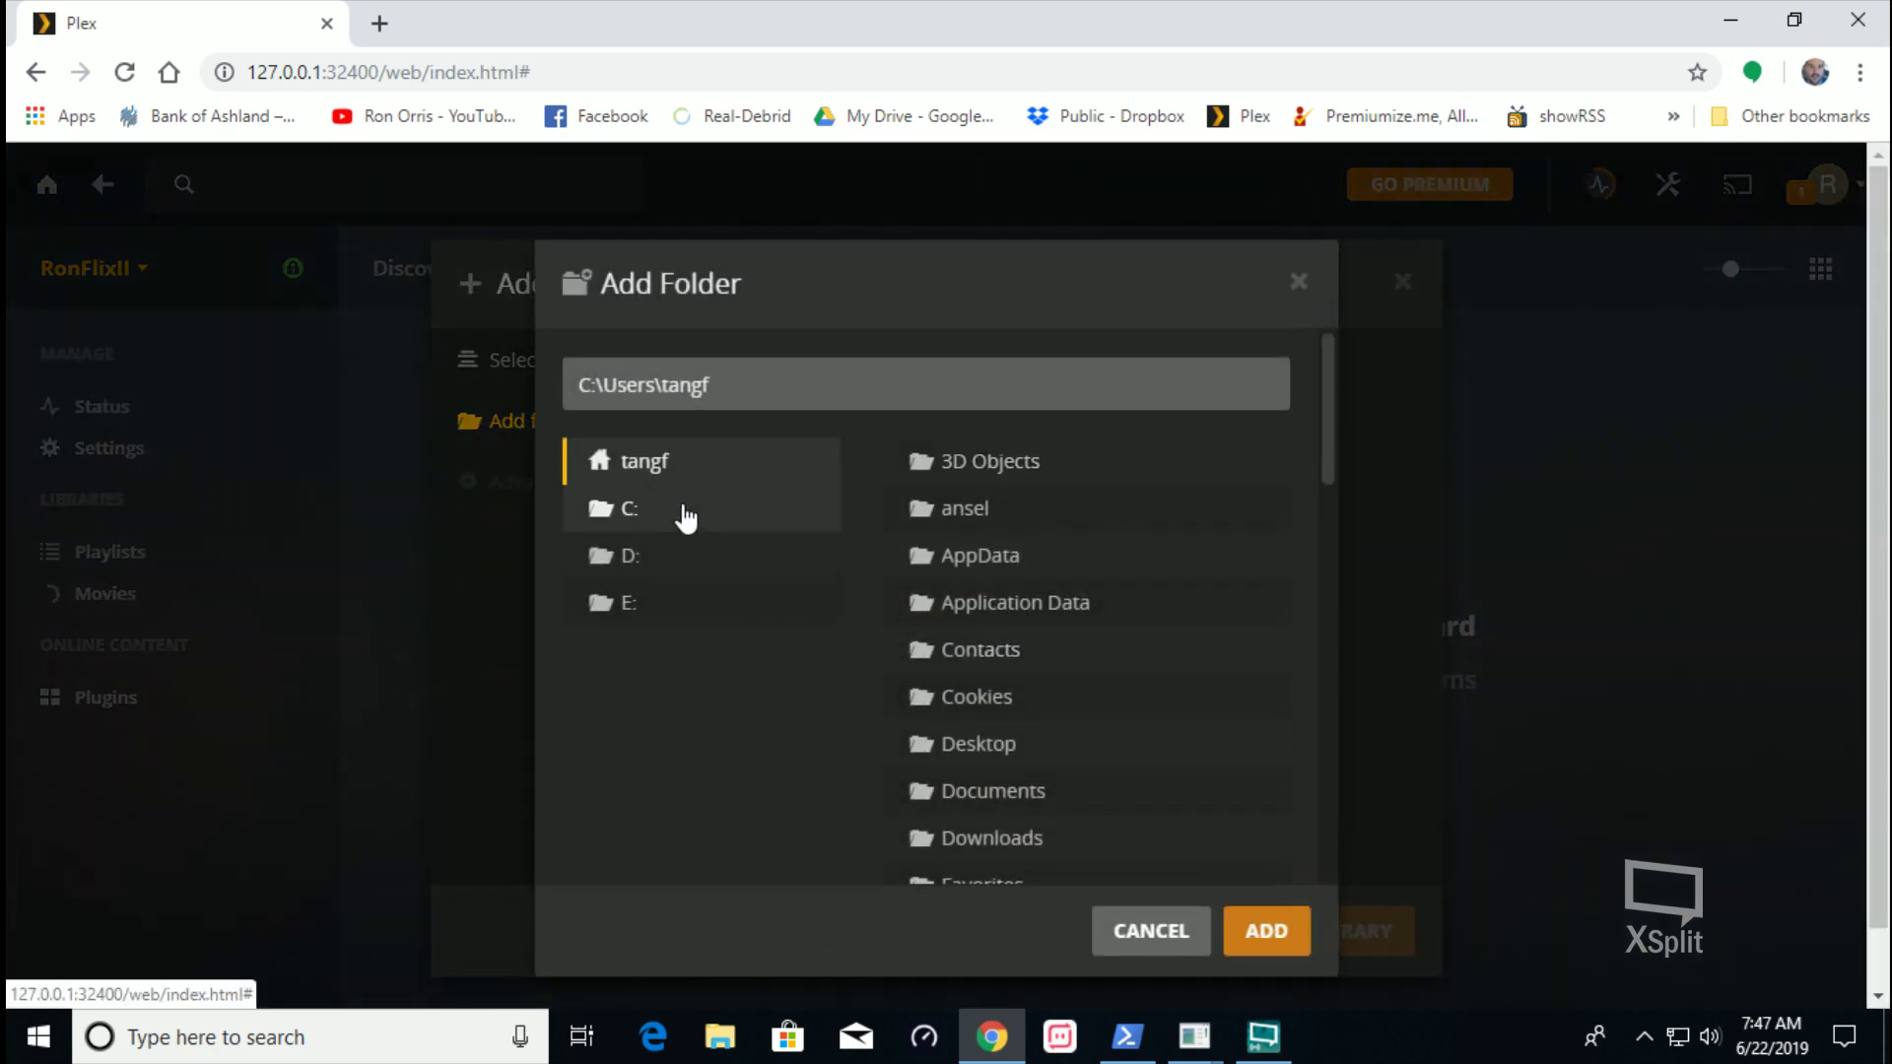
pyautogui.click(598, 598)
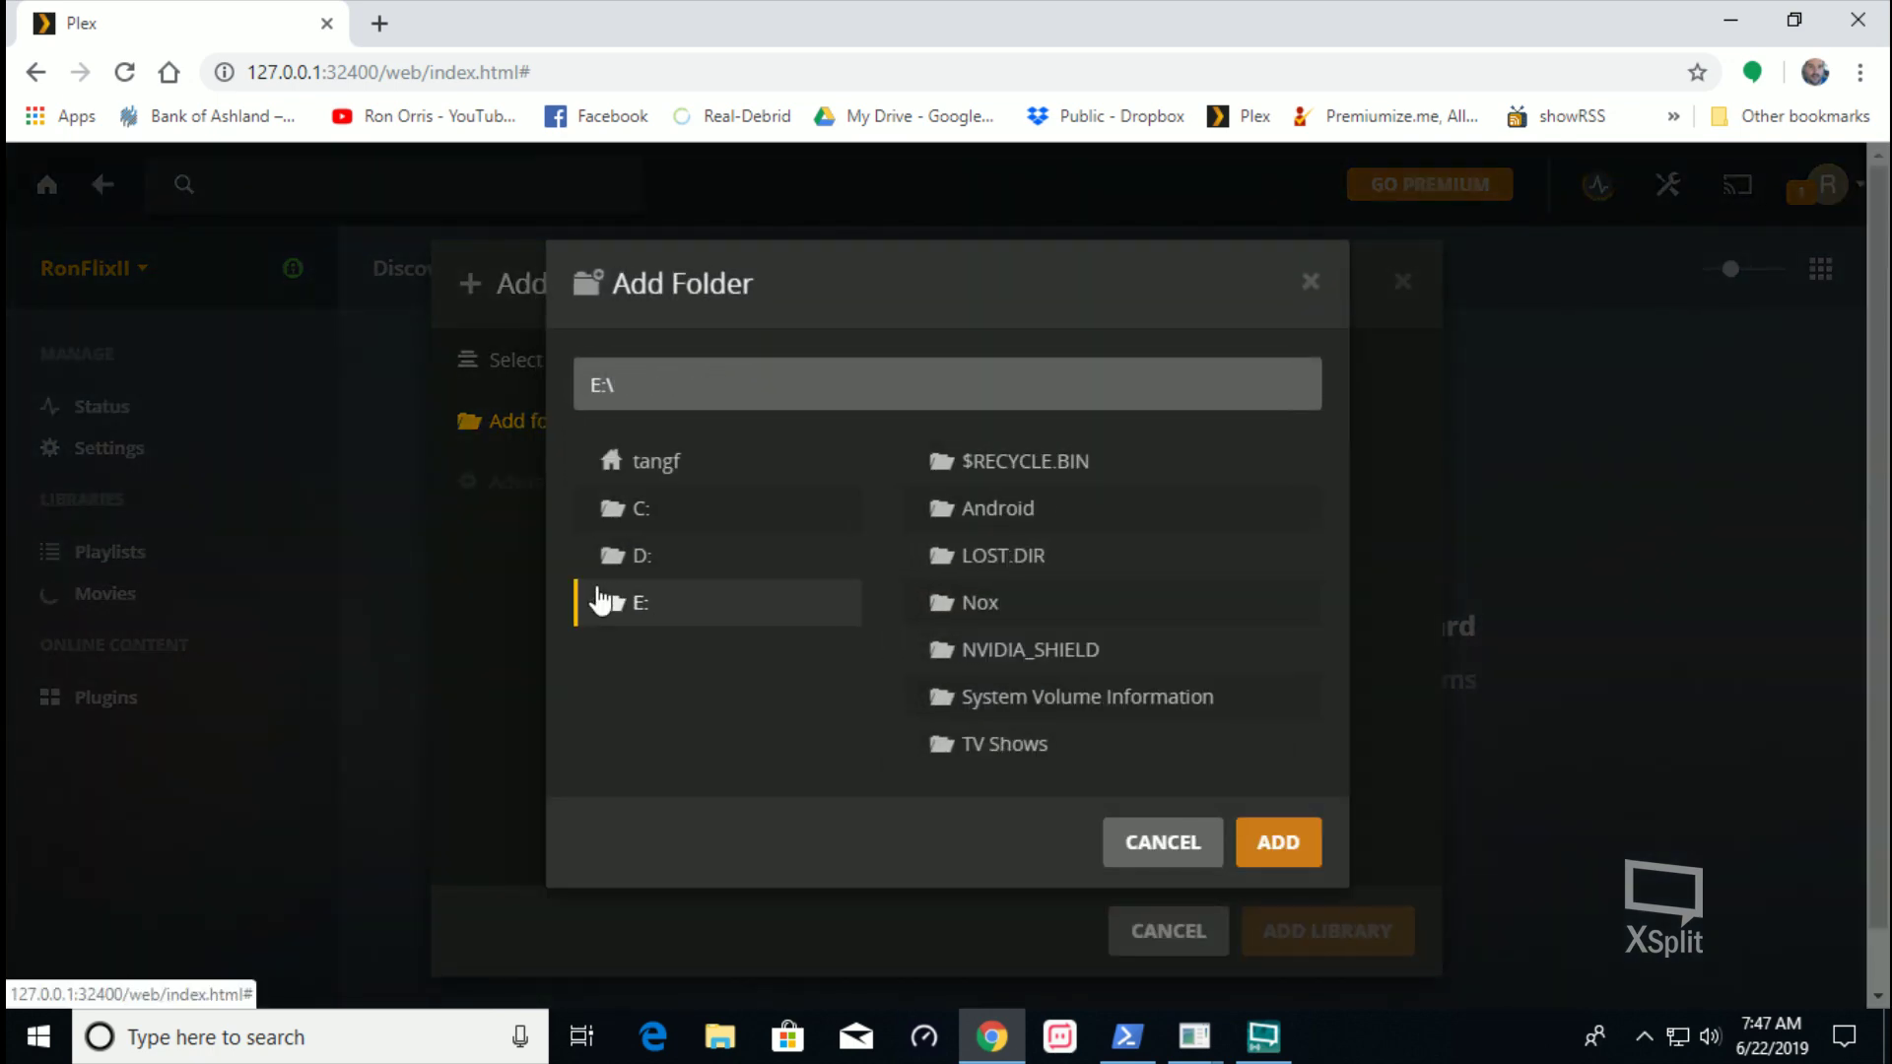
pyautogui.click(1017, 751)
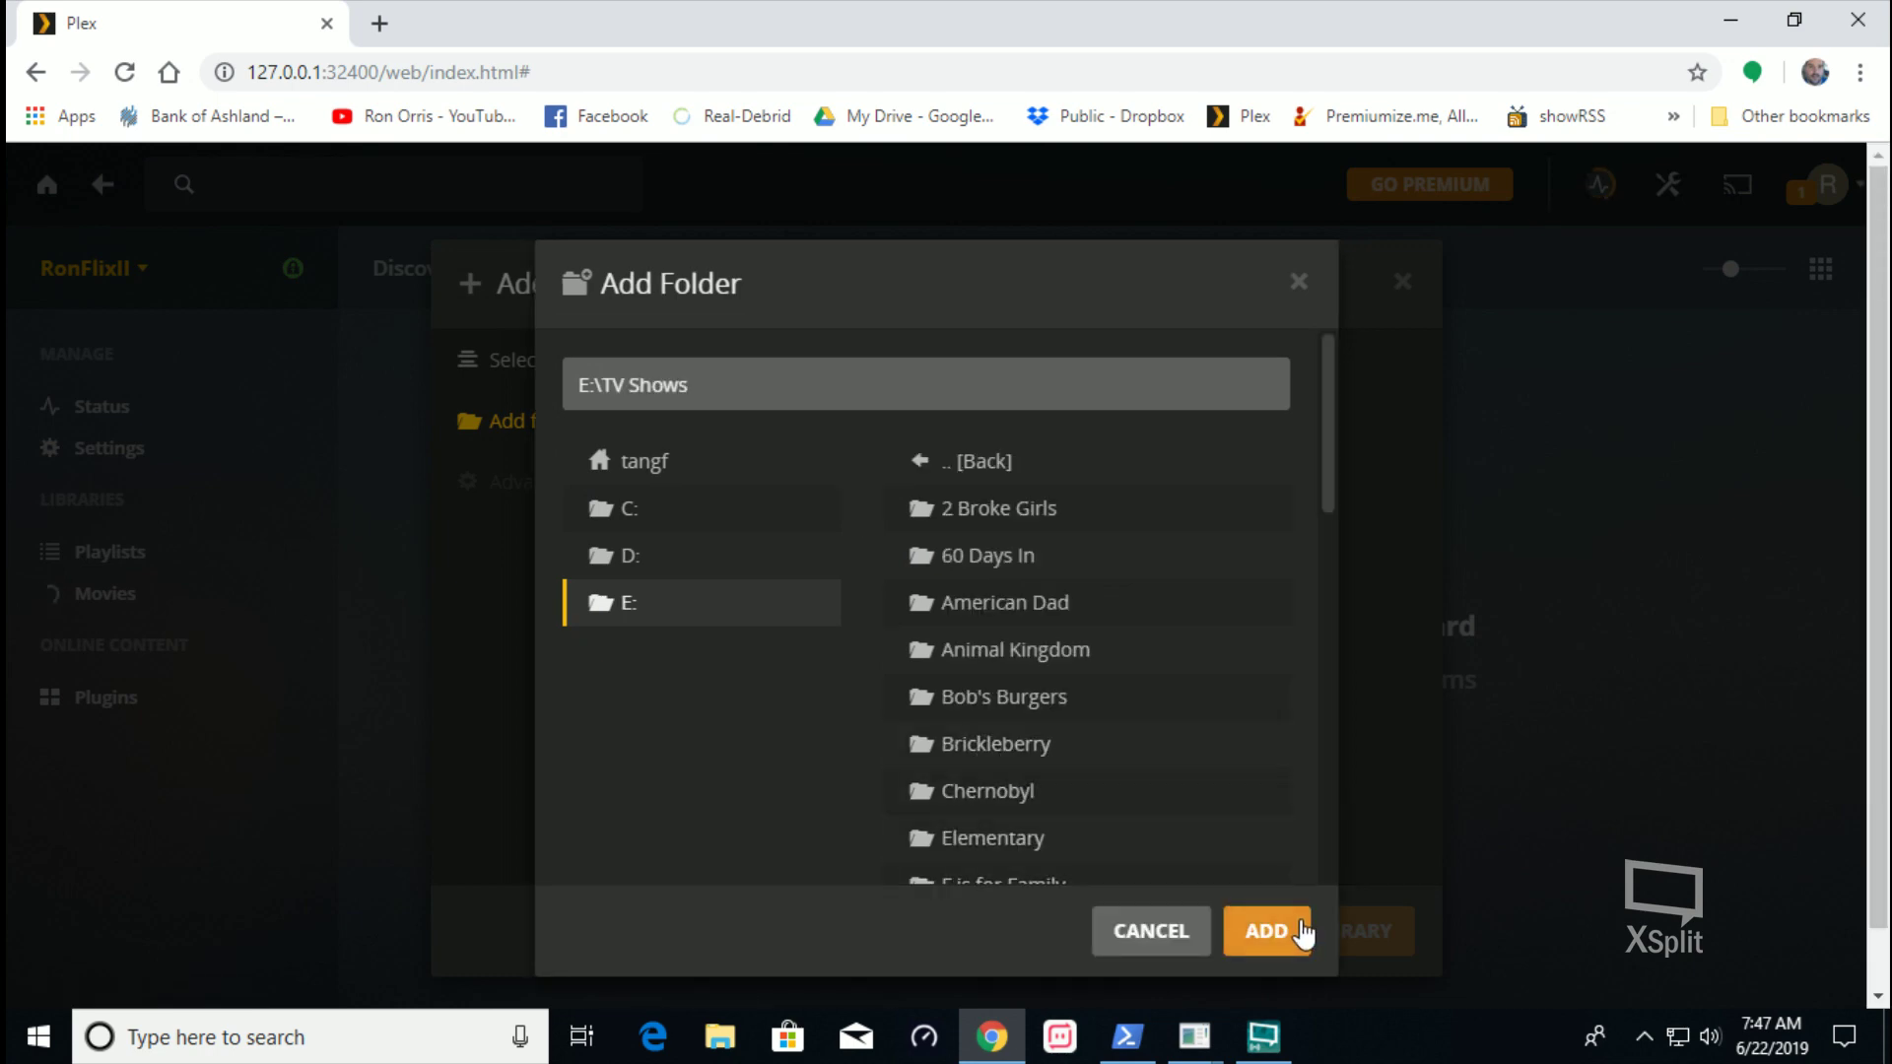
pyautogui.click(1303, 932)
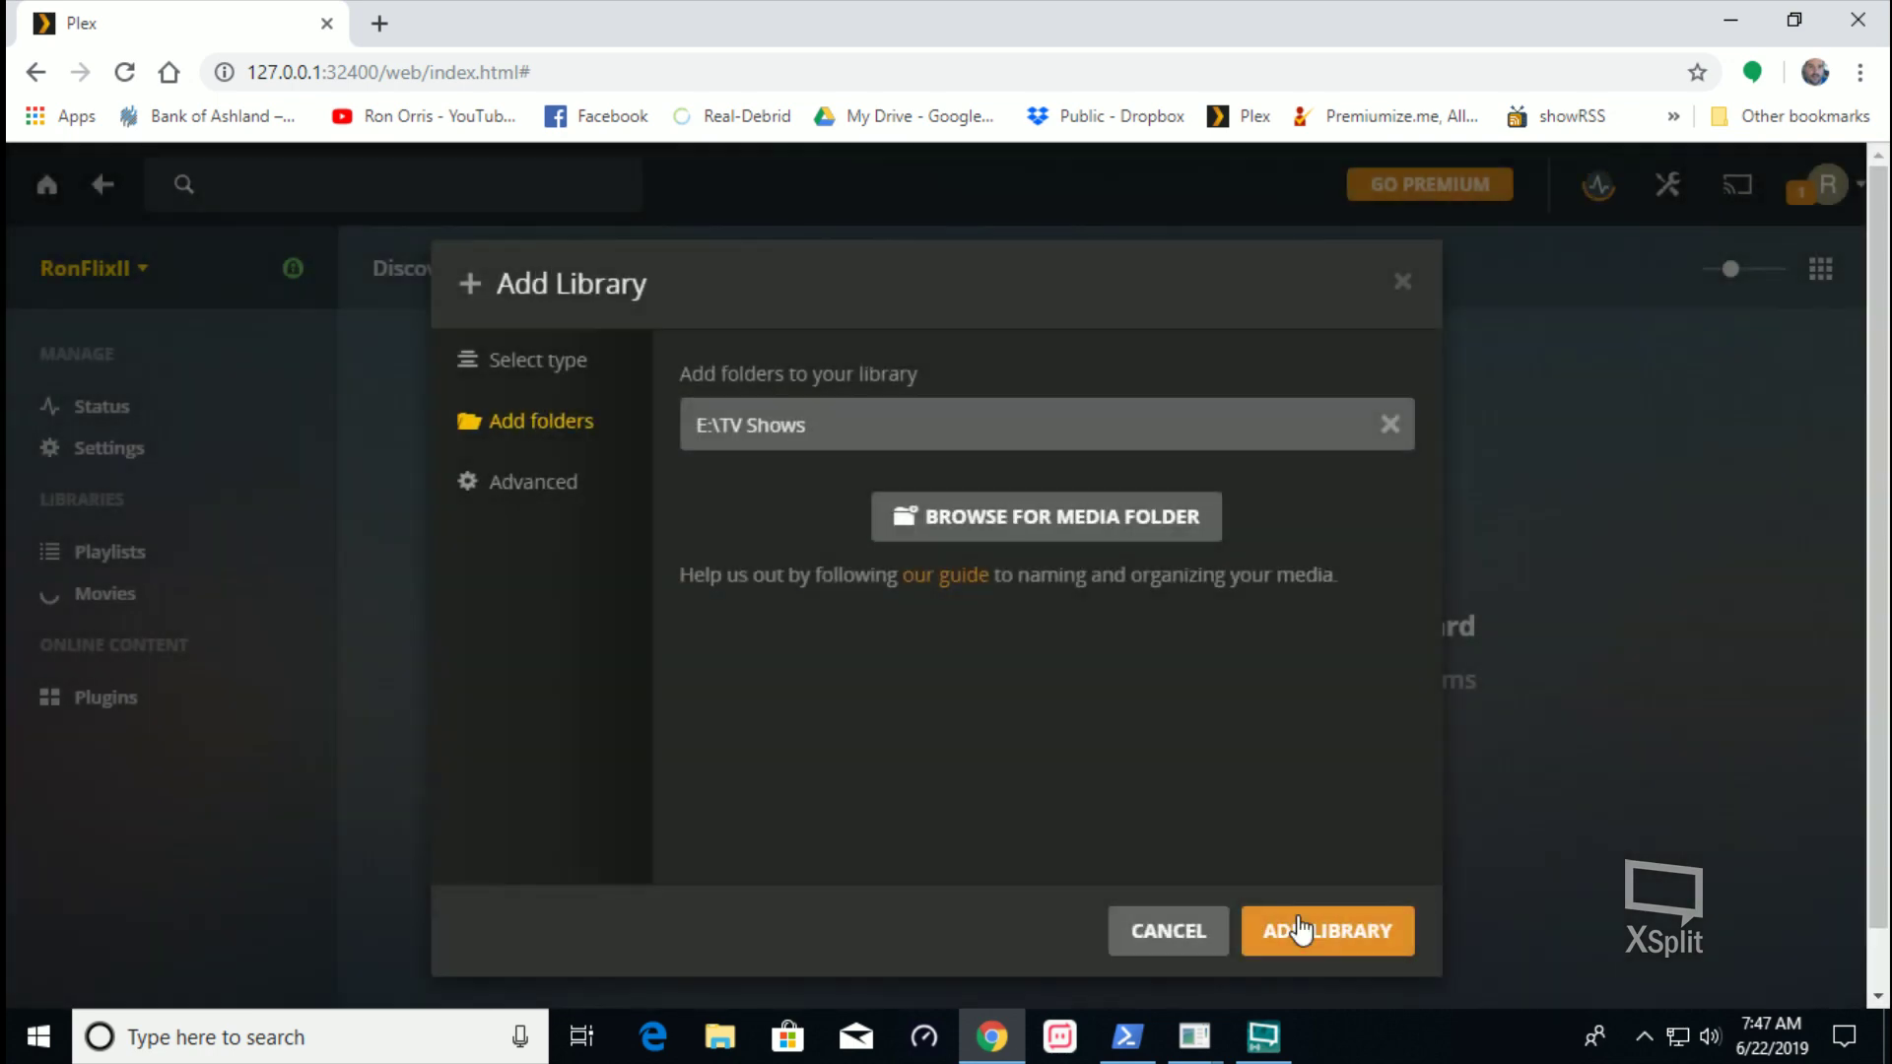
pyautogui.click(1301, 930)
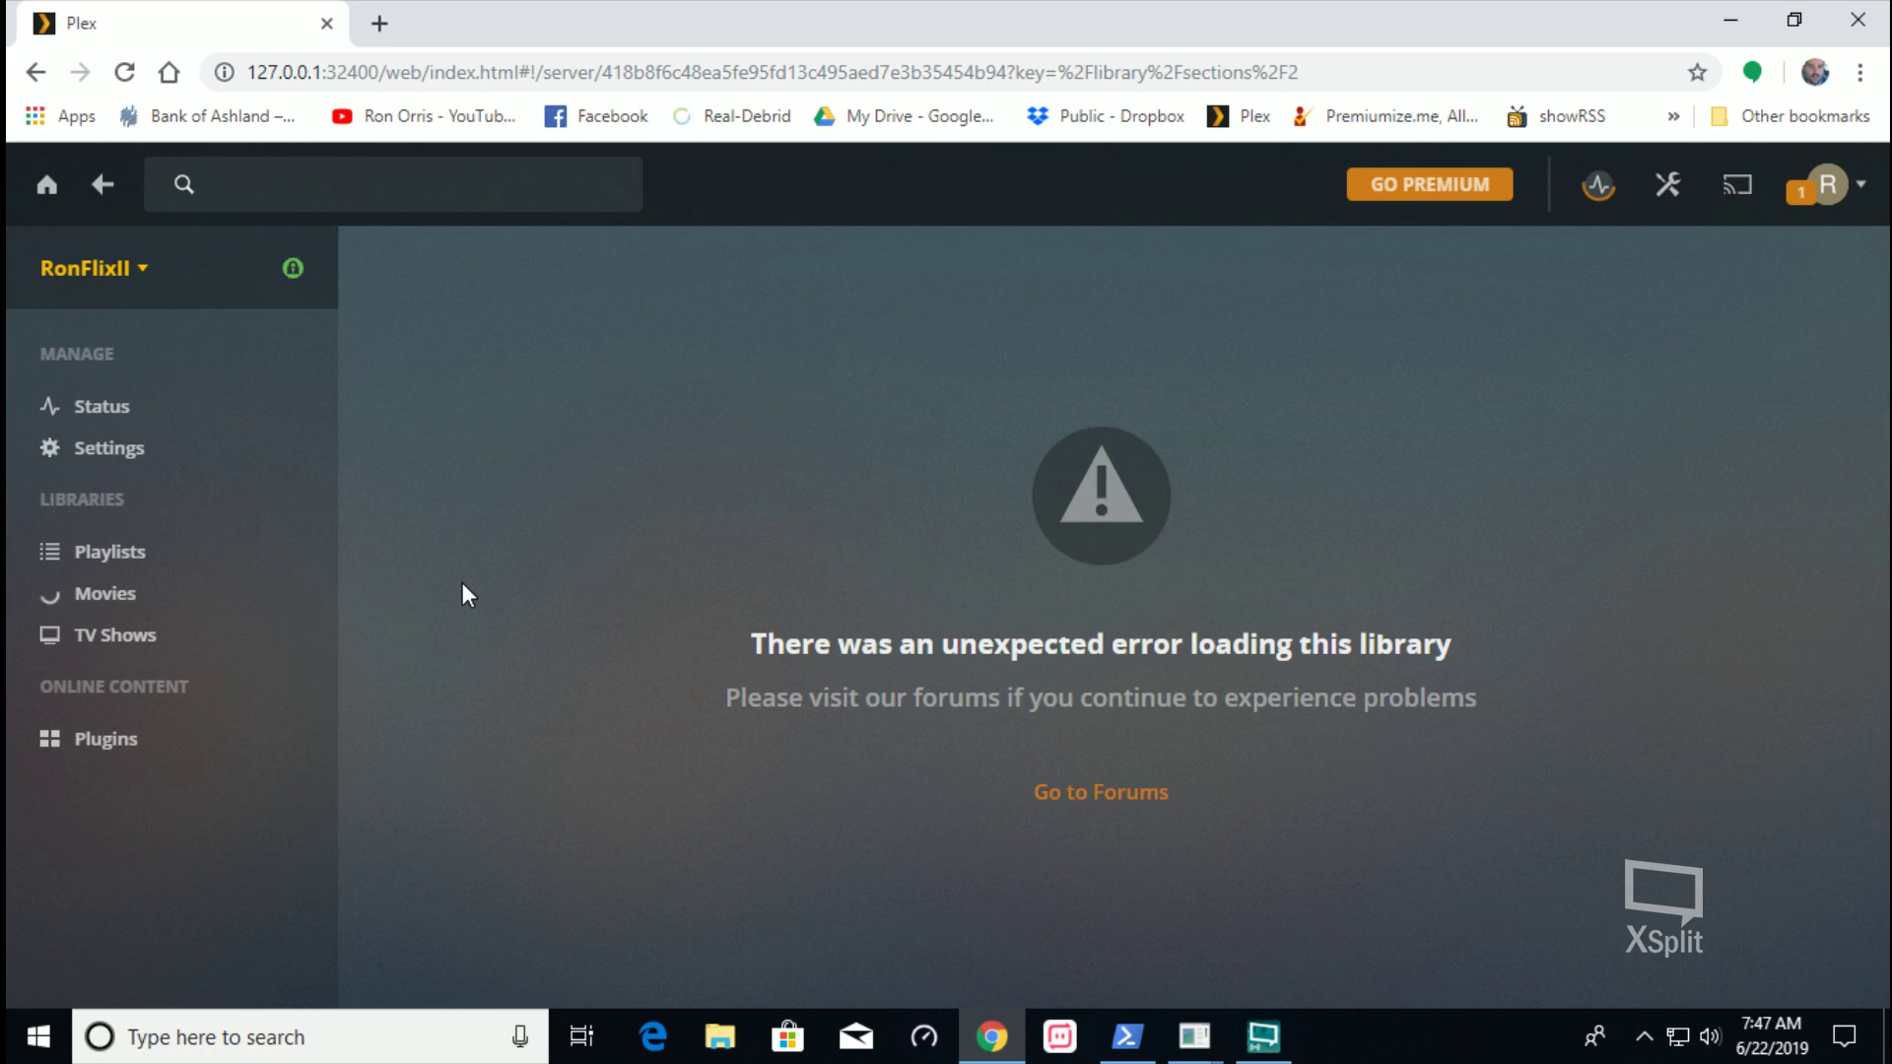
# Start a new Movies-type library with its default name selected, and bring up File Explorer
pyautogui.moveTo(292, 591)
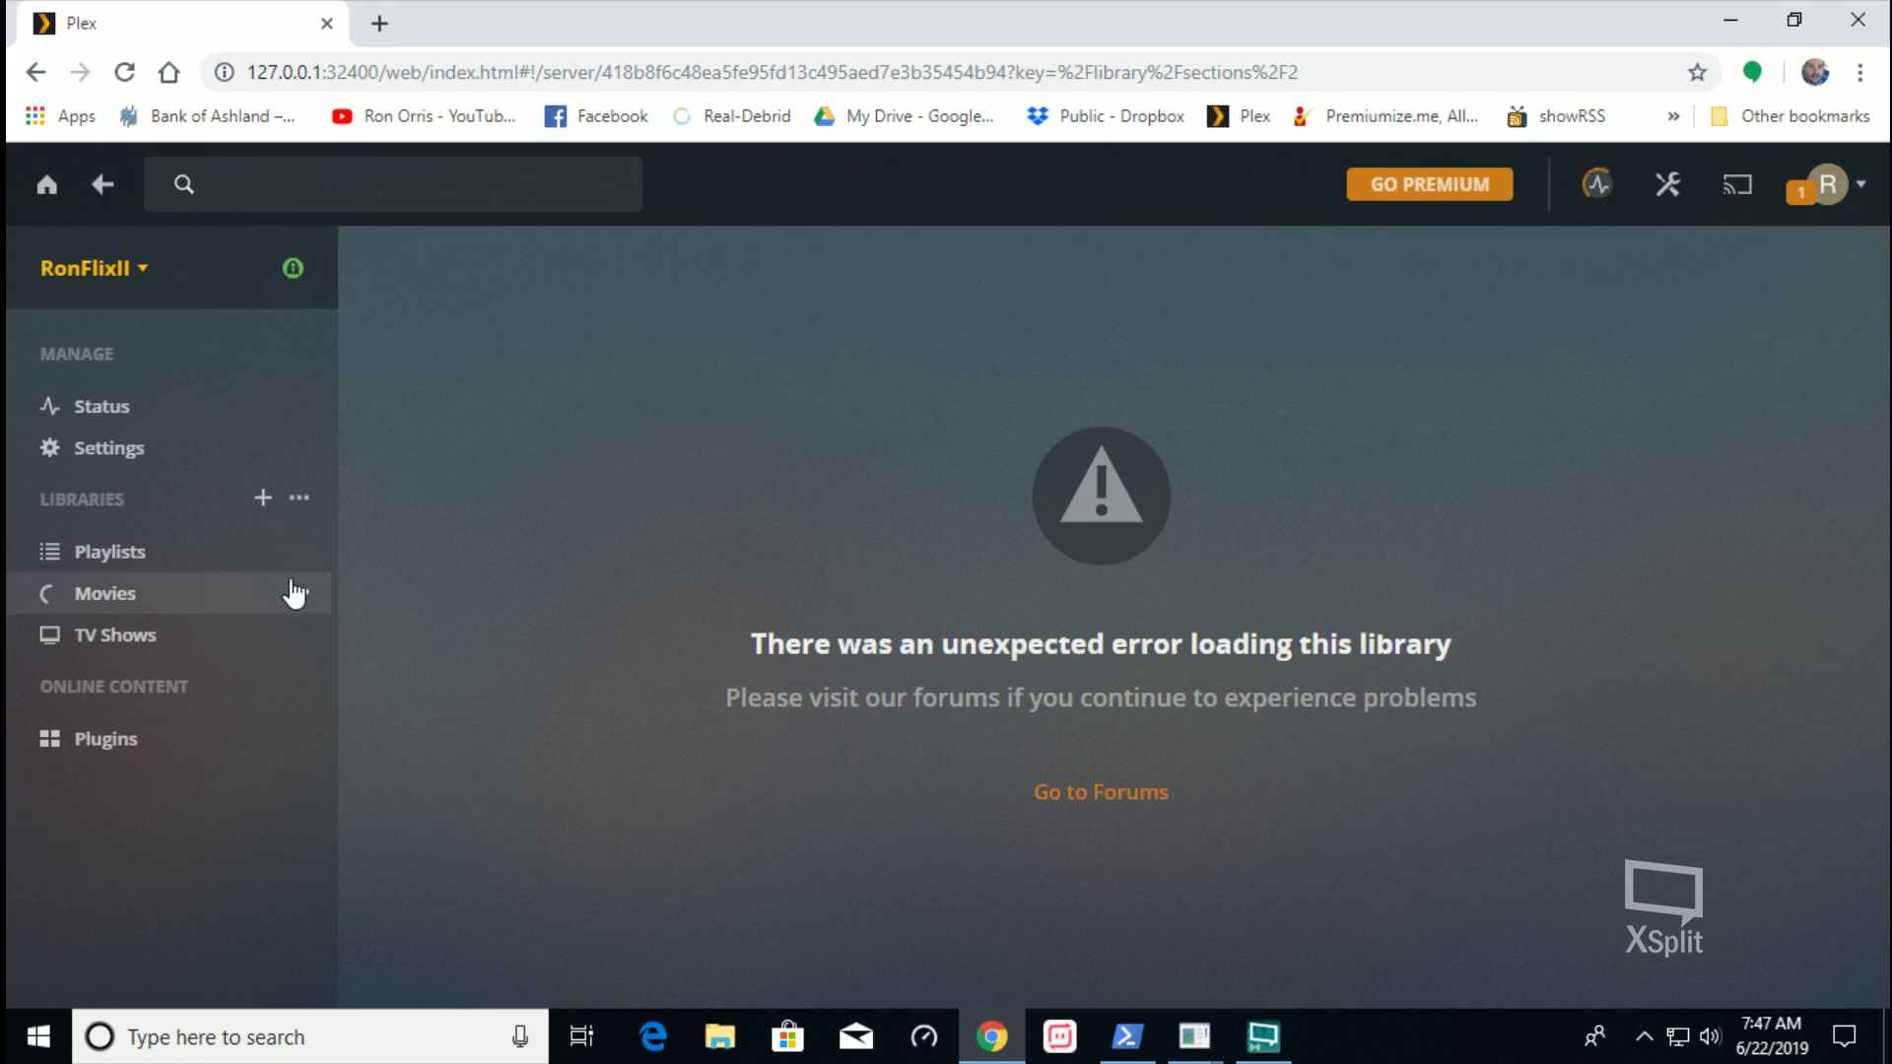
pyautogui.click(264, 500)
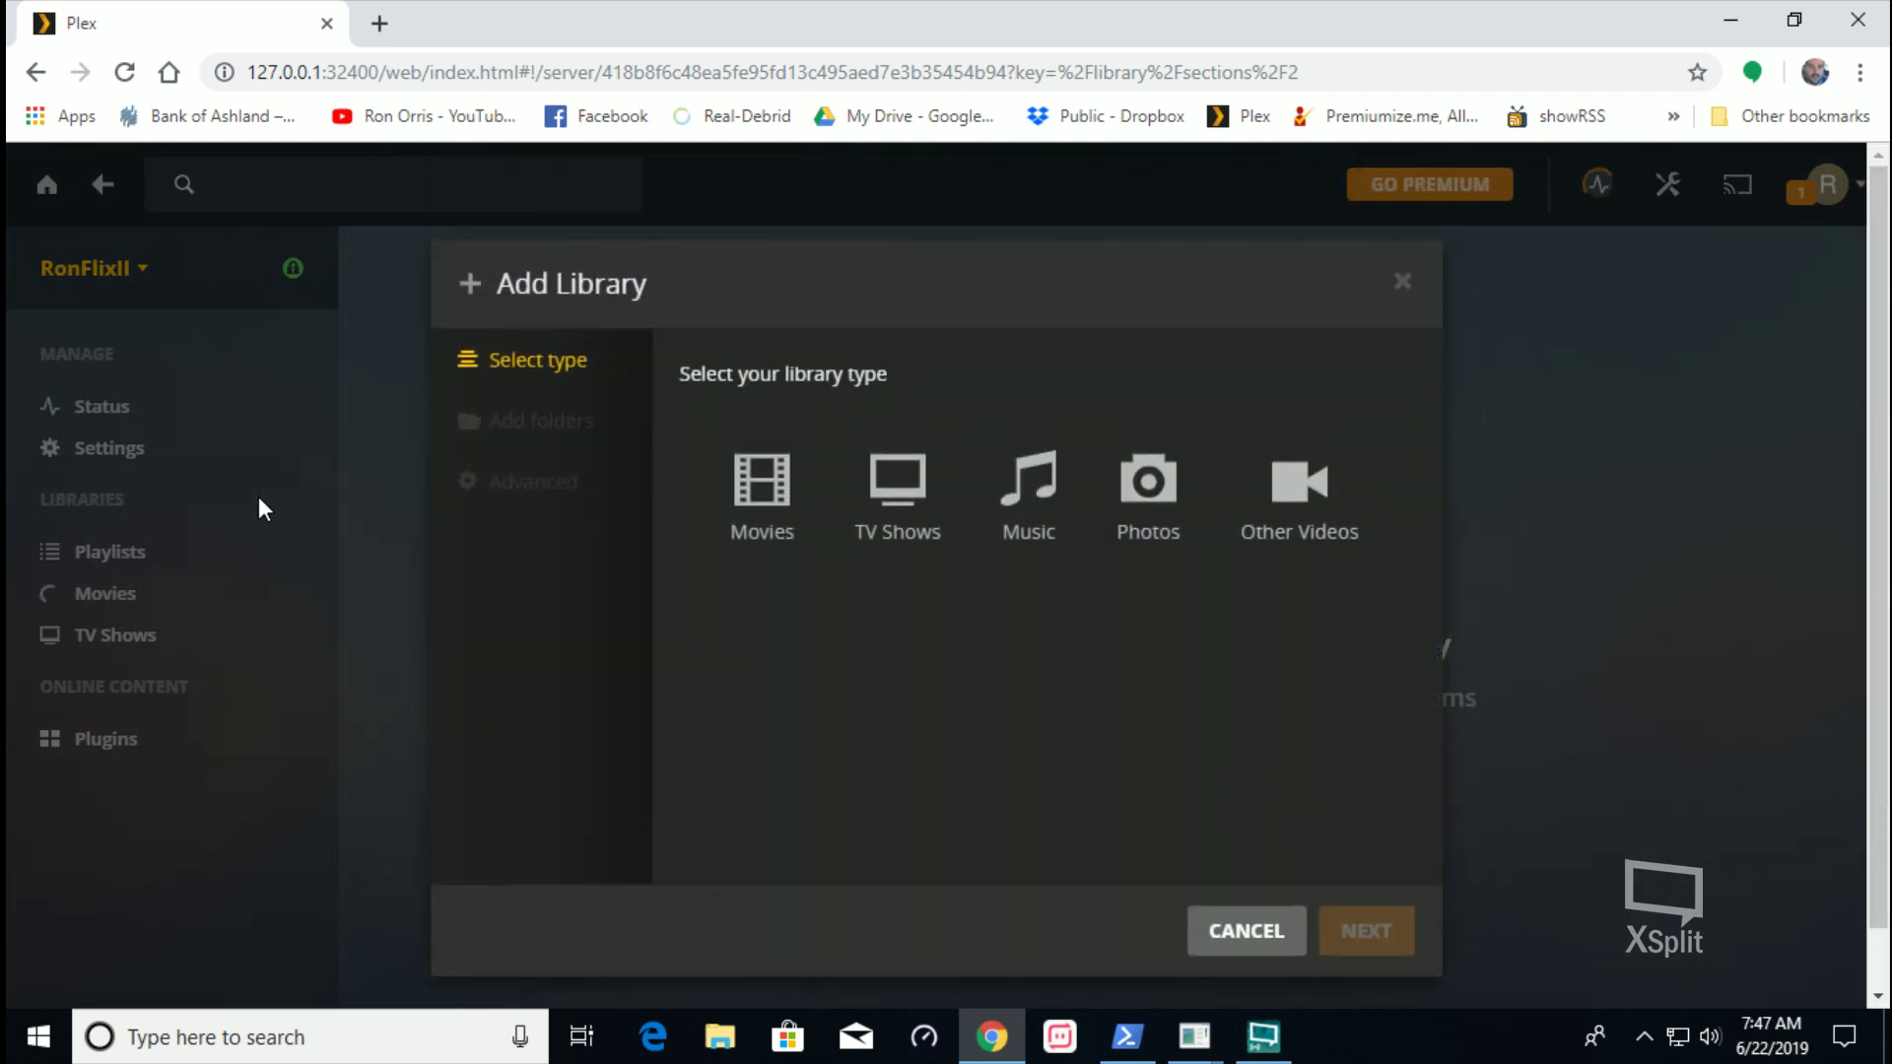
pyautogui.click(725, 510)
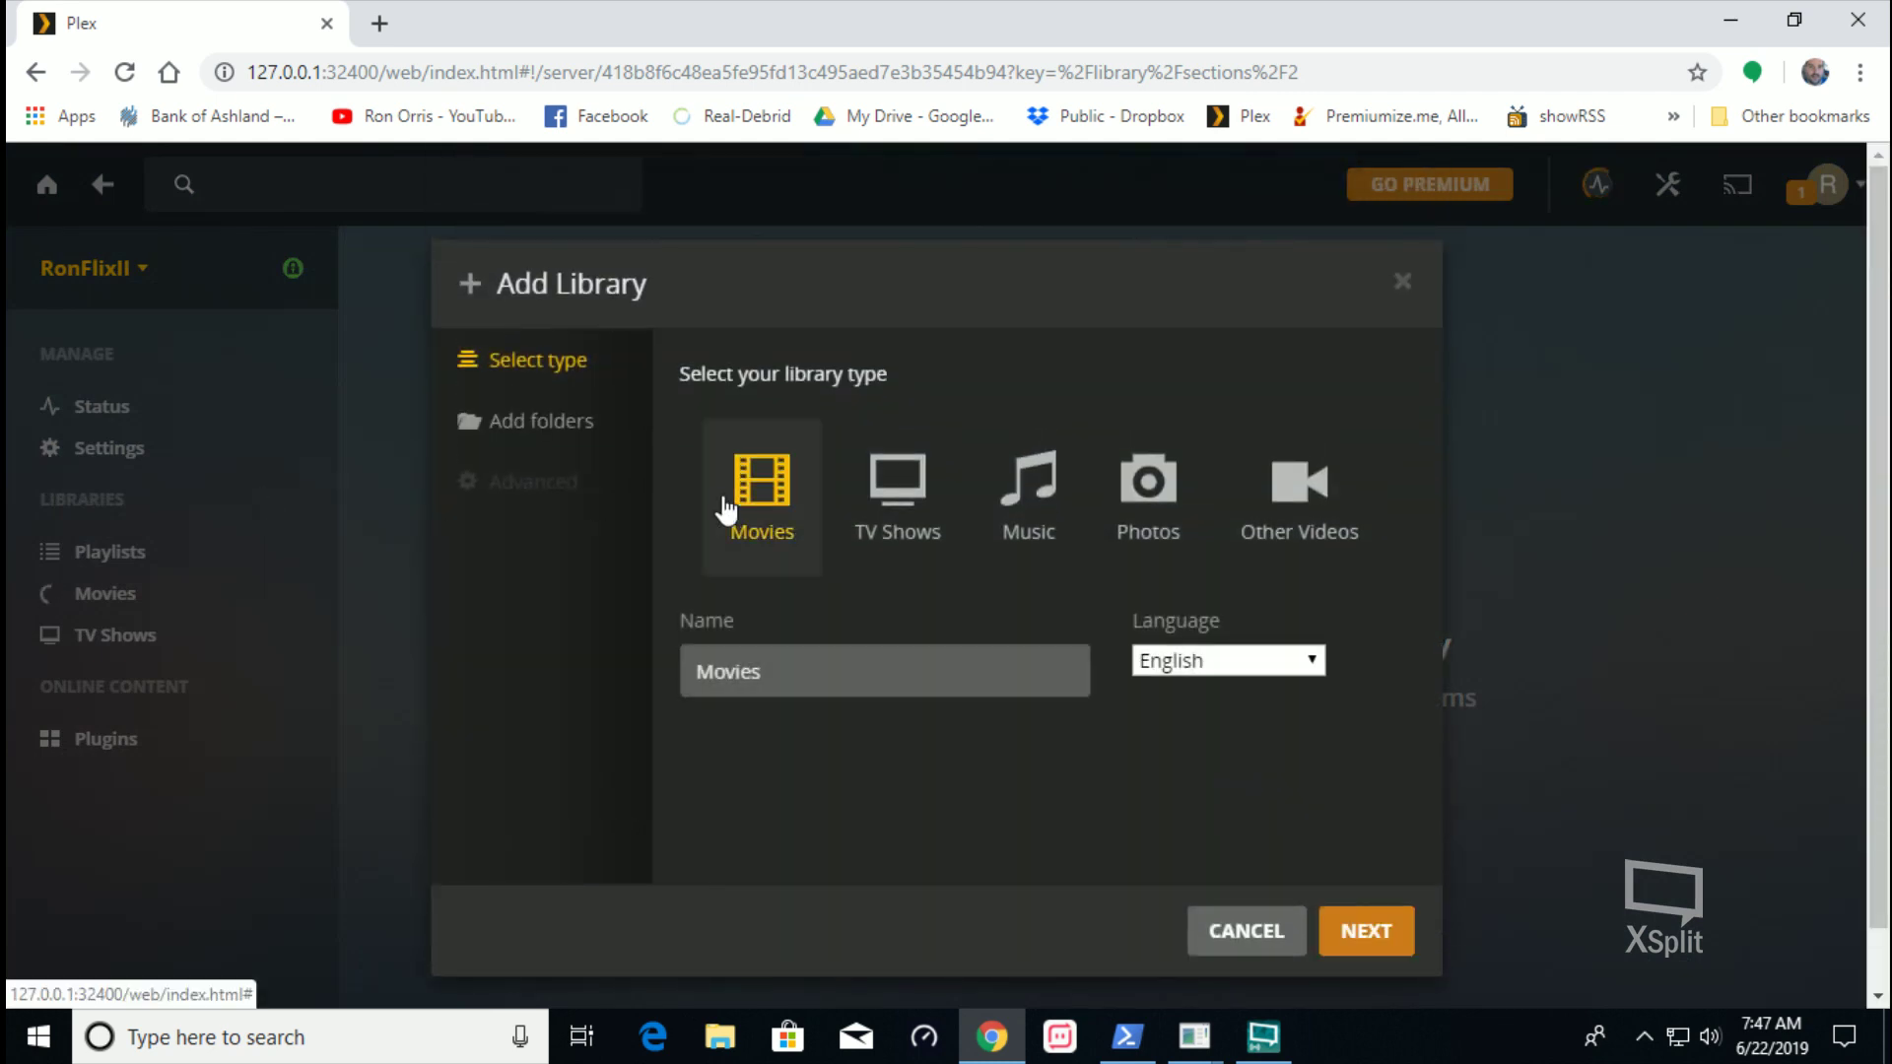
pyautogui.click(808, 665)
pyautogui.doubleClick(808, 665)
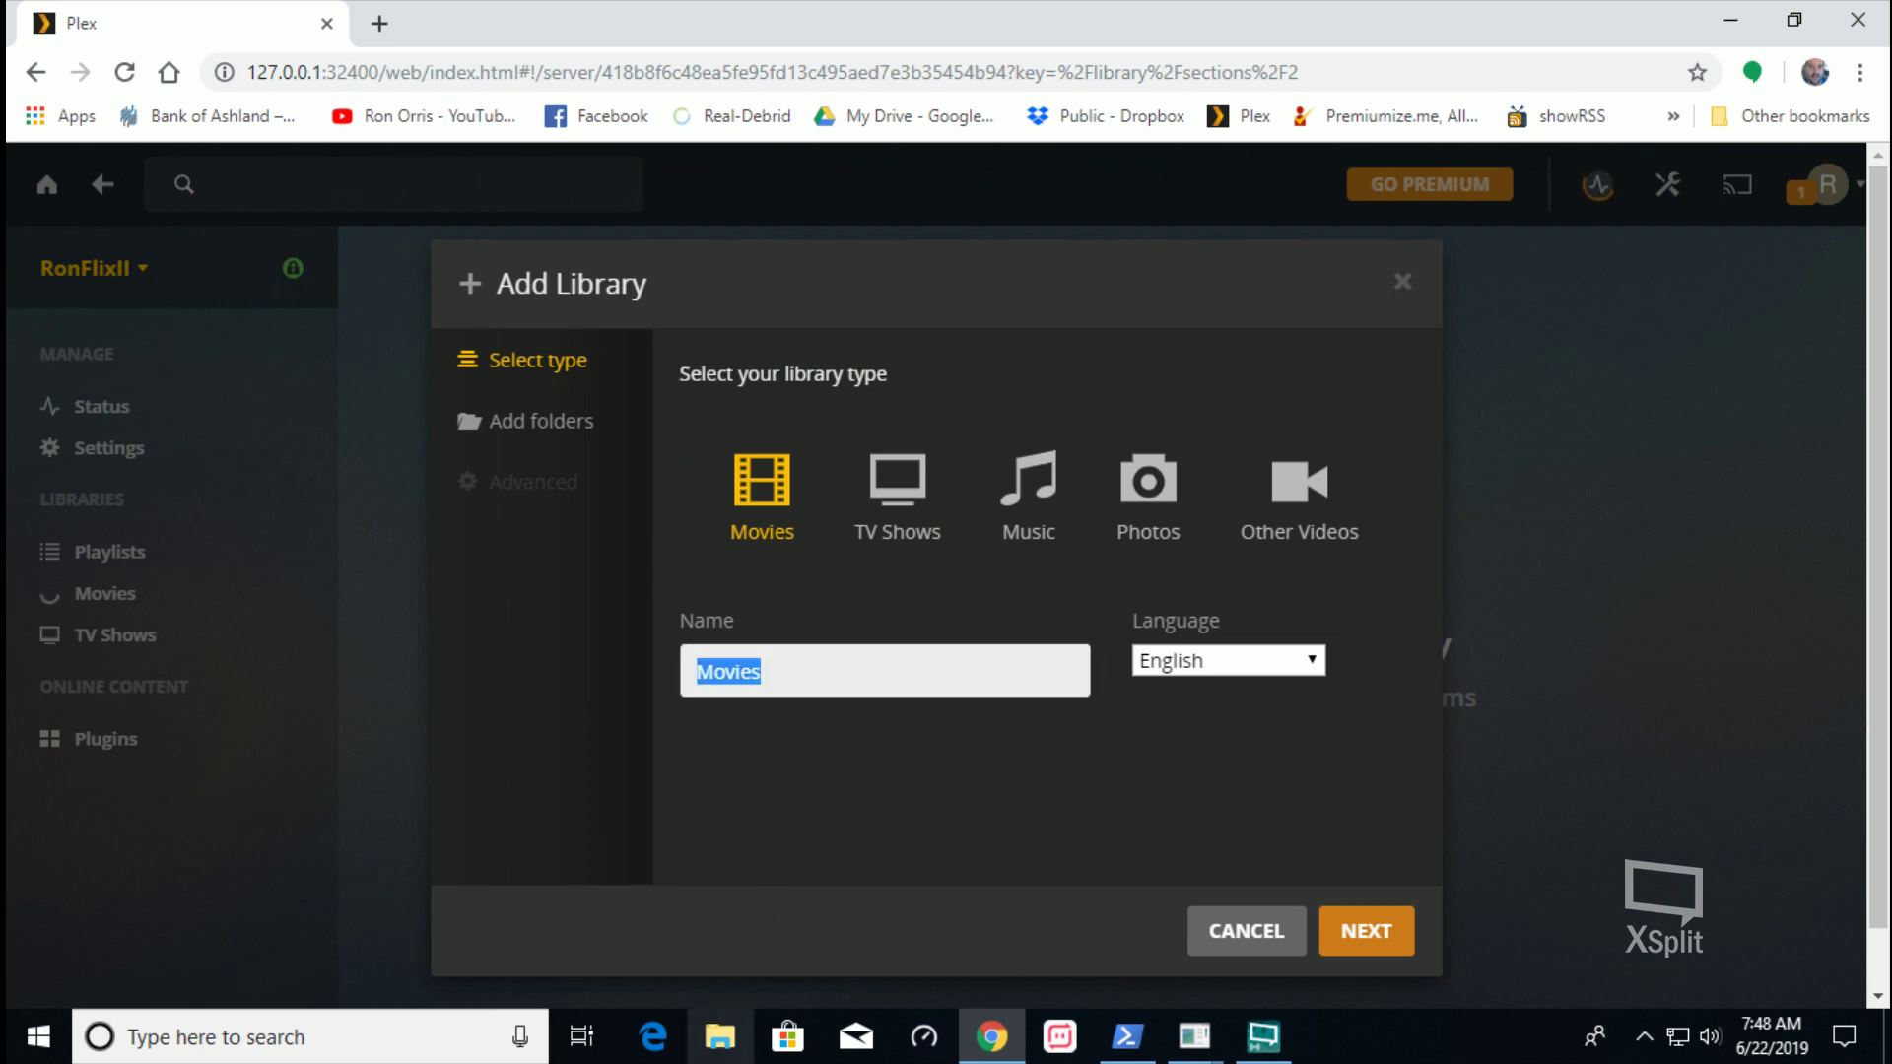
pyautogui.click(719, 1040)
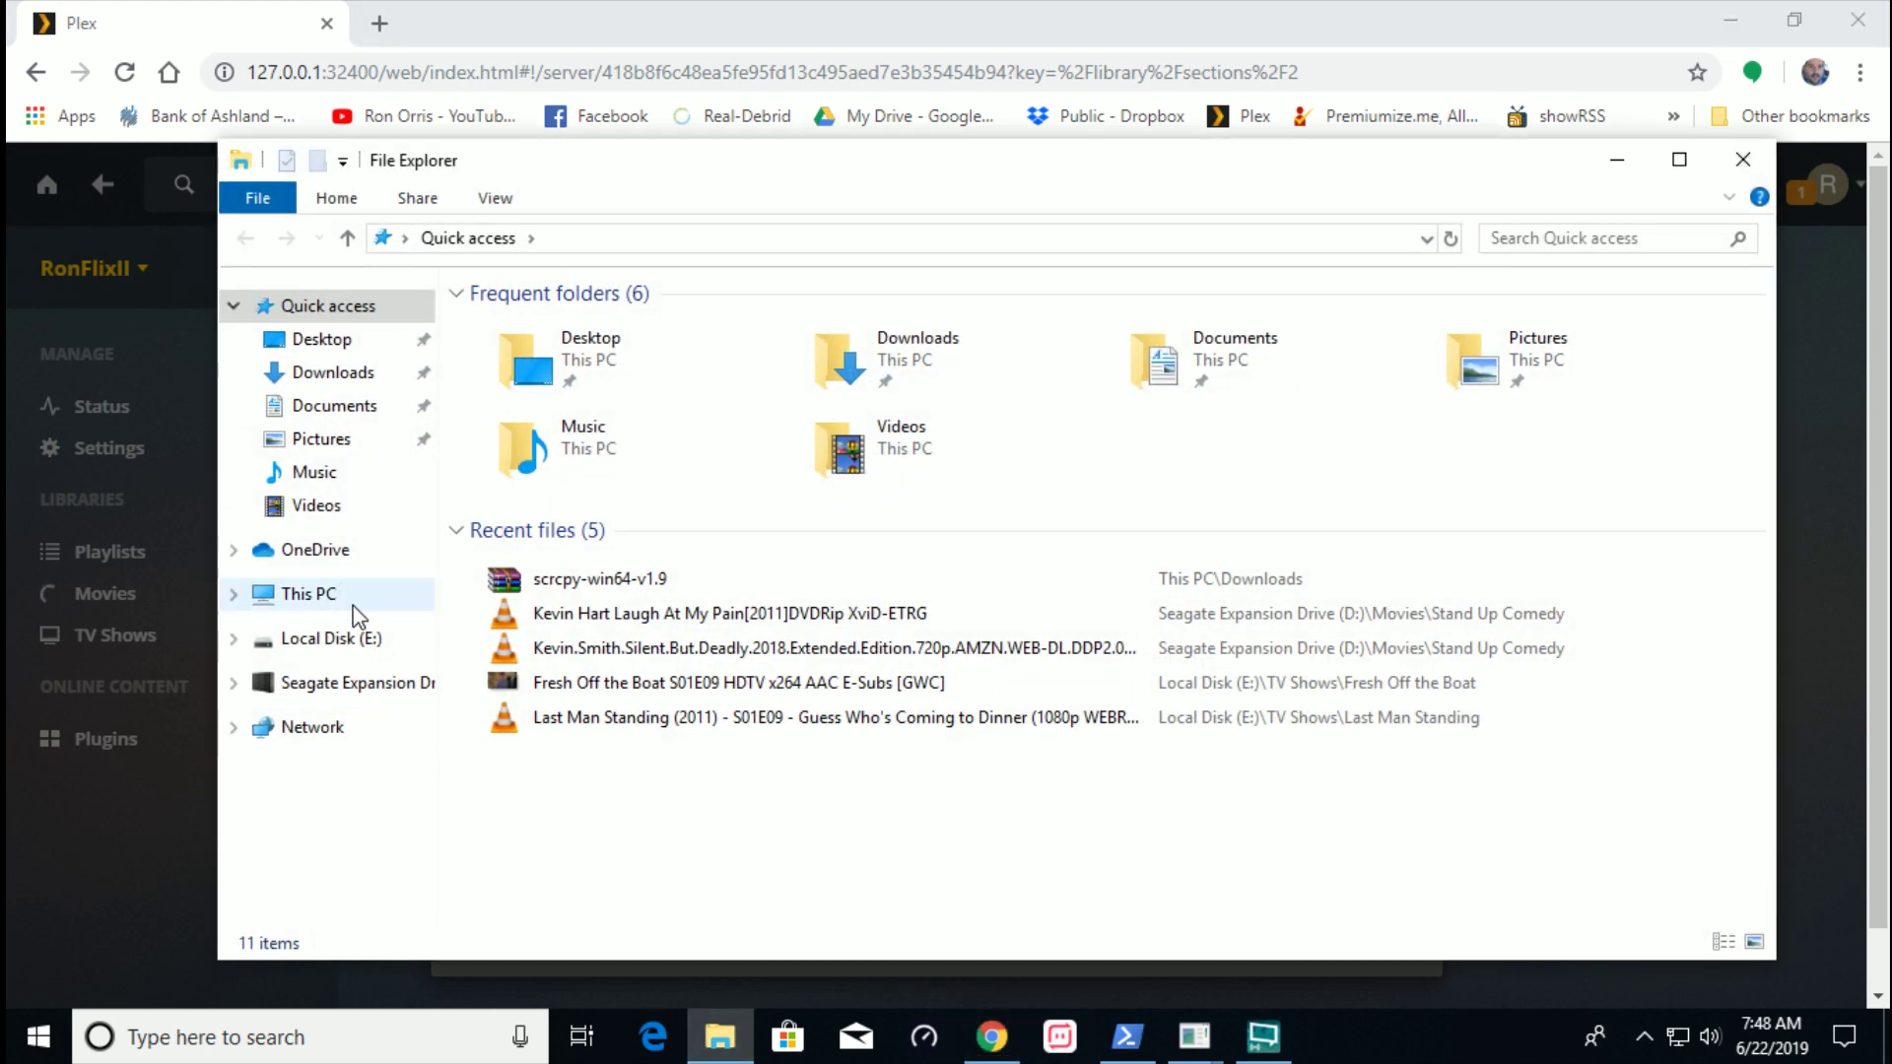
# Browse into the Movies folder on Seagate Expansion Drive (D:) to view its subfolders
pyautogui.click(340, 682)
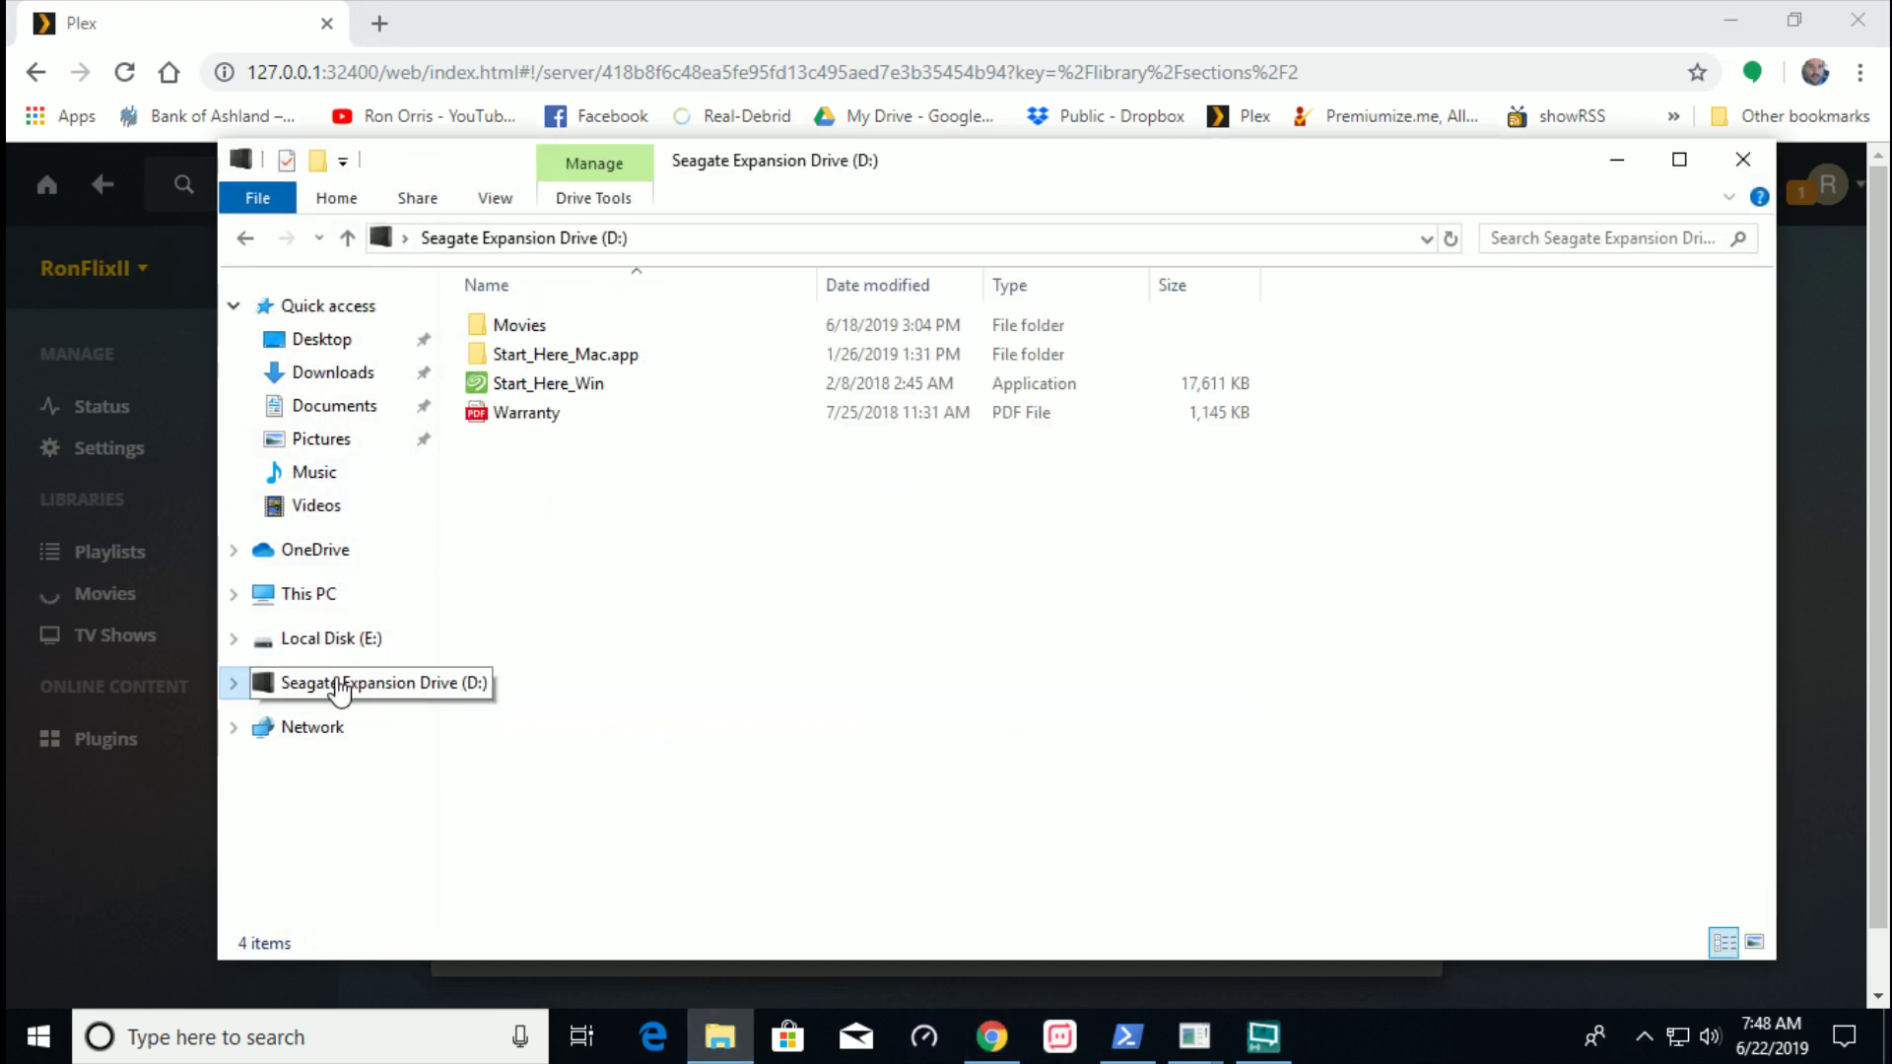
pyautogui.doubleClick(481, 331)
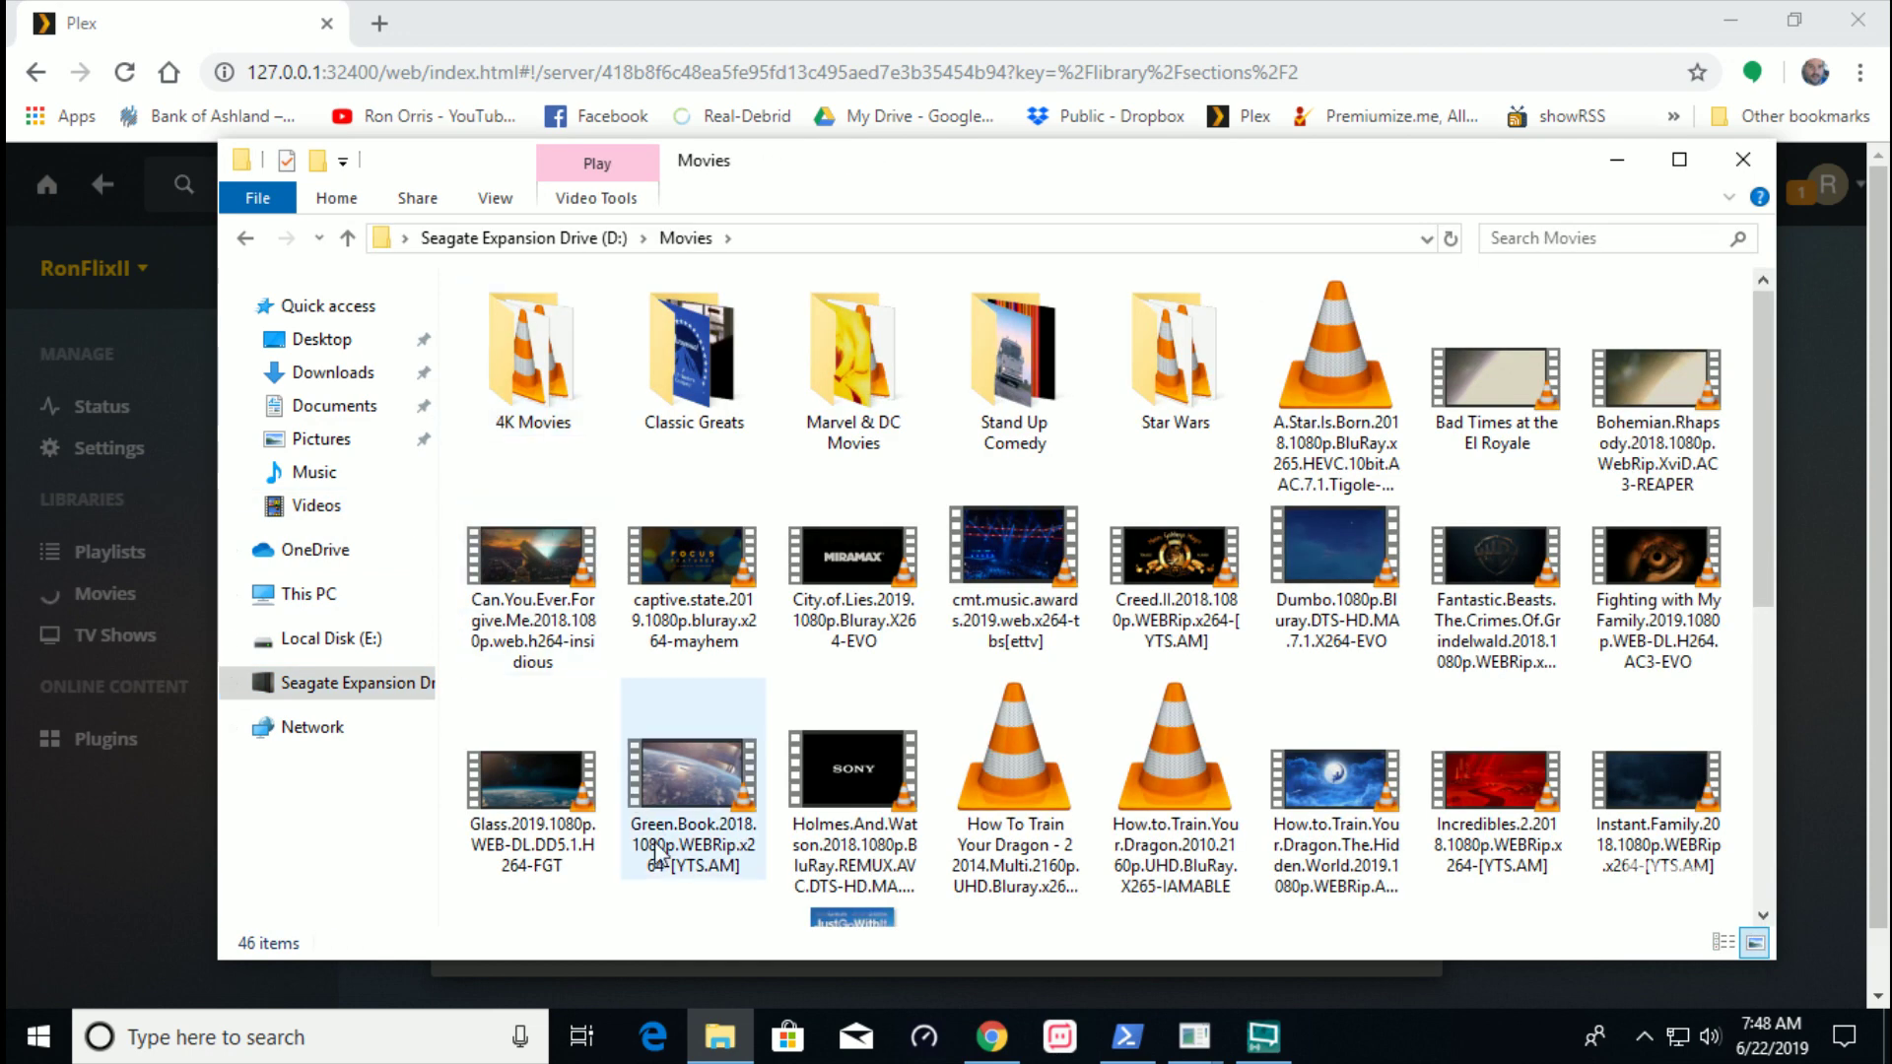
pyautogui.moveTo(720, 1035)
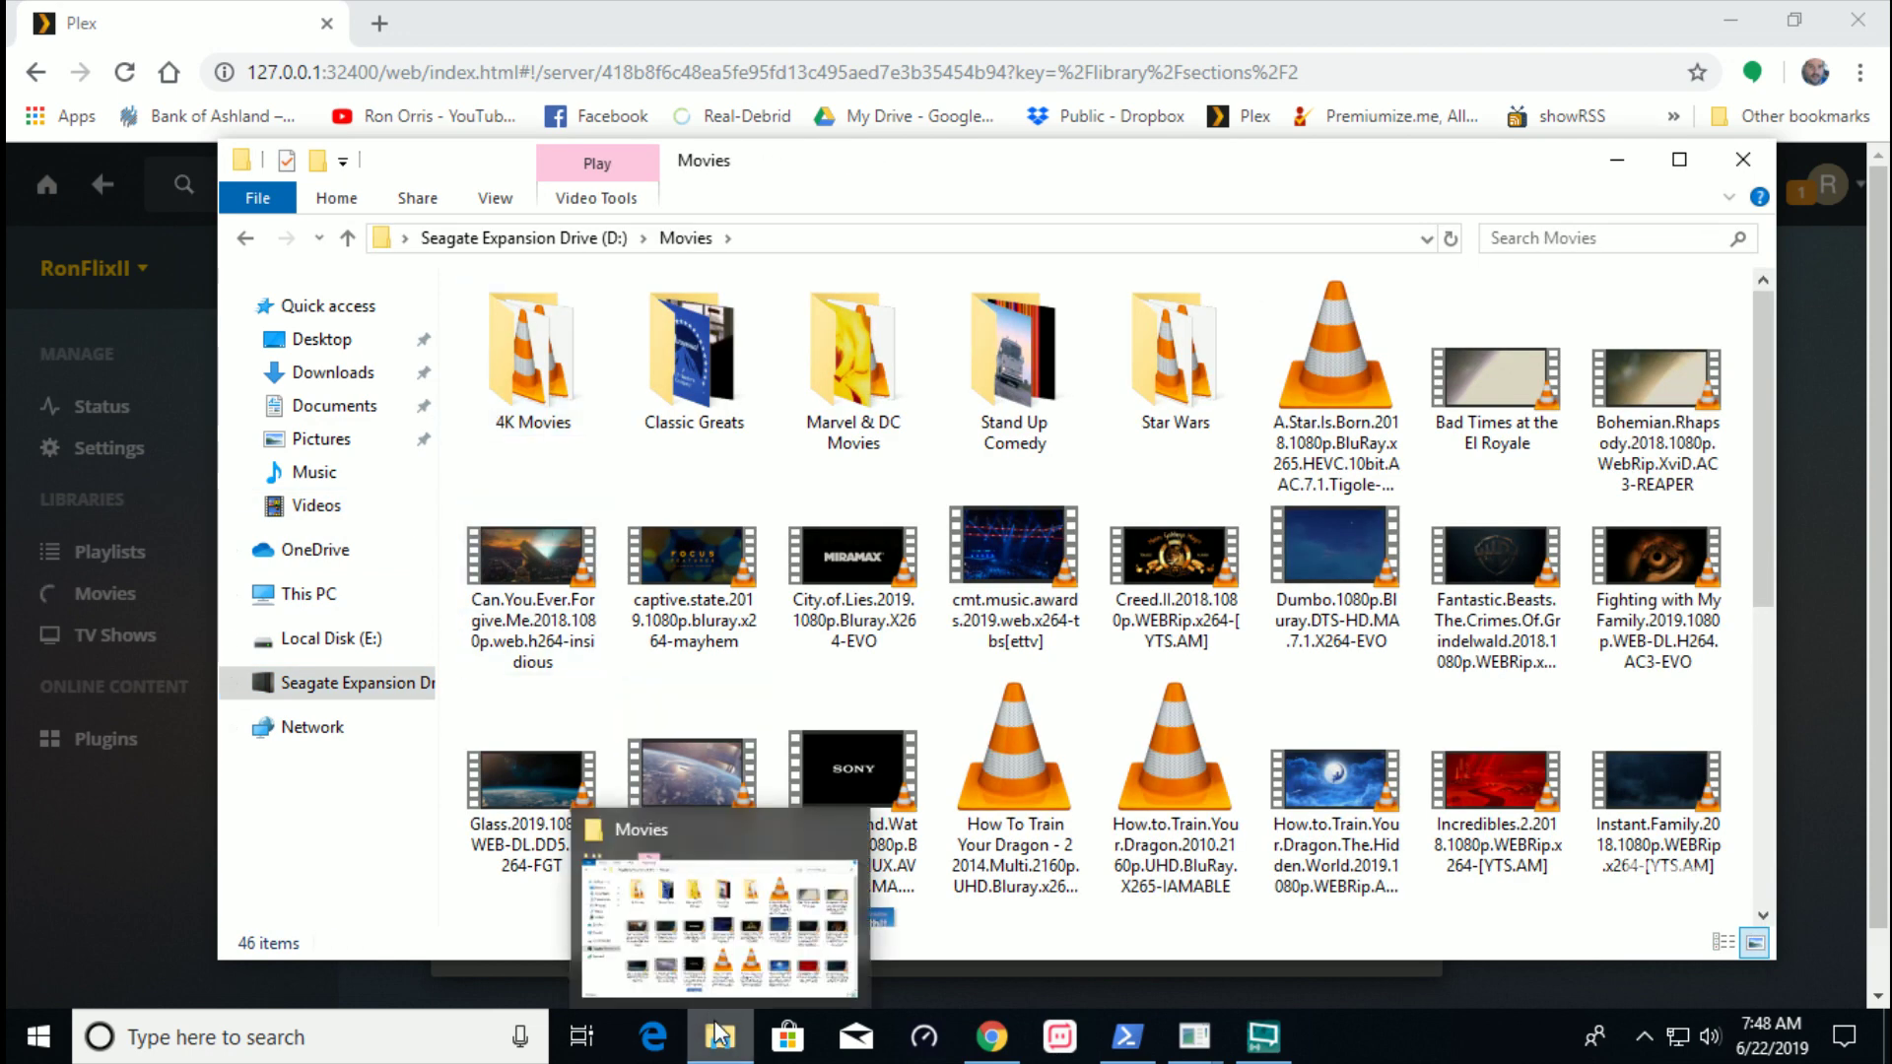
# Back in Plex, name the new Movies library '4K Movies'
pyautogui.click(970, 1041)
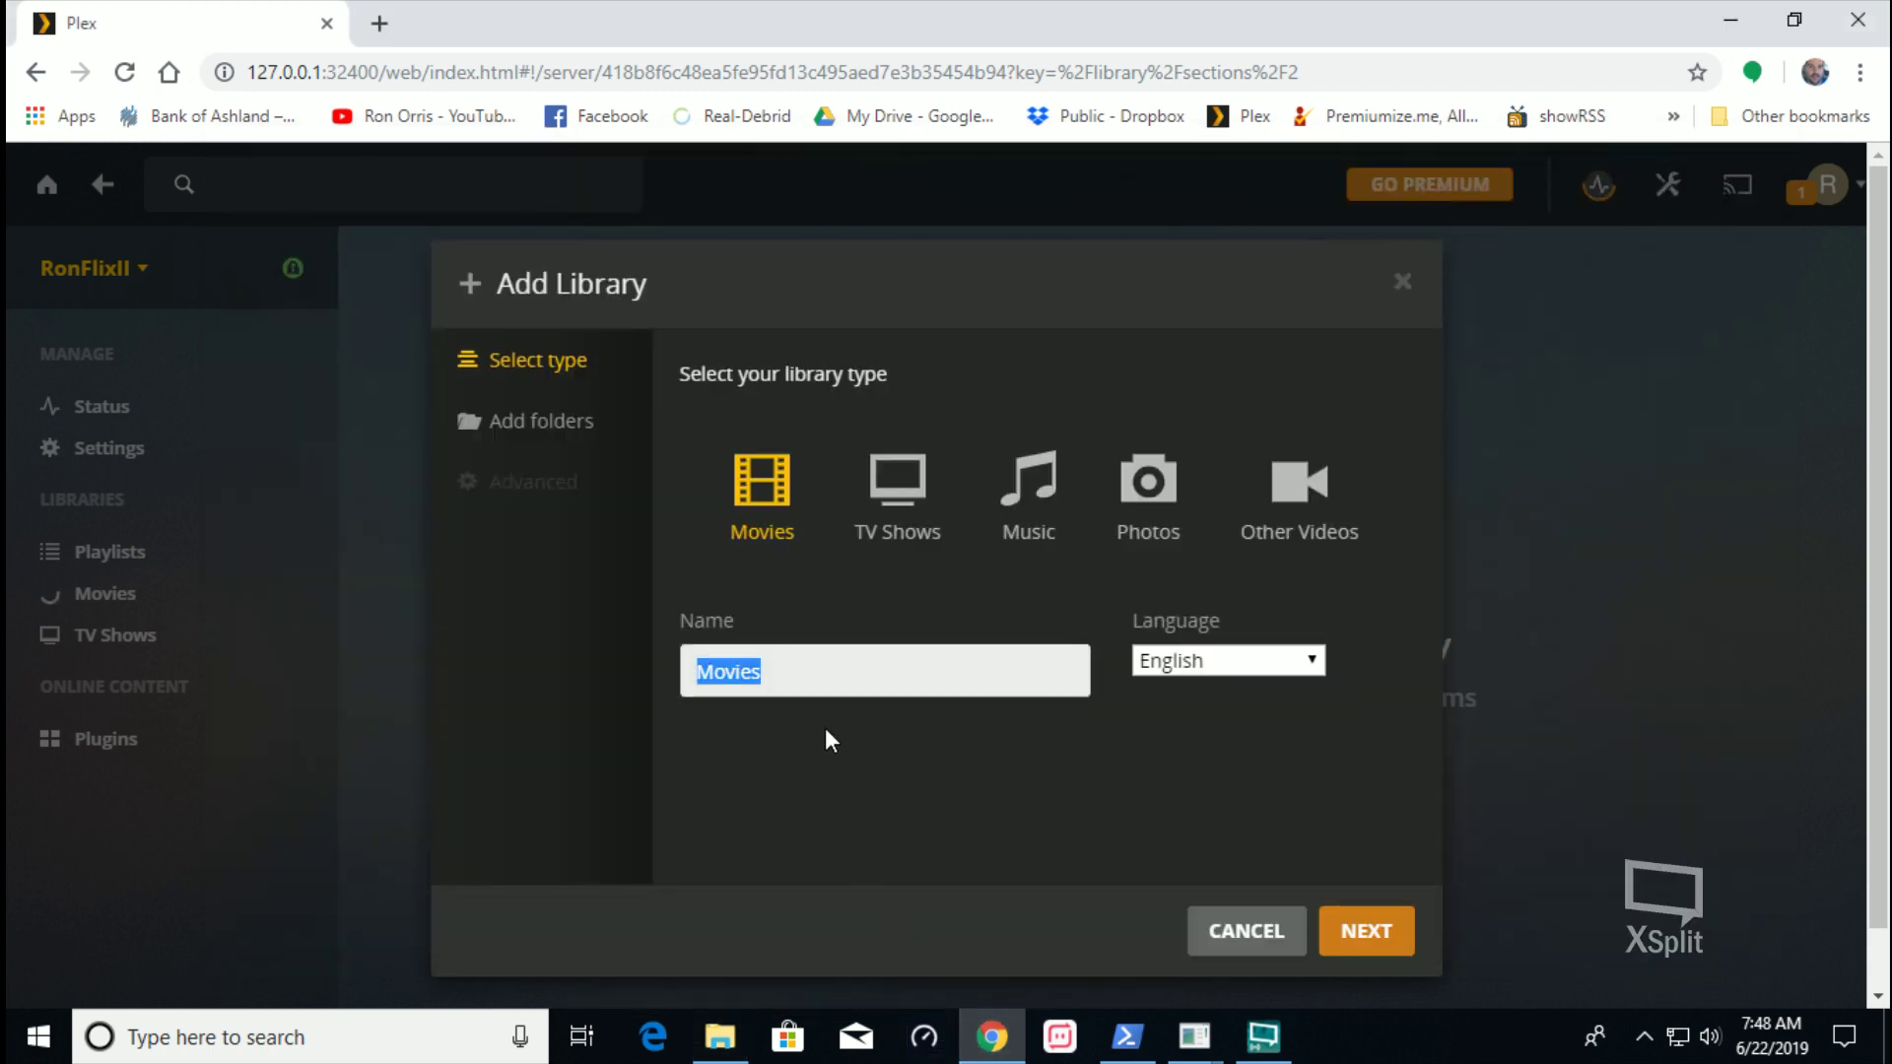
pyautogui.write('4')
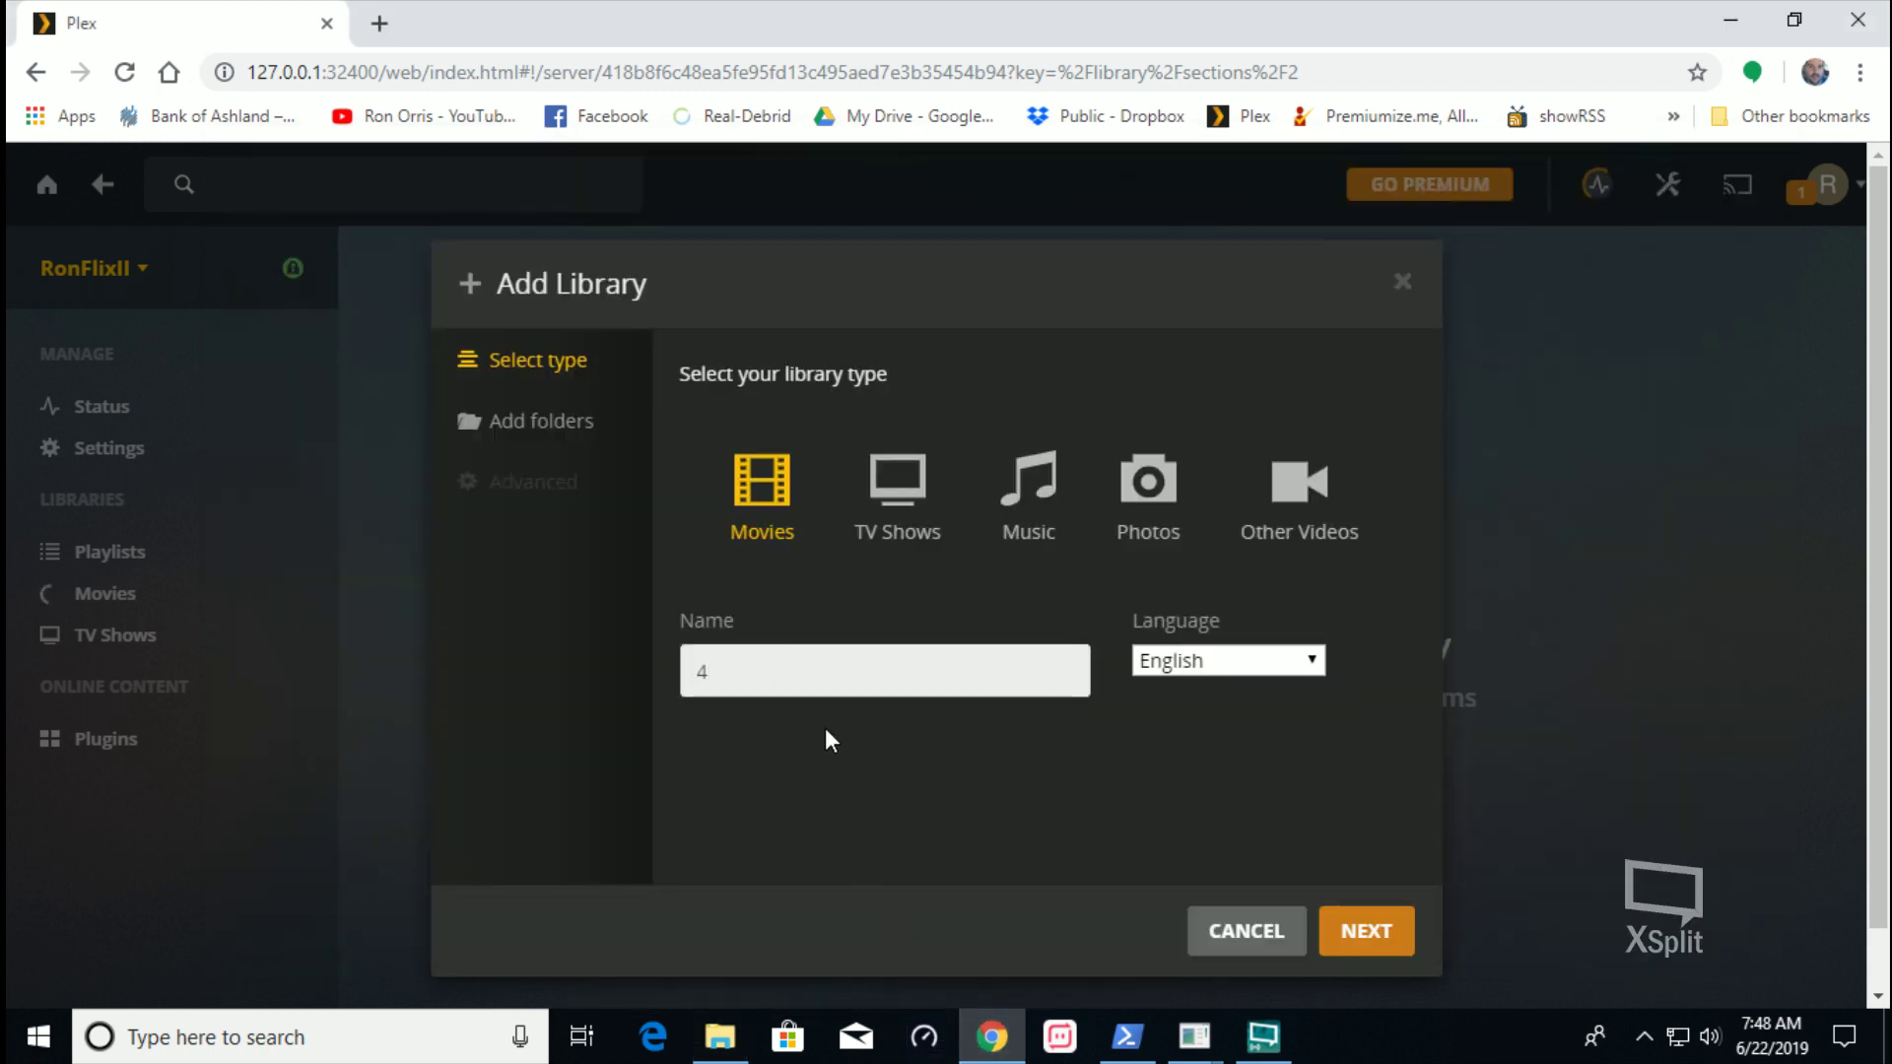
pyautogui.write('K Movies')
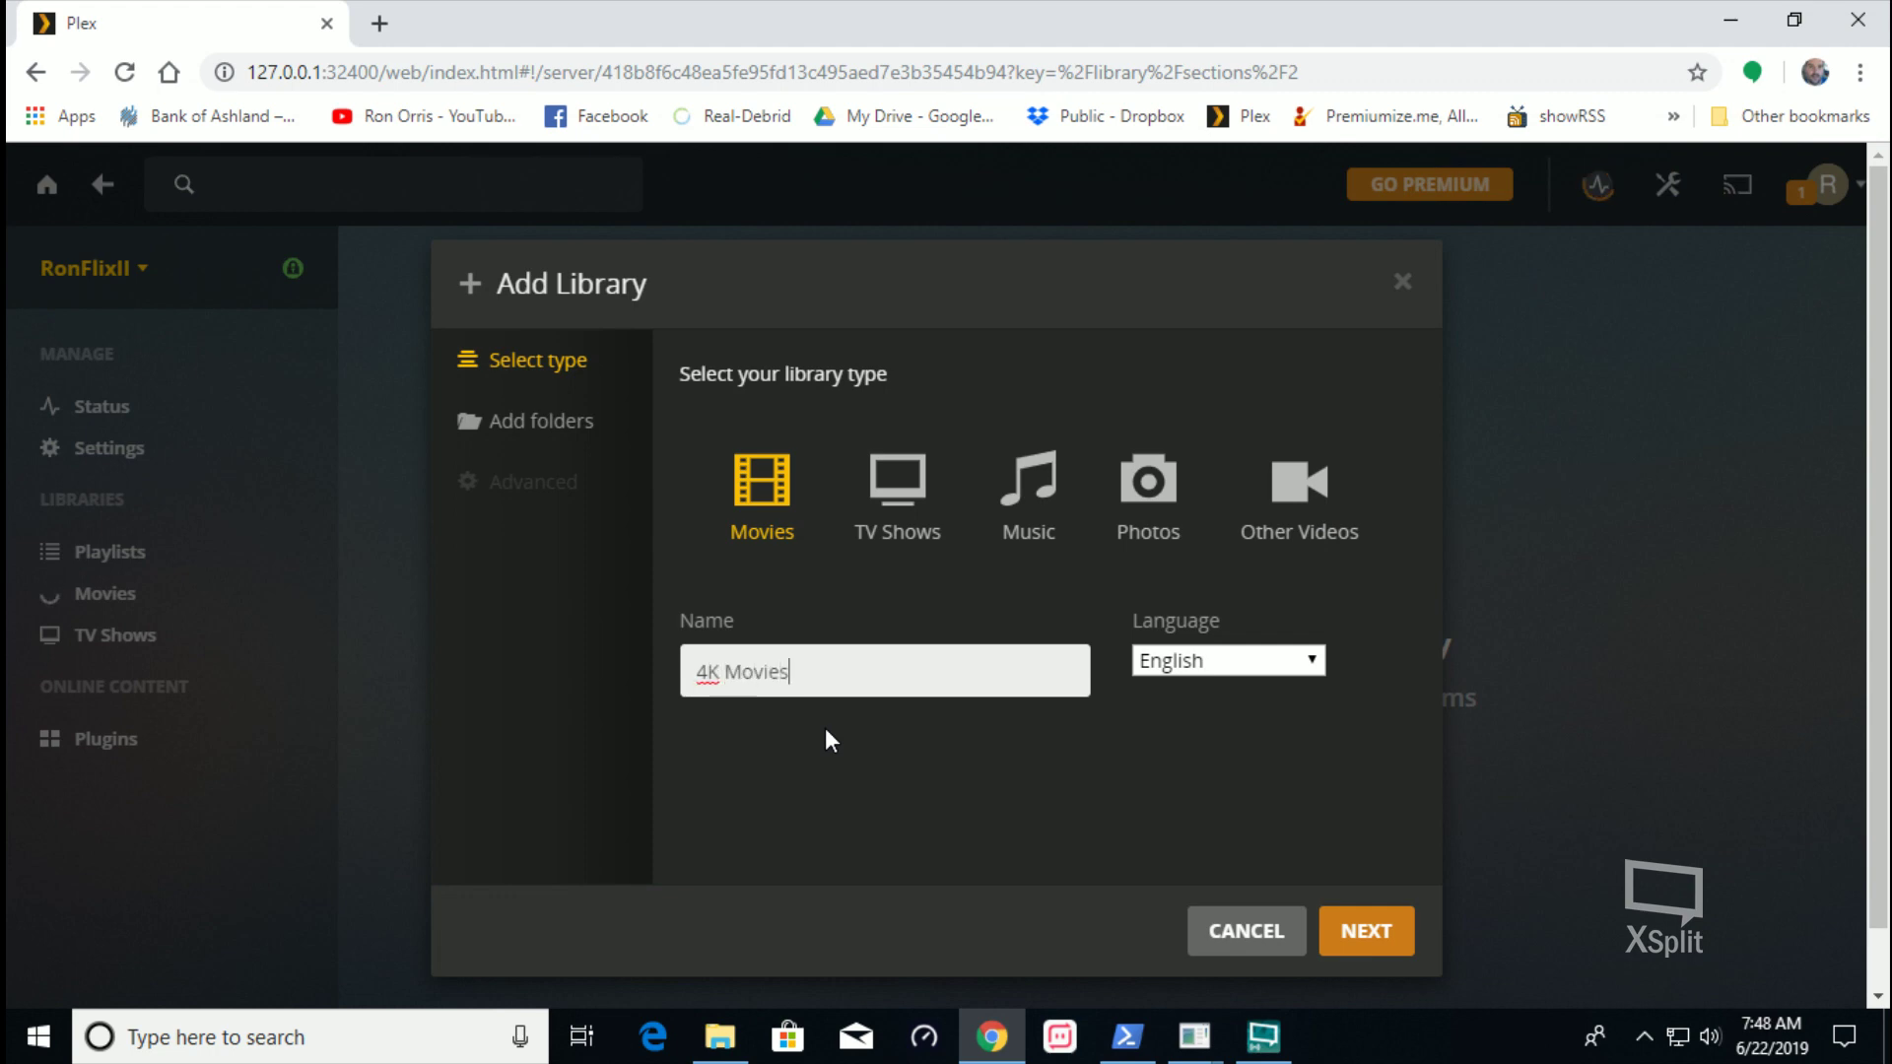
pyautogui.click(1370, 933)
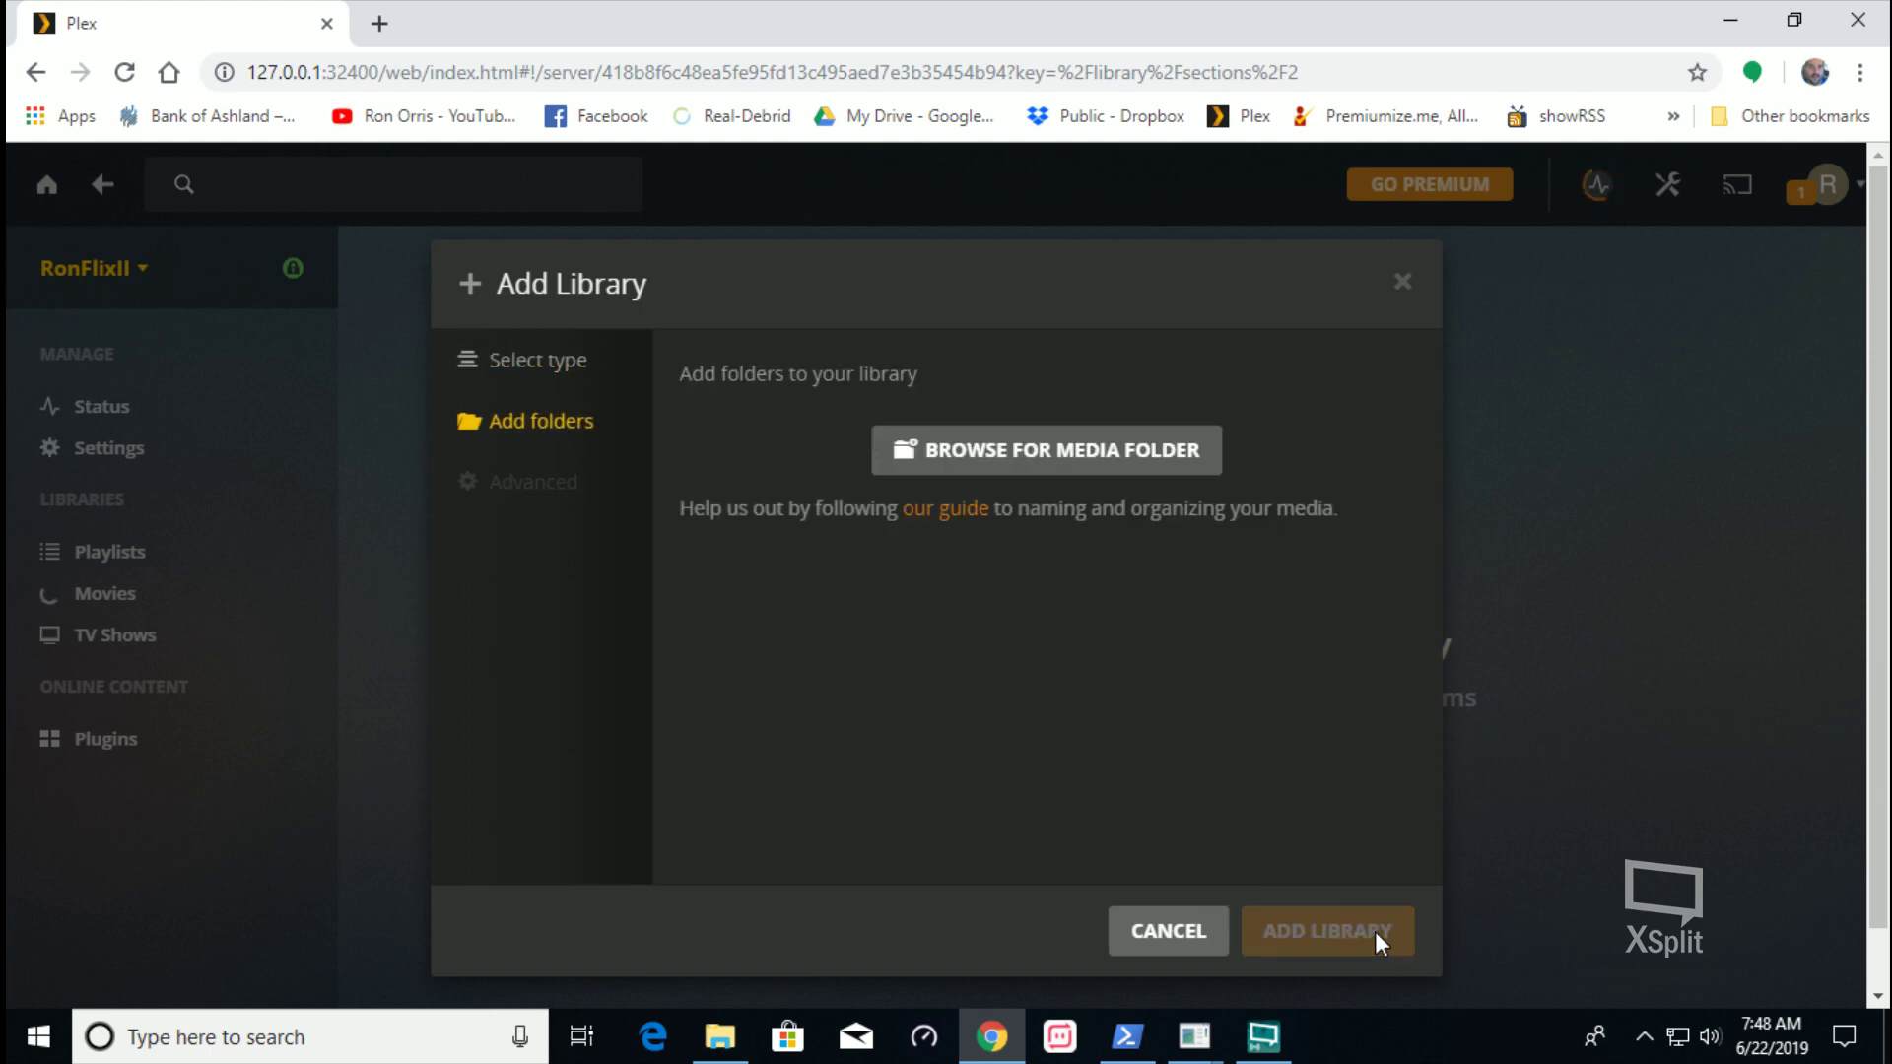
# Point the library at D:\Movies\4K Movies and create it
pyautogui.click(1095, 463)
pyautogui.click(674, 557)
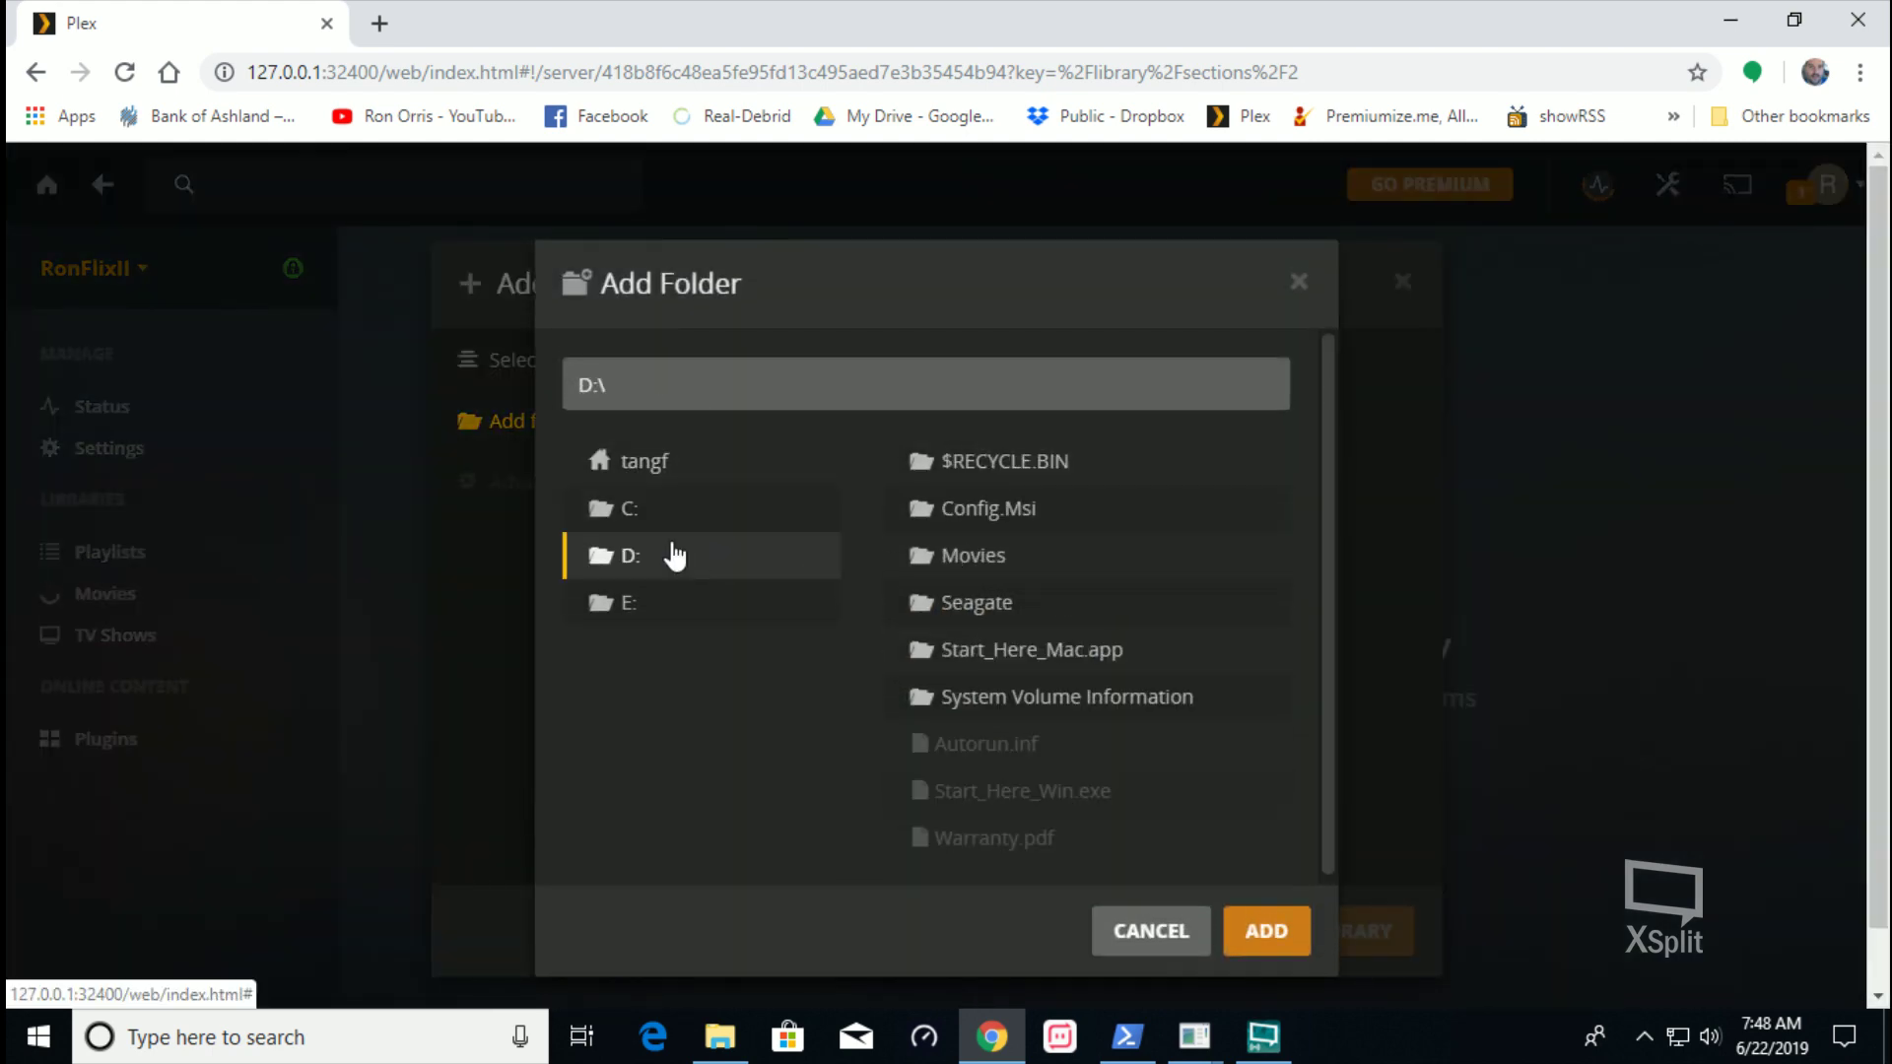
pyautogui.click(899, 555)
pyautogui.click(928, 557)
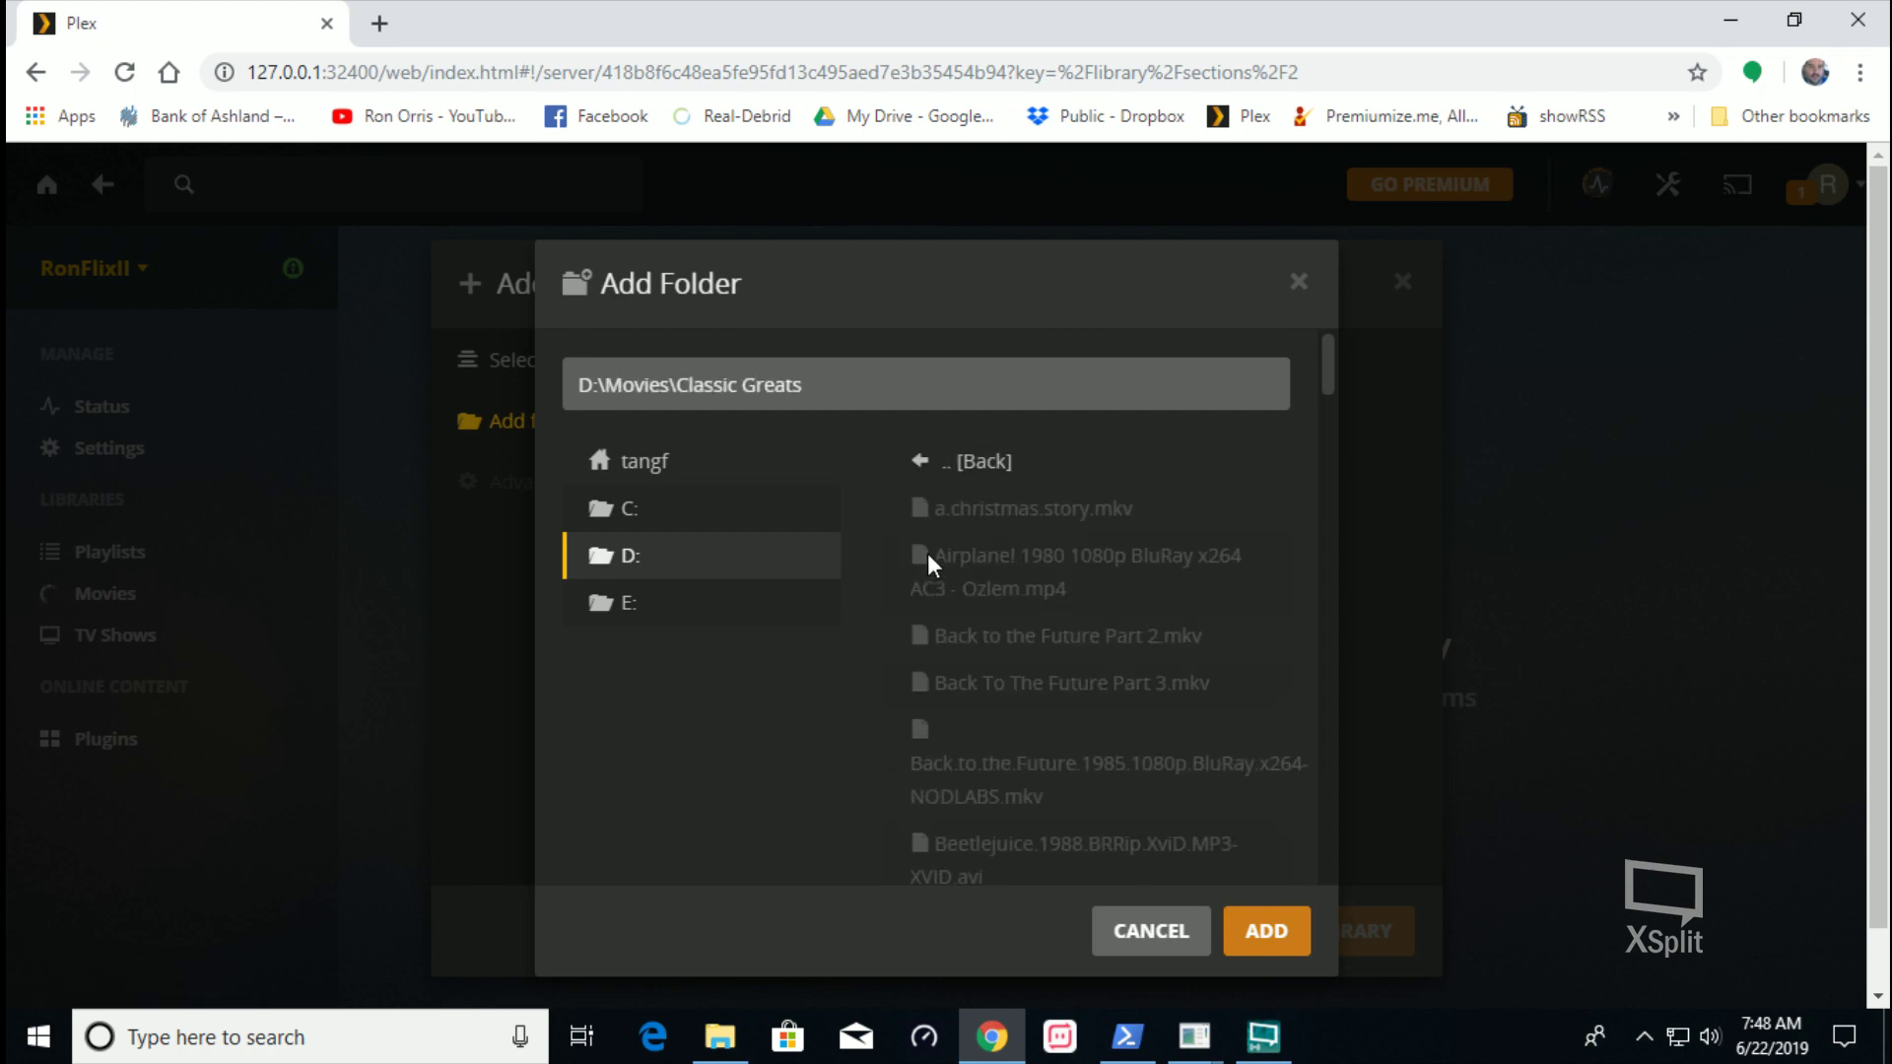
pyautogui.click(930, 486)
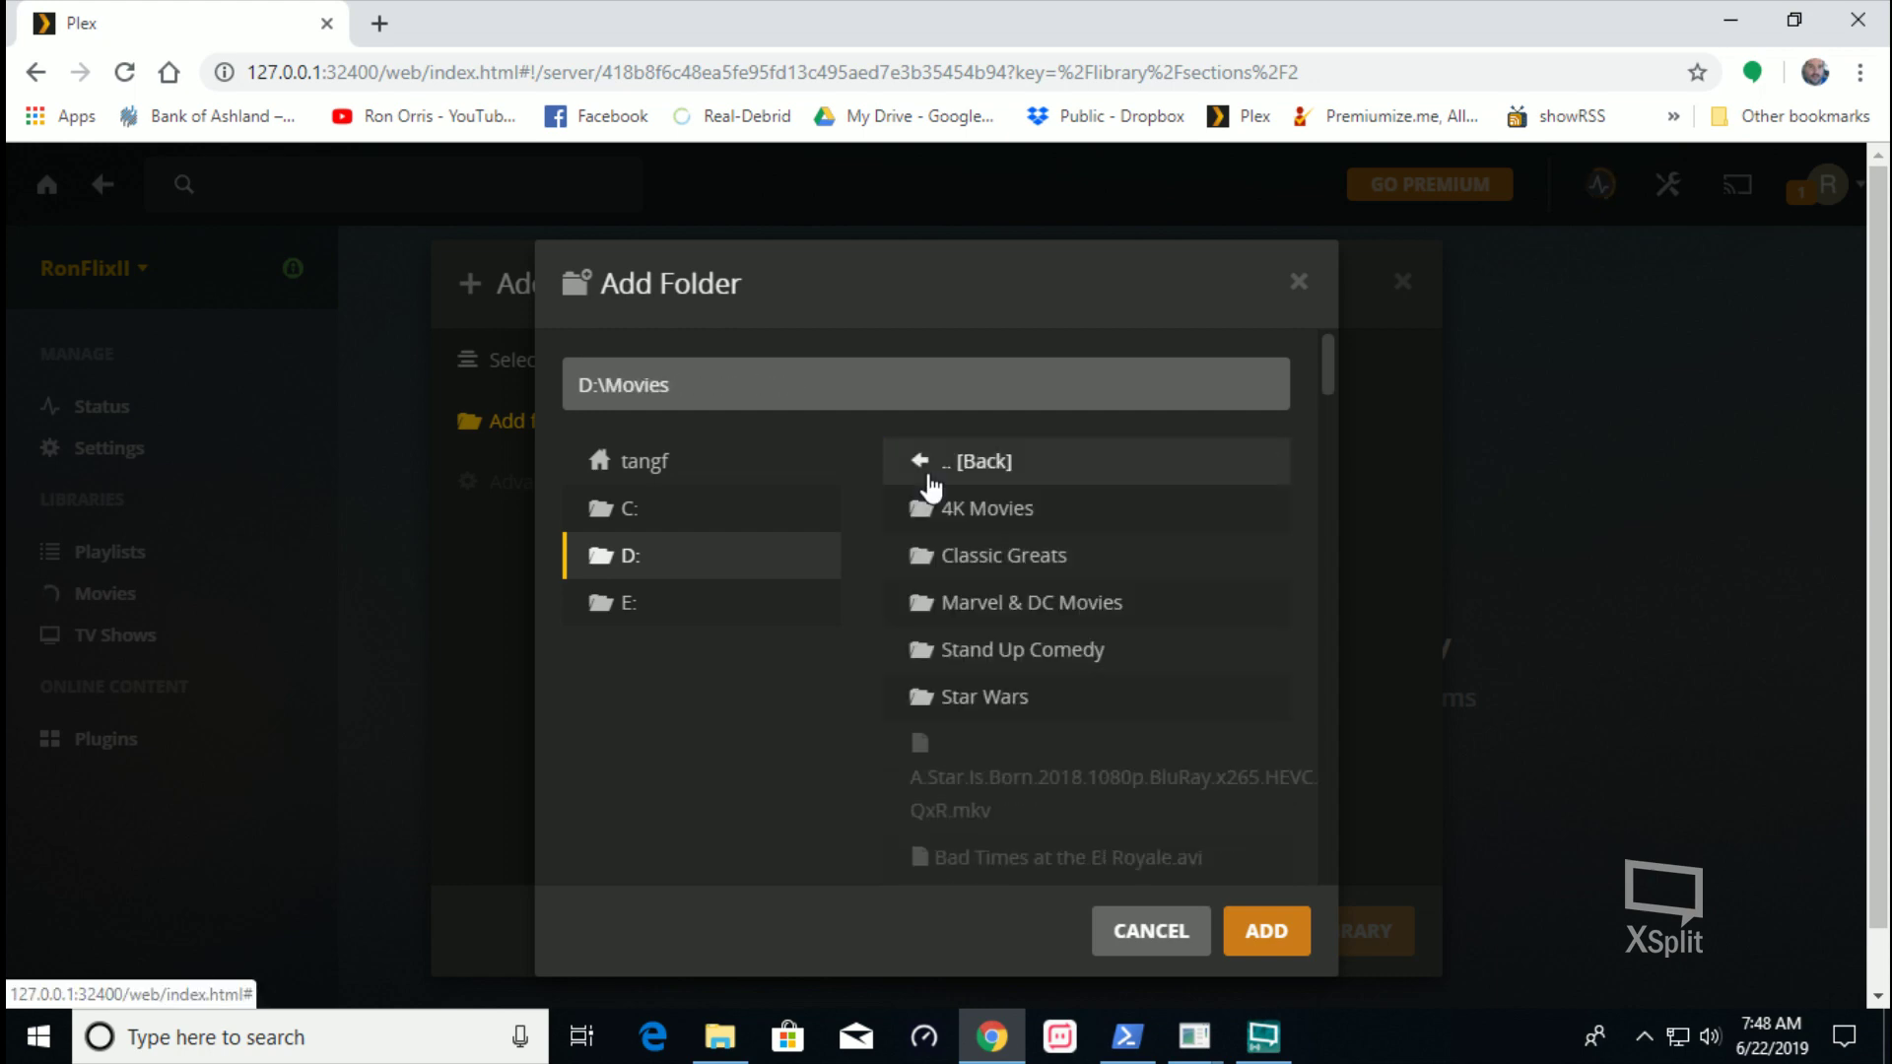
pyautogui.click(934, 503)
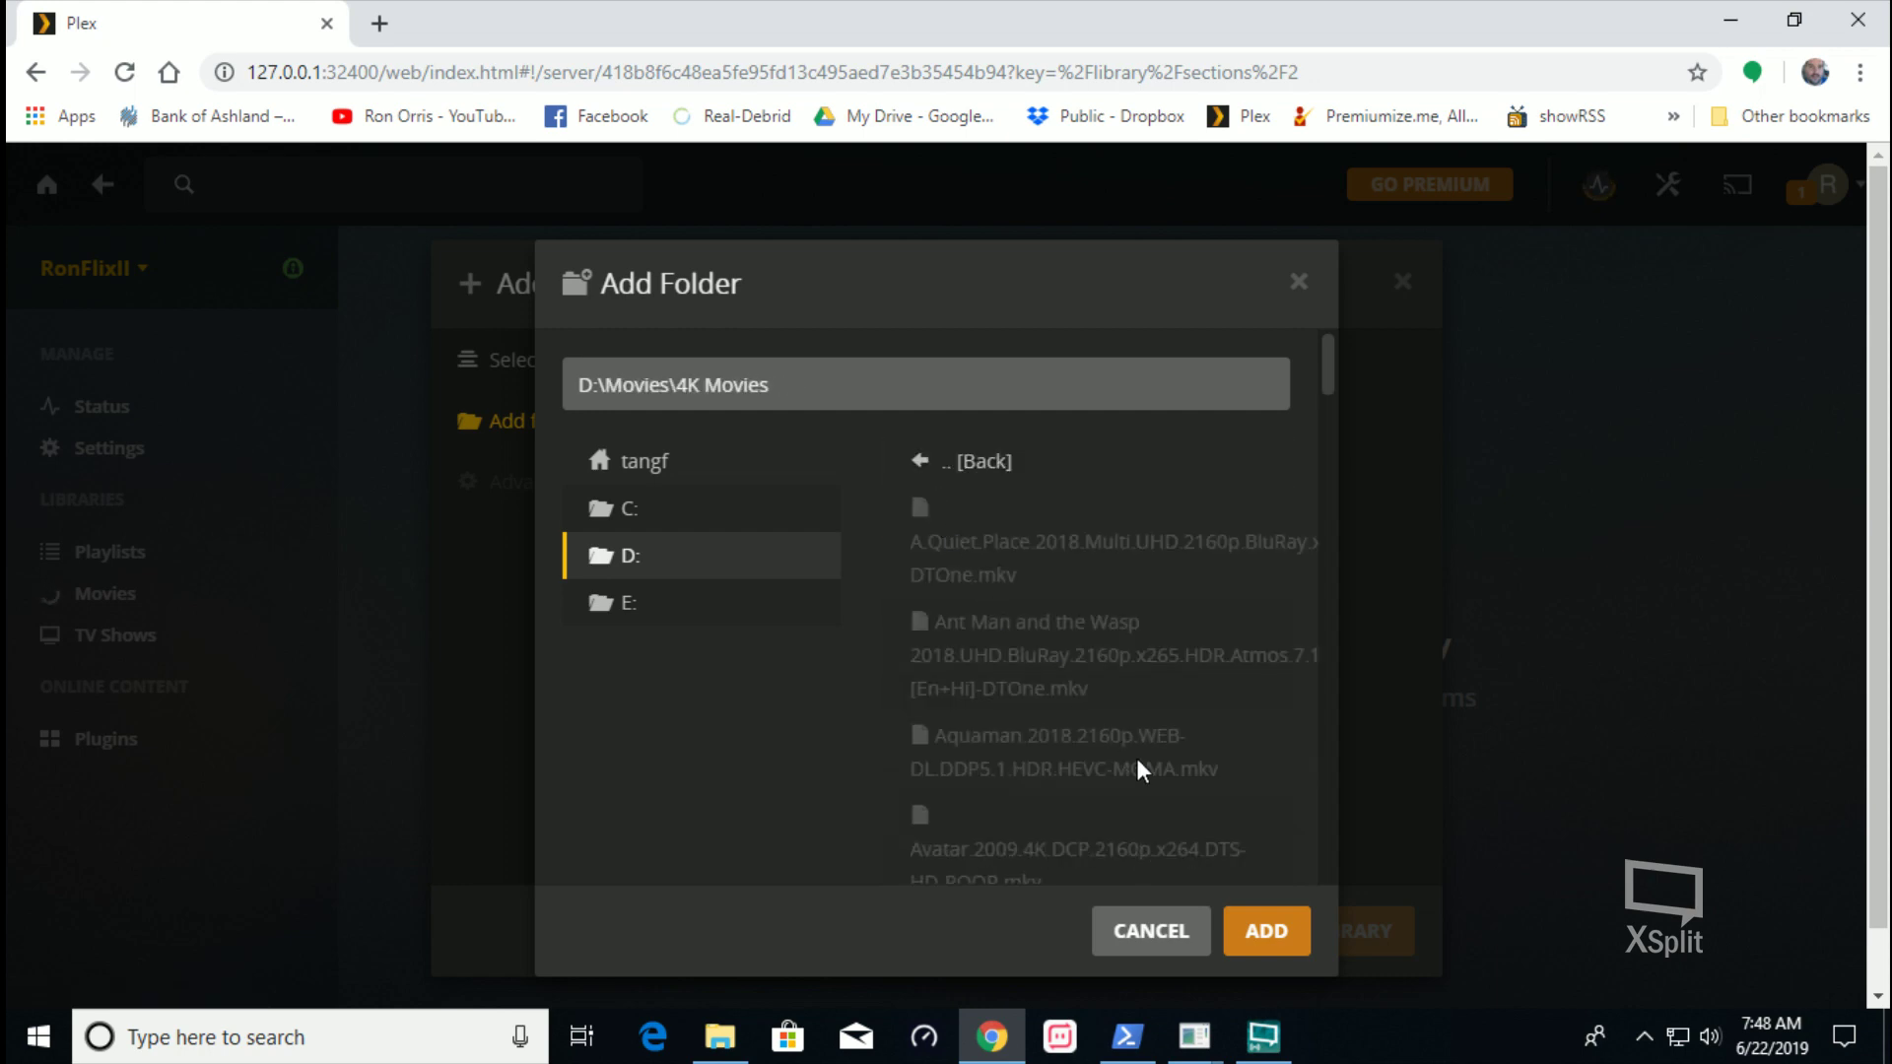
pyautogui.click(1273, 931)
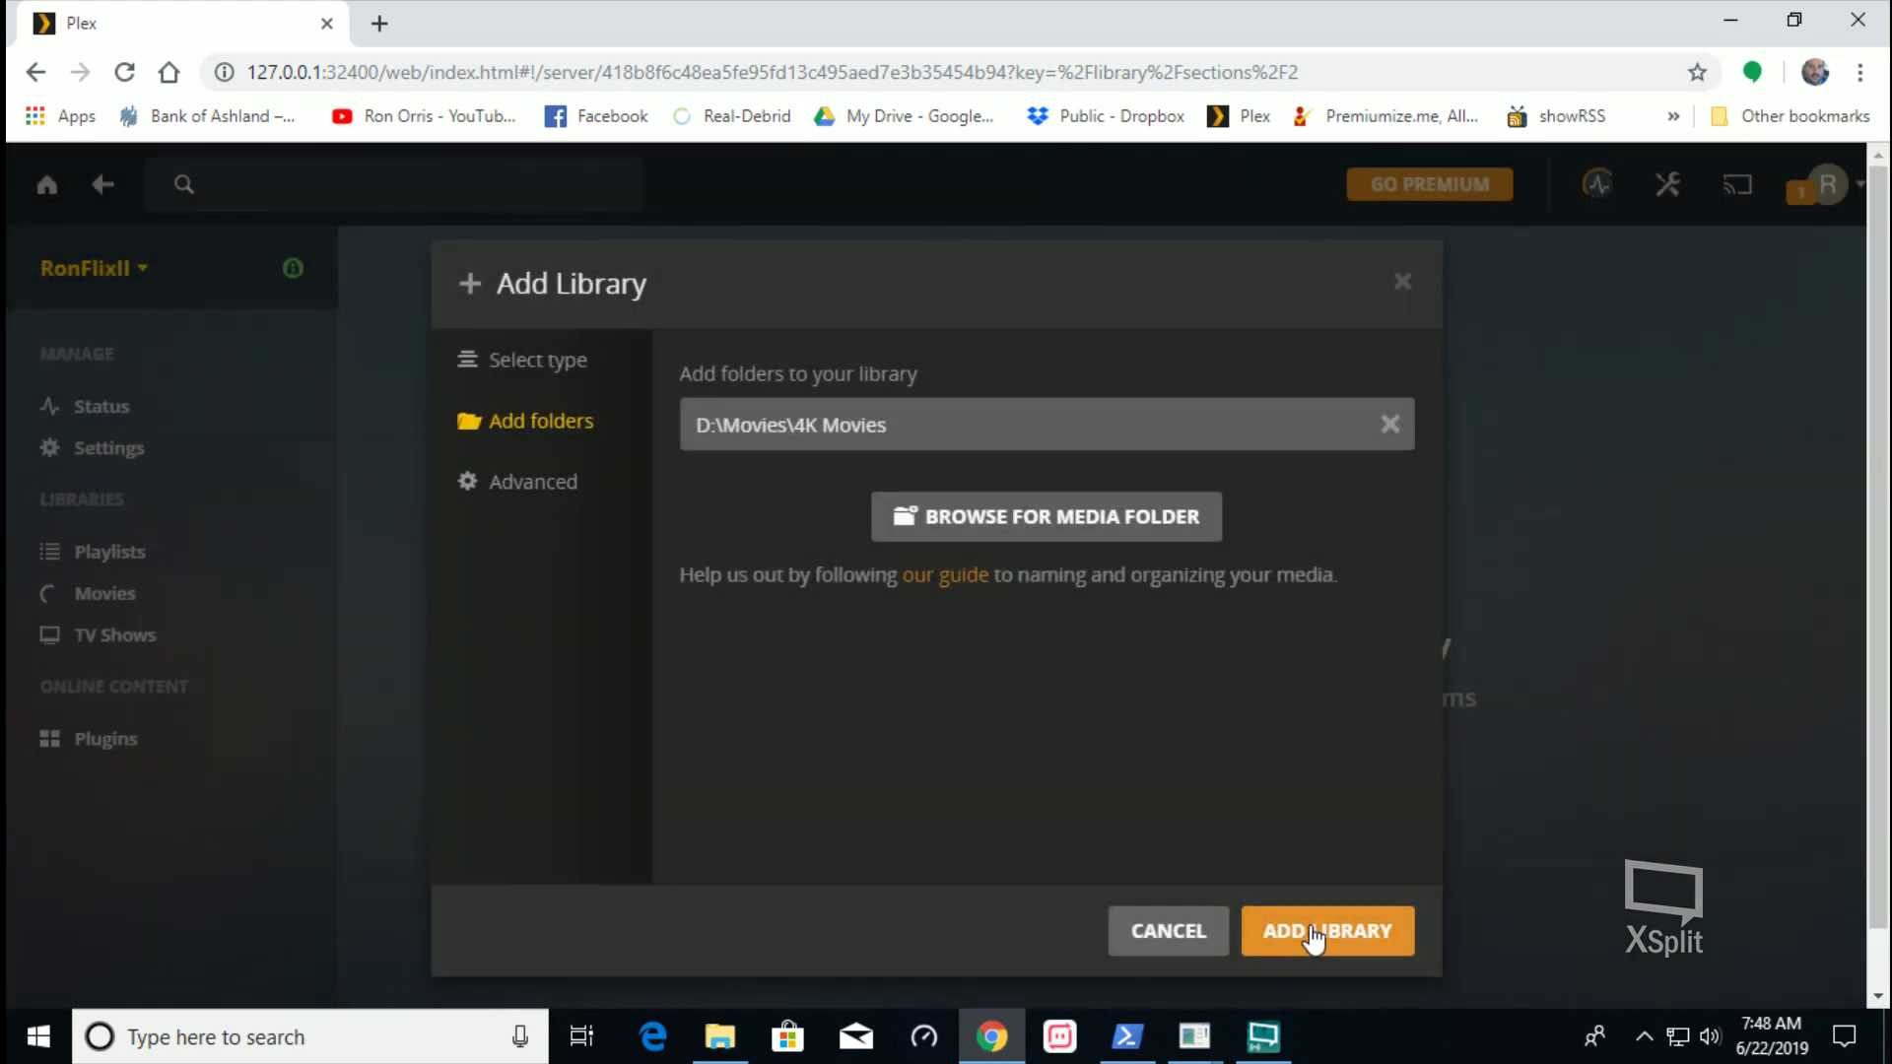
pyautogui.click(1315, 934)
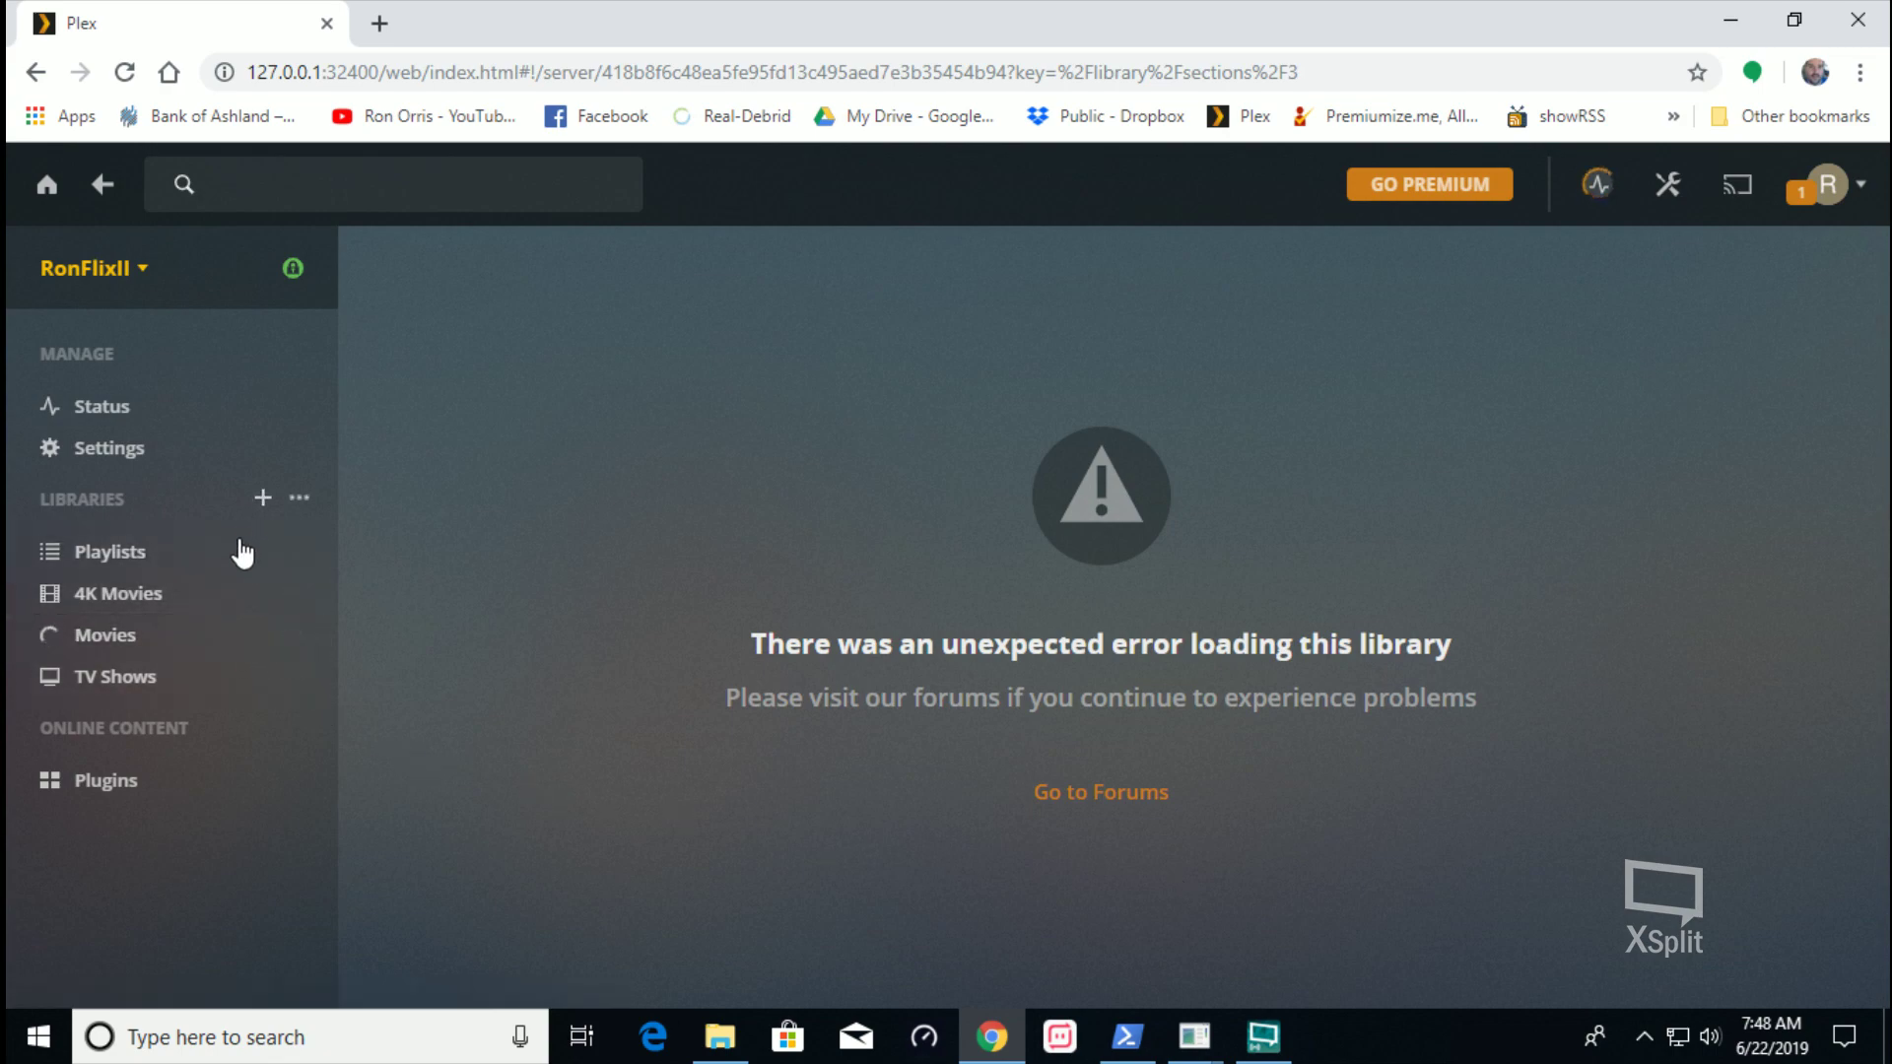
# Start a new Movies-type library and name it 'Classic Greats'
pyautogui.click(67, 646)
pyautogui.click(262, 499)
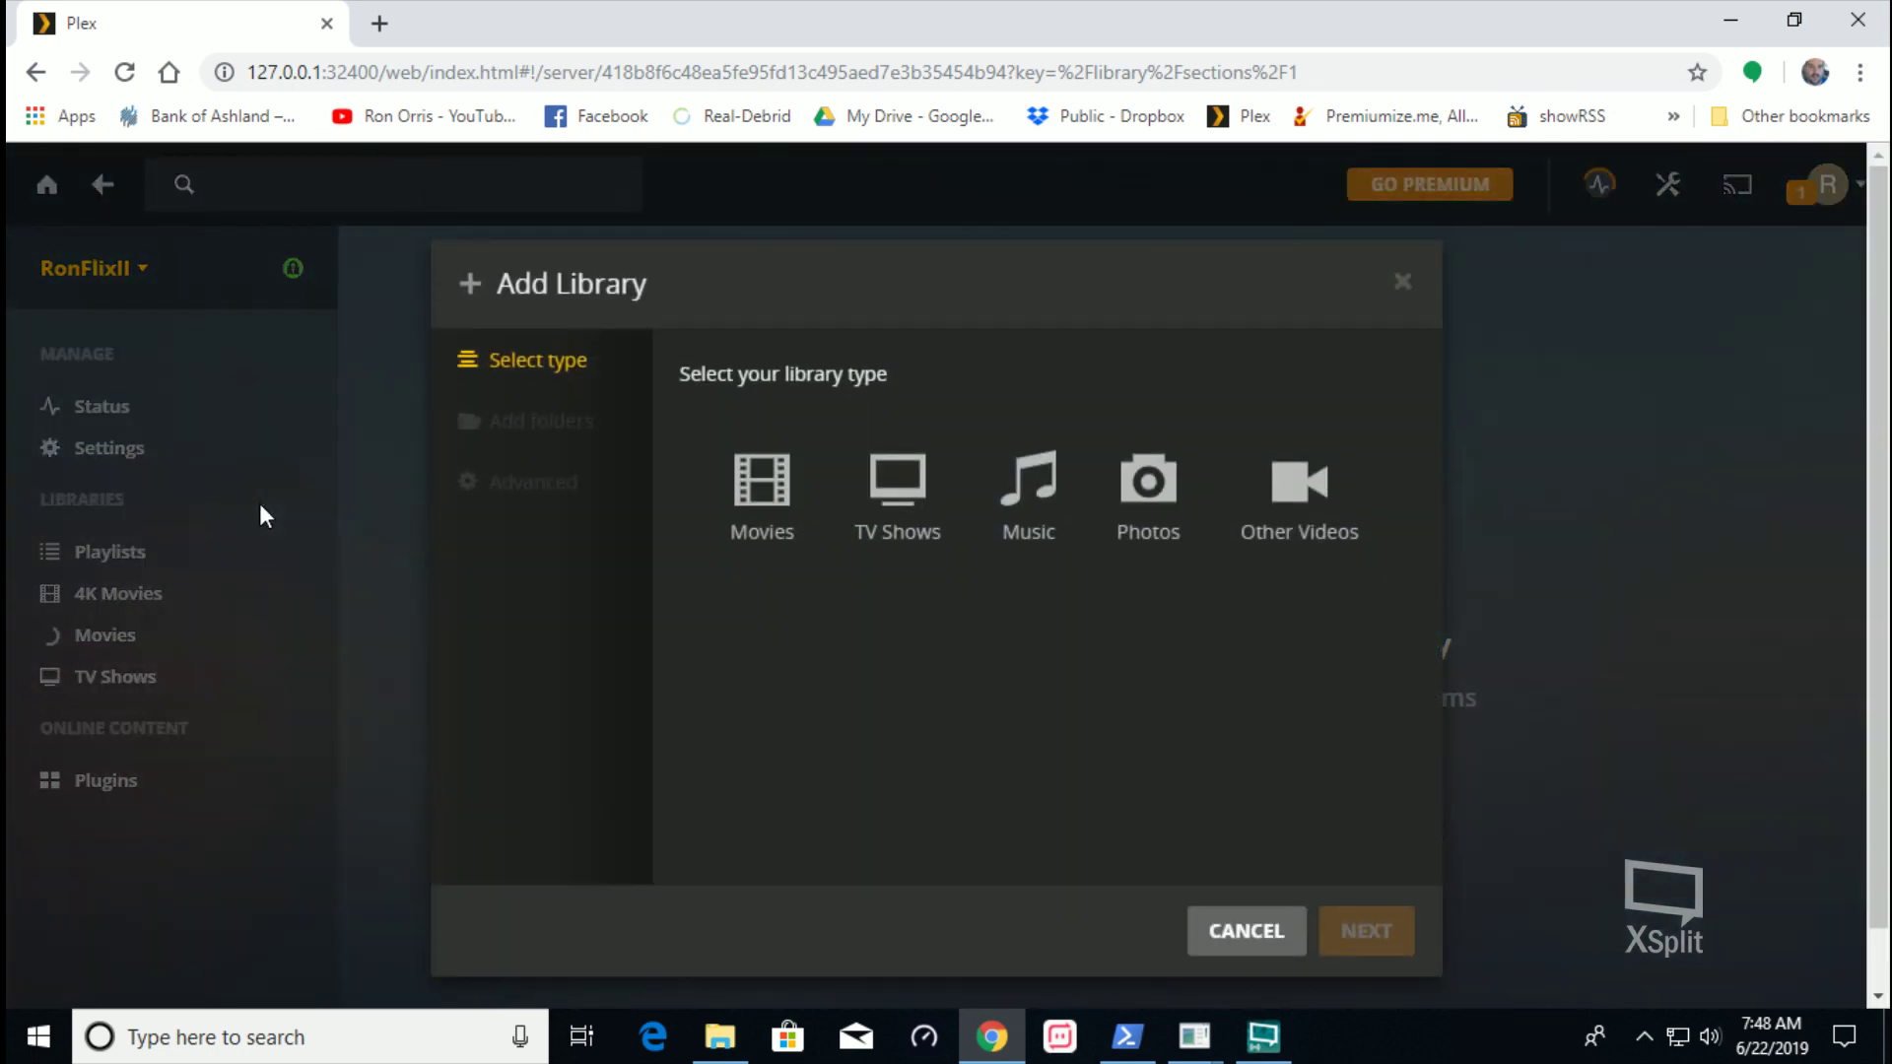
pyautogui.click(741, 521)
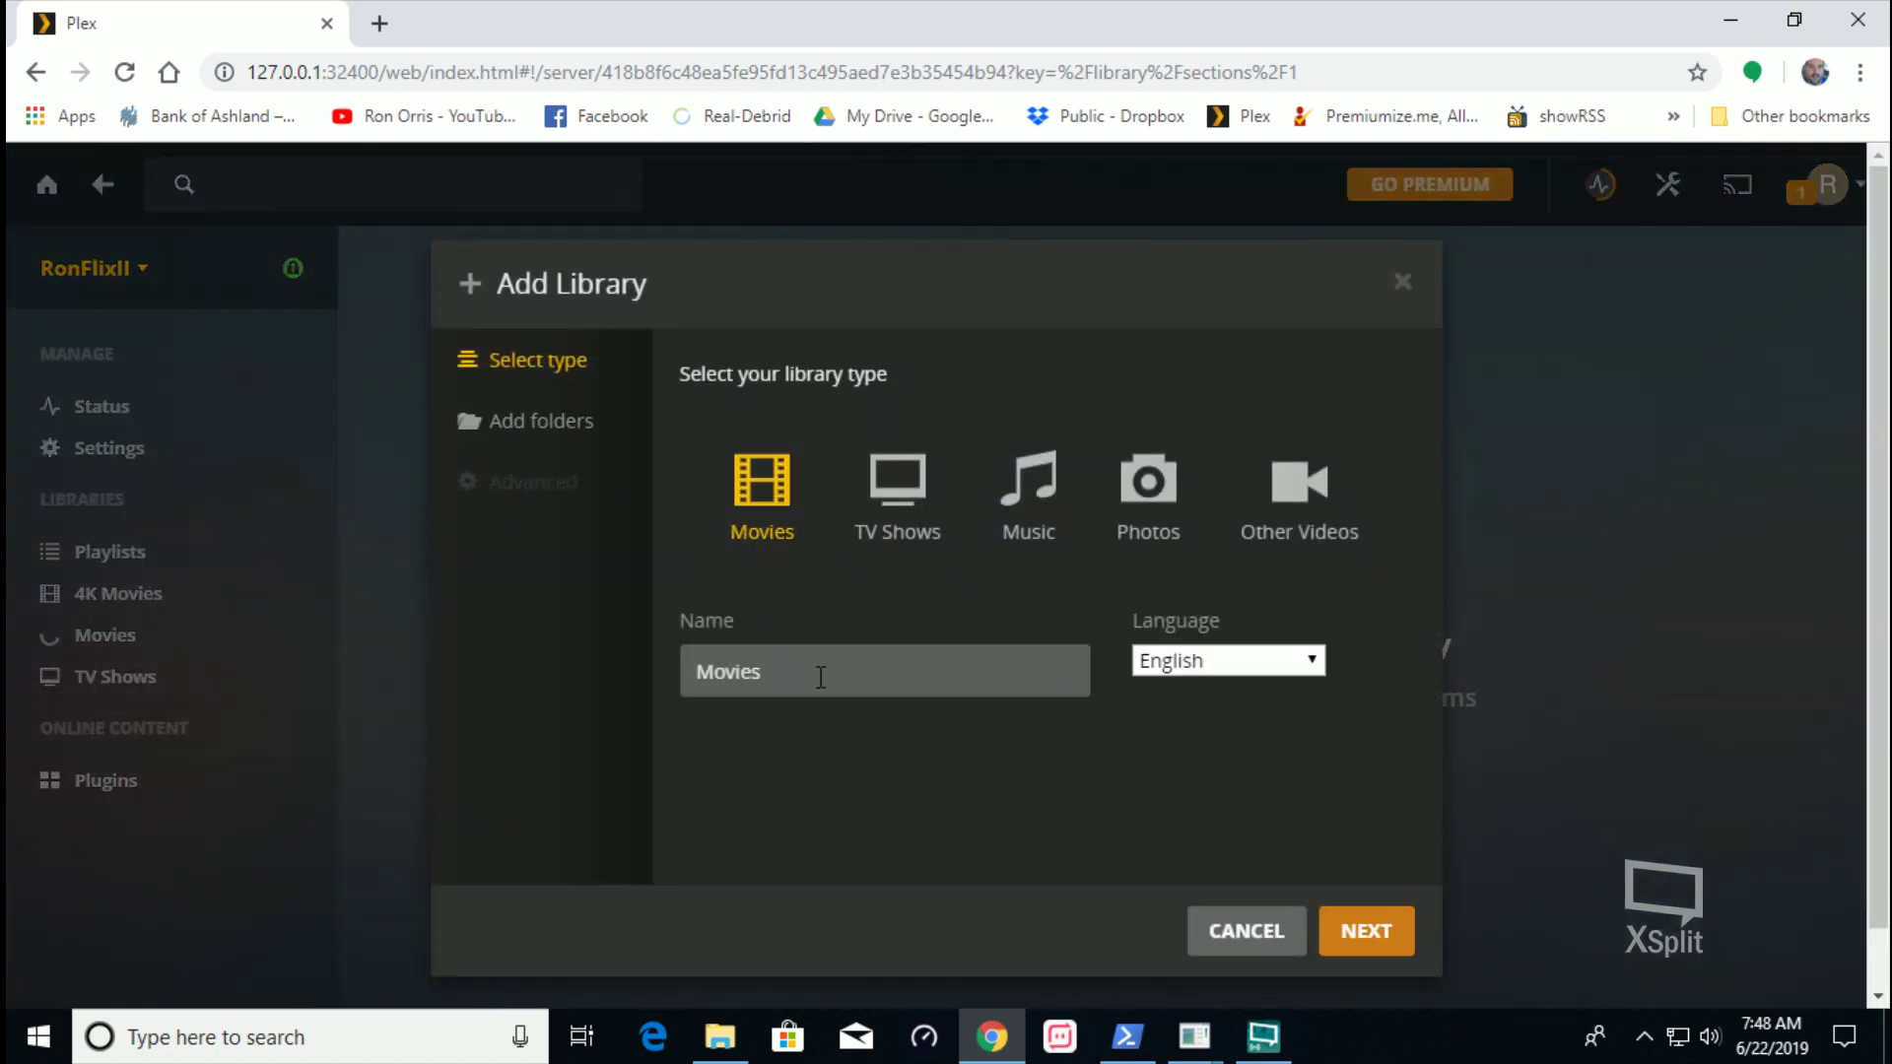
pyautogui.click(821, 676)
pyautogui.doubleClick(822, 675)
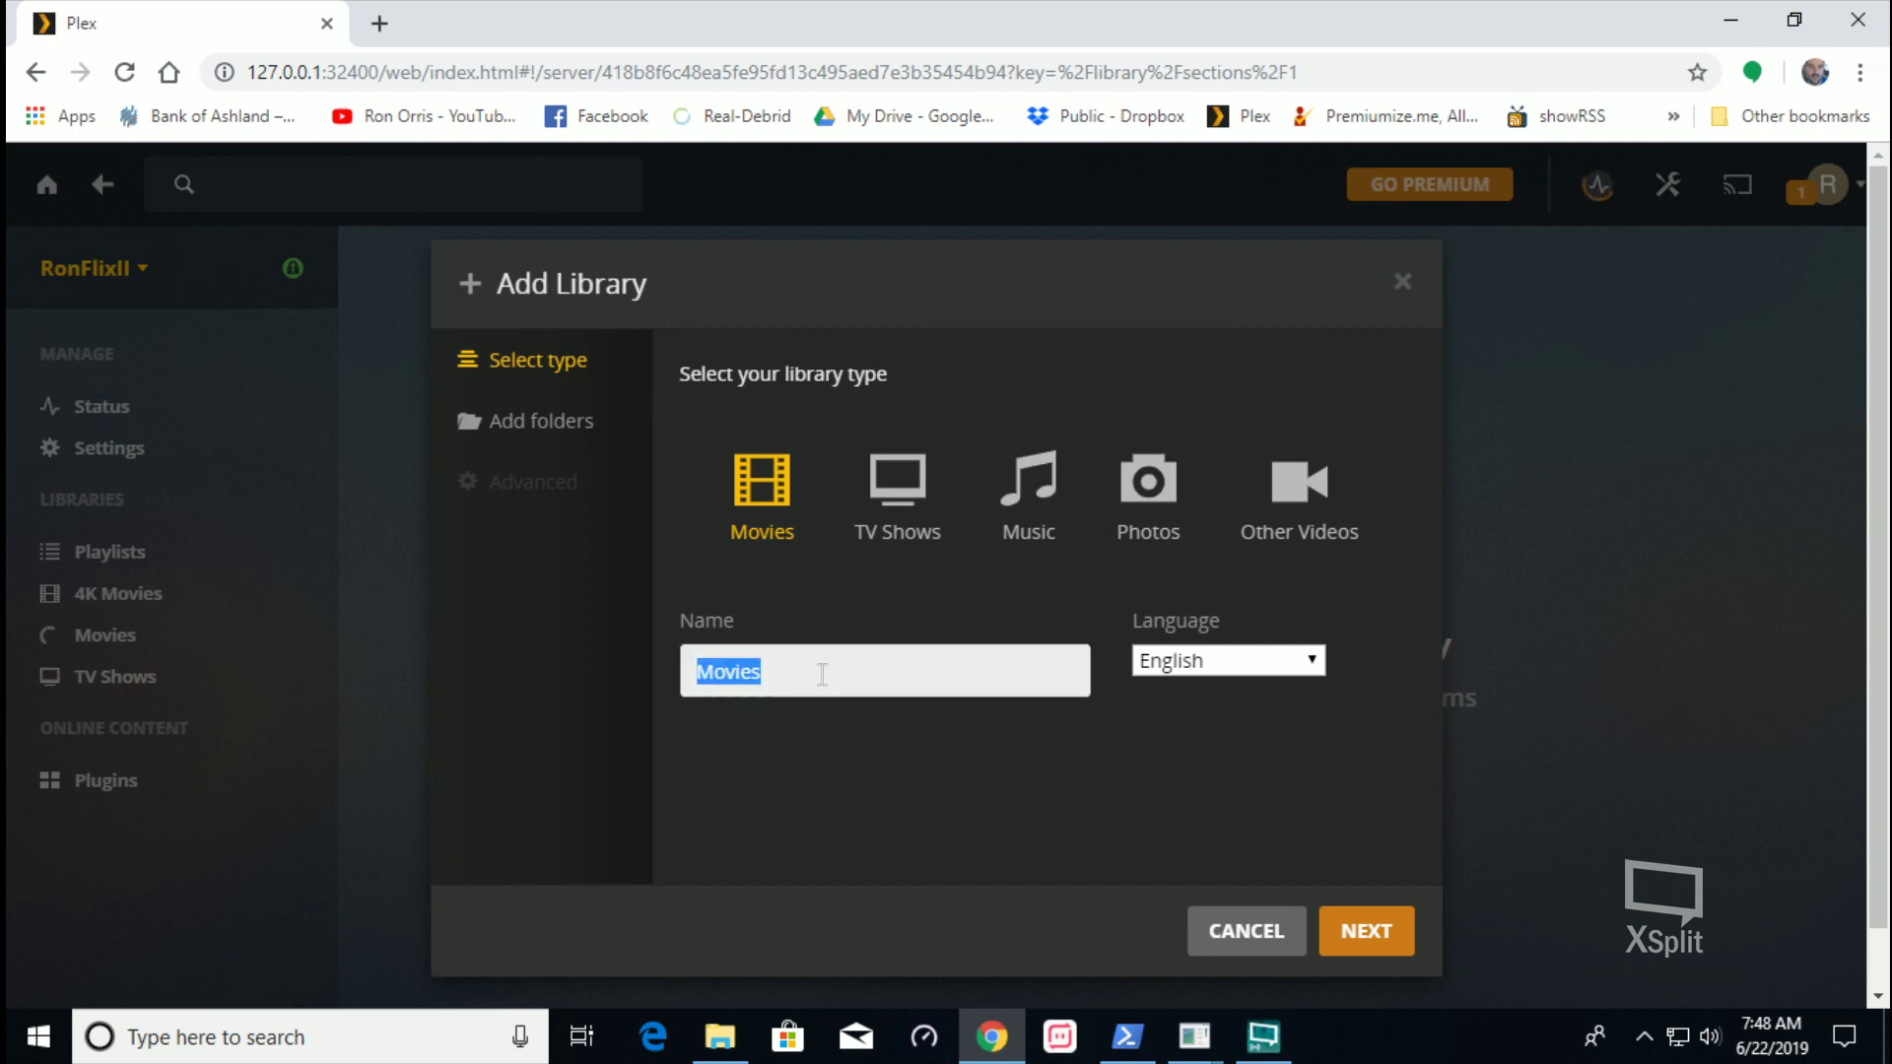
pyautogui.click(720, 1037)
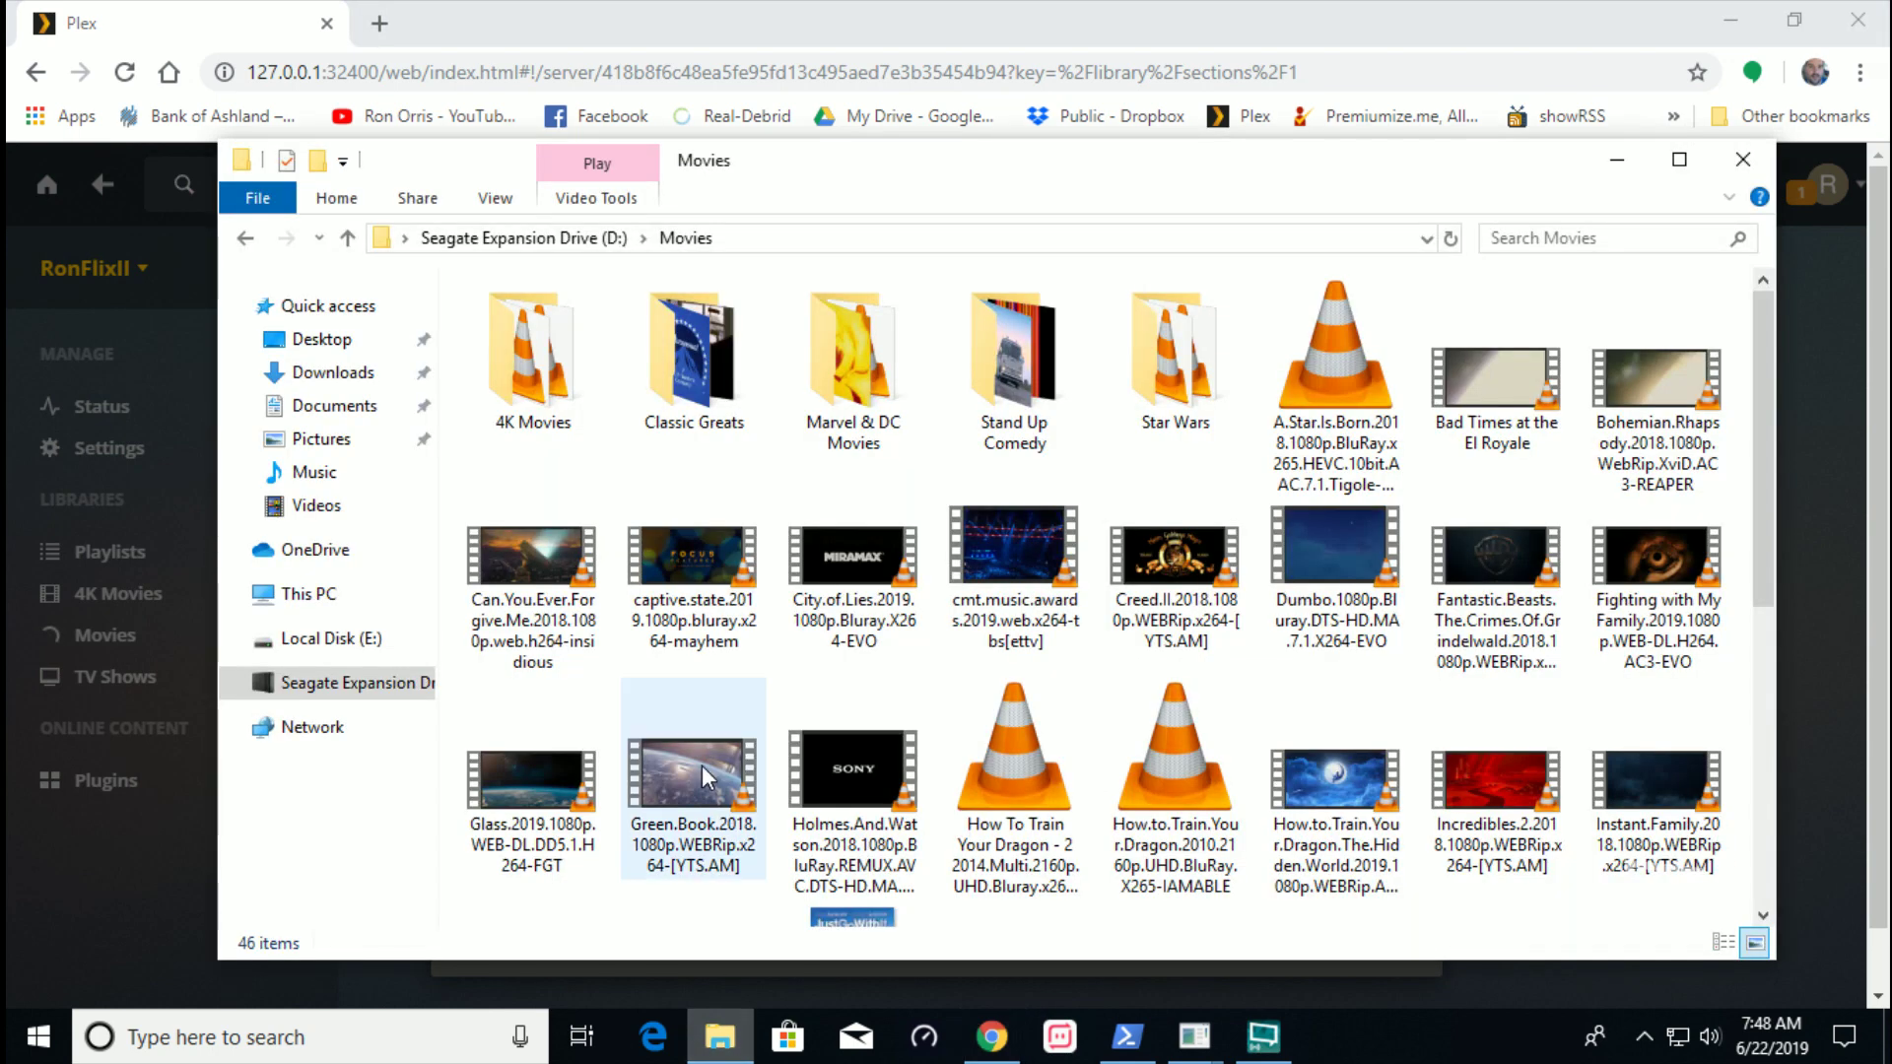
pyautogui.click(736, 1051)
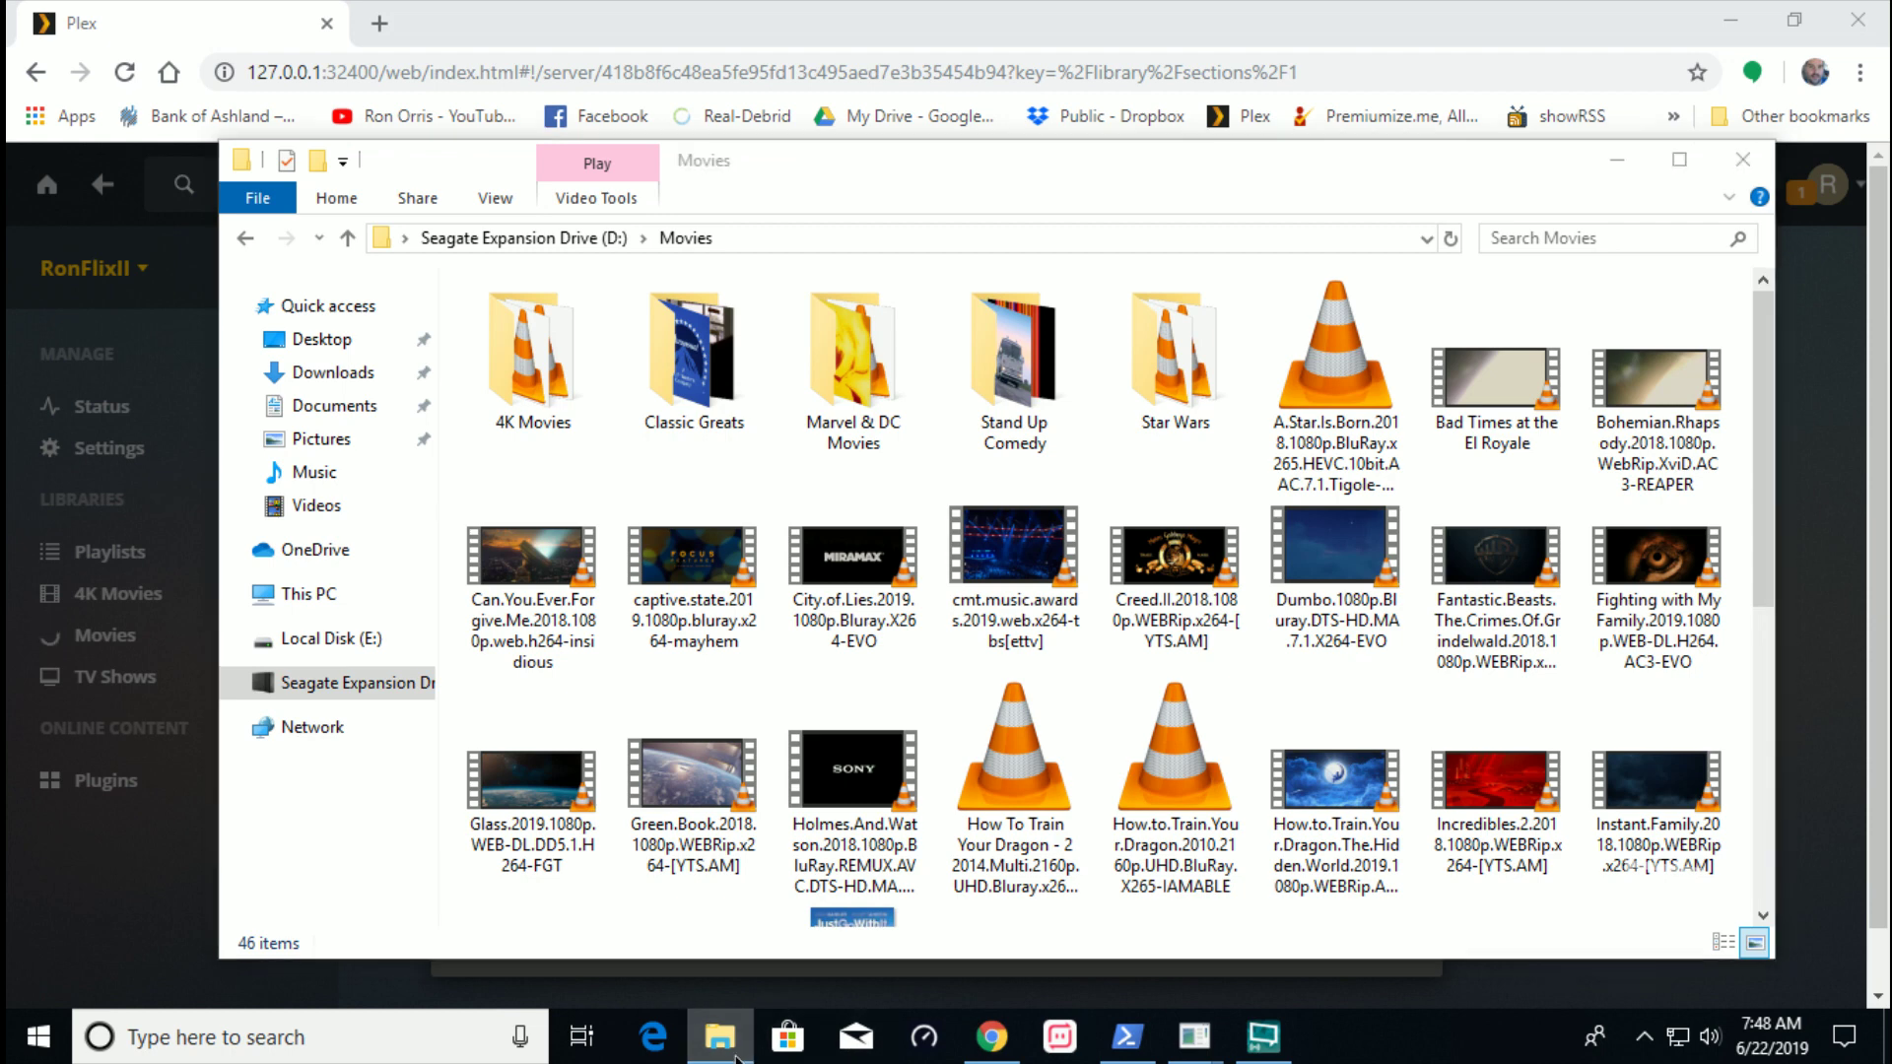
pyautogui.write('C')
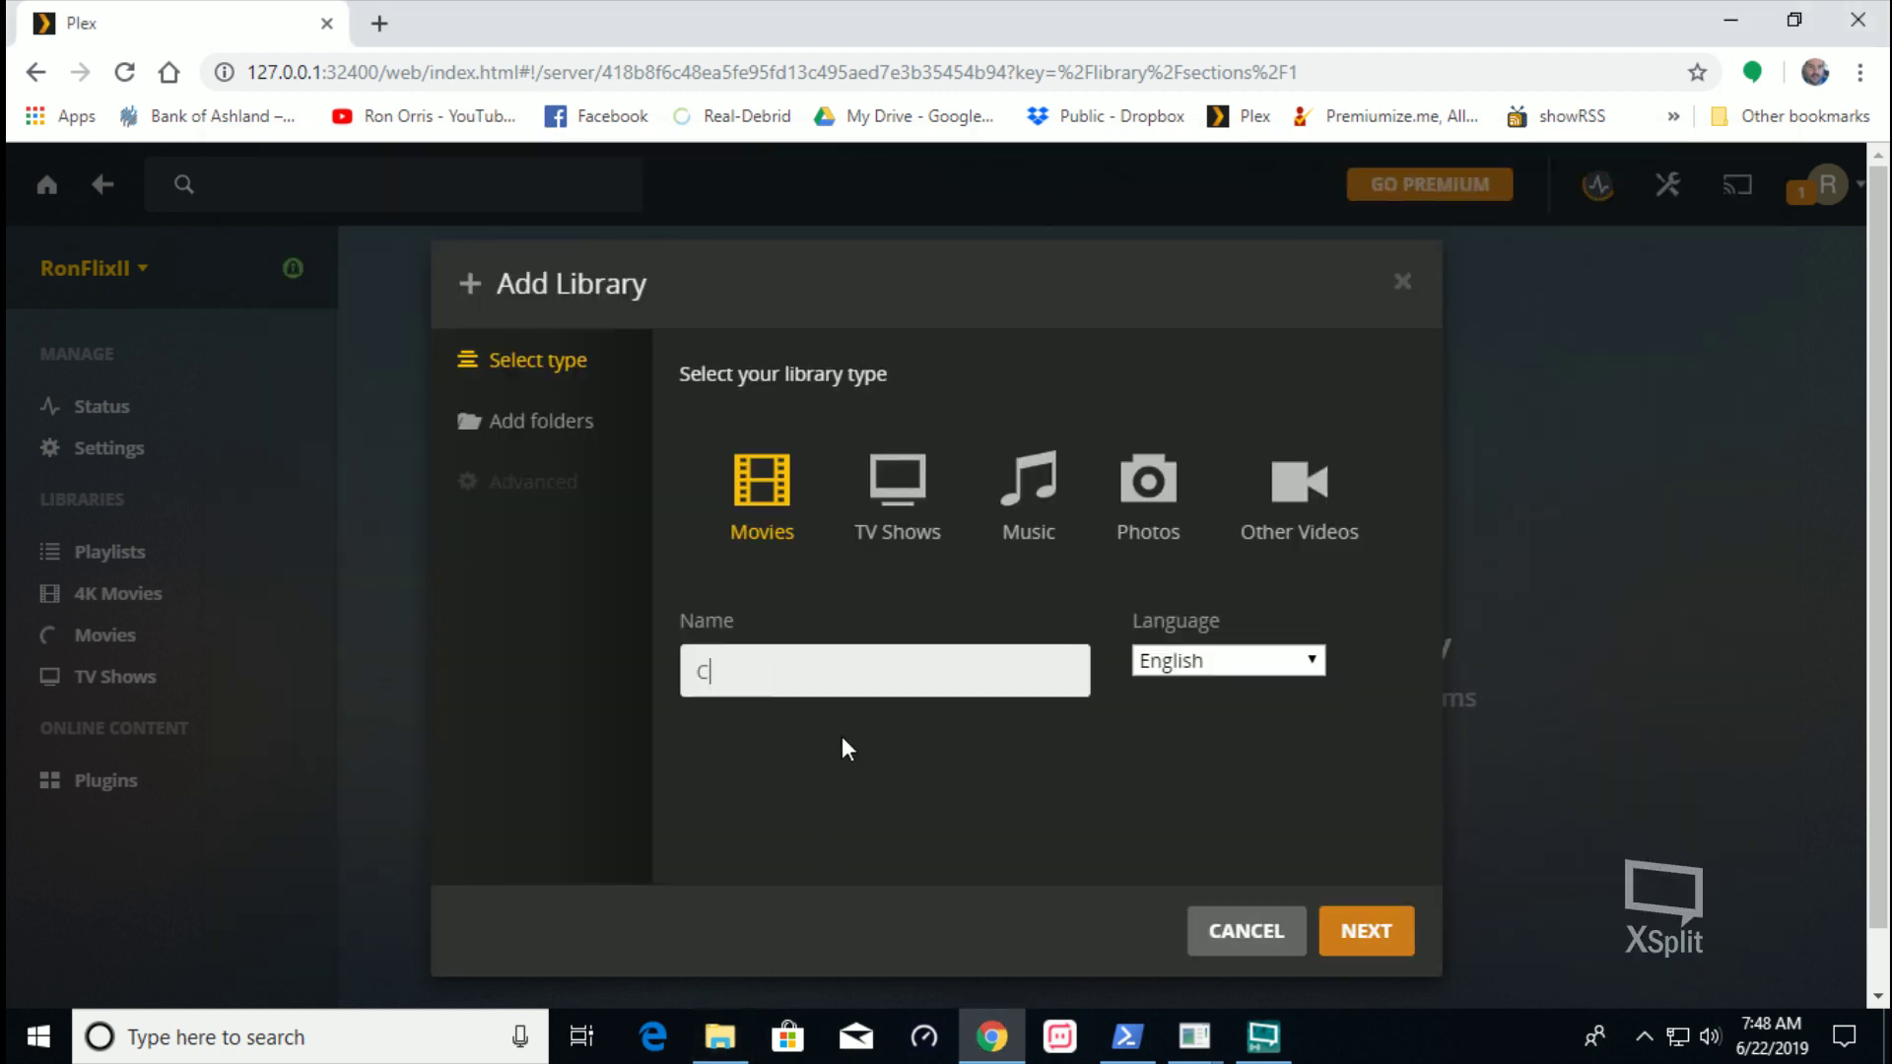
pyautogui.write('lassic Greats')
# Set D:\Movies\Classic Greats as its folder and create the library
pyautogui.click(1375, 926)
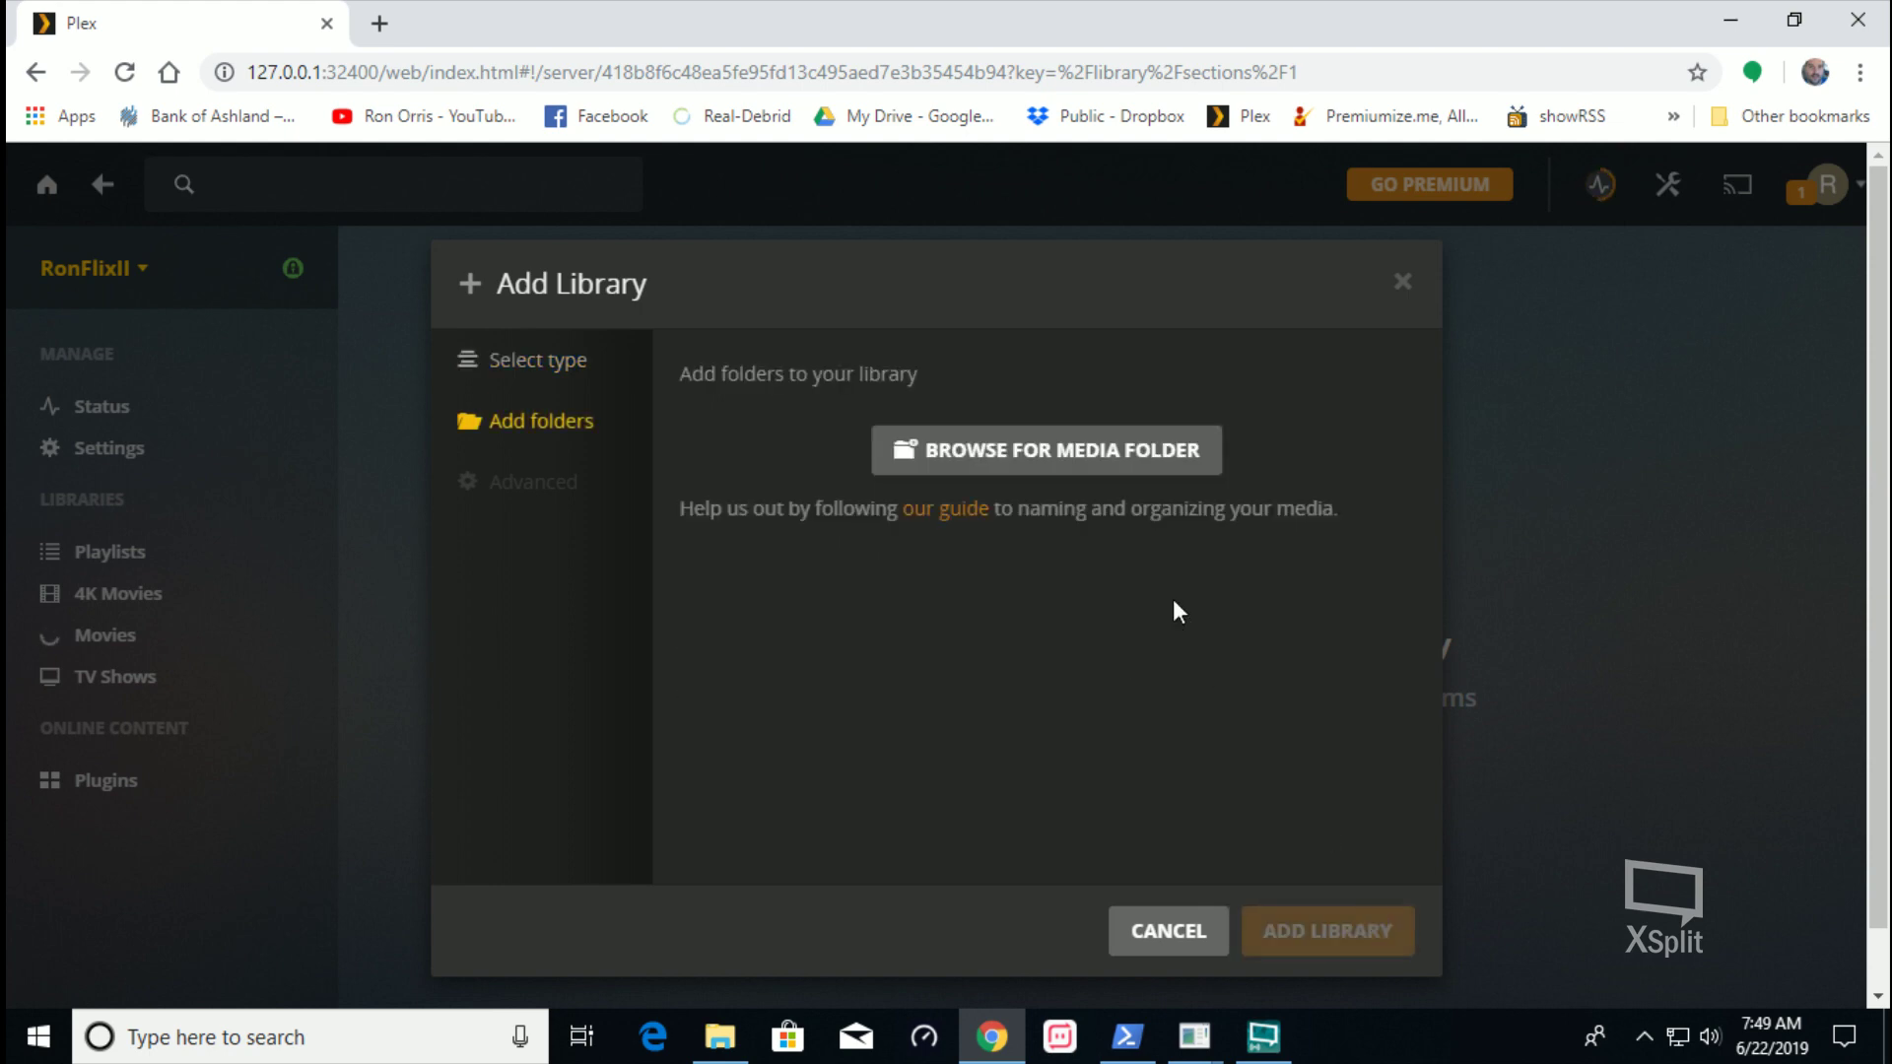
pyautogui.click(1098, 448)
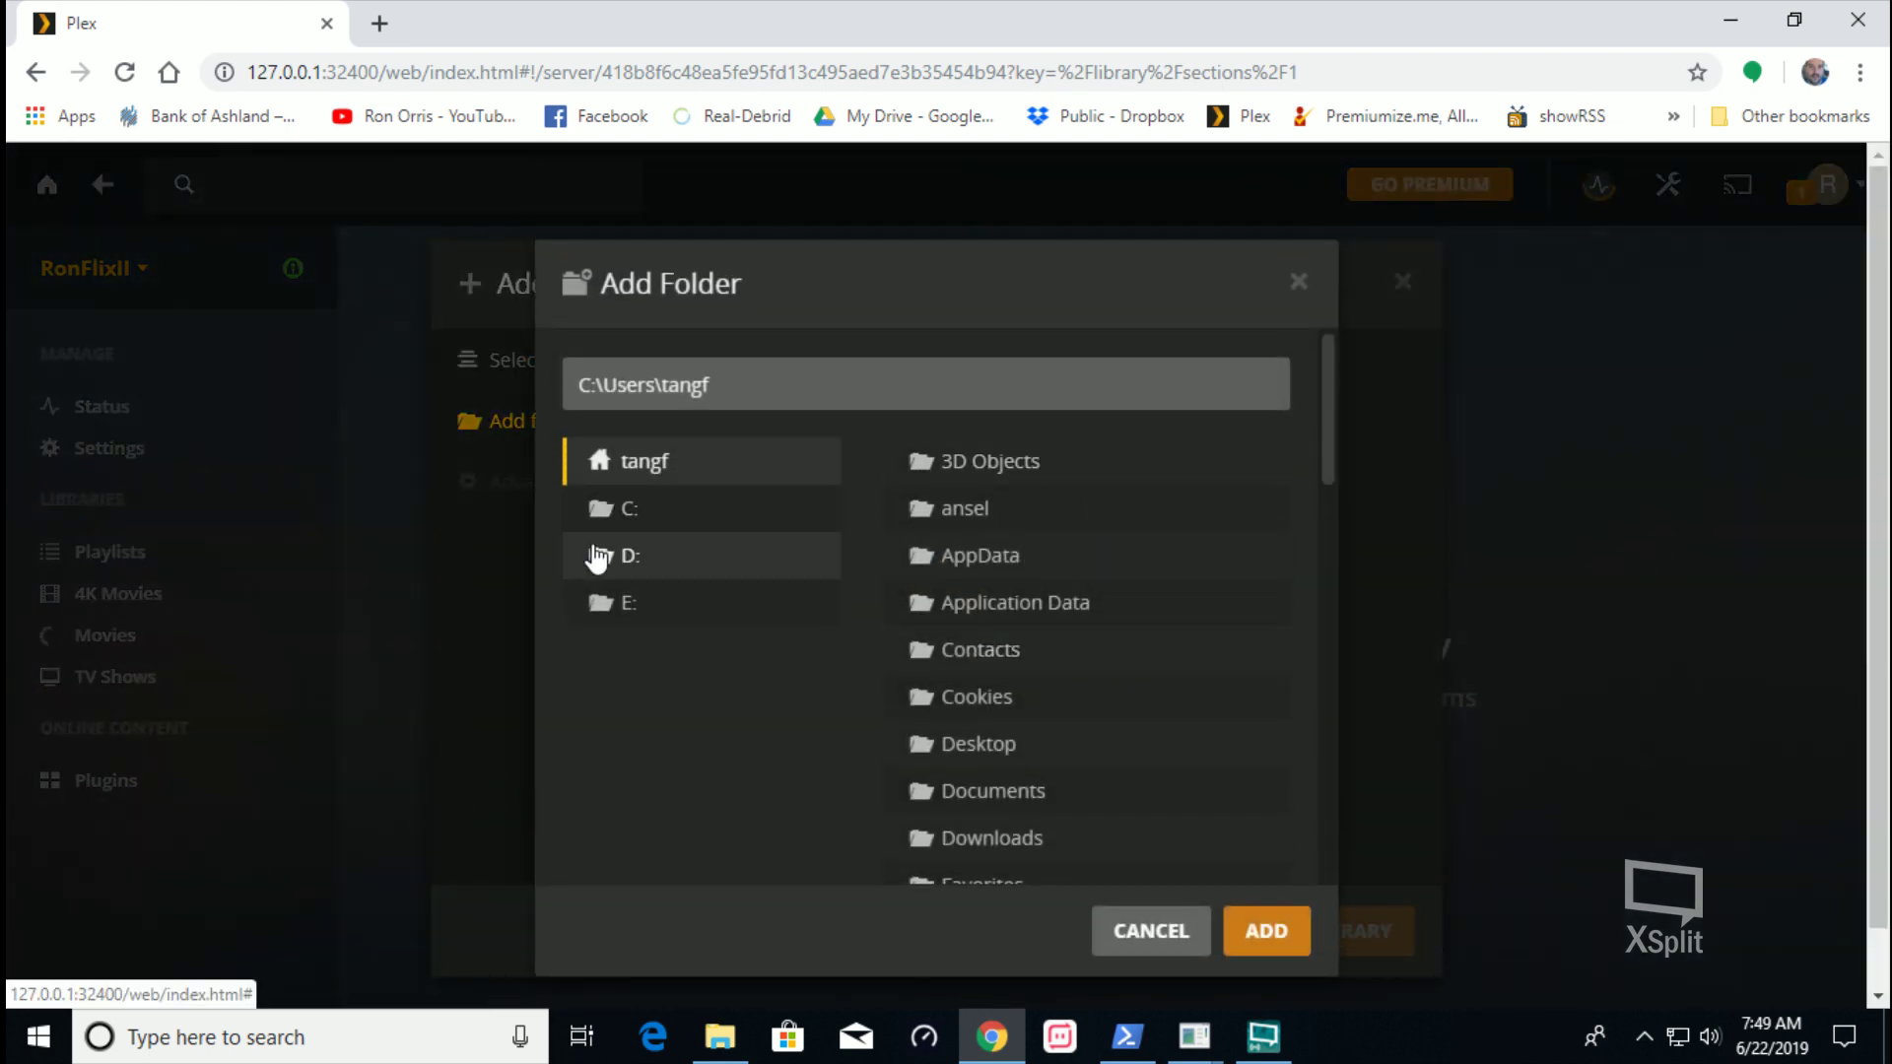
pyautogui.click(597, 557)
pyautogui.doubleClick(906, 574)
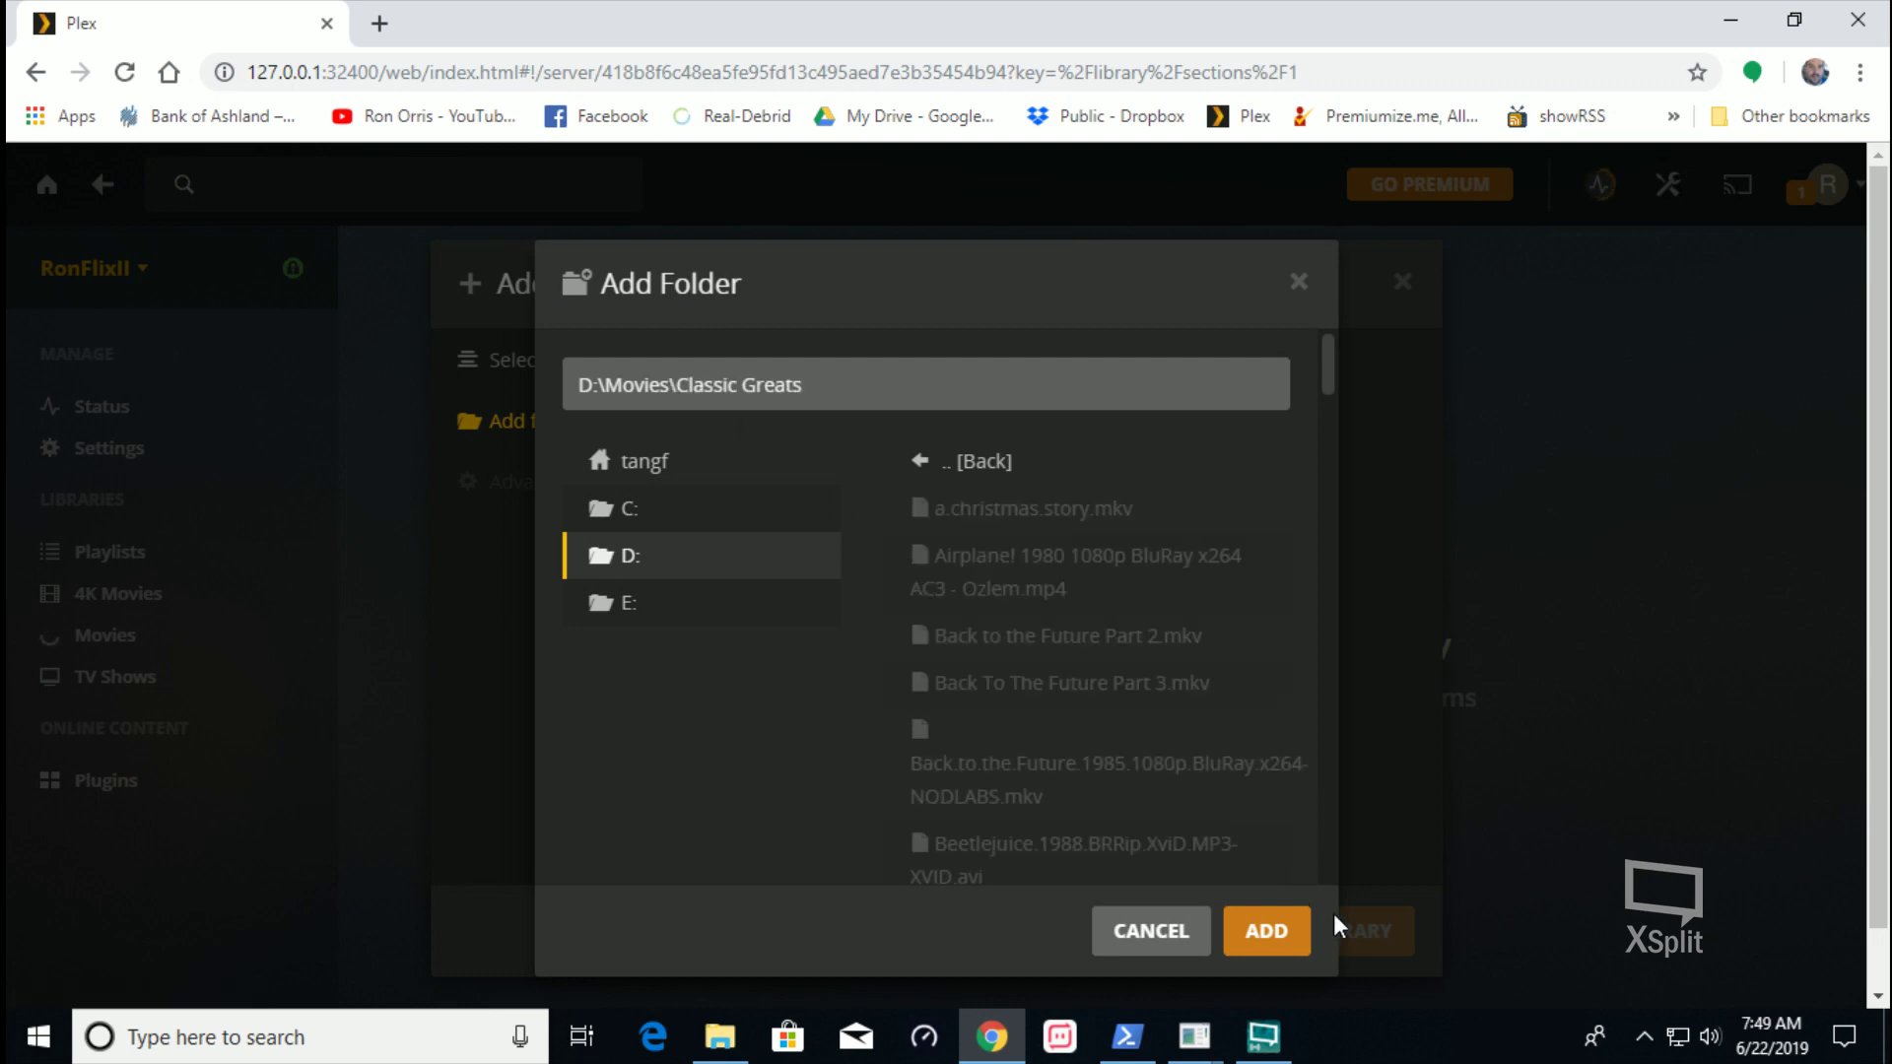
pyautogui.click(1302, 932)
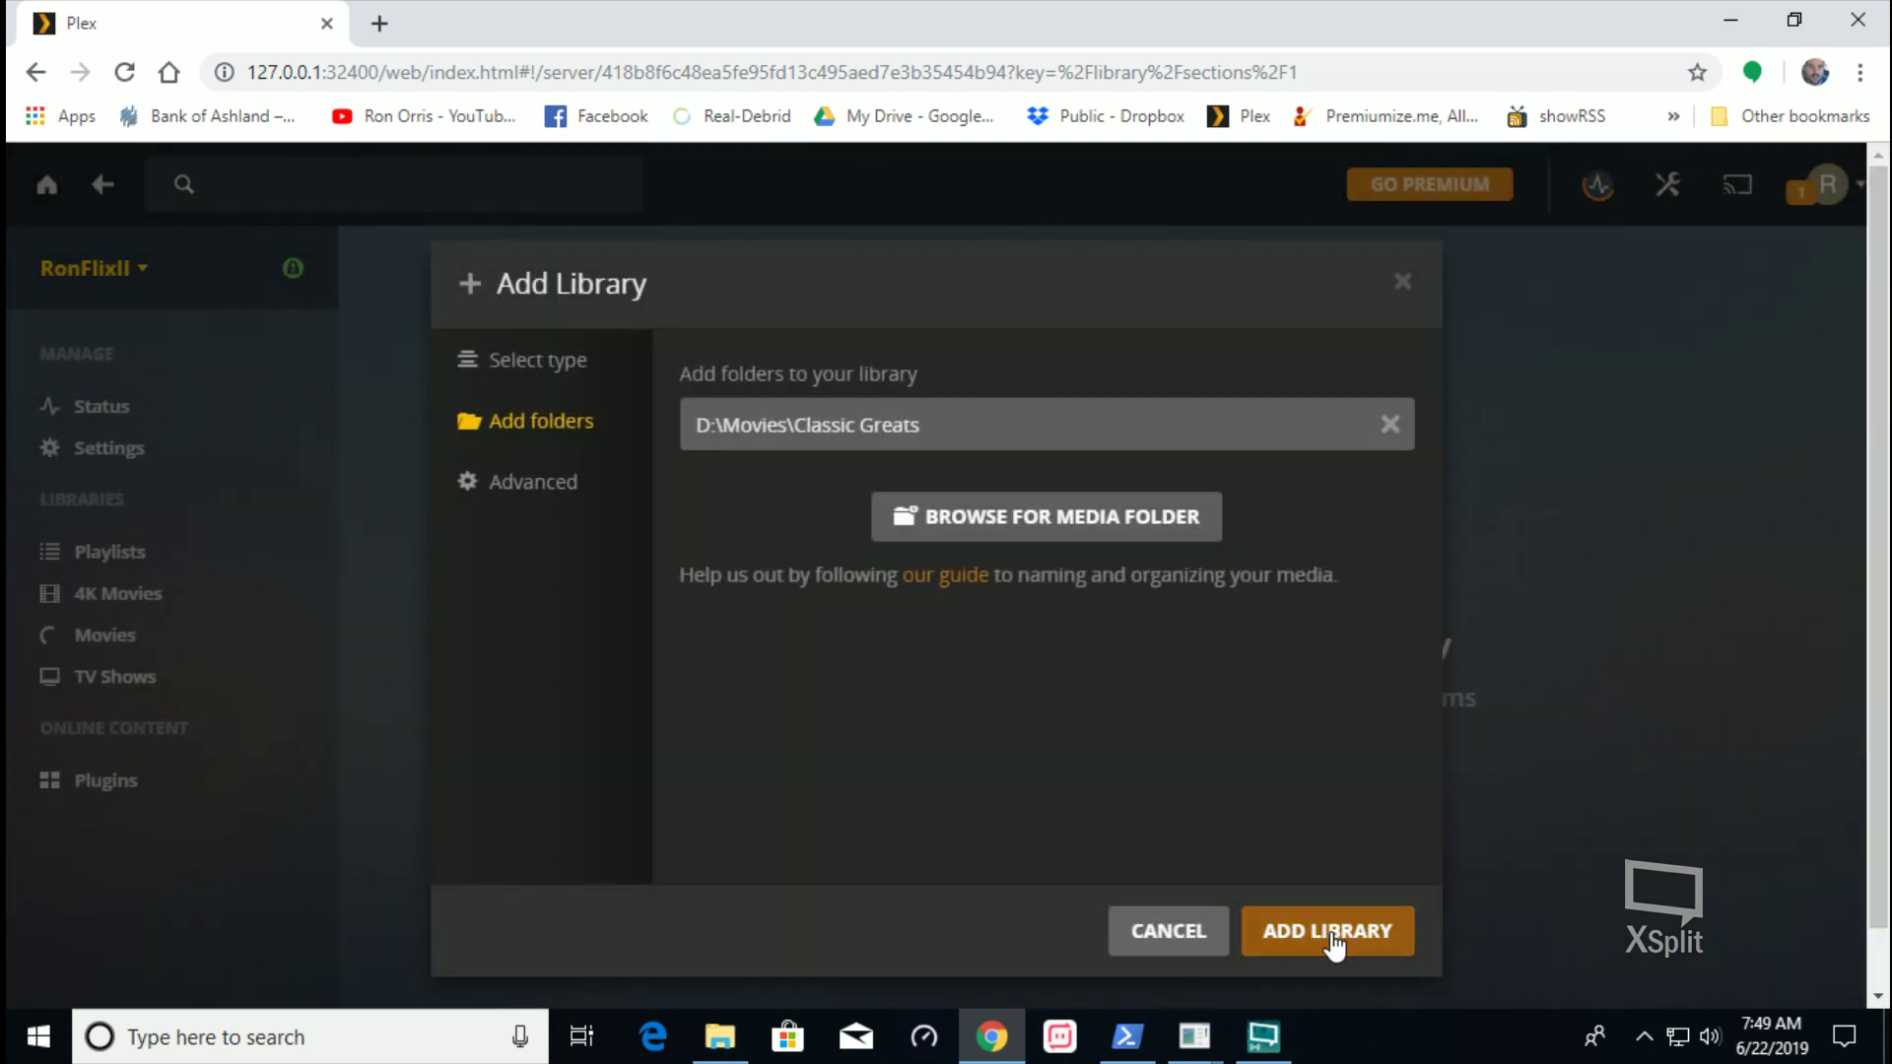
pyautogui.click(1335, 944)
pyautogui.moveTo(270, 532)
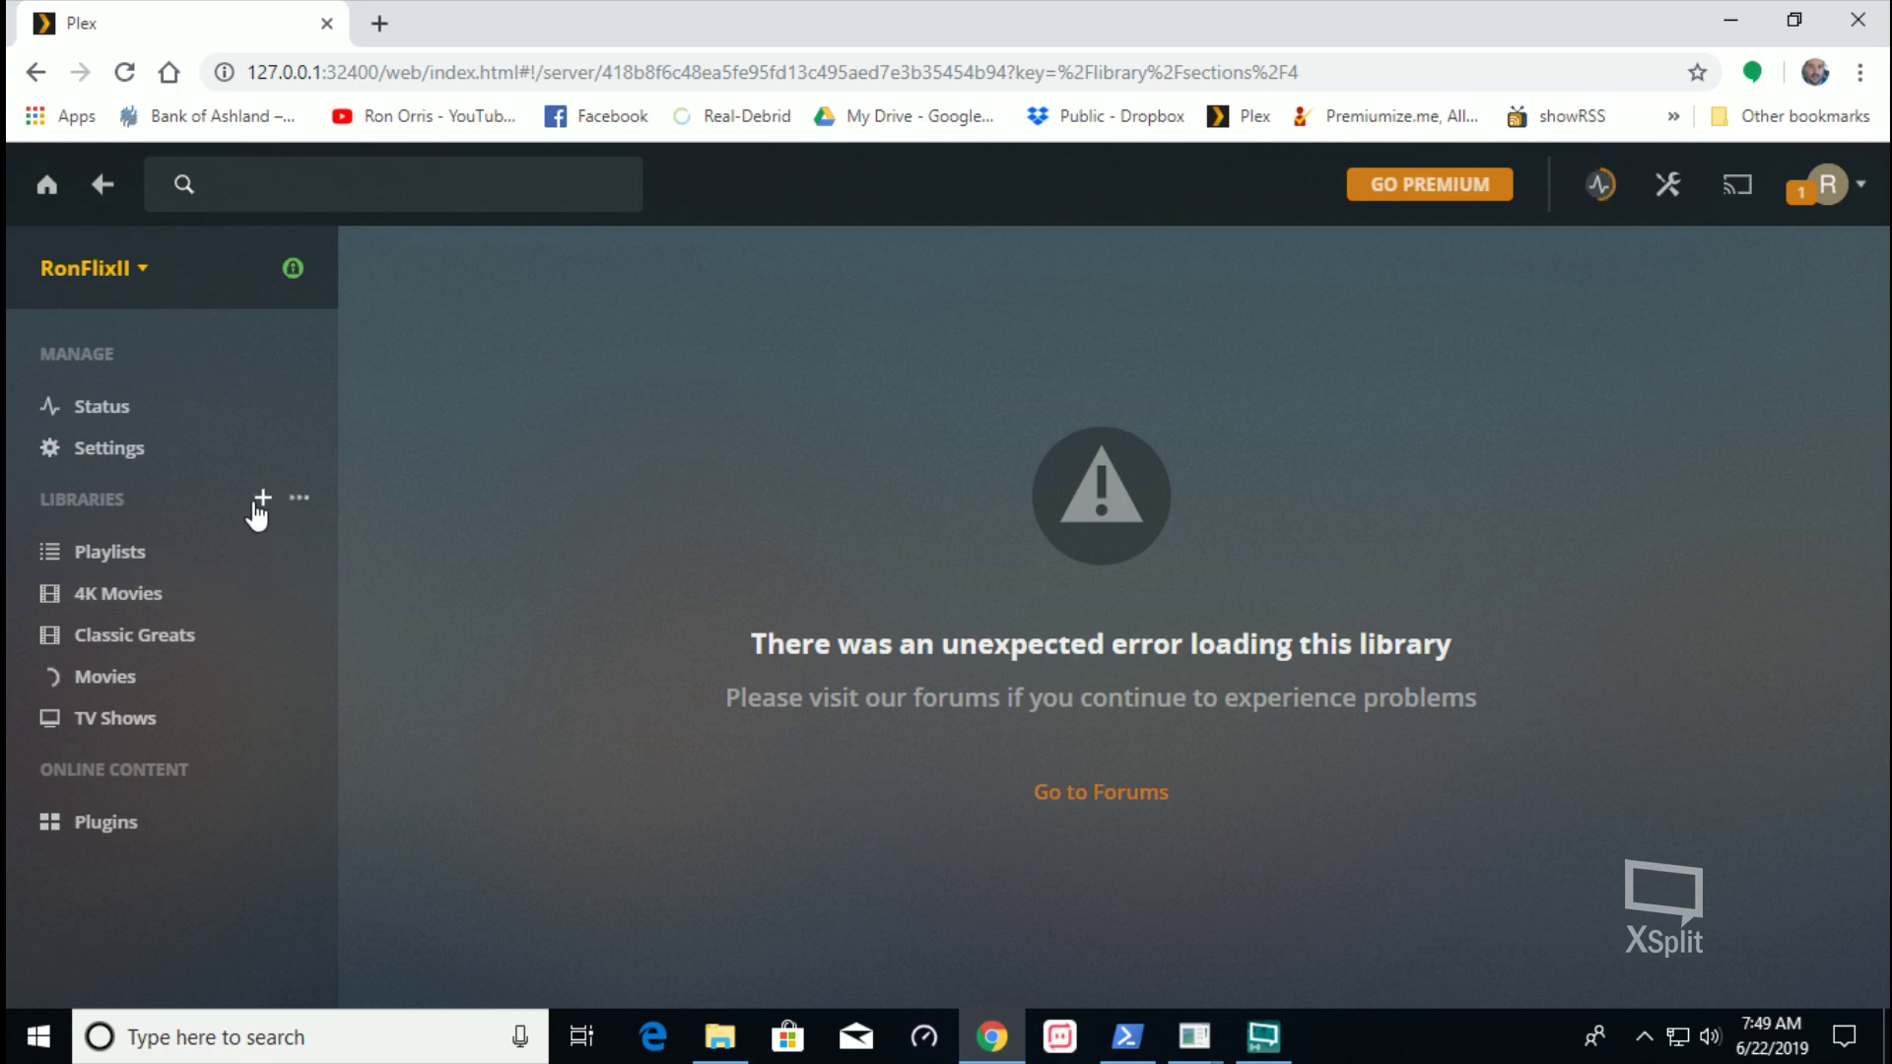
pyautogui.click(260, 501)
# Choose the Movies type and name the library 'Marvel & DC Movies'
pyautogui.click(739, 511)
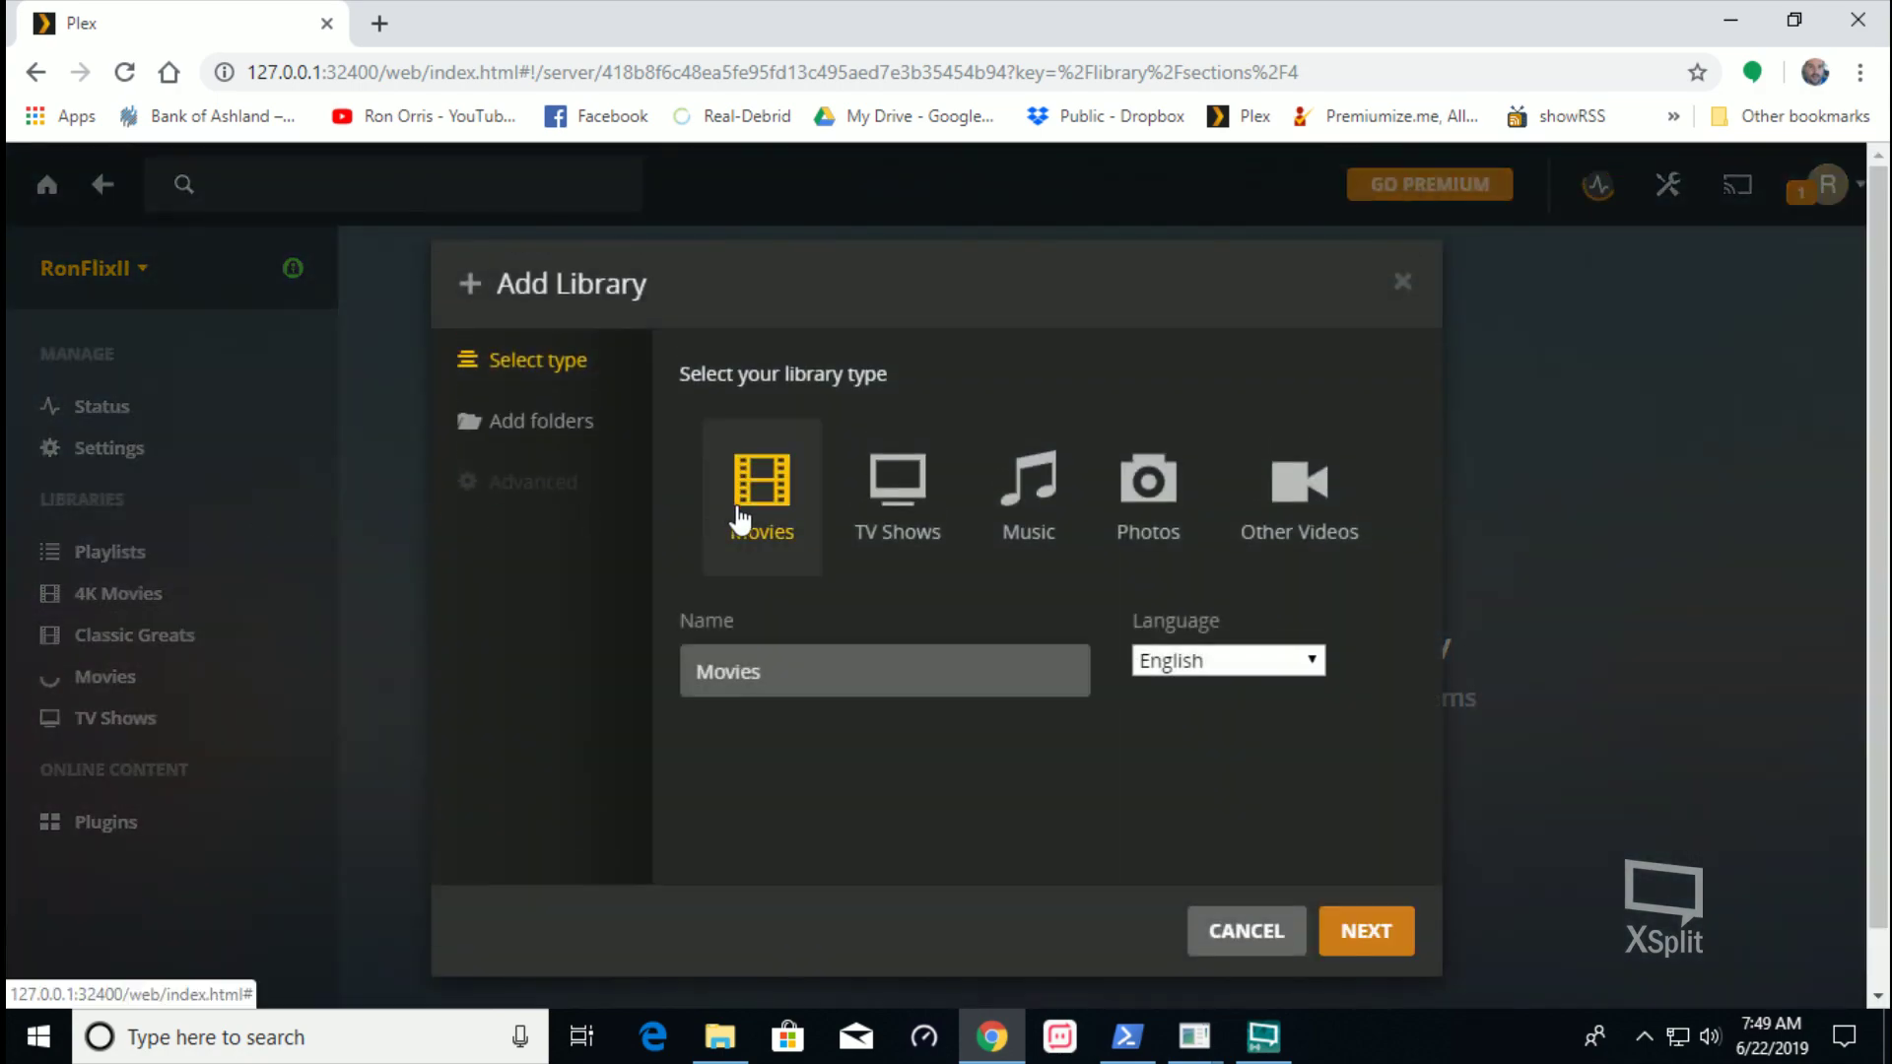
pyautogui.click(851, 665)
pyautogui.click(720, 1037)
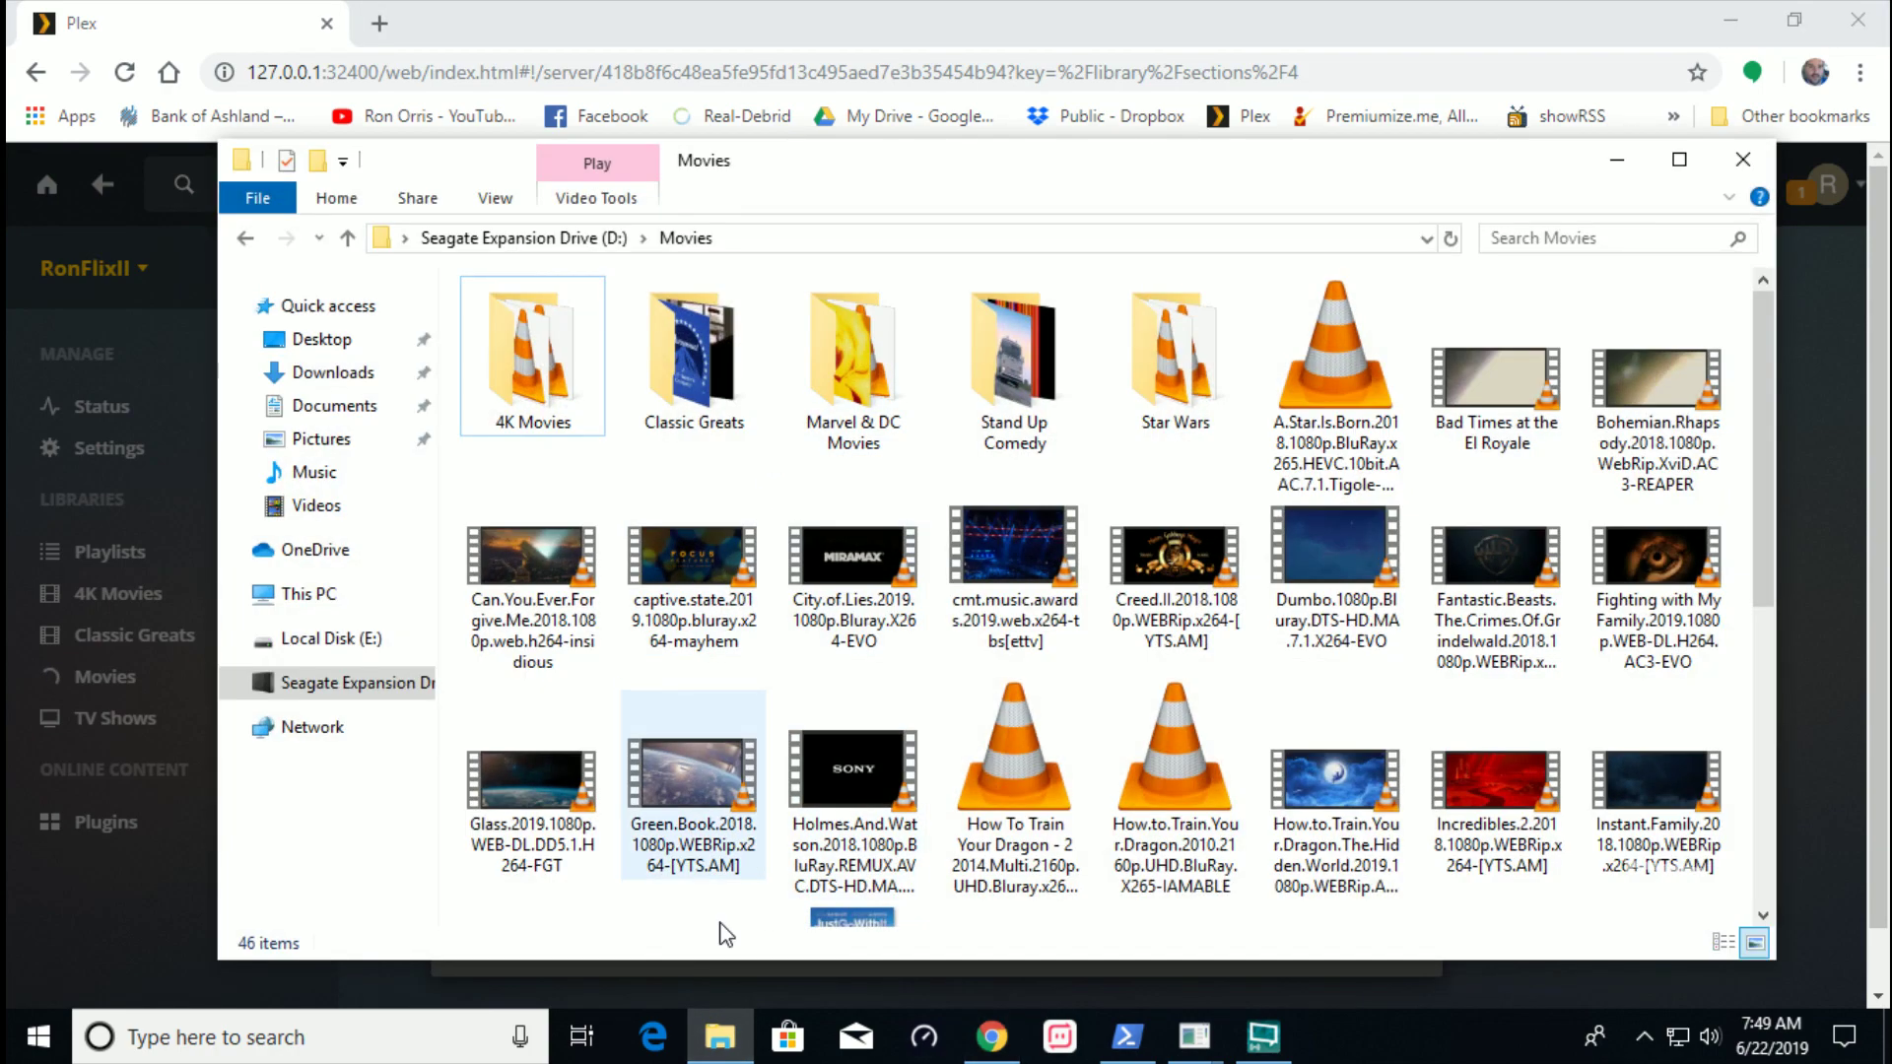
pyautogui.click(720, 1036)
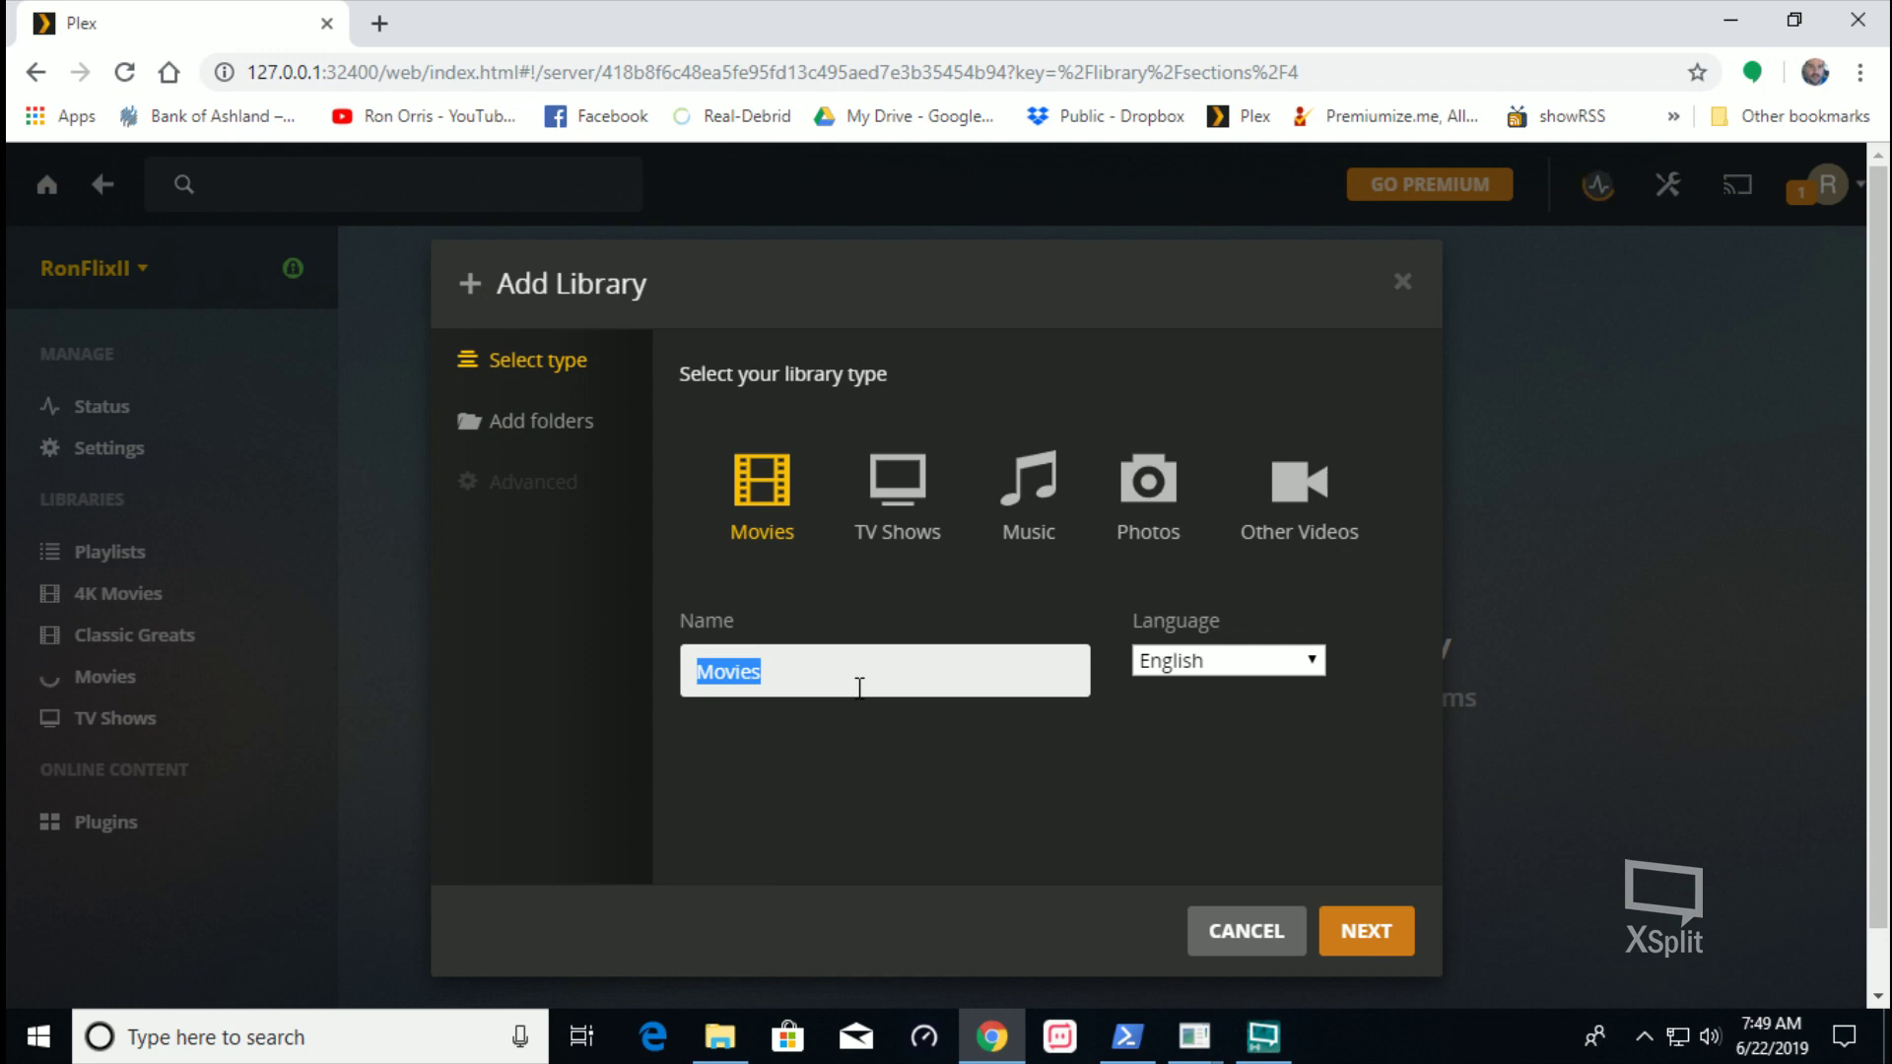
pyautogui.write('Marve')
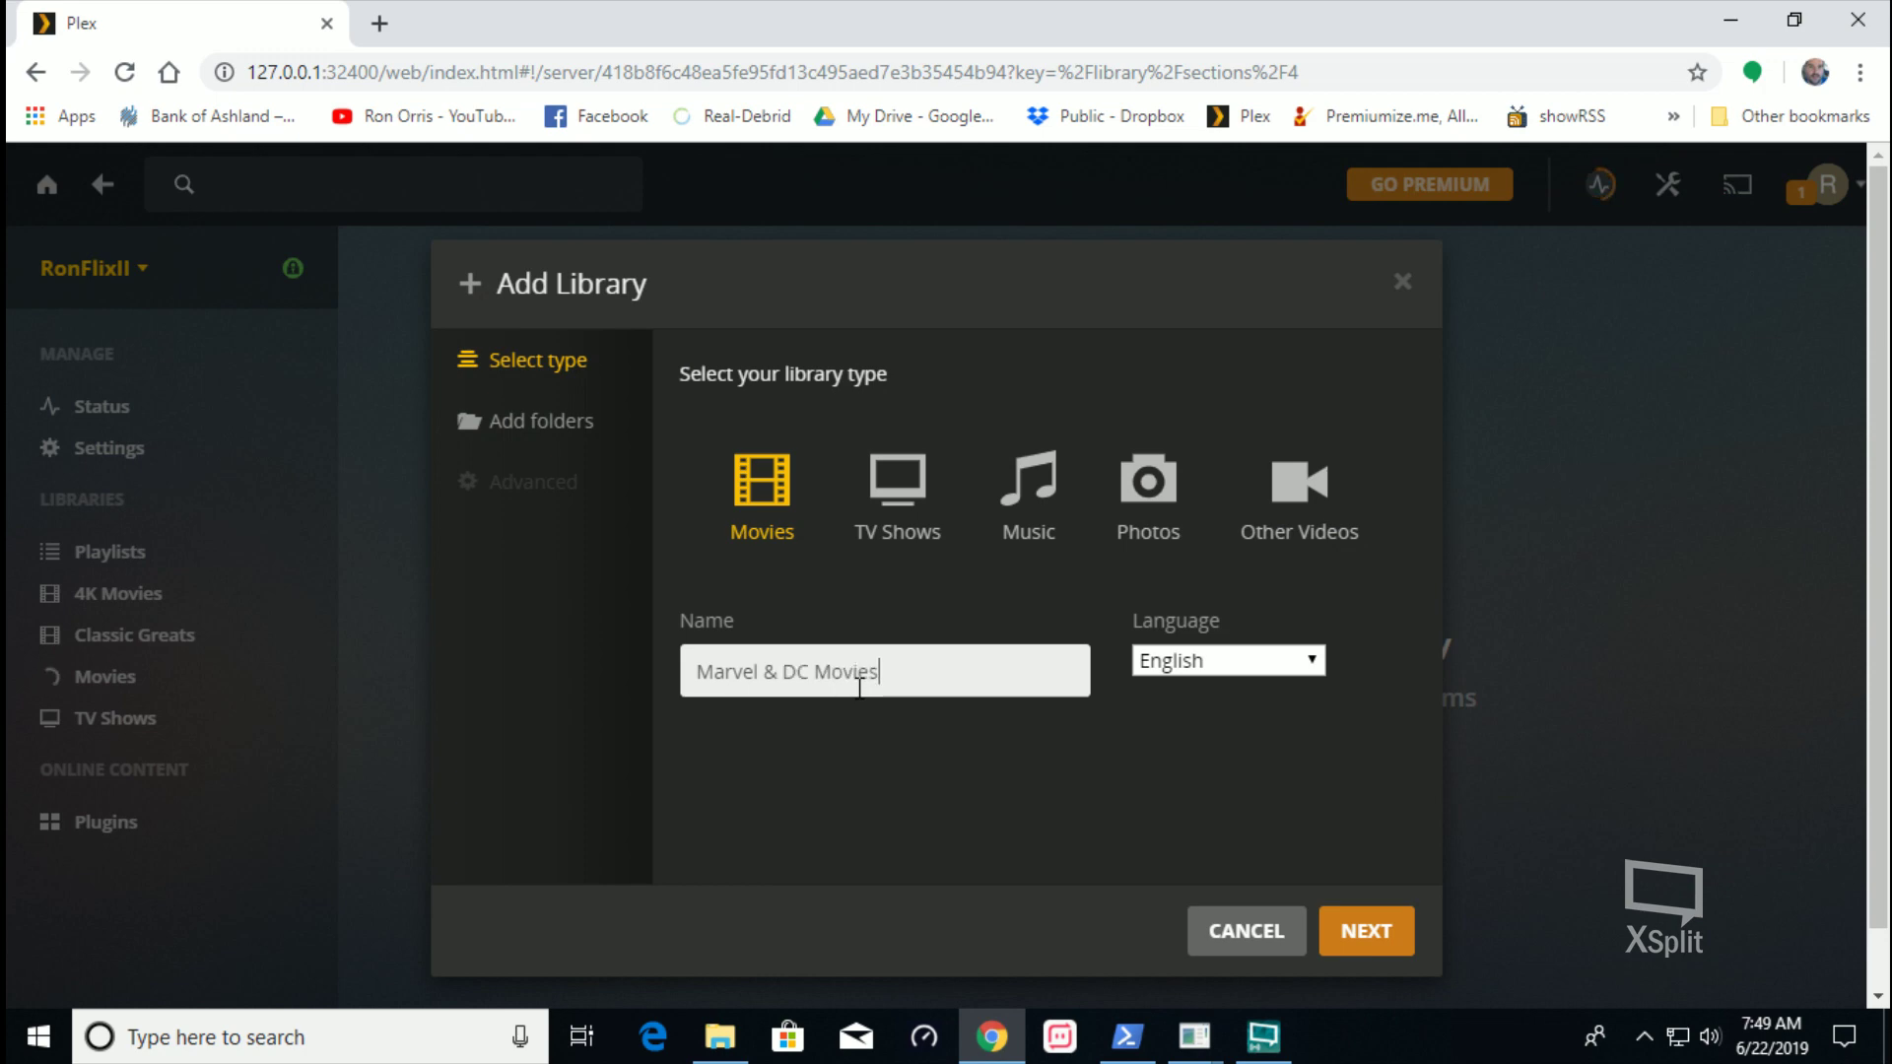
# Set D:\Movies\Marvel & DC Movies as its folder and create the library
pyautogui.click(1381, 930)
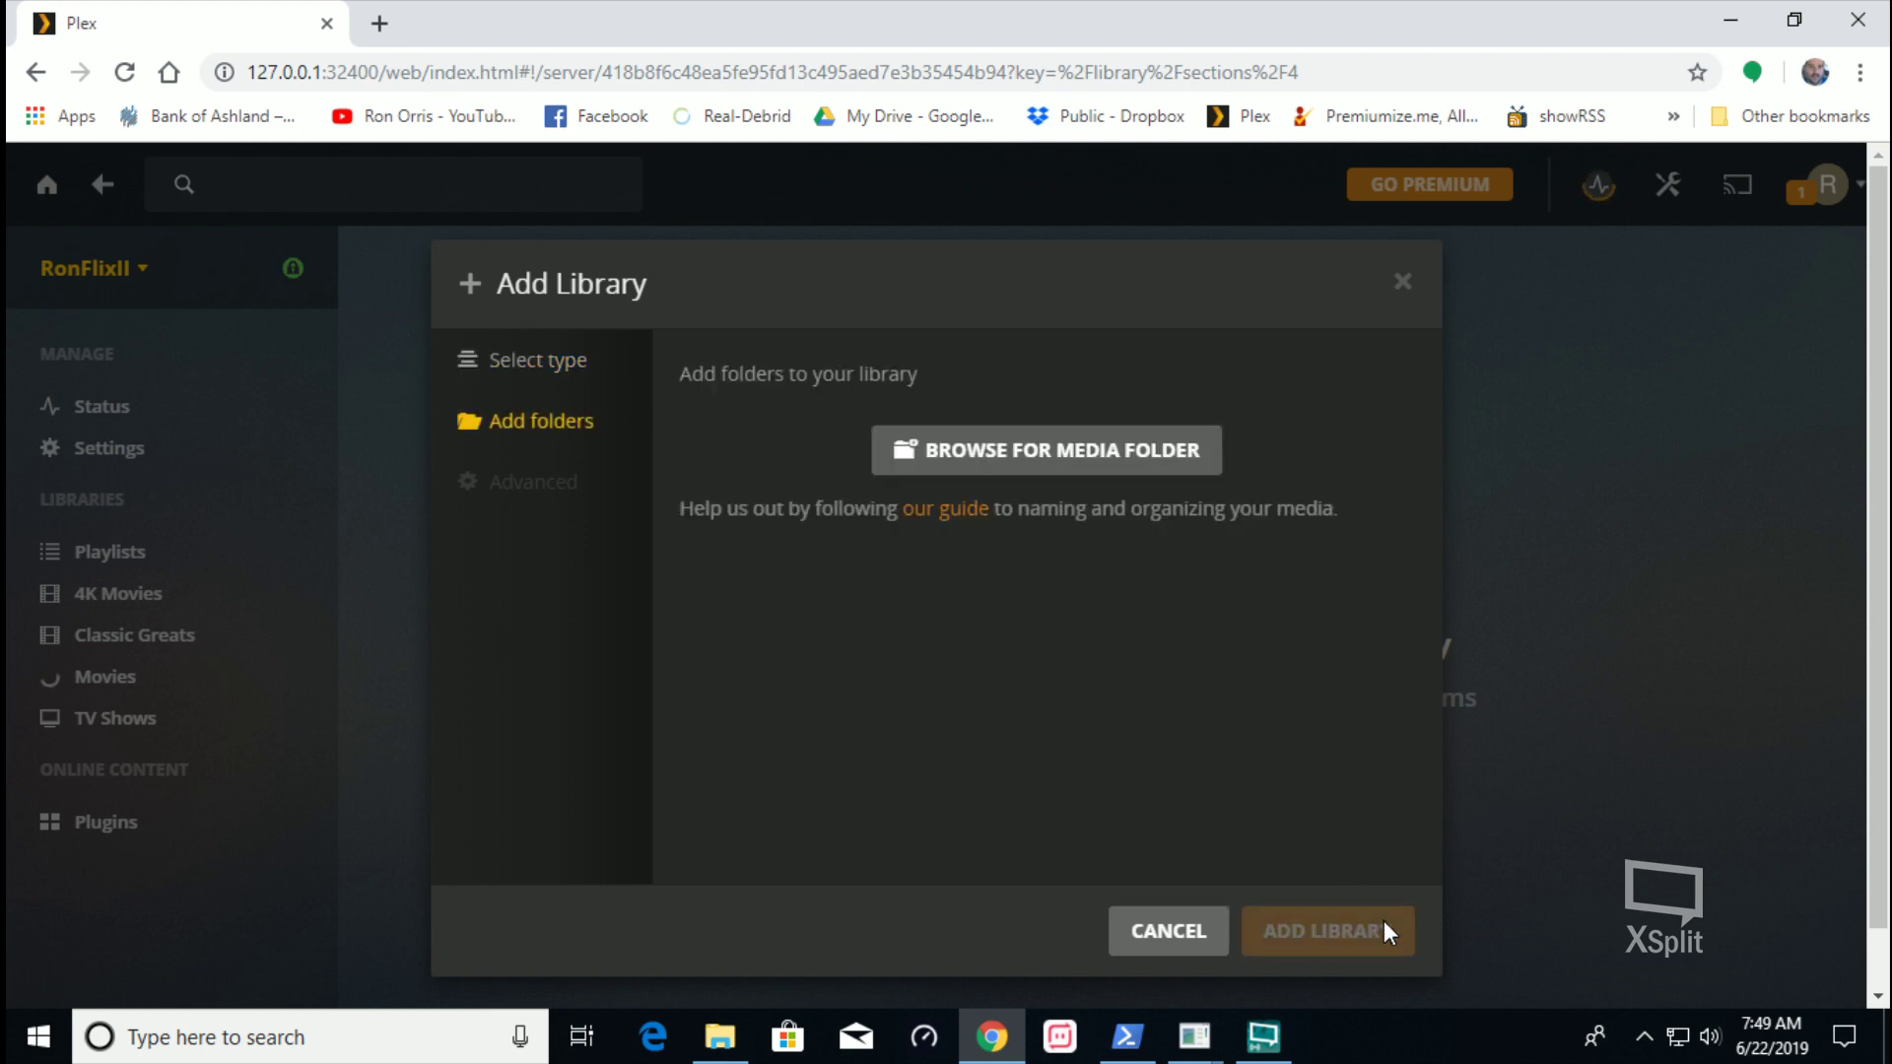
pyautogui.click(1117, 462)
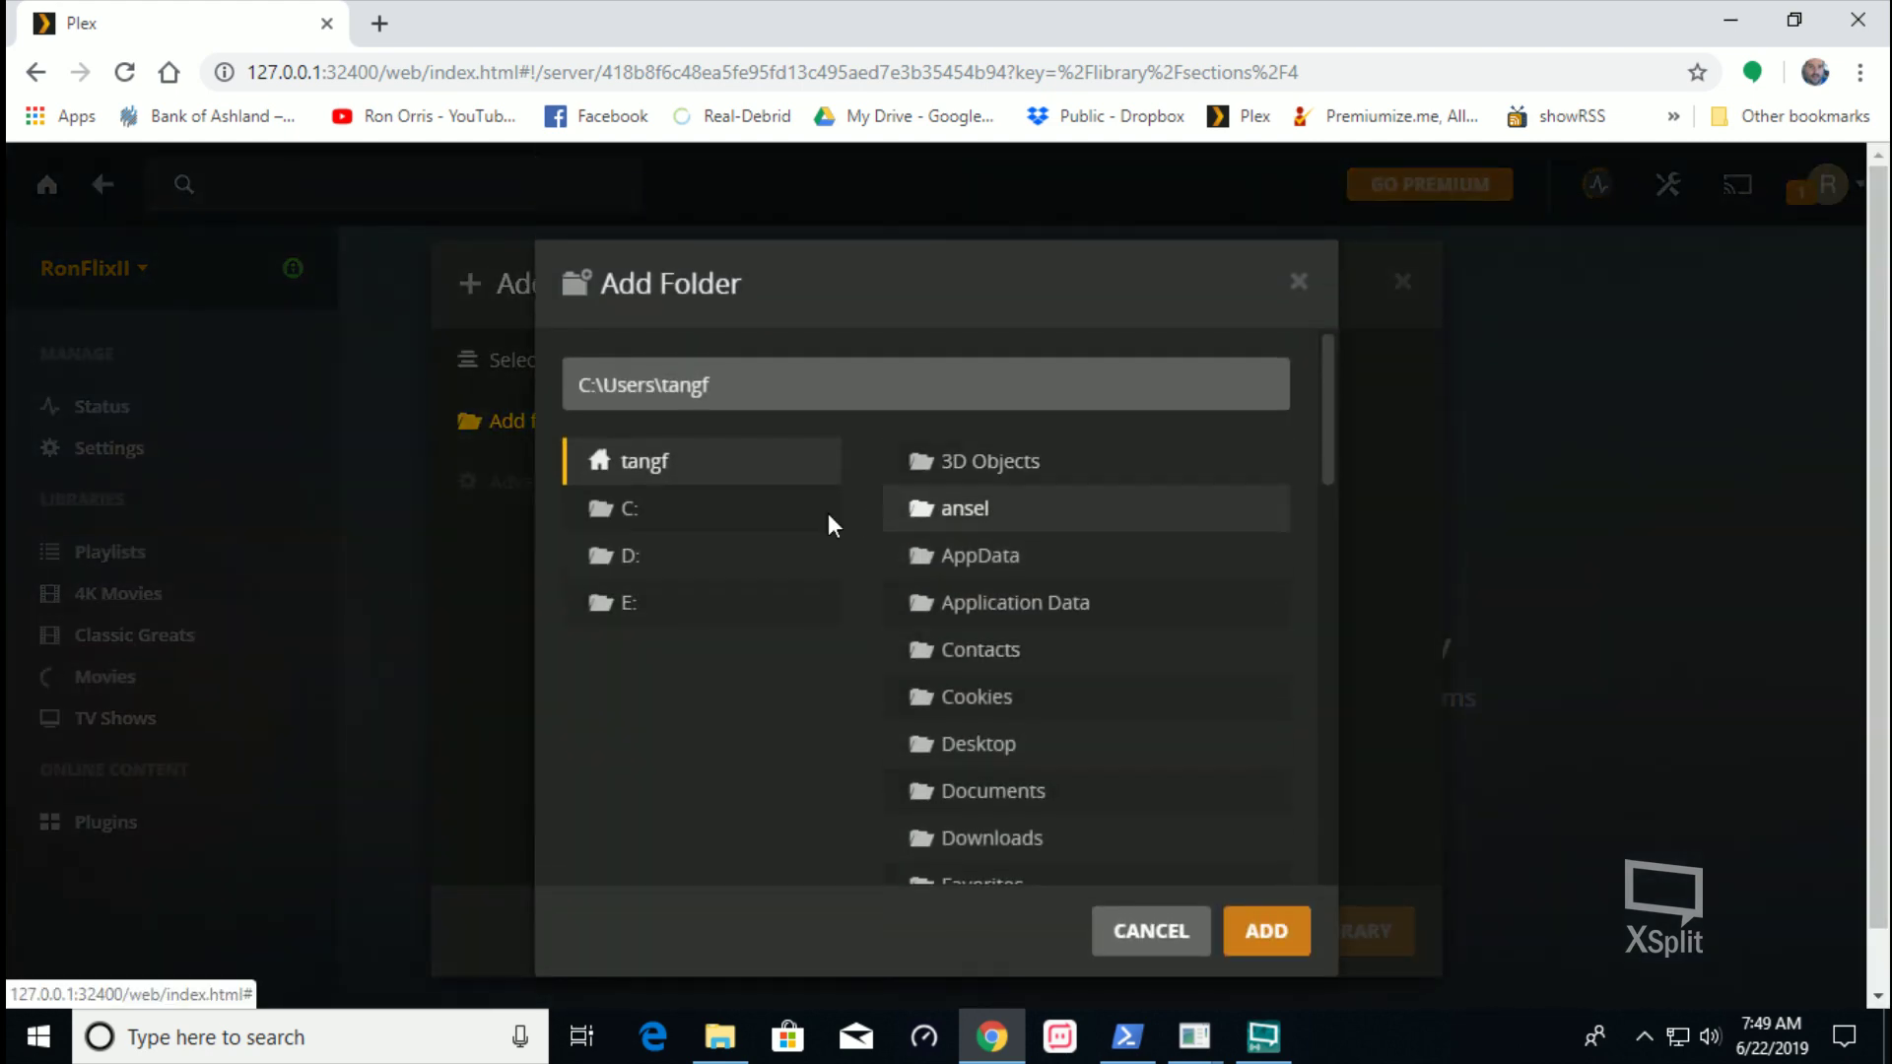
pyautogui.click(631, 558)
pyautogui.click(926, 558)
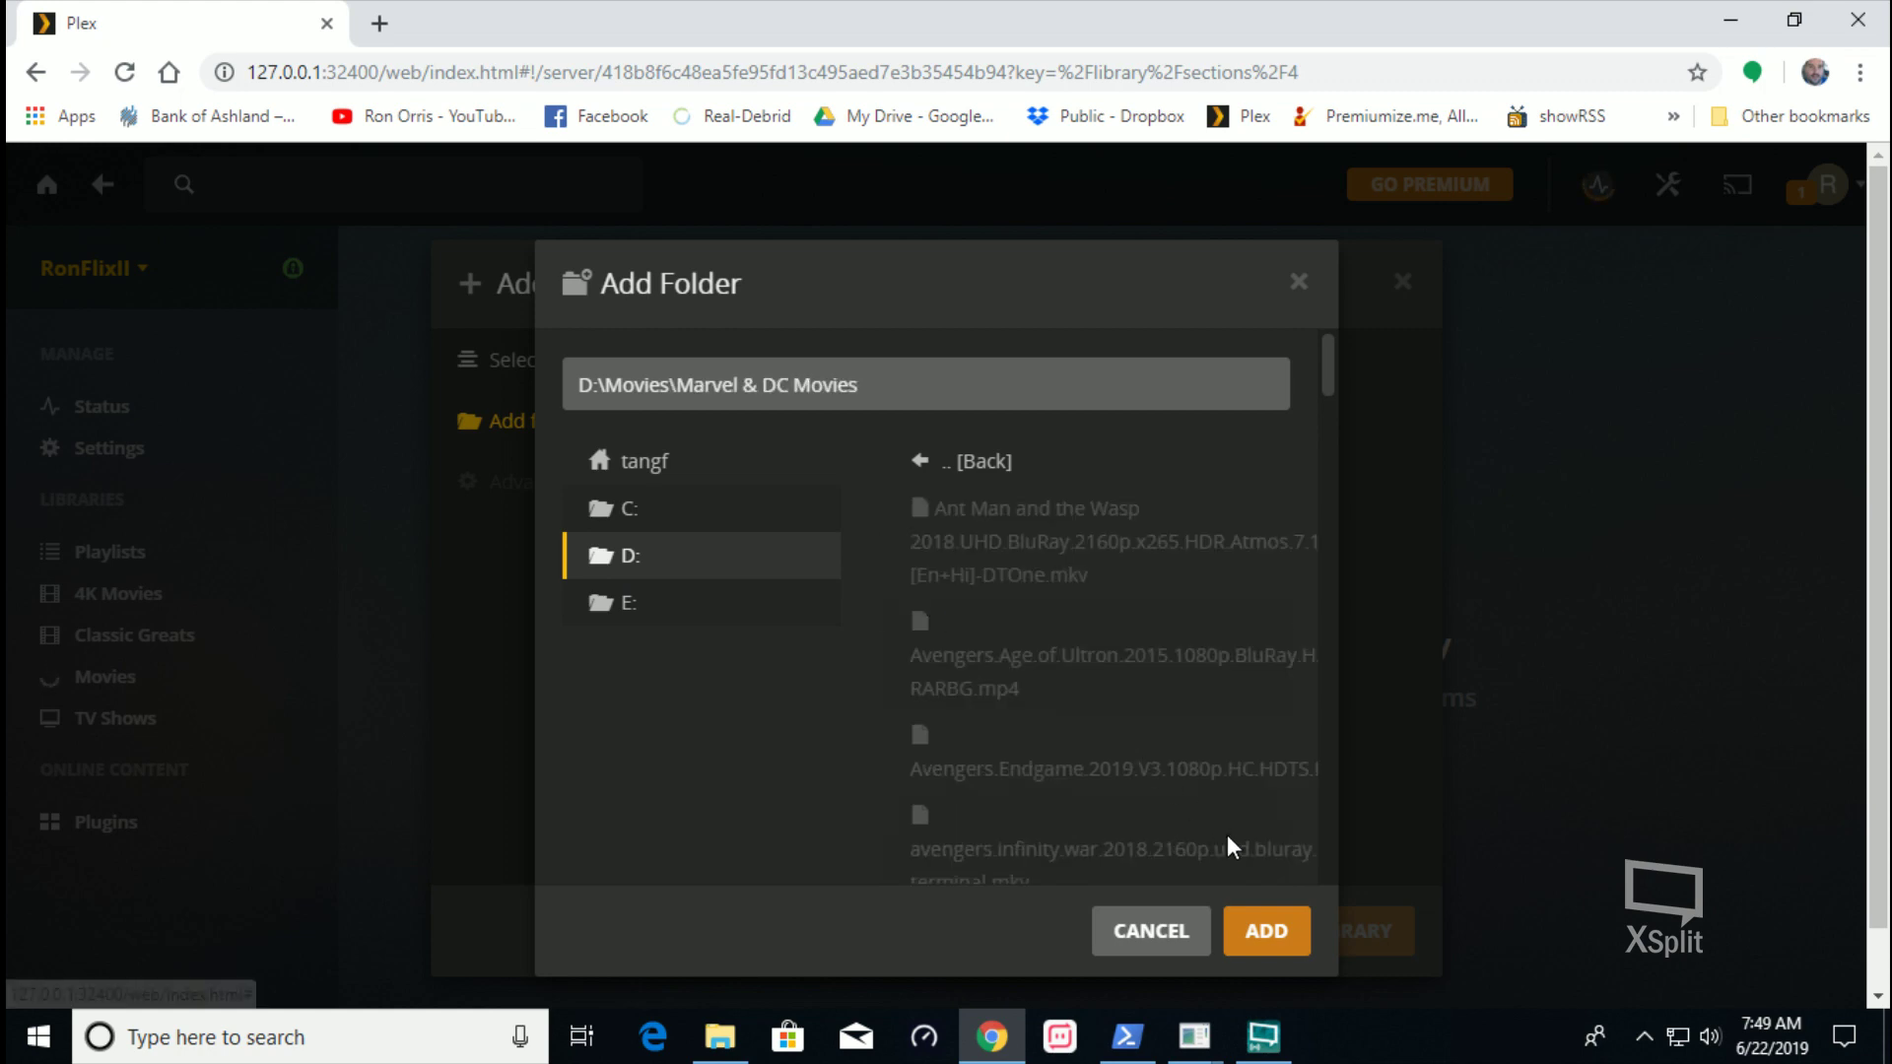
pyautogui.click(1271, 931)
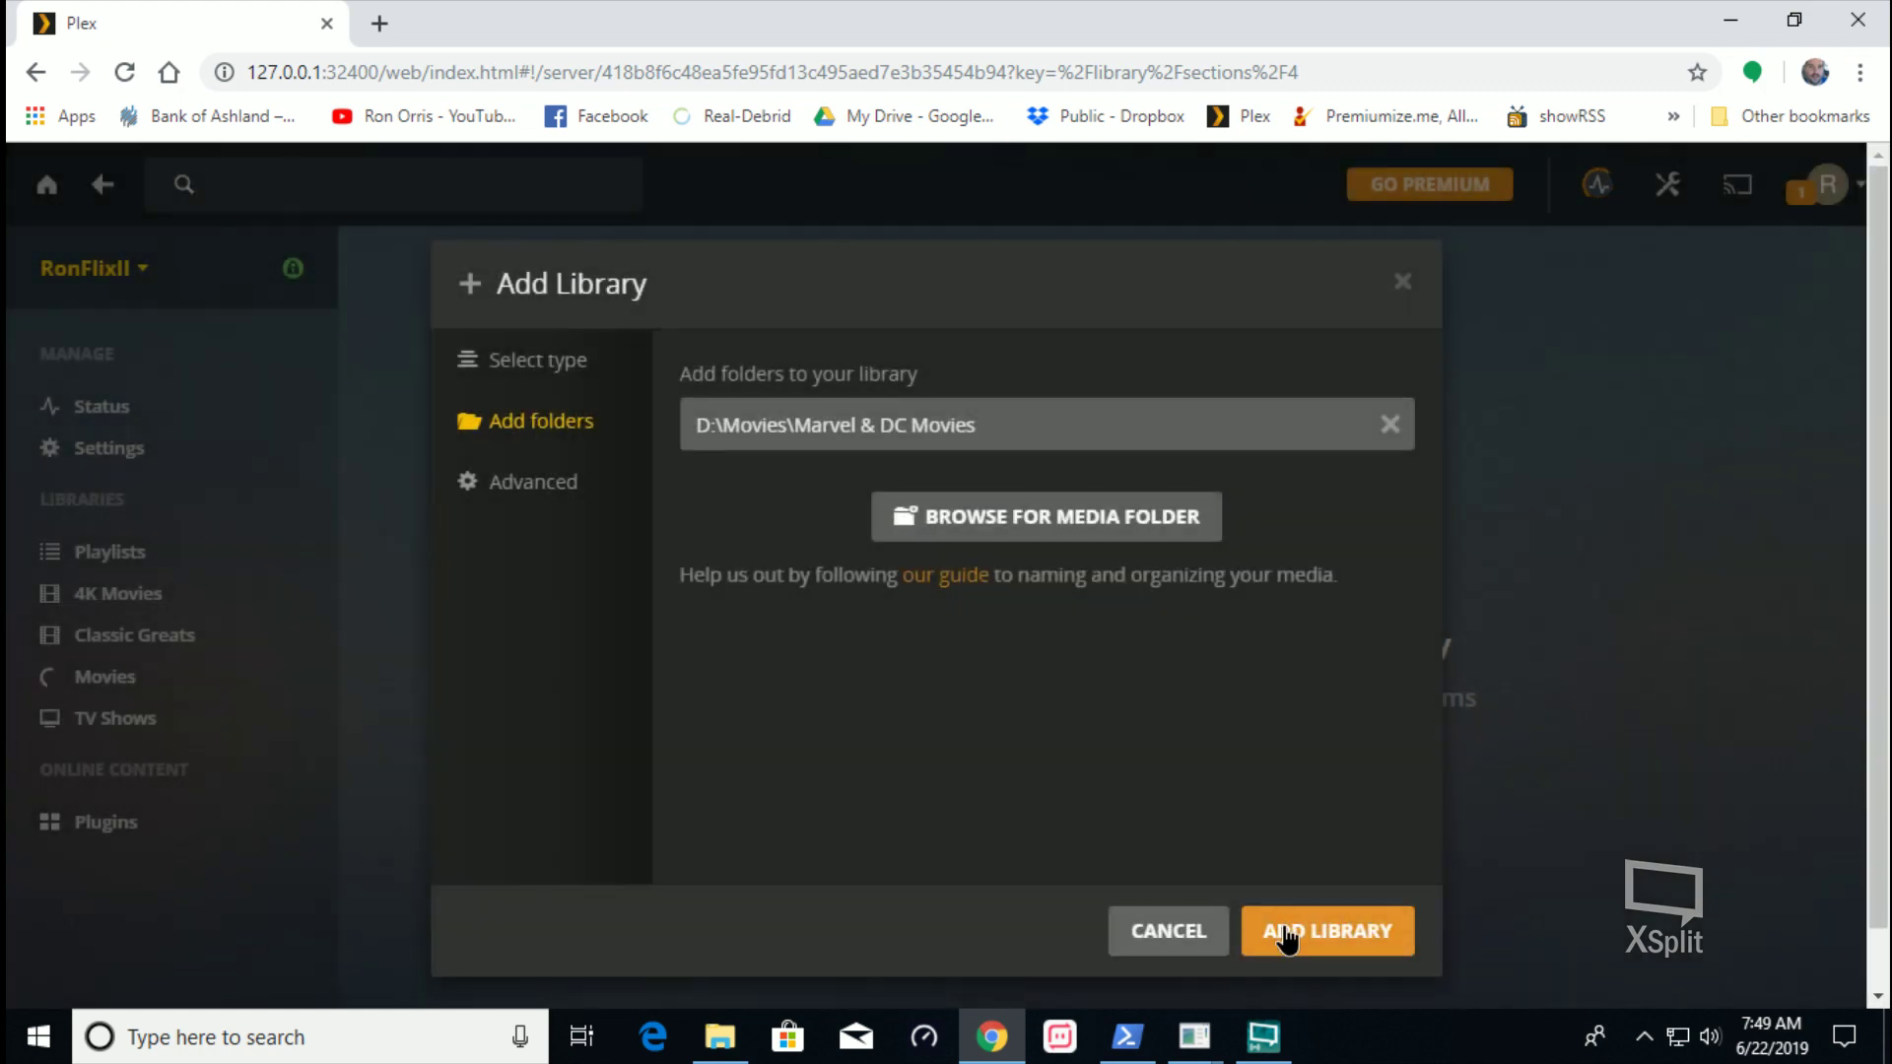
pyautogui.click(1286, 934)
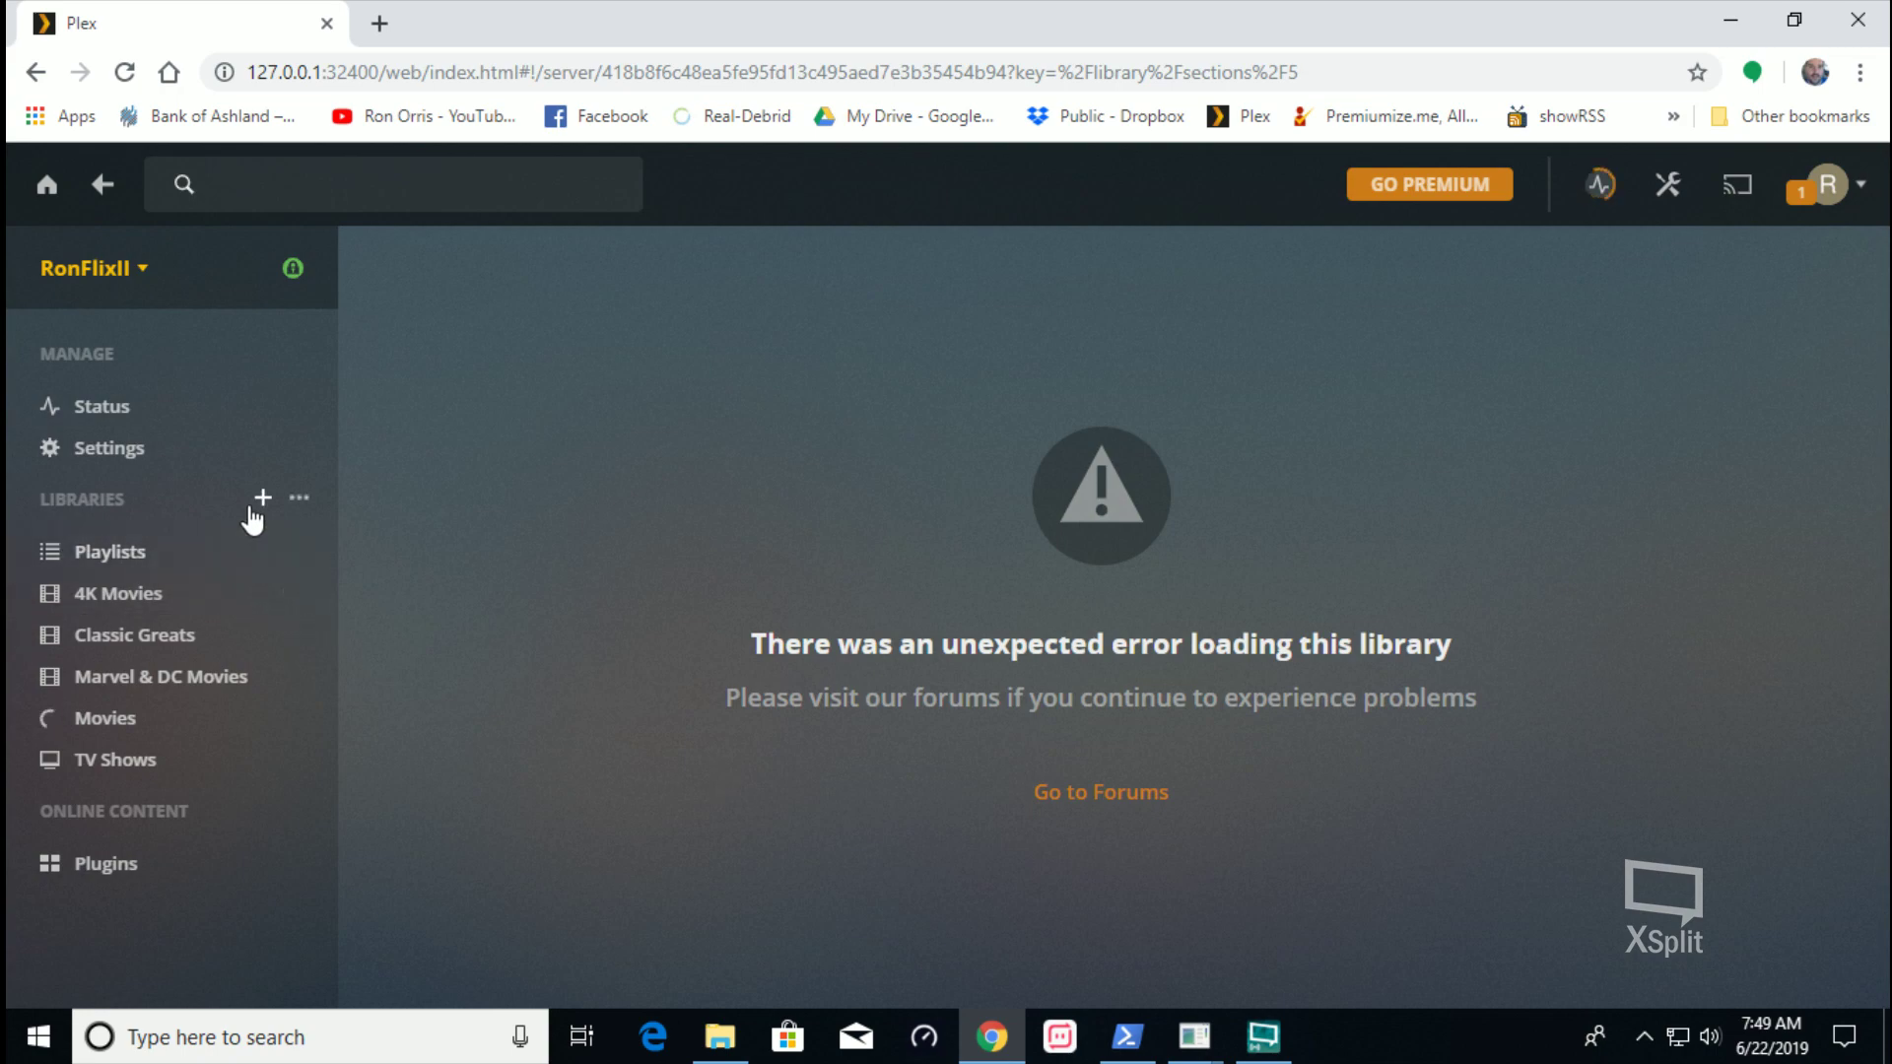
# Start a new Movies-type library named 'Stand Up Comedy'
pyautogui.click(253, 499)
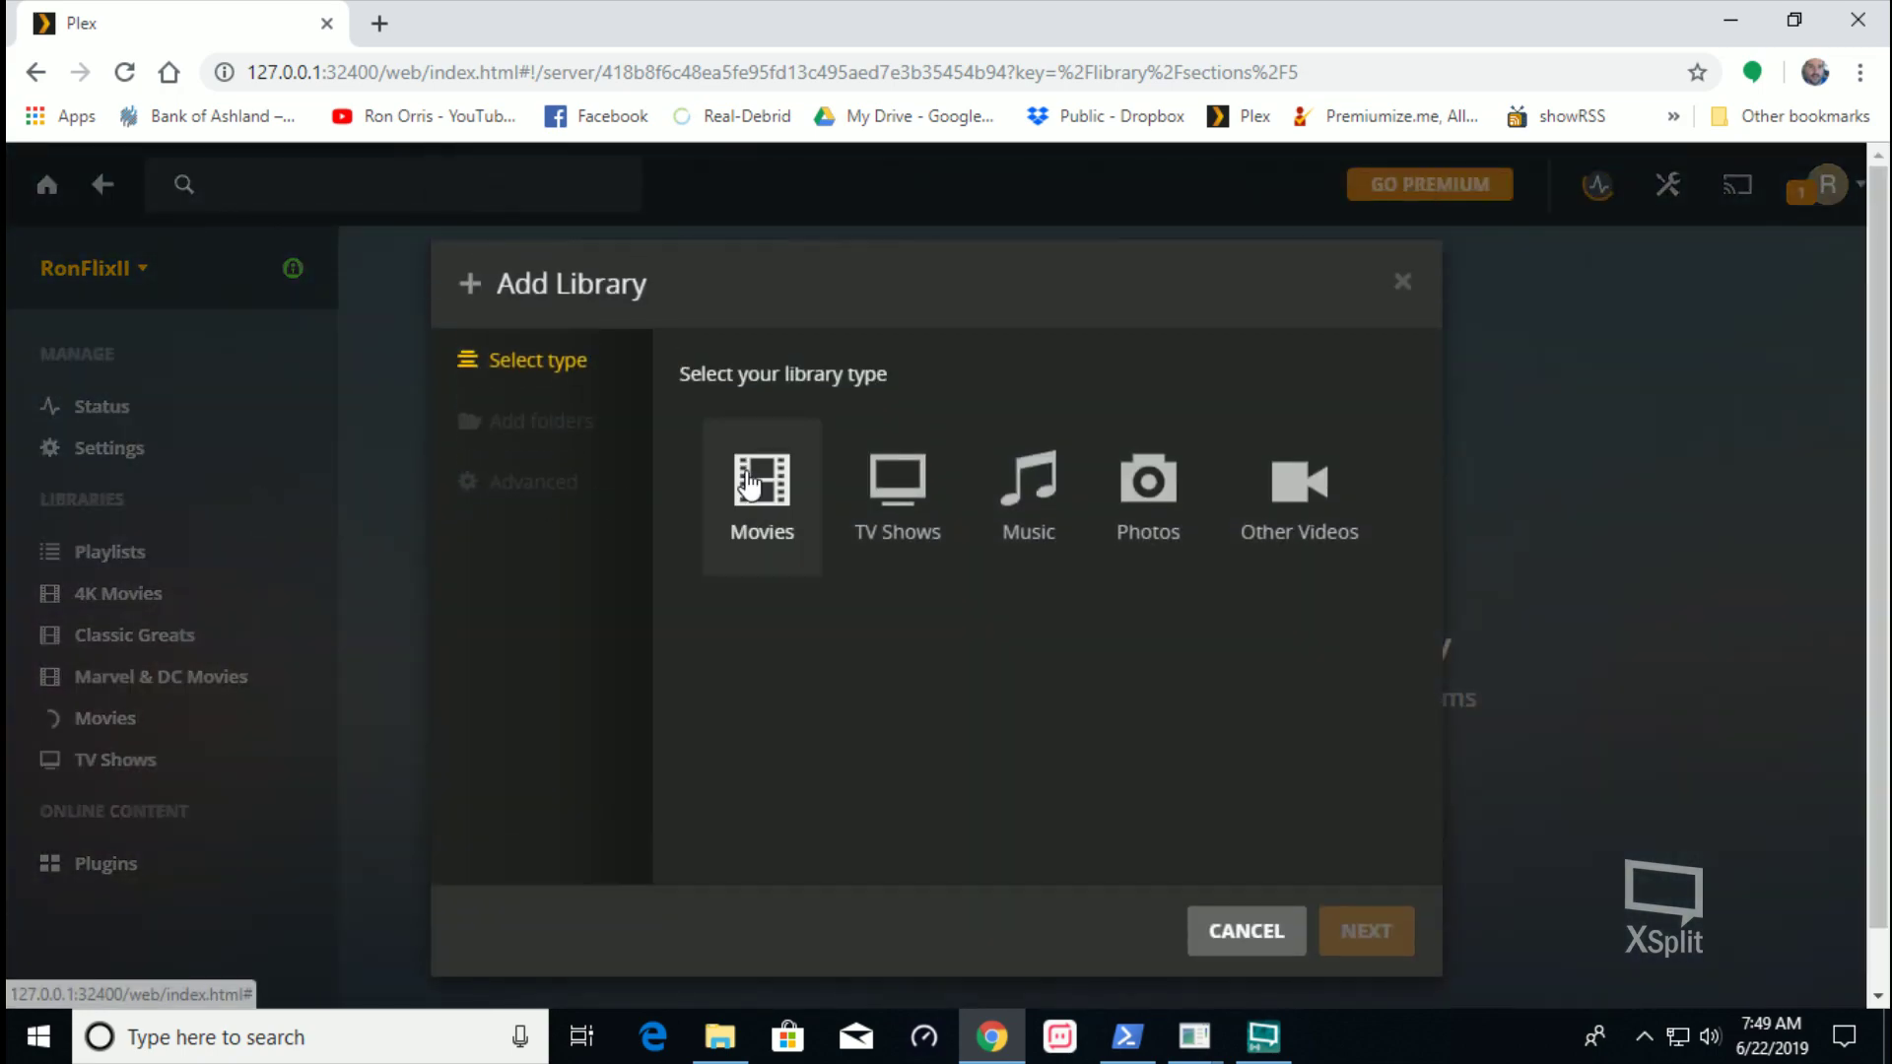
pyautogui.click(752, 486)
pyautogui.click(874, 676)
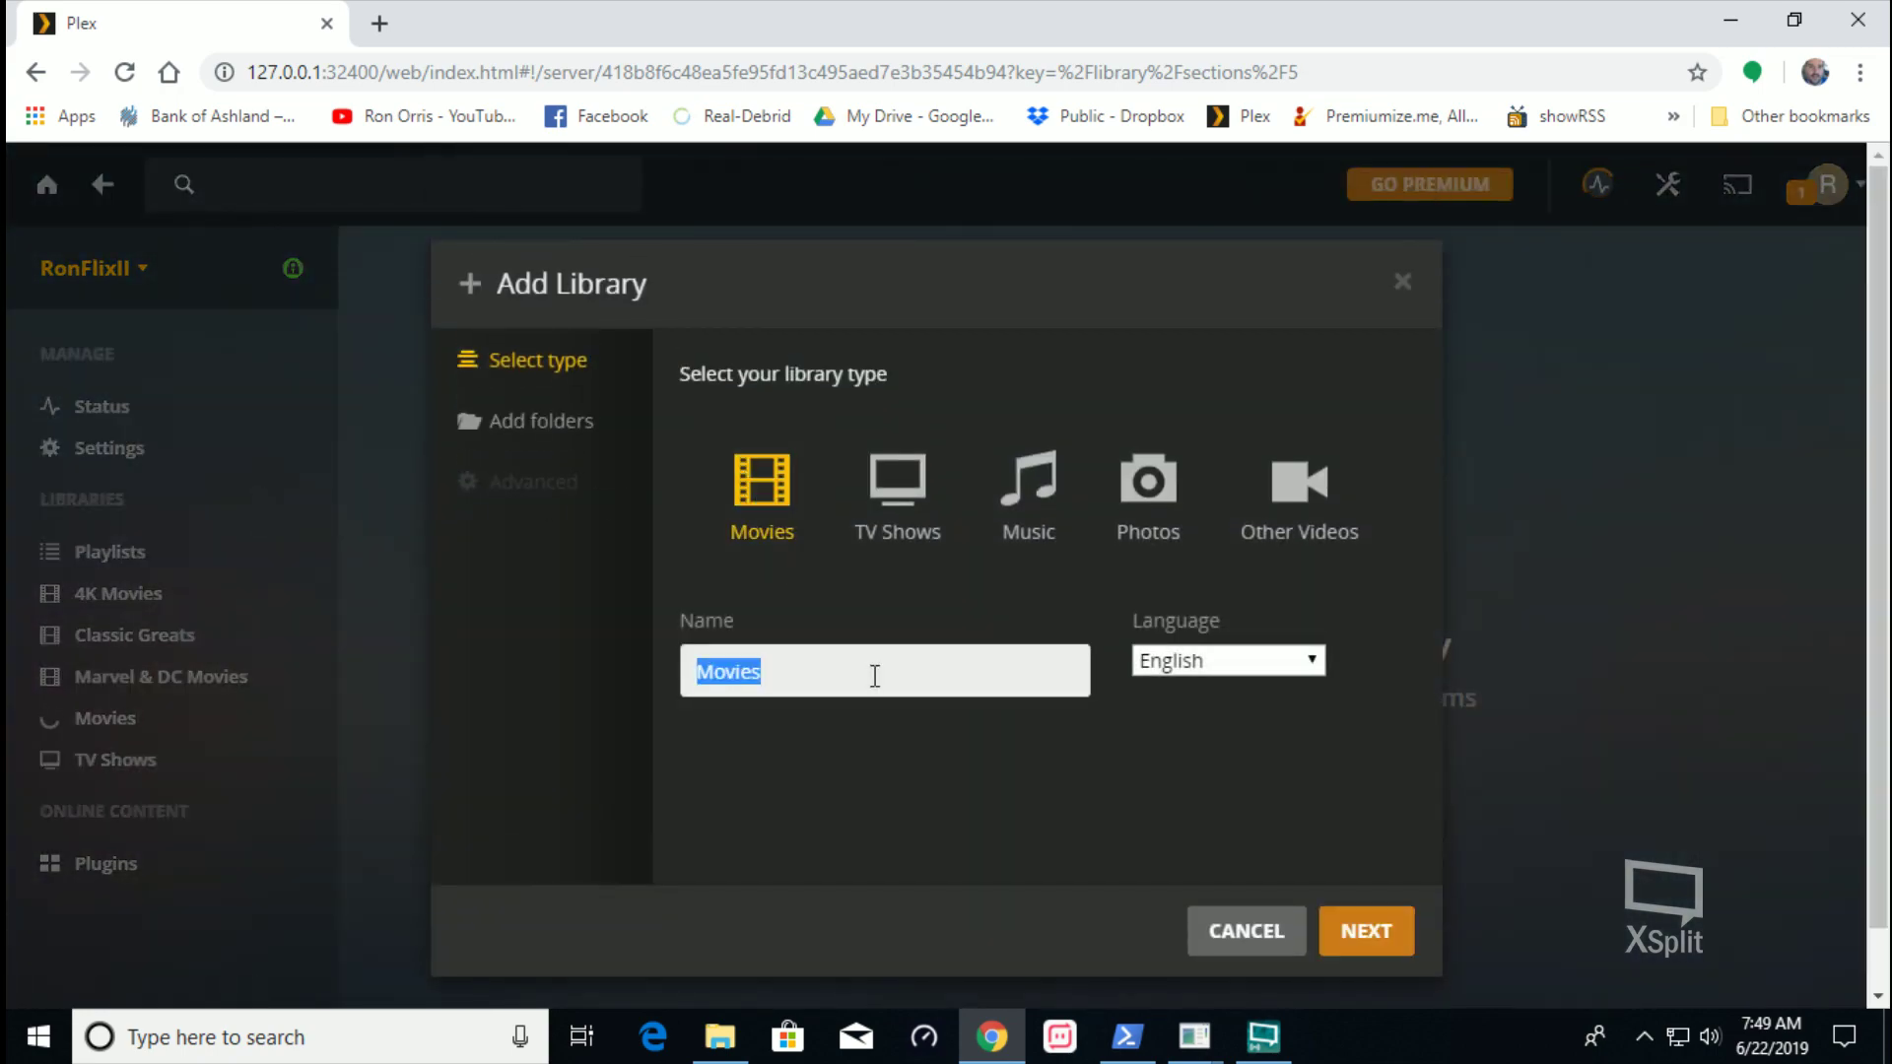
pyautogui.moveTo(709, 1053)
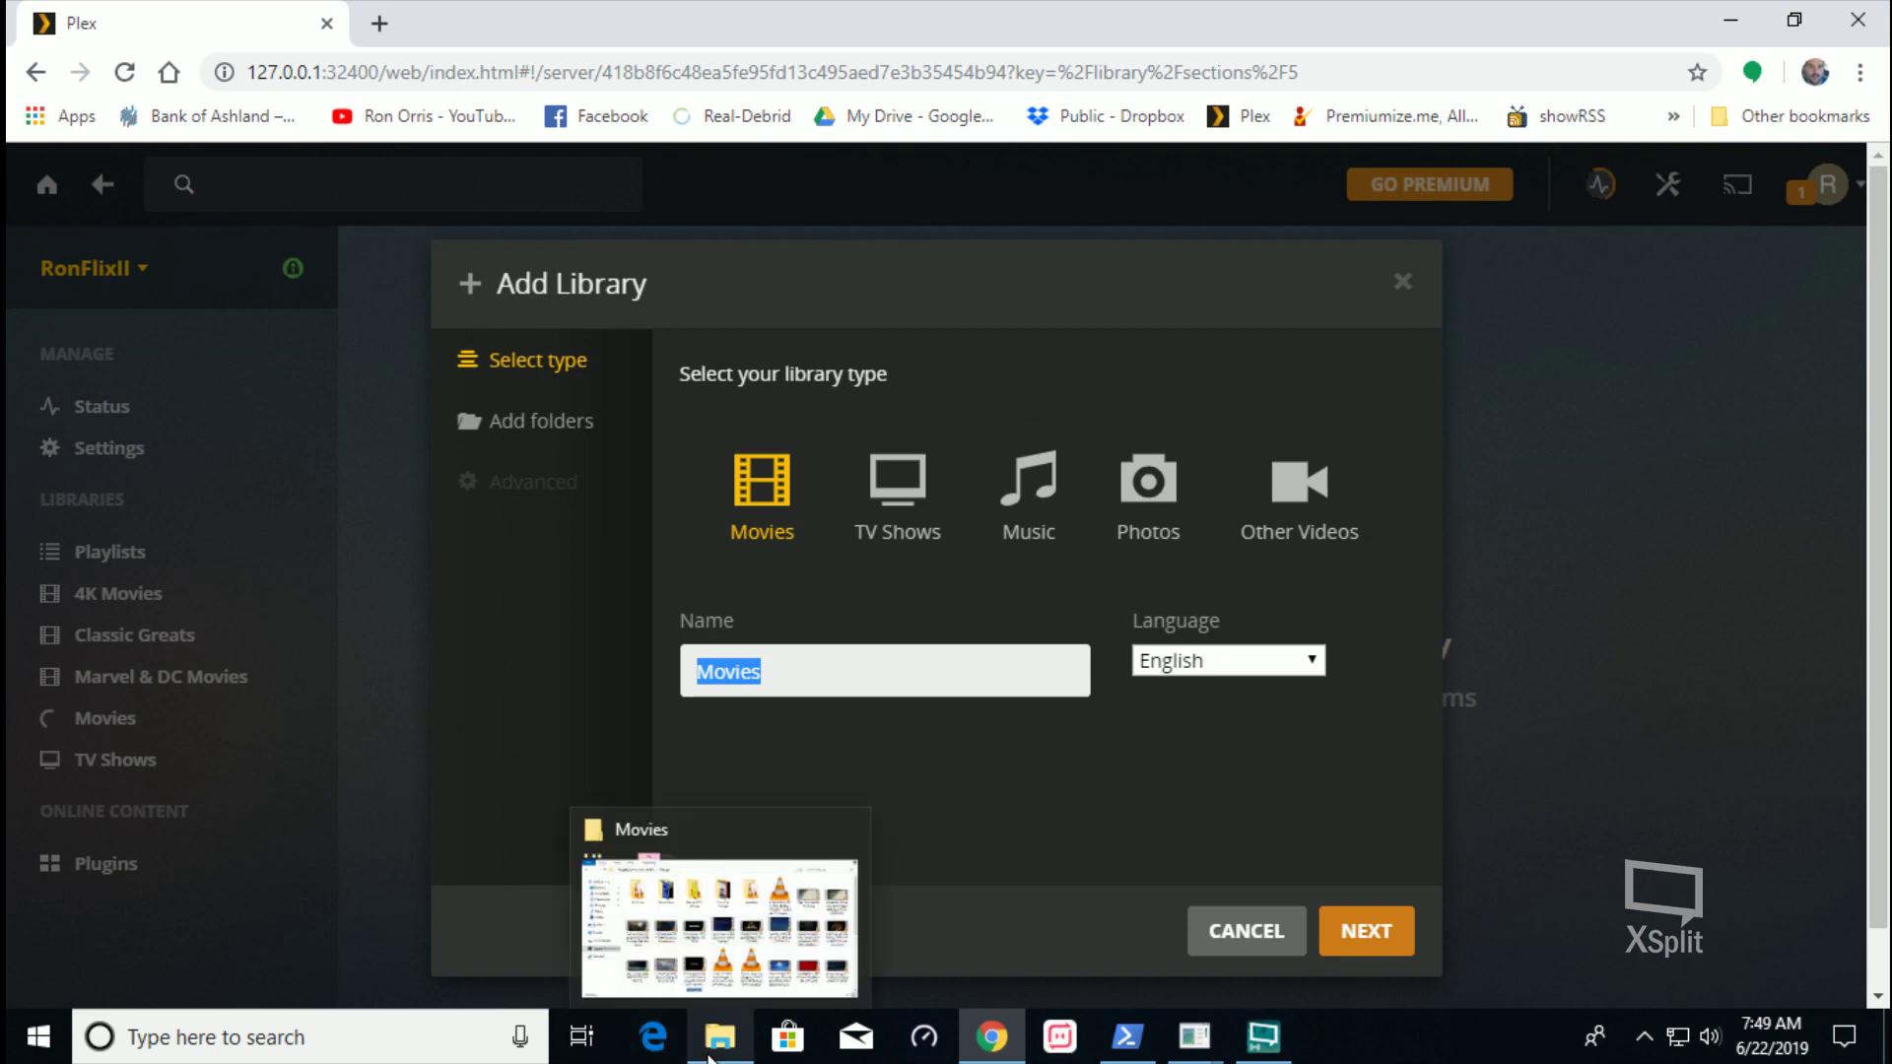
pyautogui.click(709, 1053)
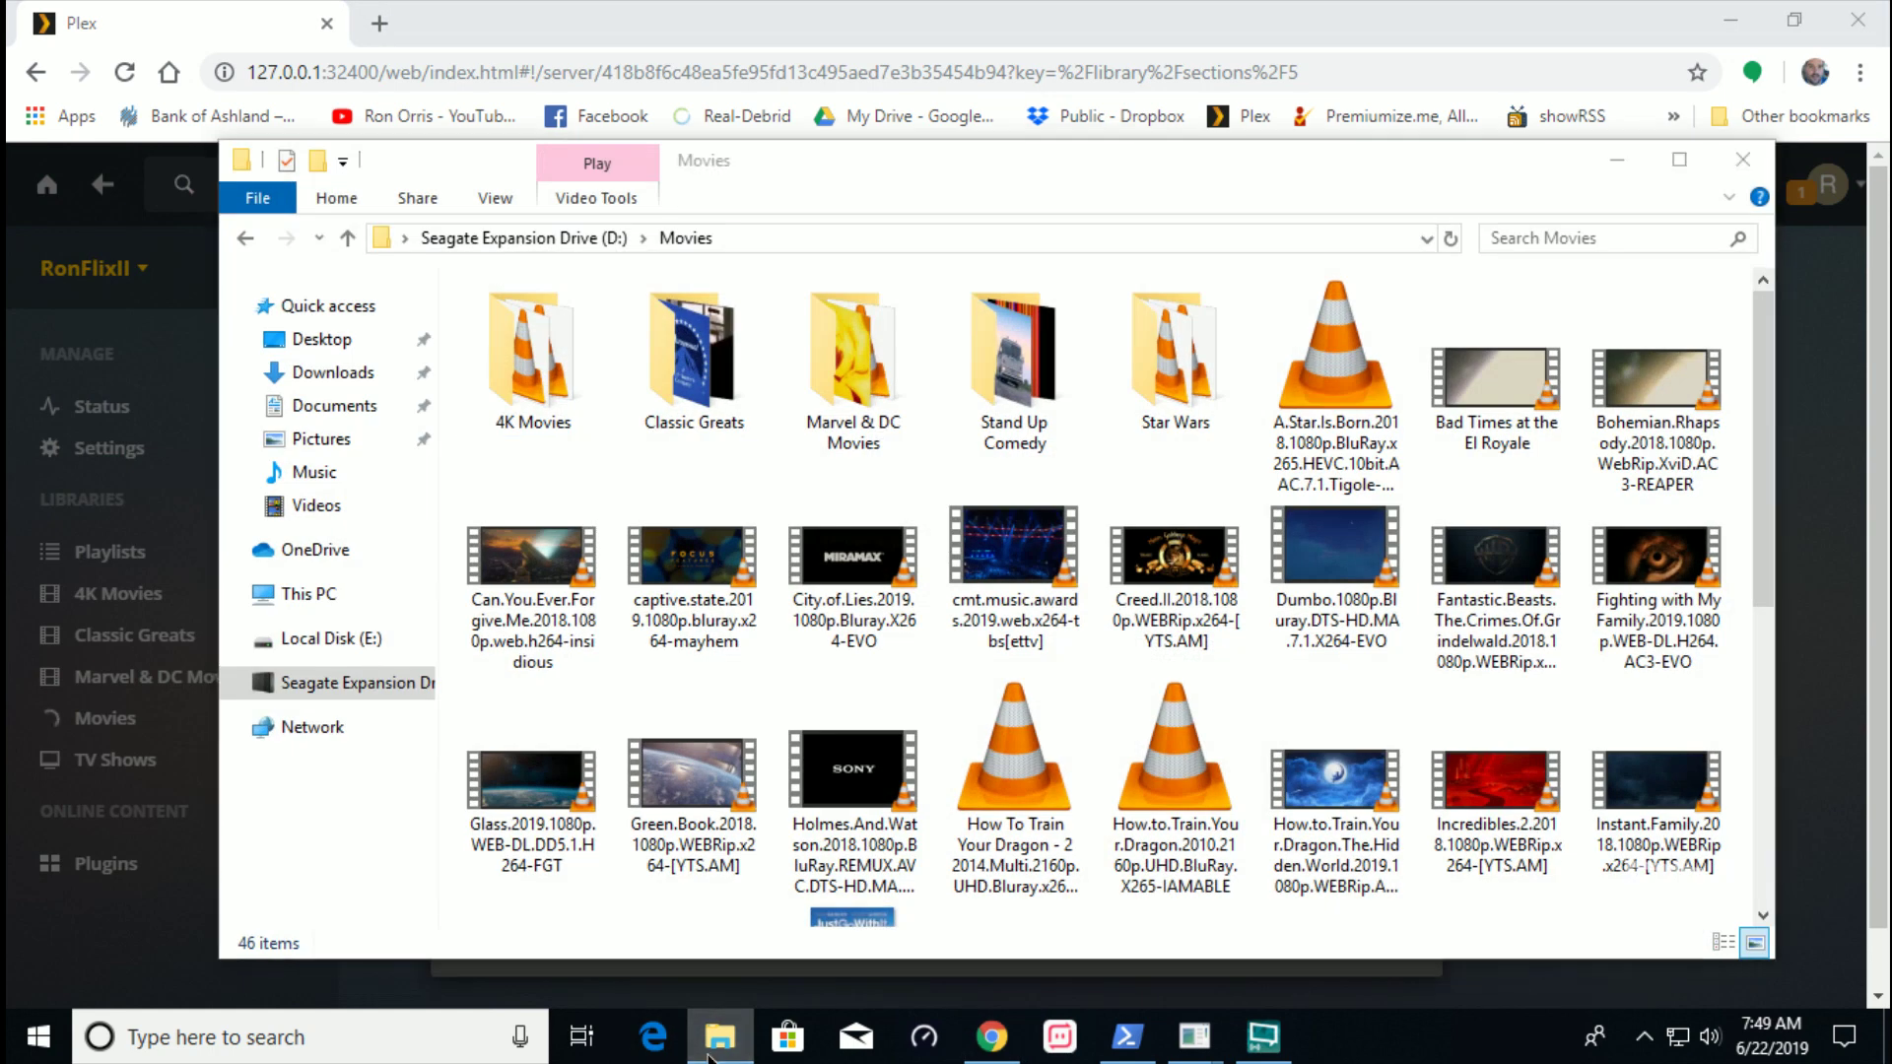
pyautogui.click(709, 1052)
pyautogui.write('S')
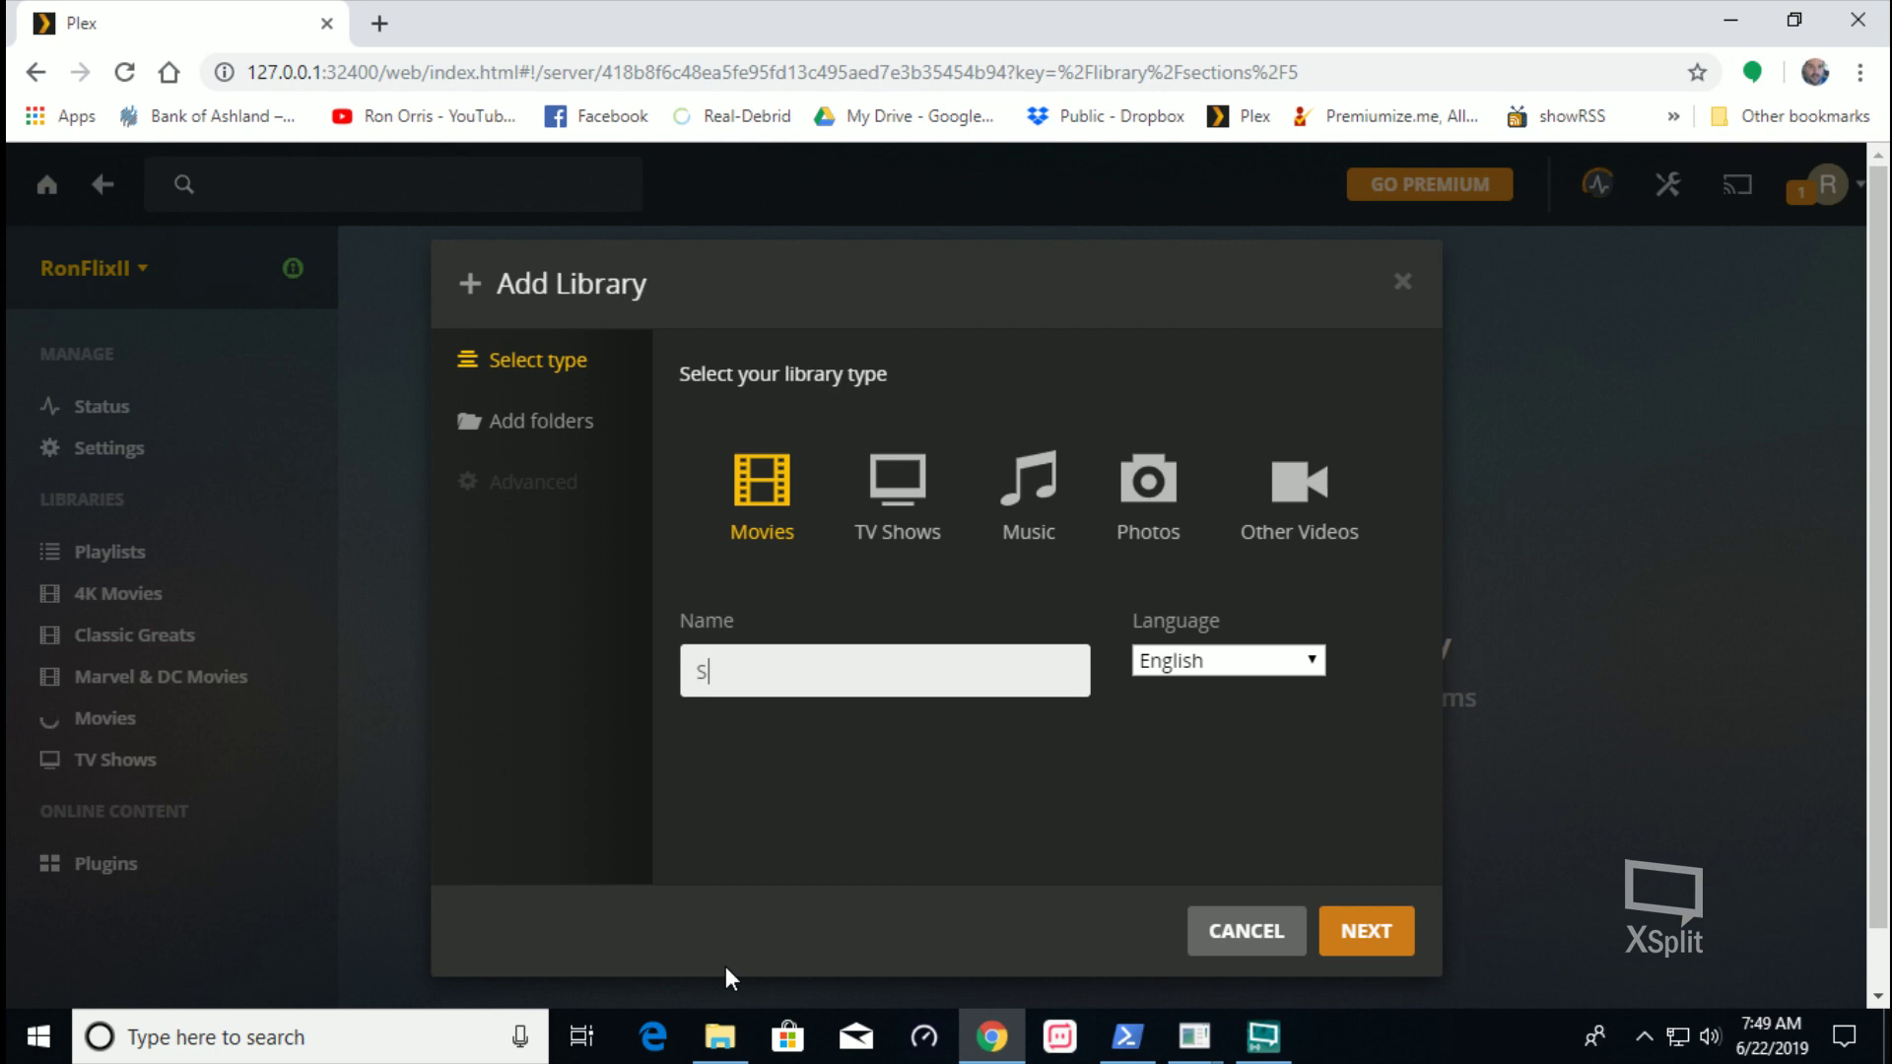
pyautogui.write('tand Up Comedy')
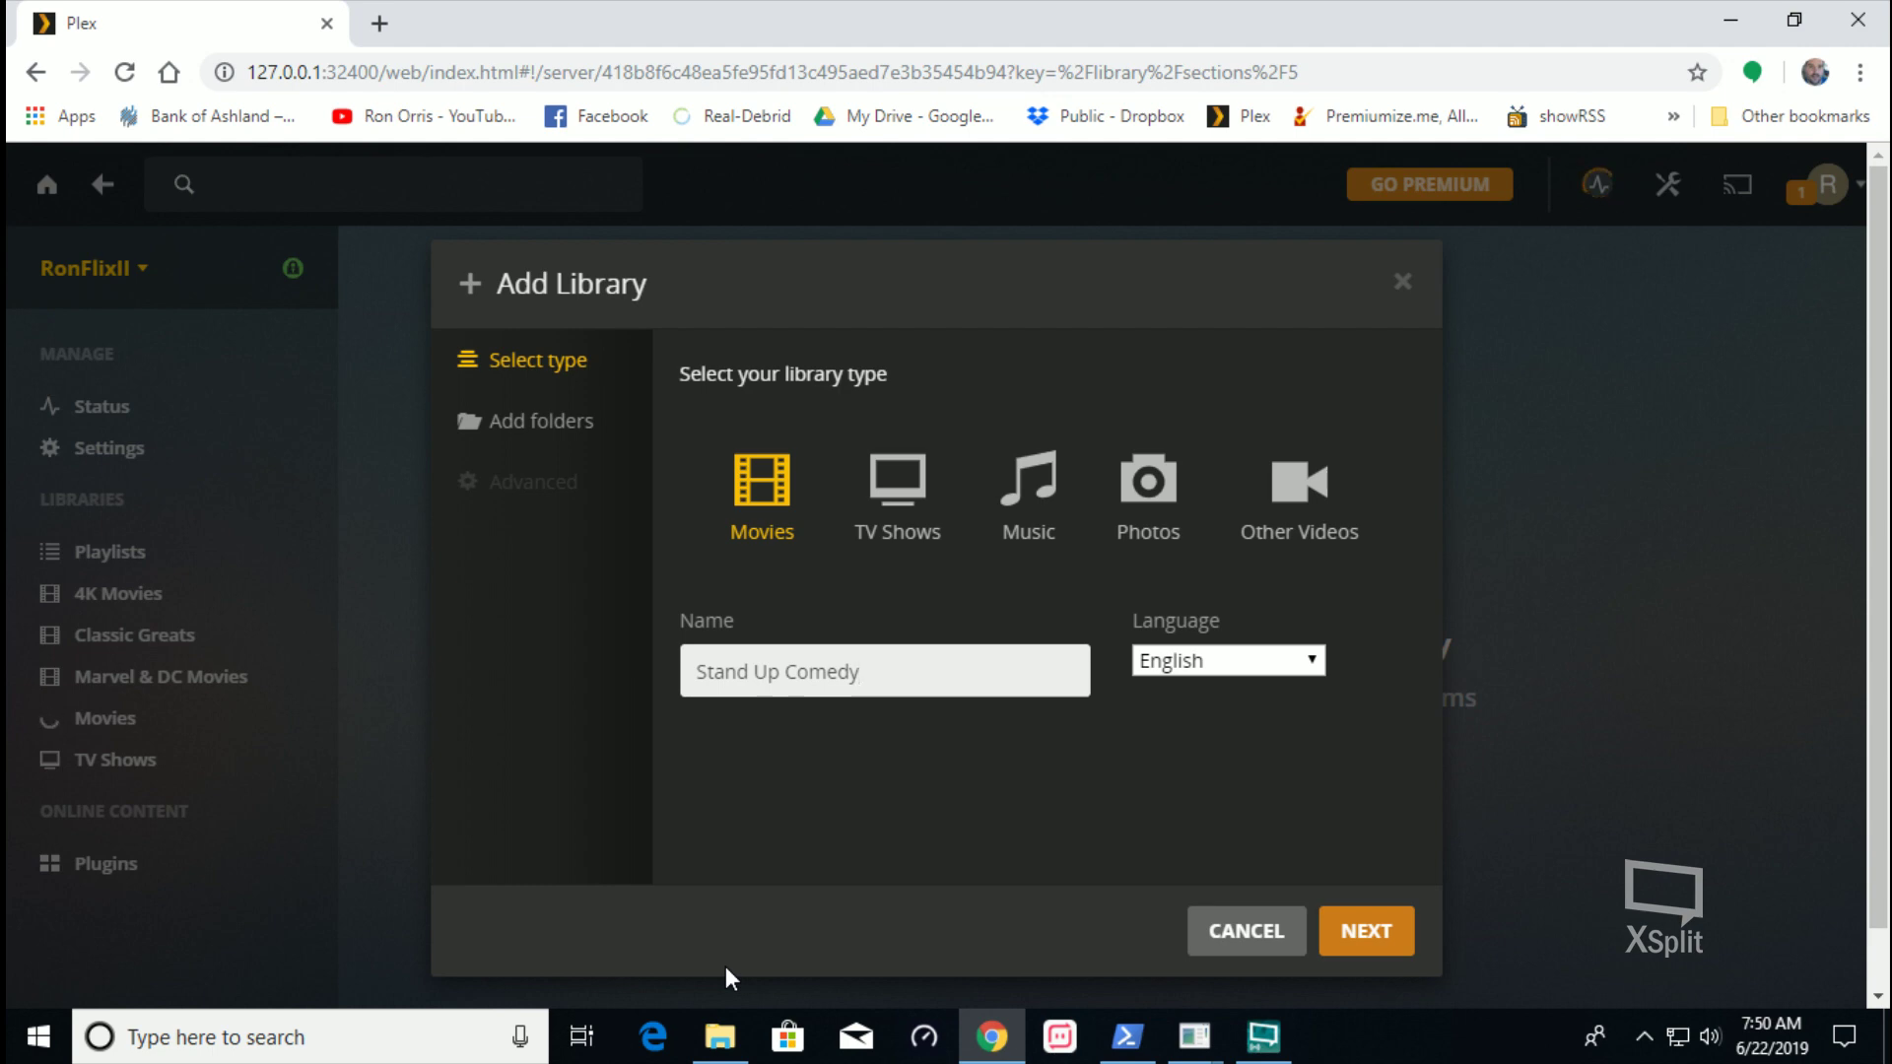
# Set D:\Movies\Stand Up Comedy as its folder and create the library
pyautogui.click(1395, 938)
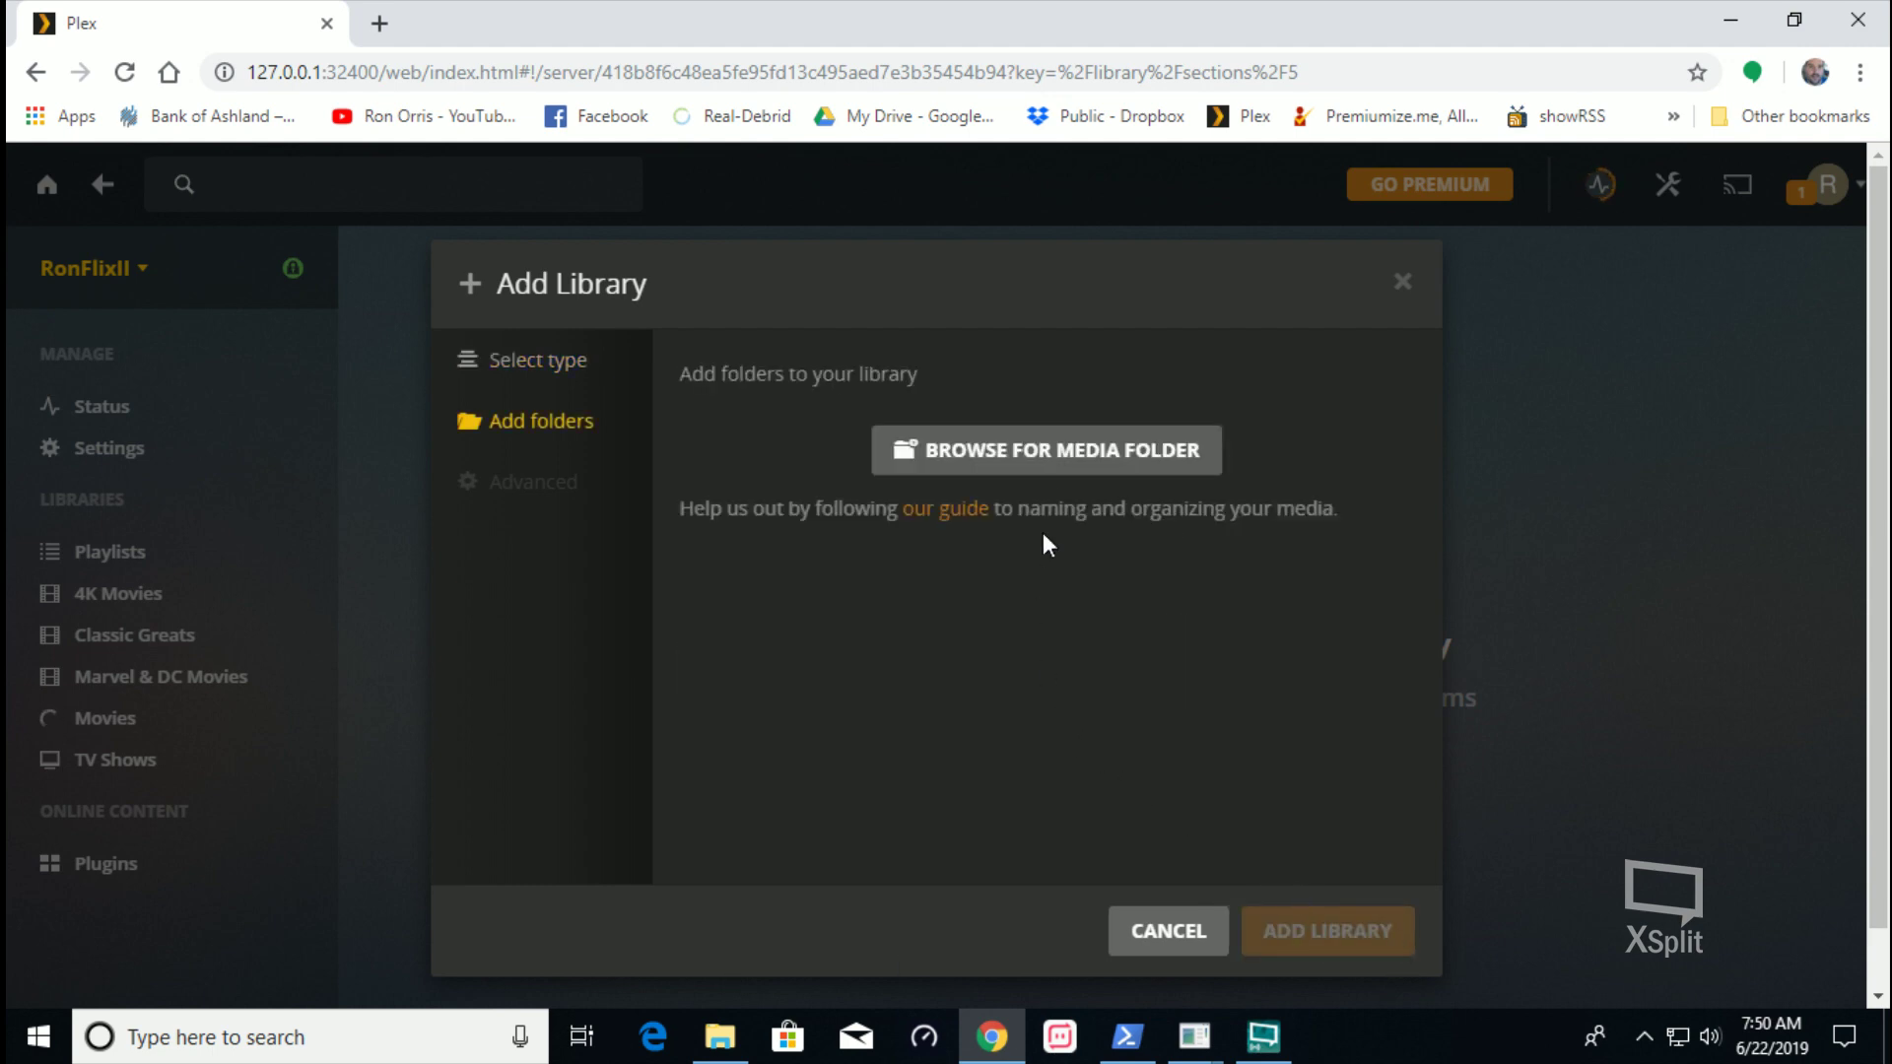
pyautogui.click(1067, 449)
pyautogui.click(681, 562)
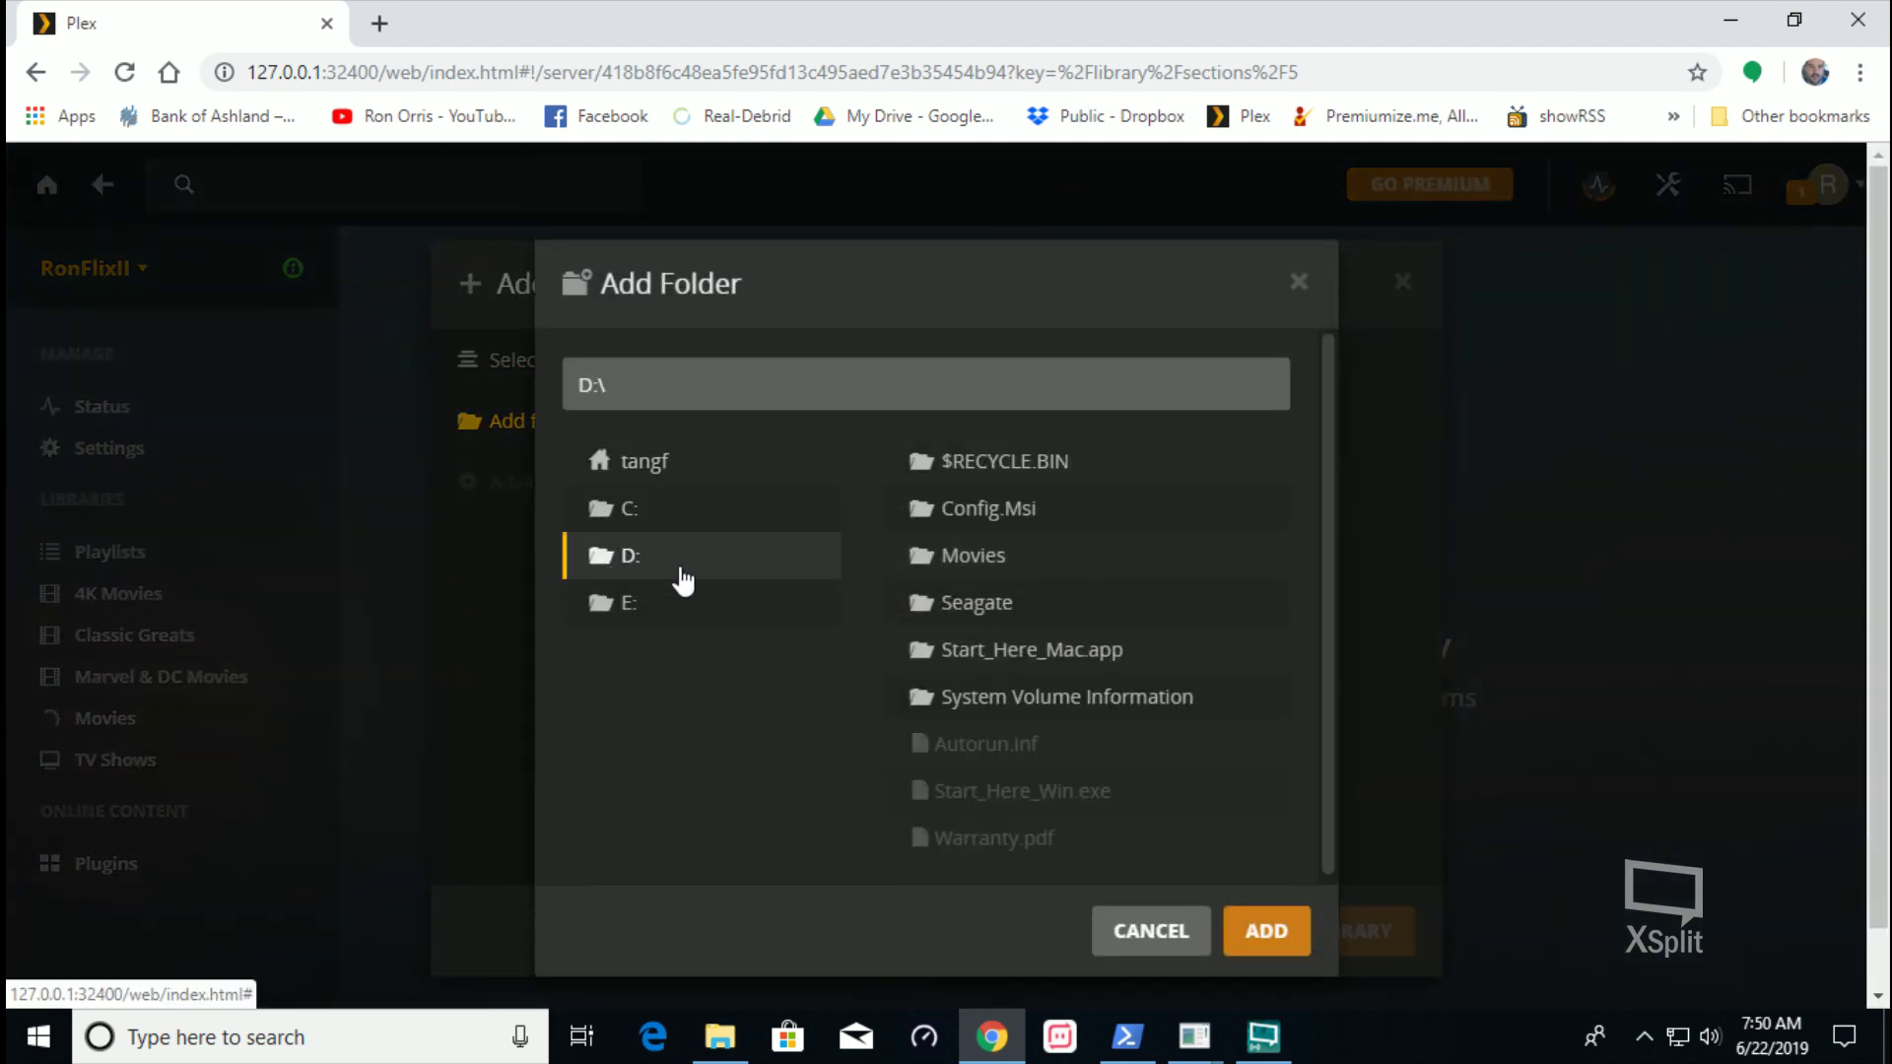
pyautogui.click(932, 552)
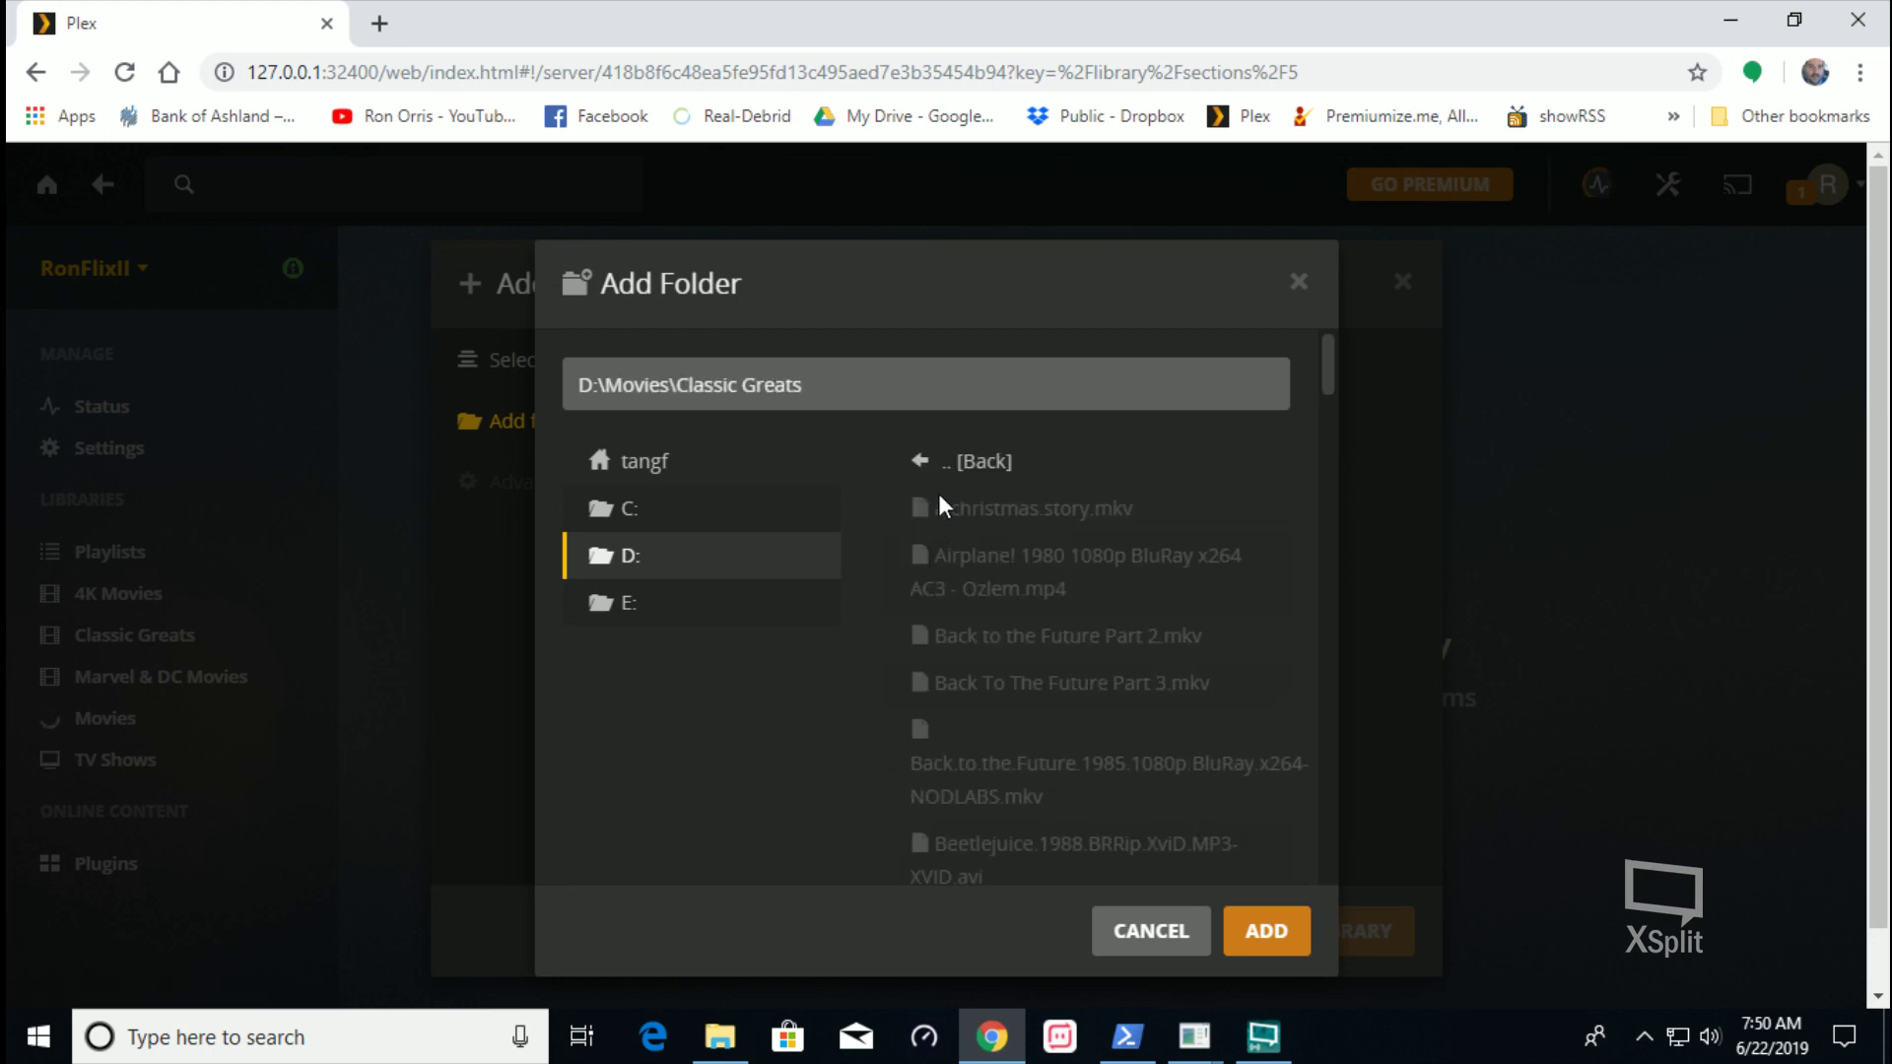
pyautogui.click(921, 460)
pyautogui.click(948, 652)
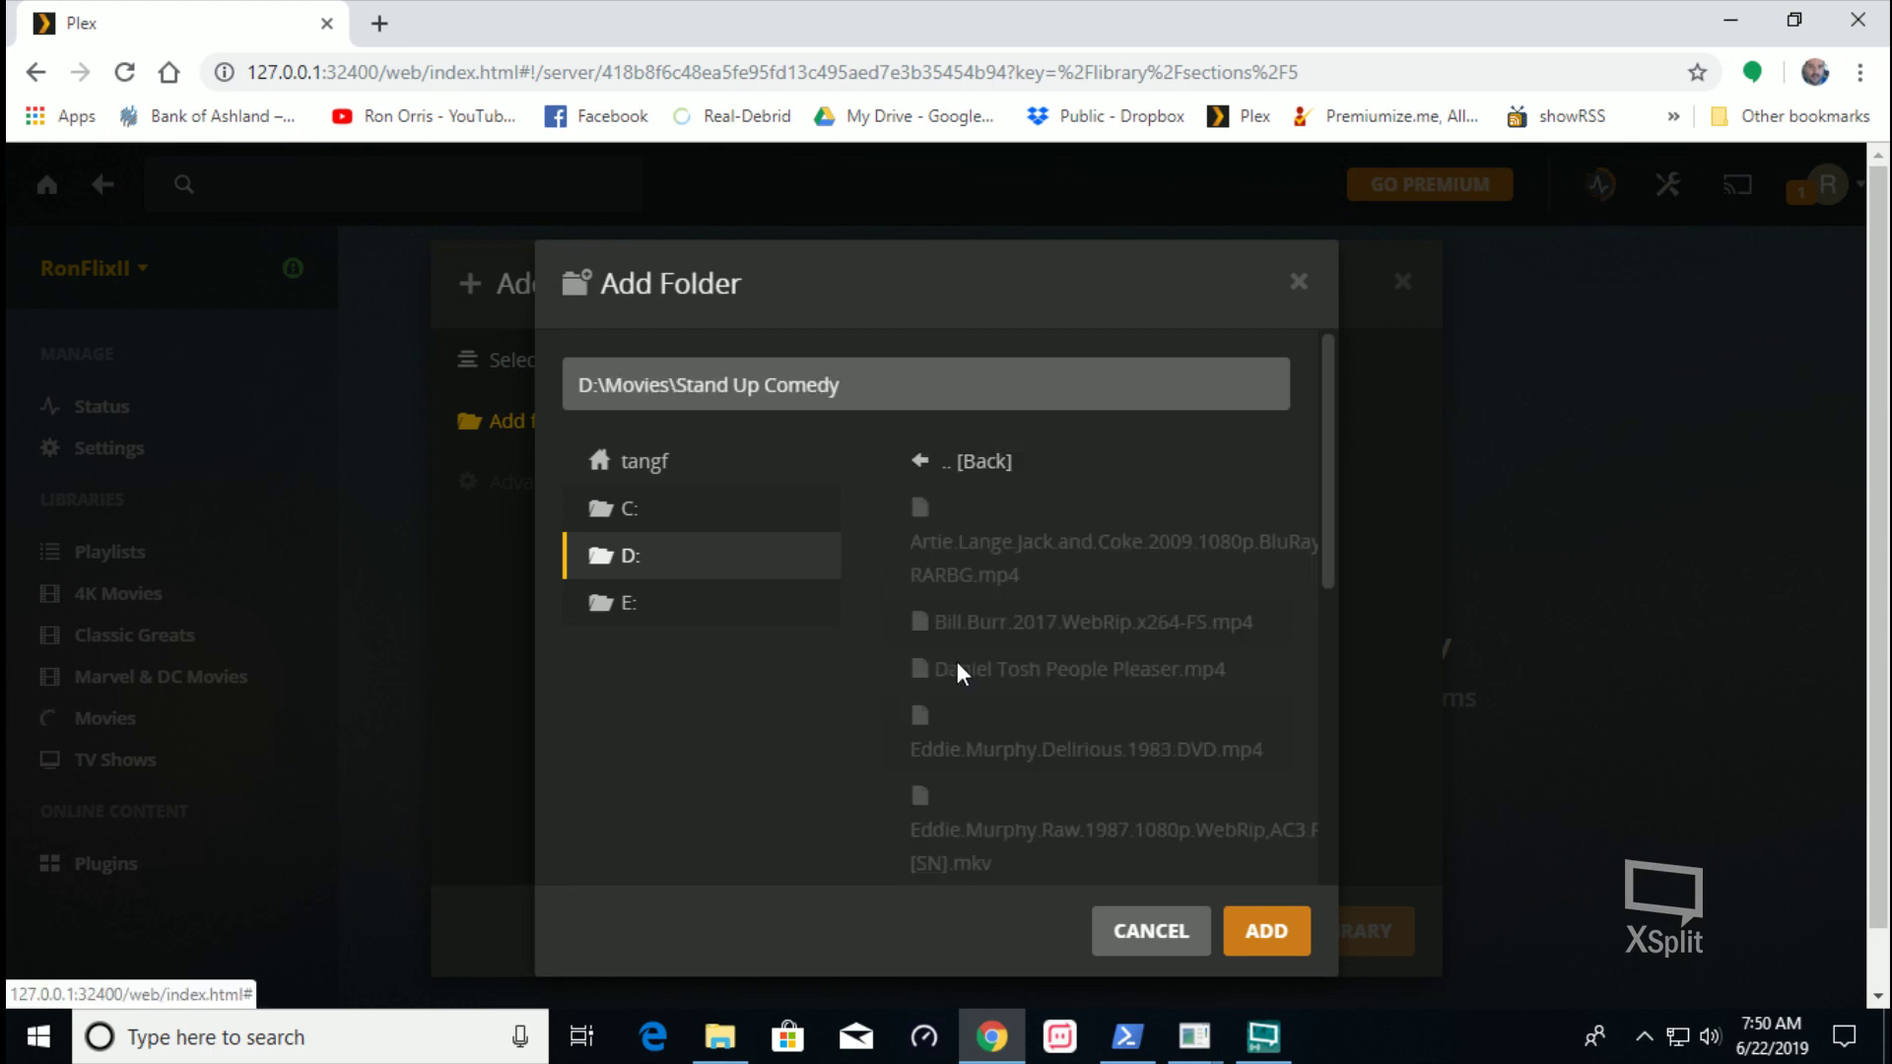
pyautogui.click(1247, 934)
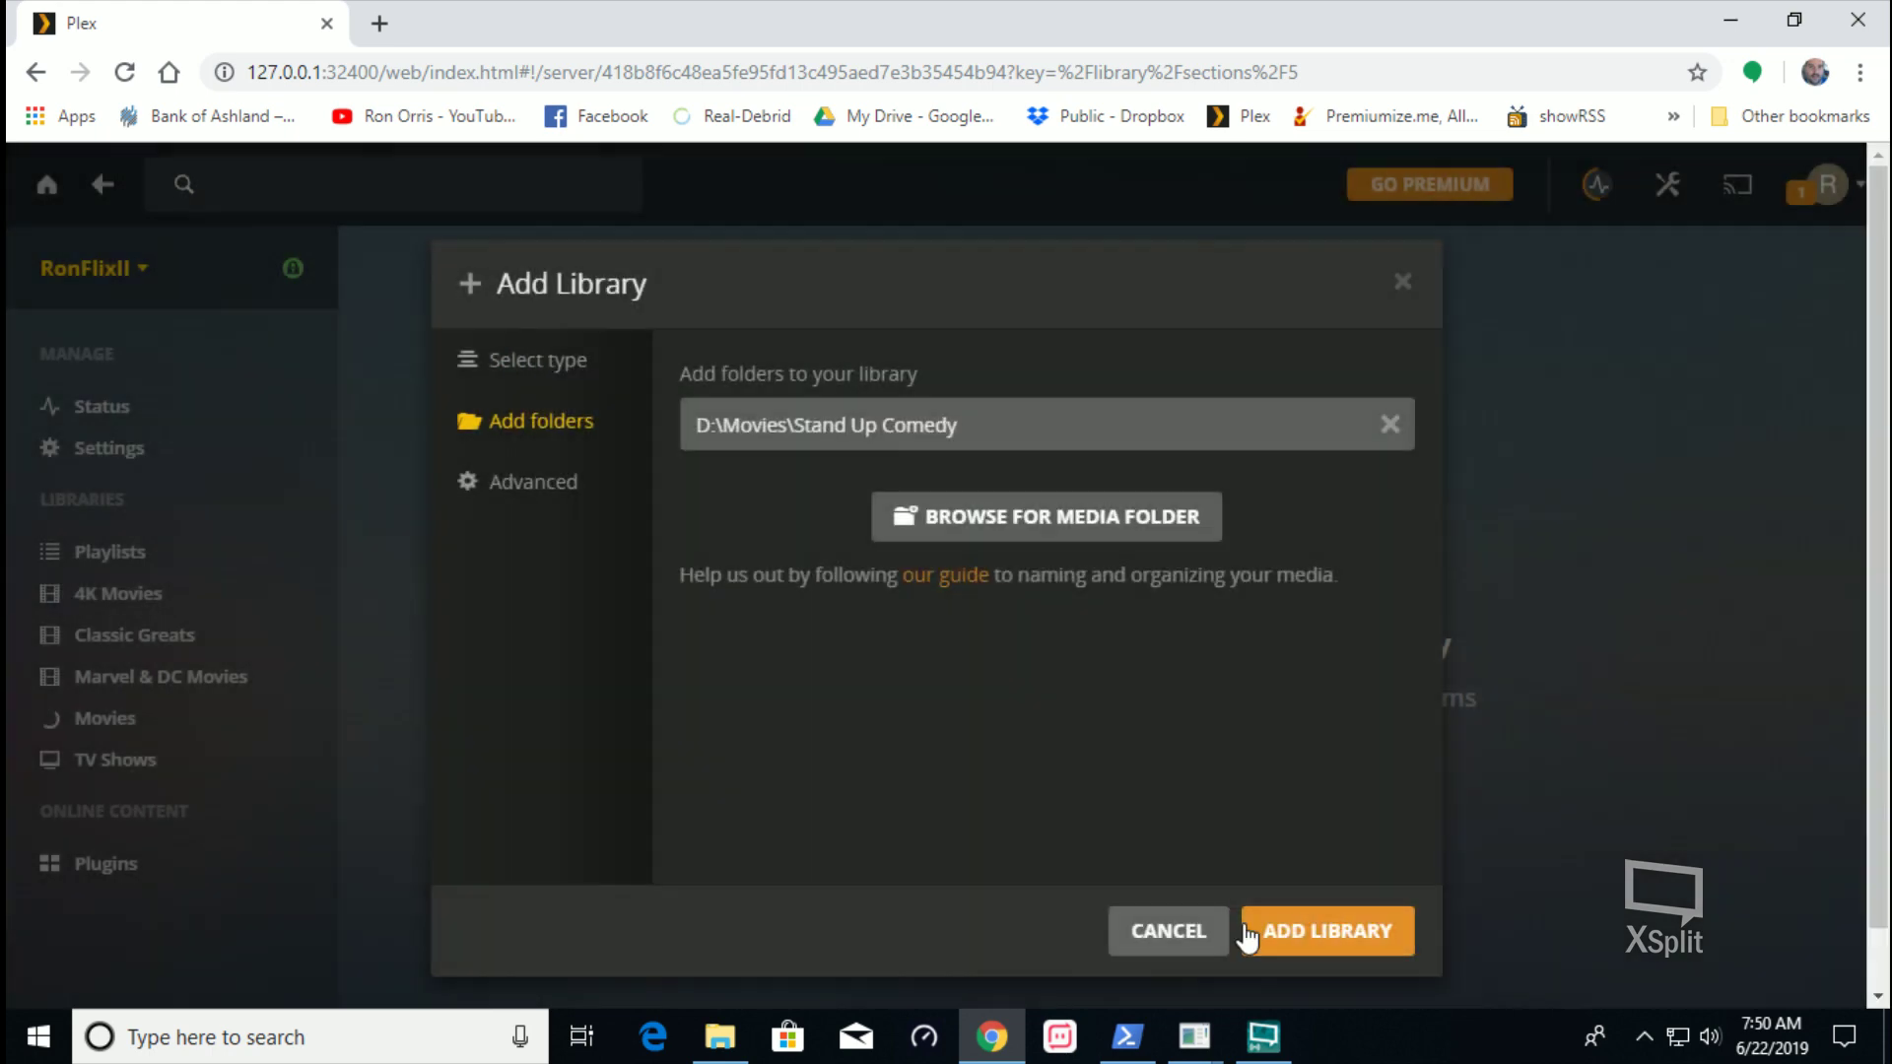
pyautogui.click(1332, 944)
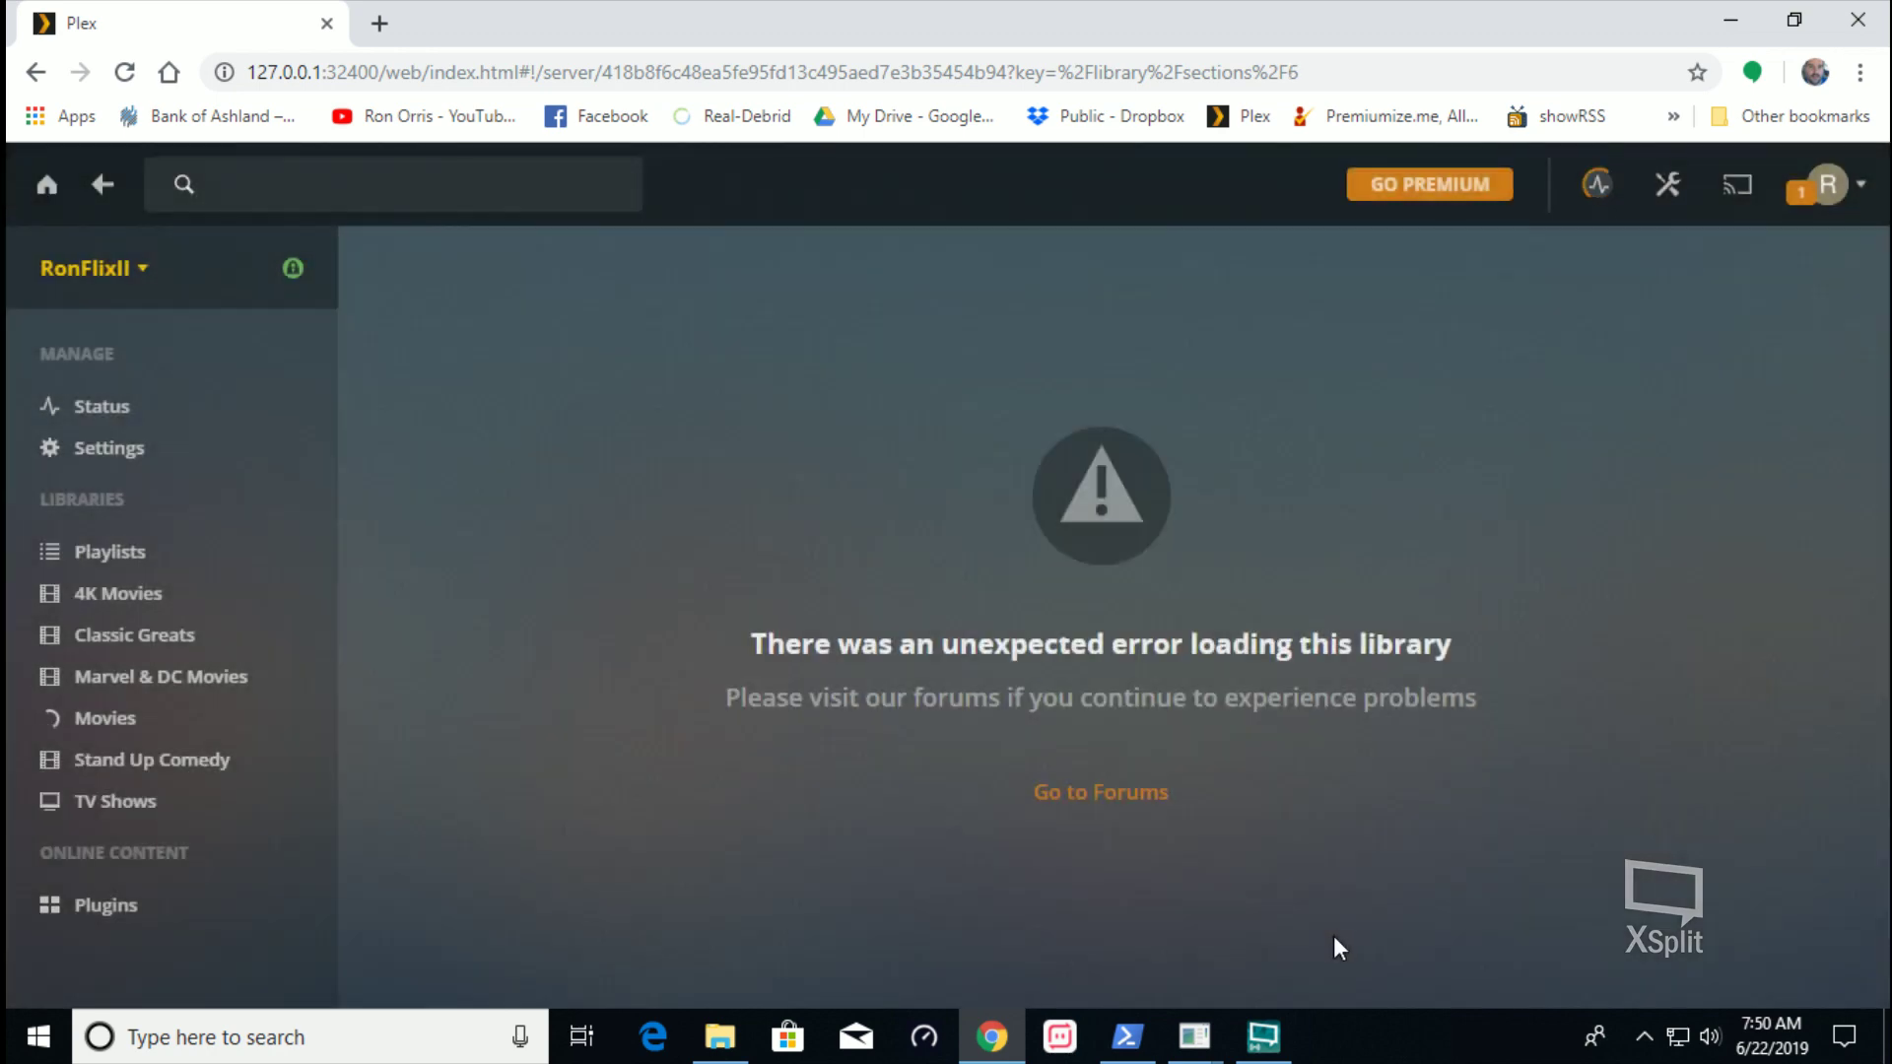
# Start a new Movies-type library and name it 'Star Wars'
pyautogui.click(258, 499)
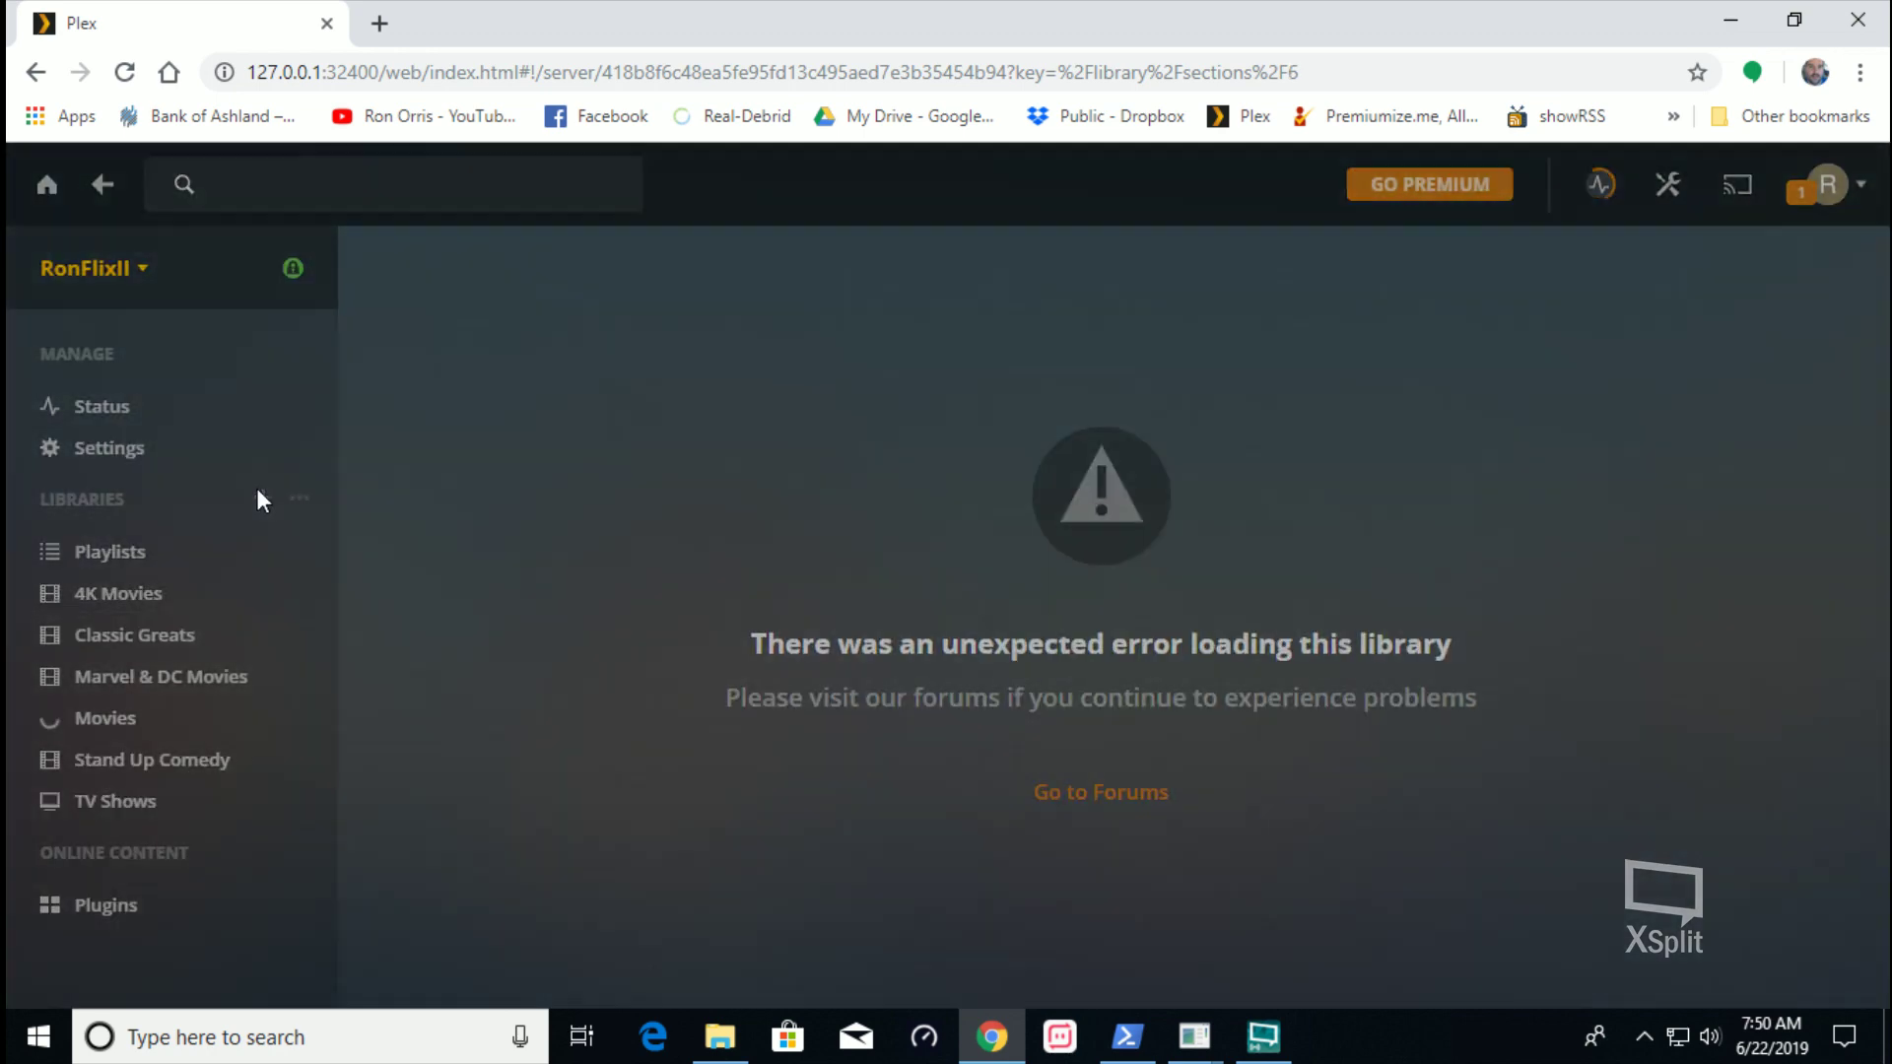
pyautogui.click(754, 522)
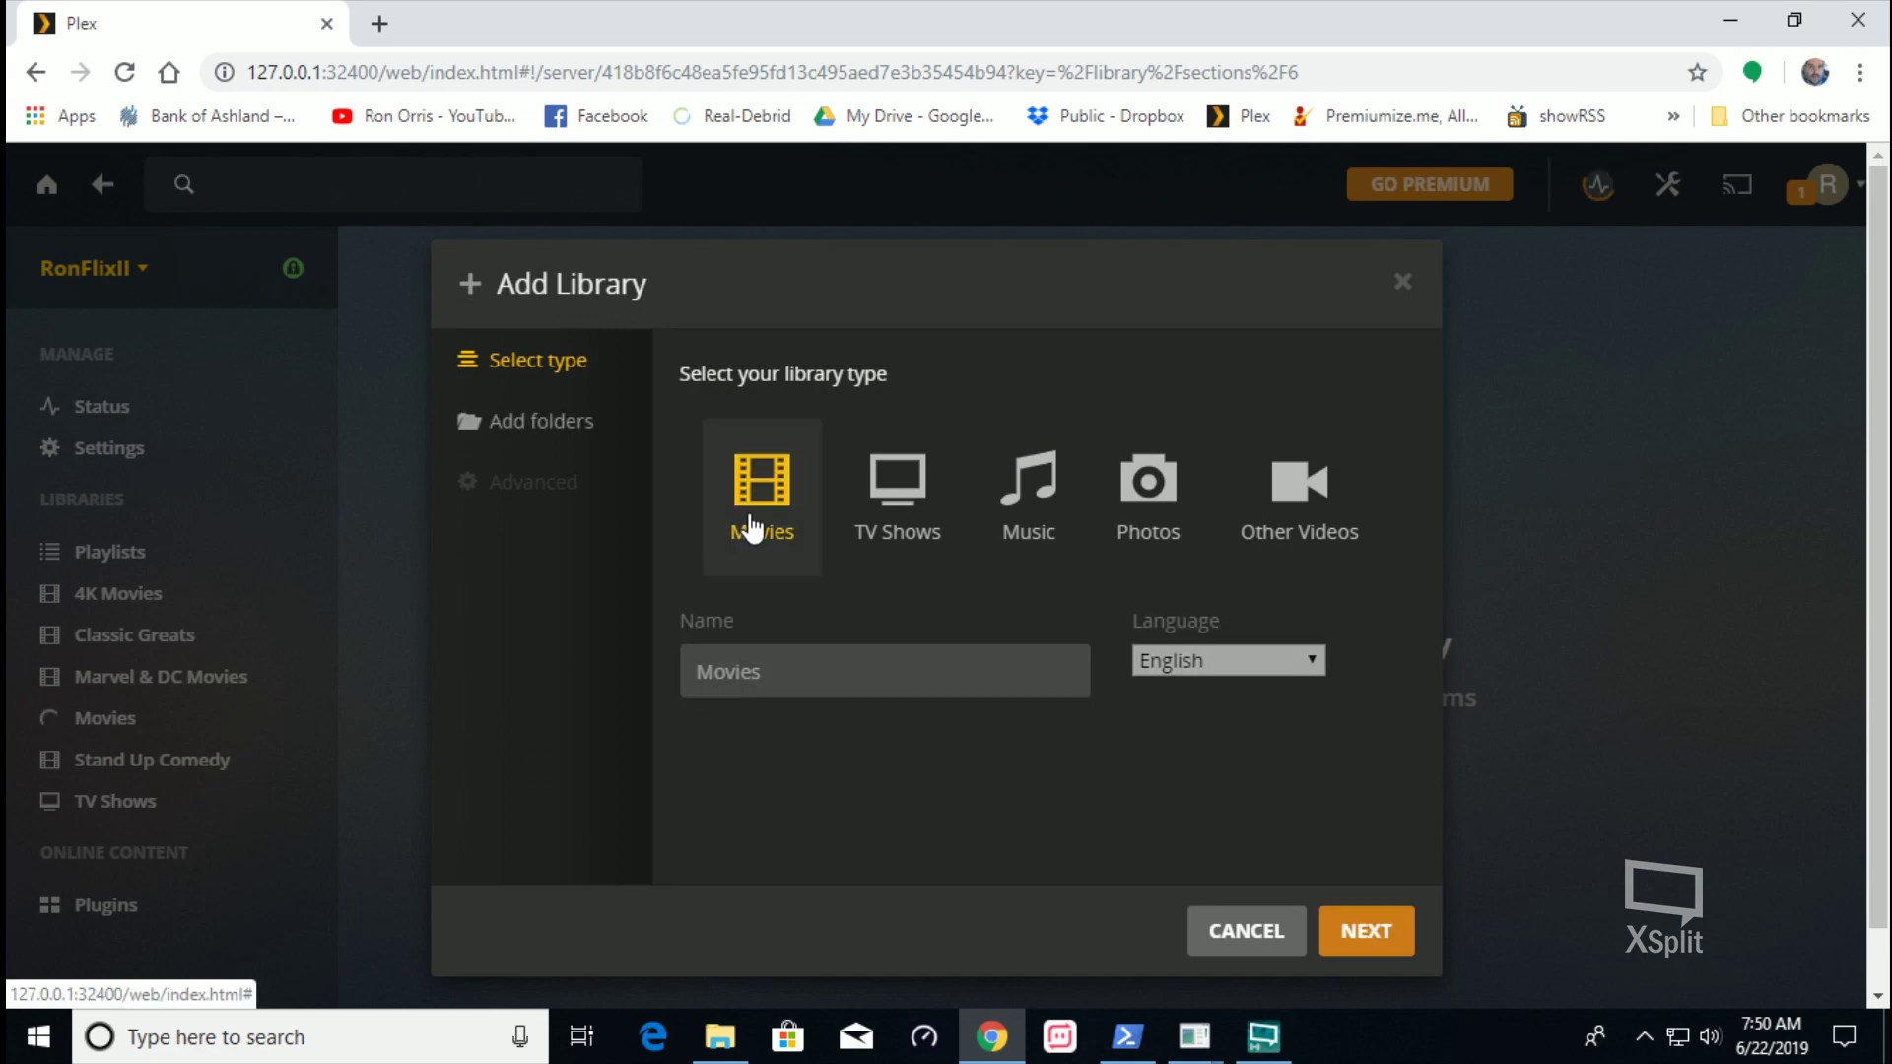
pyautogui.click(832, 667)
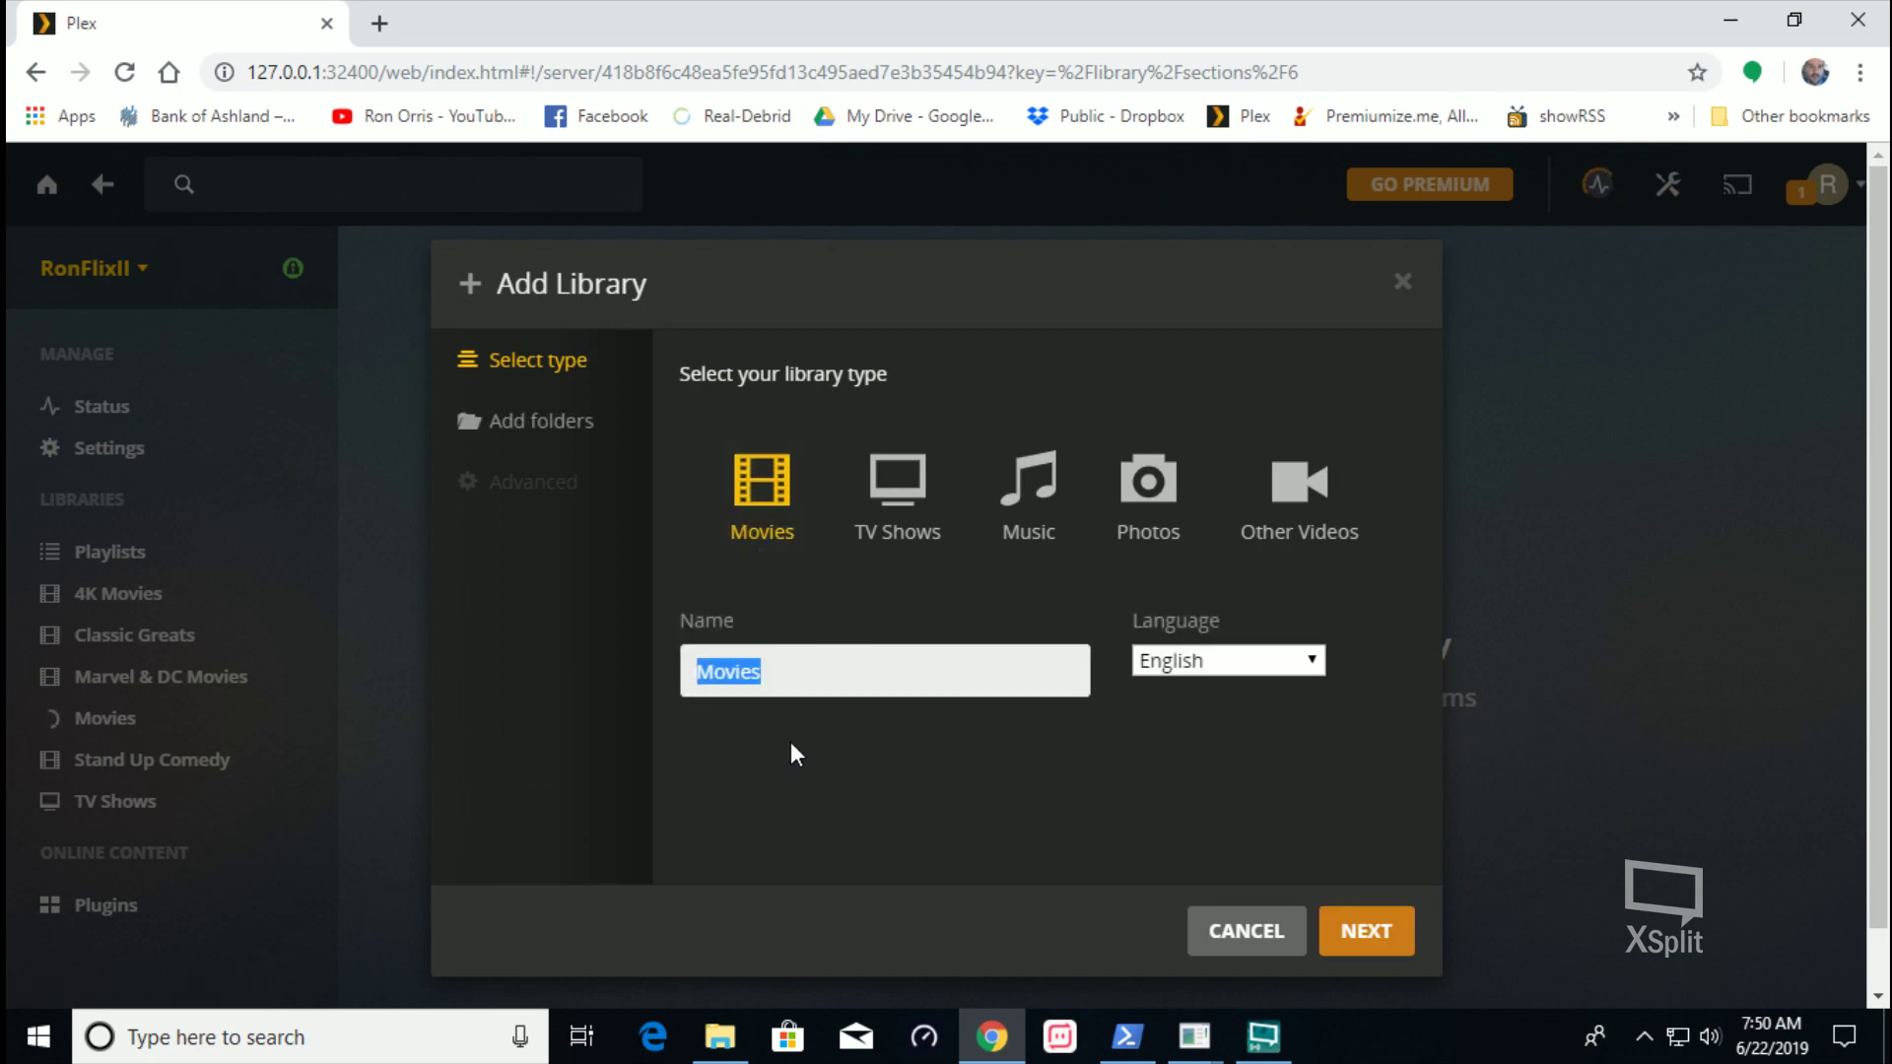
pyautogui.click(721, 1036)
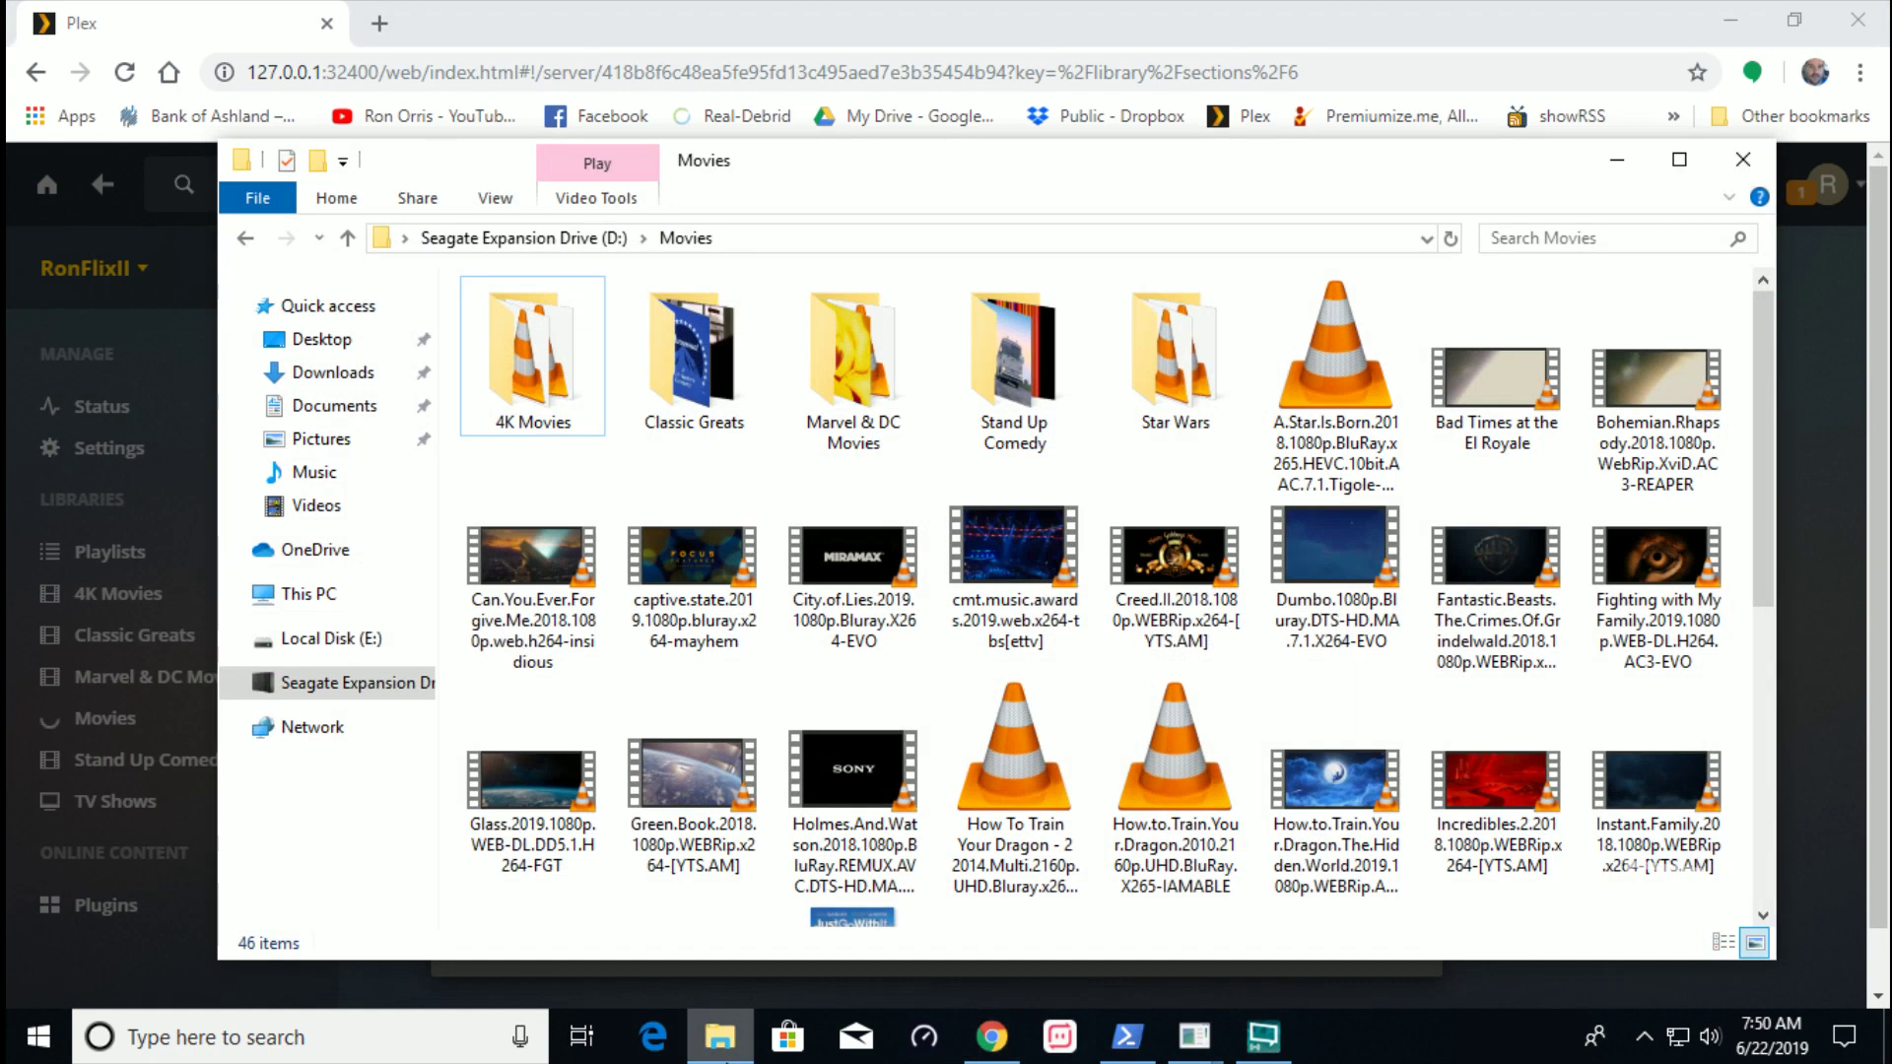
pyautogui.click(720, 1037)
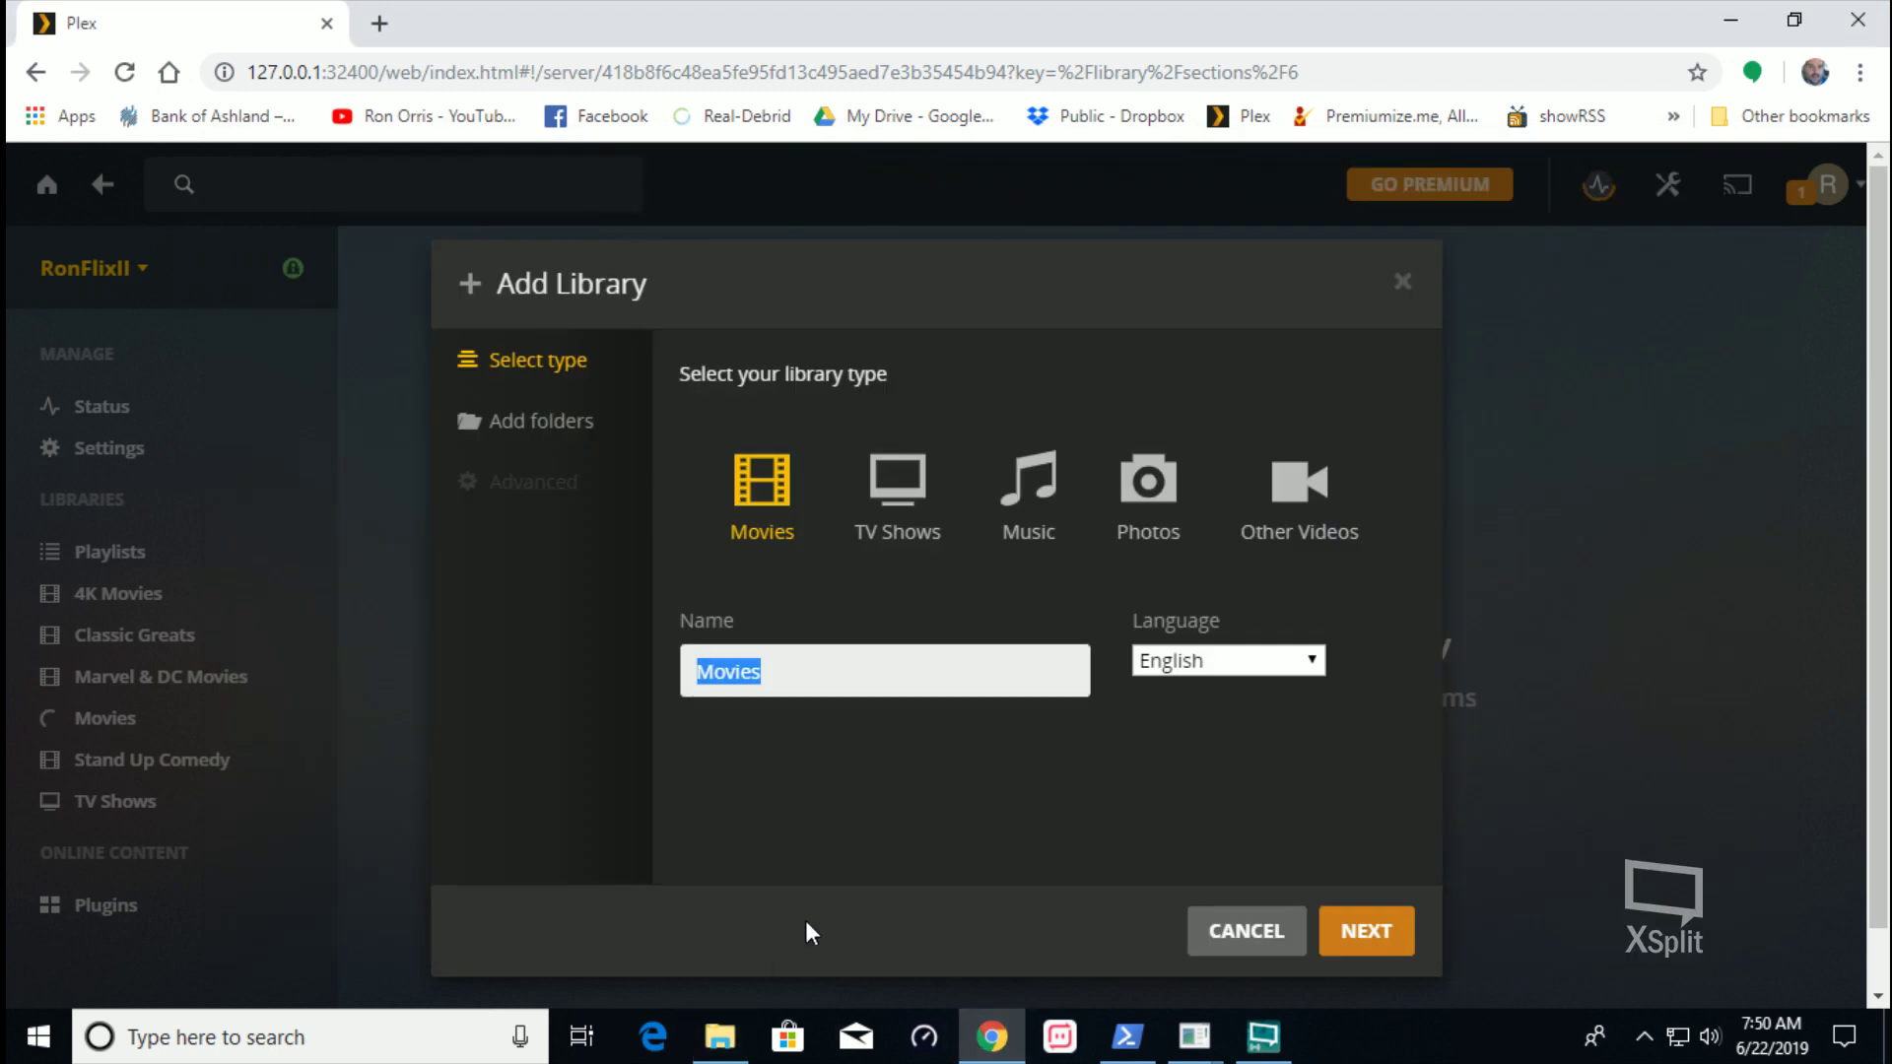
pyautogui.write('S')
pyautogui.write('tan')
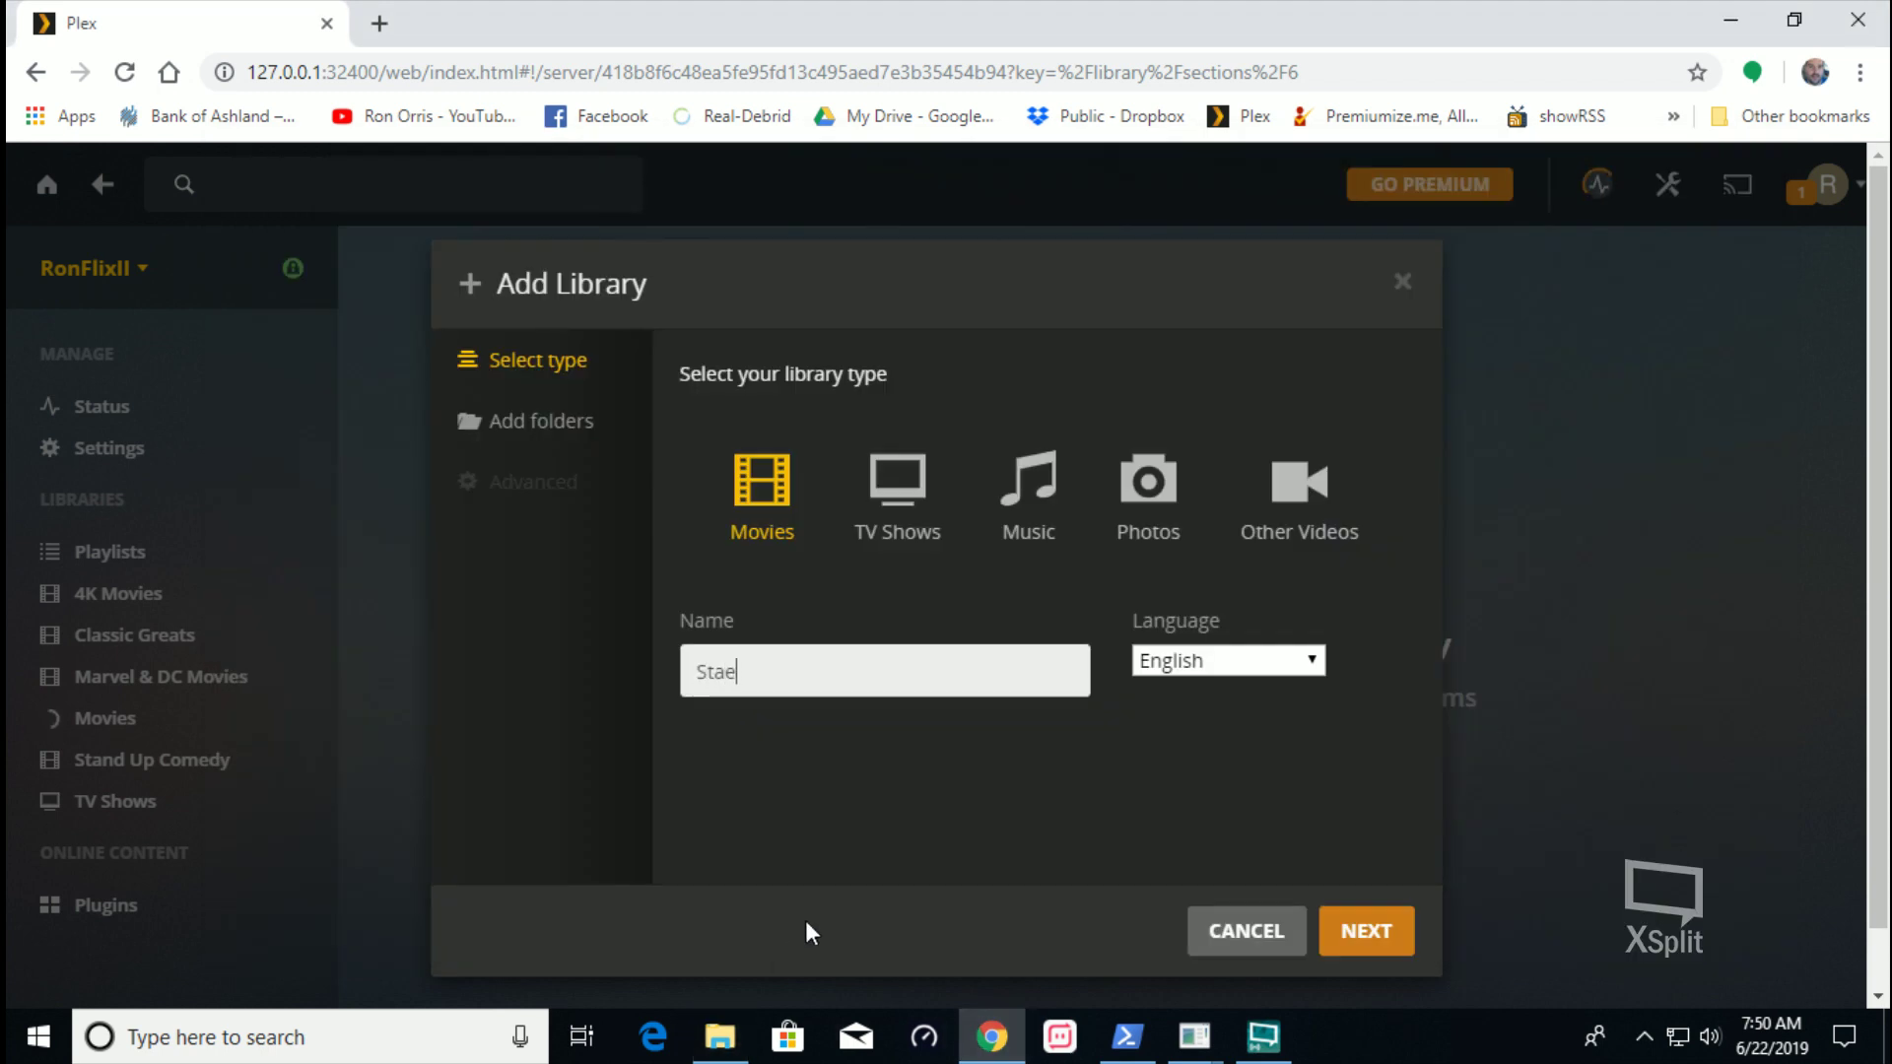
pyautogui.press('BackSpace')
pyautogui.write('r W')
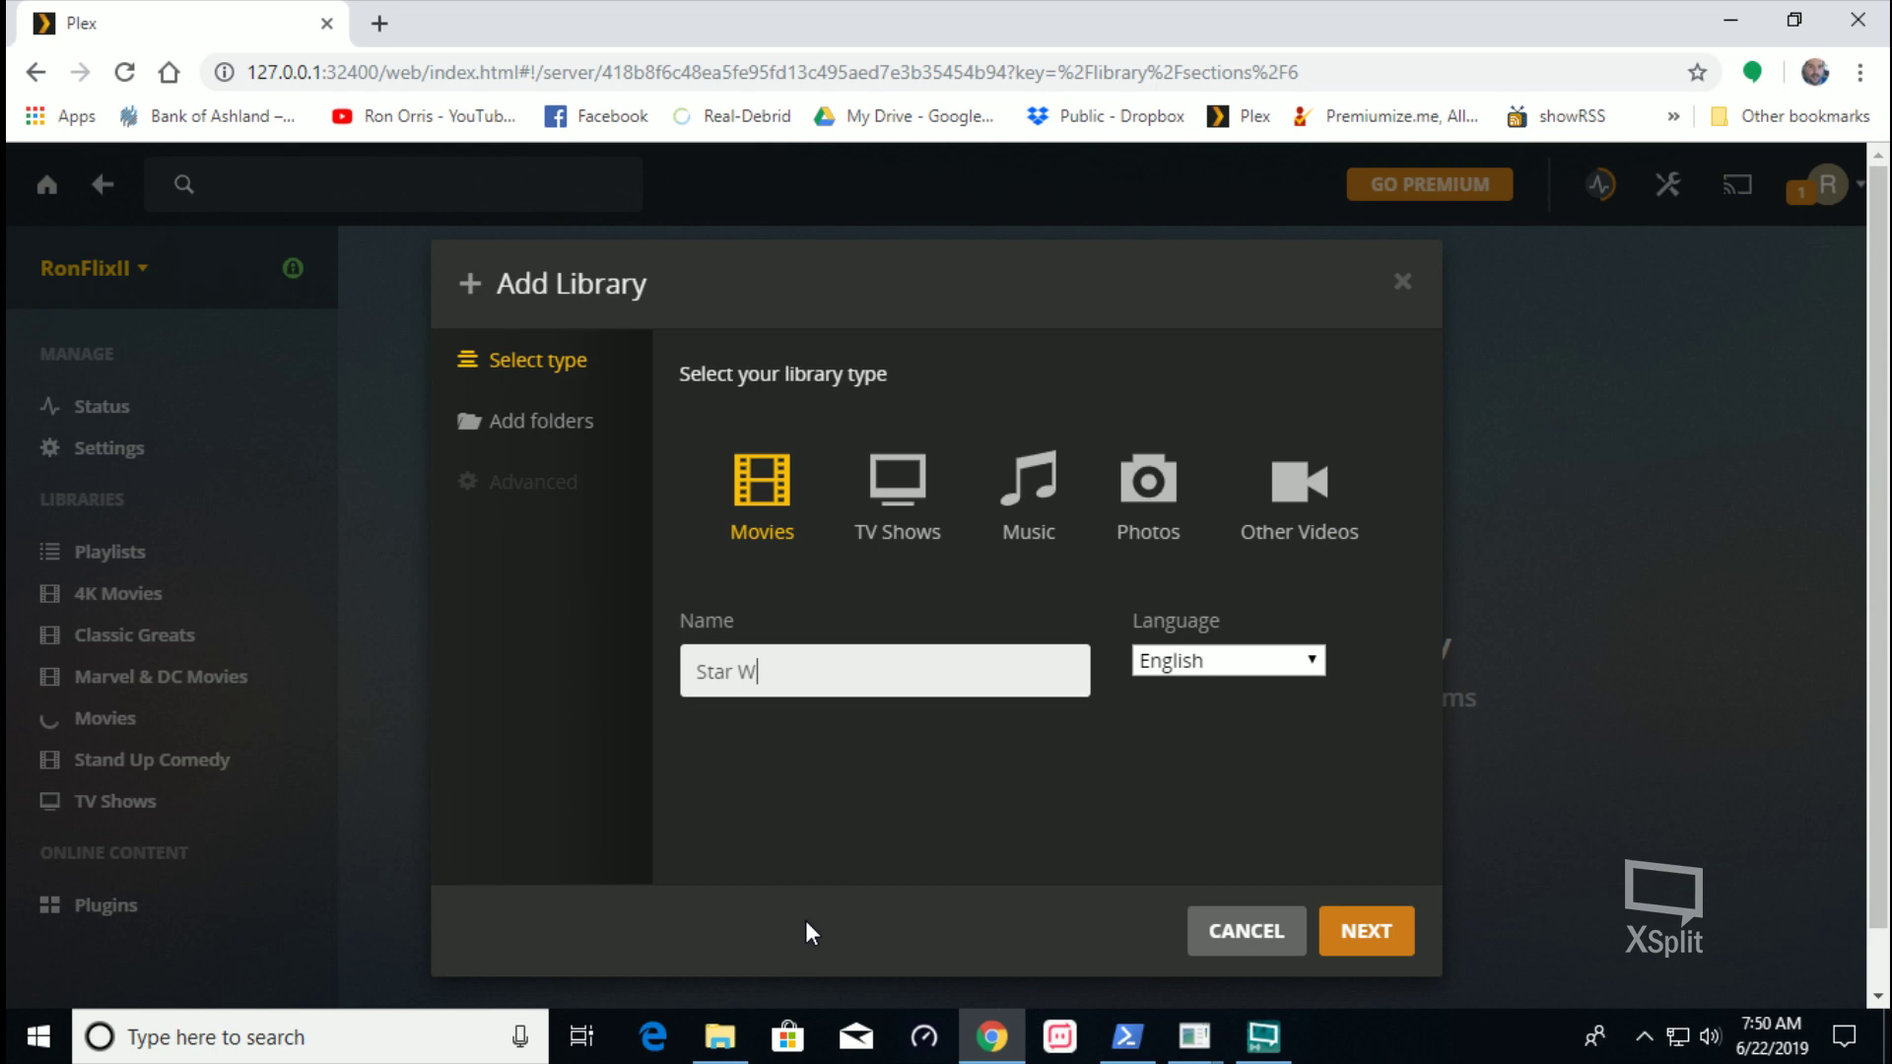
pyautogui.write('ars')
# Set D:\Movies\Star Wars as its folder and create the library
pyautogui.click(1360, 934)
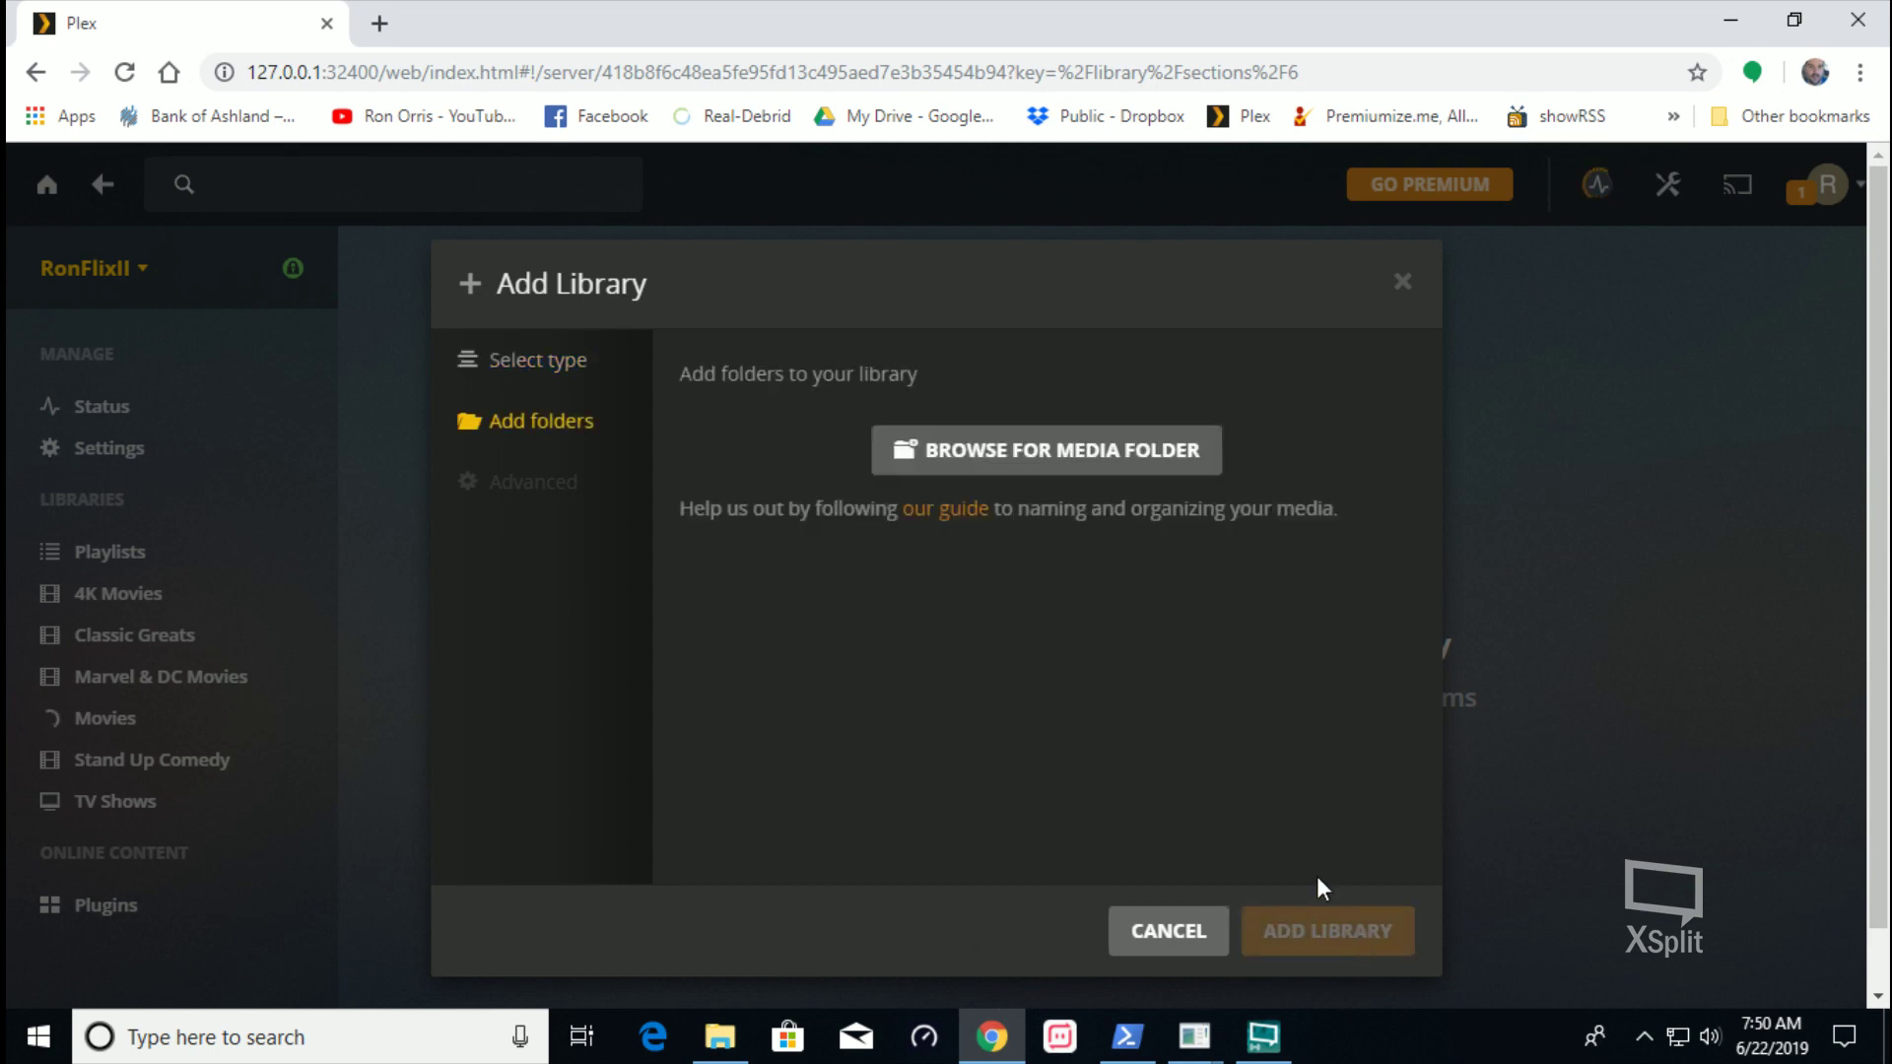
pyautogui.click(1049, 446)
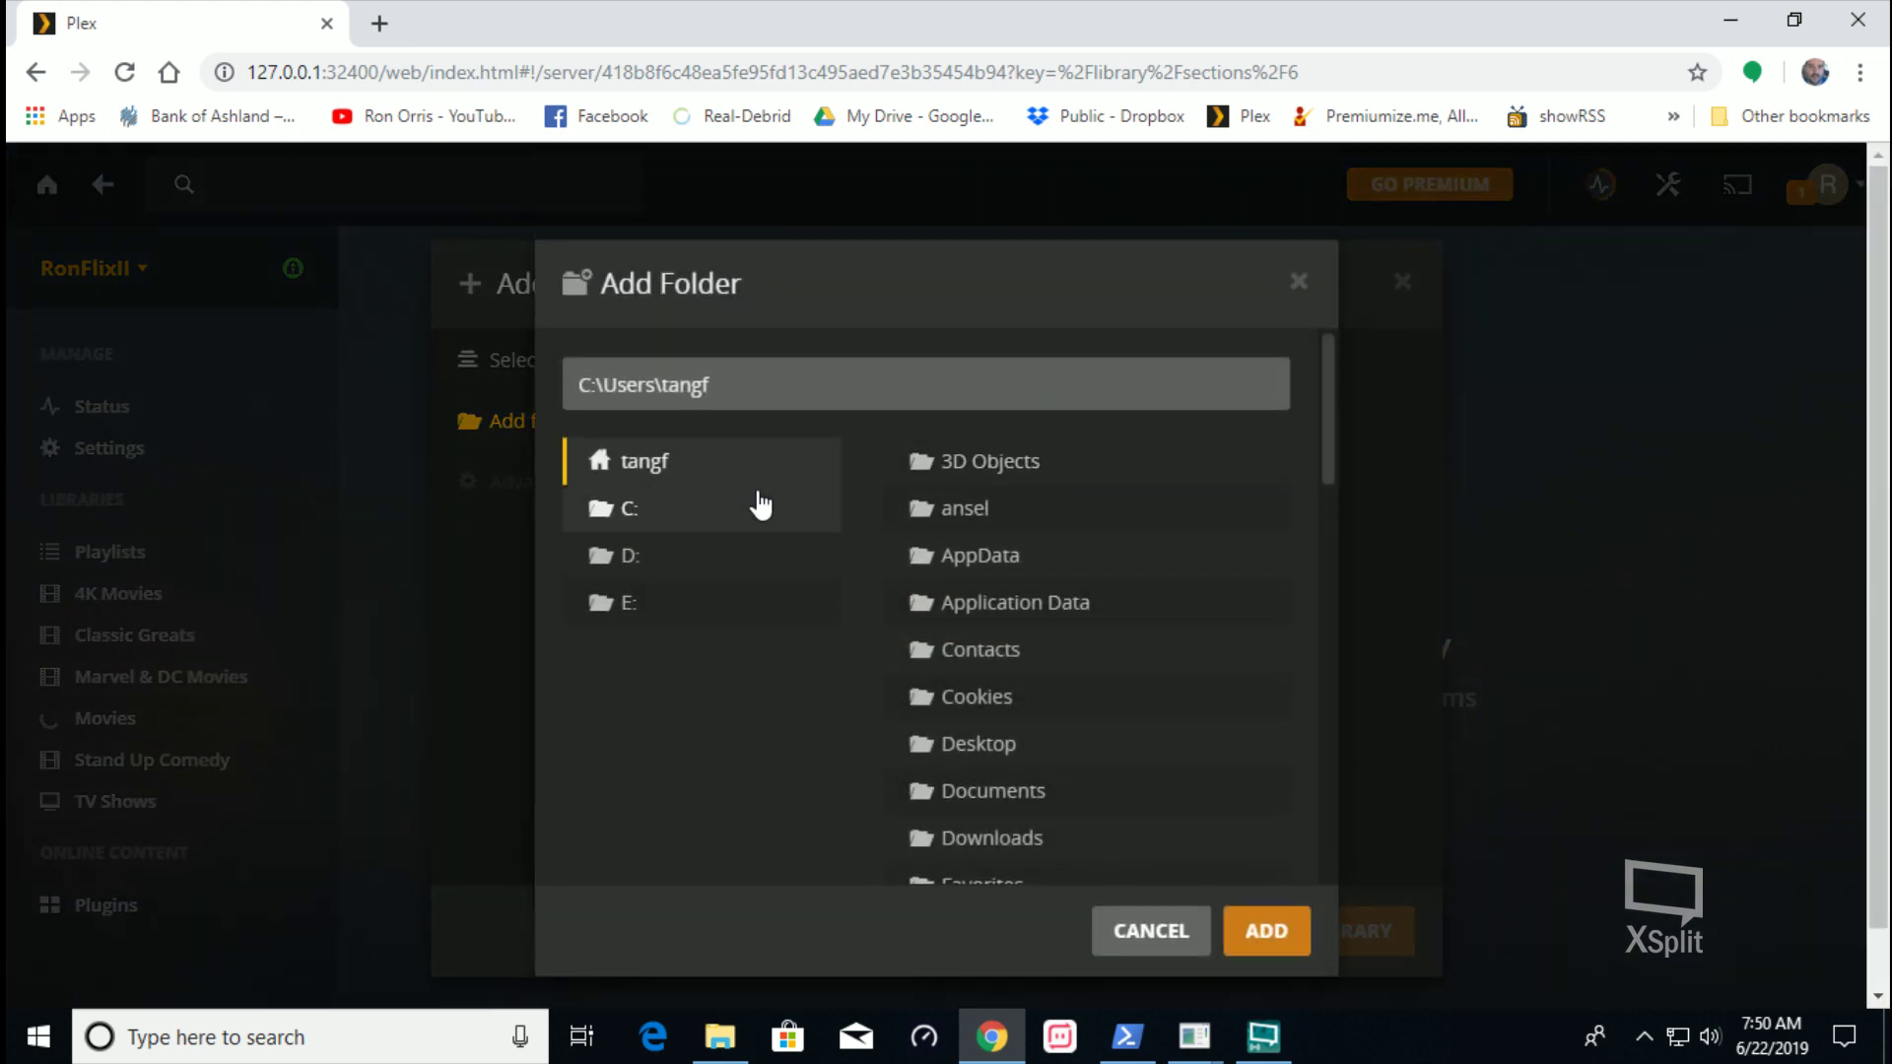
pyautogui.click(614, 562)
pyautogui.click(930, 561)
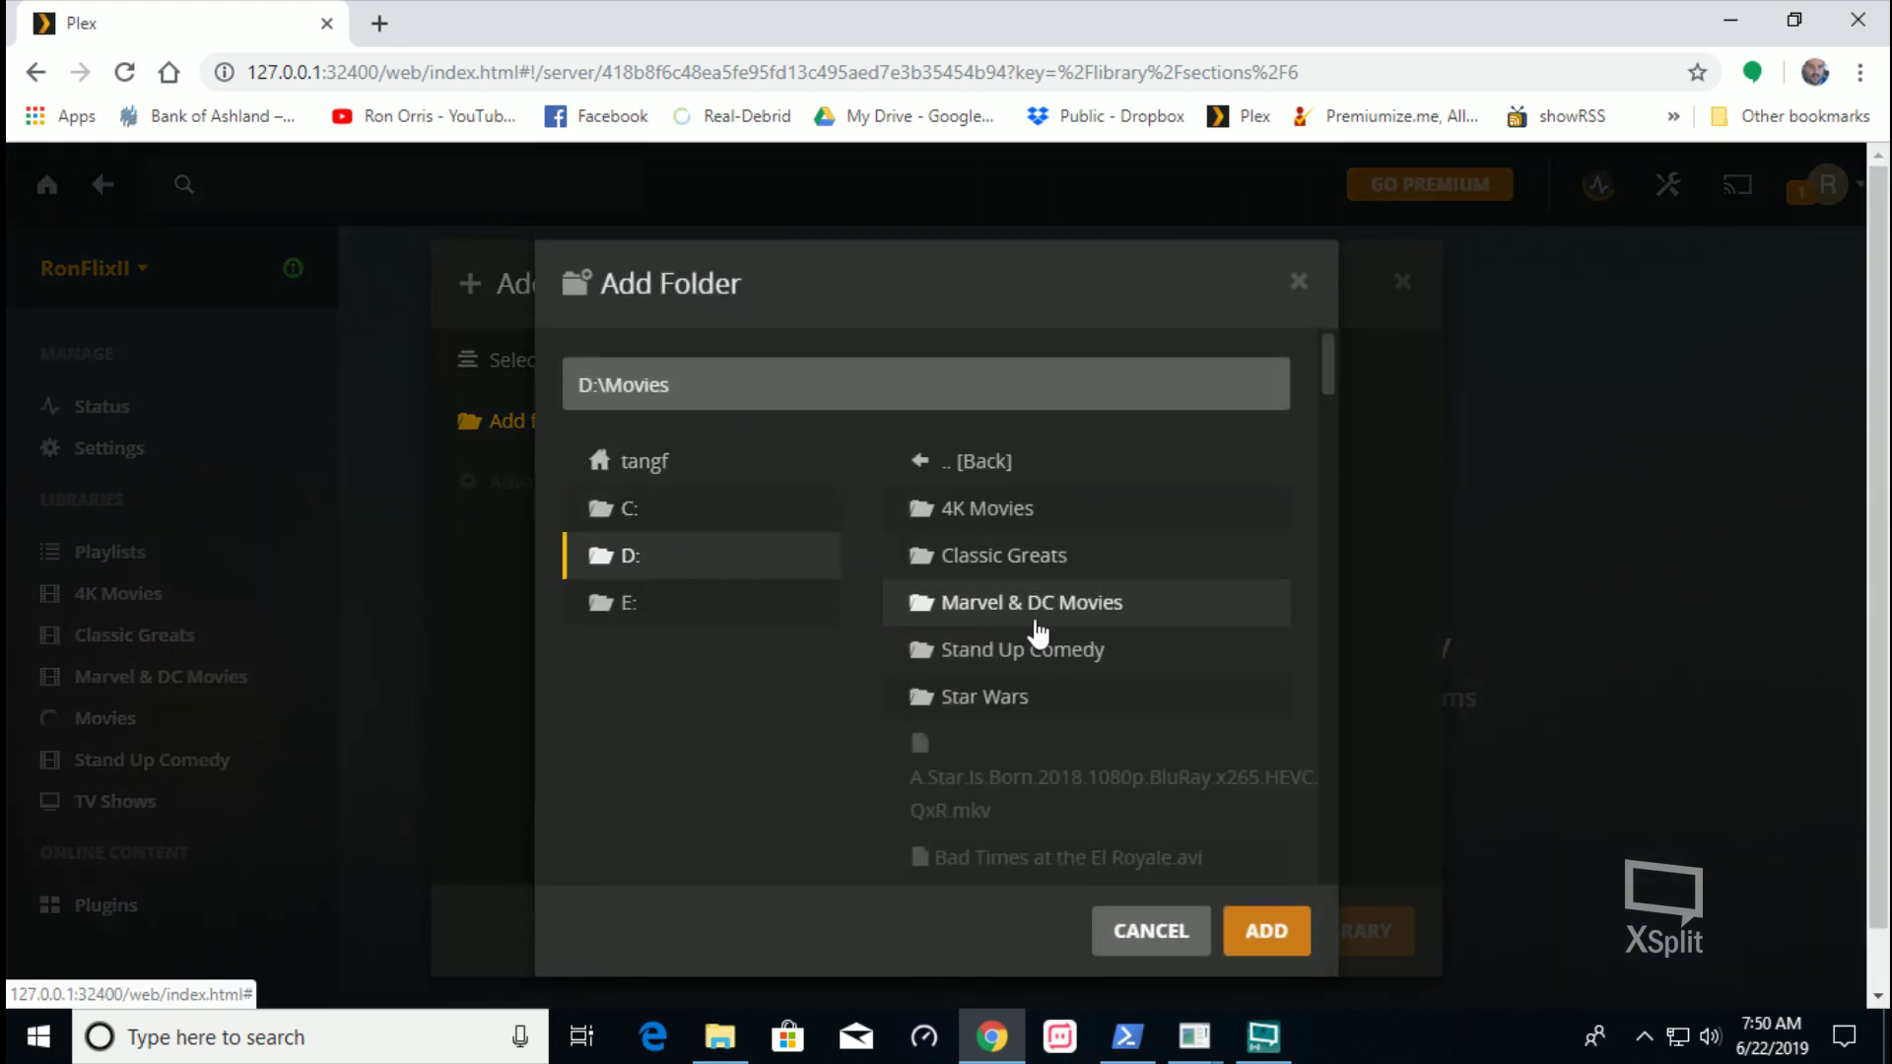
pyautogui.click(969, 701)
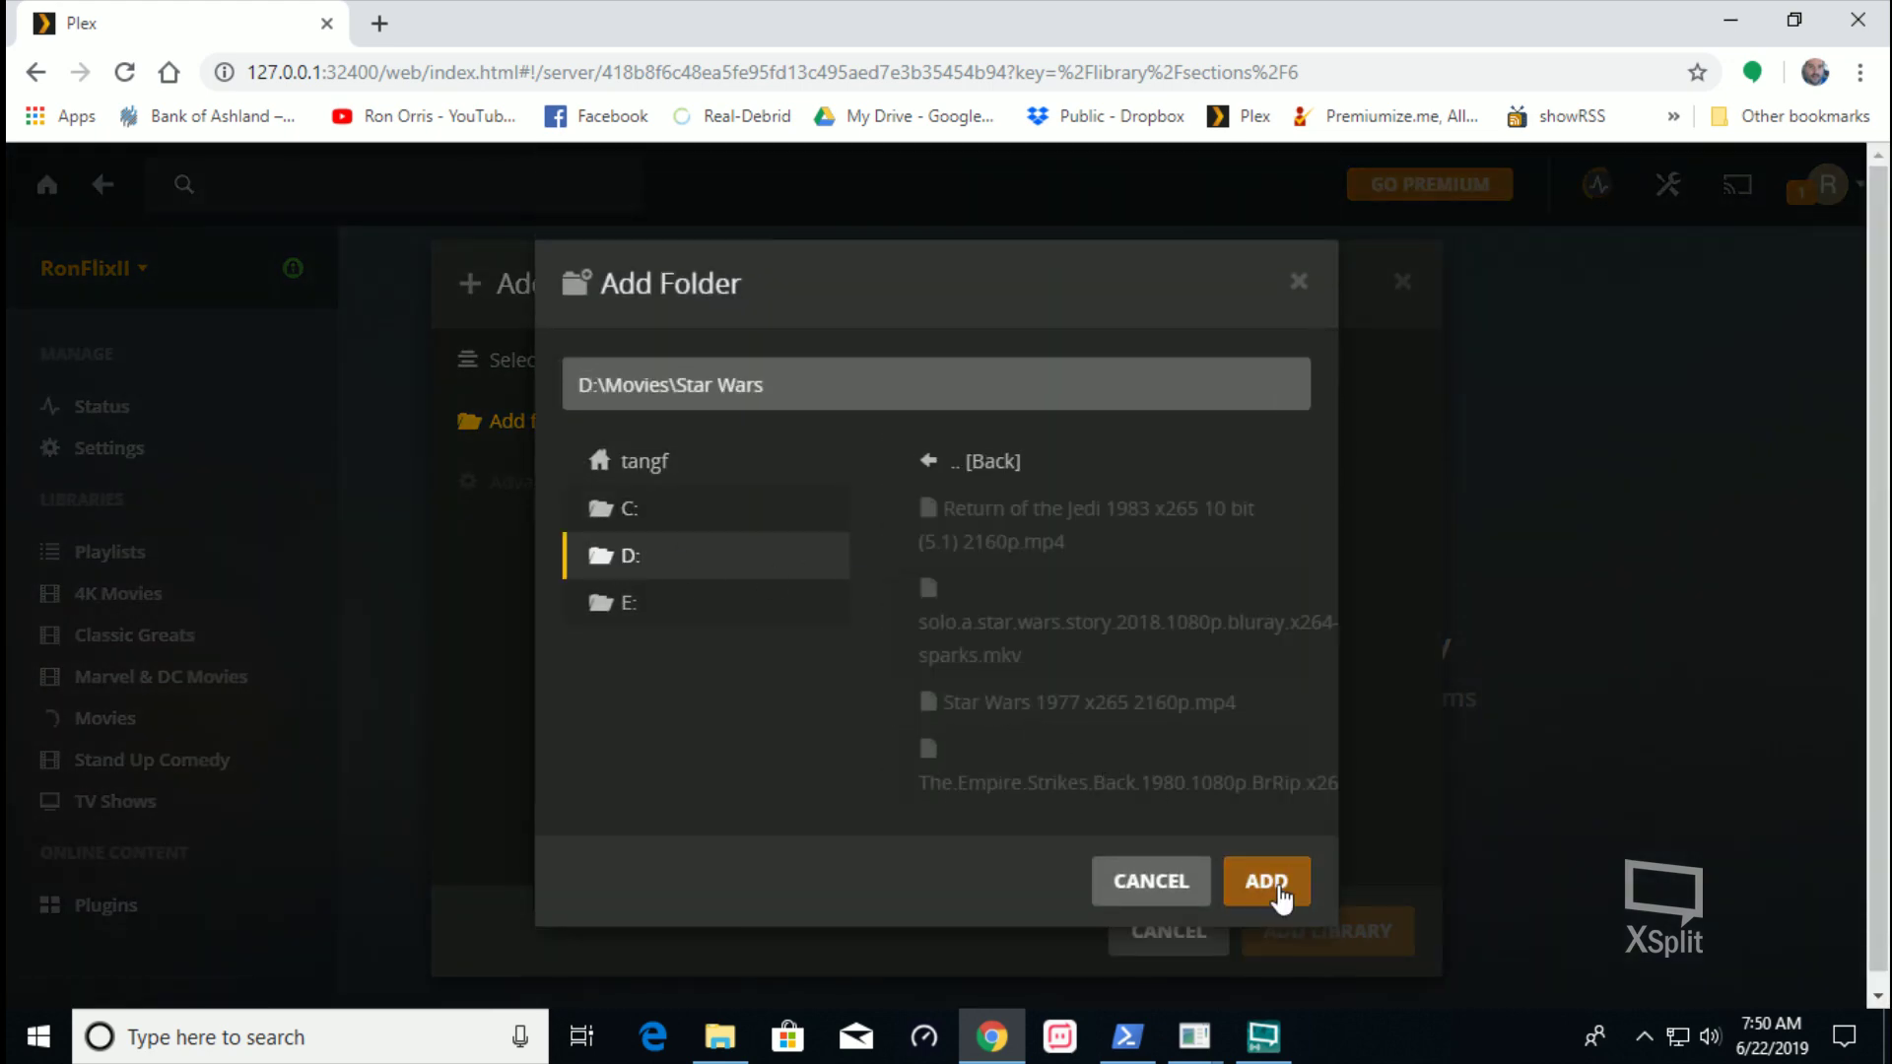
pyautogui.click(1272, 926)
pyautogui.click(1358, 936)
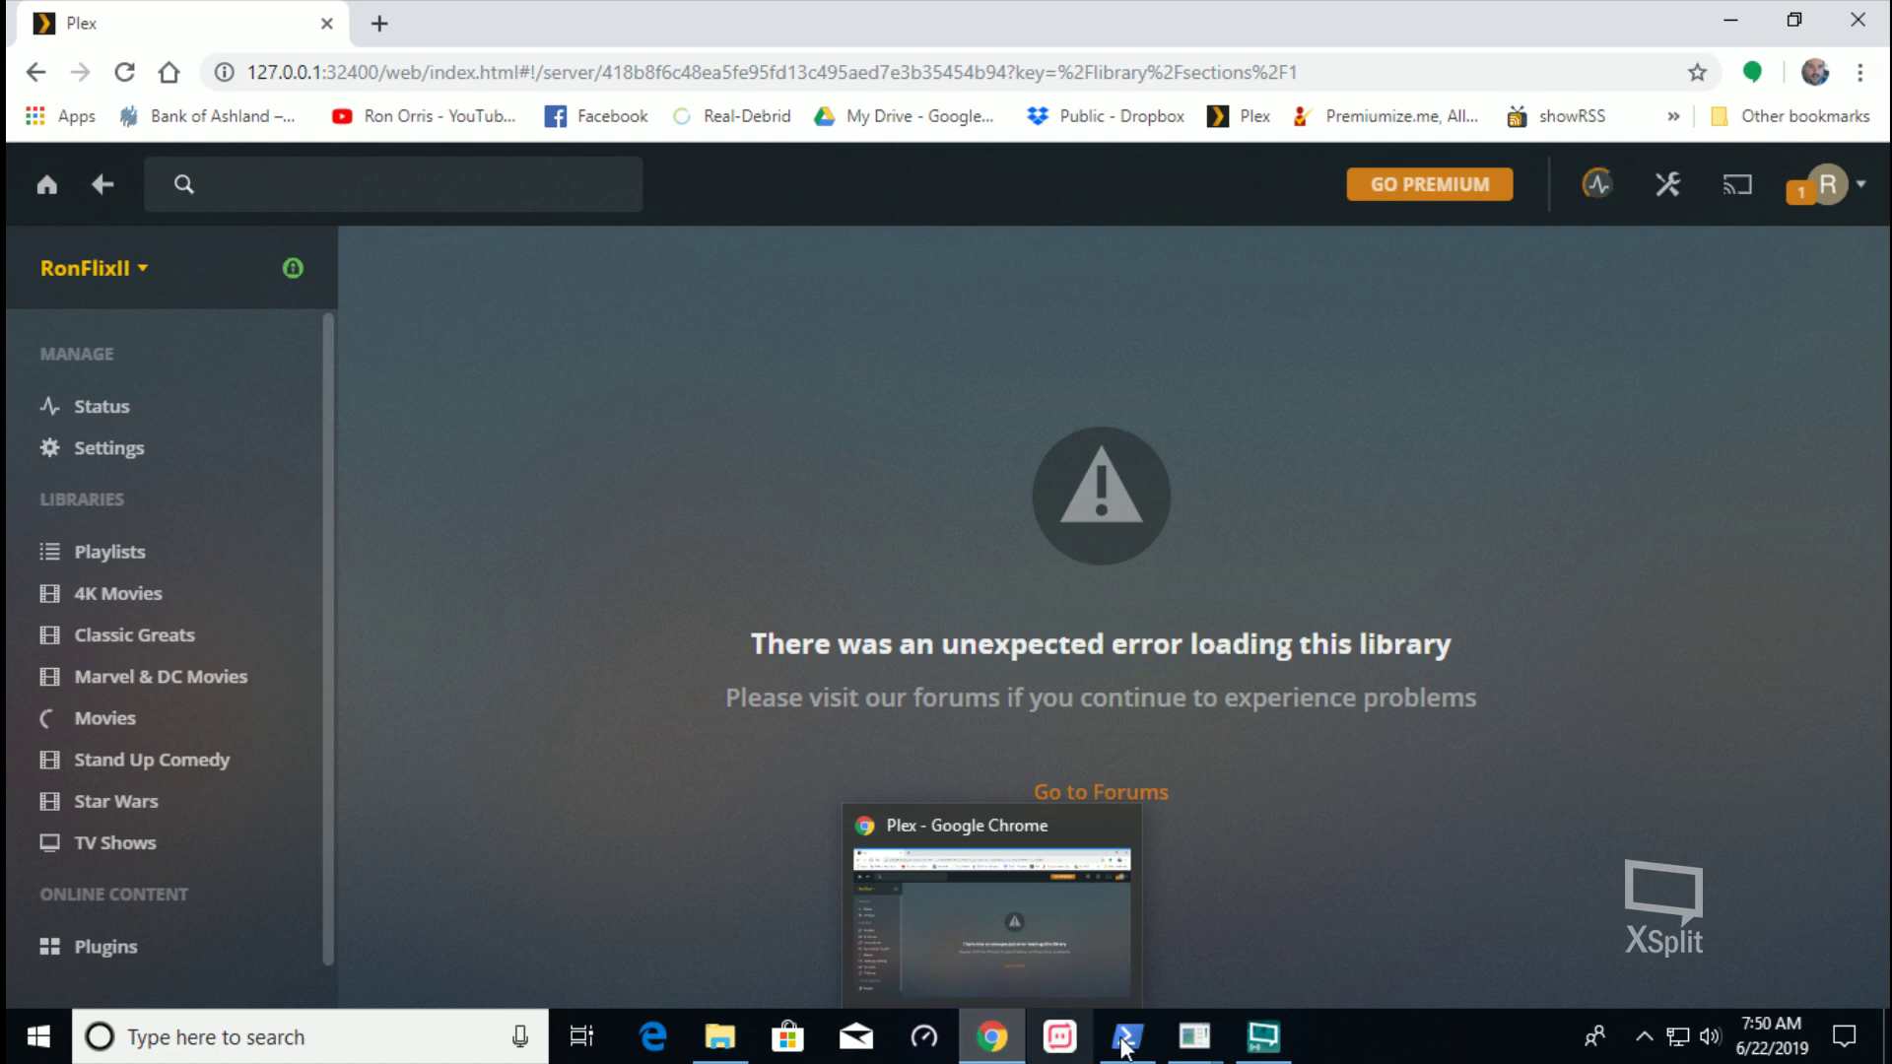
# Check the hidden background apps in the system tray
pyautogui.moveTo(1129, 1051)
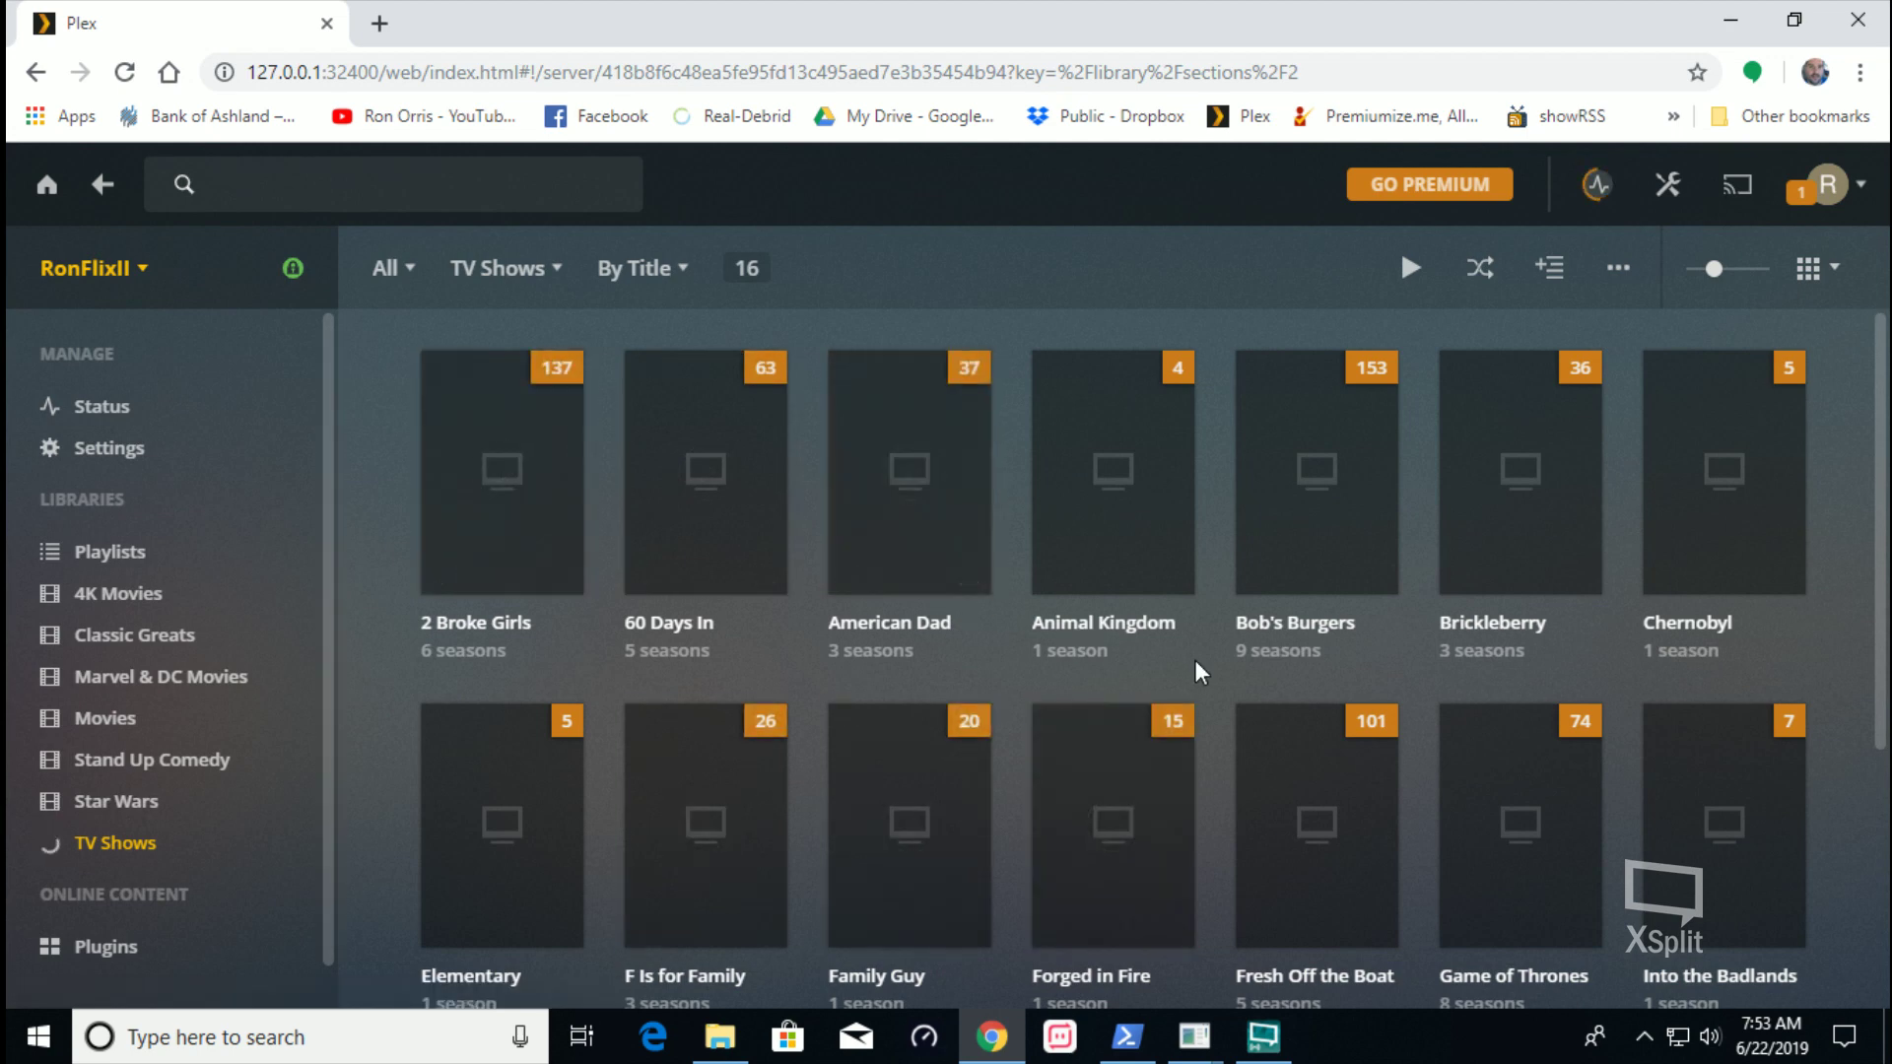
pyautogui.click(1644, 1036)
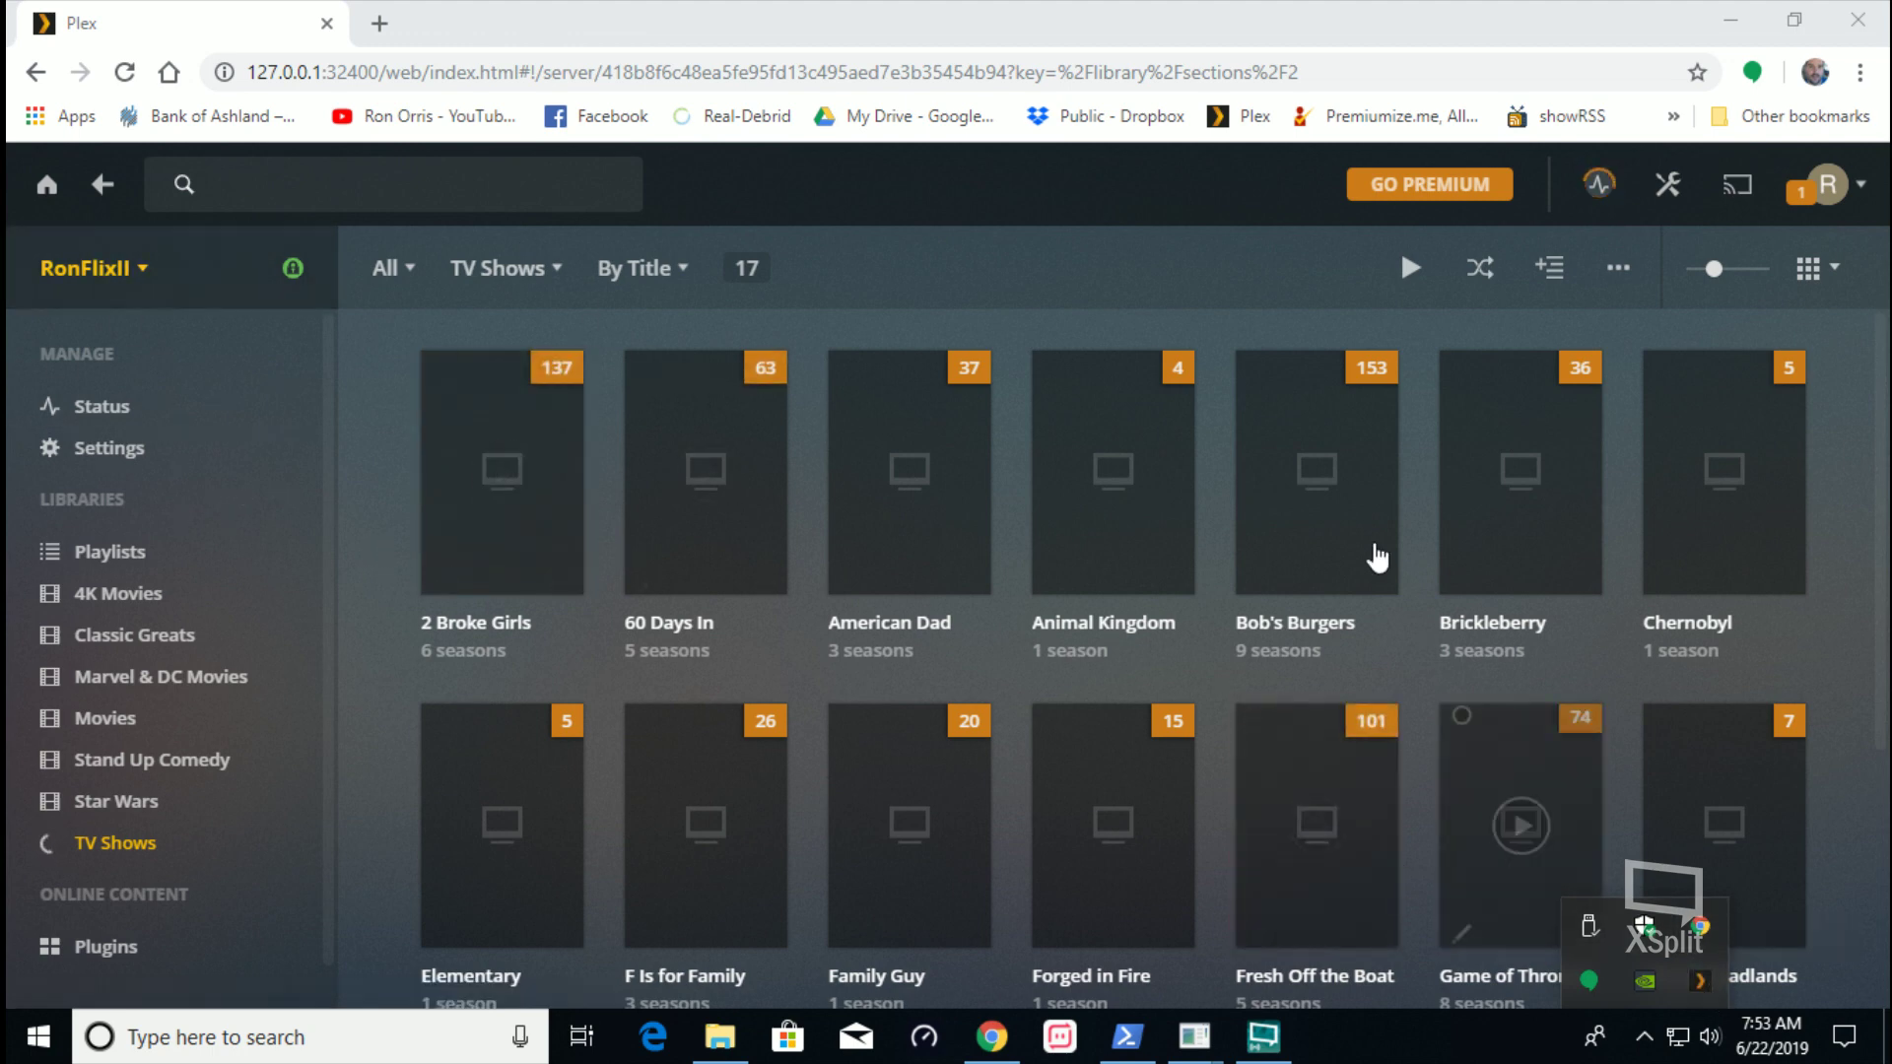
pyautogui.scroll(-4, 1109, 493)
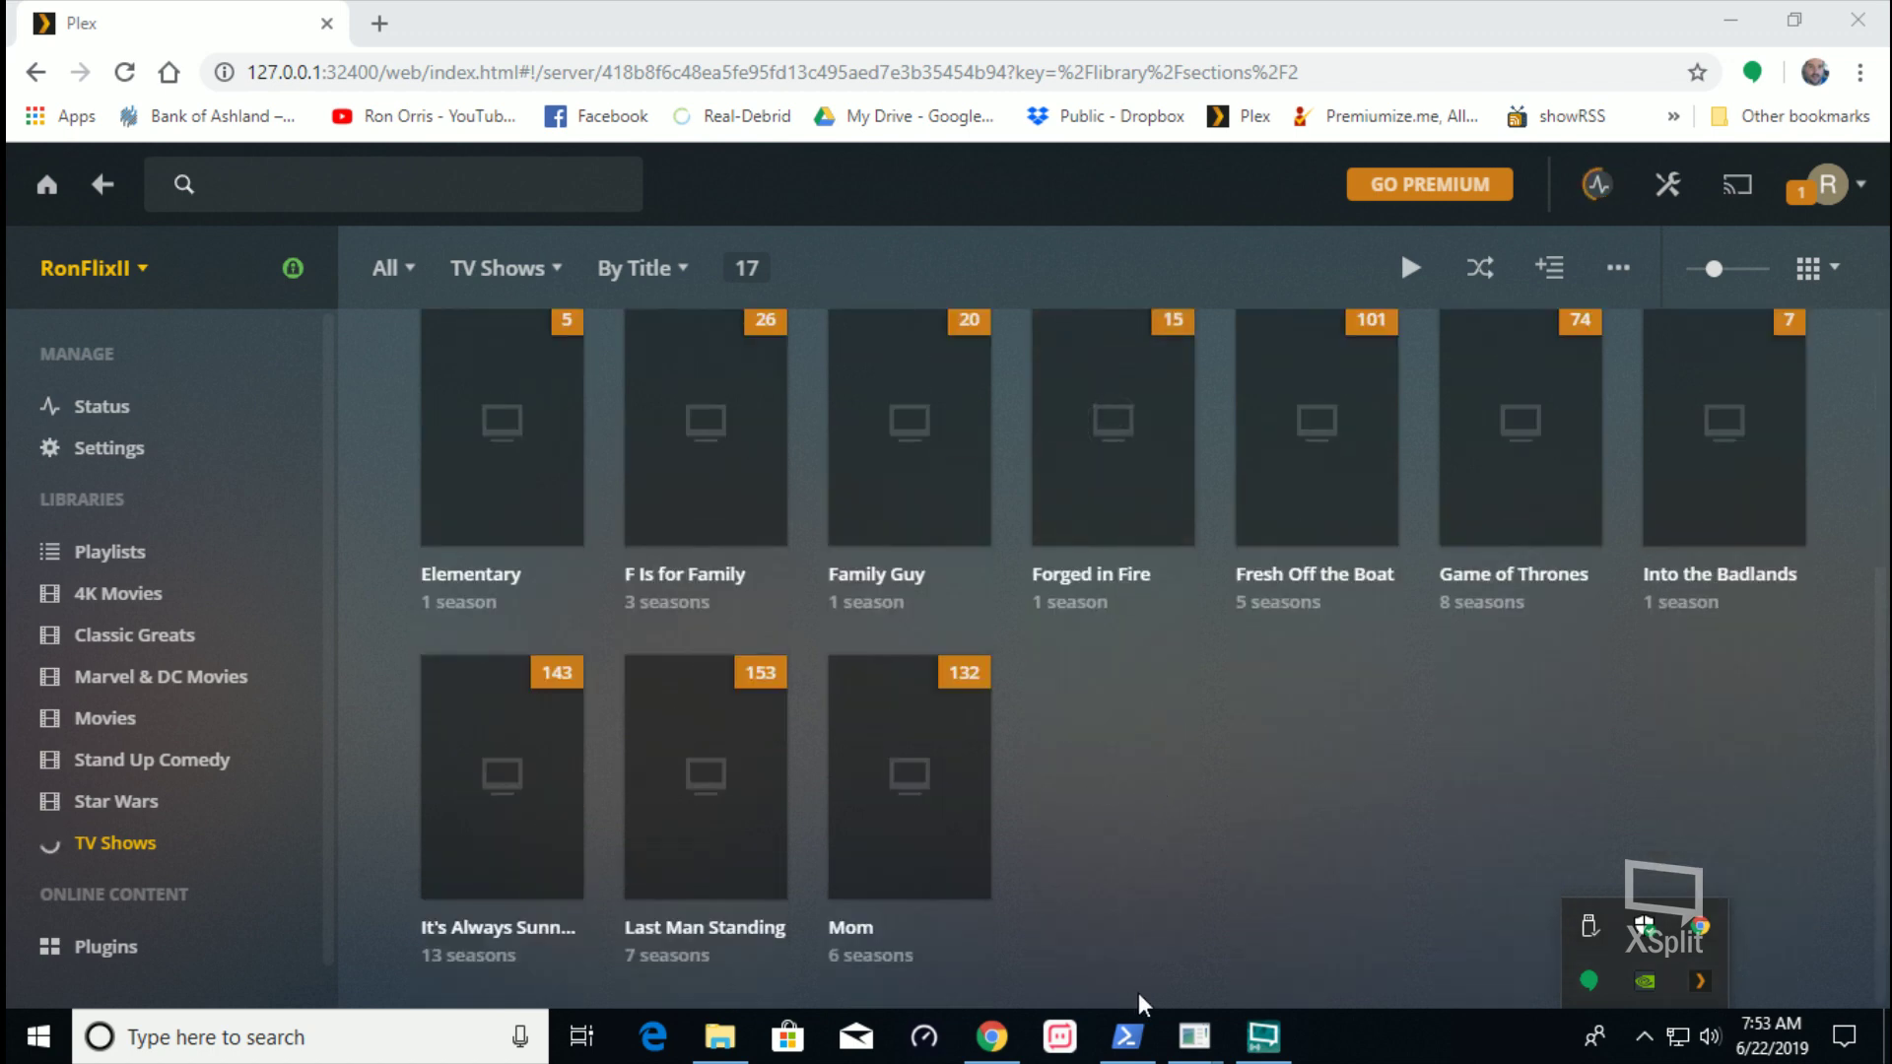
pyautogui.moveTo(1264, 1037)
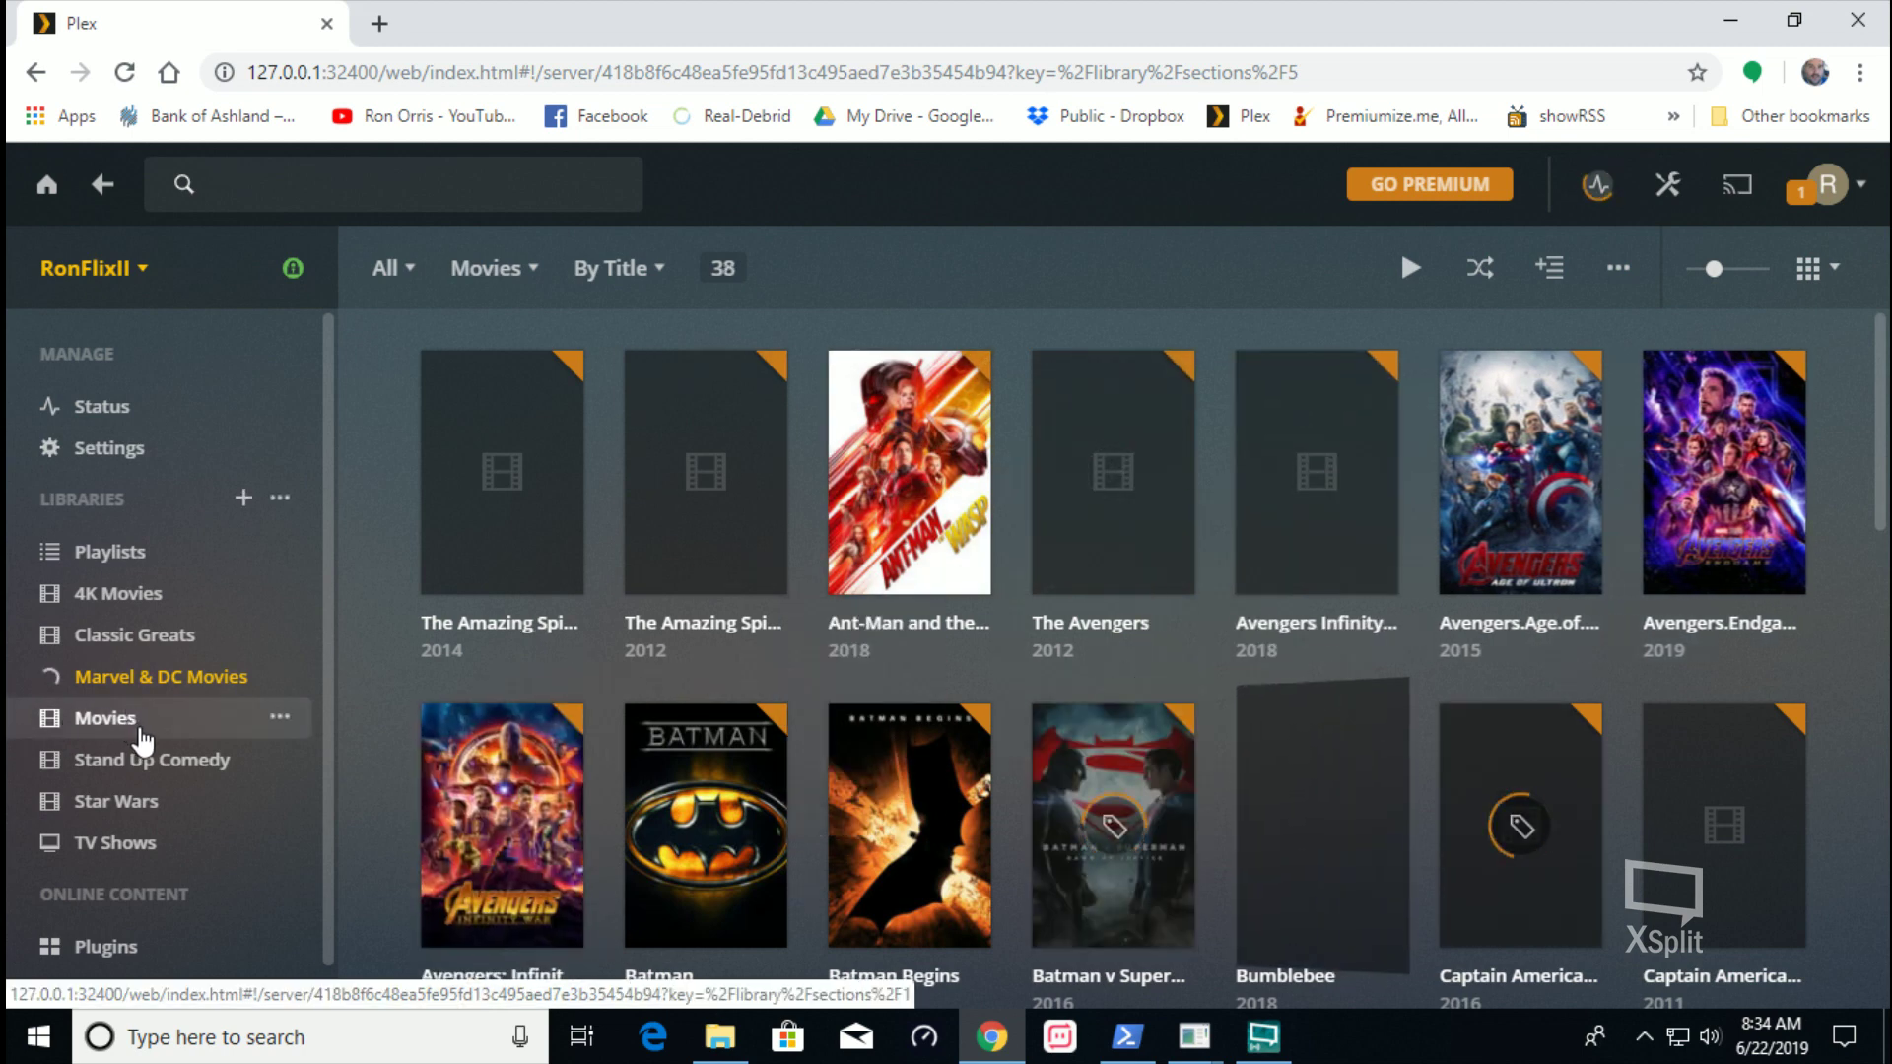
# Check the Movies, TV Shows, Star Wars, Stand Up Comedy, Classic Greats and 4K Movies libraries
pyautogui.click(143, 739)
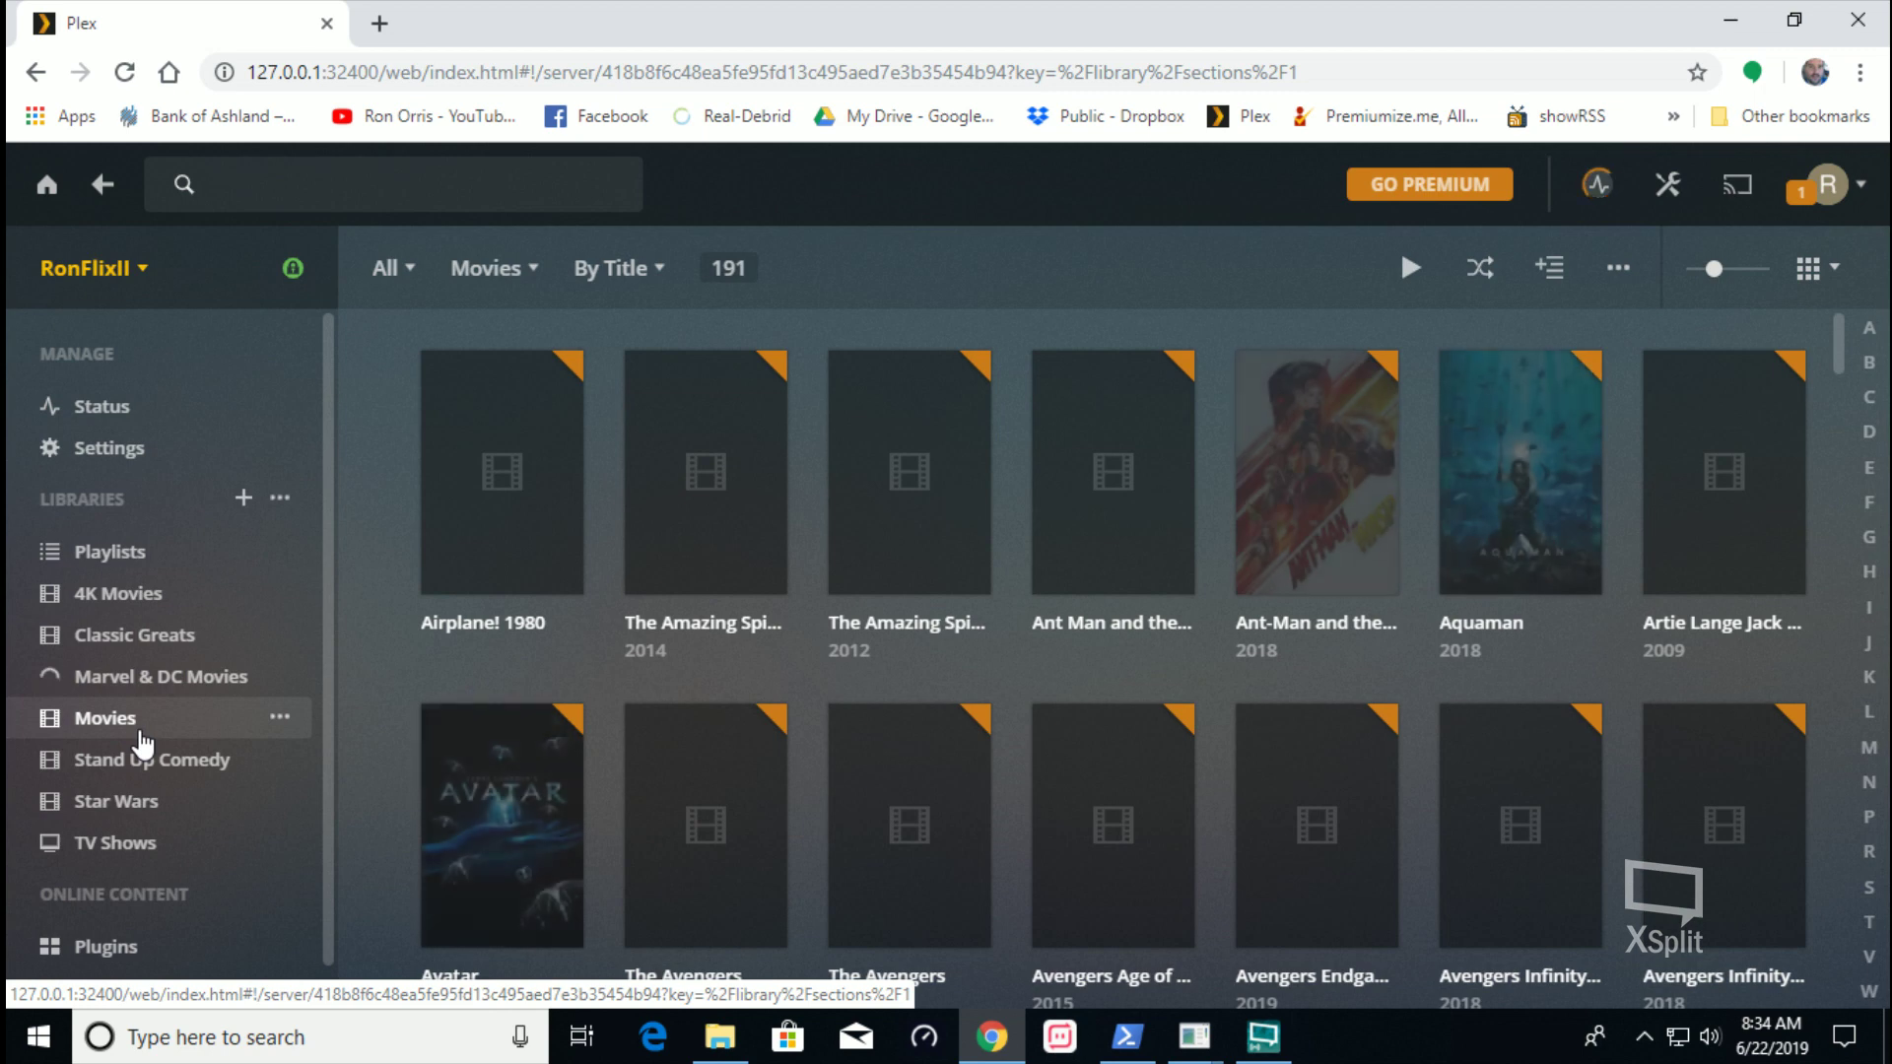
pyautogui.click(138, 850)
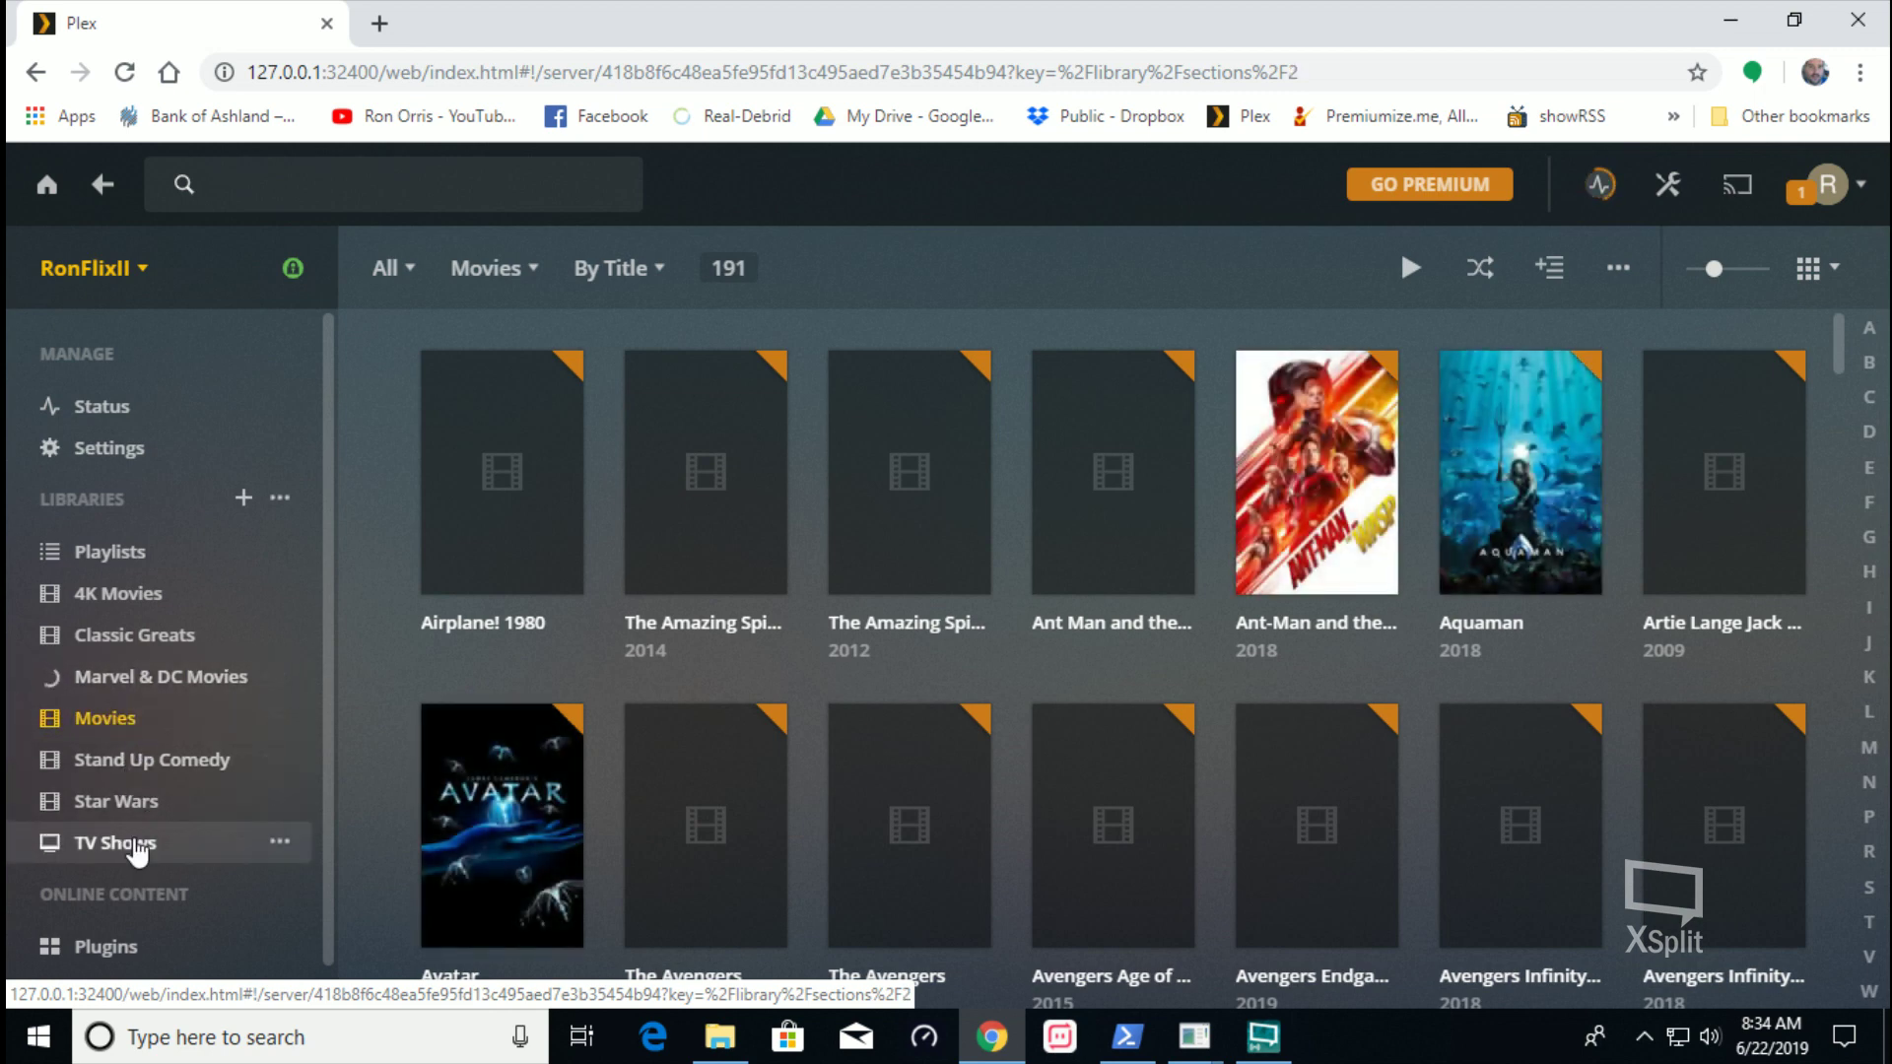
pyautogui.click(79, 808)
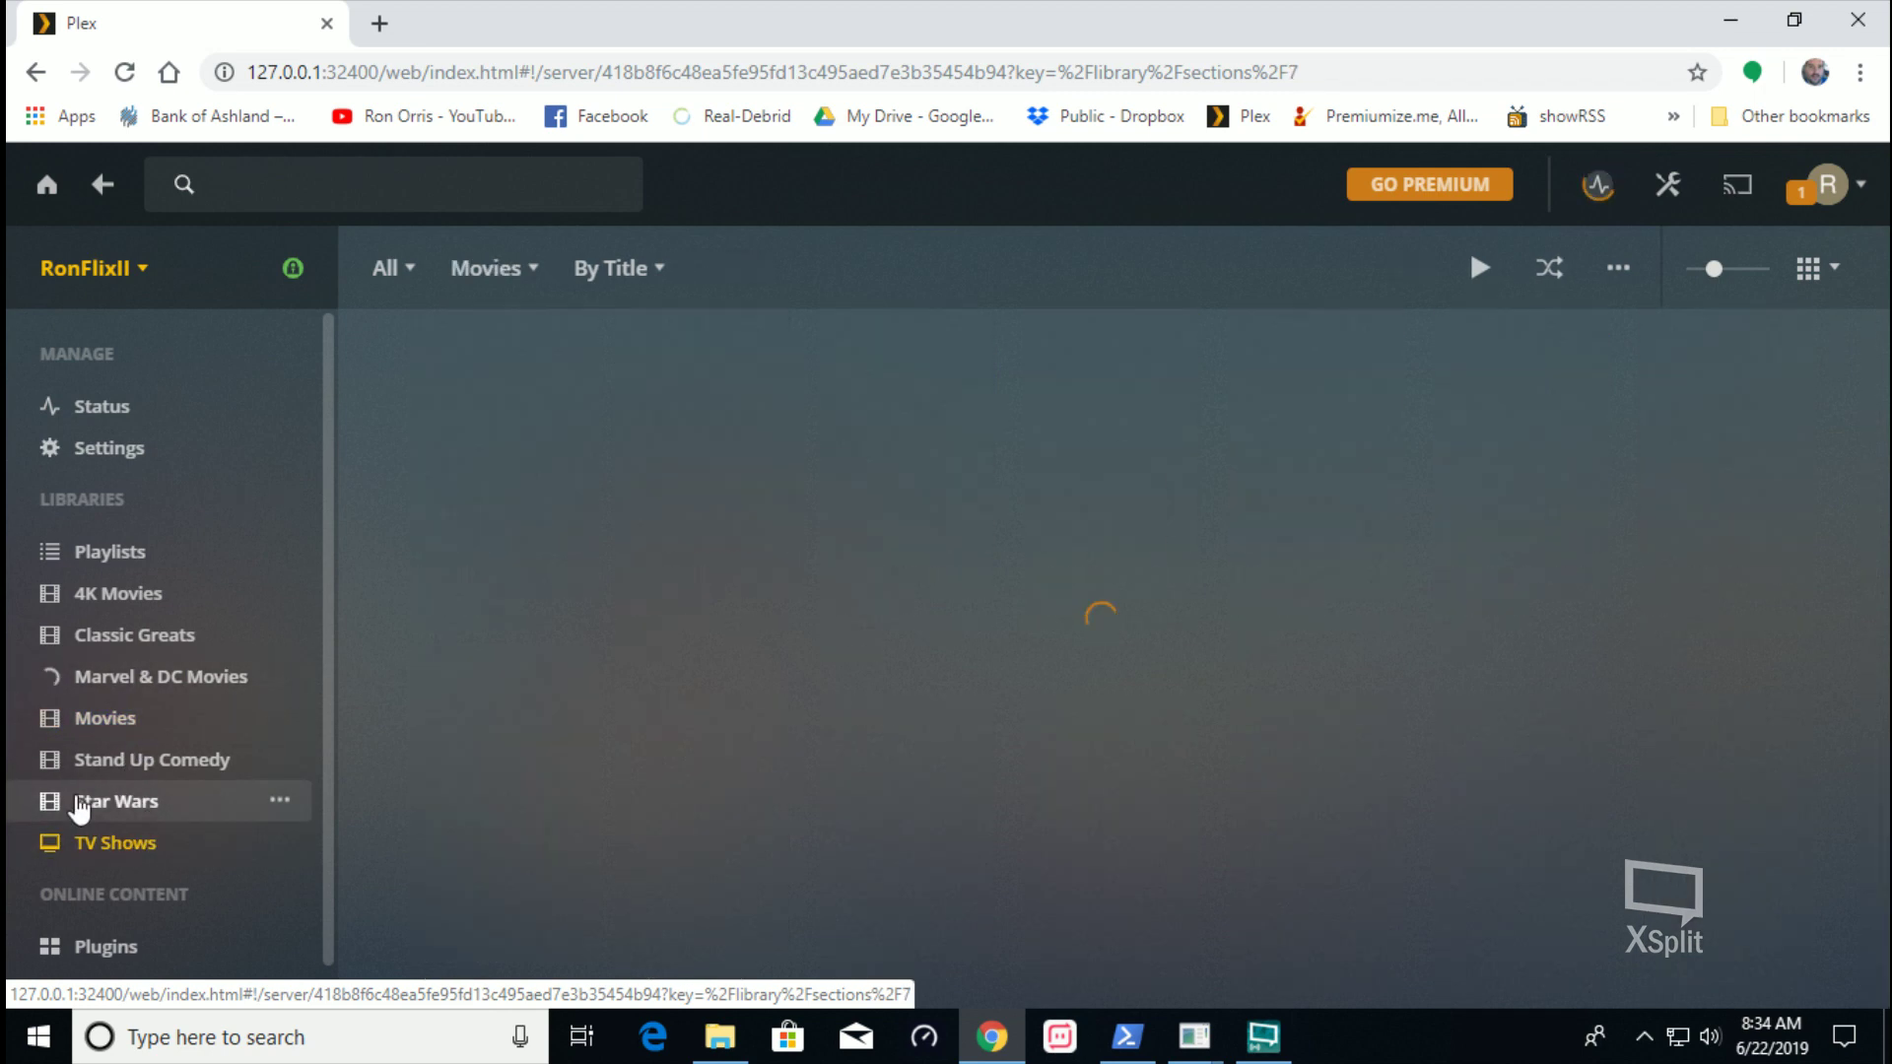
pyautogui.click(90, 778)
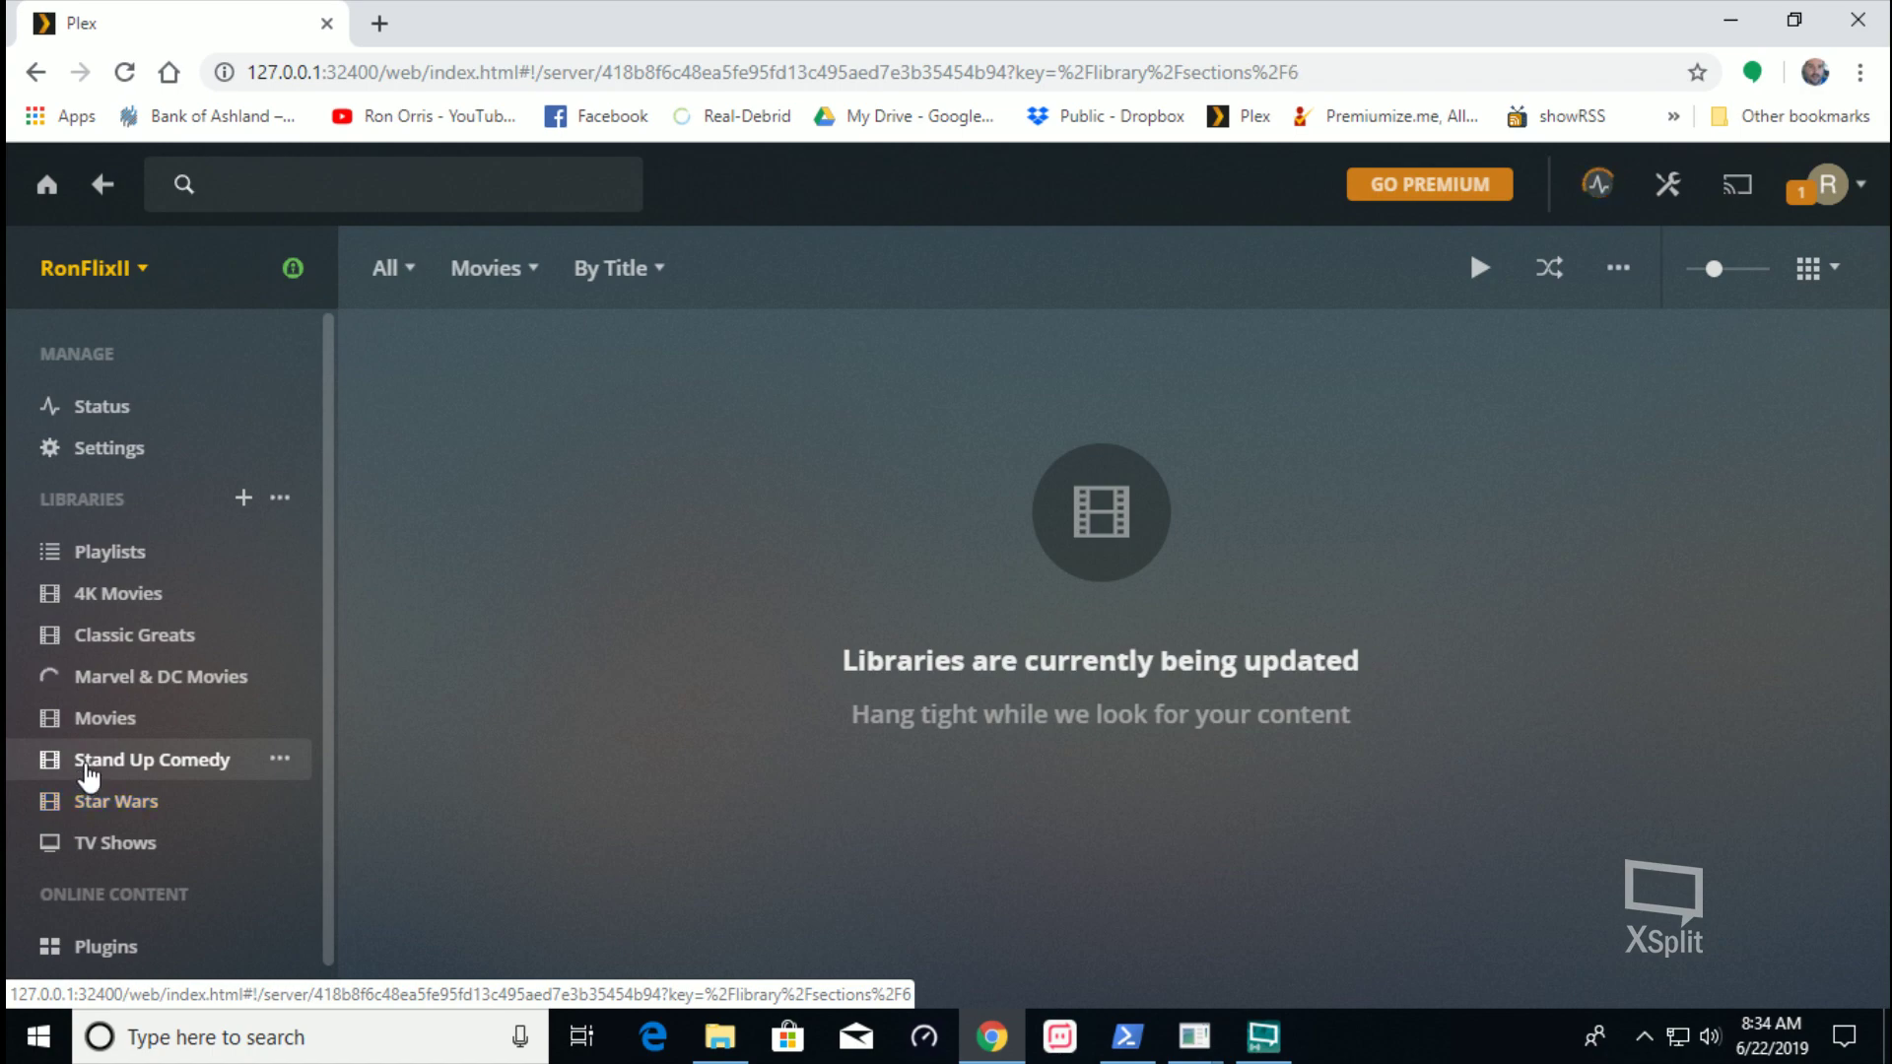
pyautogui.click(86, 722)
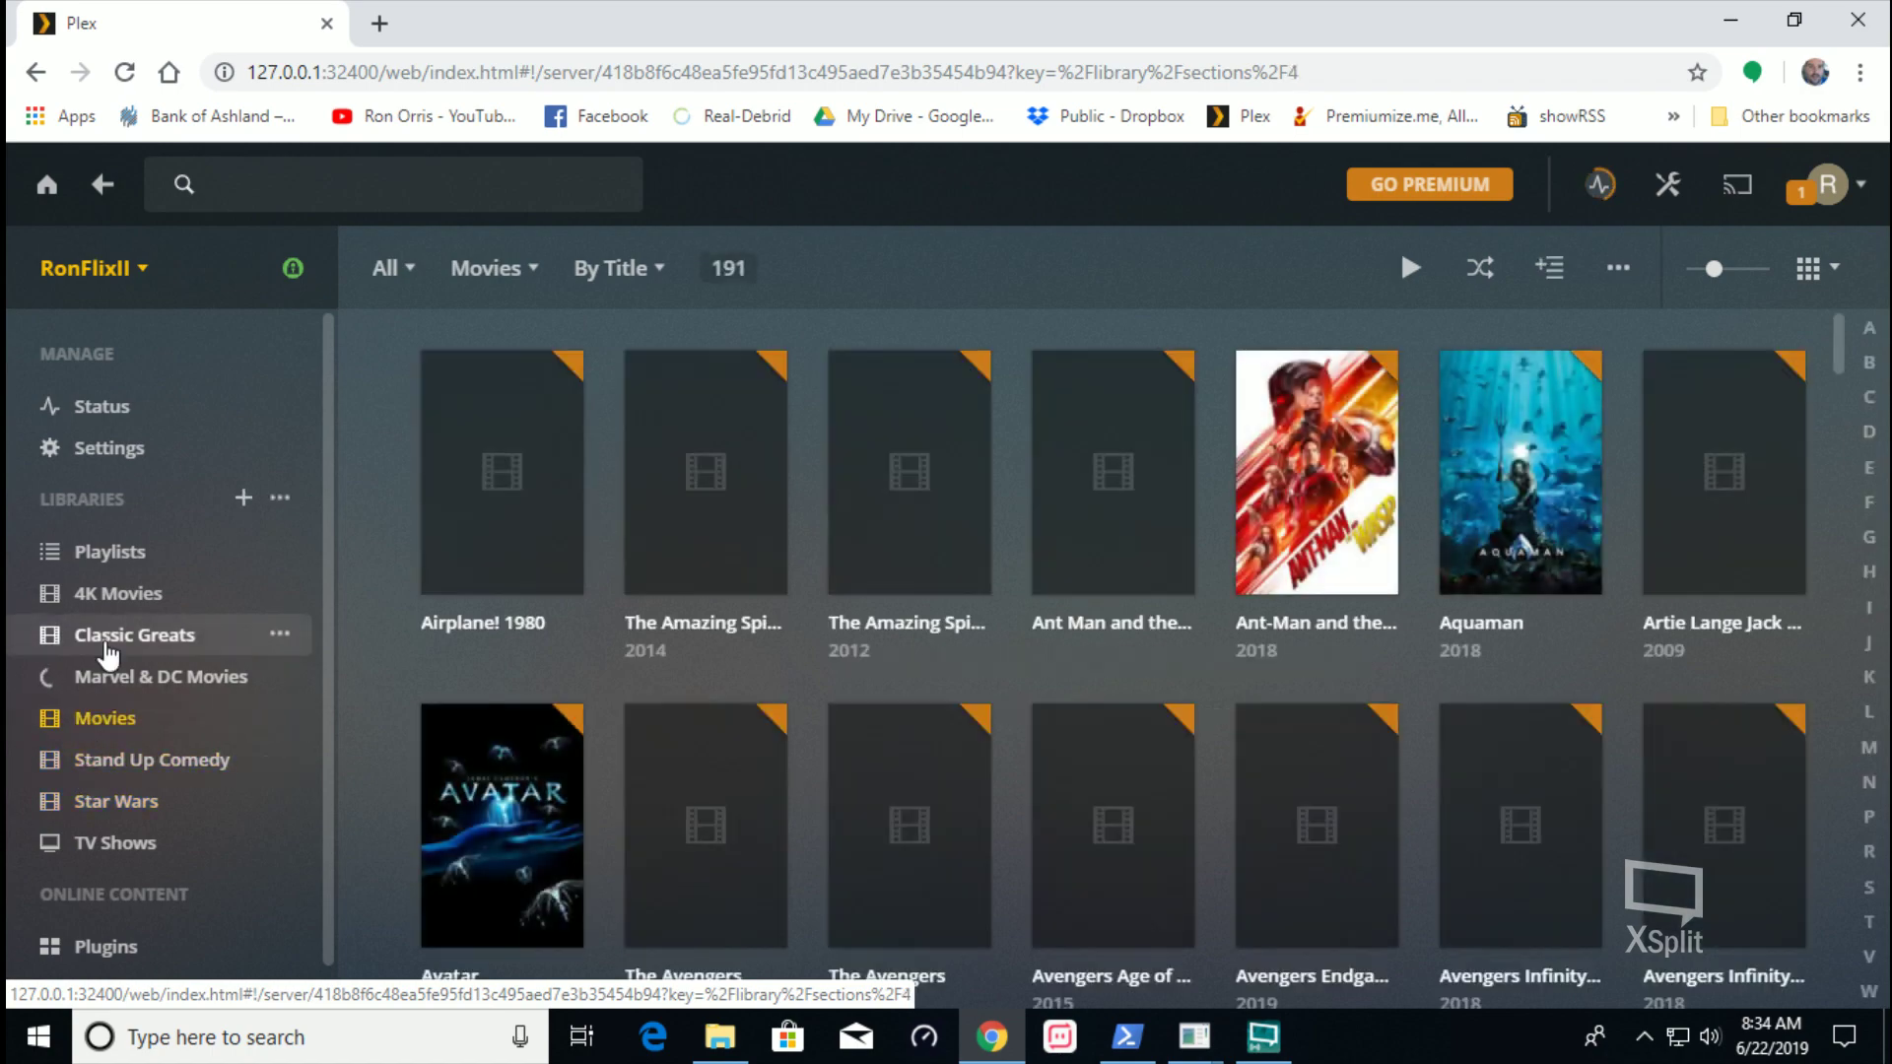
pyautogui.click(108, 639)
pyautogui.click(112, 610)
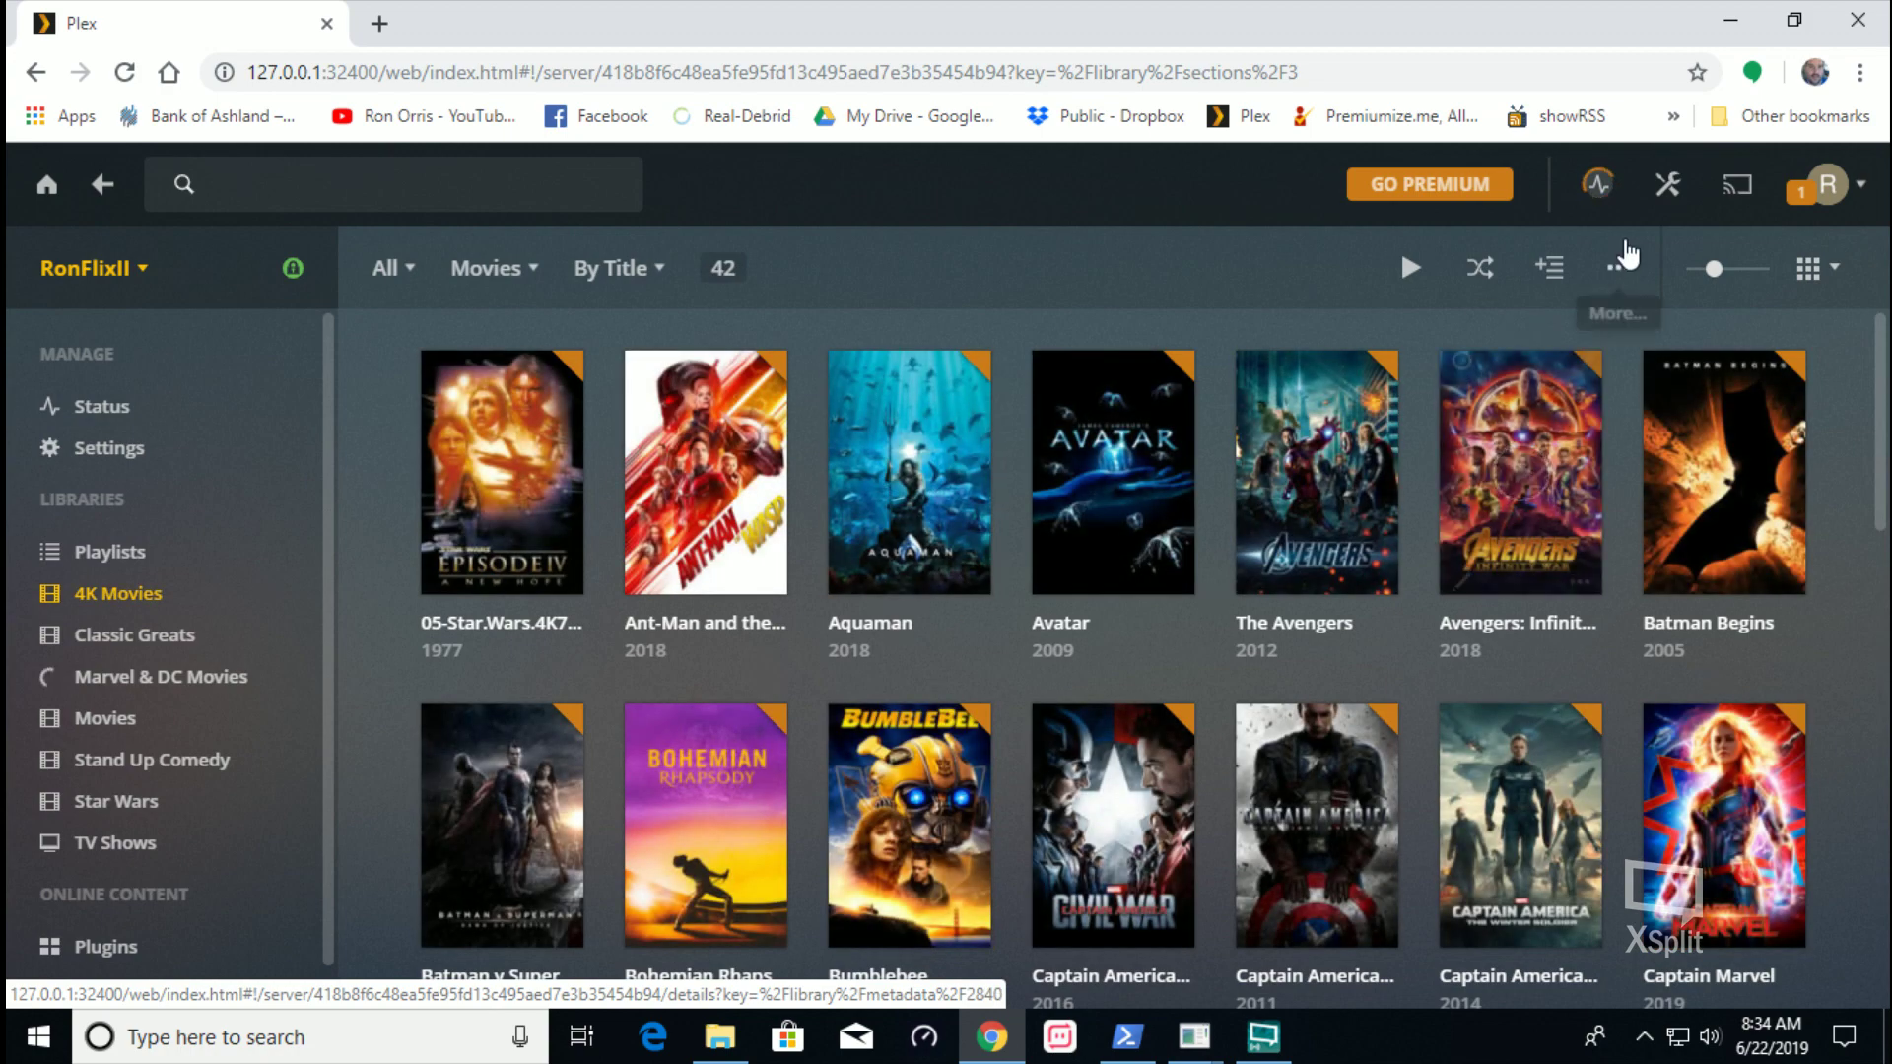
pyautogui.click(1666, 187)
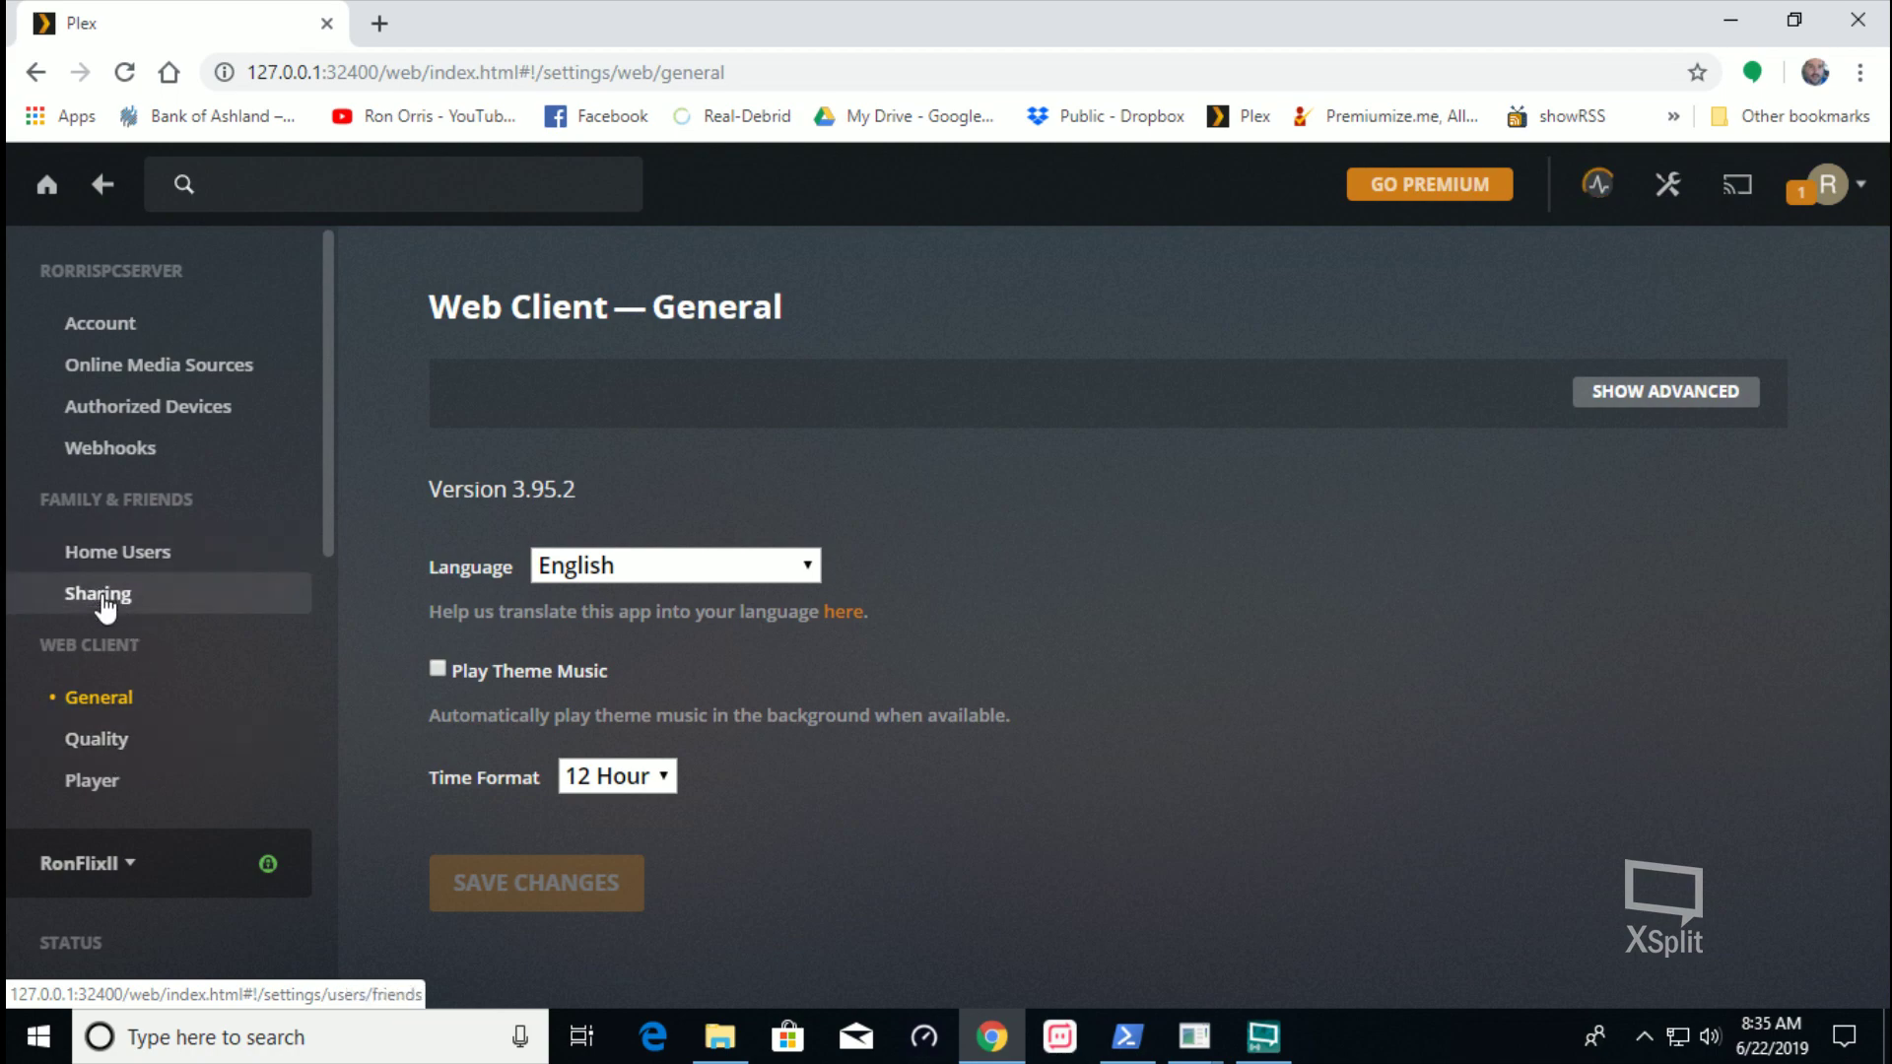
# Set the web client's internet streaming quality to Maximum
pyautogui.click(98, 741)
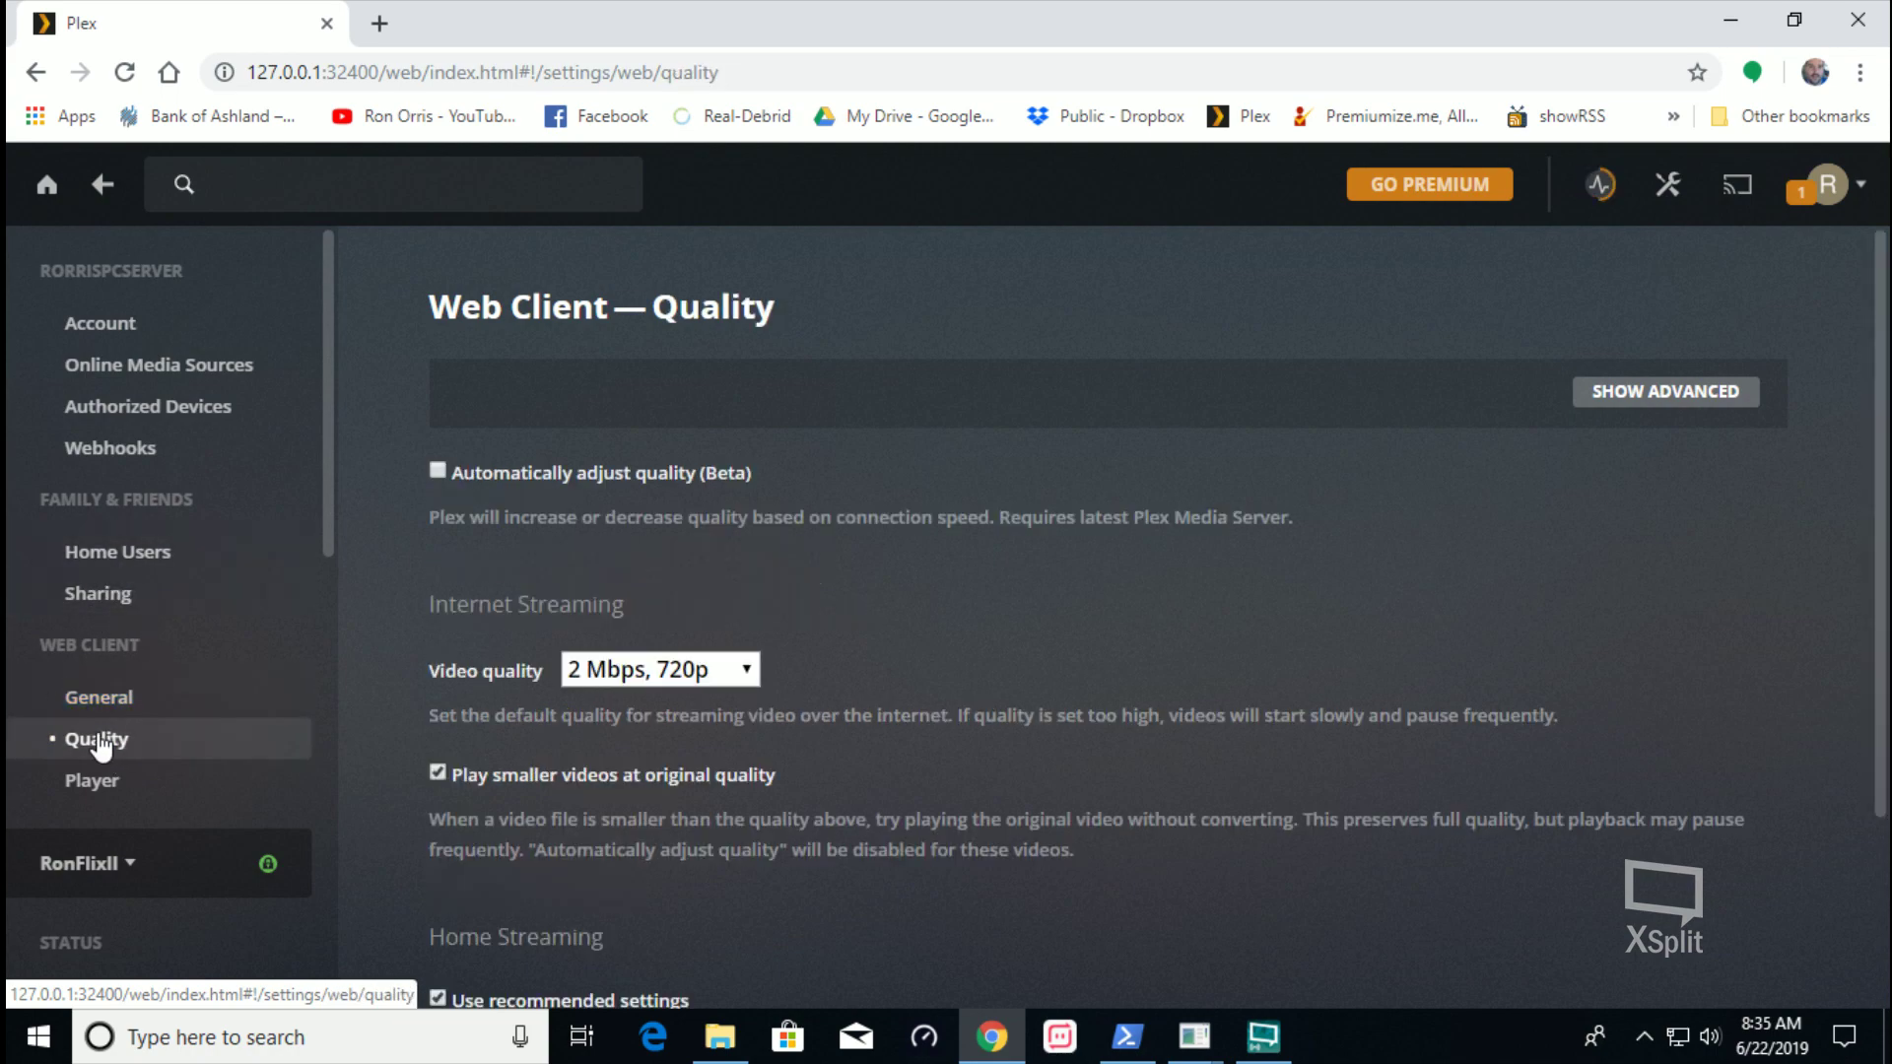
pyautogui.click(749, 674)
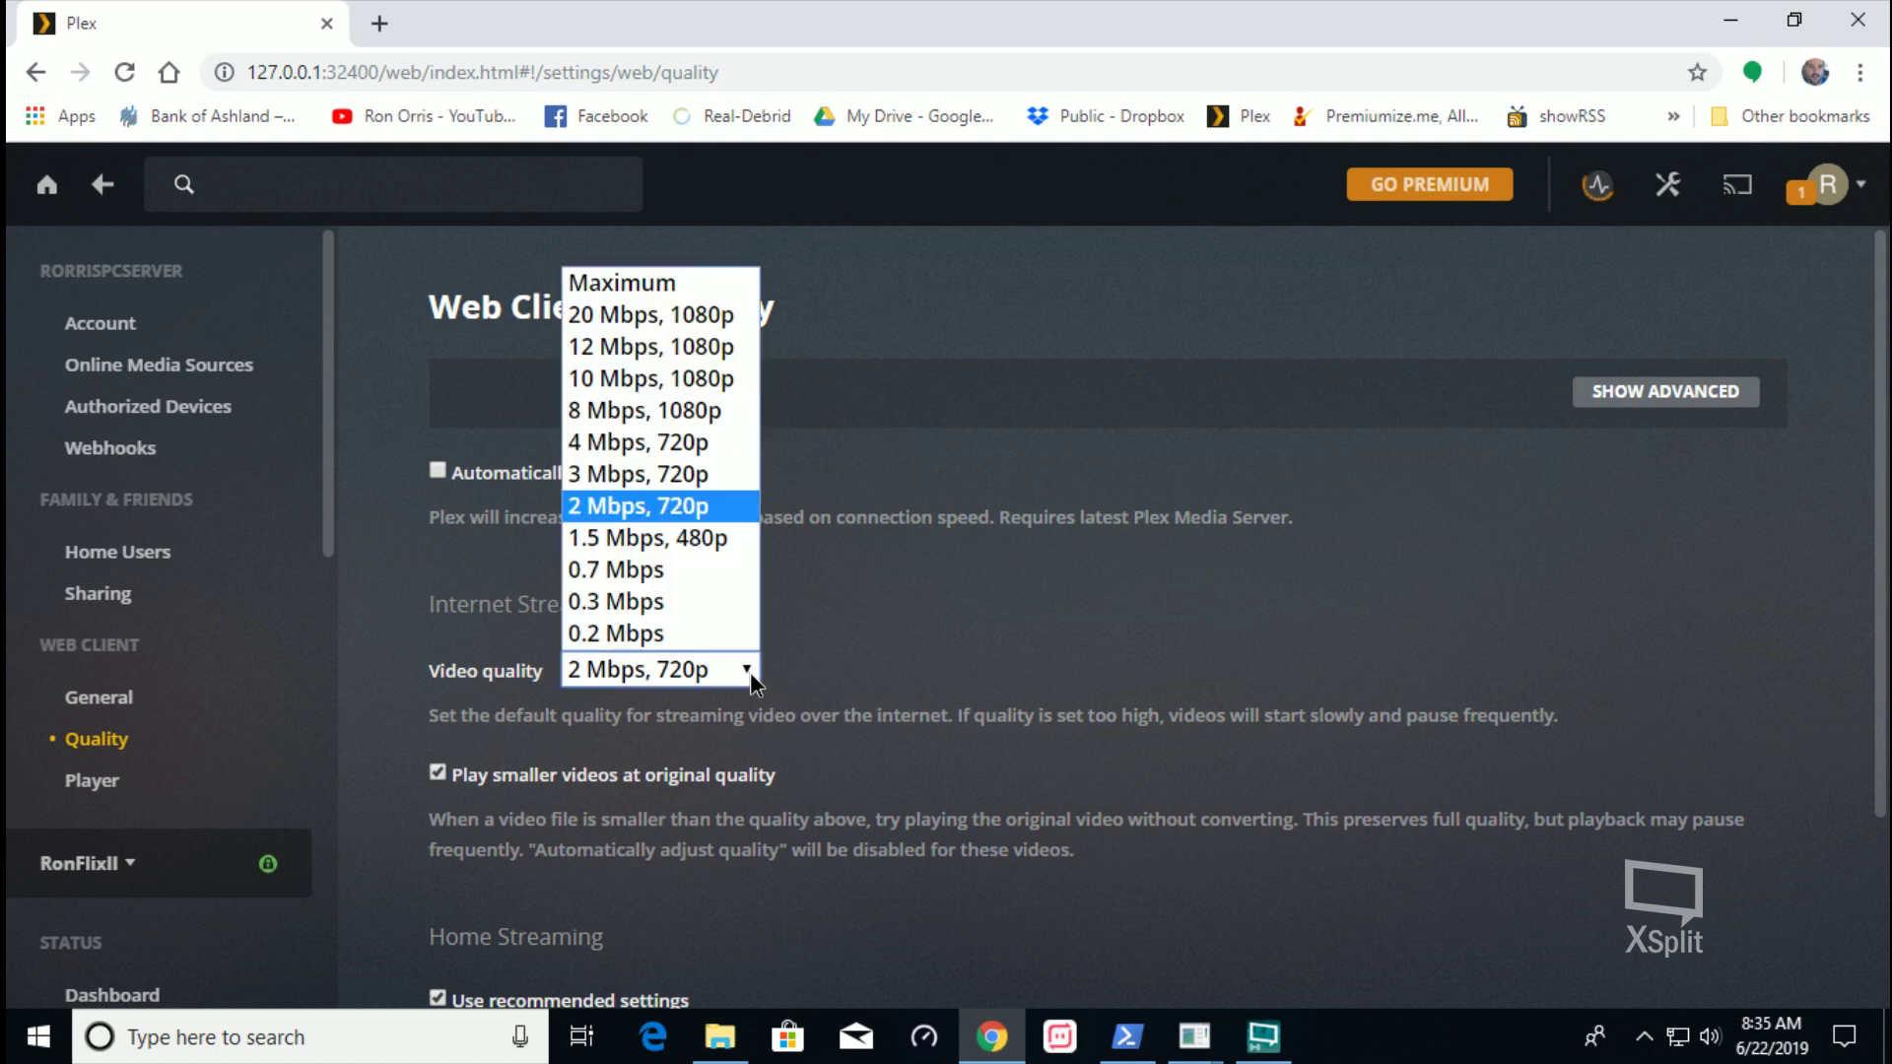
pyautogui.click(659, 282)
pyautogui.scroll(-3, 1162, 592)
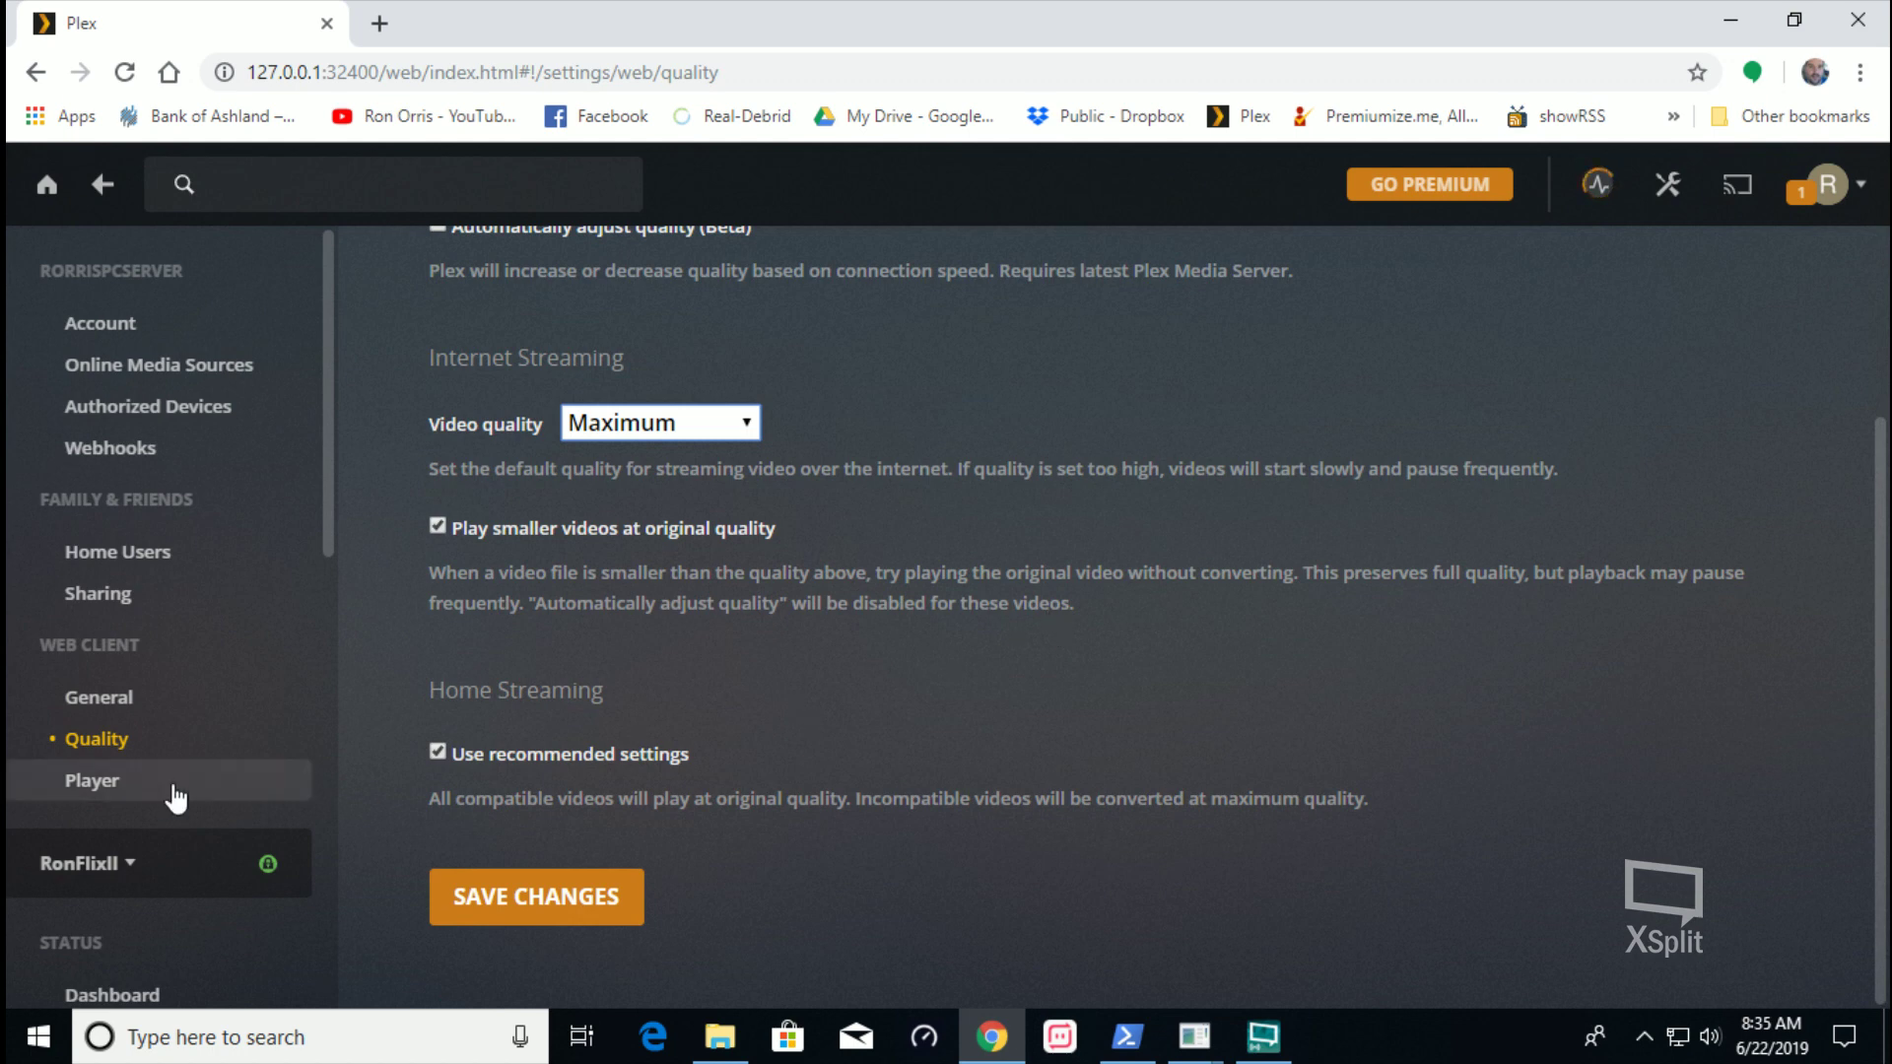
pyautogui.click(111, 786)
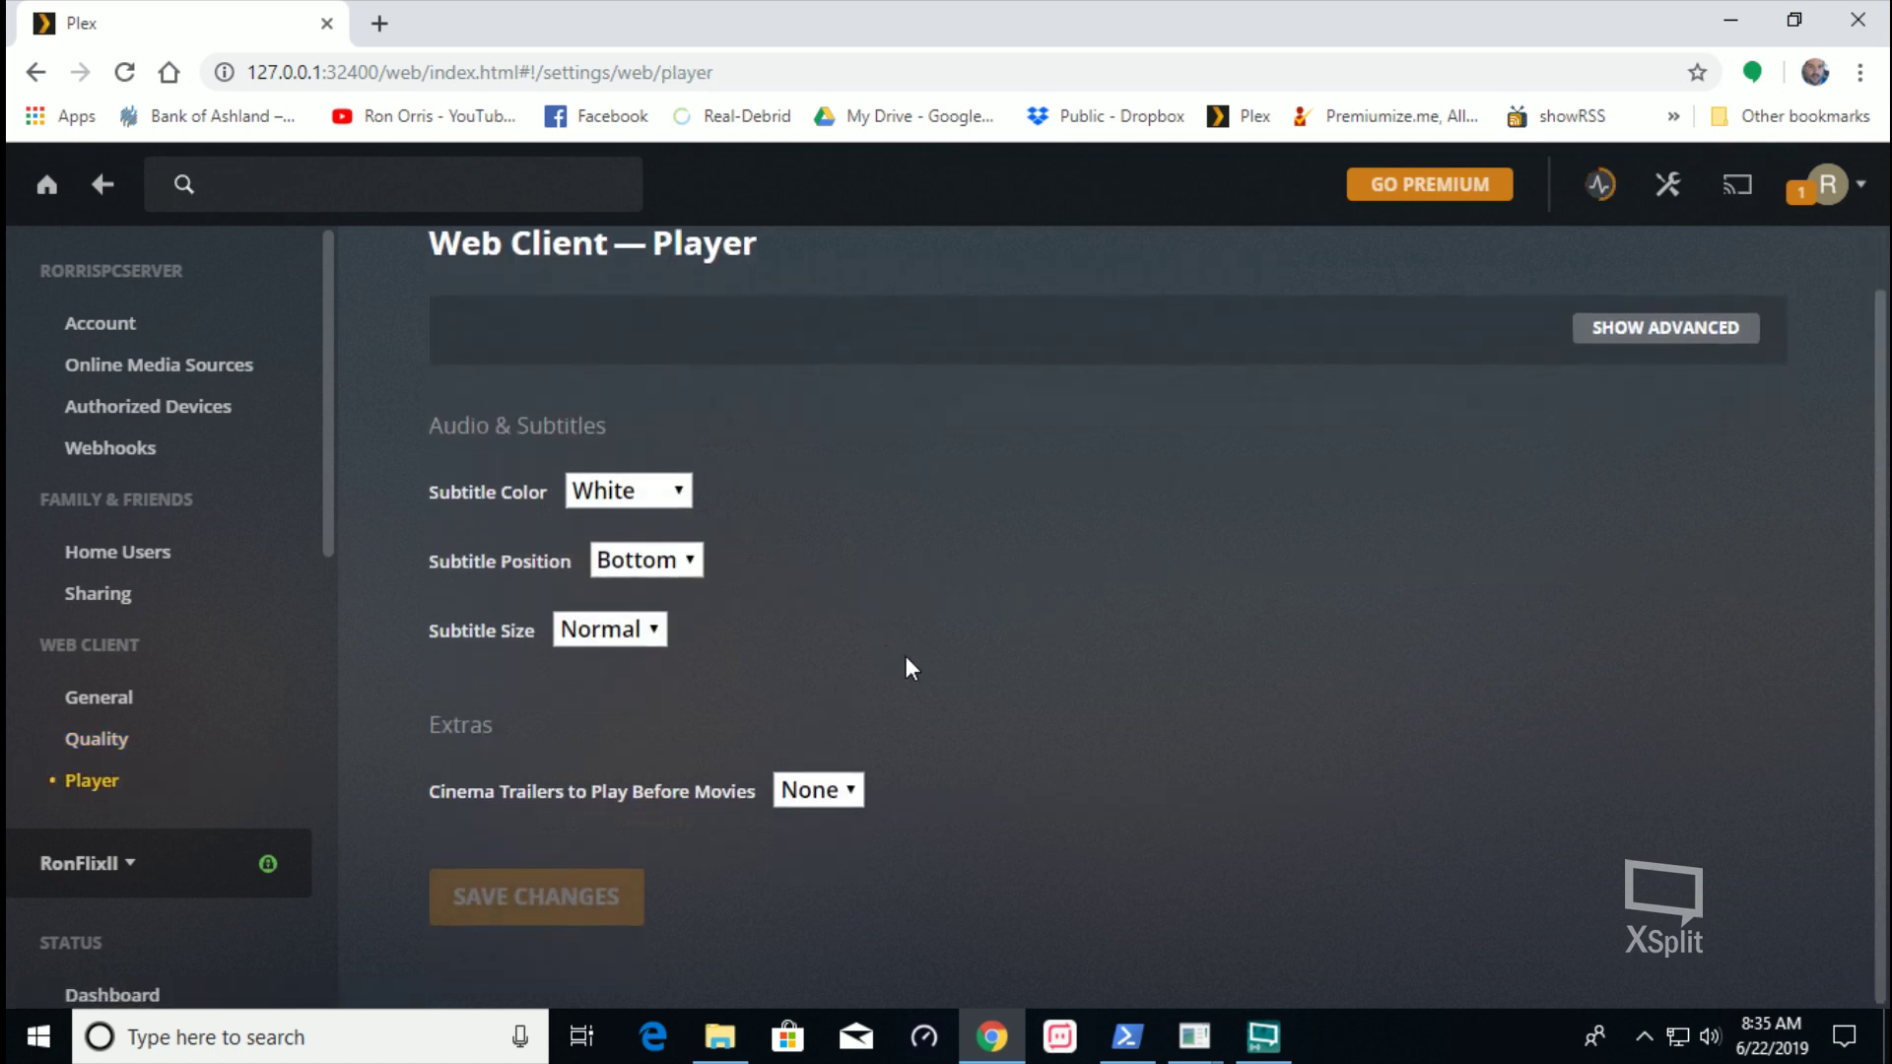
pyautogui.click(155, 693)
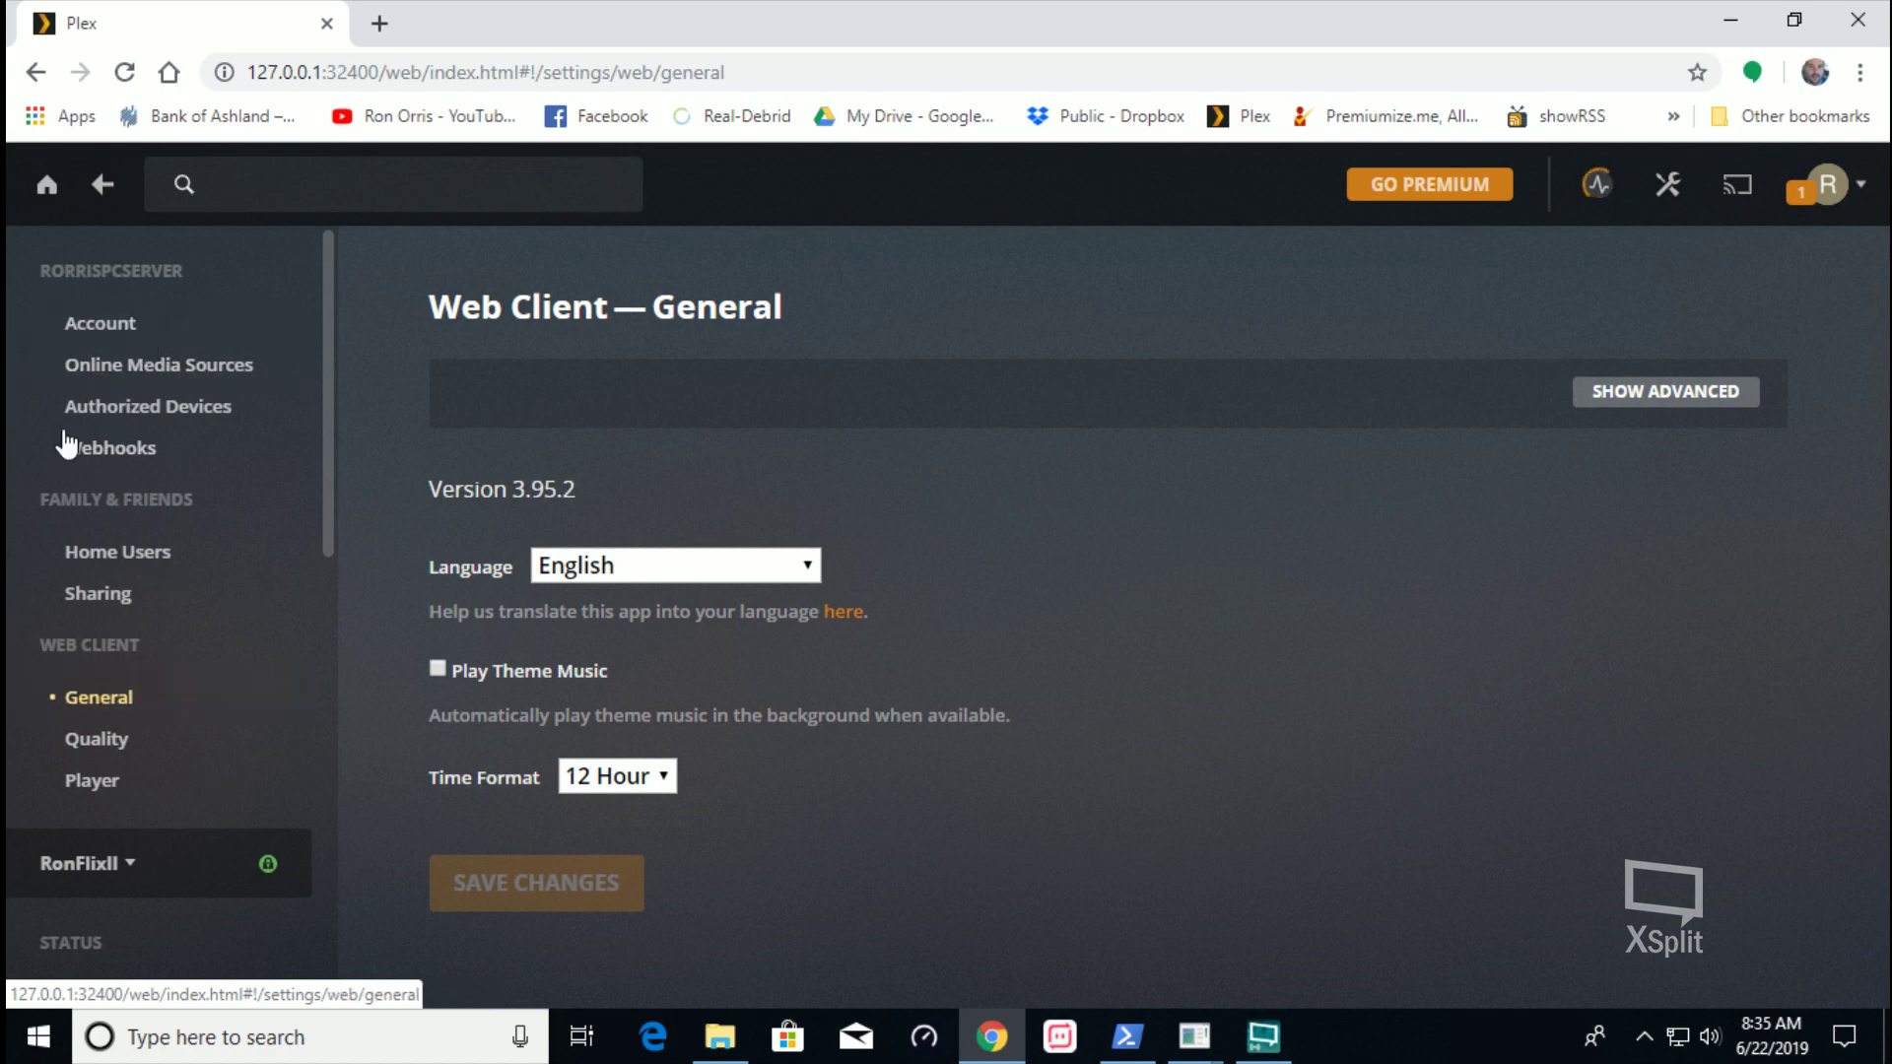
# Visit Home Users settings, return home, and open the Marvel & DC Movies library
pyautogui.click(118, 569)
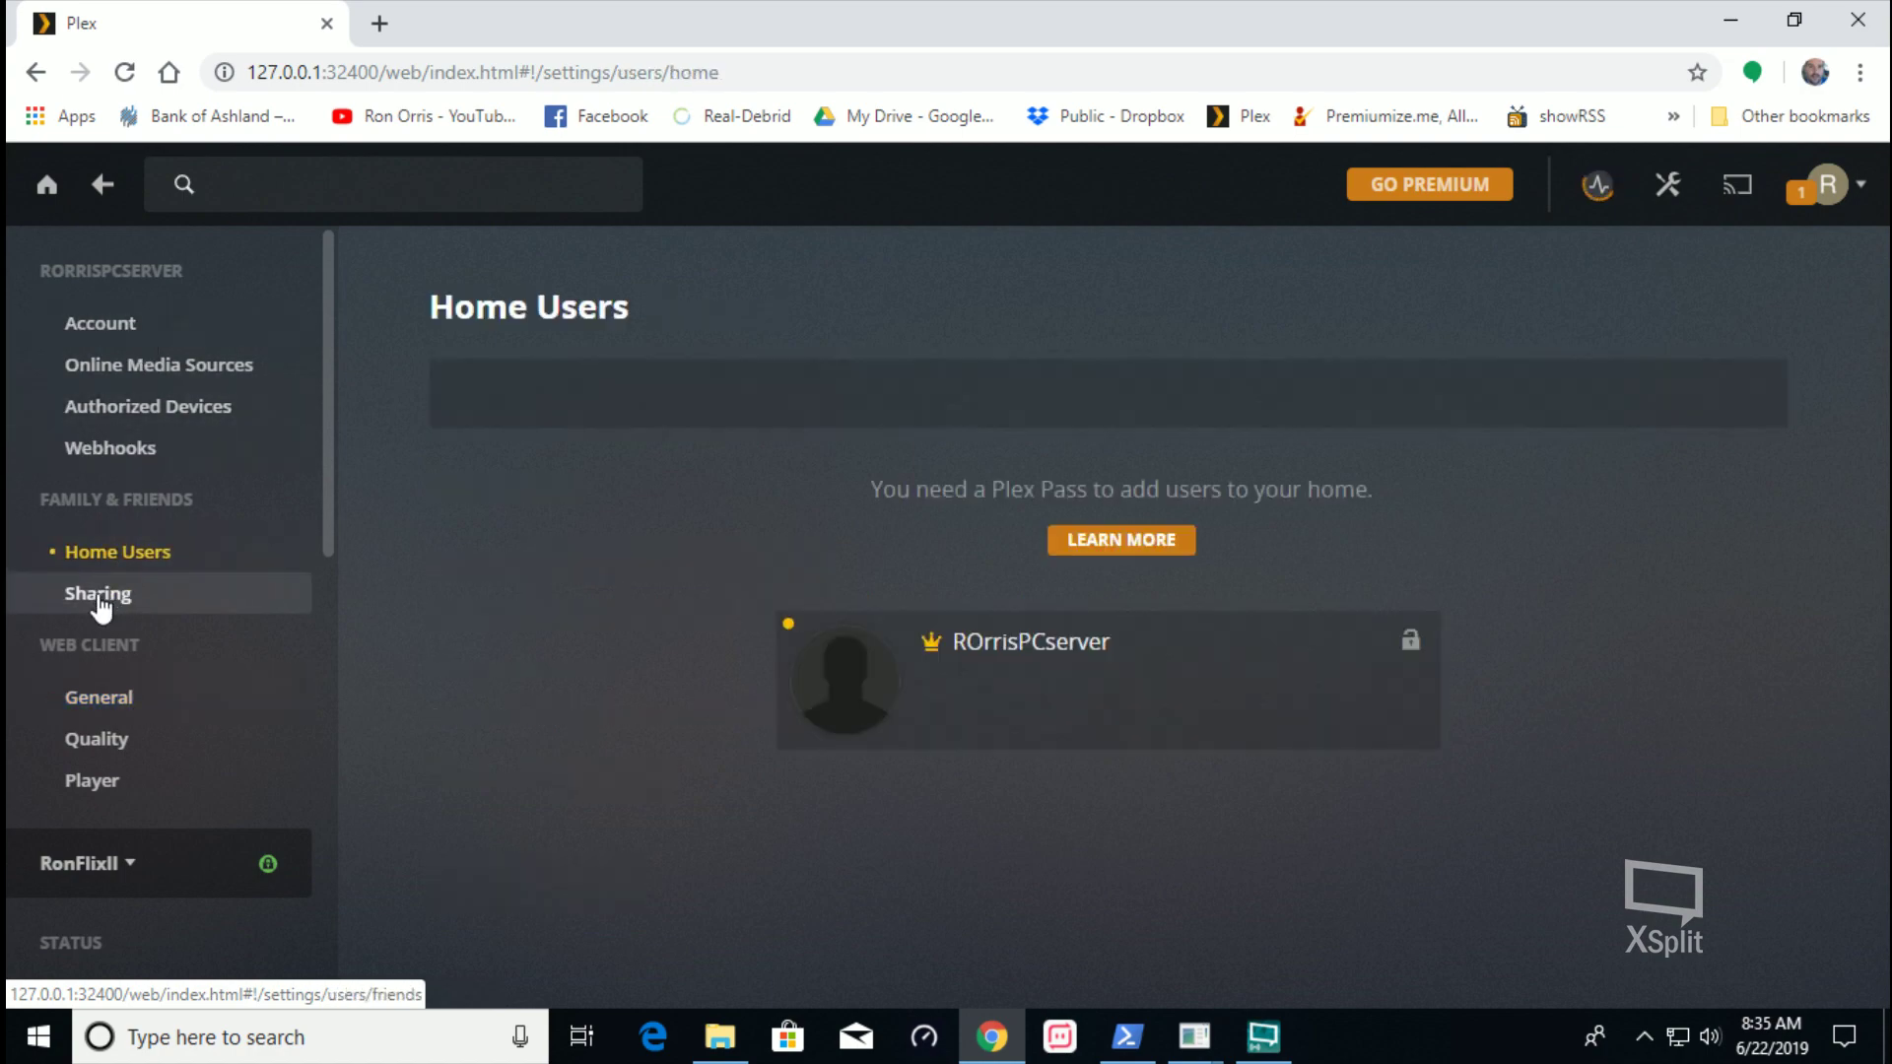
pyautogui.click(115, 570)
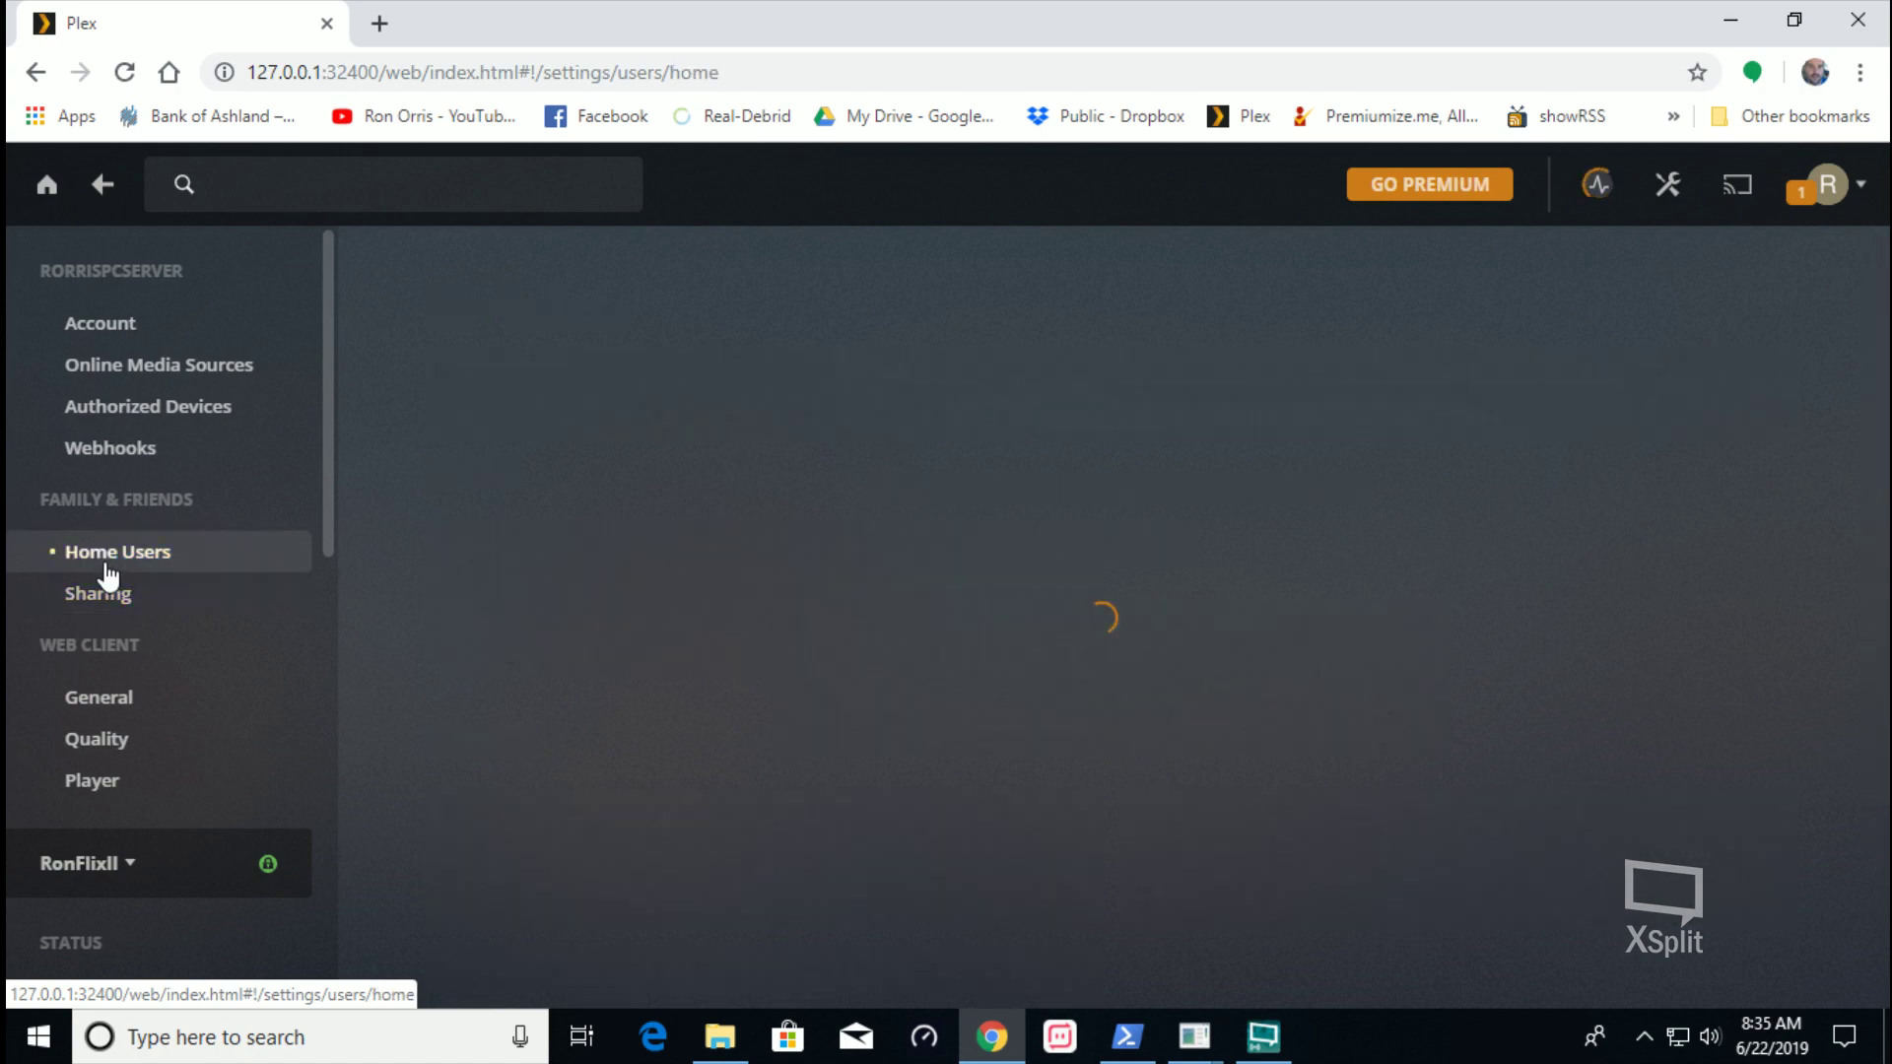
pyautogui.click(47, 187)
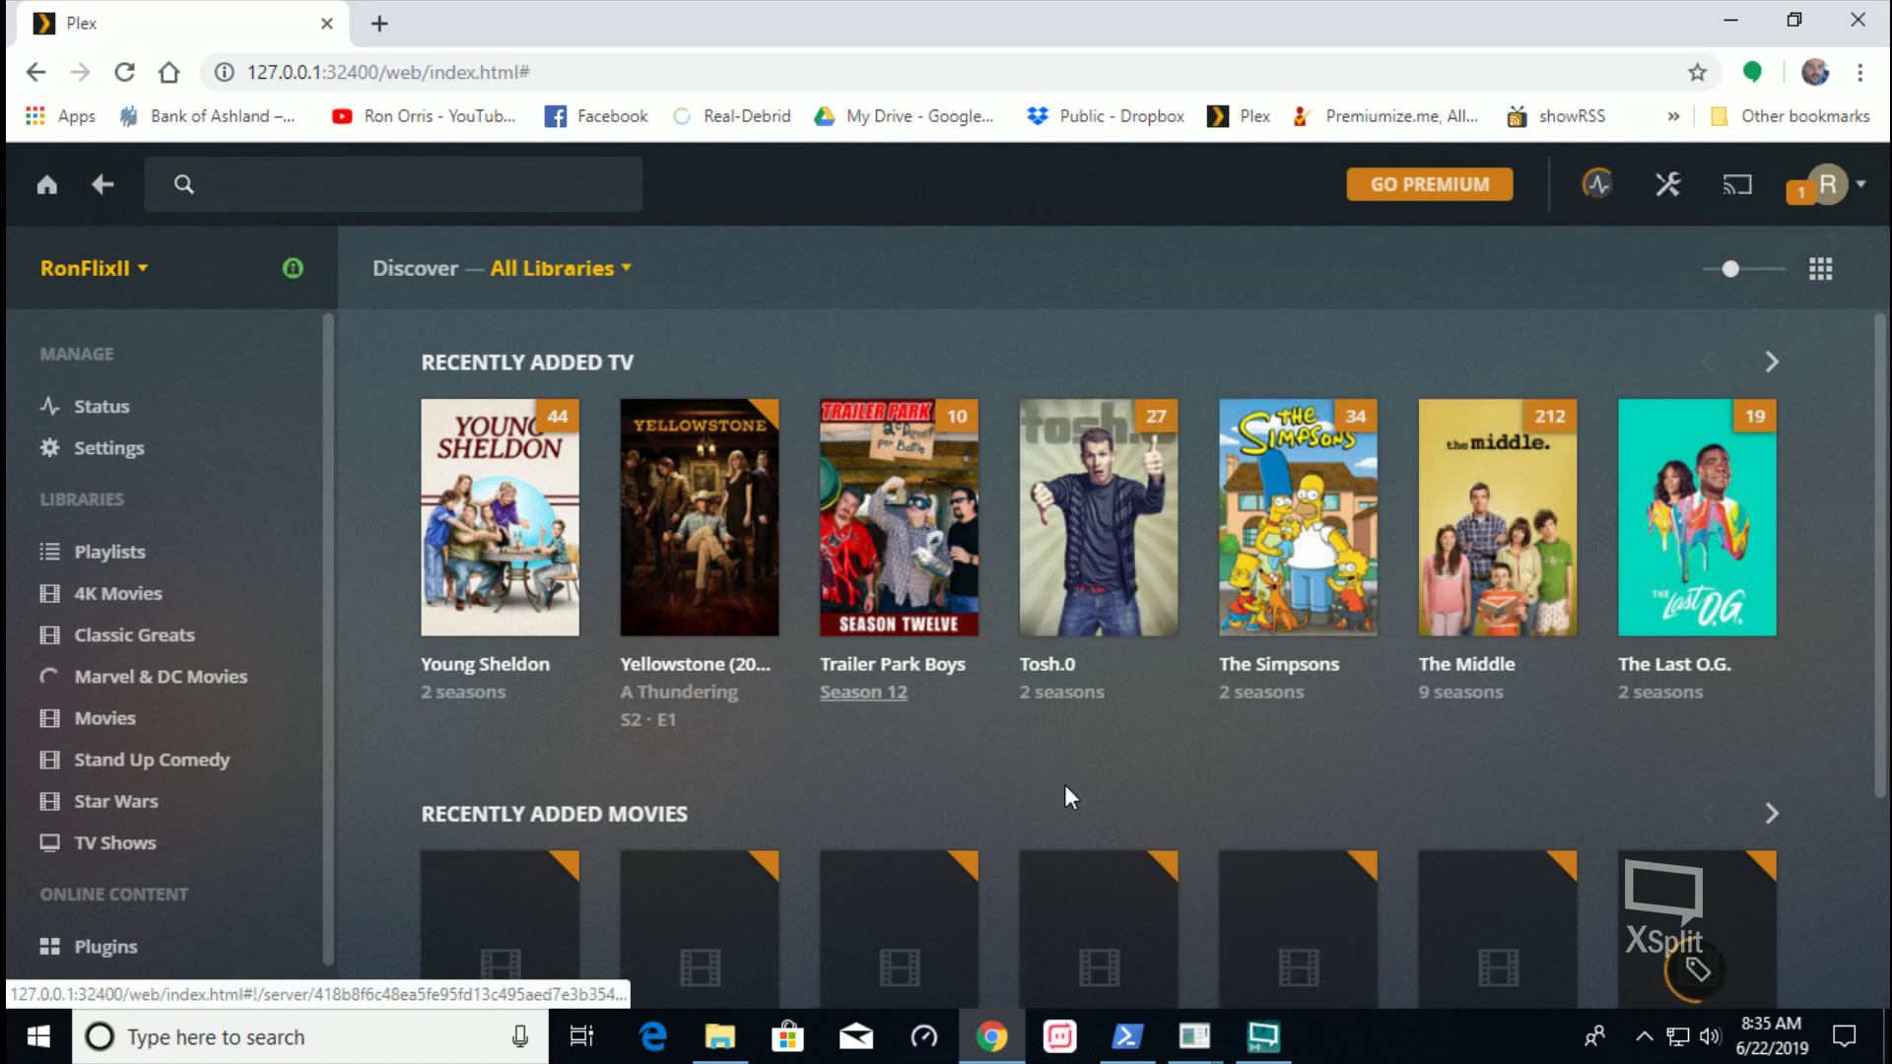
pyautogui.click(111, 693)
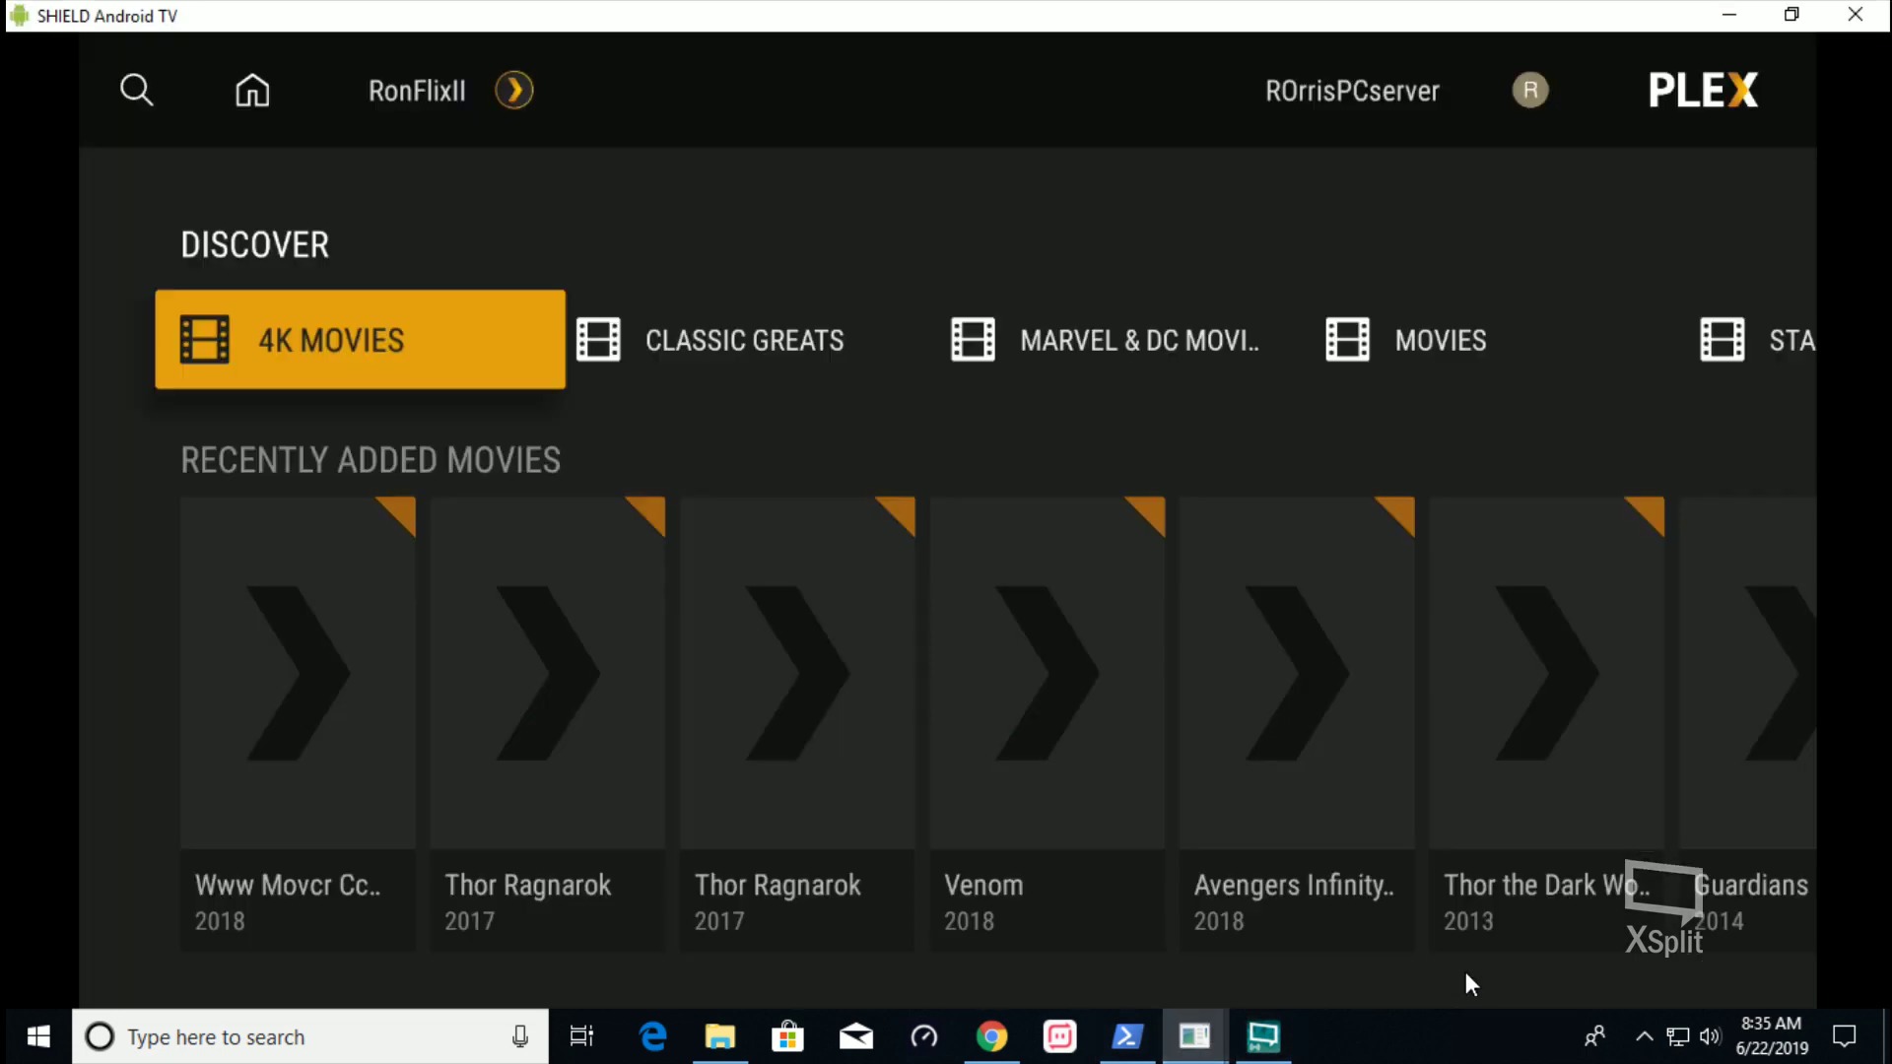
# Open the Select a Server list from the RonFlixII server button and look through the servers
pyautogui.press('Up')
pyautogui.press('Right')
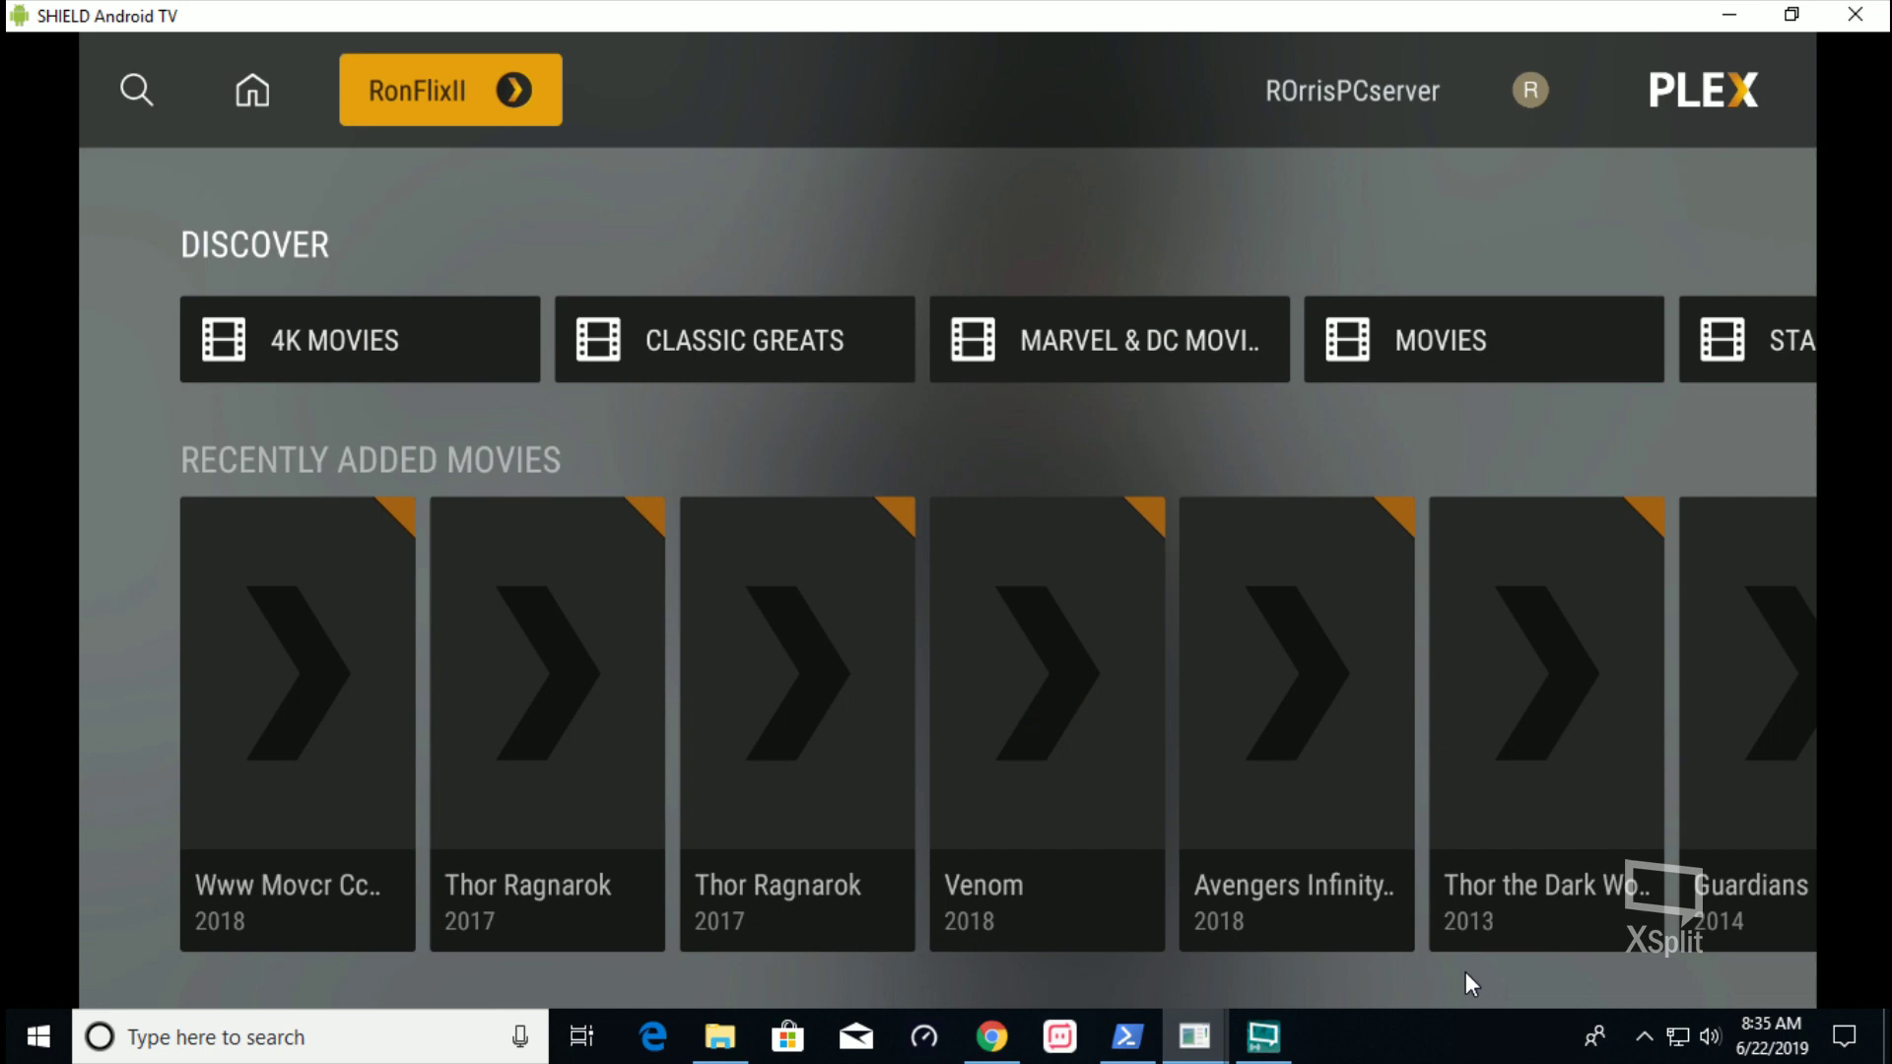
pyautogui.press('Return')
pyautogui.press('Down')
pyautogui.press('Down')
pyautogui.press('Up')
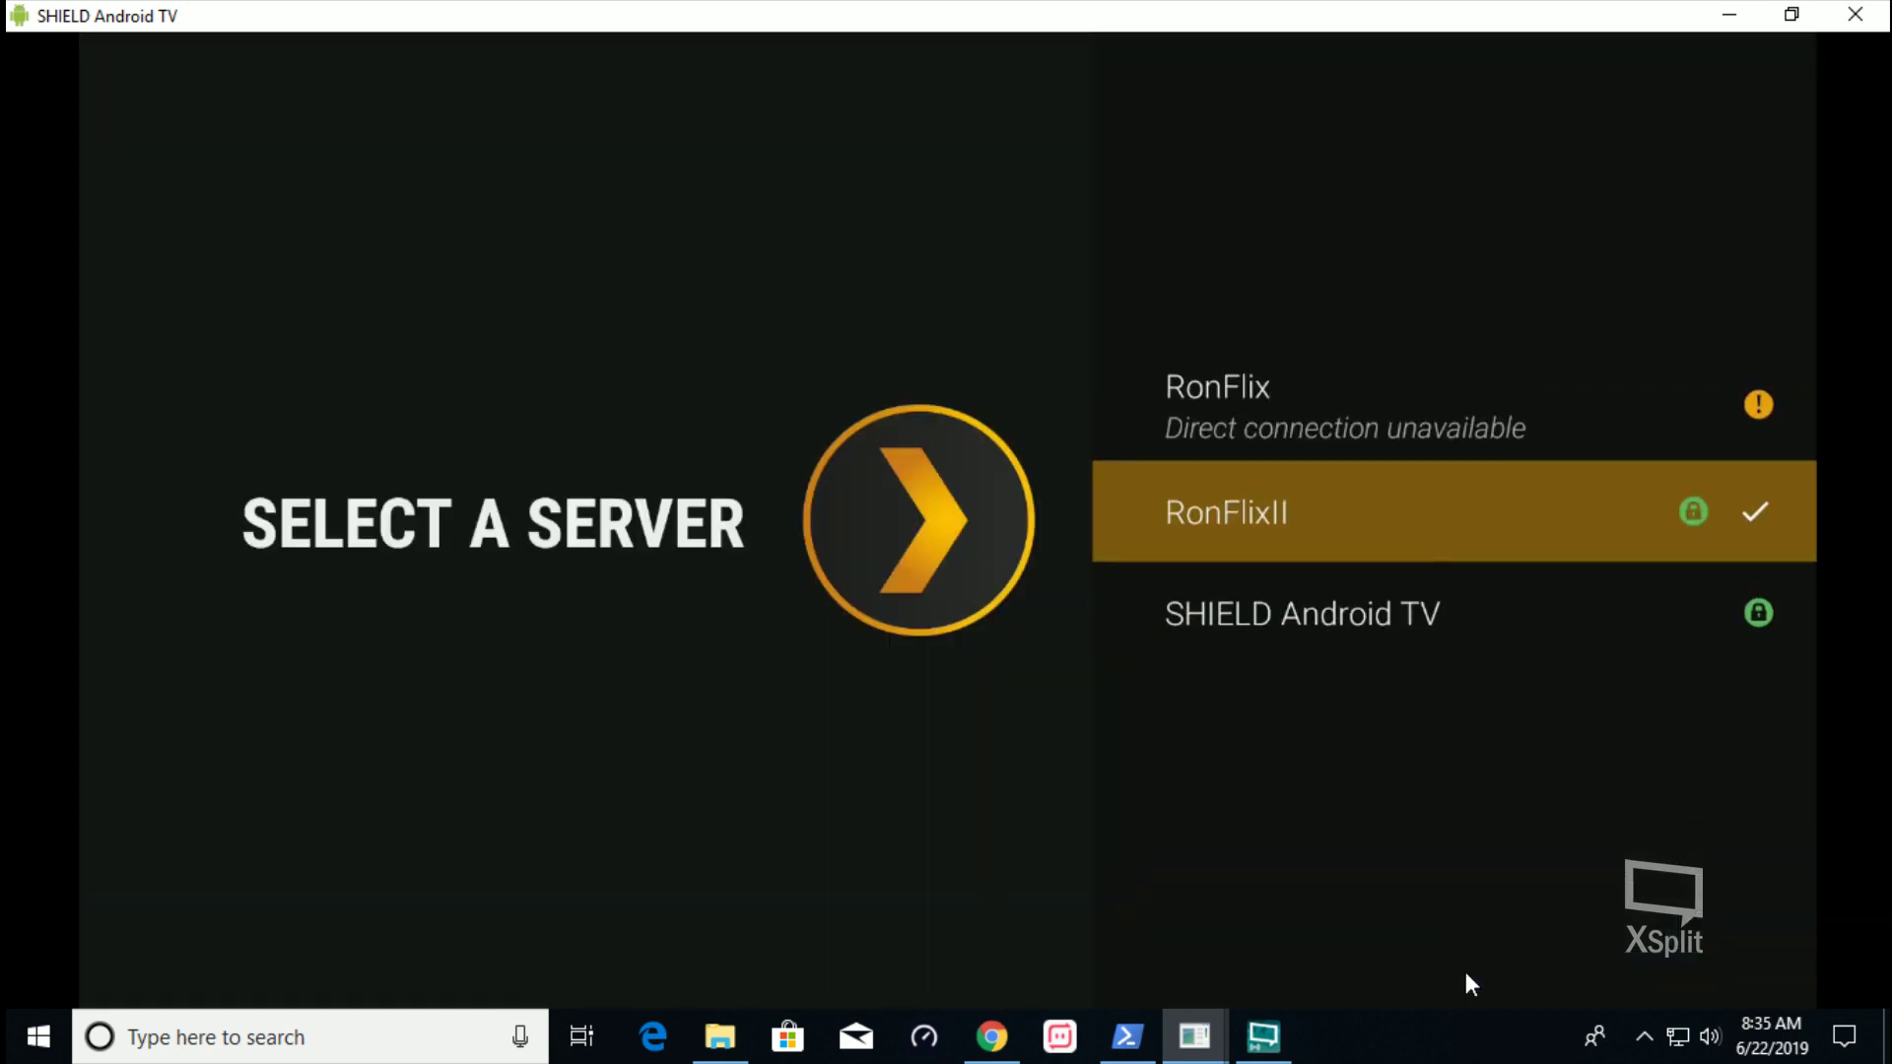
# After checking RonFlix and SHIELD Android TV, confirm RonFlixII and view its library tiles
pyautogui.press('Up')
pyautogui.press('Down')
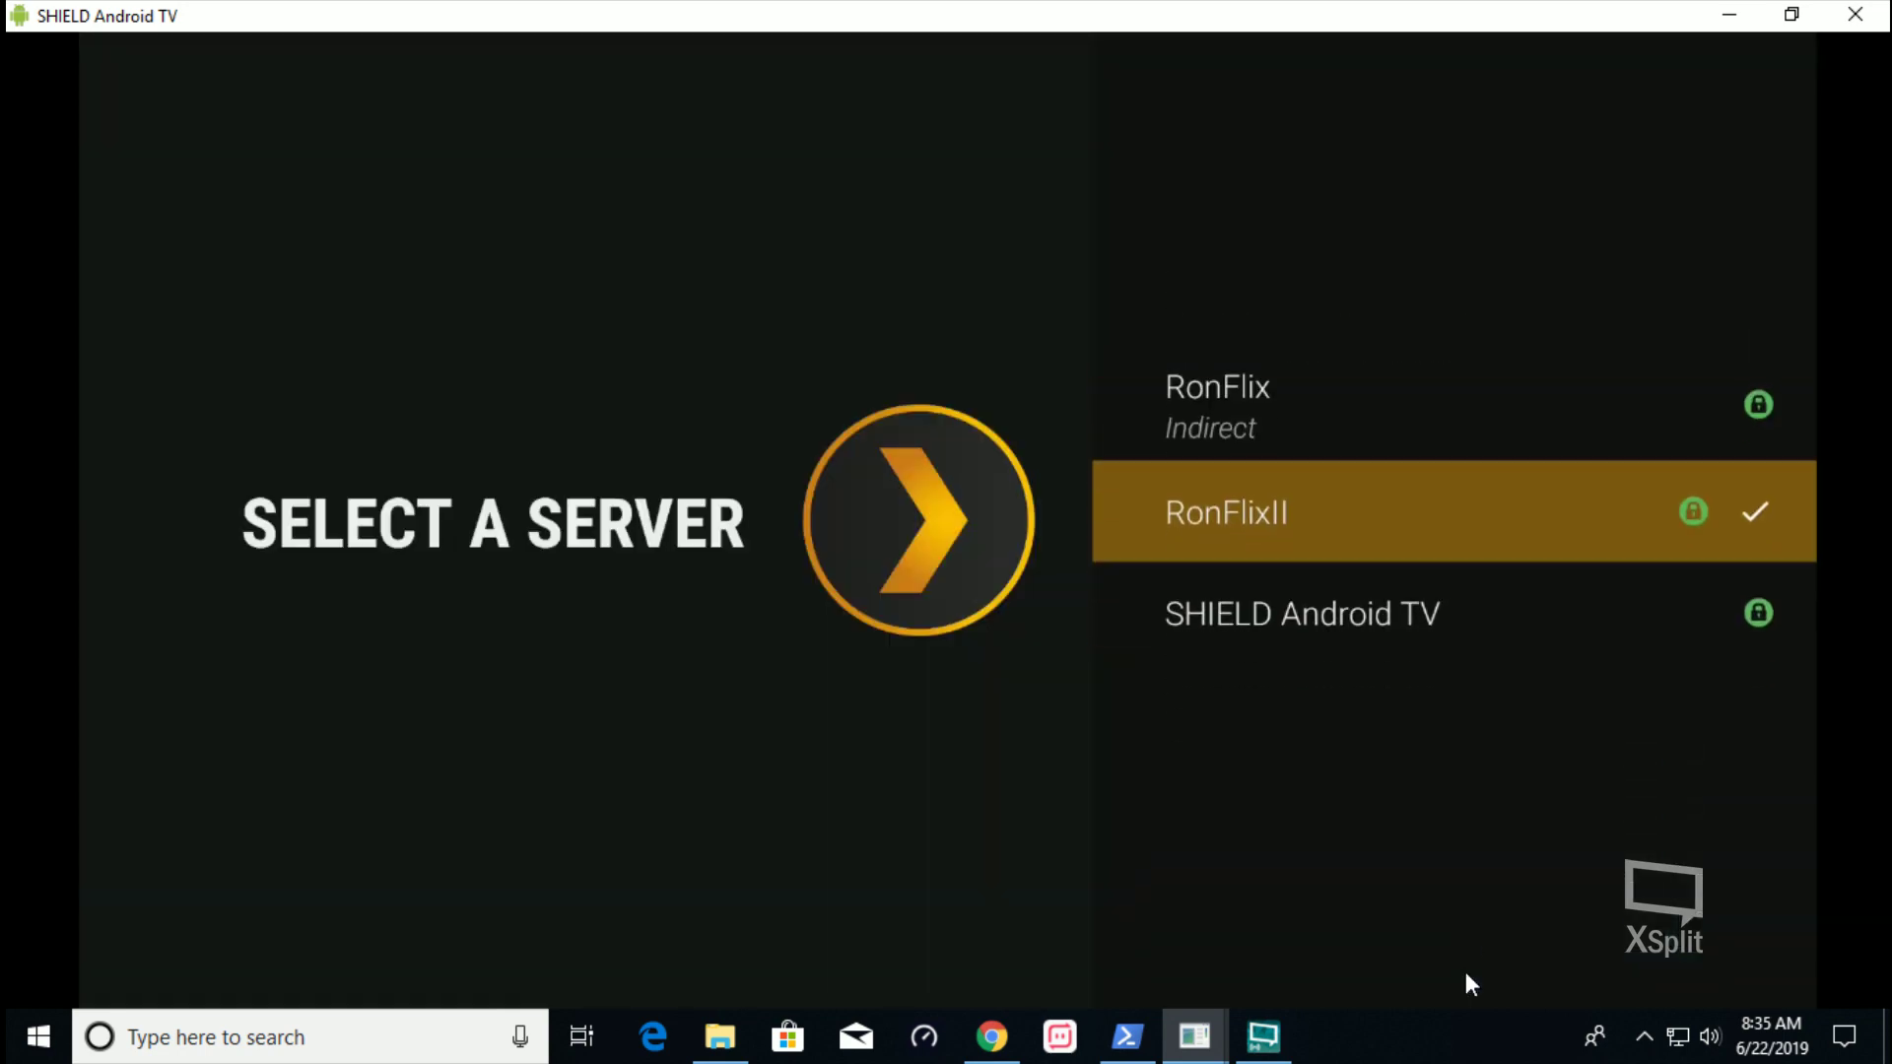
pyautogui.press('Down')
pyautogui.press('Up')
pyautogui.press('Down')
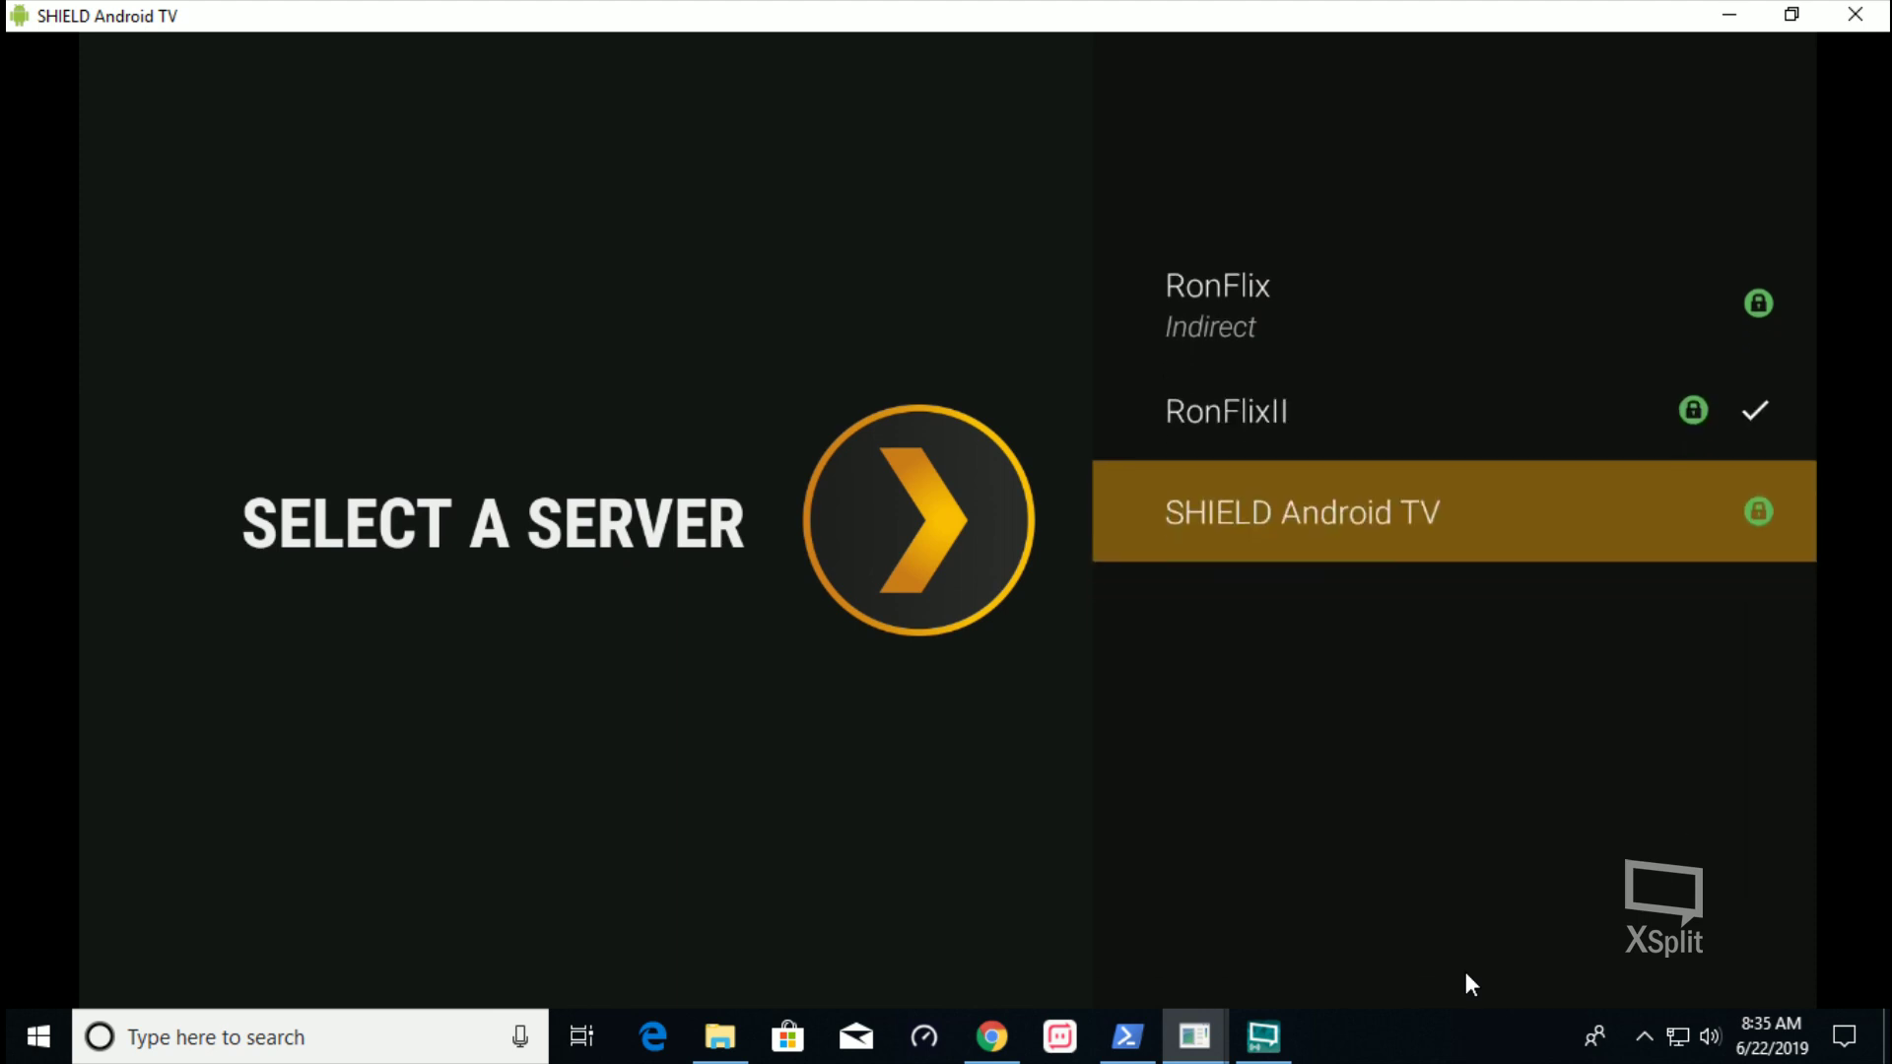
pyautogui.press('Up')
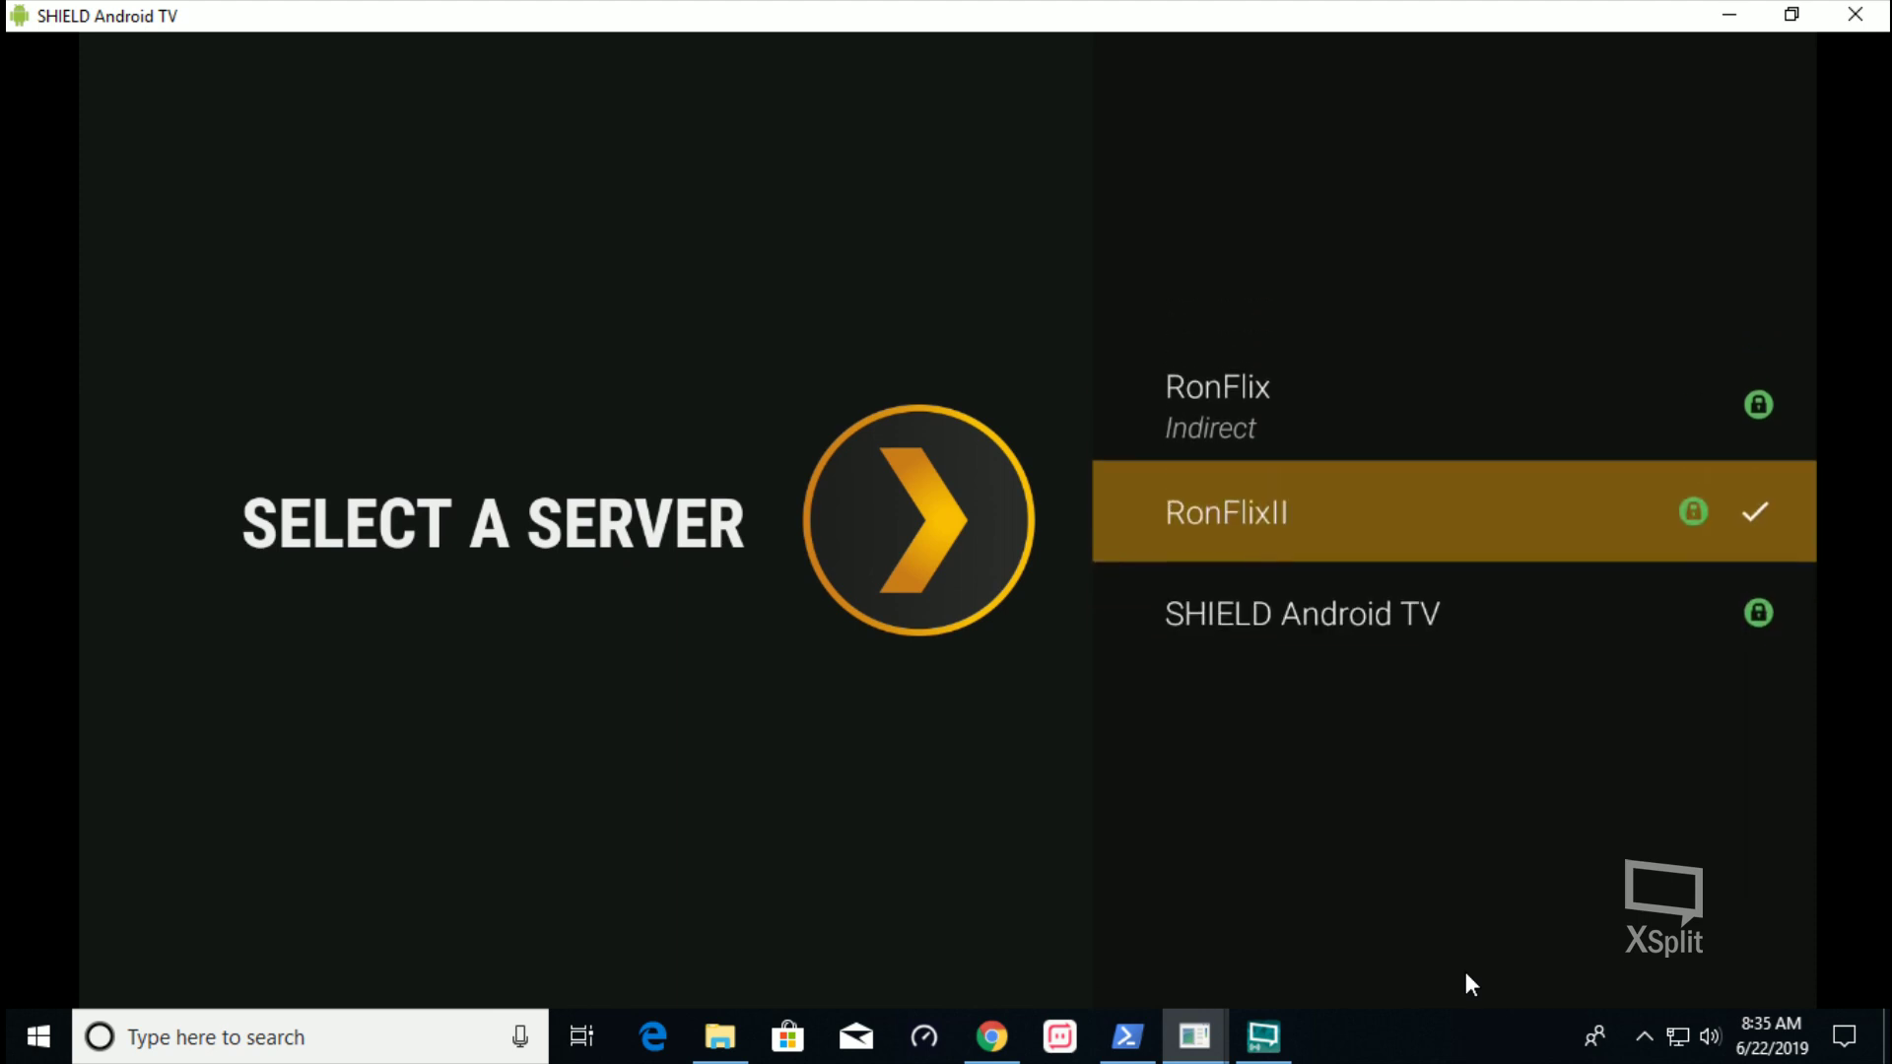
pyautogui.press('Return')
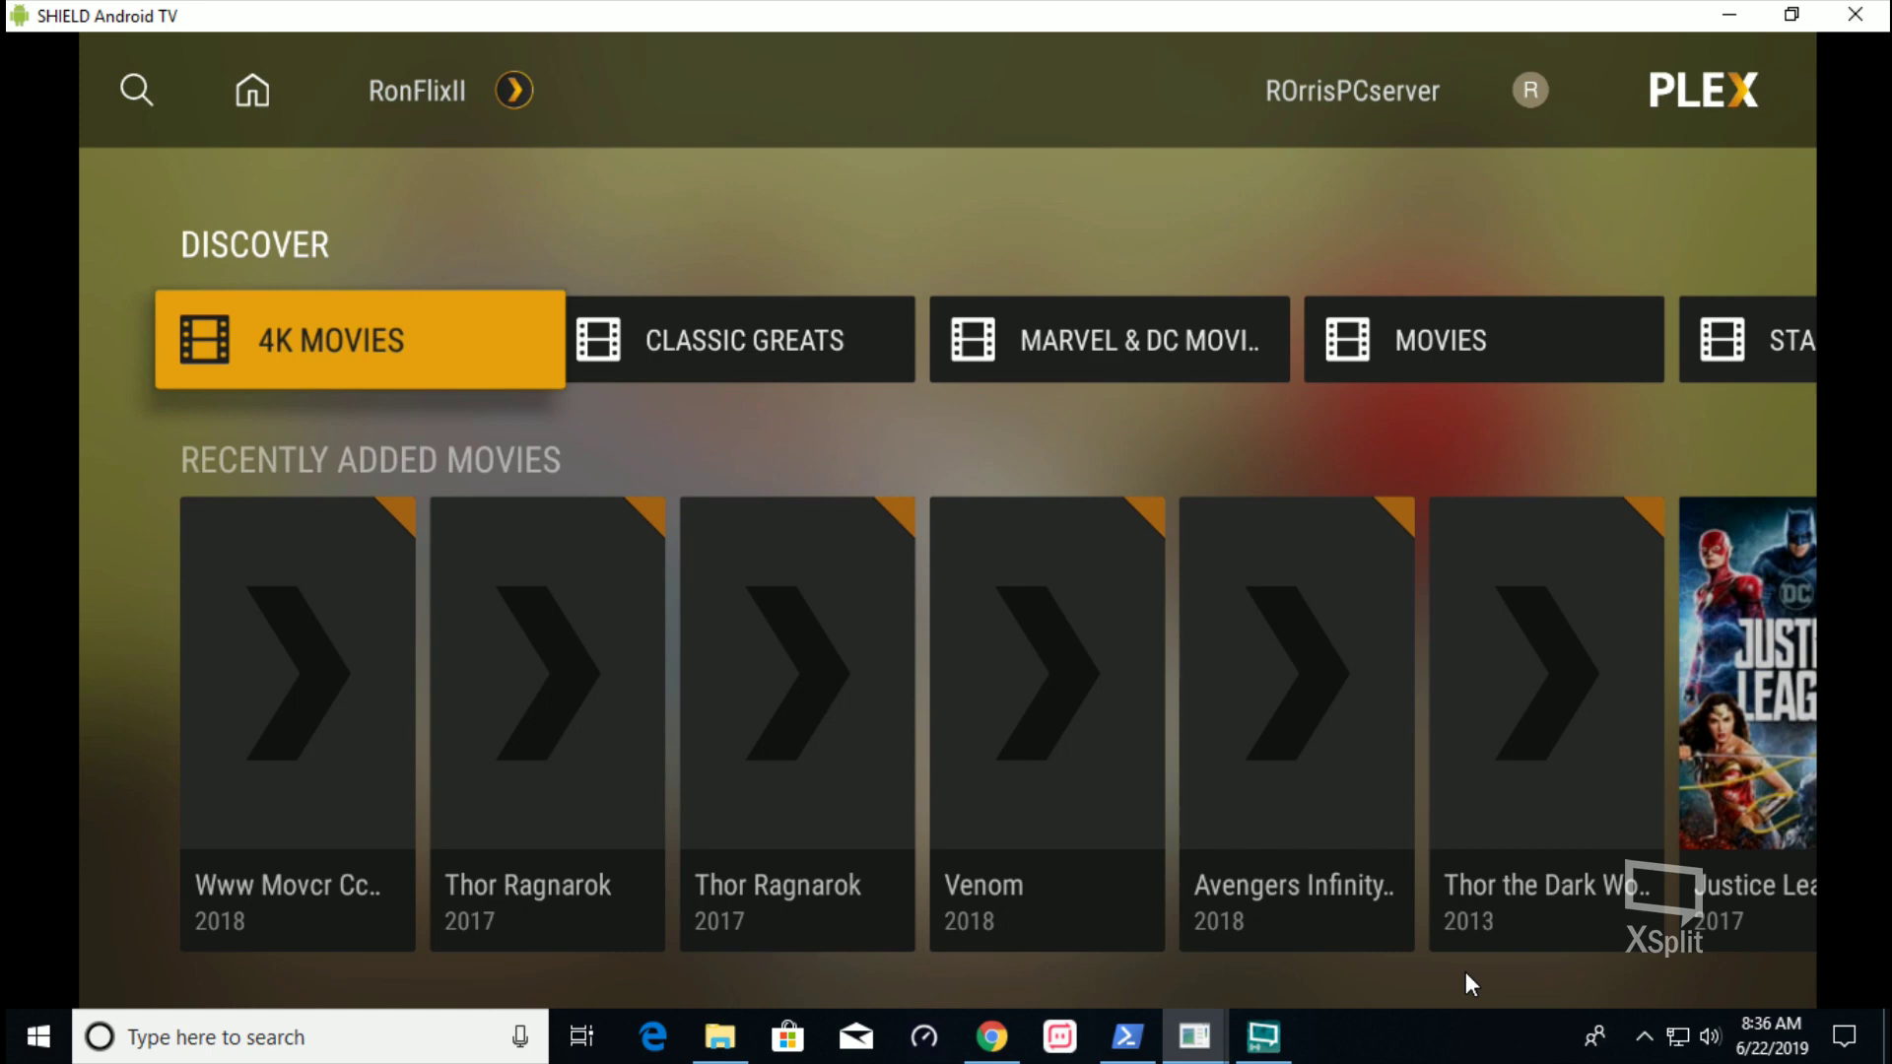
pyautogui.press('Right')
pyautogui.press('Left')
# Browse the Classic Greats library's full movie grid
pyautogui.press('Right')
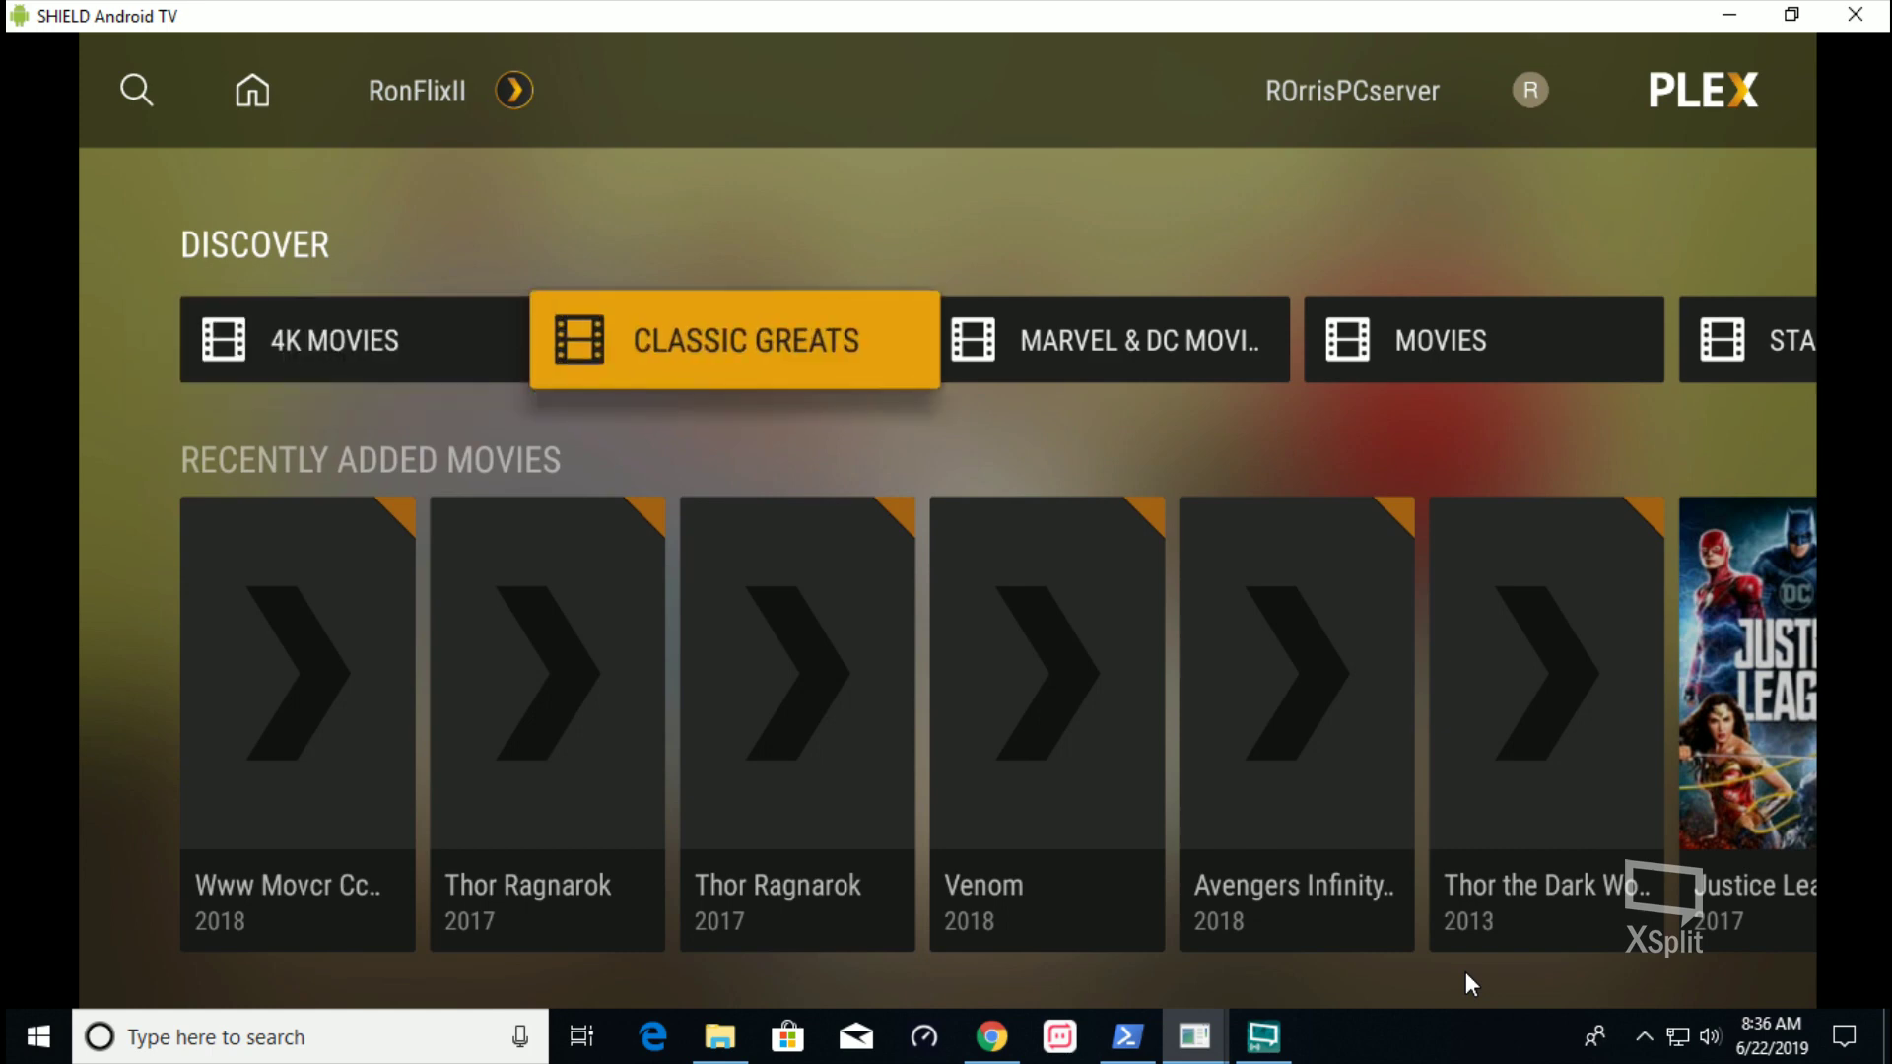
pyautogui.press('Right')
pyautogui.press('Right')
pyautogui.press('Right')
pyautogui.press('Right')
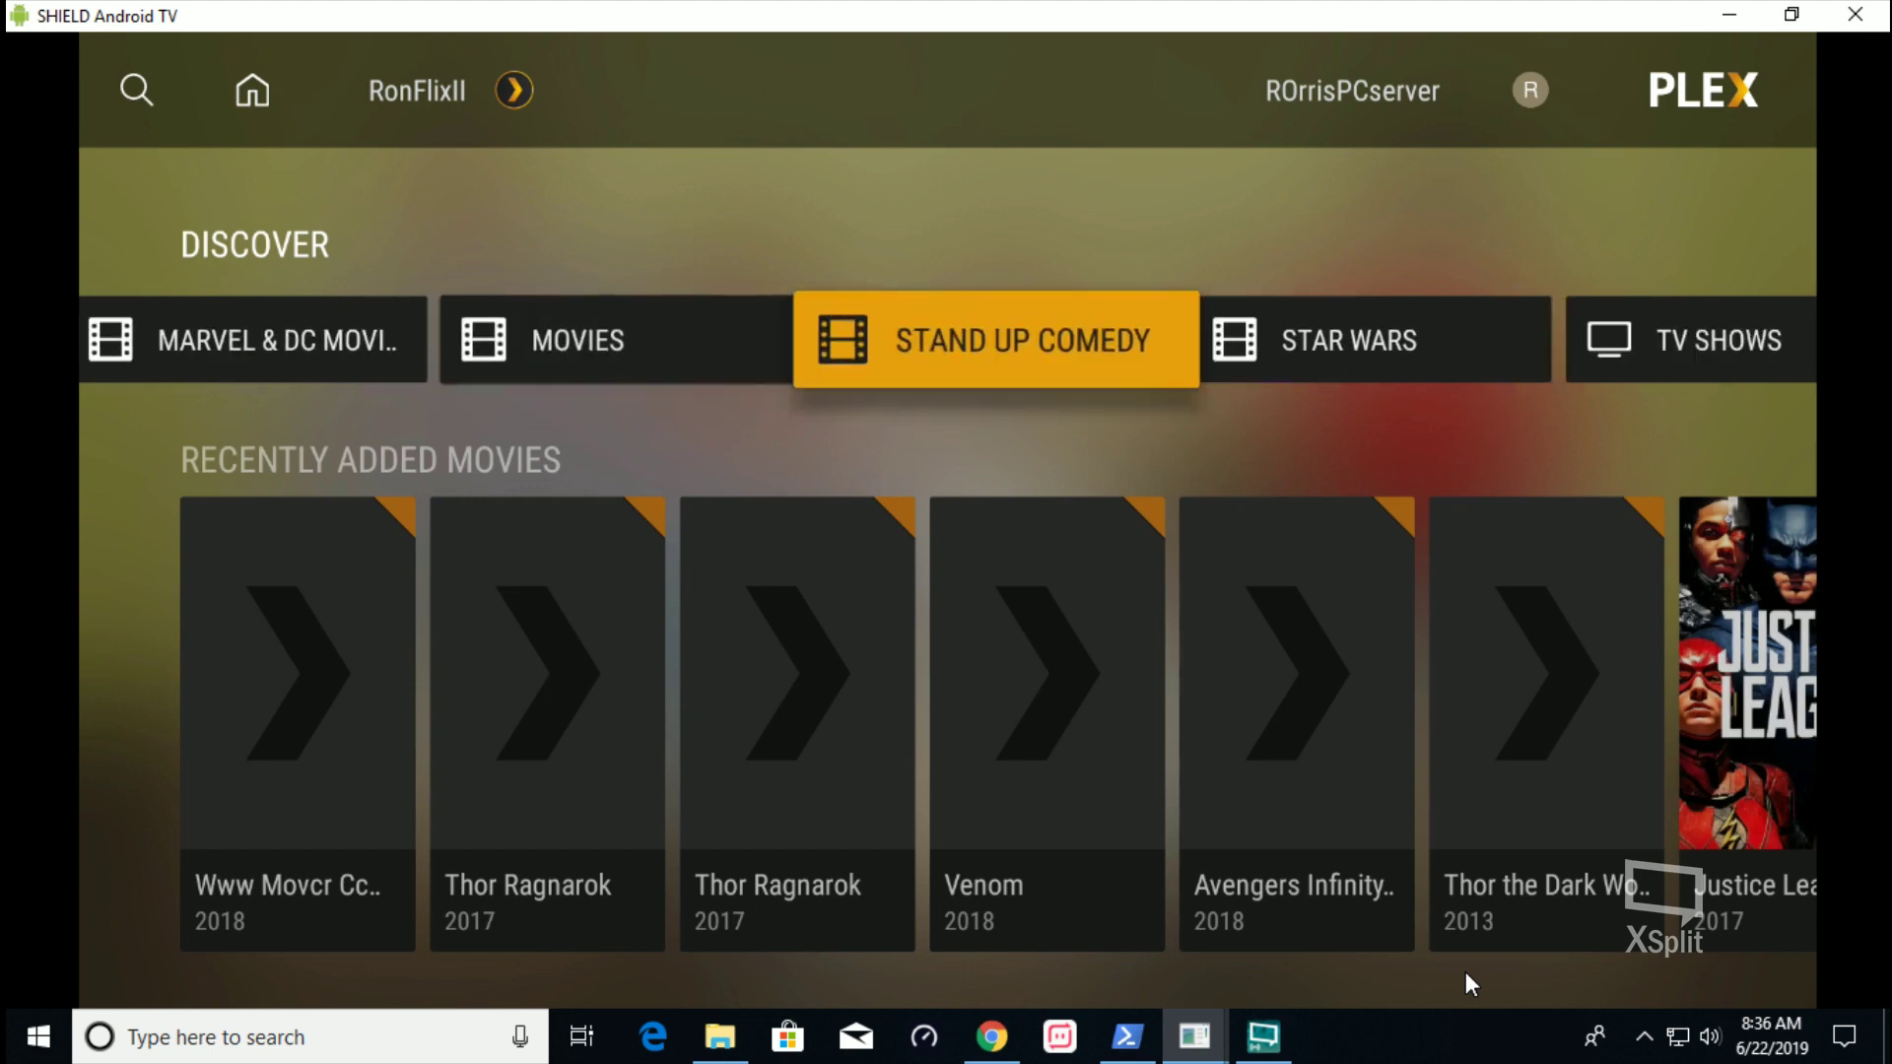
pyautogui.press('Left')
pyautogui.press('Left')
pyautogui.press('Left')
pyautogui.press('Left')
pyautogui.press('Left')
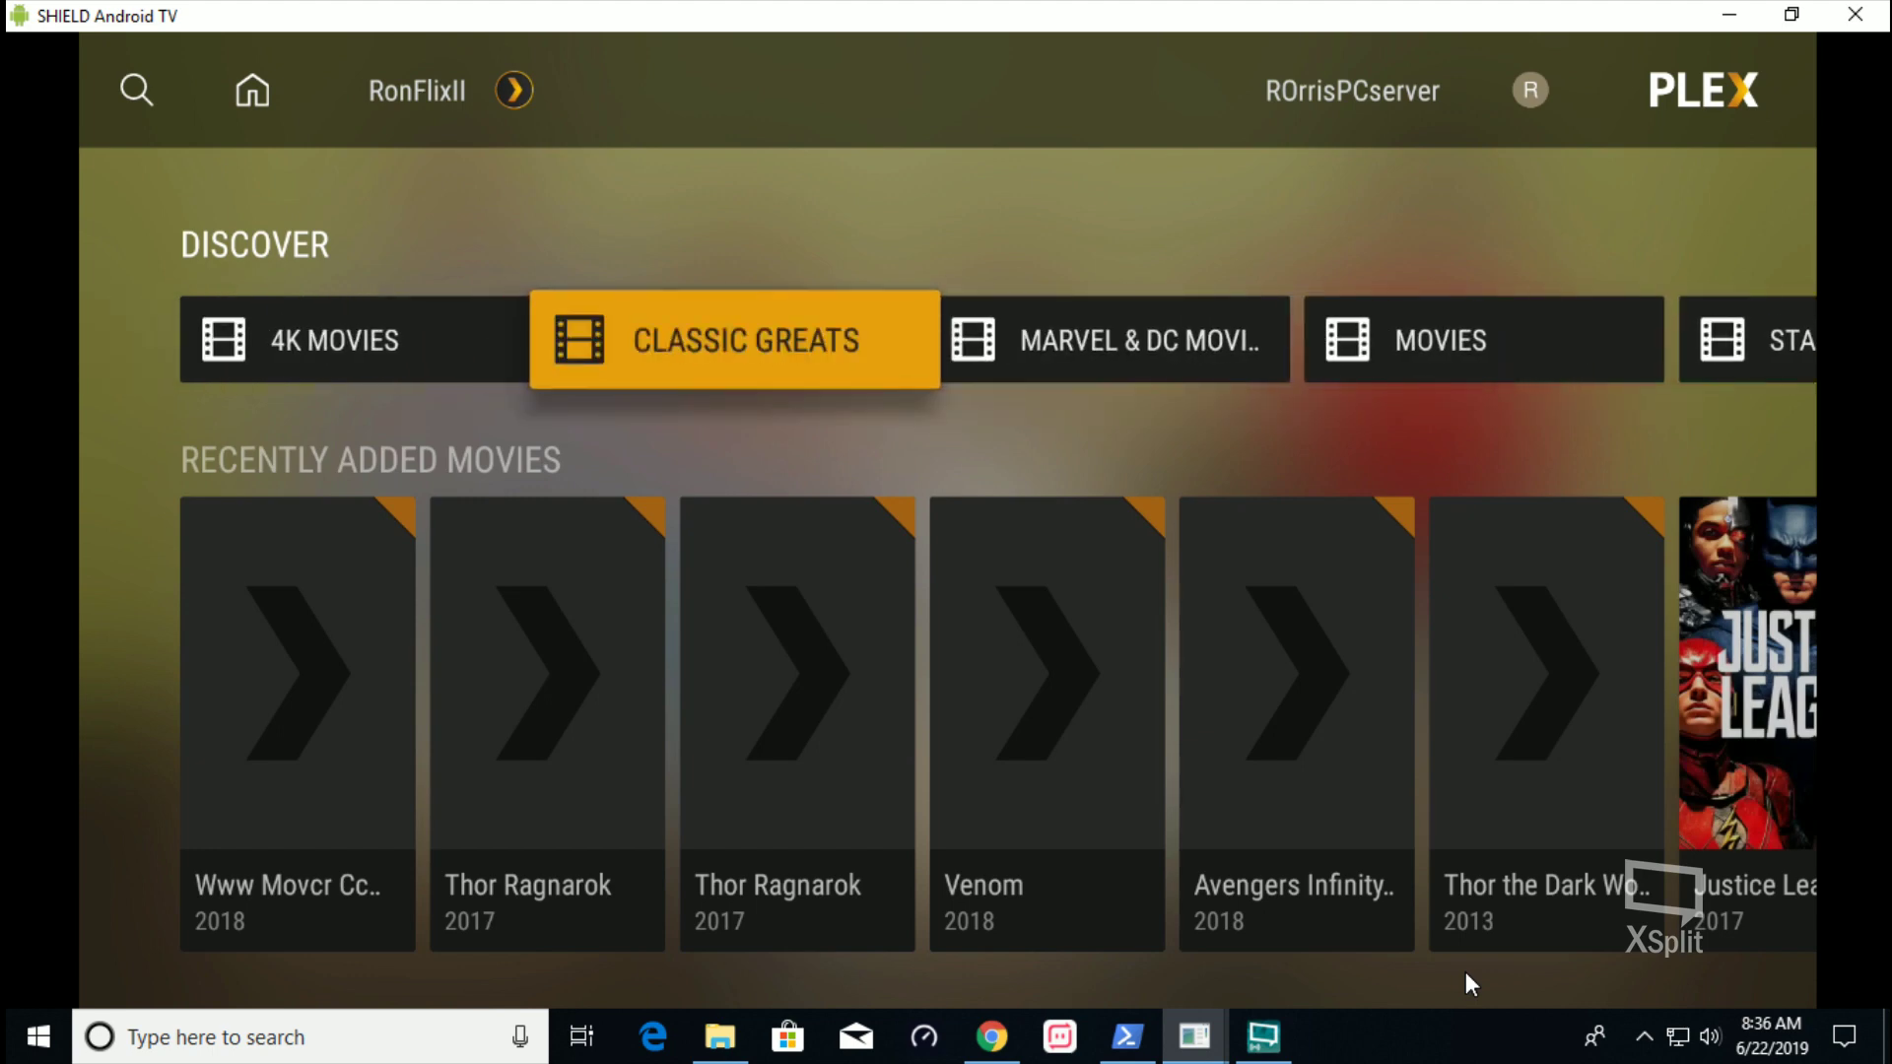
pyautogui.press('Return')
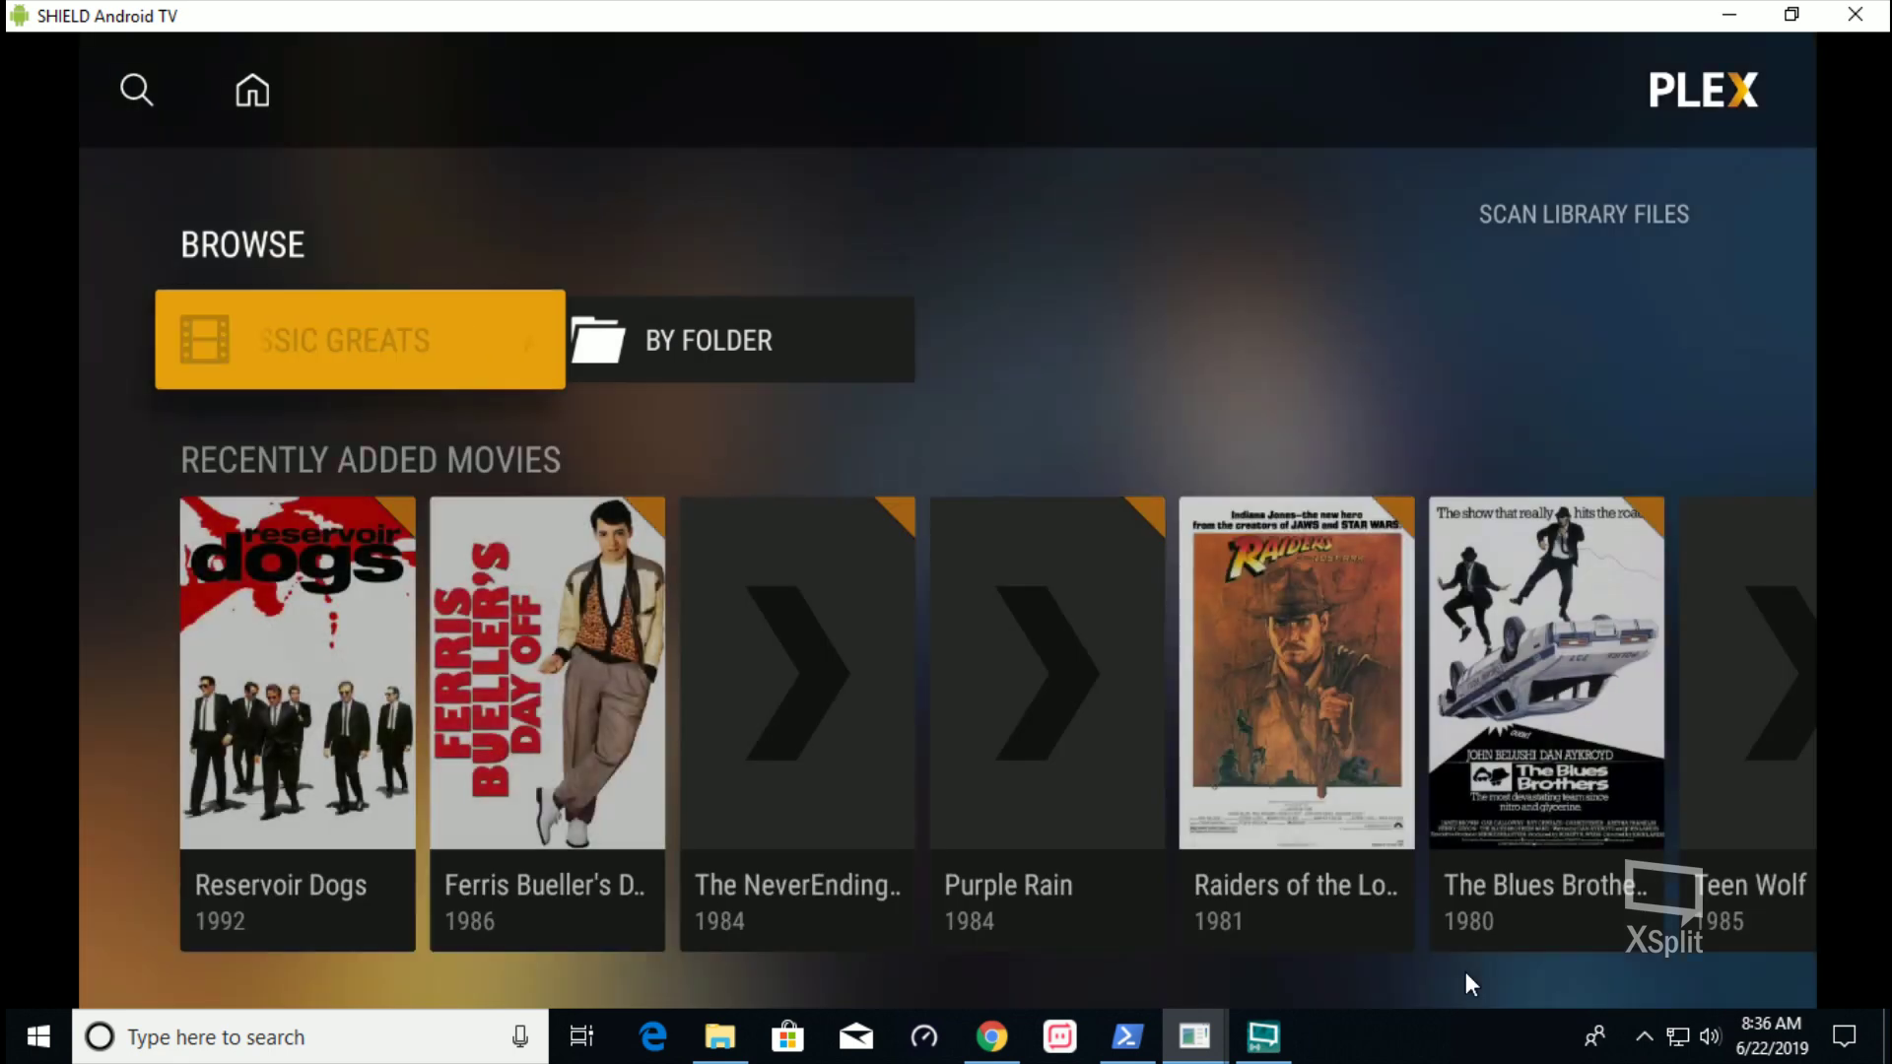
pyautogui.press('Return')
pyautogui.press('Down')
pyautogui.press('Down')
pyautogui.press('Down')
pyautogui.press('Down')
pyautogui.press('Down')
pyautogui.press('Down')
pyautogui.press('Down')
pyautogui.press('Down')
pyautogui.press('Down')
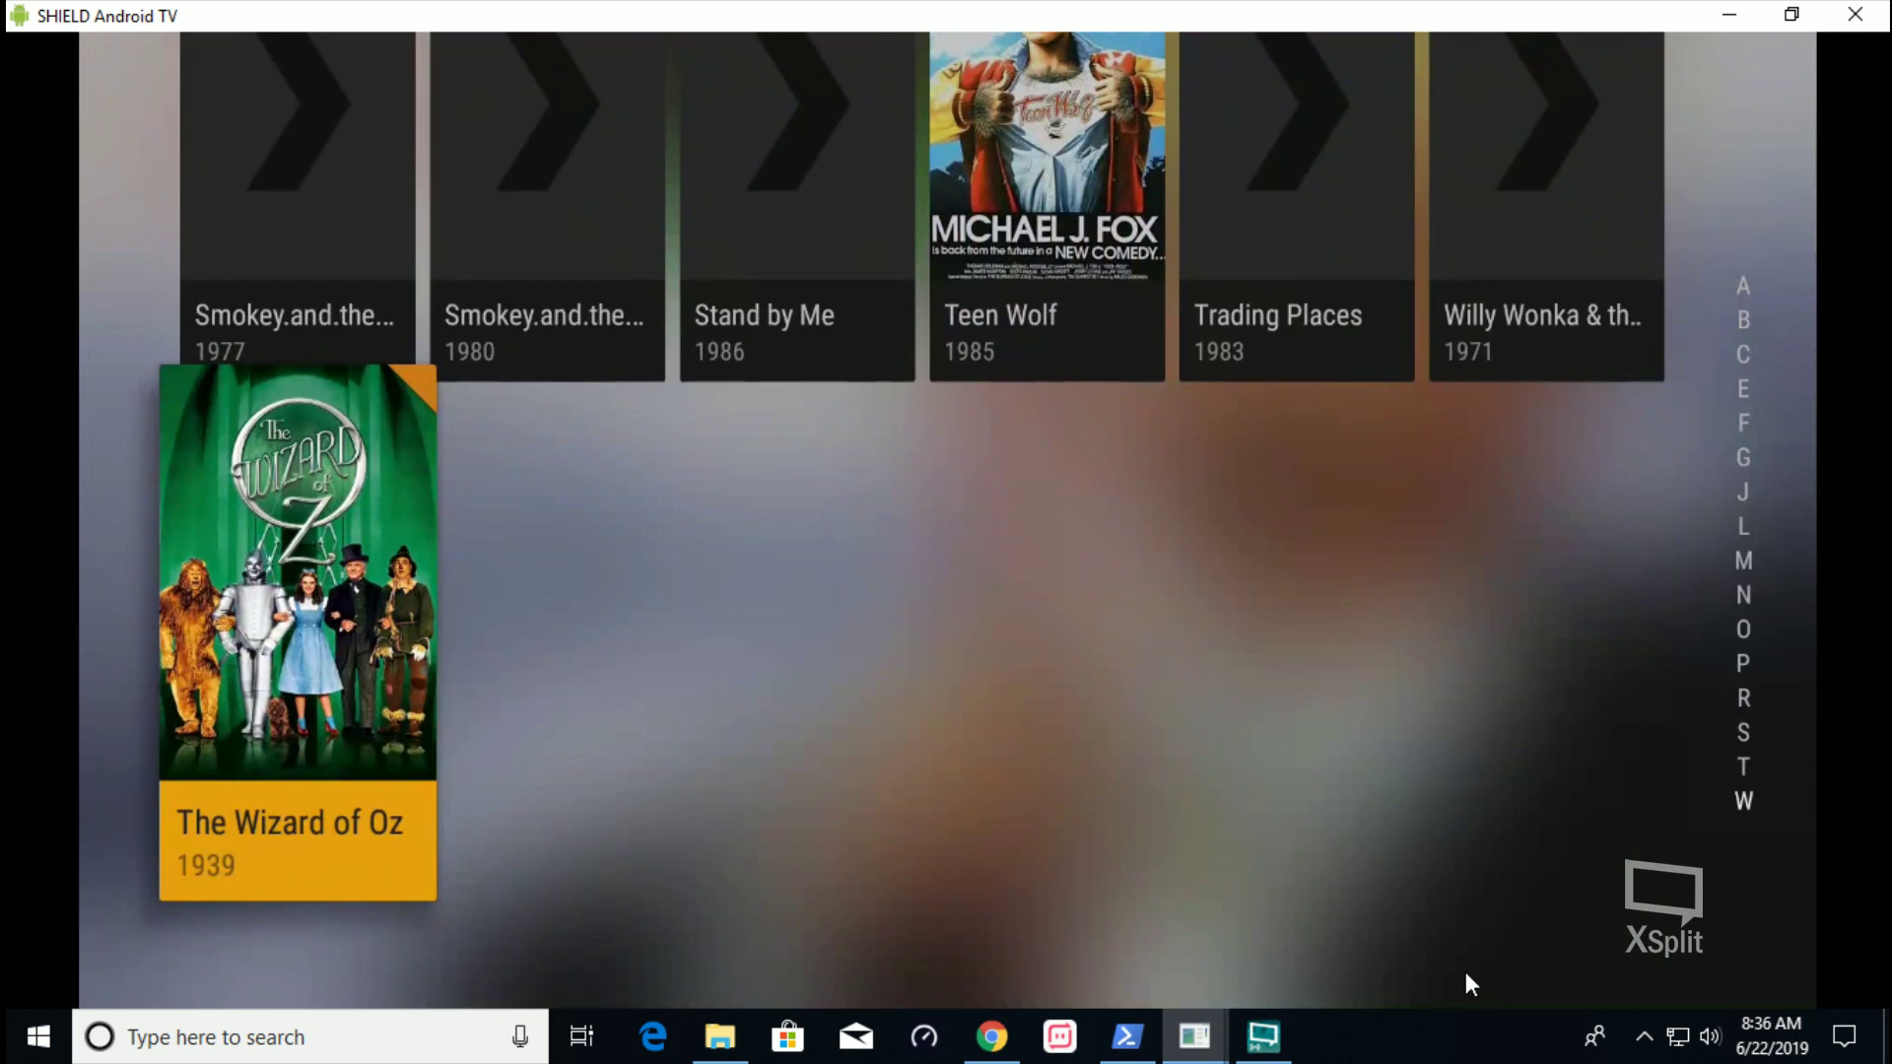
pyautogui.press('Escape')
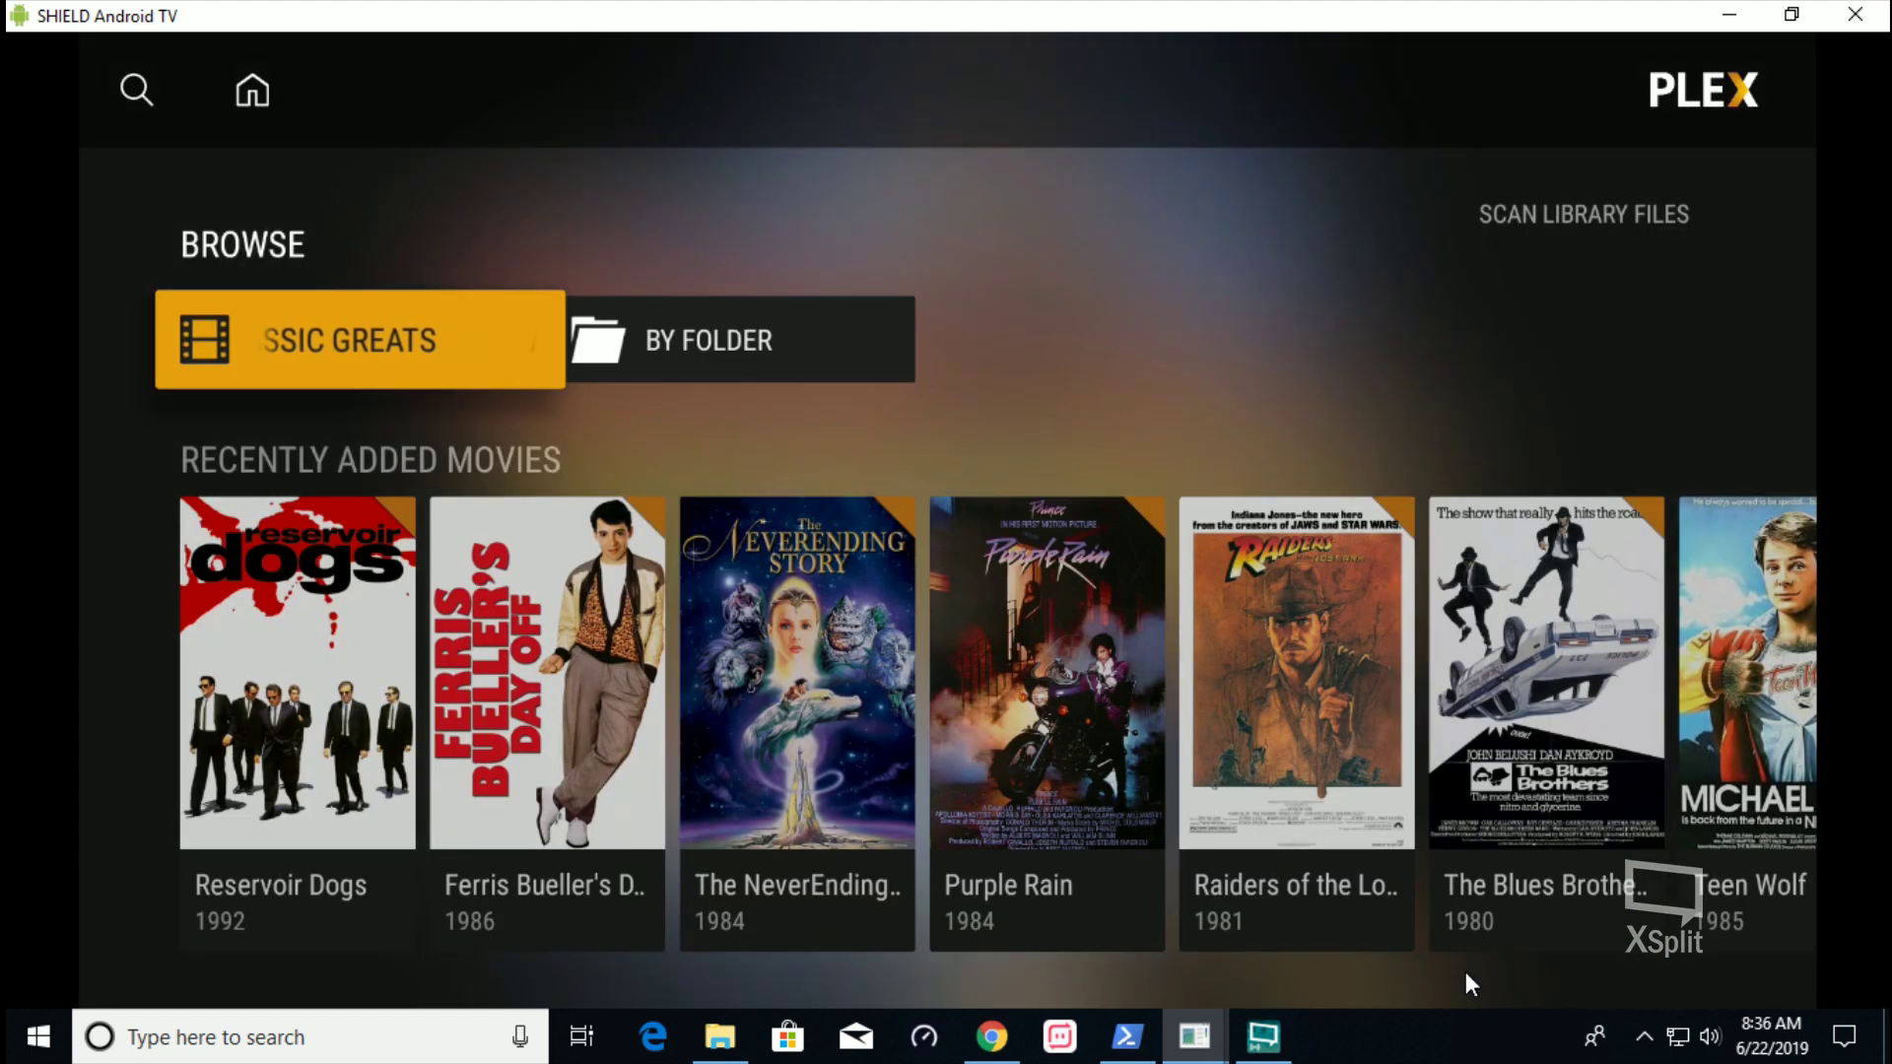
# Browse all Marvel & DC Movies sorted by title, down past Avengers Endgame
pyautogui.press('Escape')
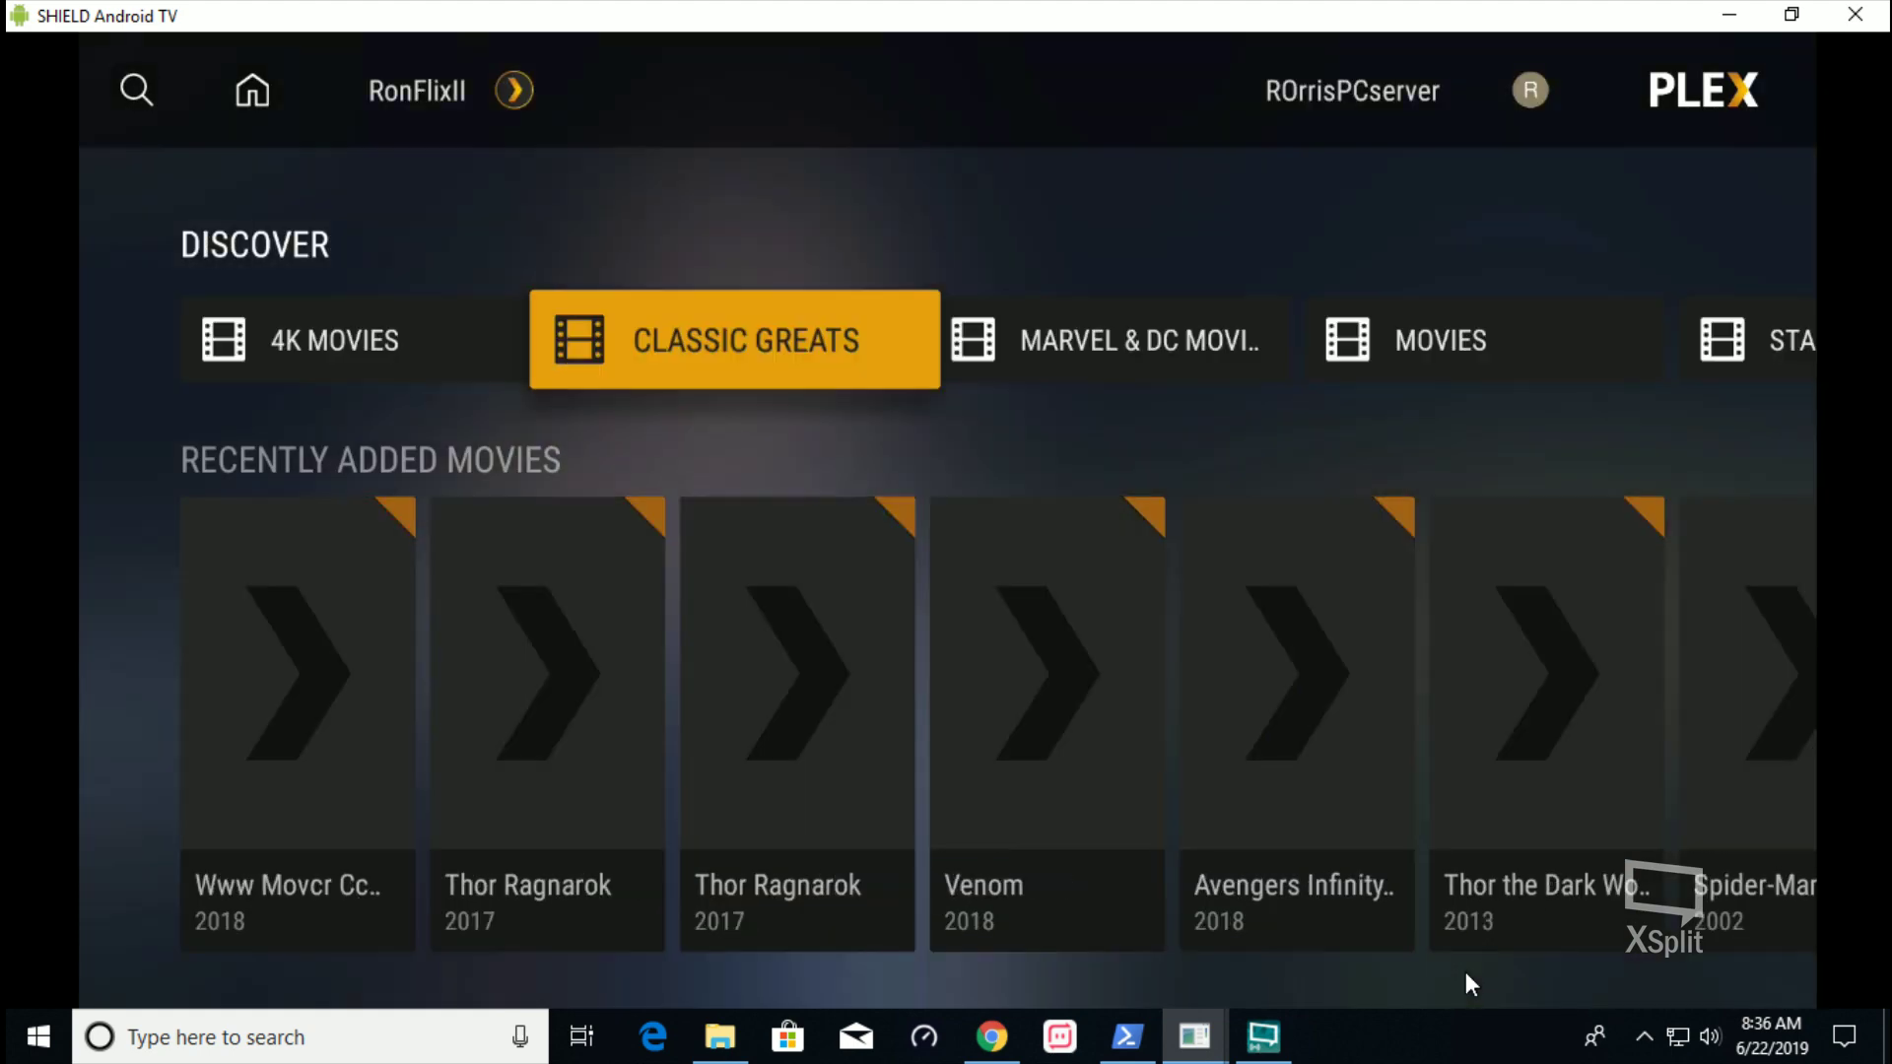
pyautogui.press('Right')
pyautogui.press('Return')
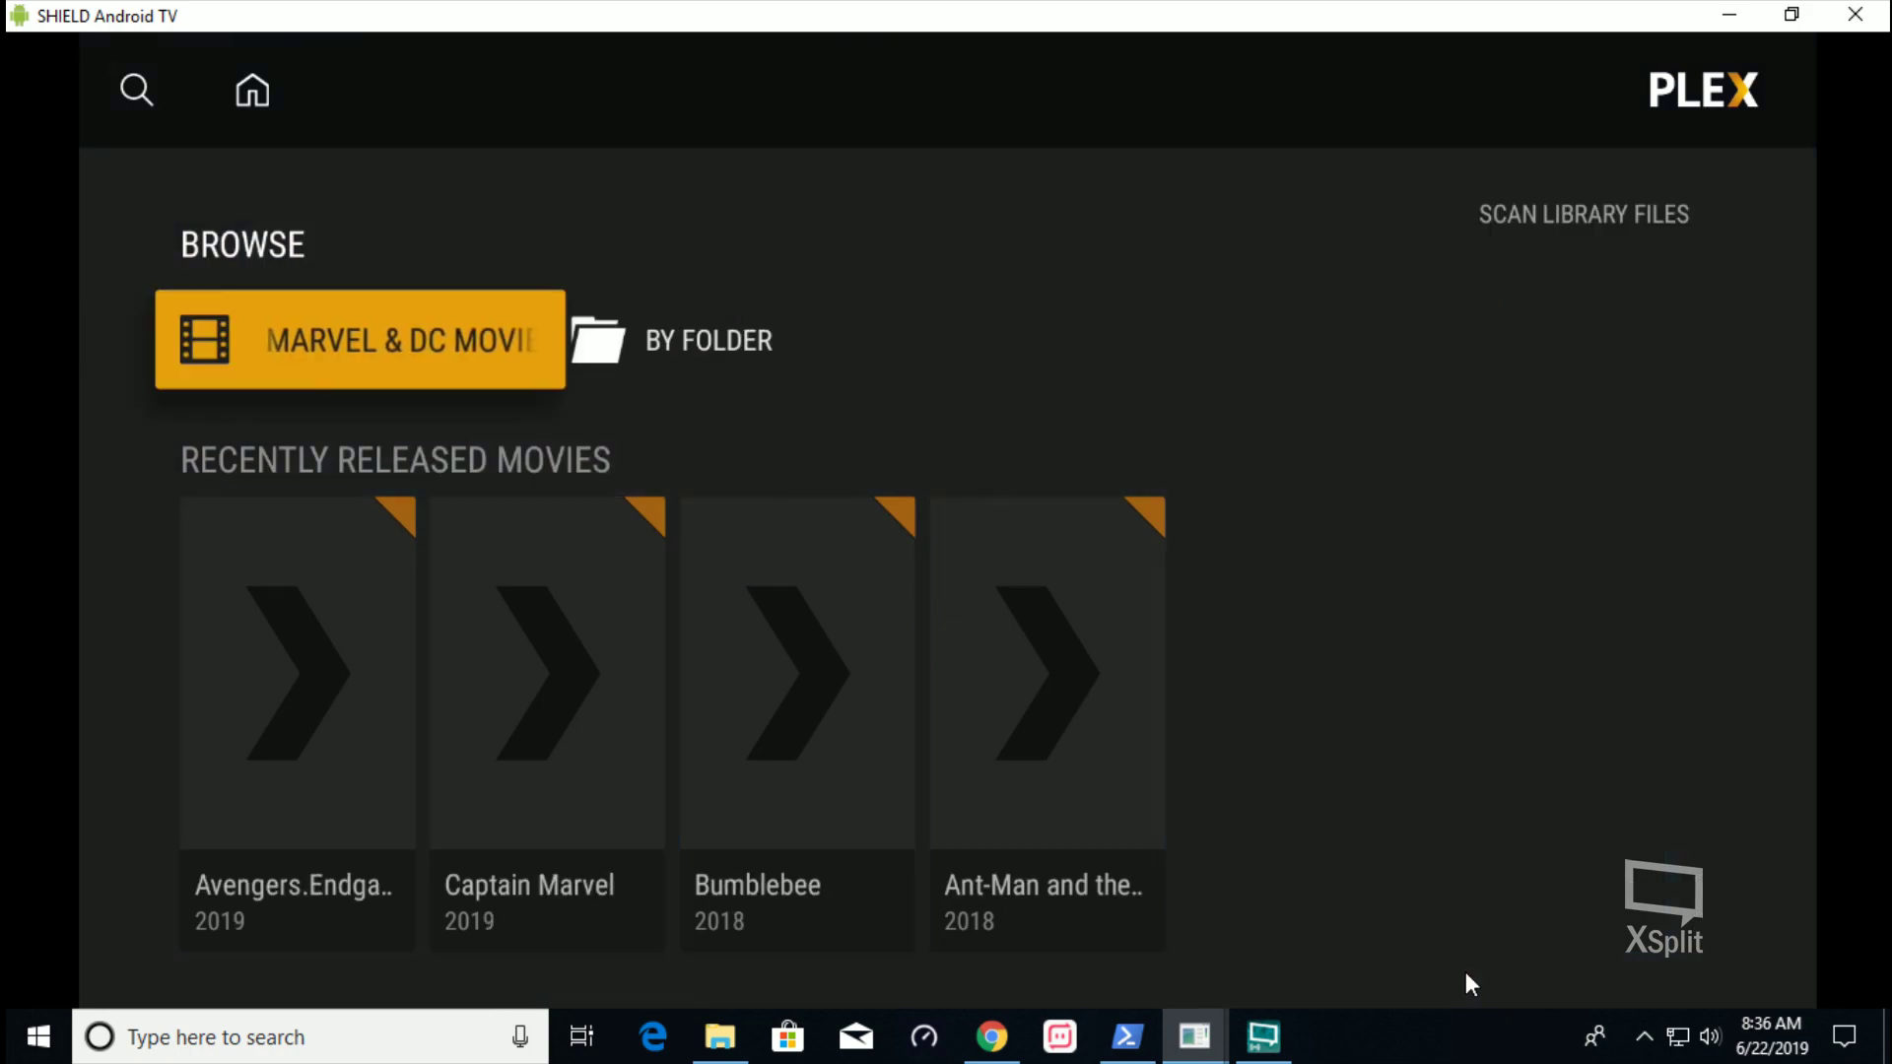
pyautogui.press('Return')
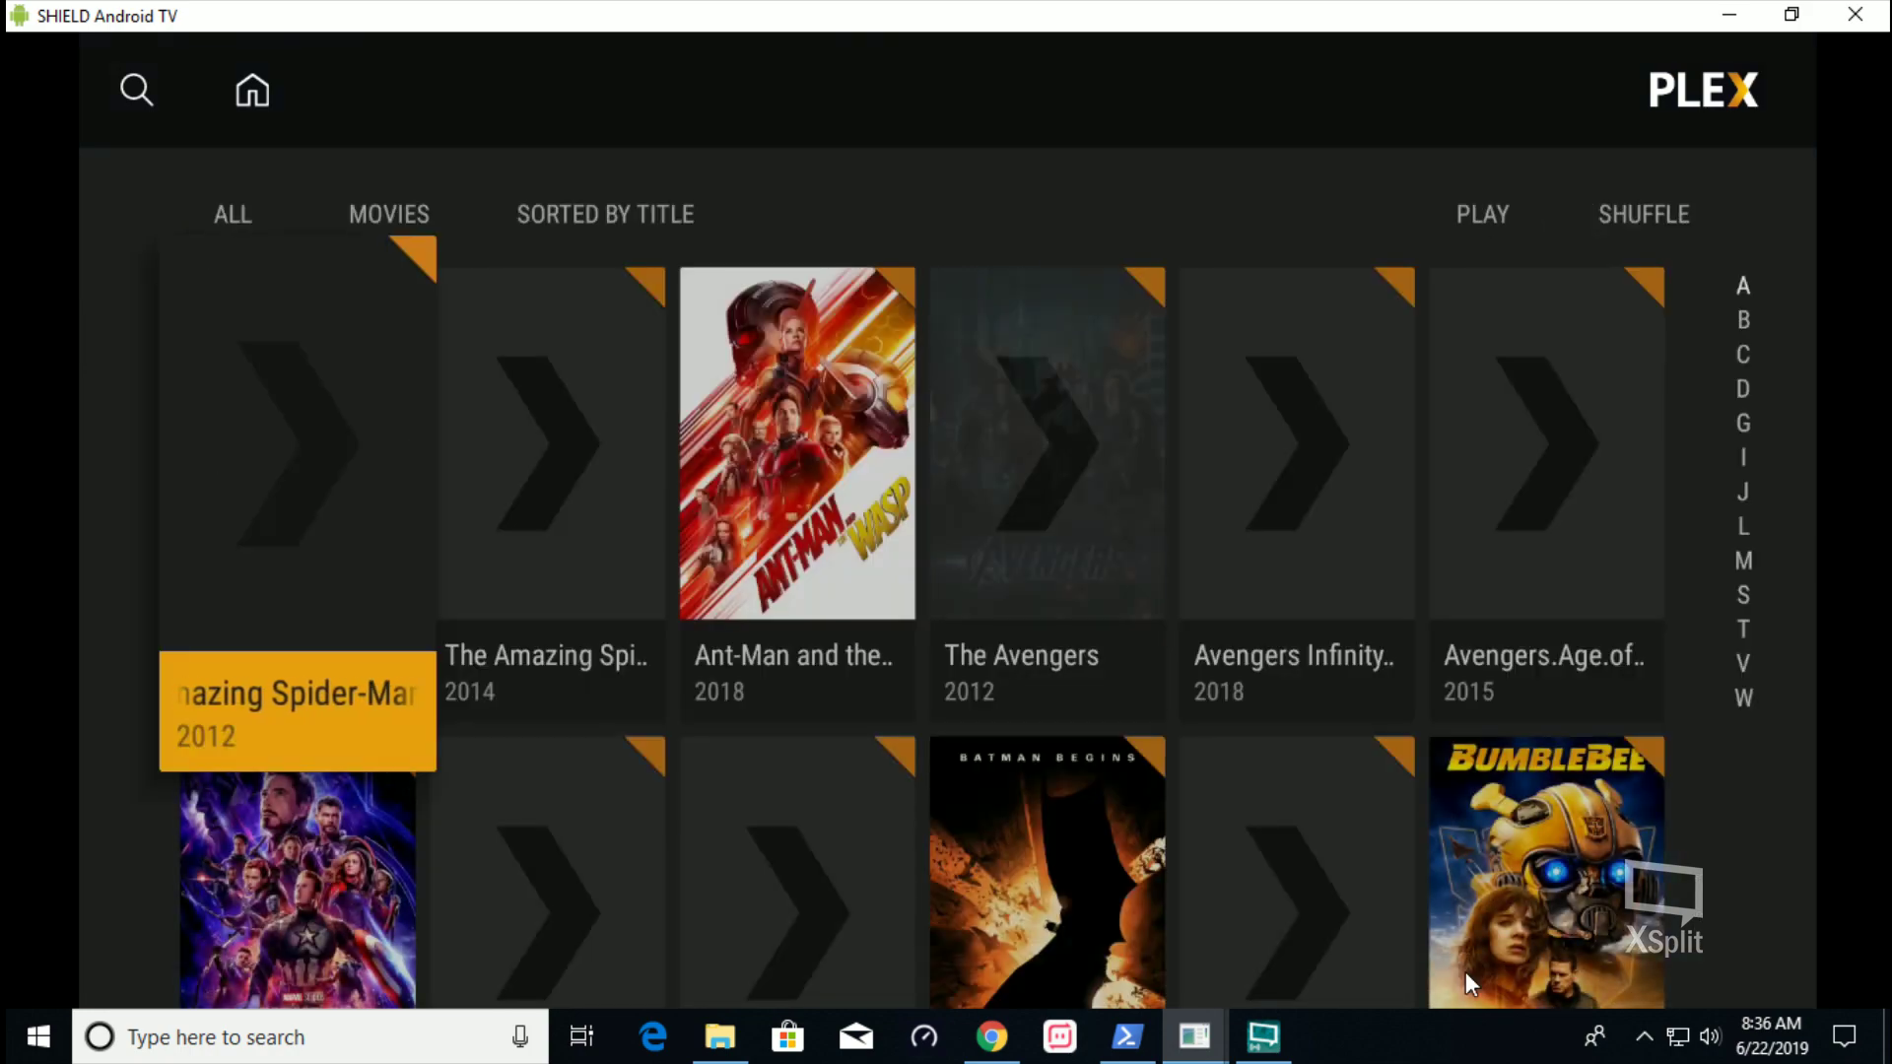
pyautogui.press('Down')
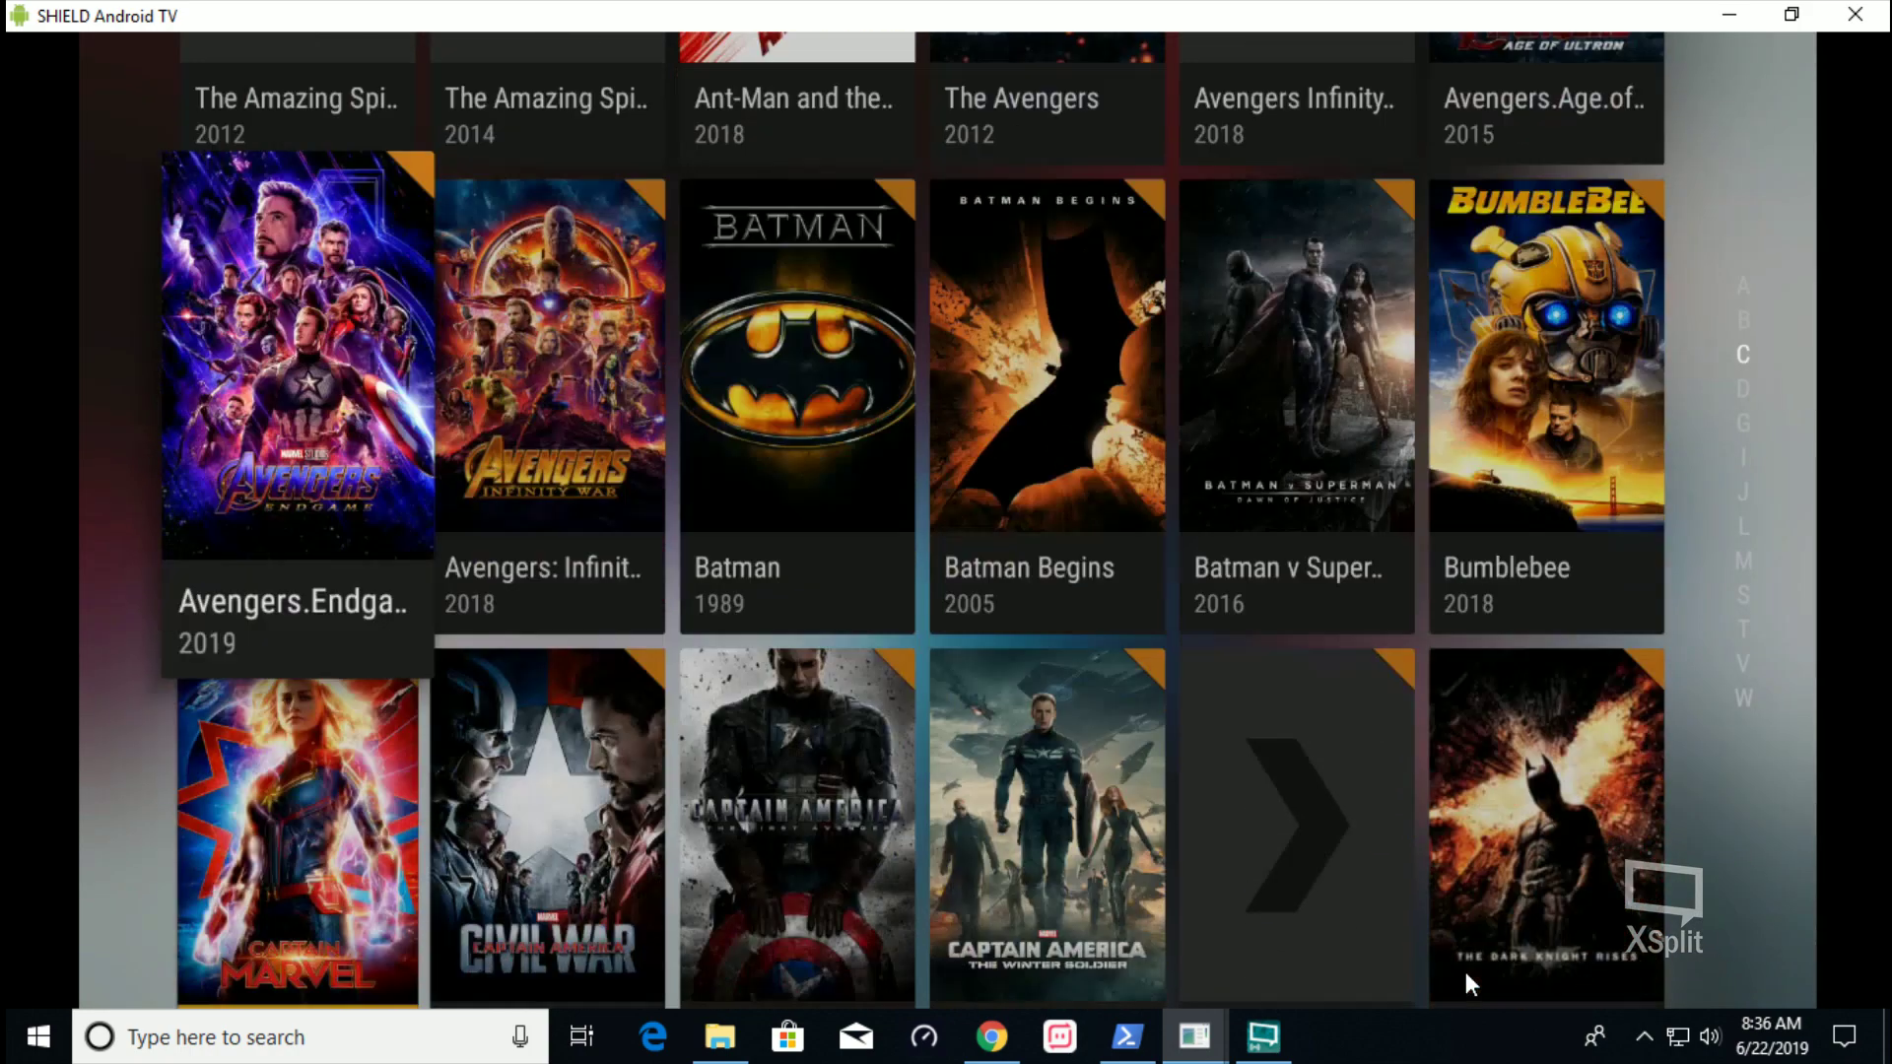
pyautogui.press('Down')
pyautogui.press('Down')
pyautogui.press('Down')
pyautogui.press('Down')
pyautogui.press('Up')
pyautogui.press('Up')
pyautogui.press('Up')
pyautogui.press('Up')
pyautogui.press('Up')
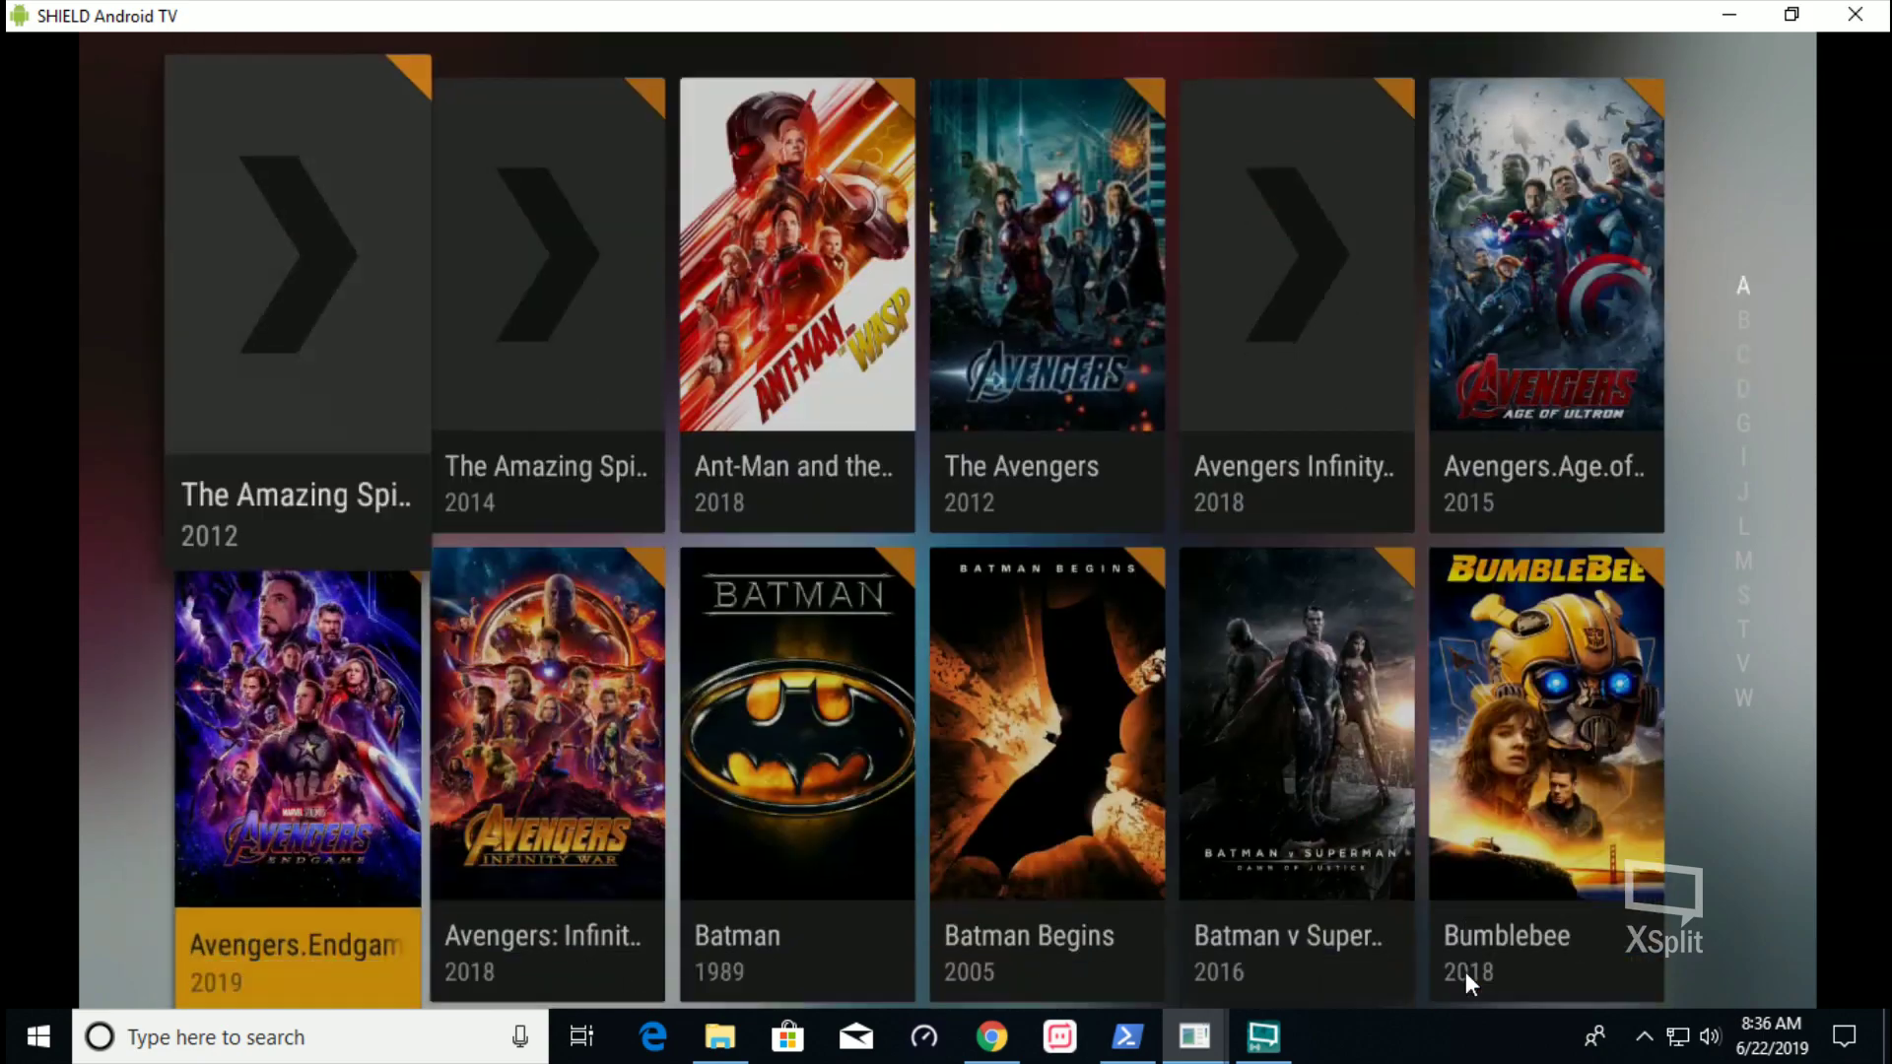
pyautogui.press('Down')
pyautogui.press('Down')
pyautogui.press('Down')
pyautogui.press('Down')
pyautogui.press('Down')
pyautogui.press('Down')
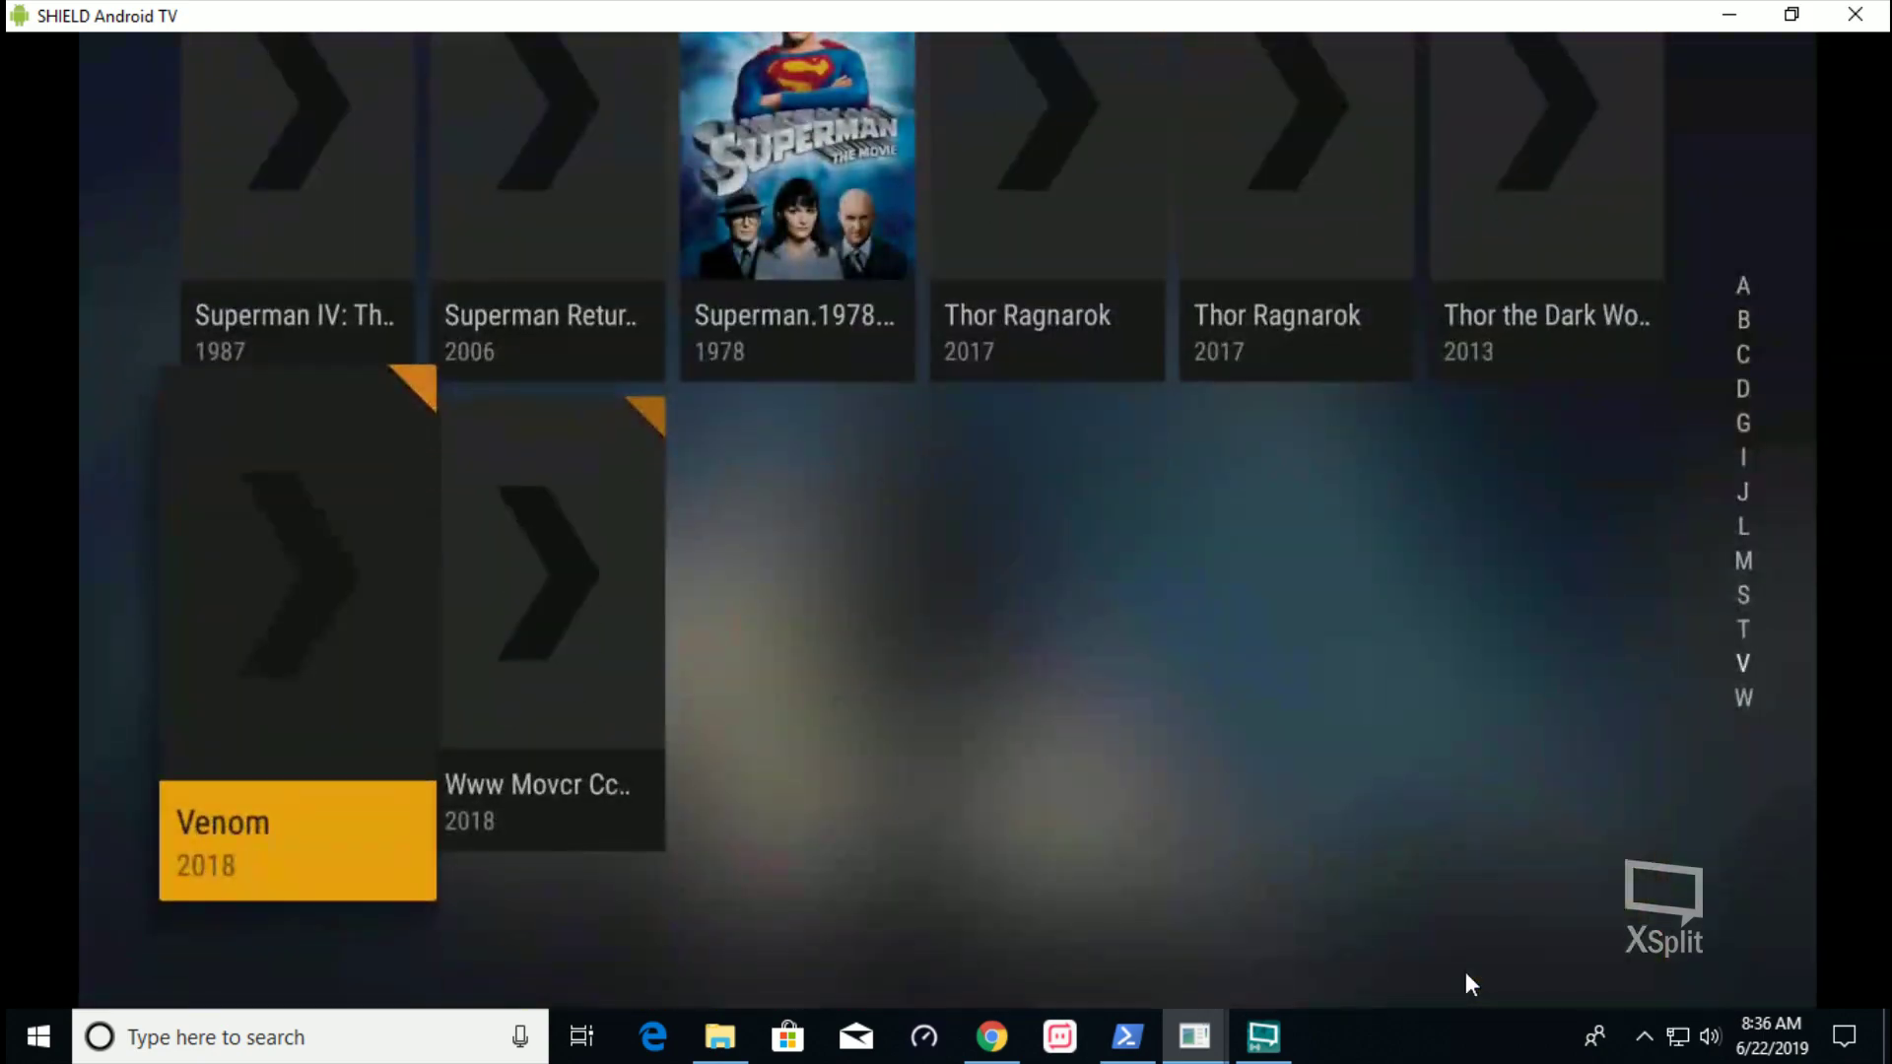
pyautogui.press('Escape')
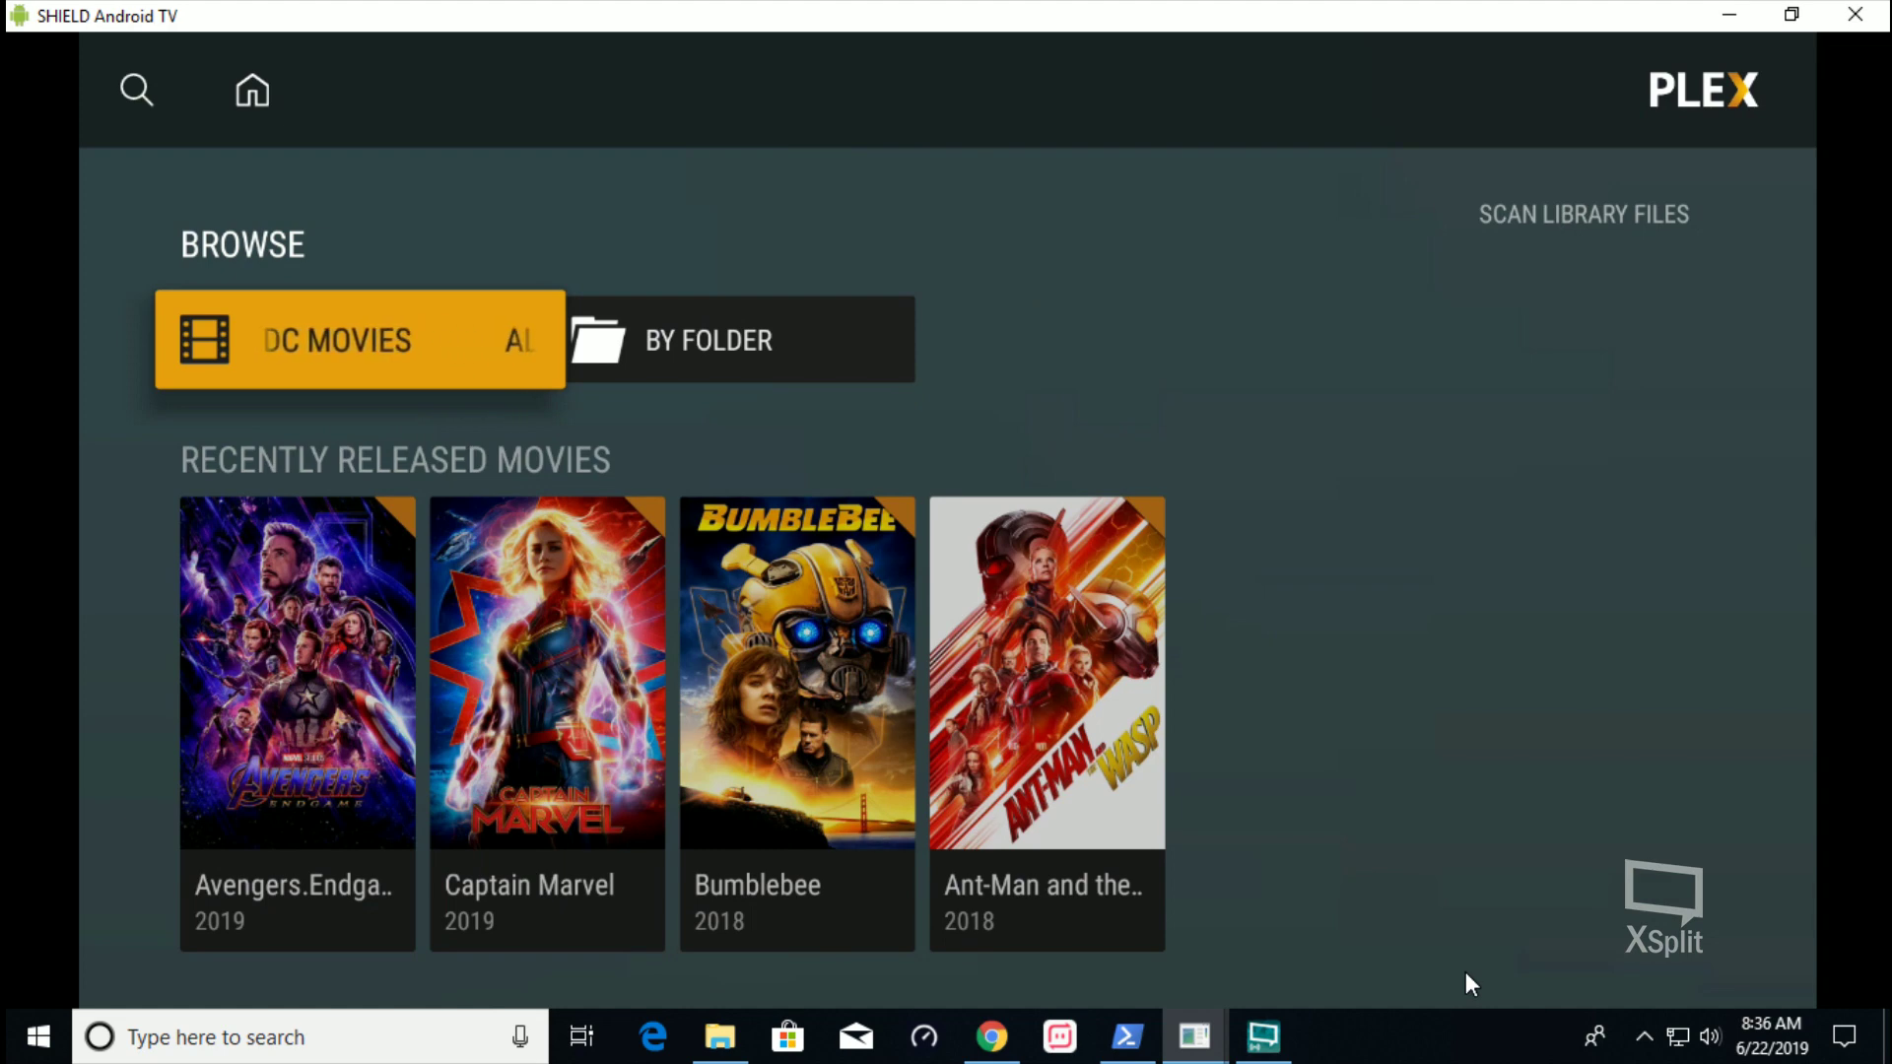
# Return to Discover and open the signed-in account's settings menu
pyautogui.press('Escape')
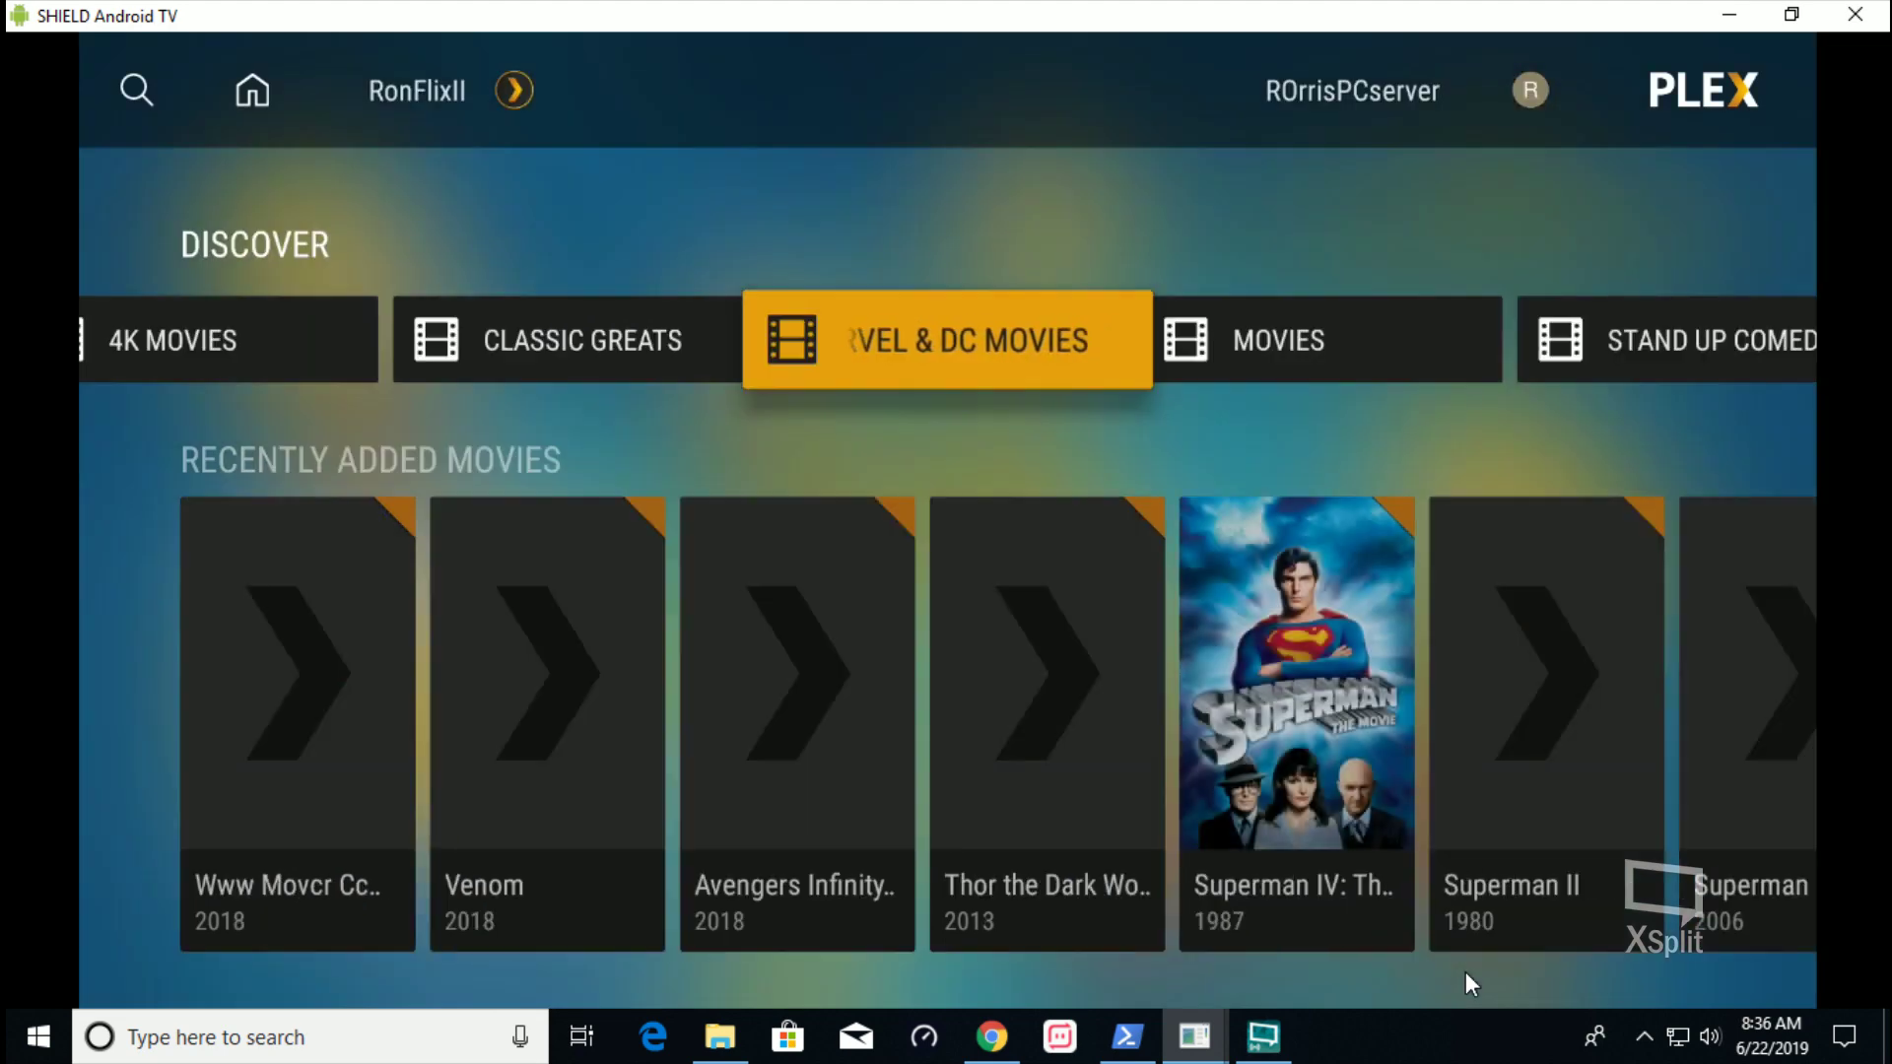
pyautogui.press('Right')
pyautogui.press('Down')
pyautogui.press('Down')
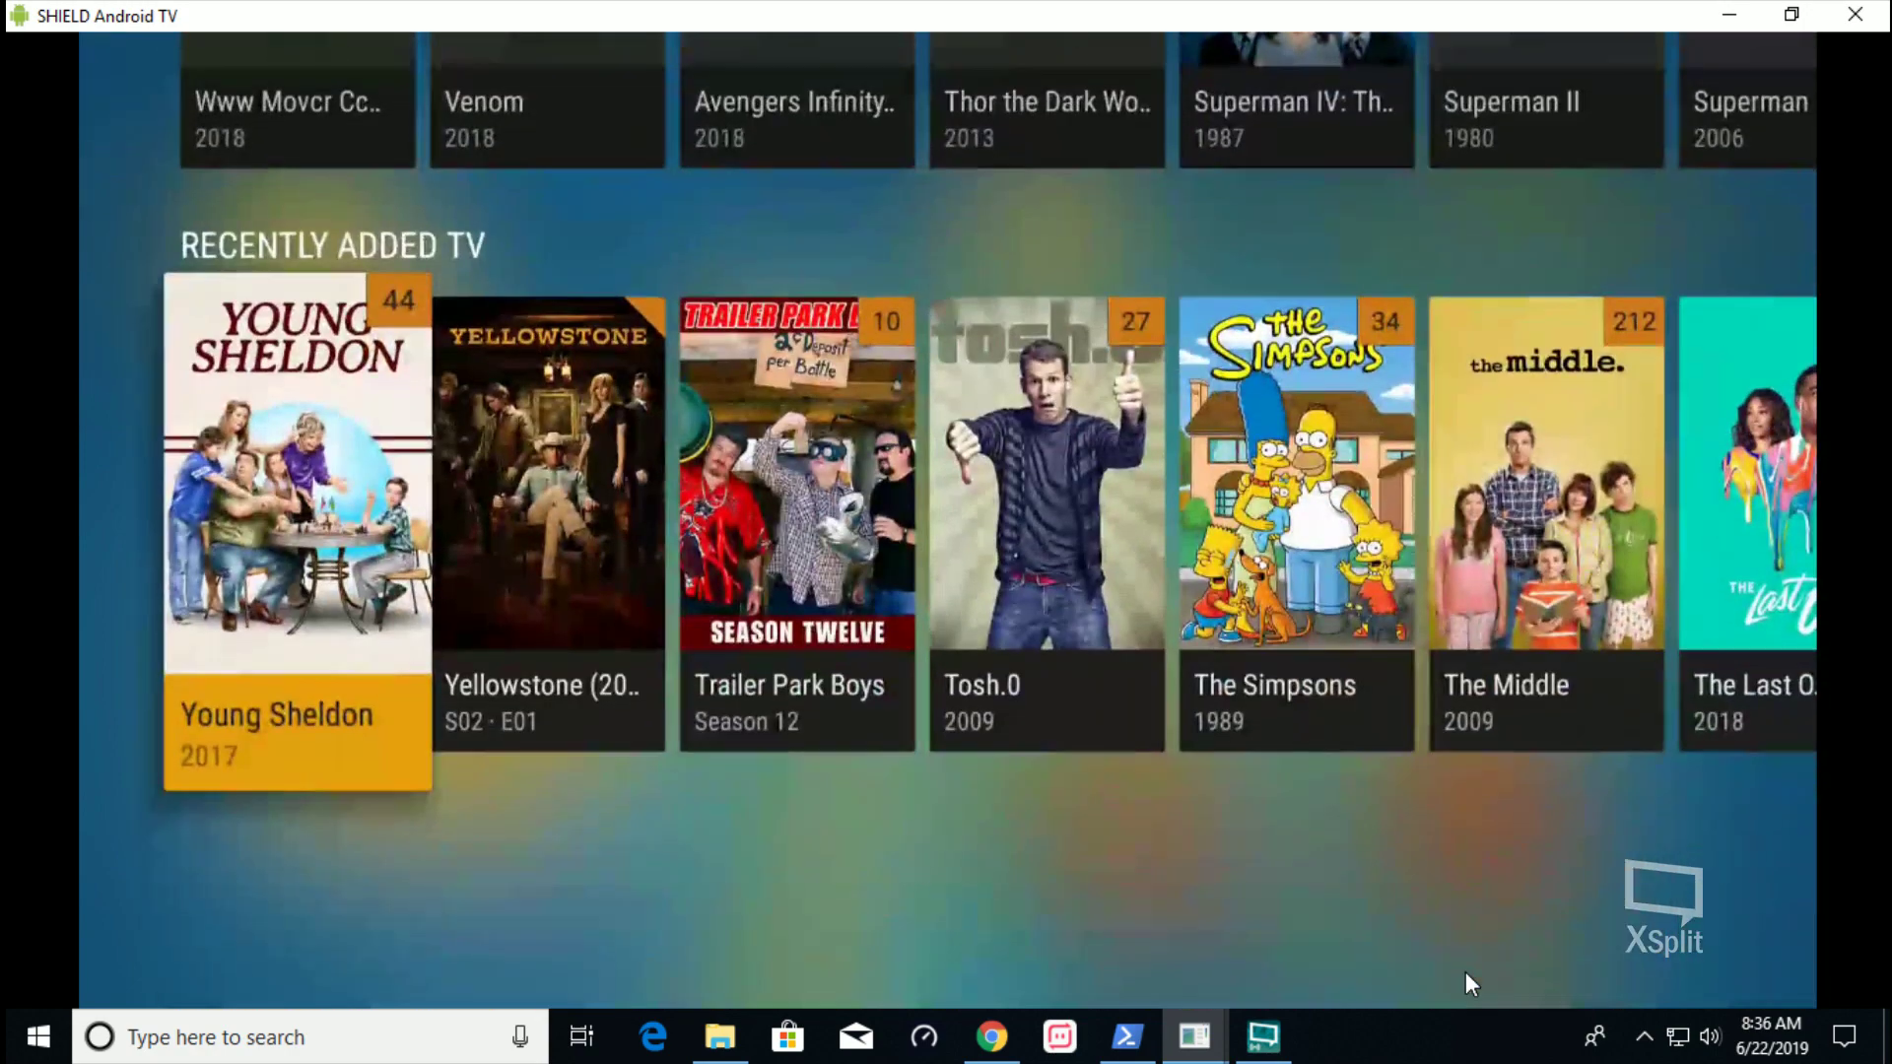
pyautogui.press('Up')
pyautogui.press('Up')
pyautogui.press('Up')
pyautogui.press('Right')
pyautogui.press('Right')
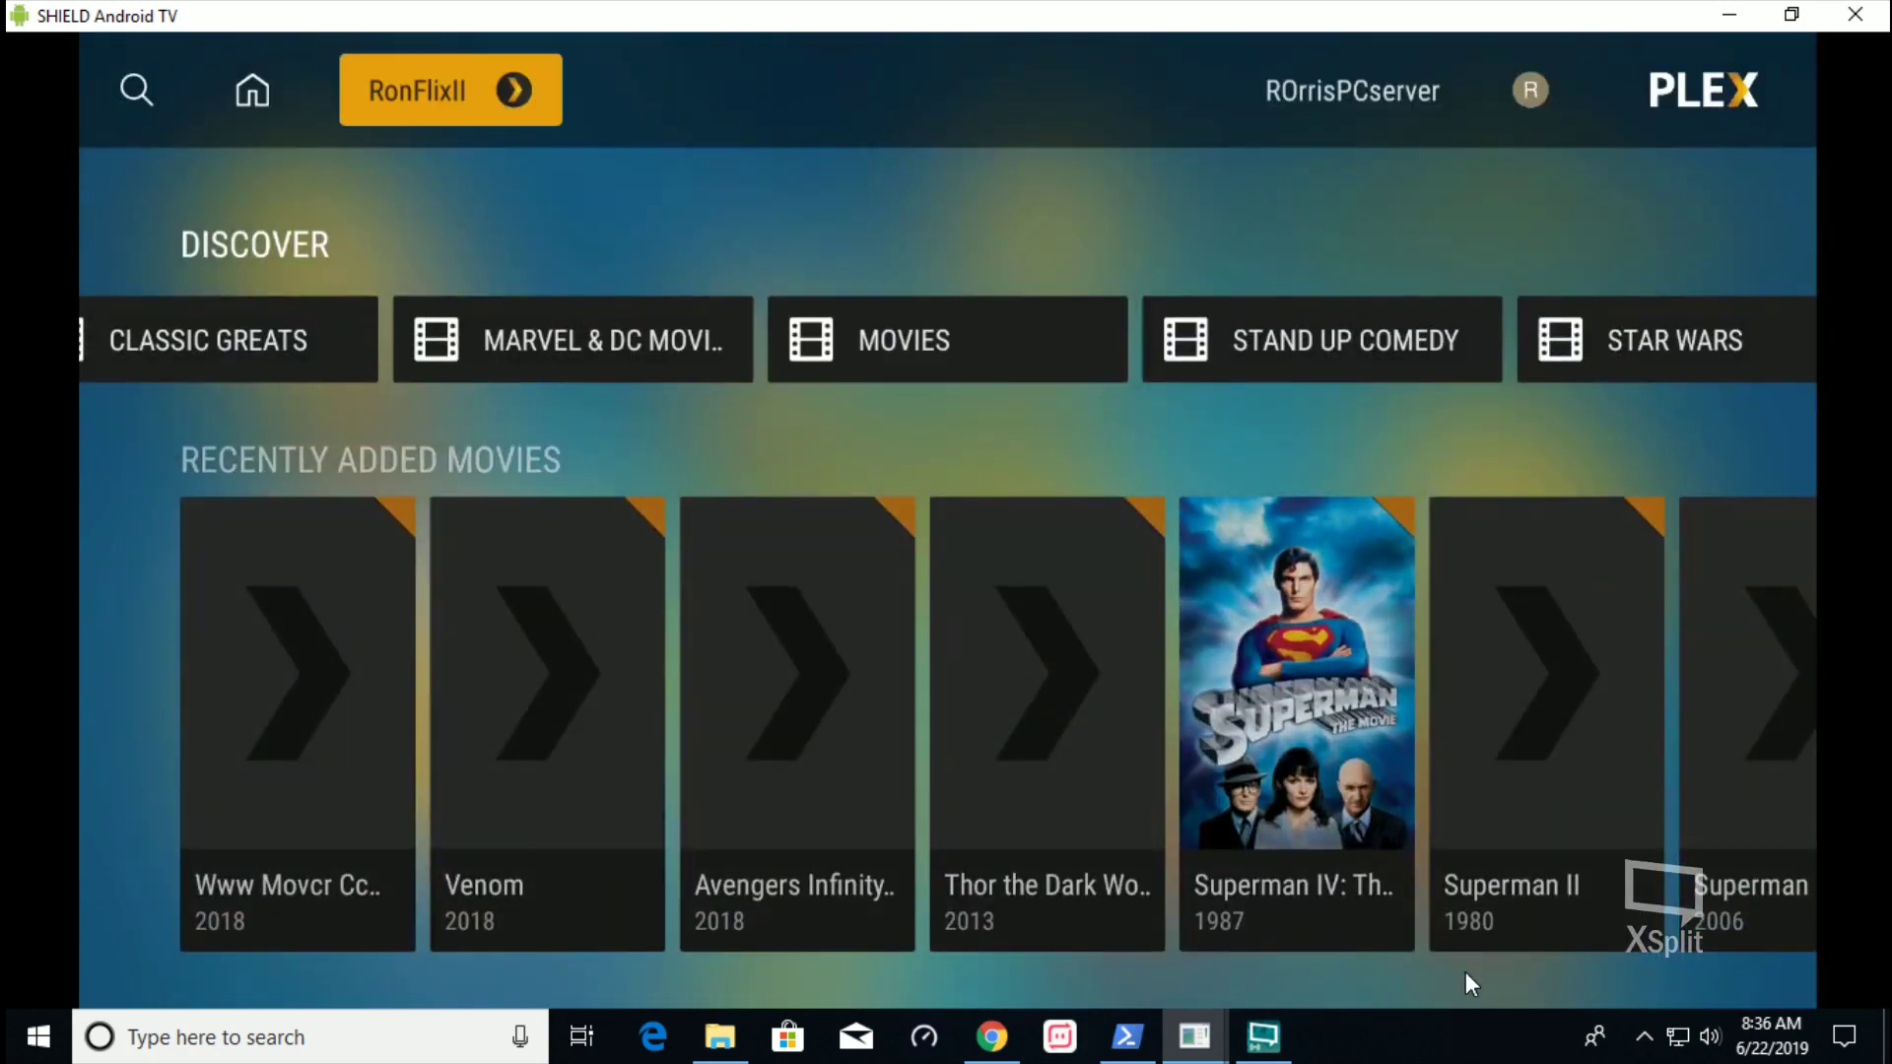
pyautogui.press('Return')
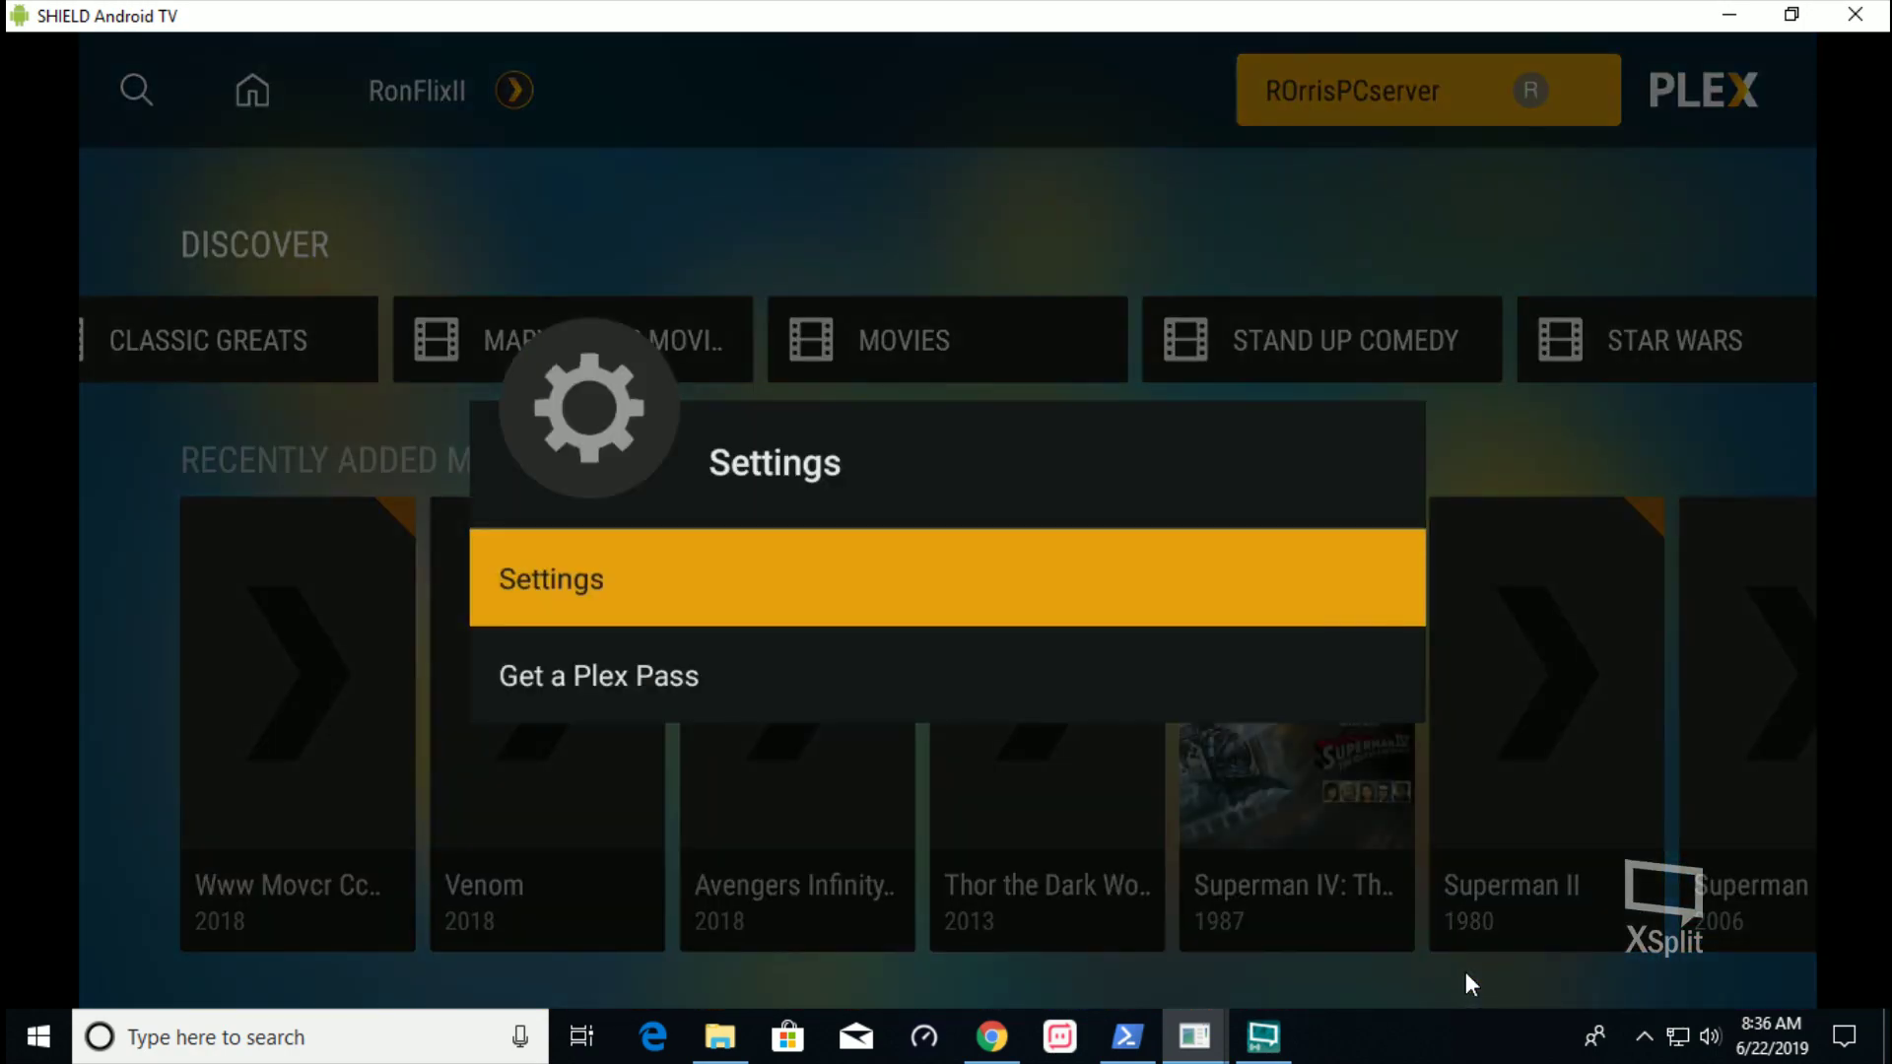
# Keep video Remote streaming quality at Maximum in the Plex settings
pyautogui.press('Return')
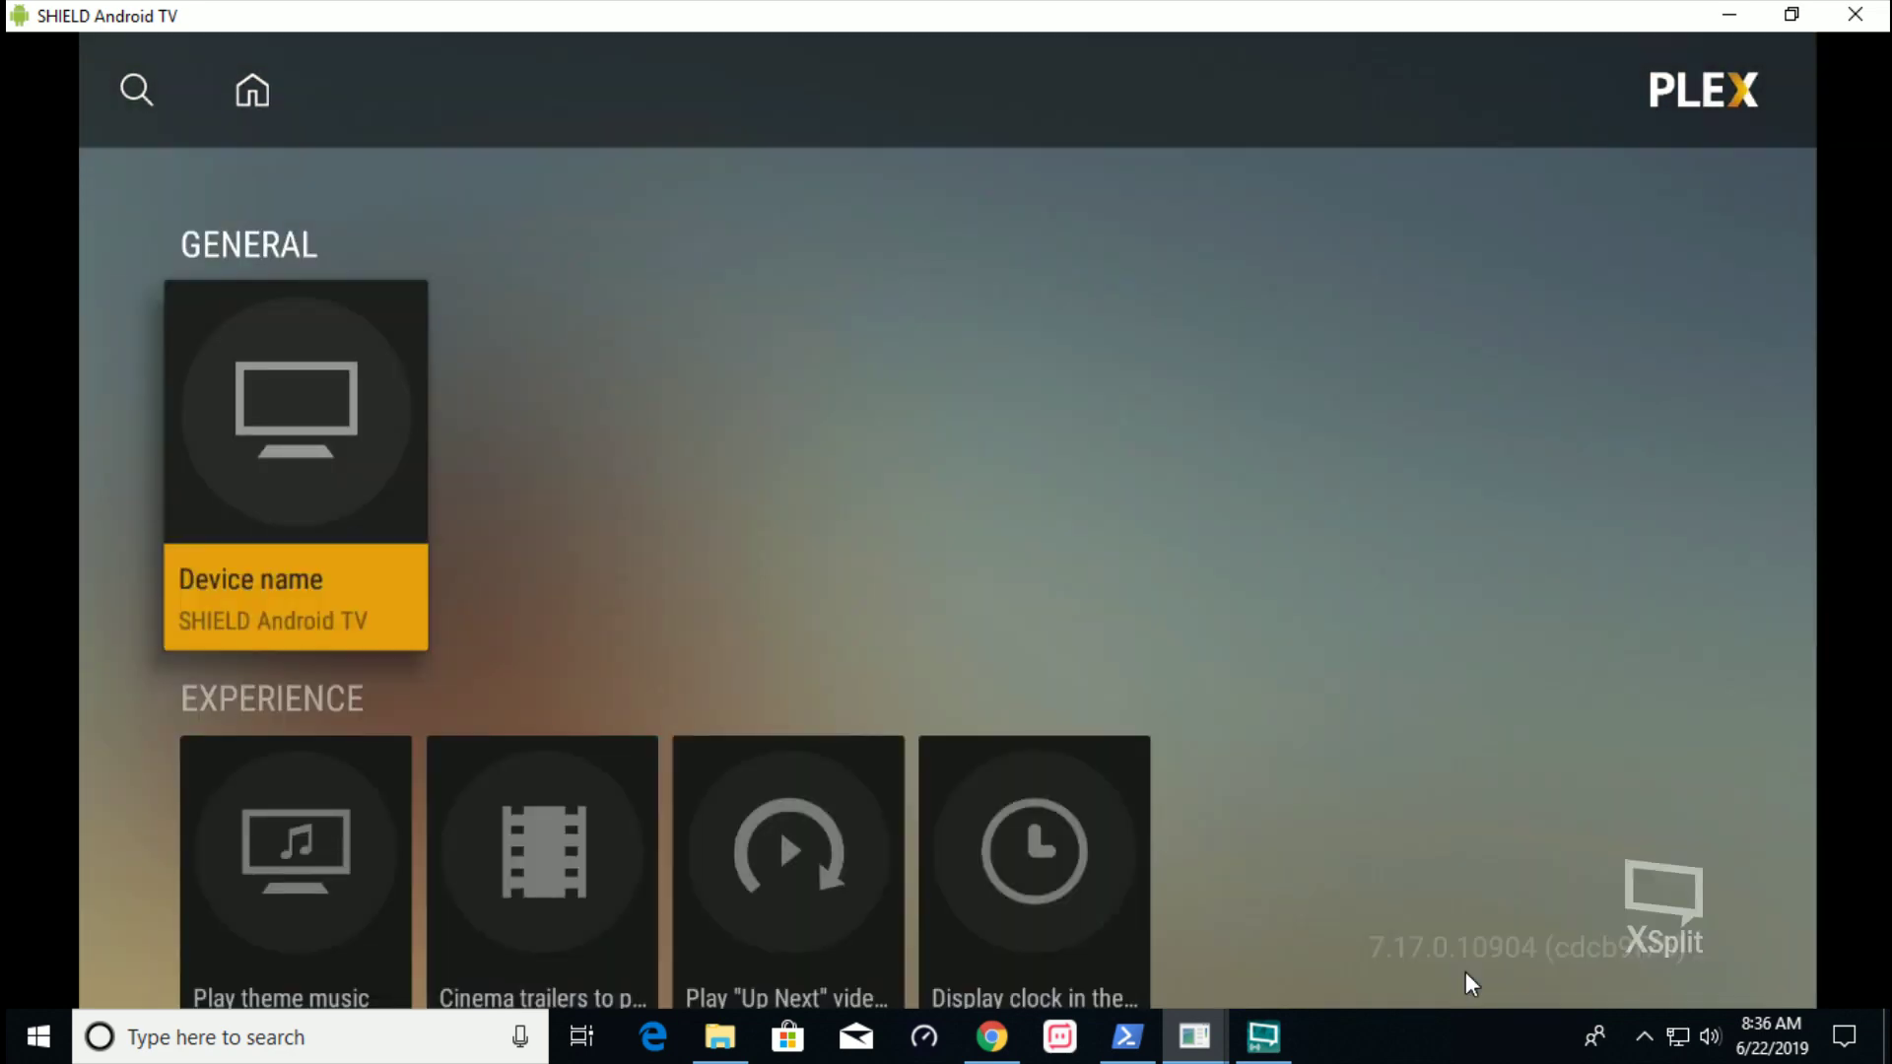
pyautogui.press('Down')
pyautogui.press('Down')
pyautogui.press('Down')
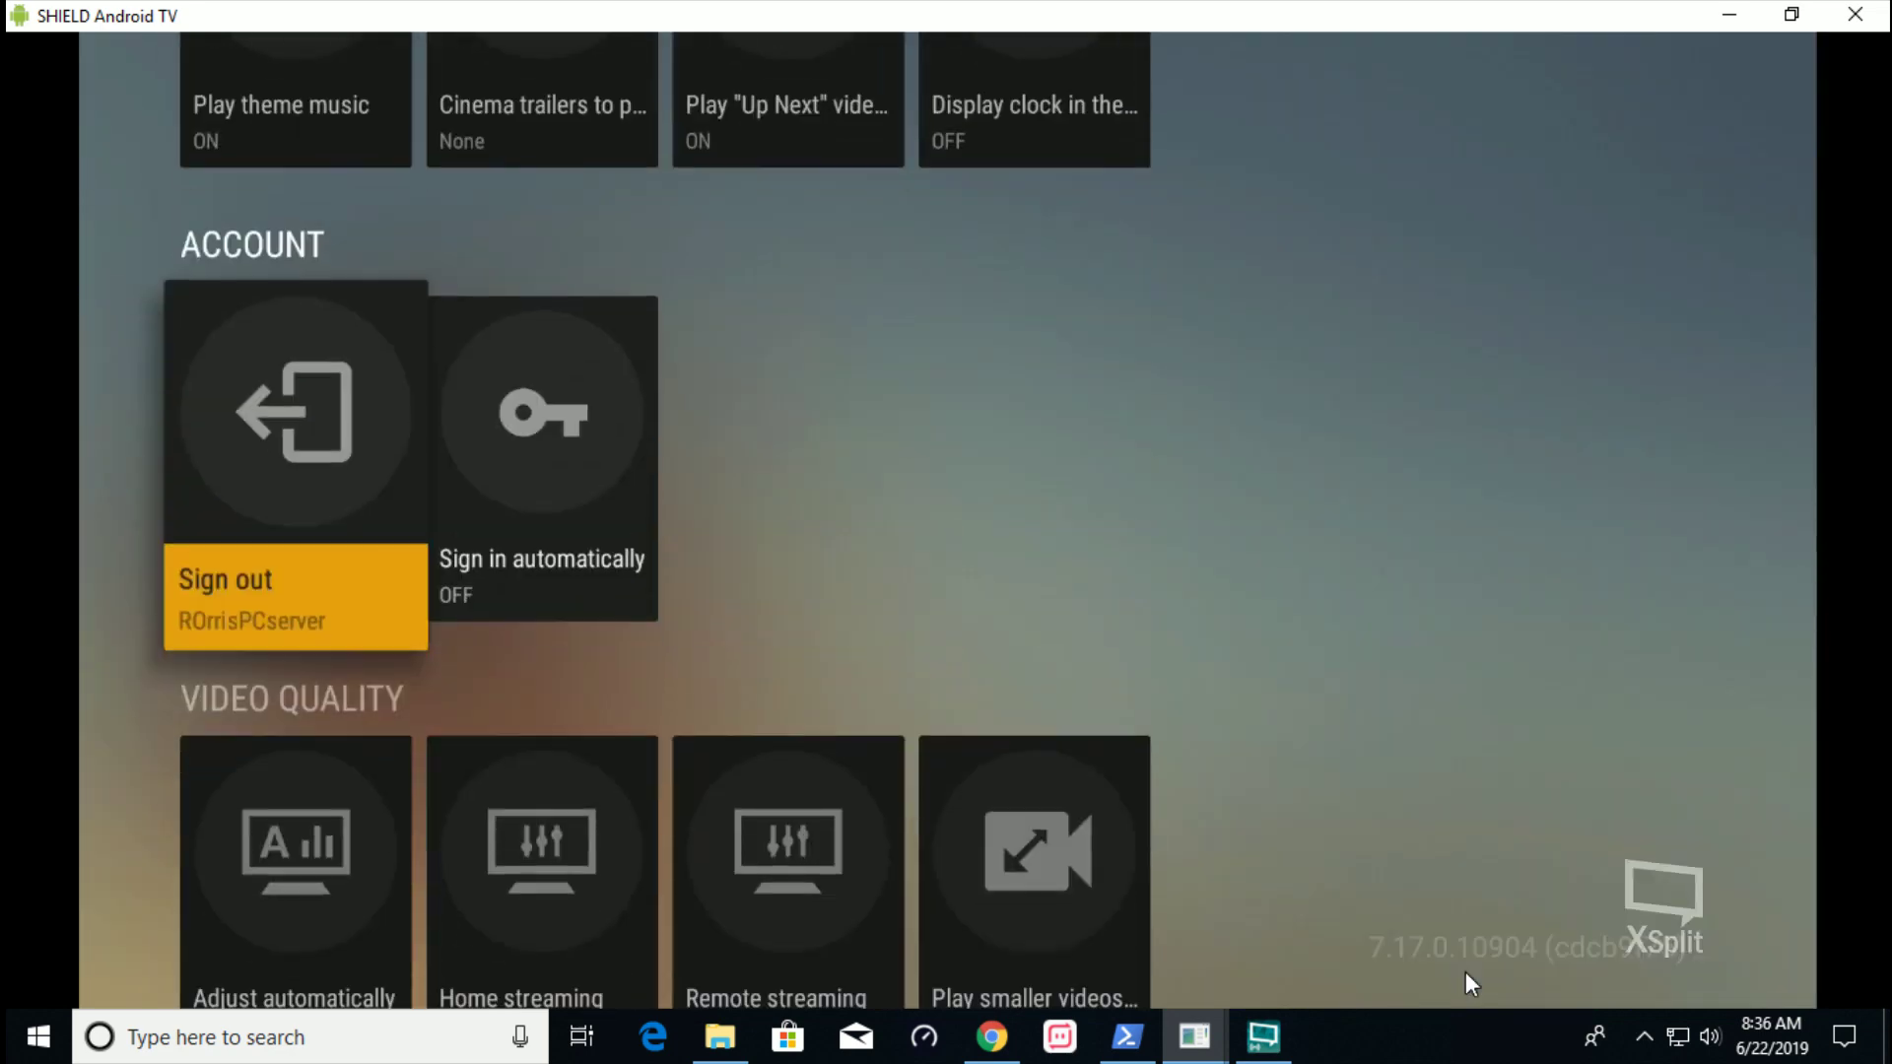
pyautogui.press('Right')
pyautogui.press('Right')
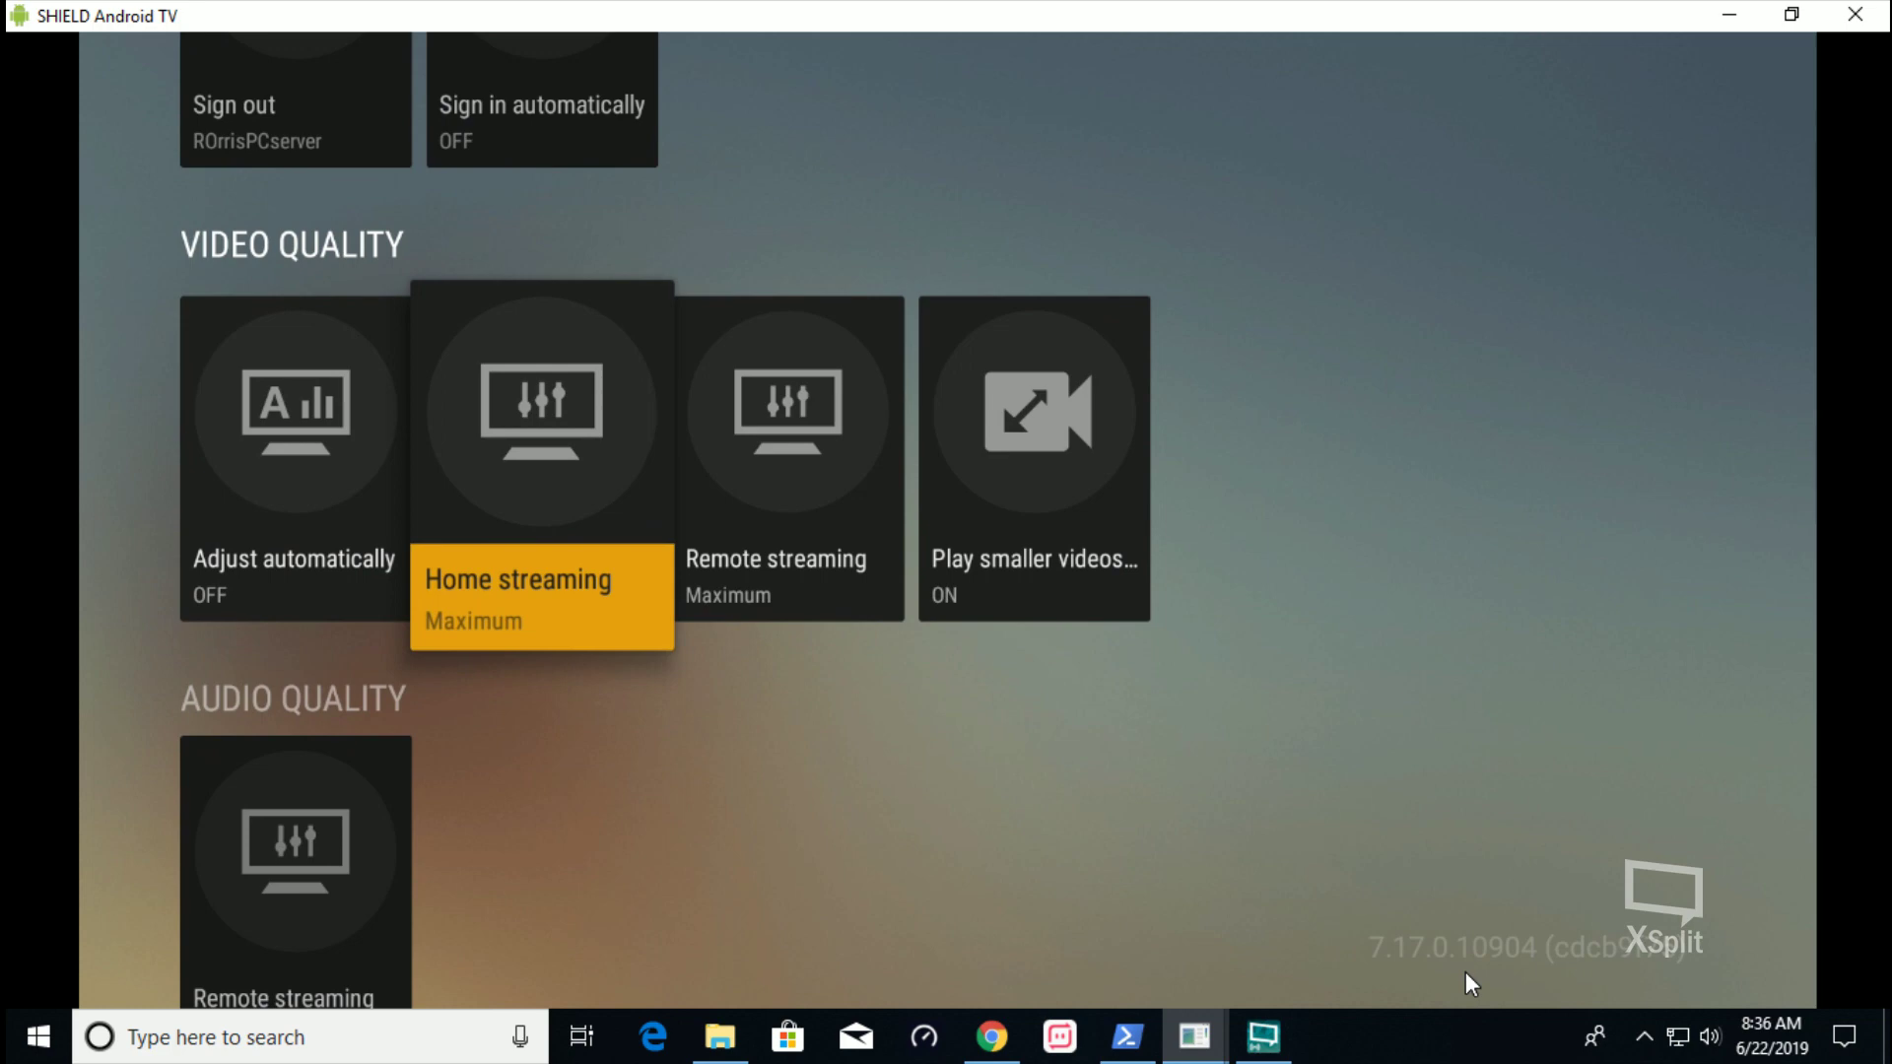
pyautogui.press('Left')
pyautogui.press('Right')
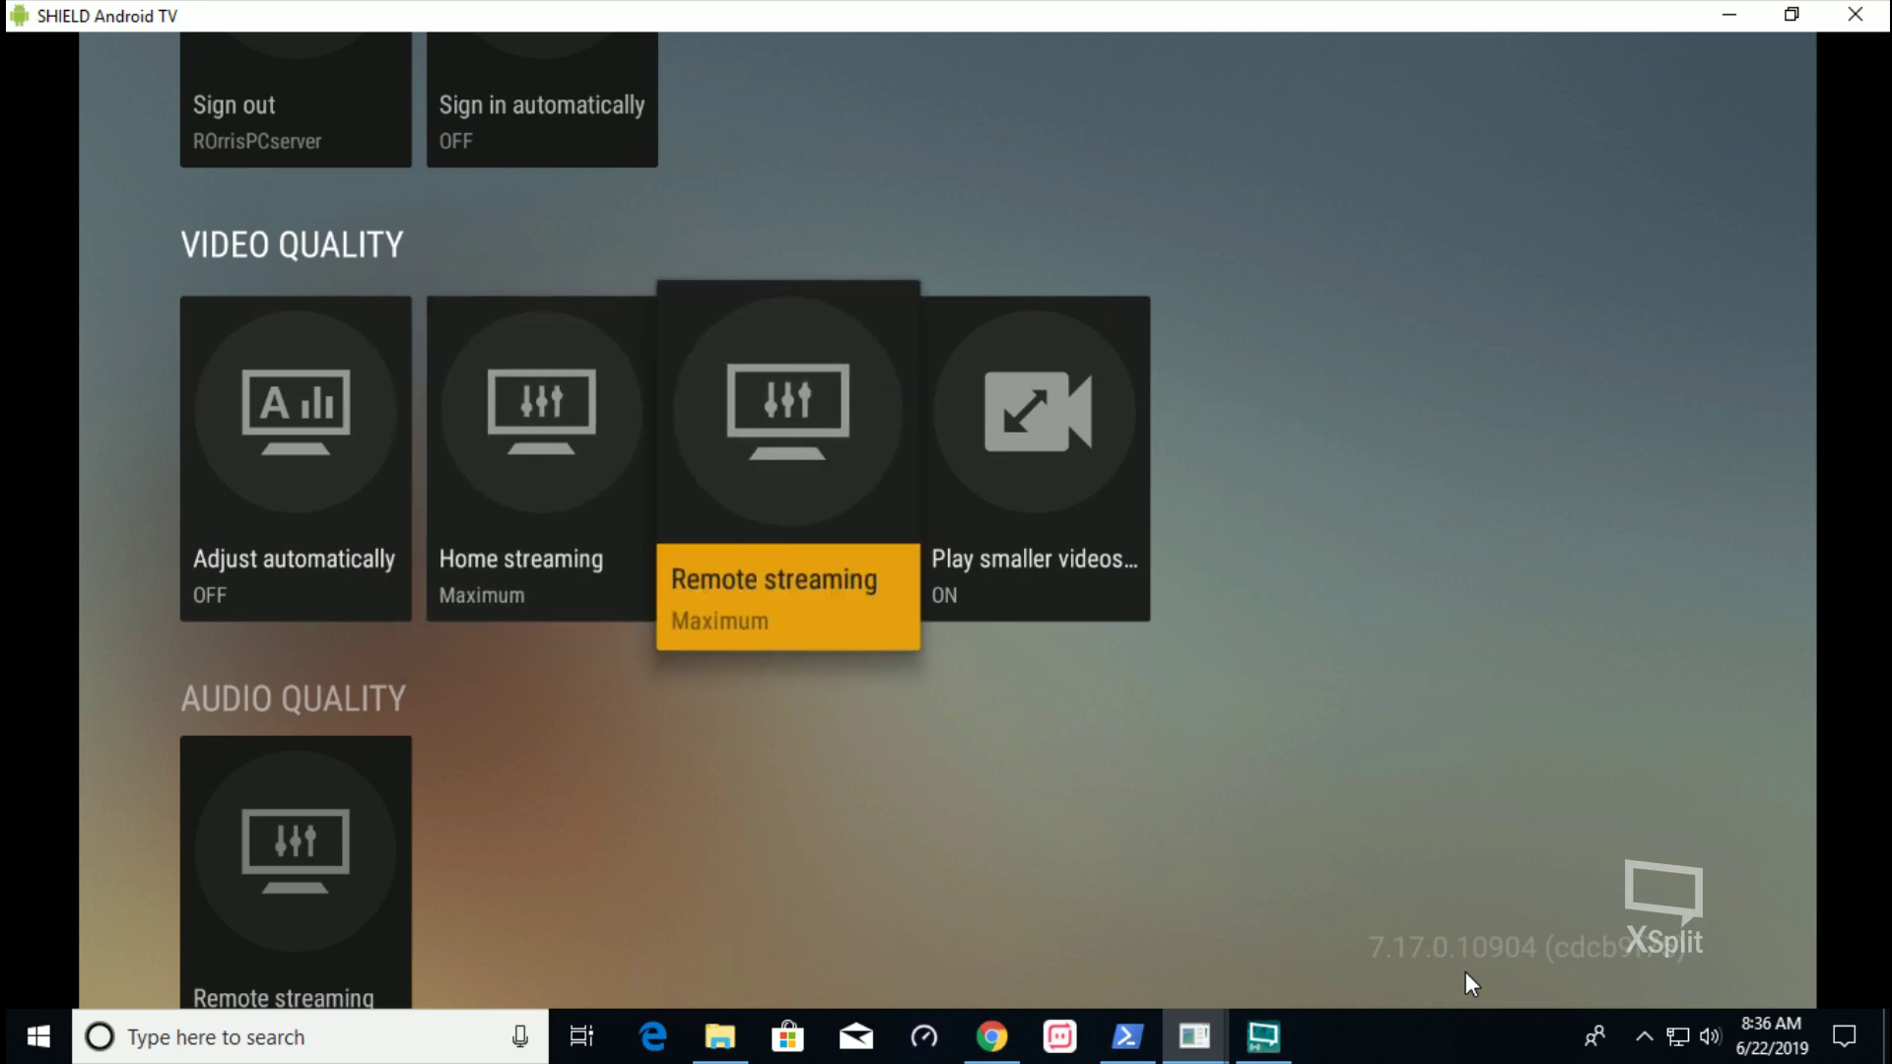
pyautogui.press('Return')
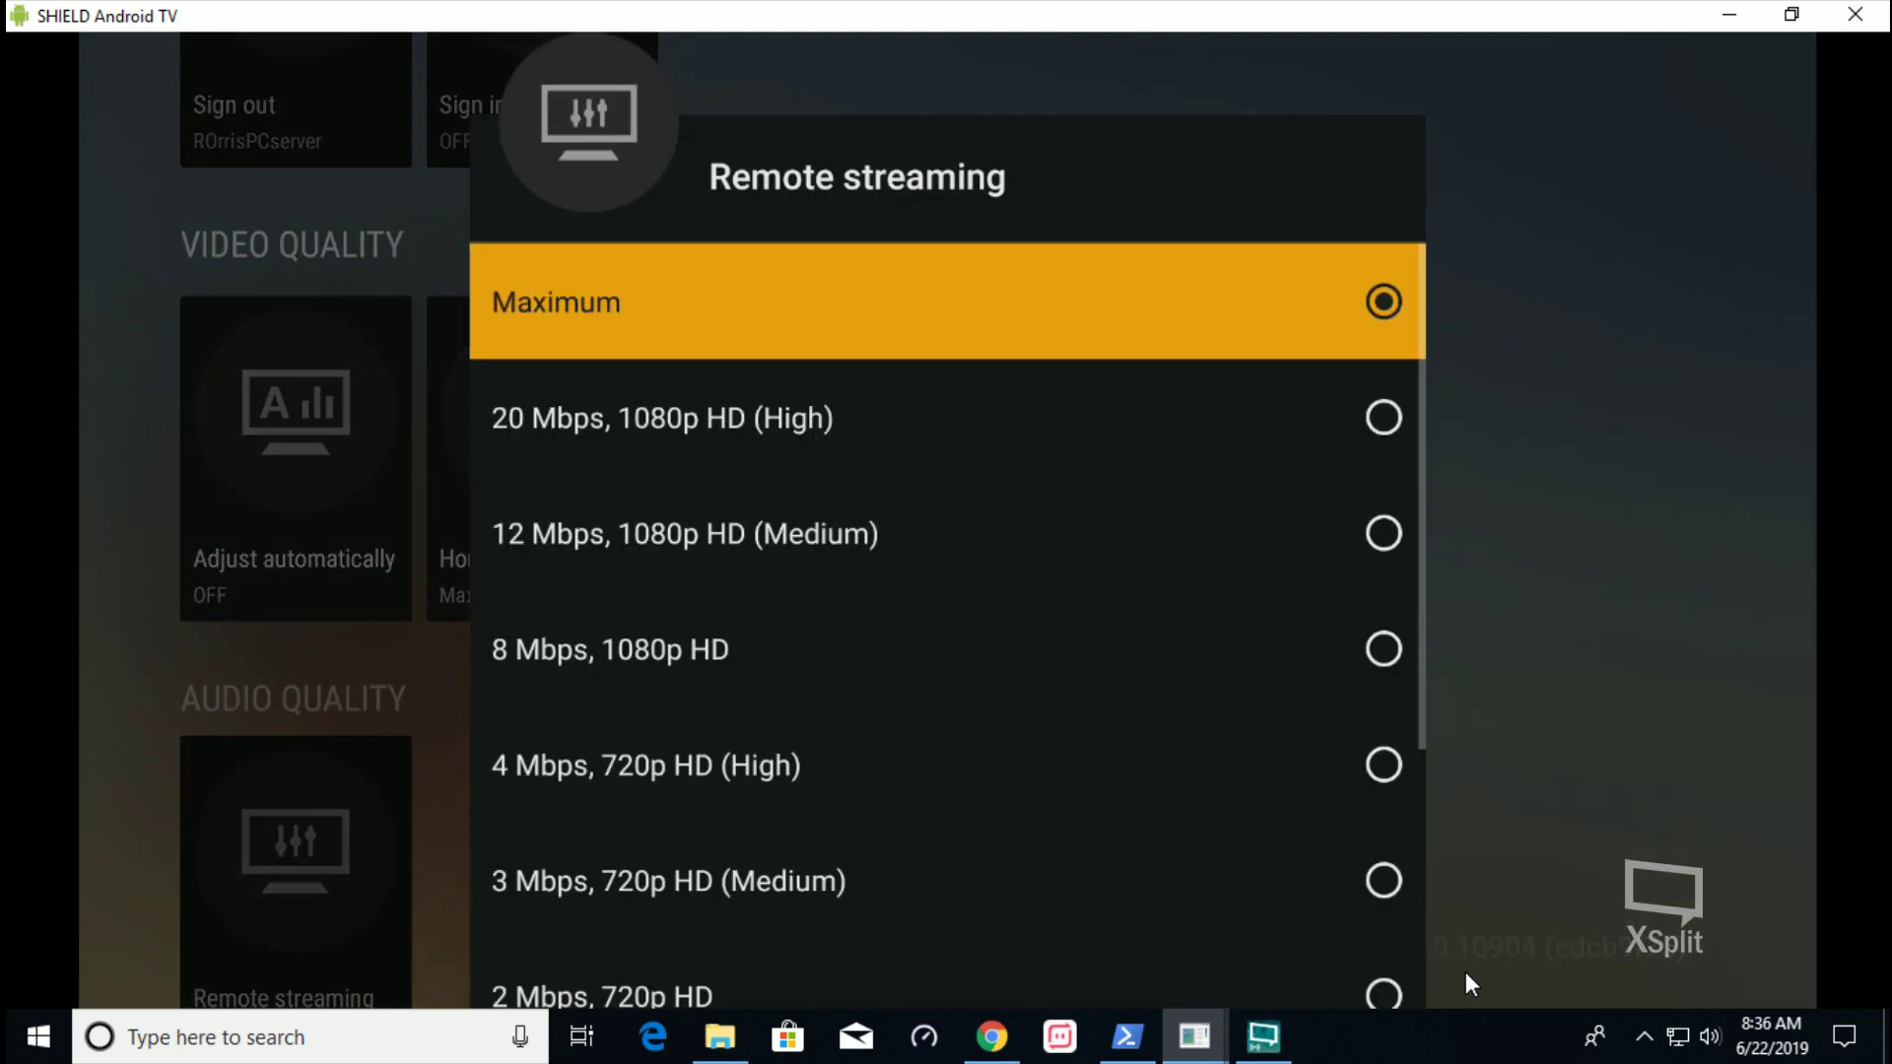
pyautogui.press('Down')
pyautogui.press('Down')
pyautogui.press('Down')
pyautogui.press('Down')
pyautogui.press('Down')
pyautogui.press('Down')
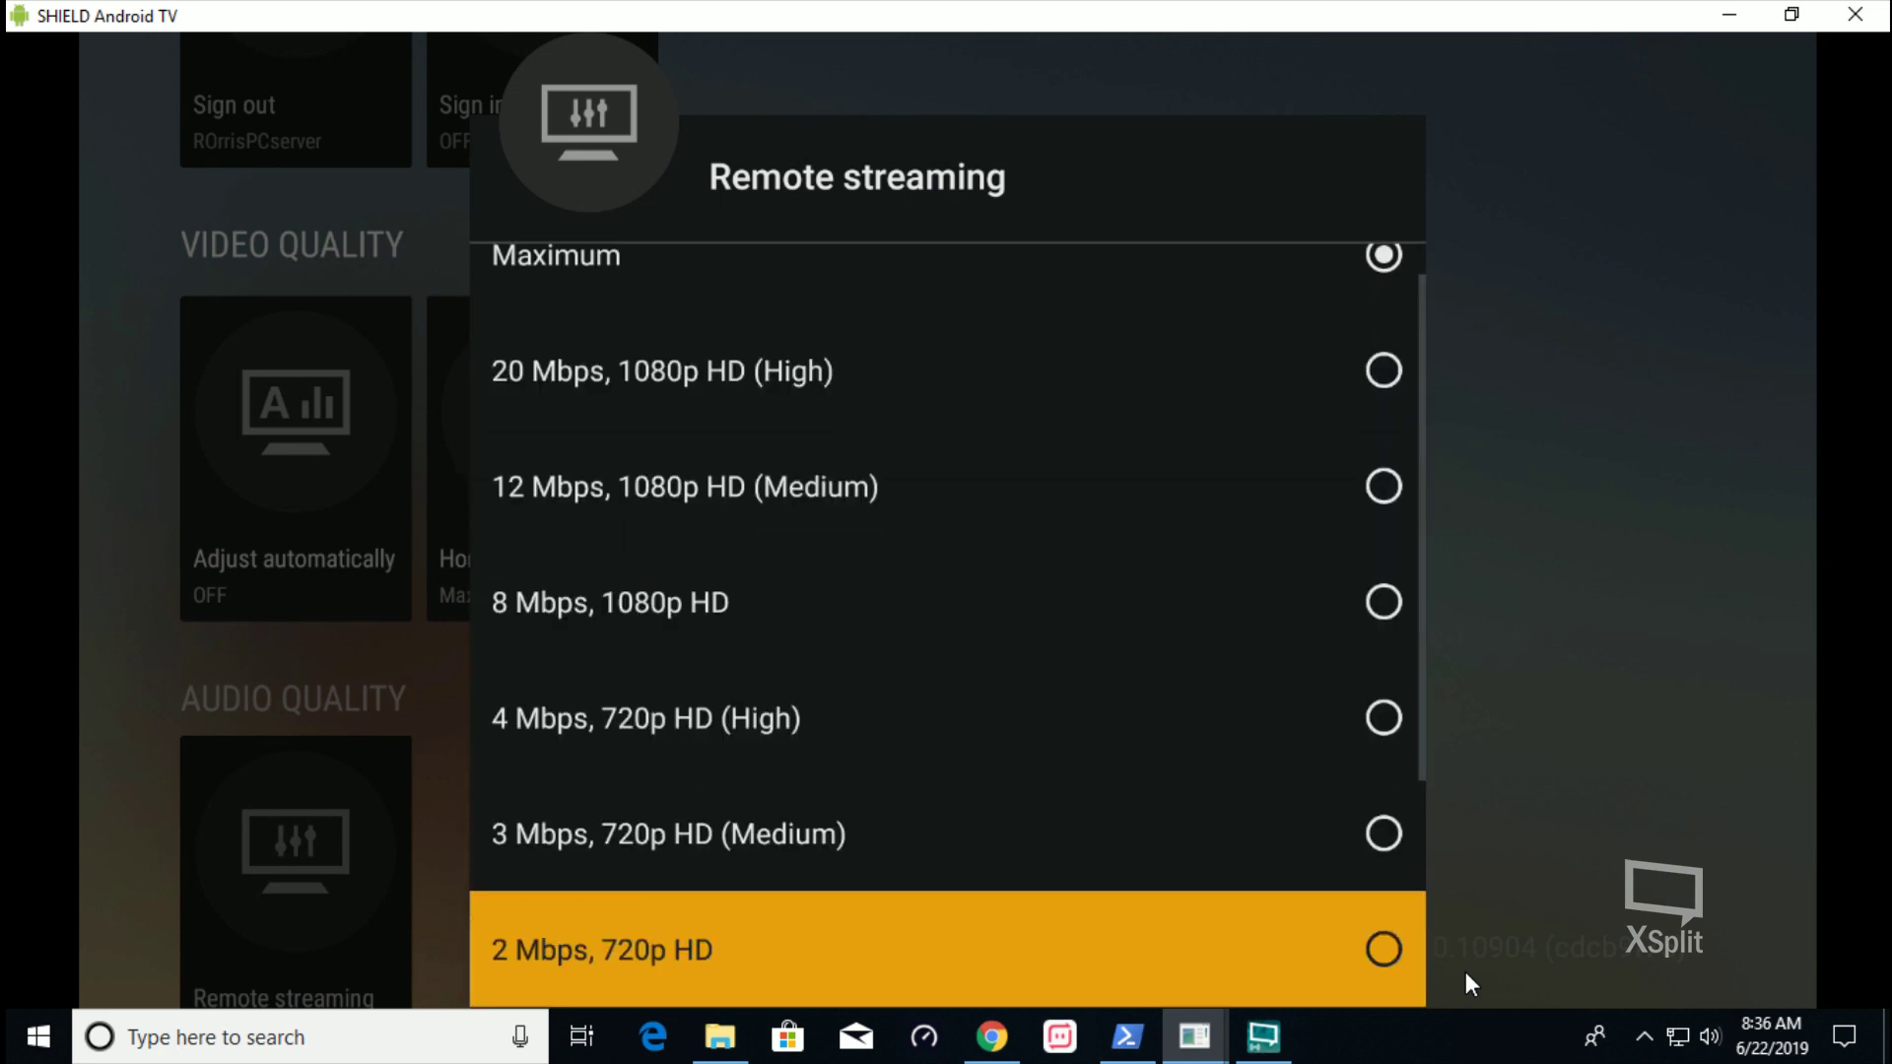
pyautogui.press('Up')
pyautogui.press('Up')
pyautogui.press('Up')
pyautogui.press('Up')
pyautogui.press('Up')
pyautogui.press('Up')
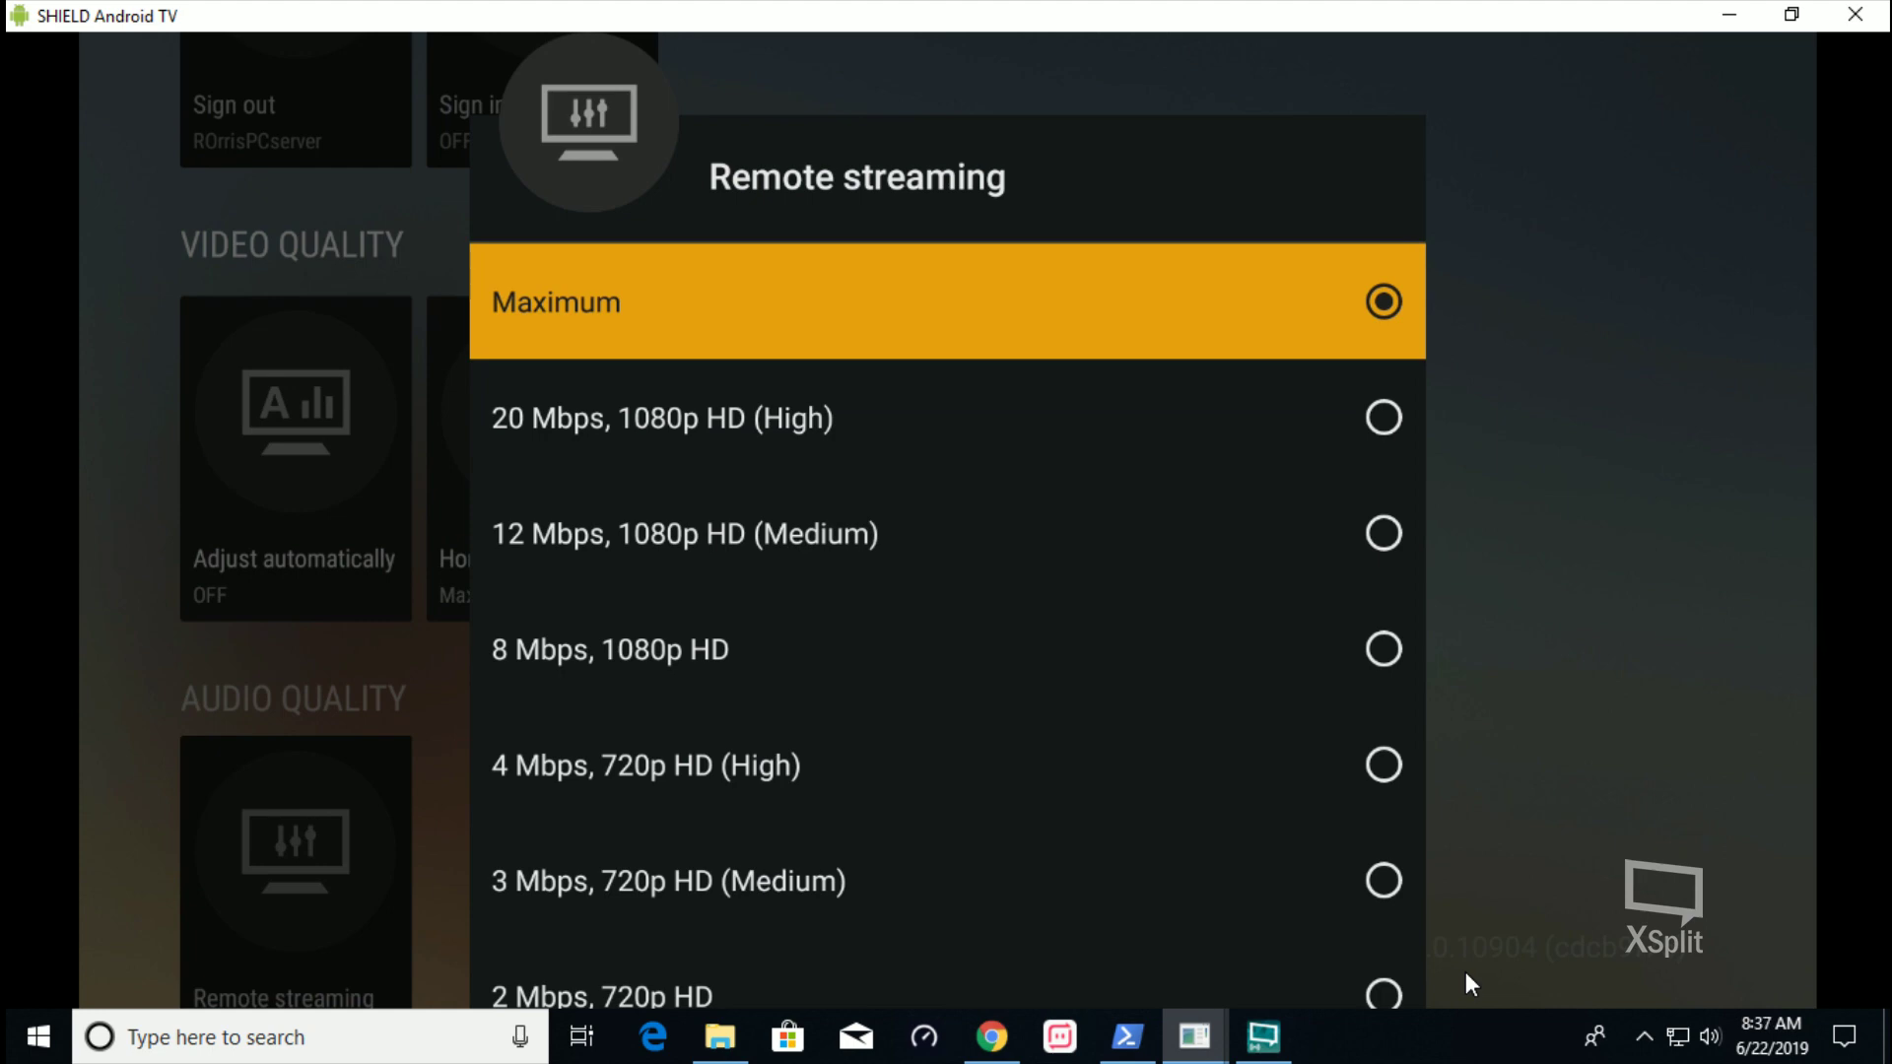
pyautogui.press('Return')
# Keep audio Remote streaming quality at Original
pyautogui.press('Left')
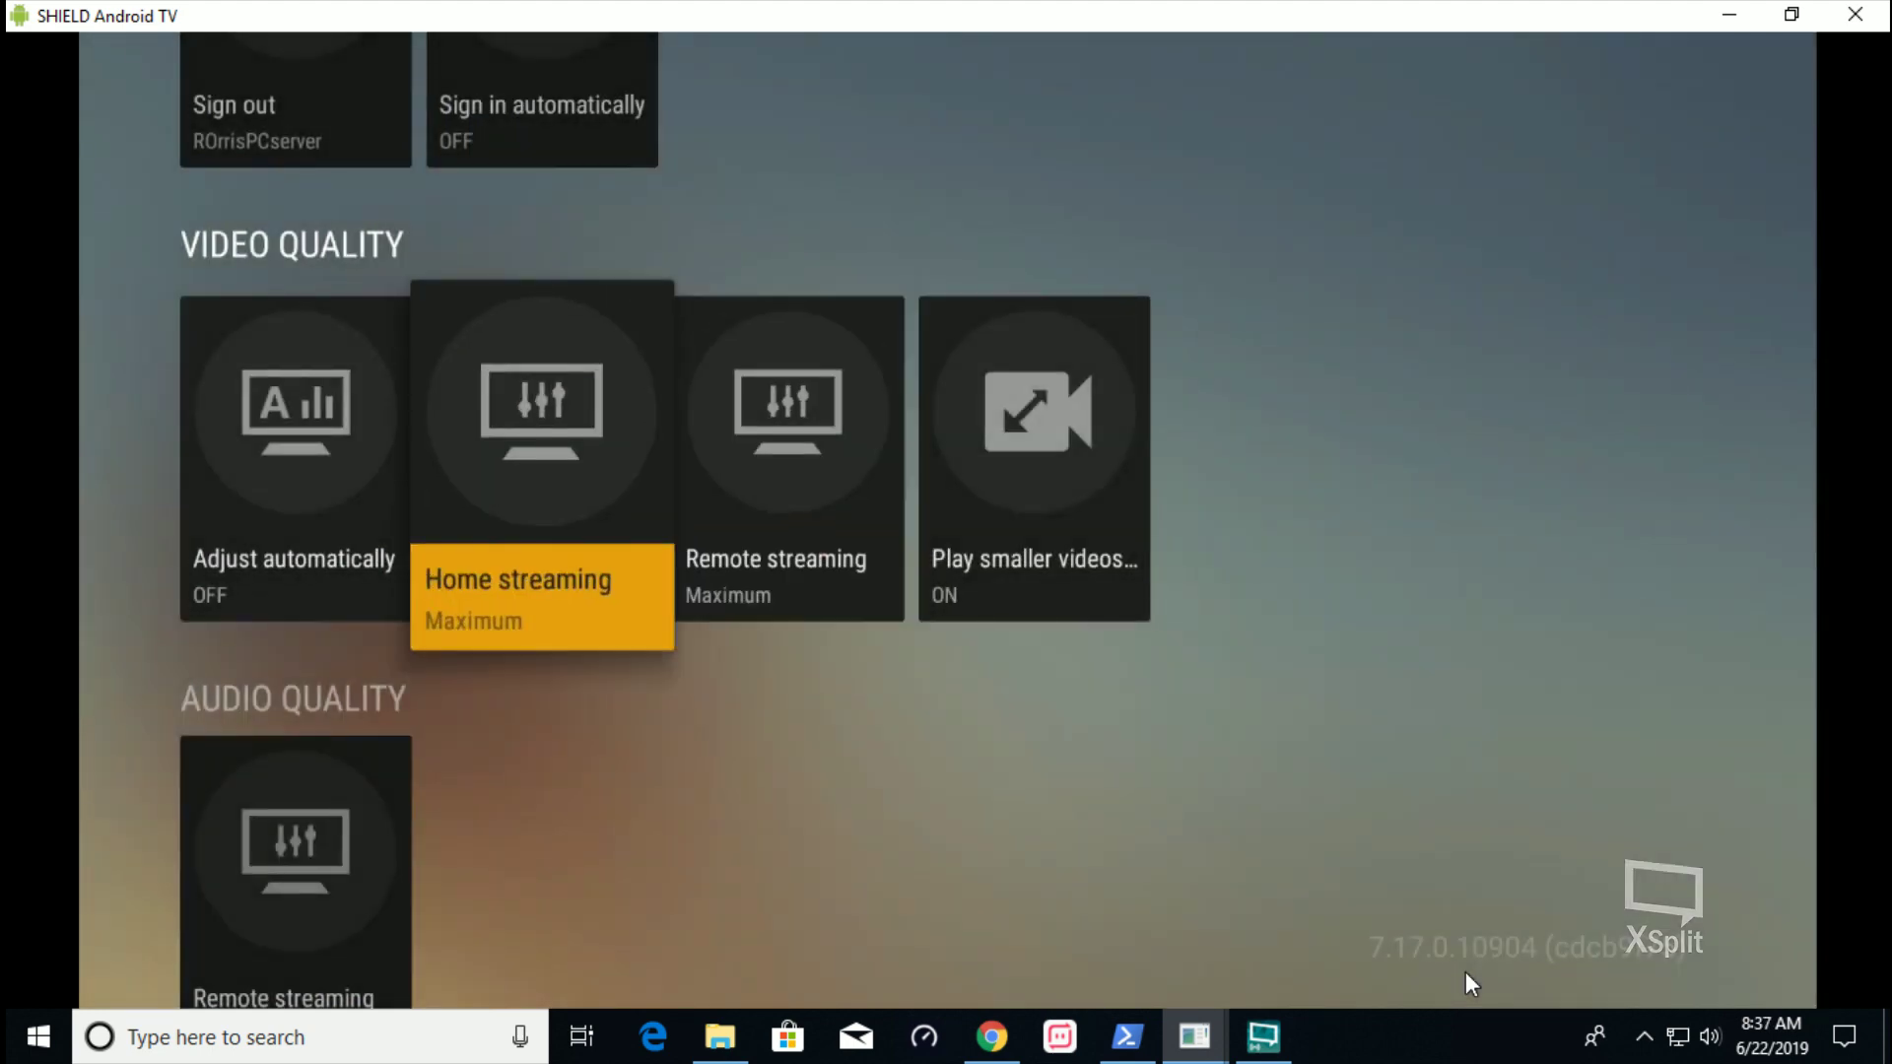
pyautogui.press('Down')
pyautogui.press('Return')
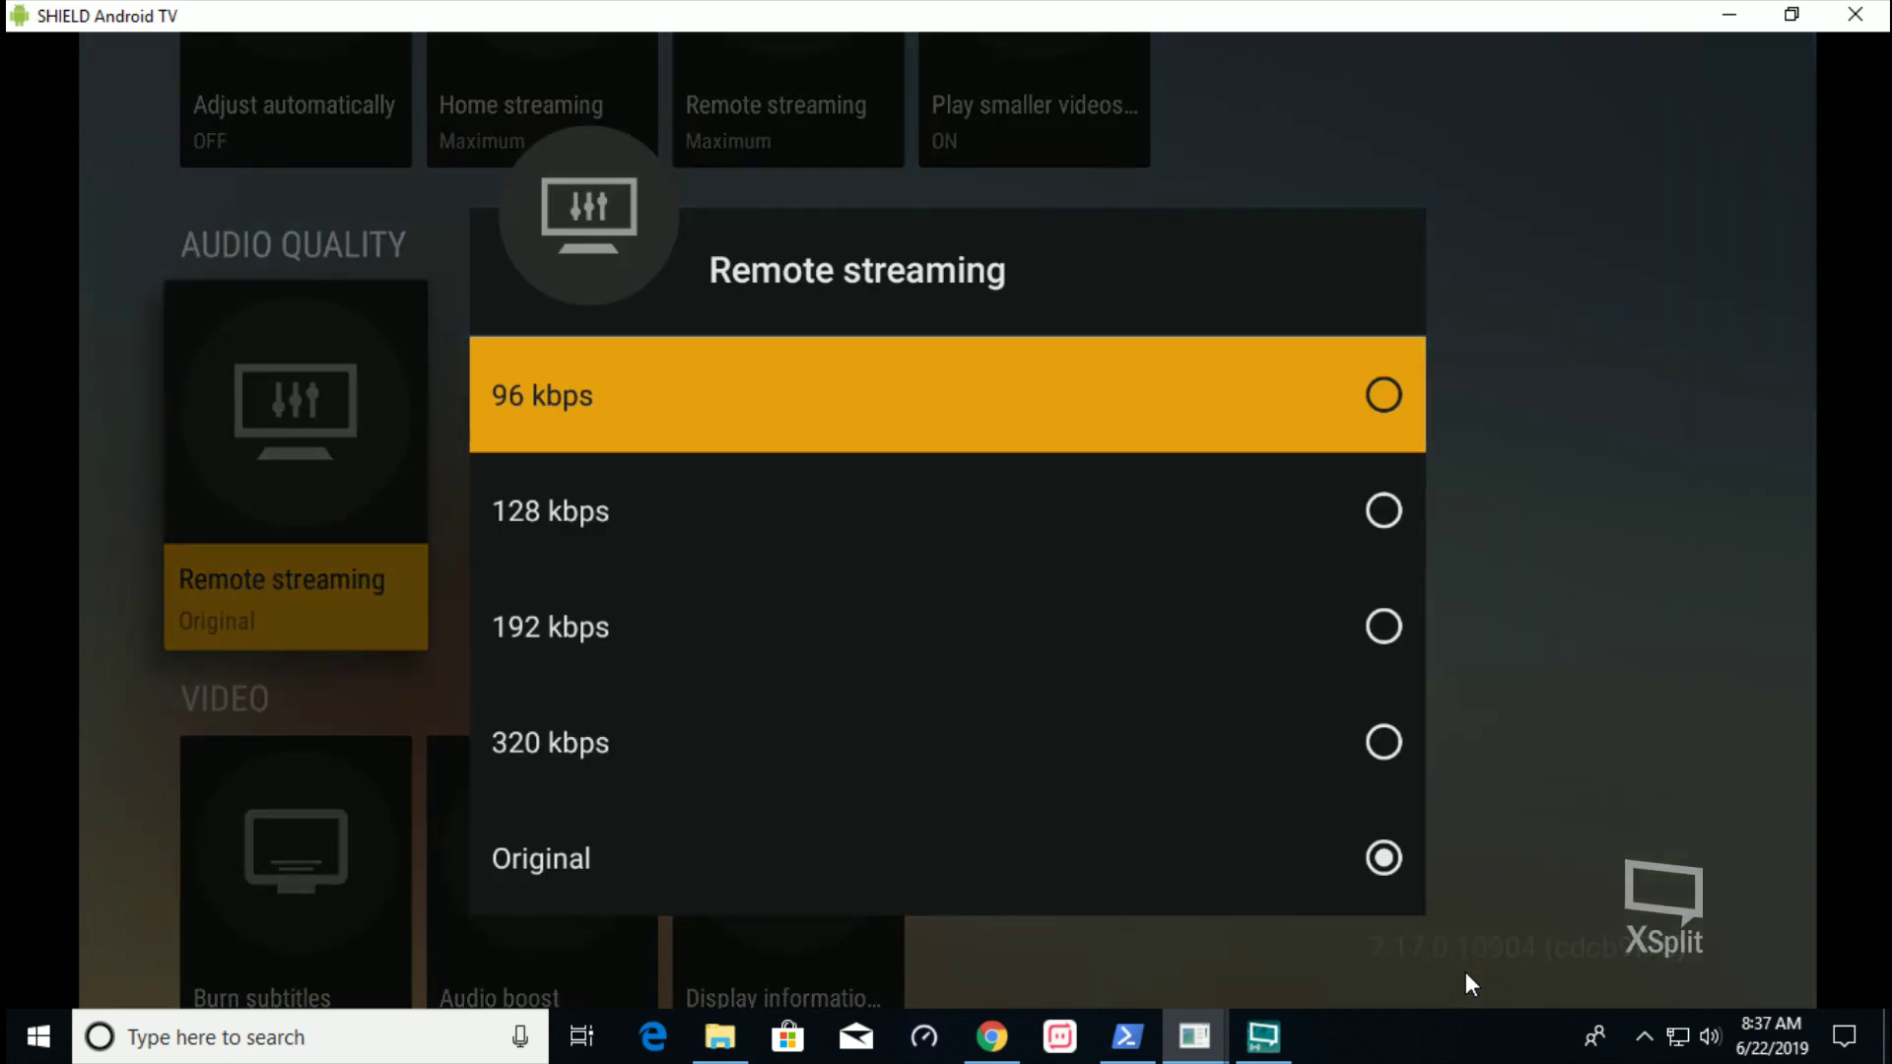
pyautogui.press('Down')
pyautogui.press('Down')
pyautogui.press('Down')
pyautogui.press('Up')
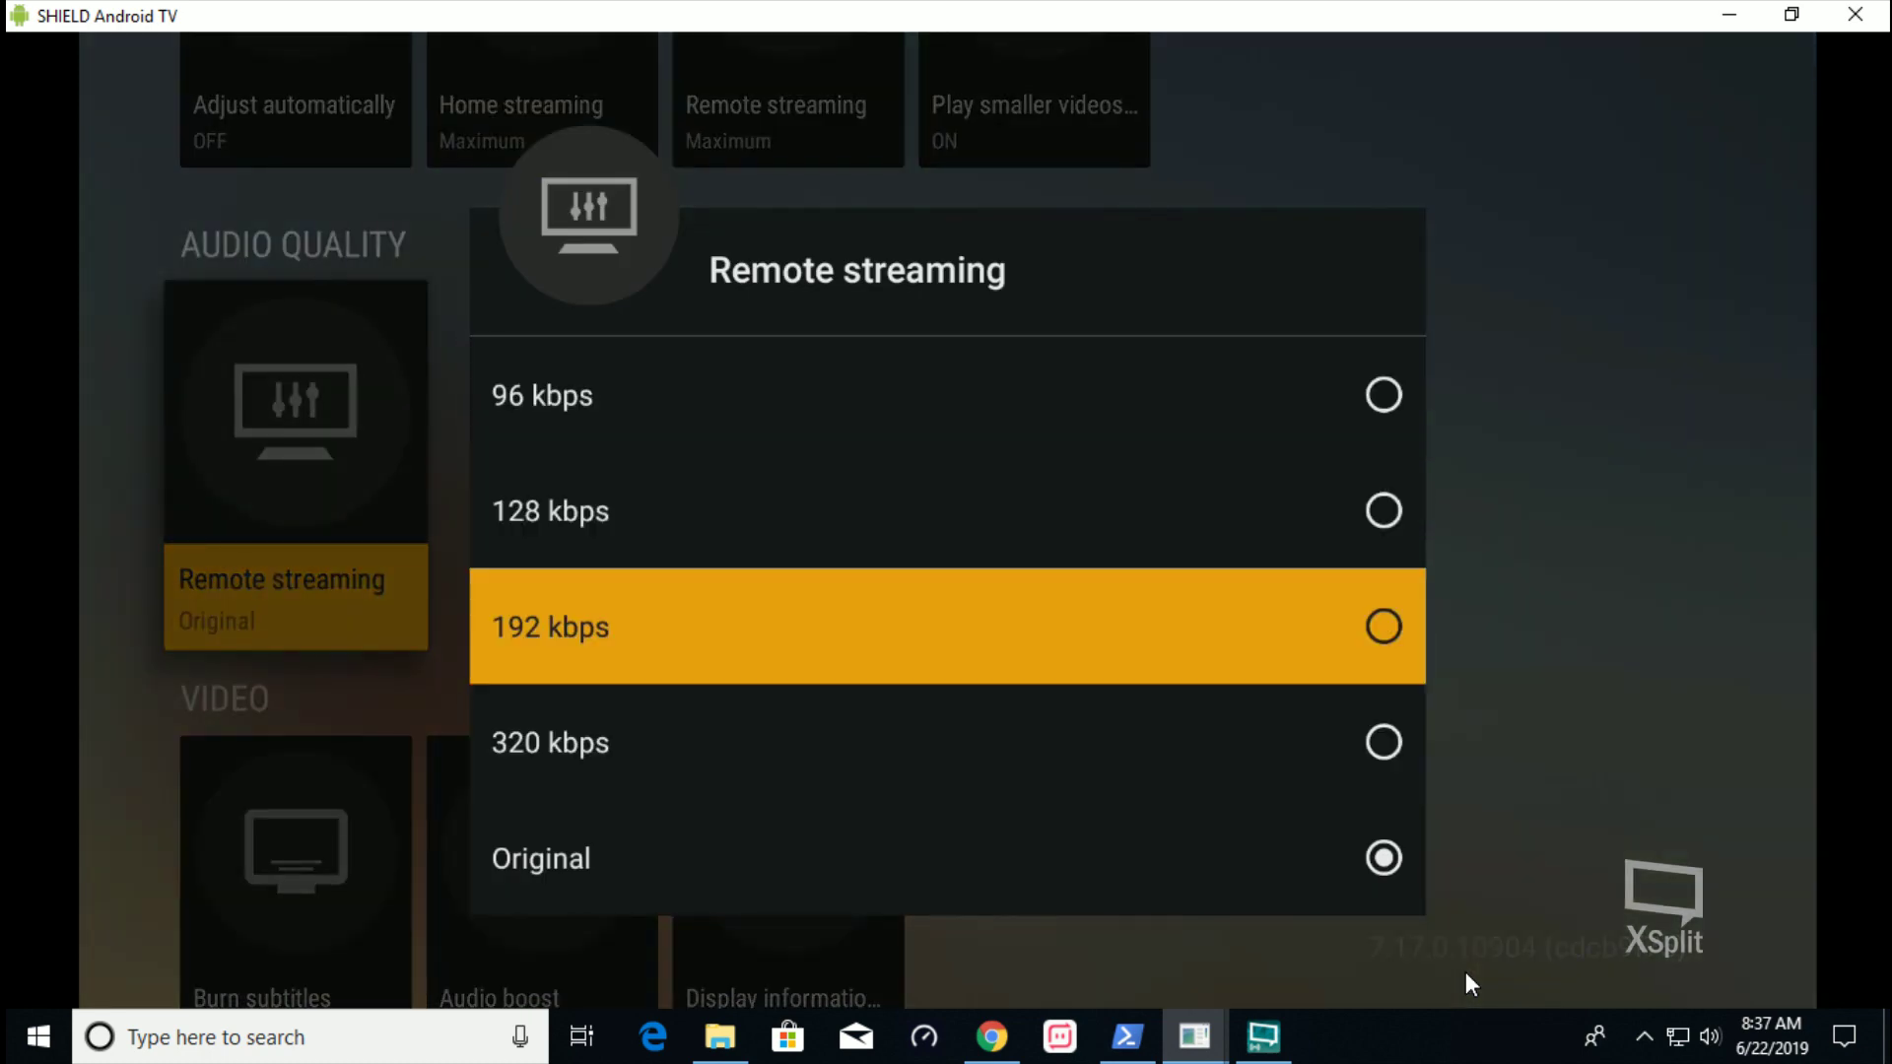
pyautogui.press('Down')
pyautogui.press('Down')
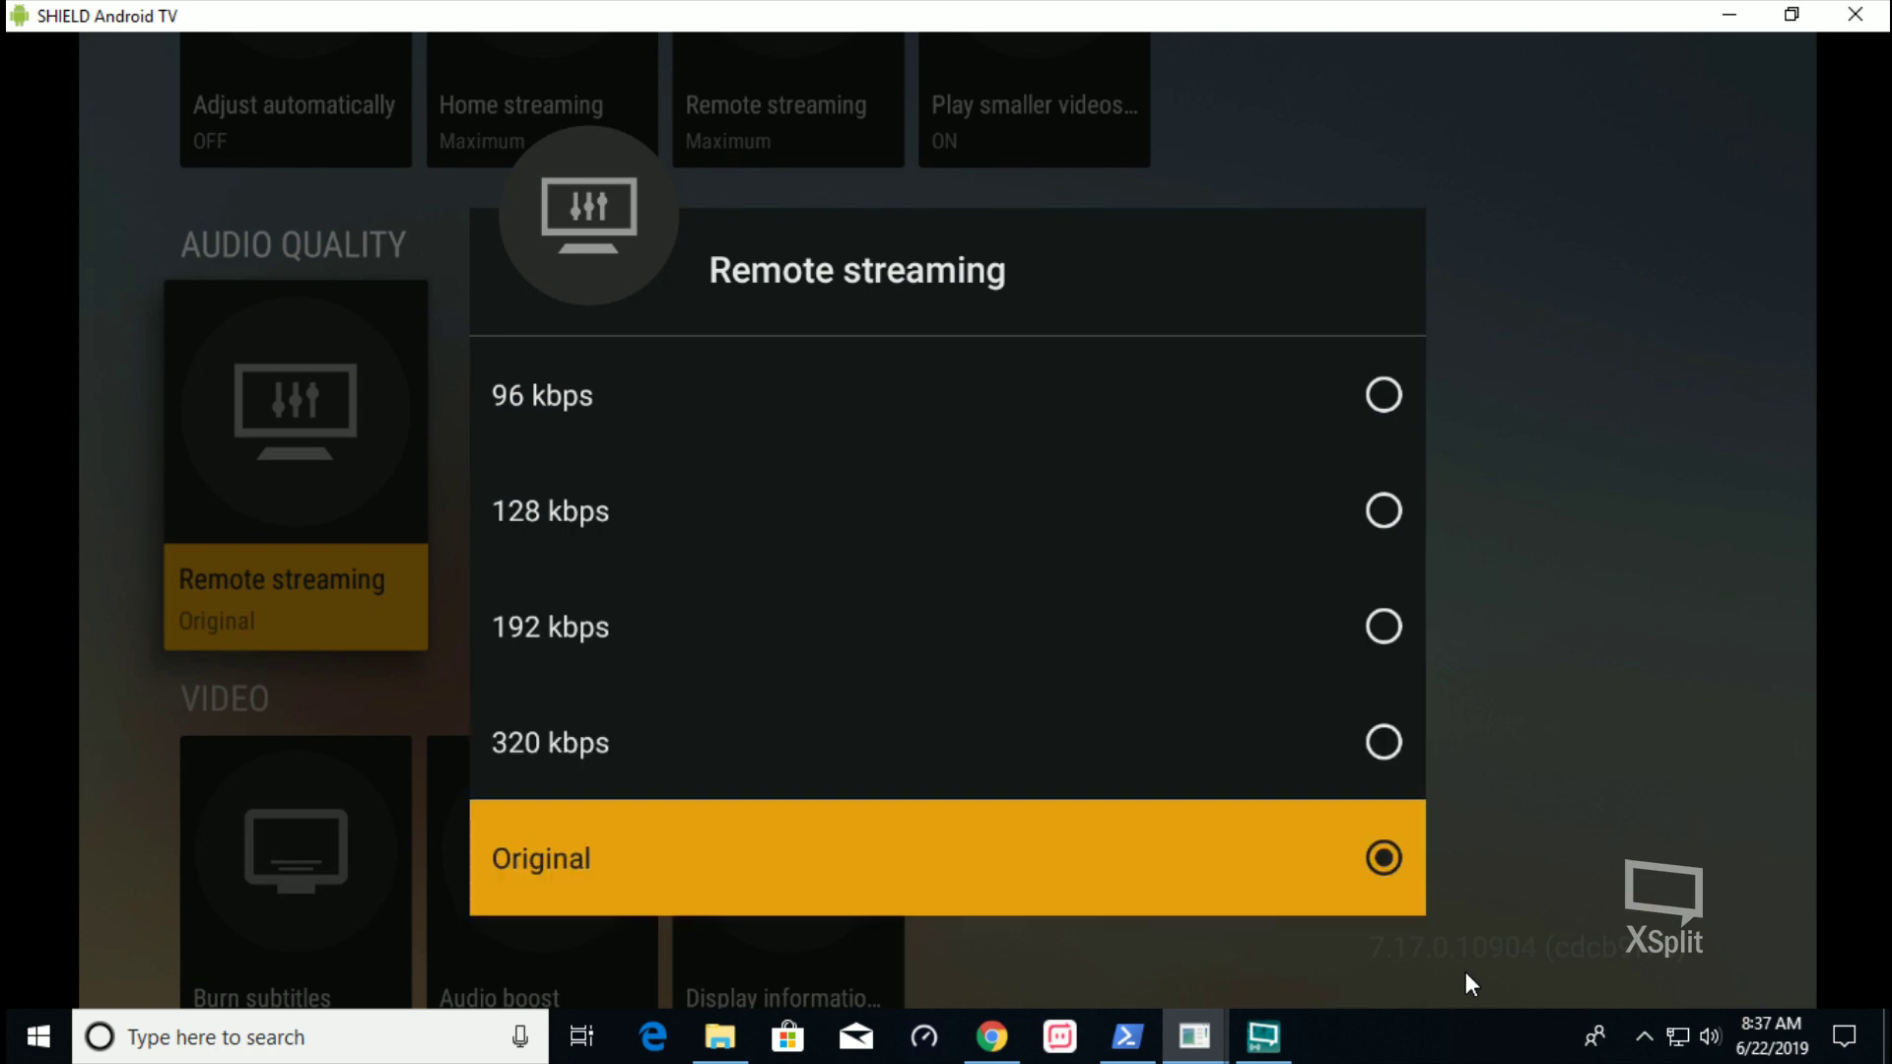
pyautogui.press('Return')
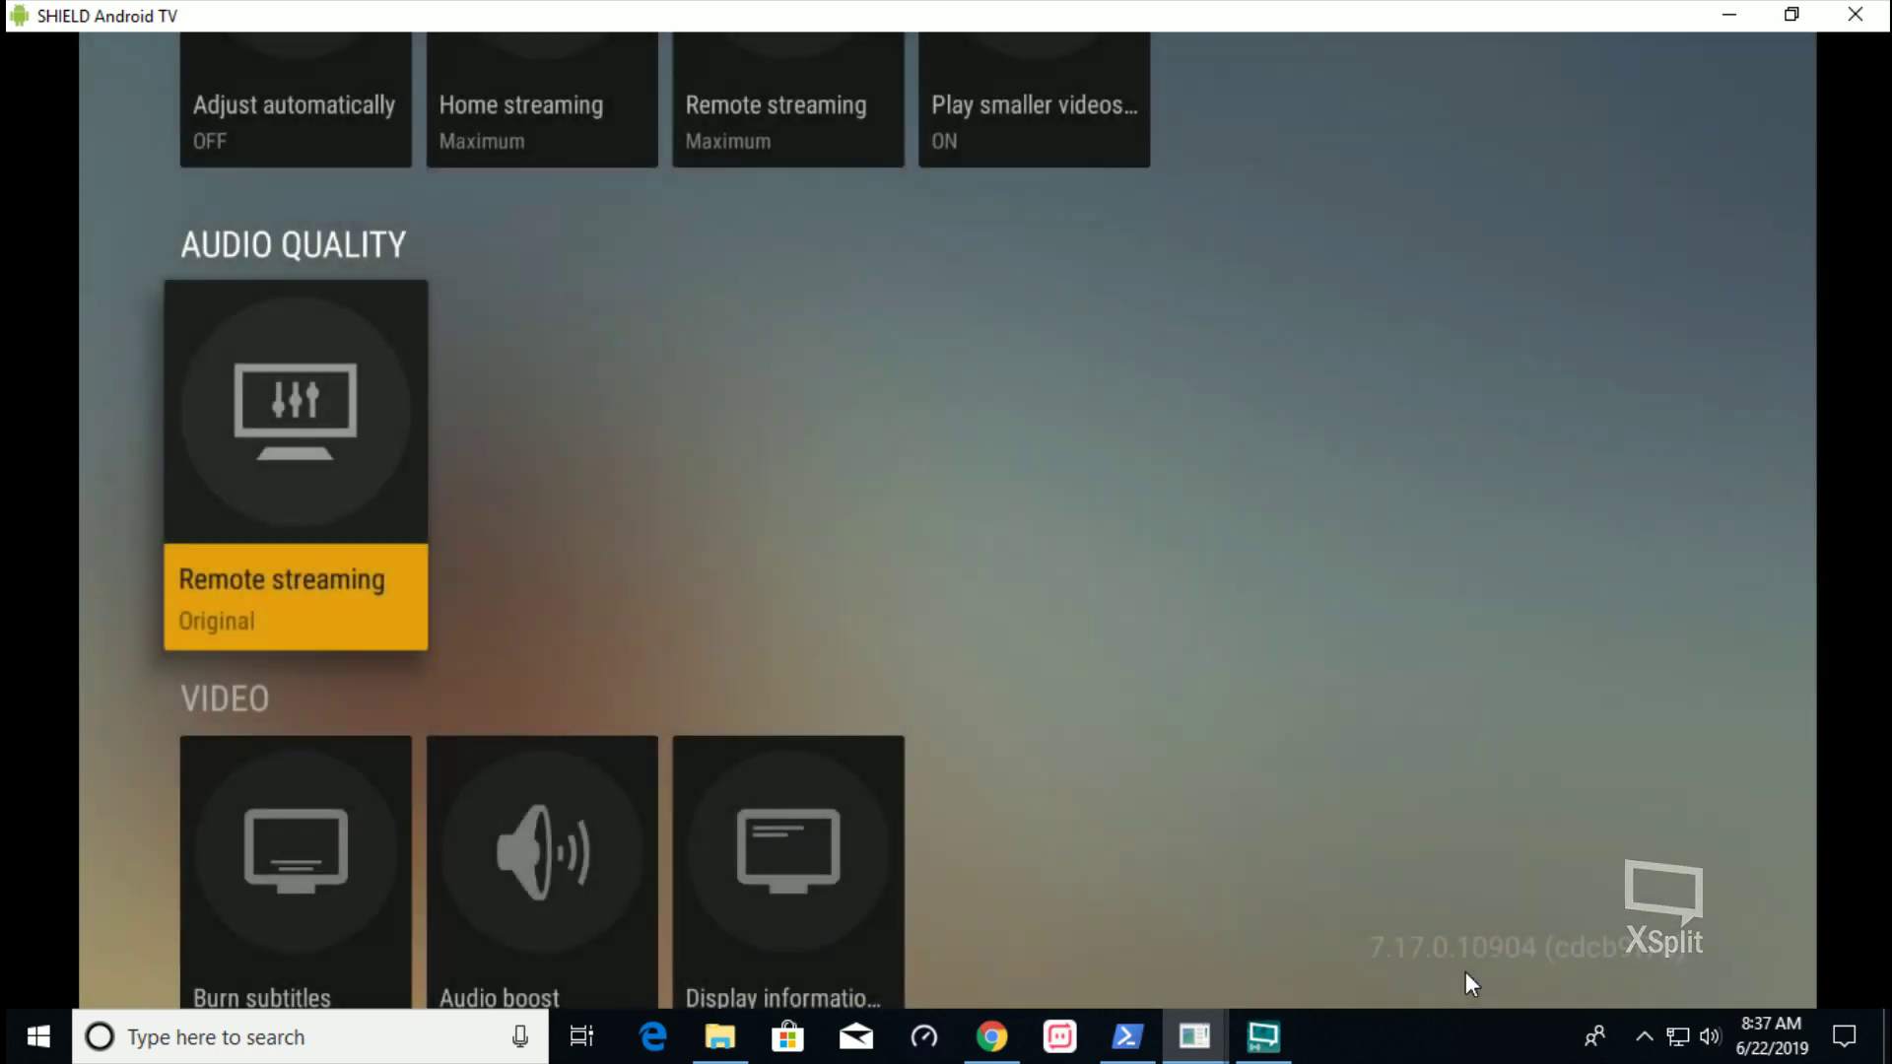
pyautogui.press('Down')
pyautogui.press('Down')
pyautogui.press('Down')
pyautogui.press('Down')
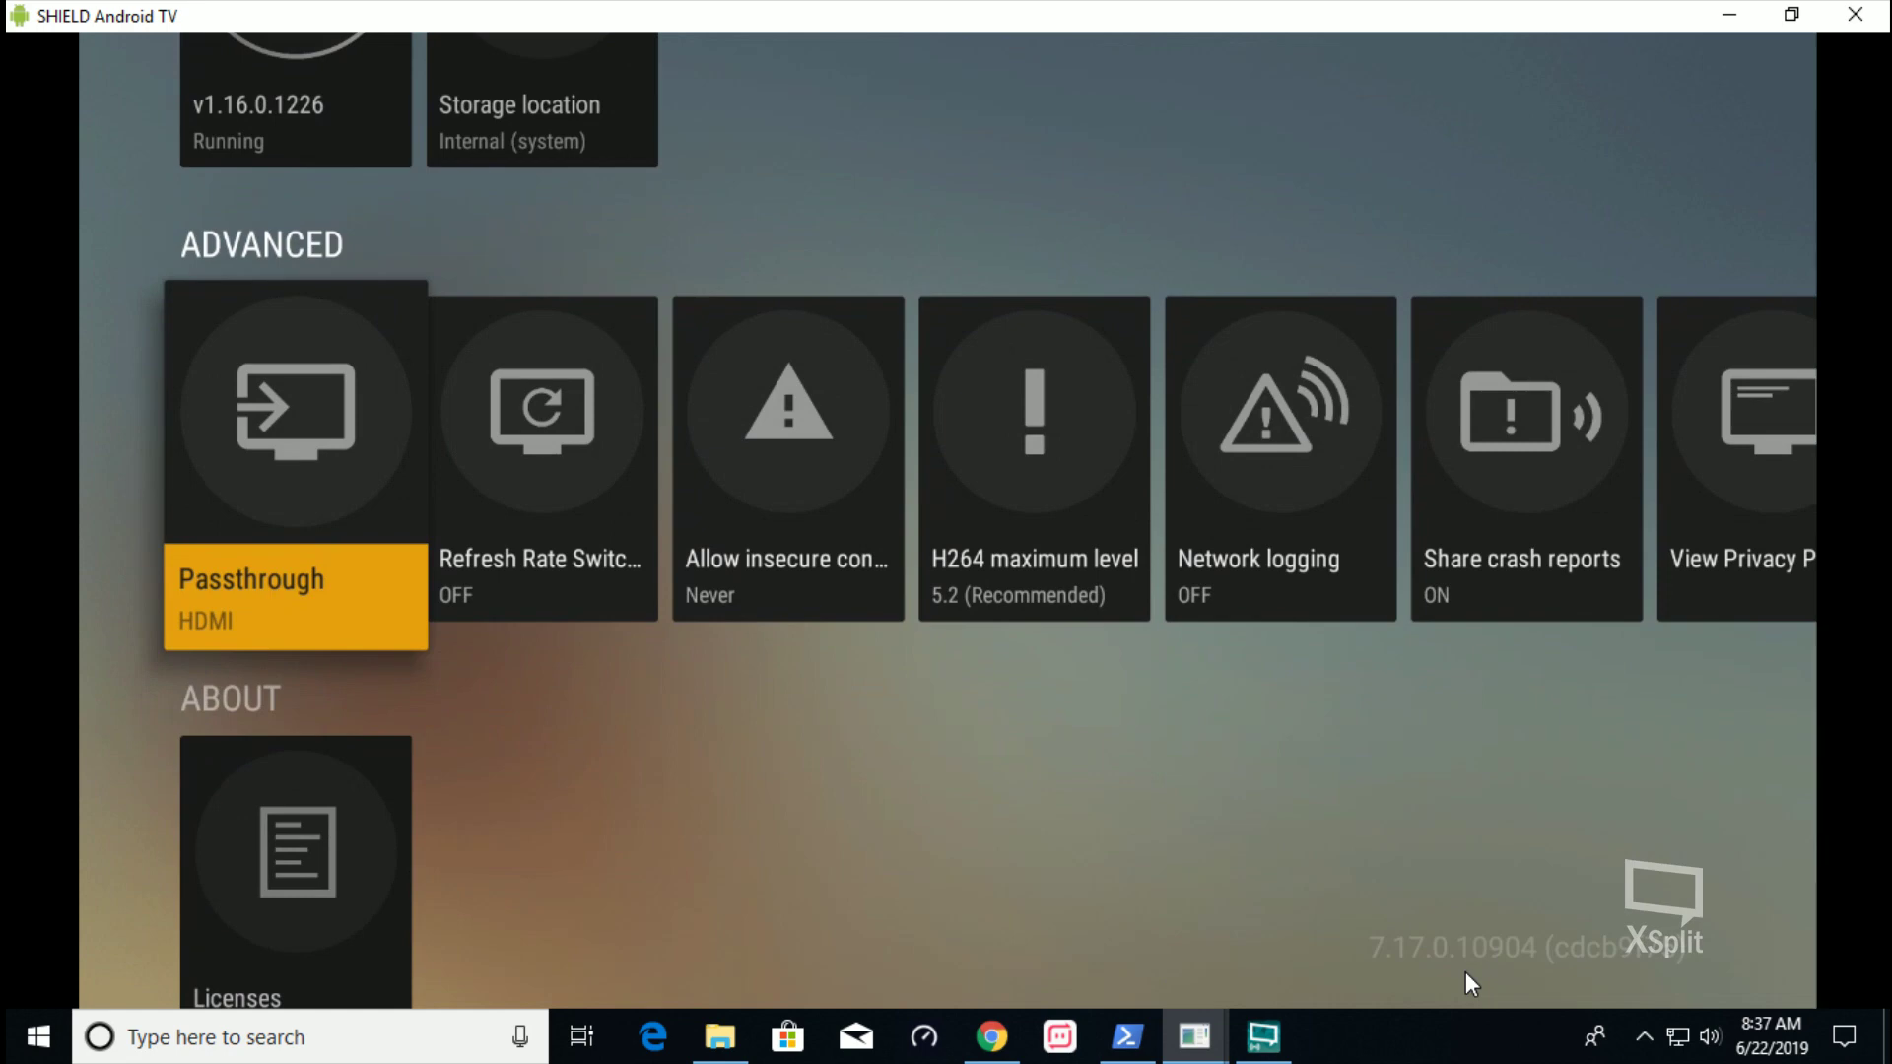
pyautogui.press('Right')
pyautogui.press('Right')
pyautogui.press('Right')
pyautogui.press('Left')
pyautogui.press('Left')
pyautogui.press('Left')
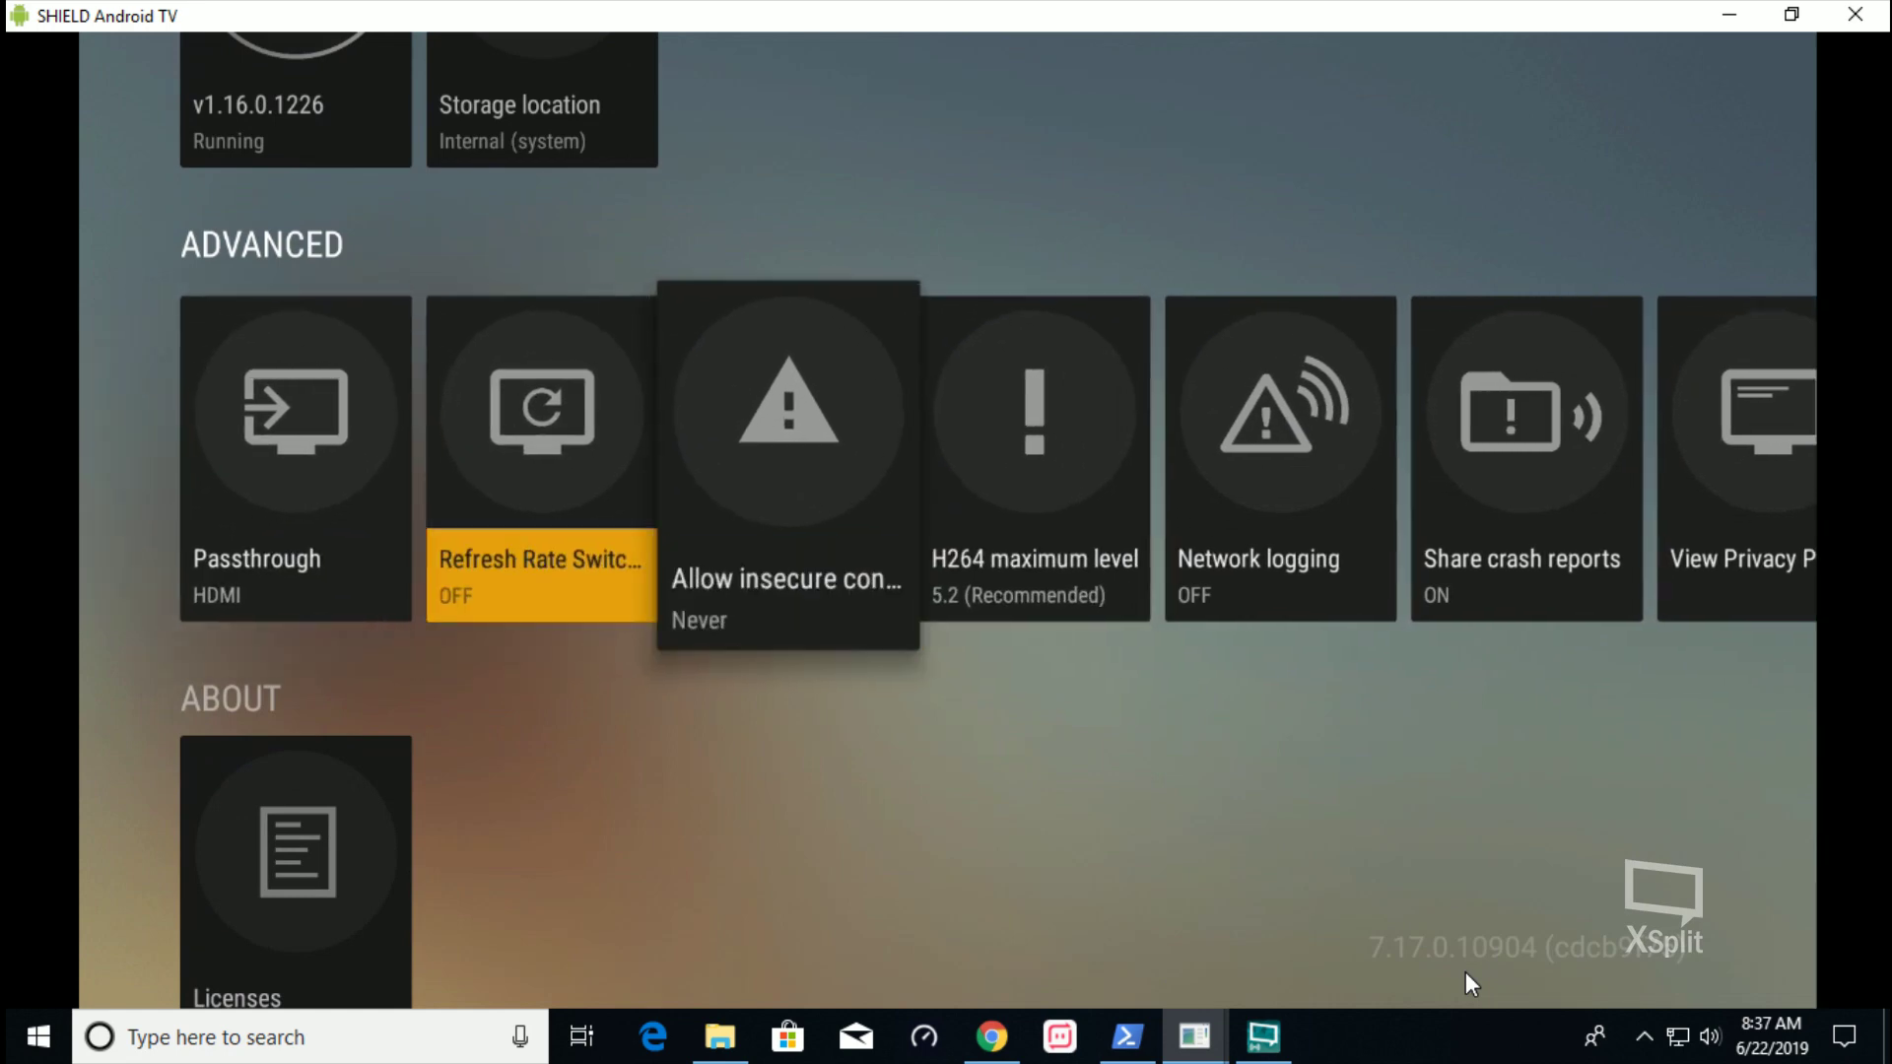
pyautogui.press('Up')
pyautogui.press('Up')
pyautogui.press('Up')
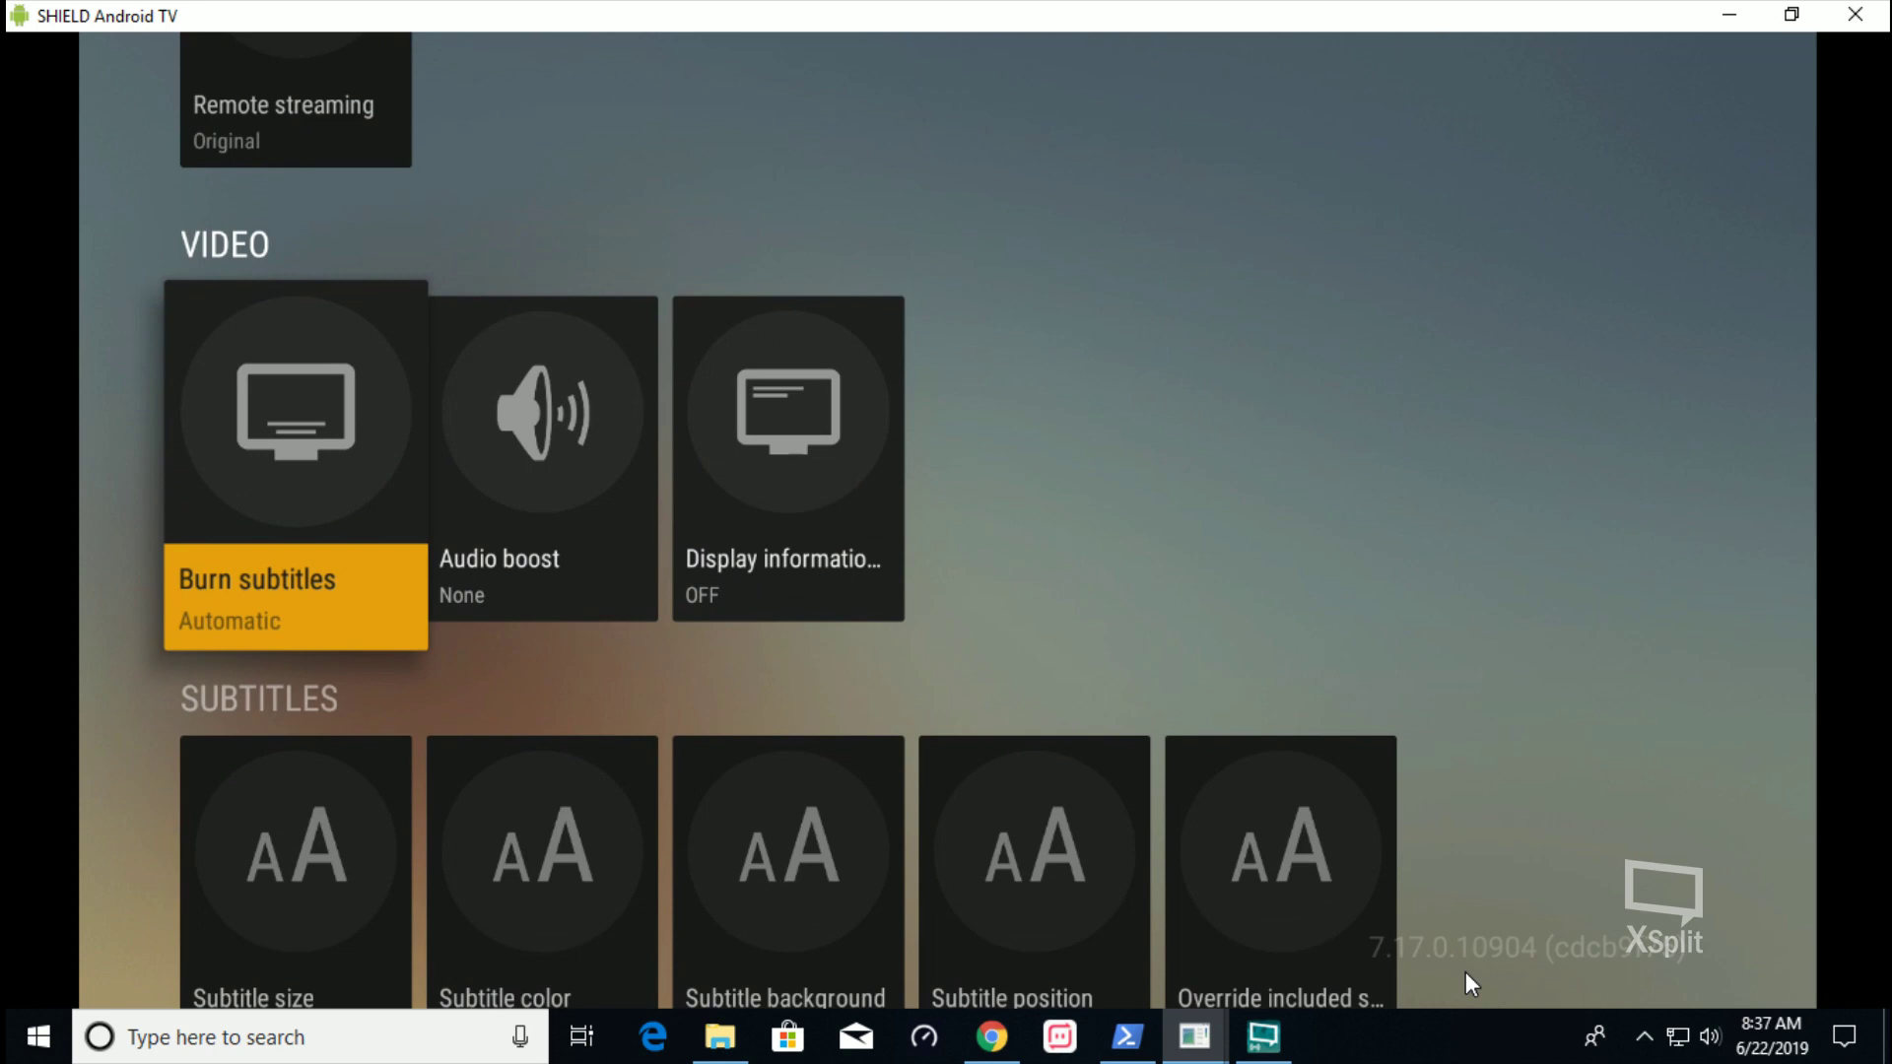
pyautogui.press('Up')
pyautogui.press('Up')
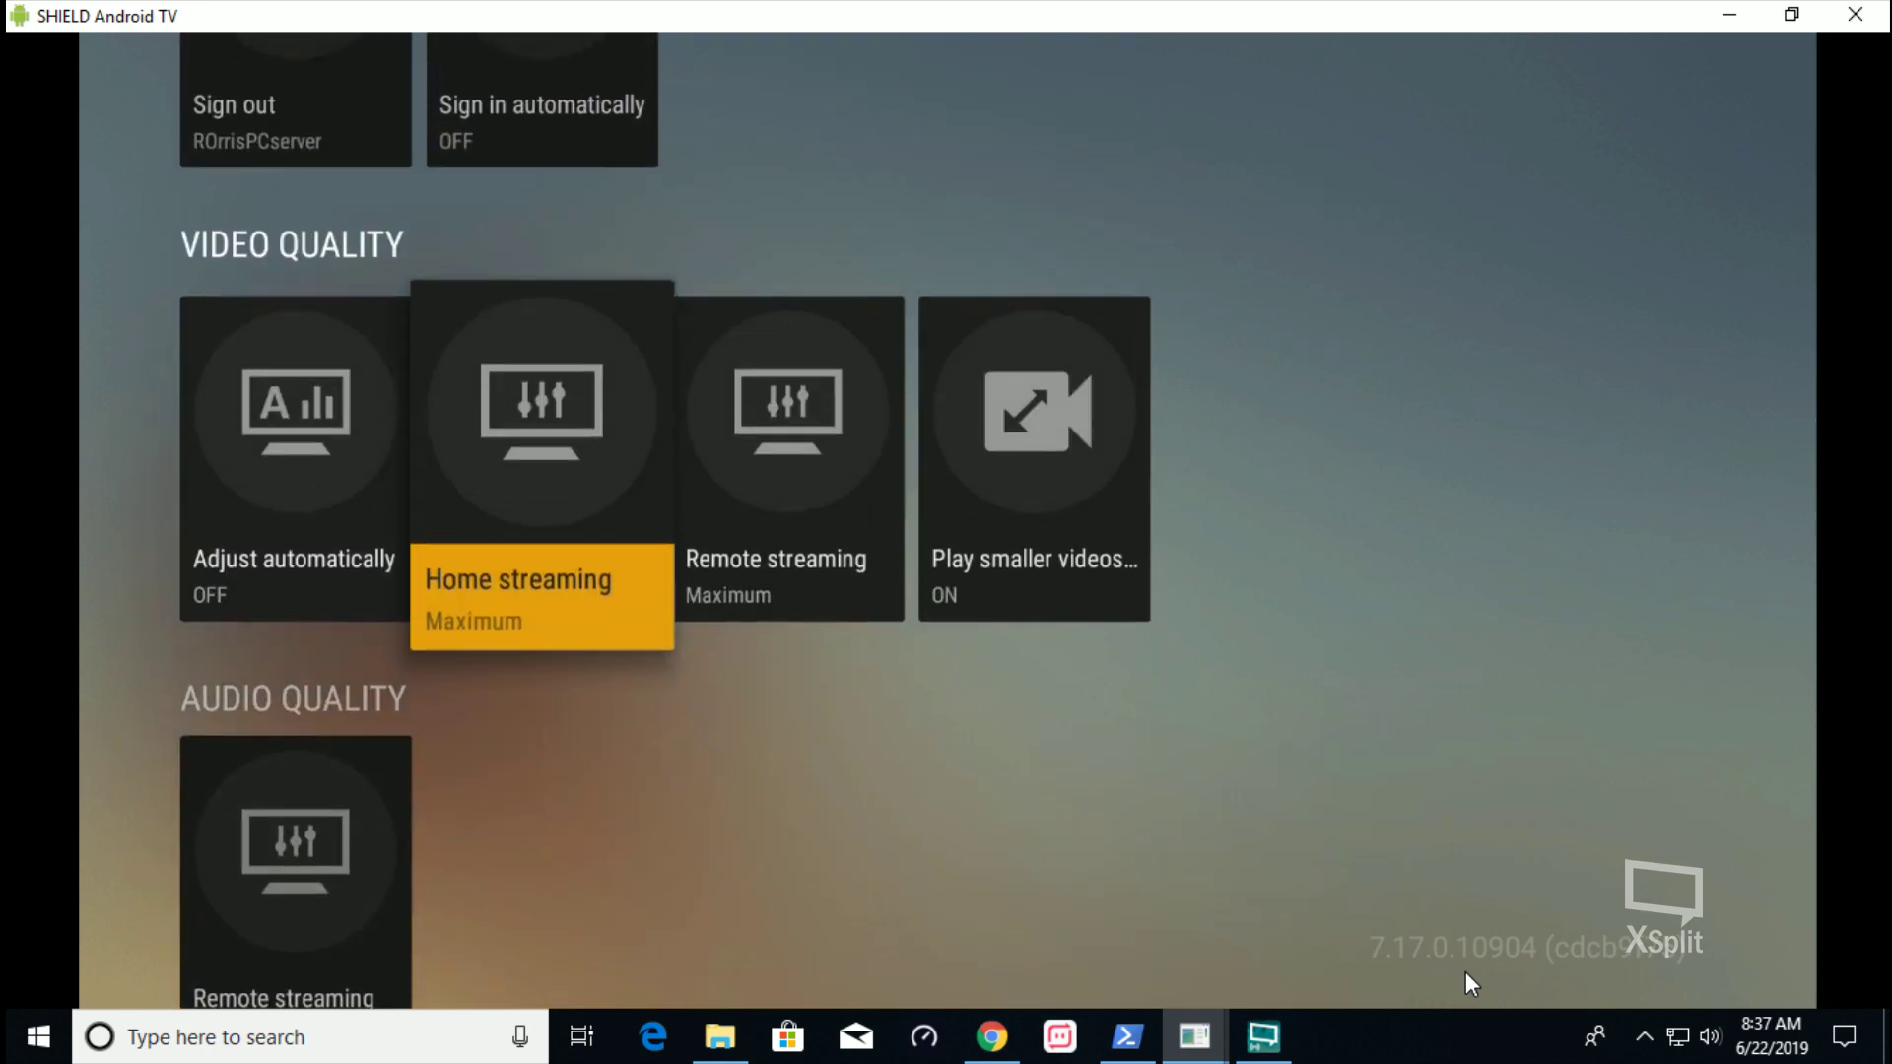
pyautogui.press('Right')
pyautogui.press('Left')
pyautogui.press('Right')
pyautogui.press('Left')
pyautogui.press('Down')
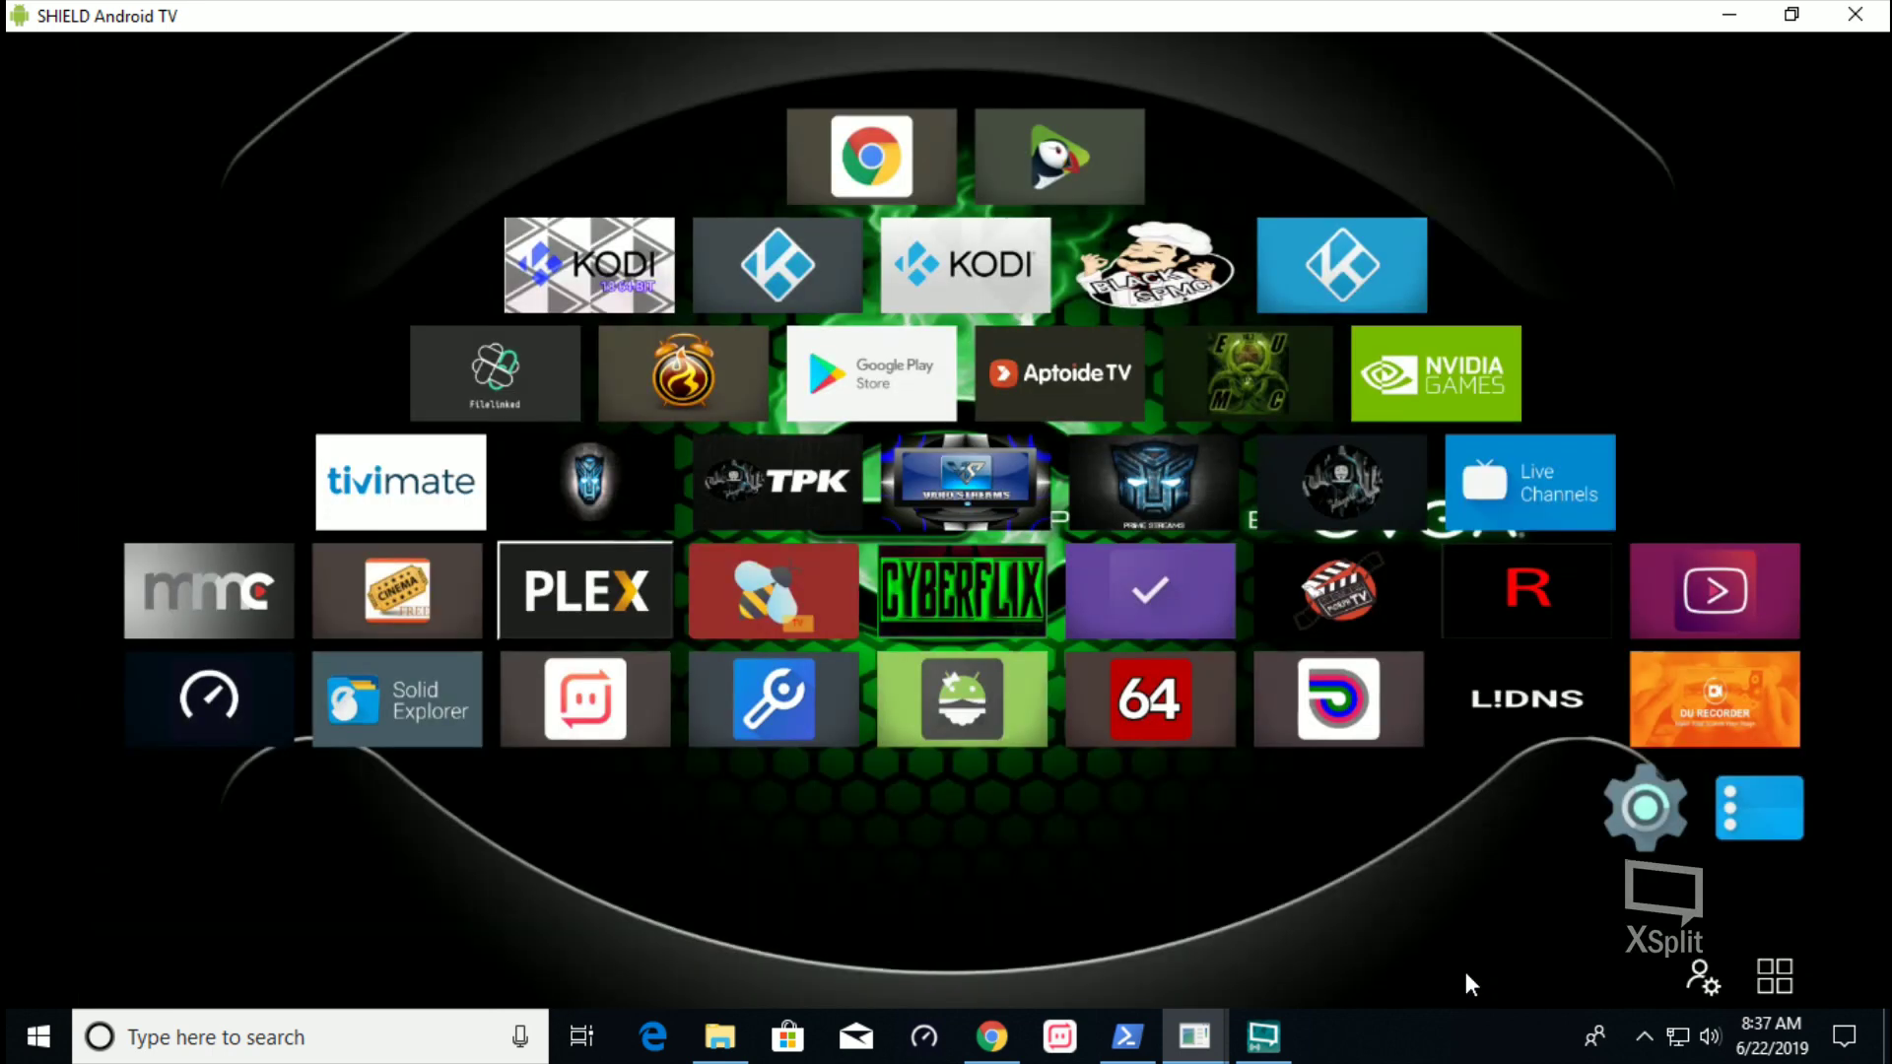
# Move across the home-screen tiles past PLEX and mmc and launch Google Play Store
pyautogui.press('Right')
pyautogui.press('Left')
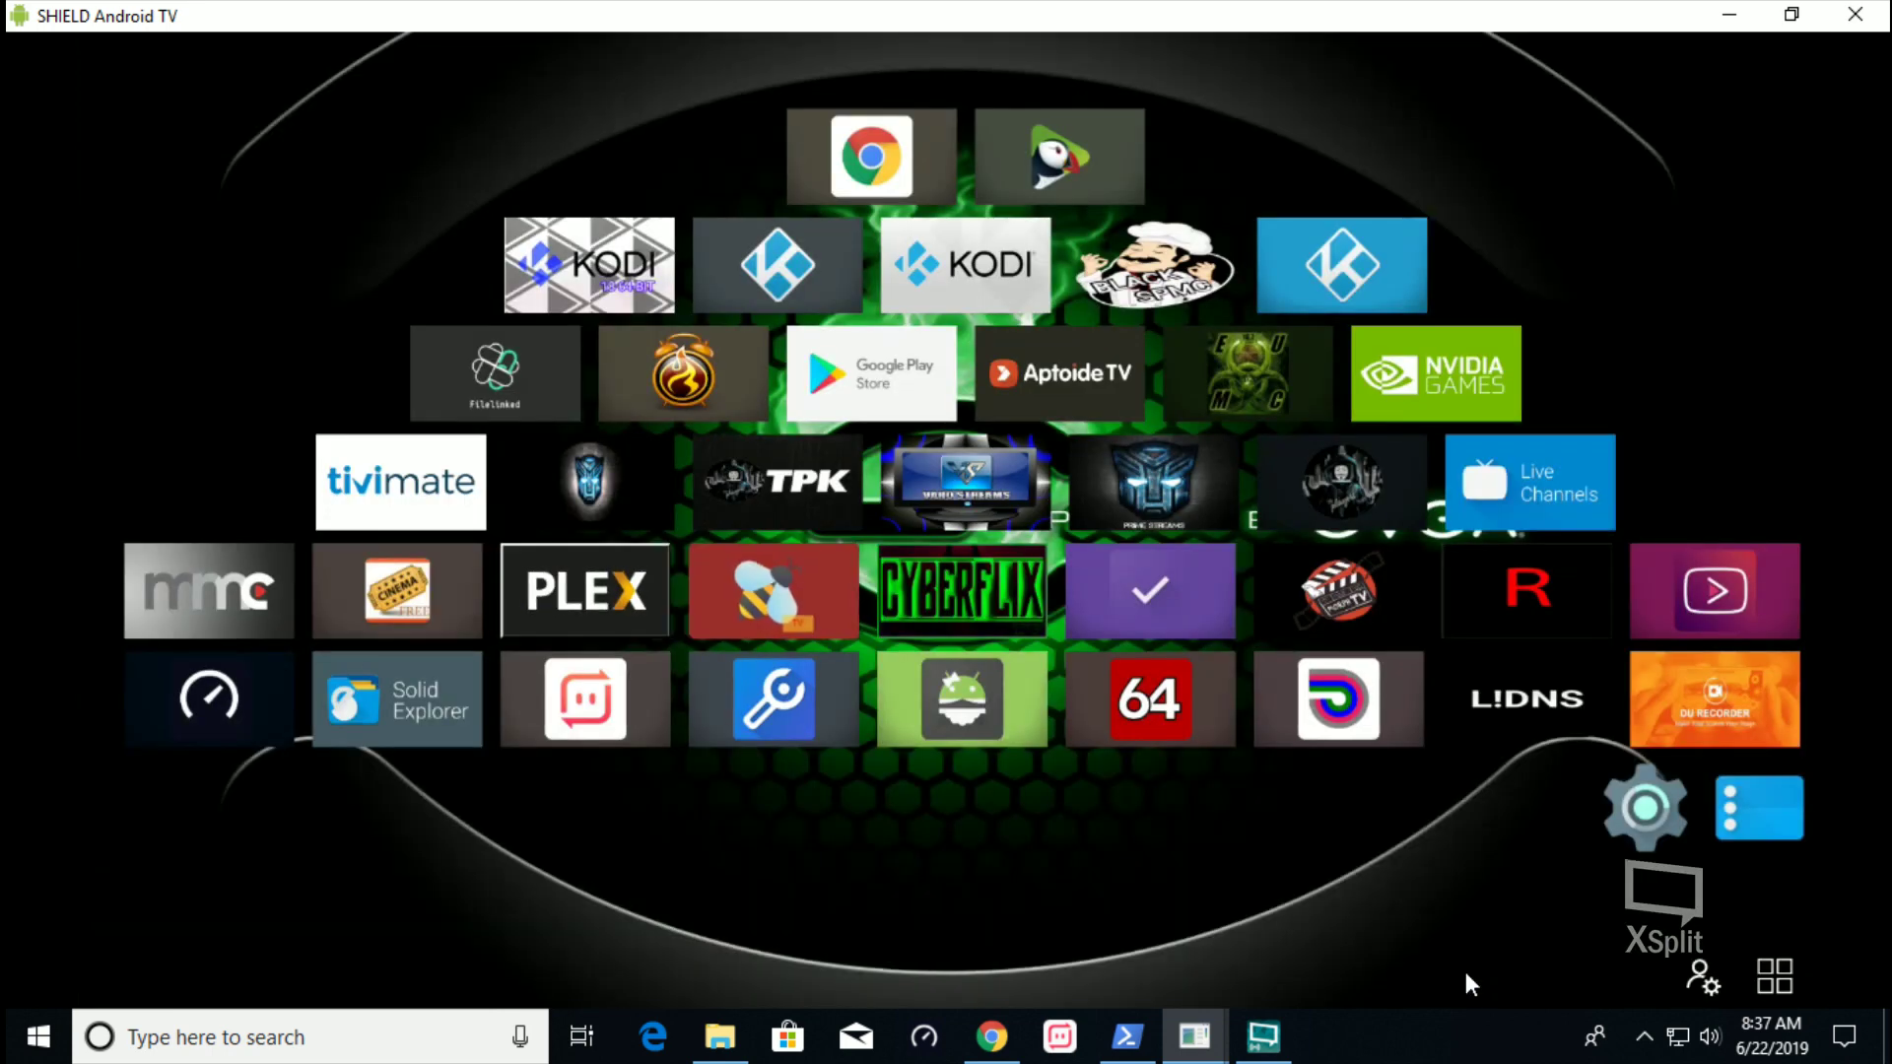
pyautogui.press('Left')
pyautogui.press('Left')
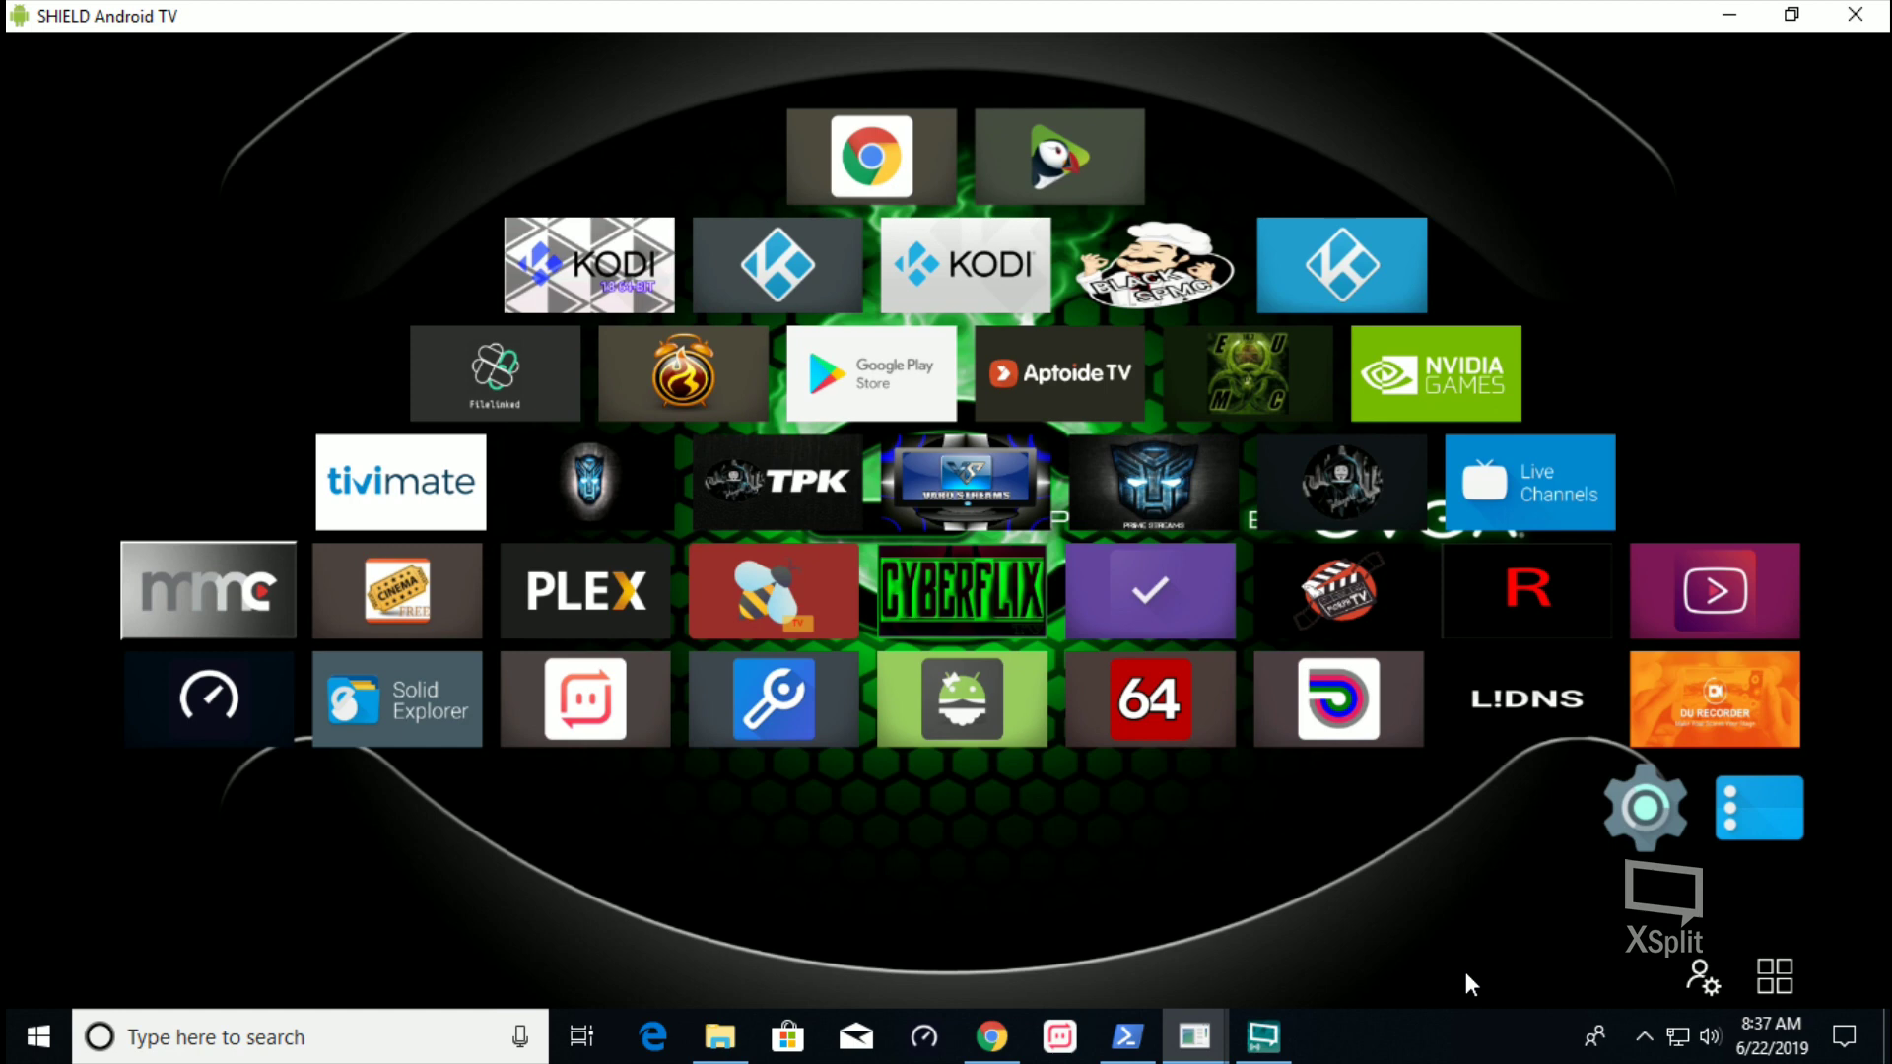
pyautogui.press('Right')
pyautogui.press('Right')
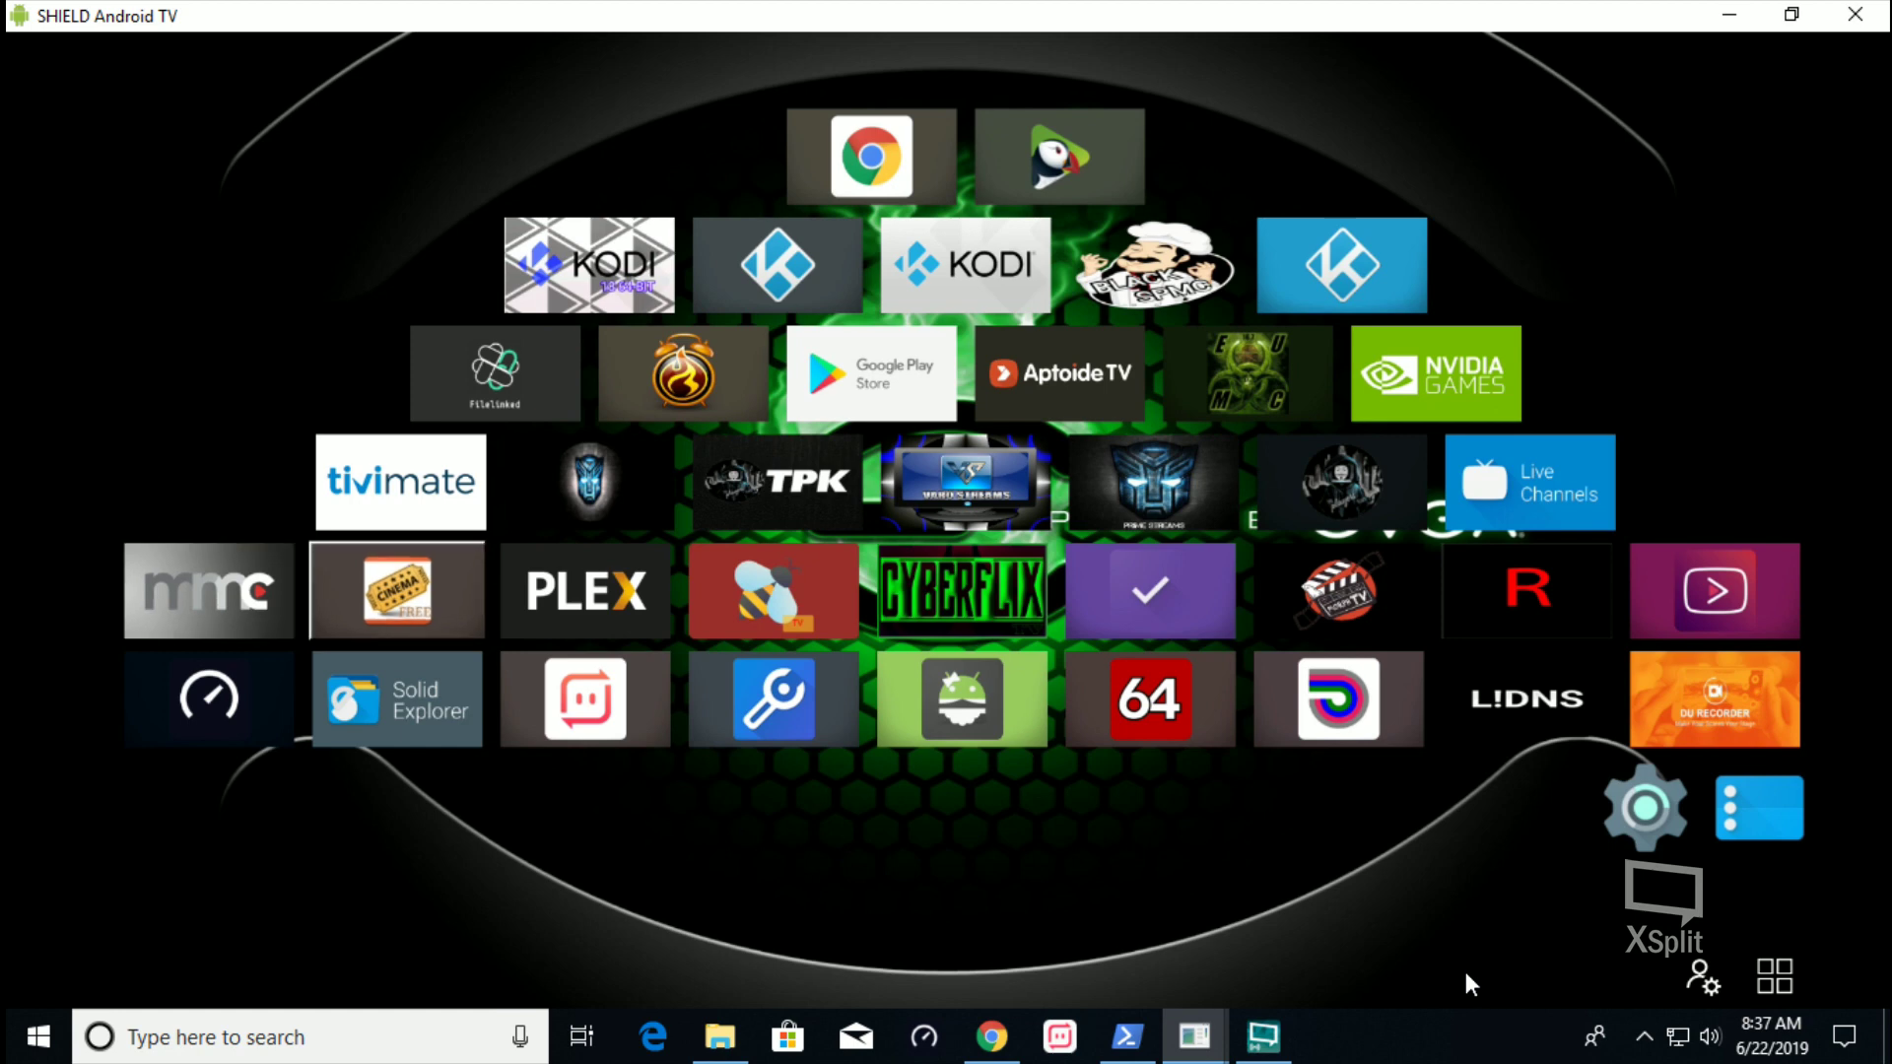
pyautogui.press('Left')
pyautogui.press('Left')
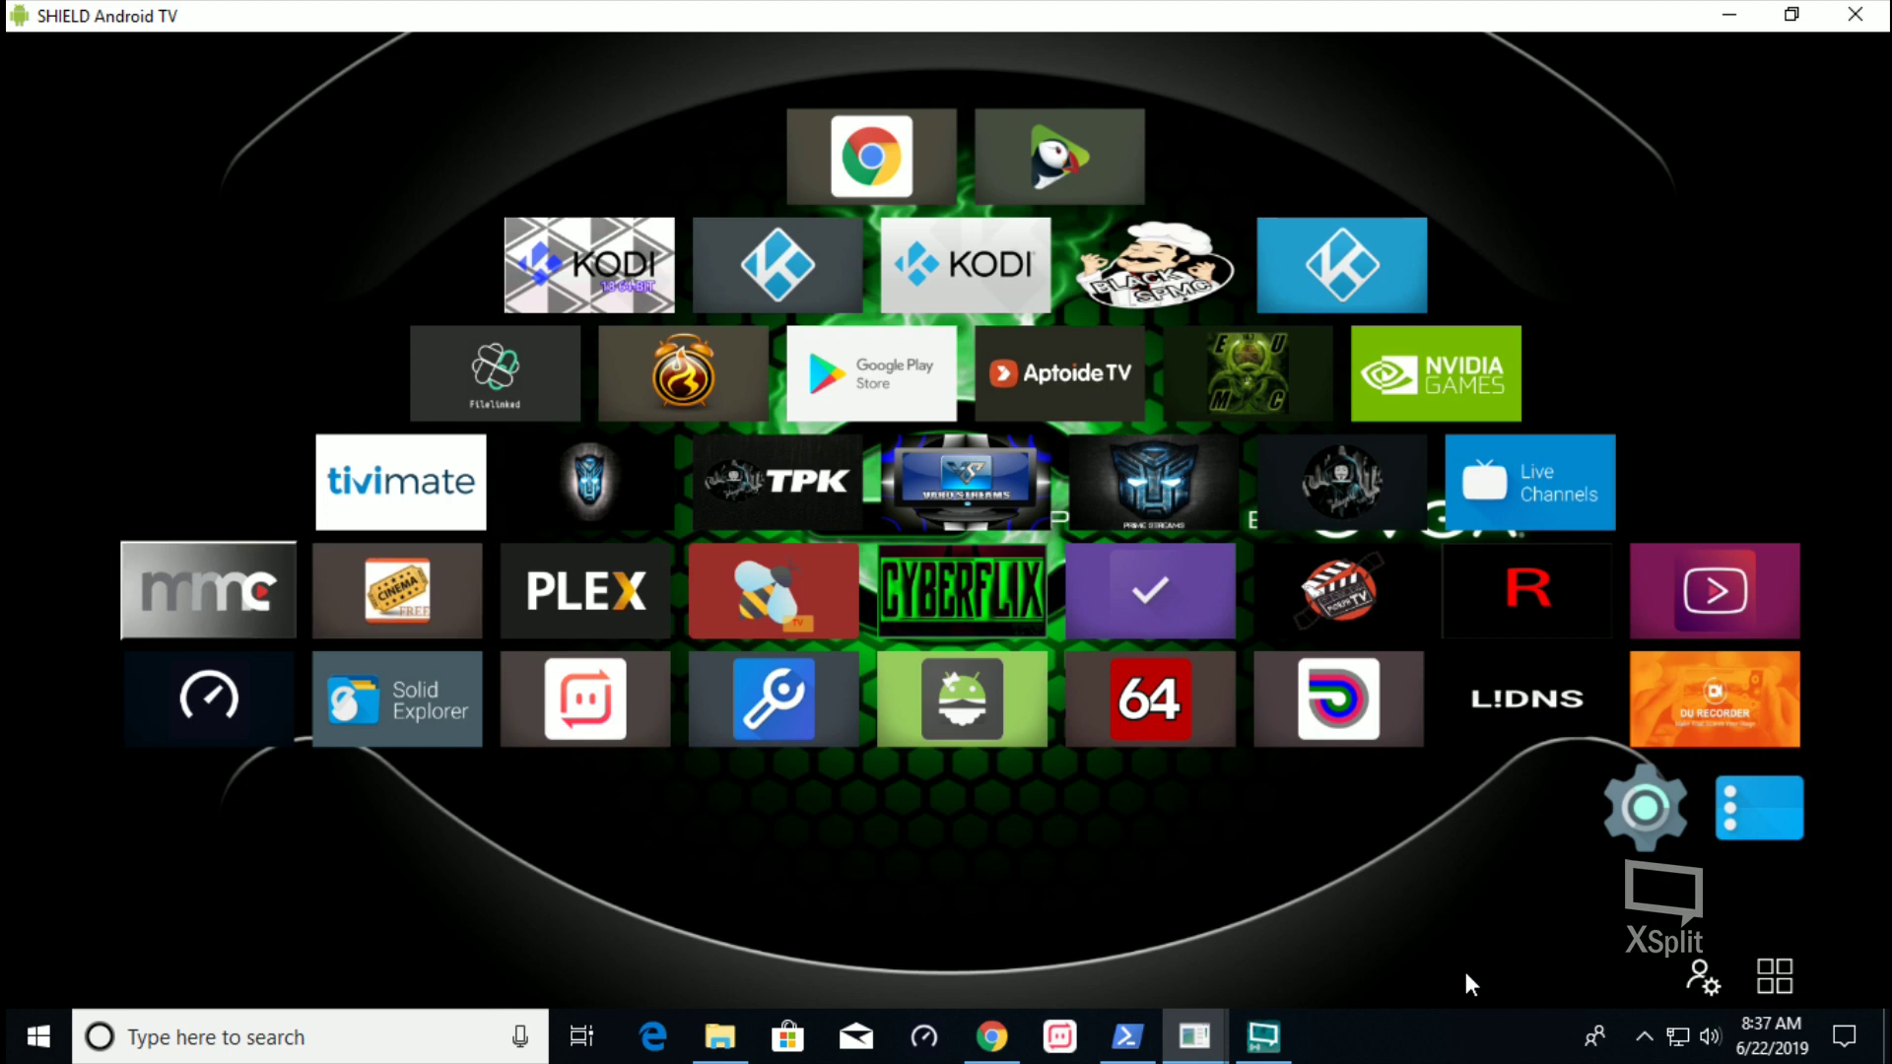
pyautogui.press('Right')
pyautogui.press('Right')
pyautogui.press('Left')
pyautogui.press('Left')
pyautogui.press('Up')
pyautogui.press('Up')
pyautogui.press('Right')
pyautogui.press('Right')
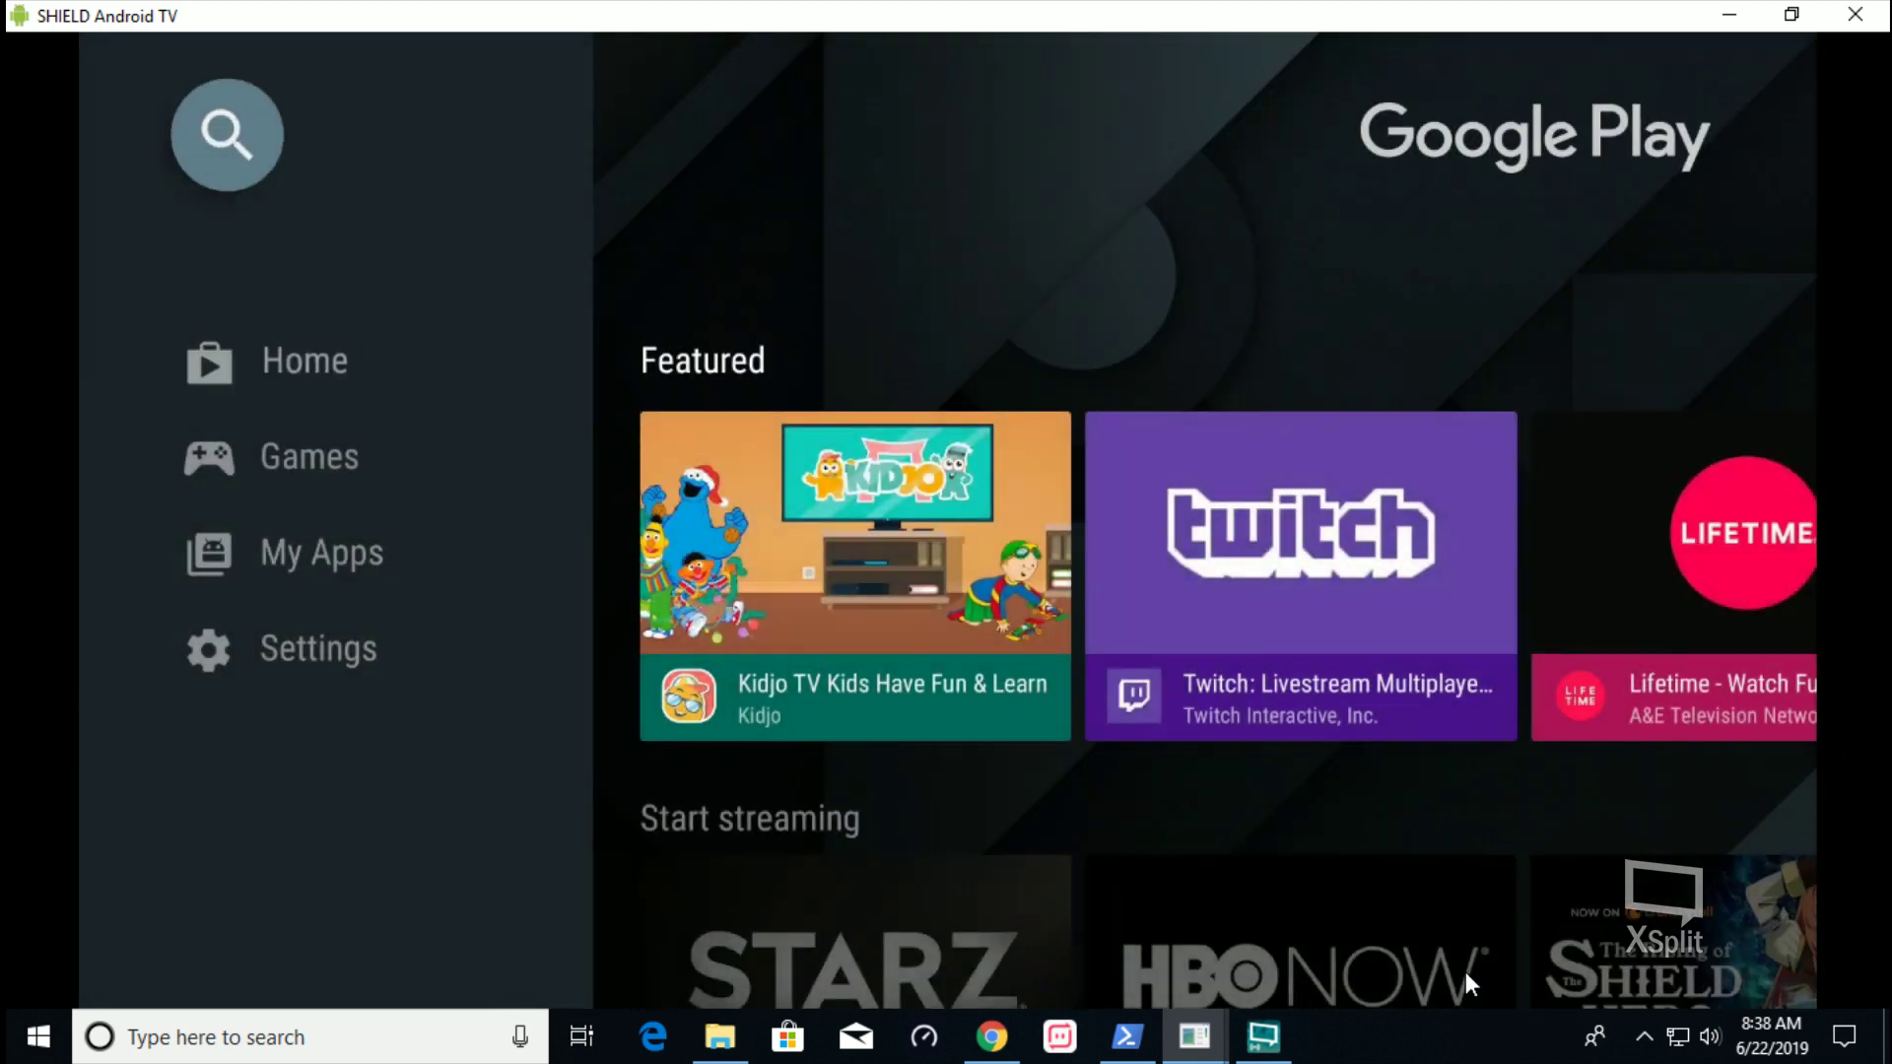
# Search the Play Store for 'mrmc'
pyautogui.press('Return')
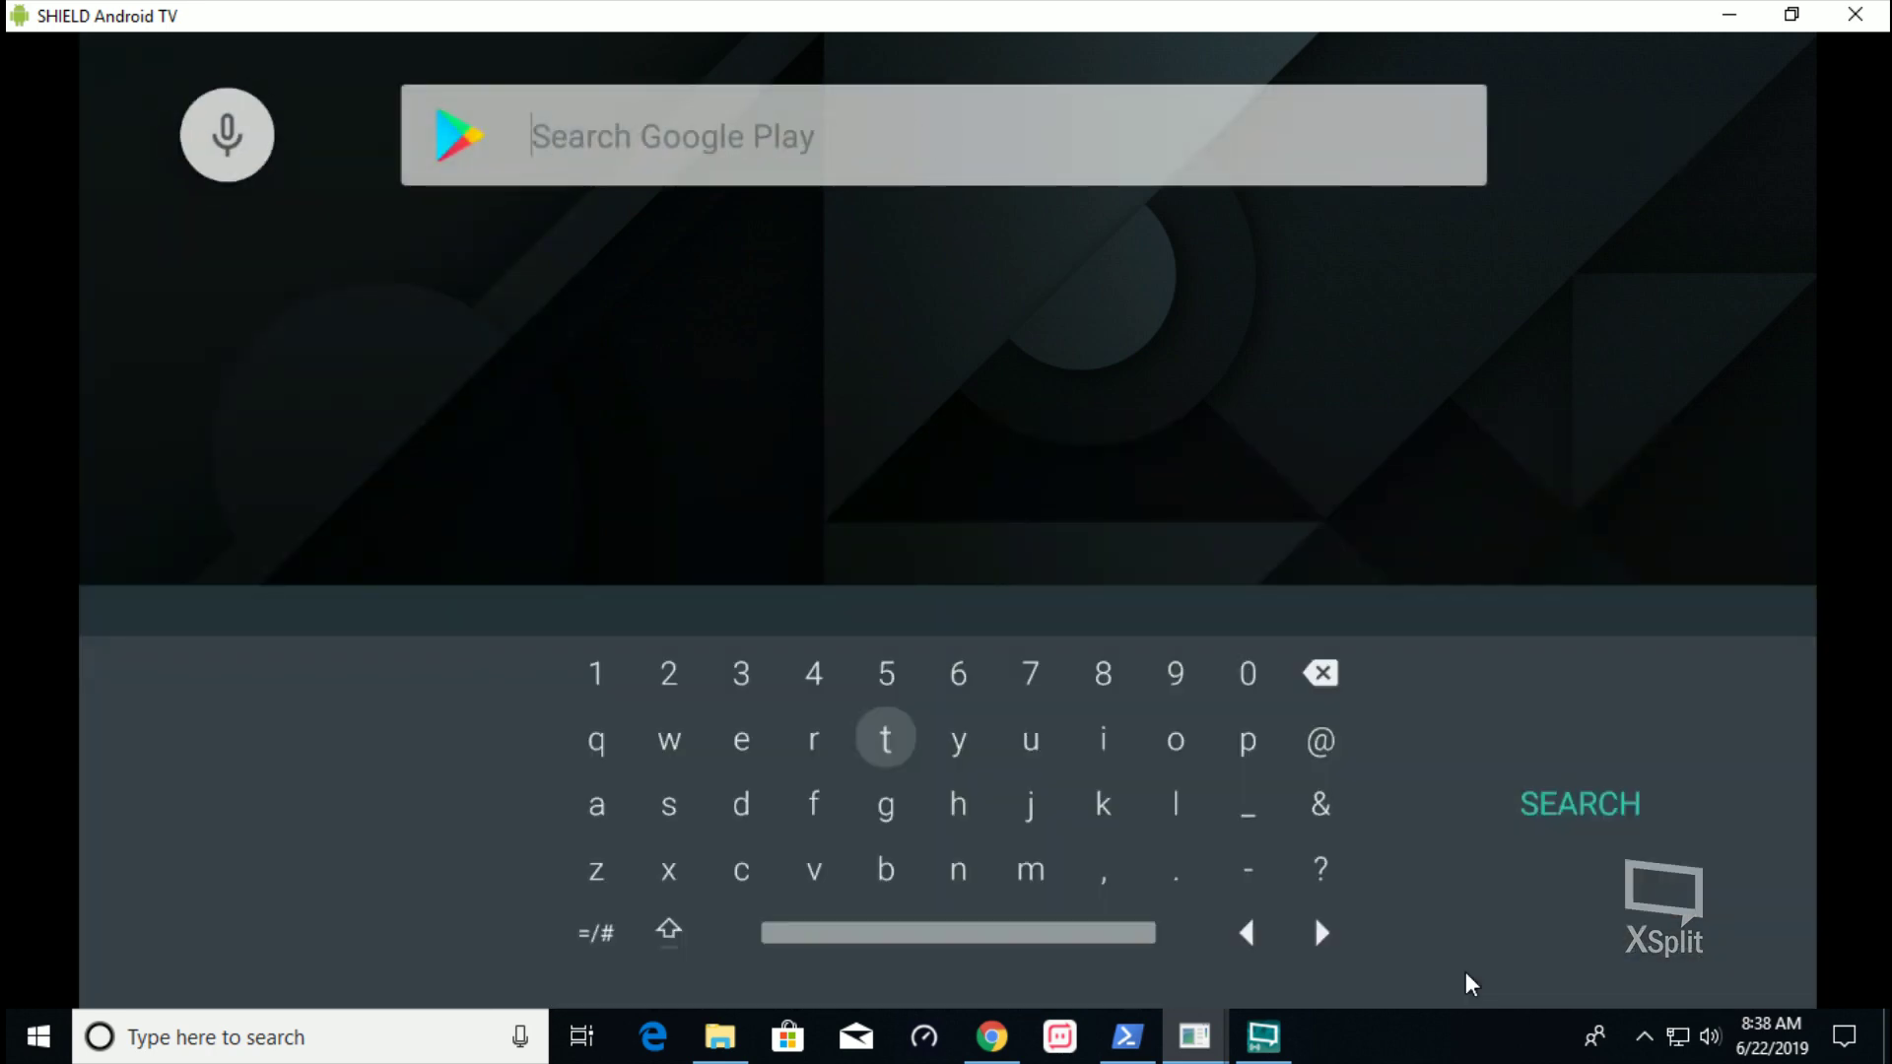
pyautogui.write('mrmc')
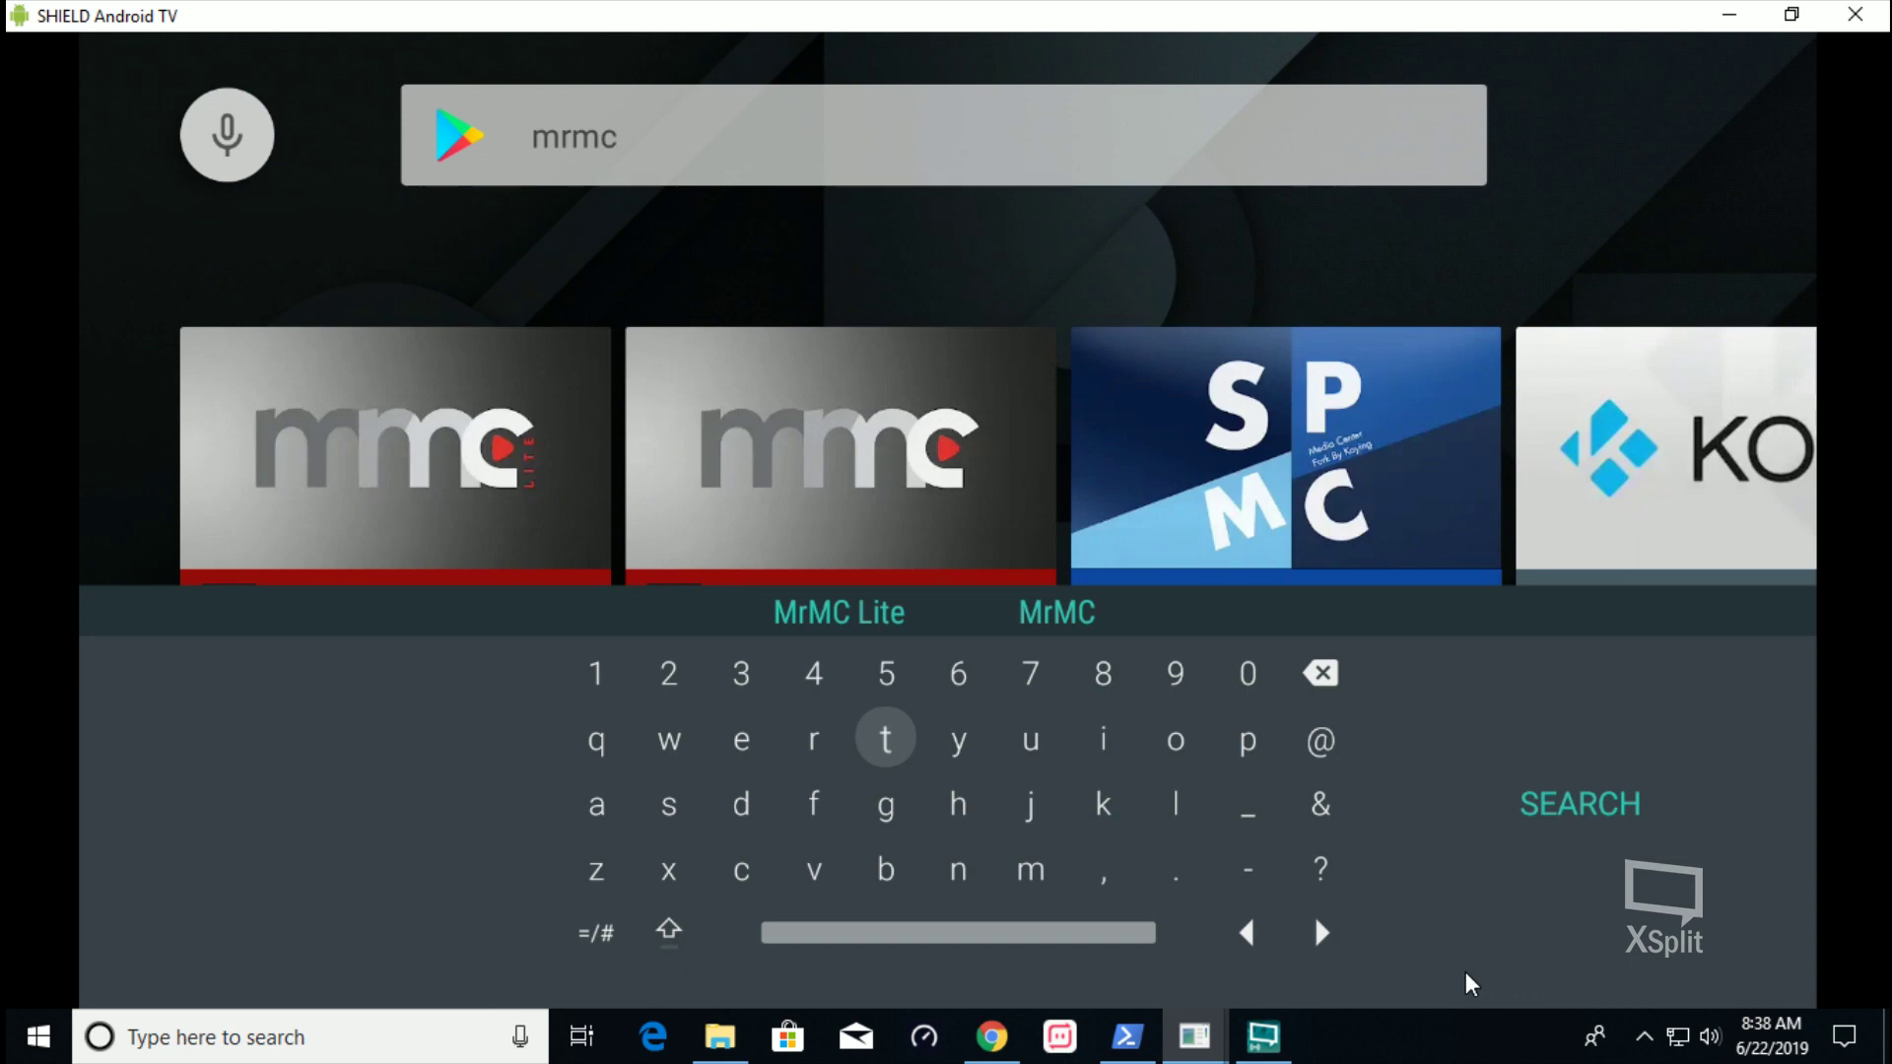
pyautogui.press('Return')
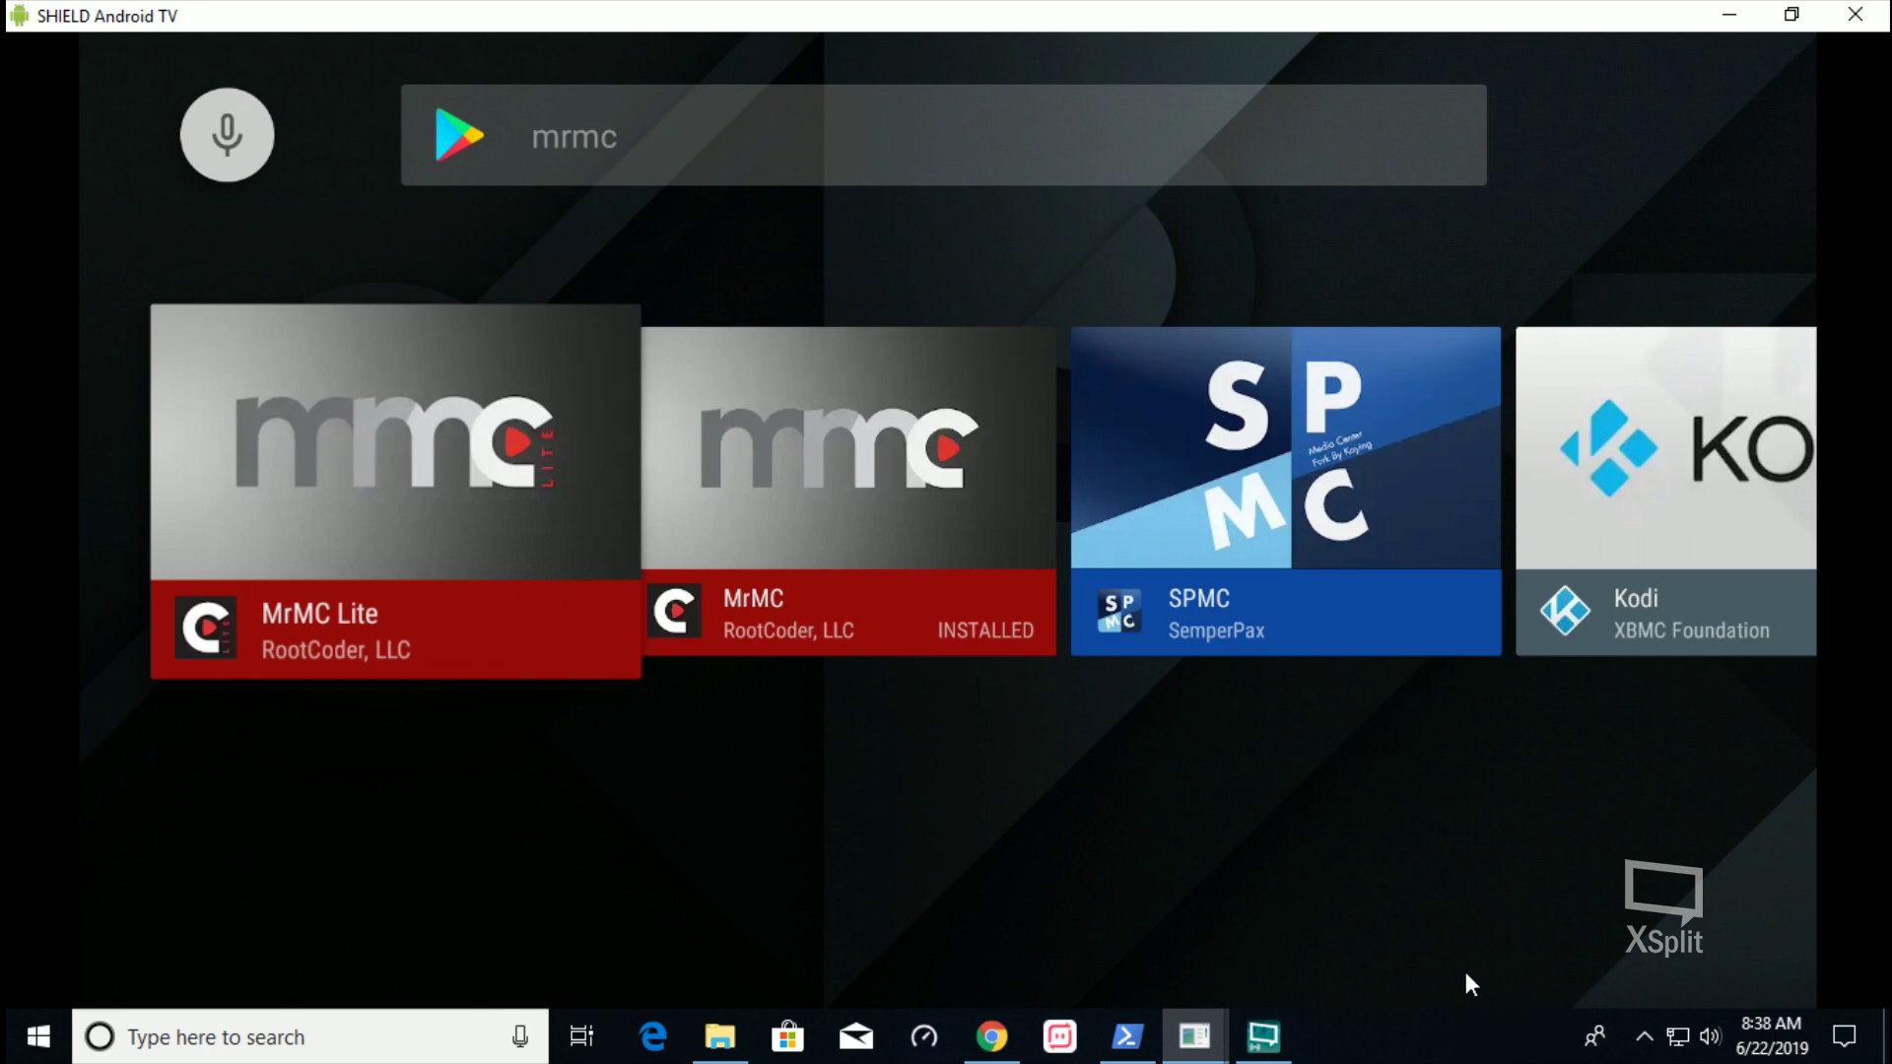
# Open the full MrMC result's store page (not MrMC Lite), which shows it installed
pyautogui.press('Right')
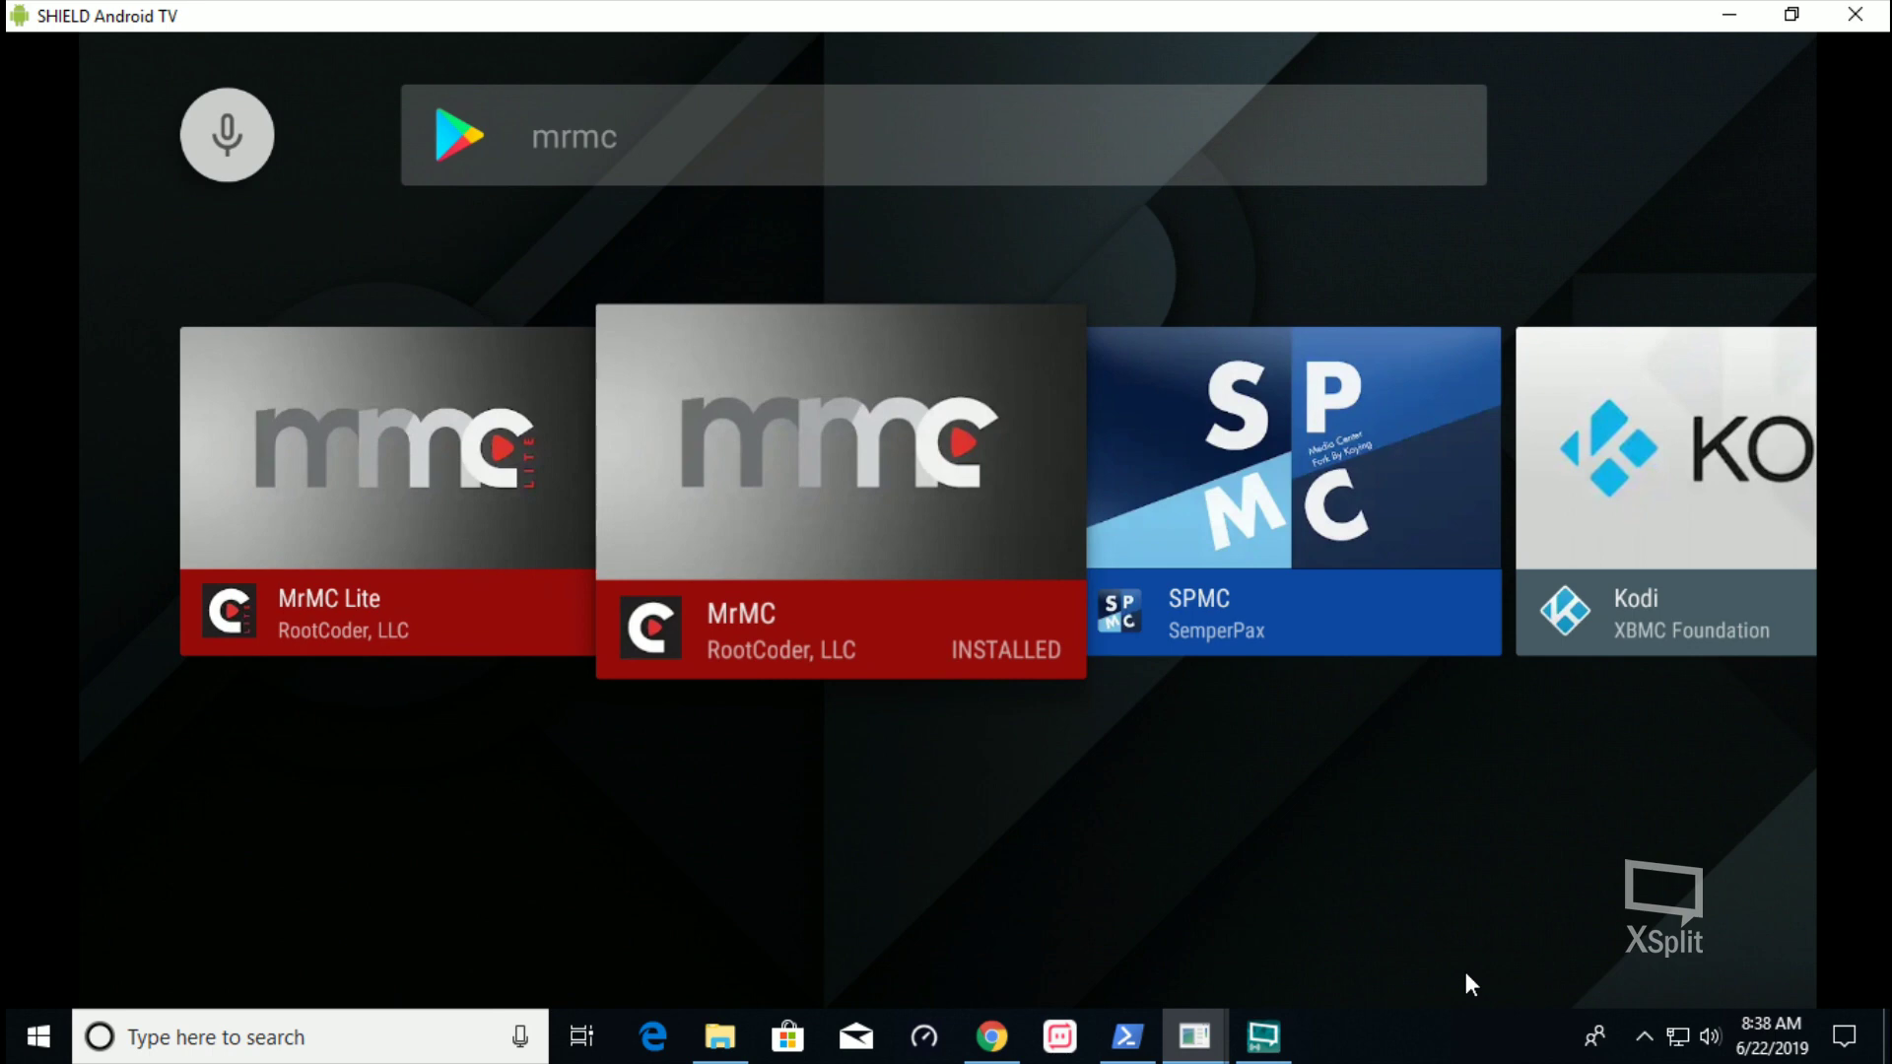
pyautogui.press('Left')
pyautogui.press('Right')
pyautogui.press('Return')
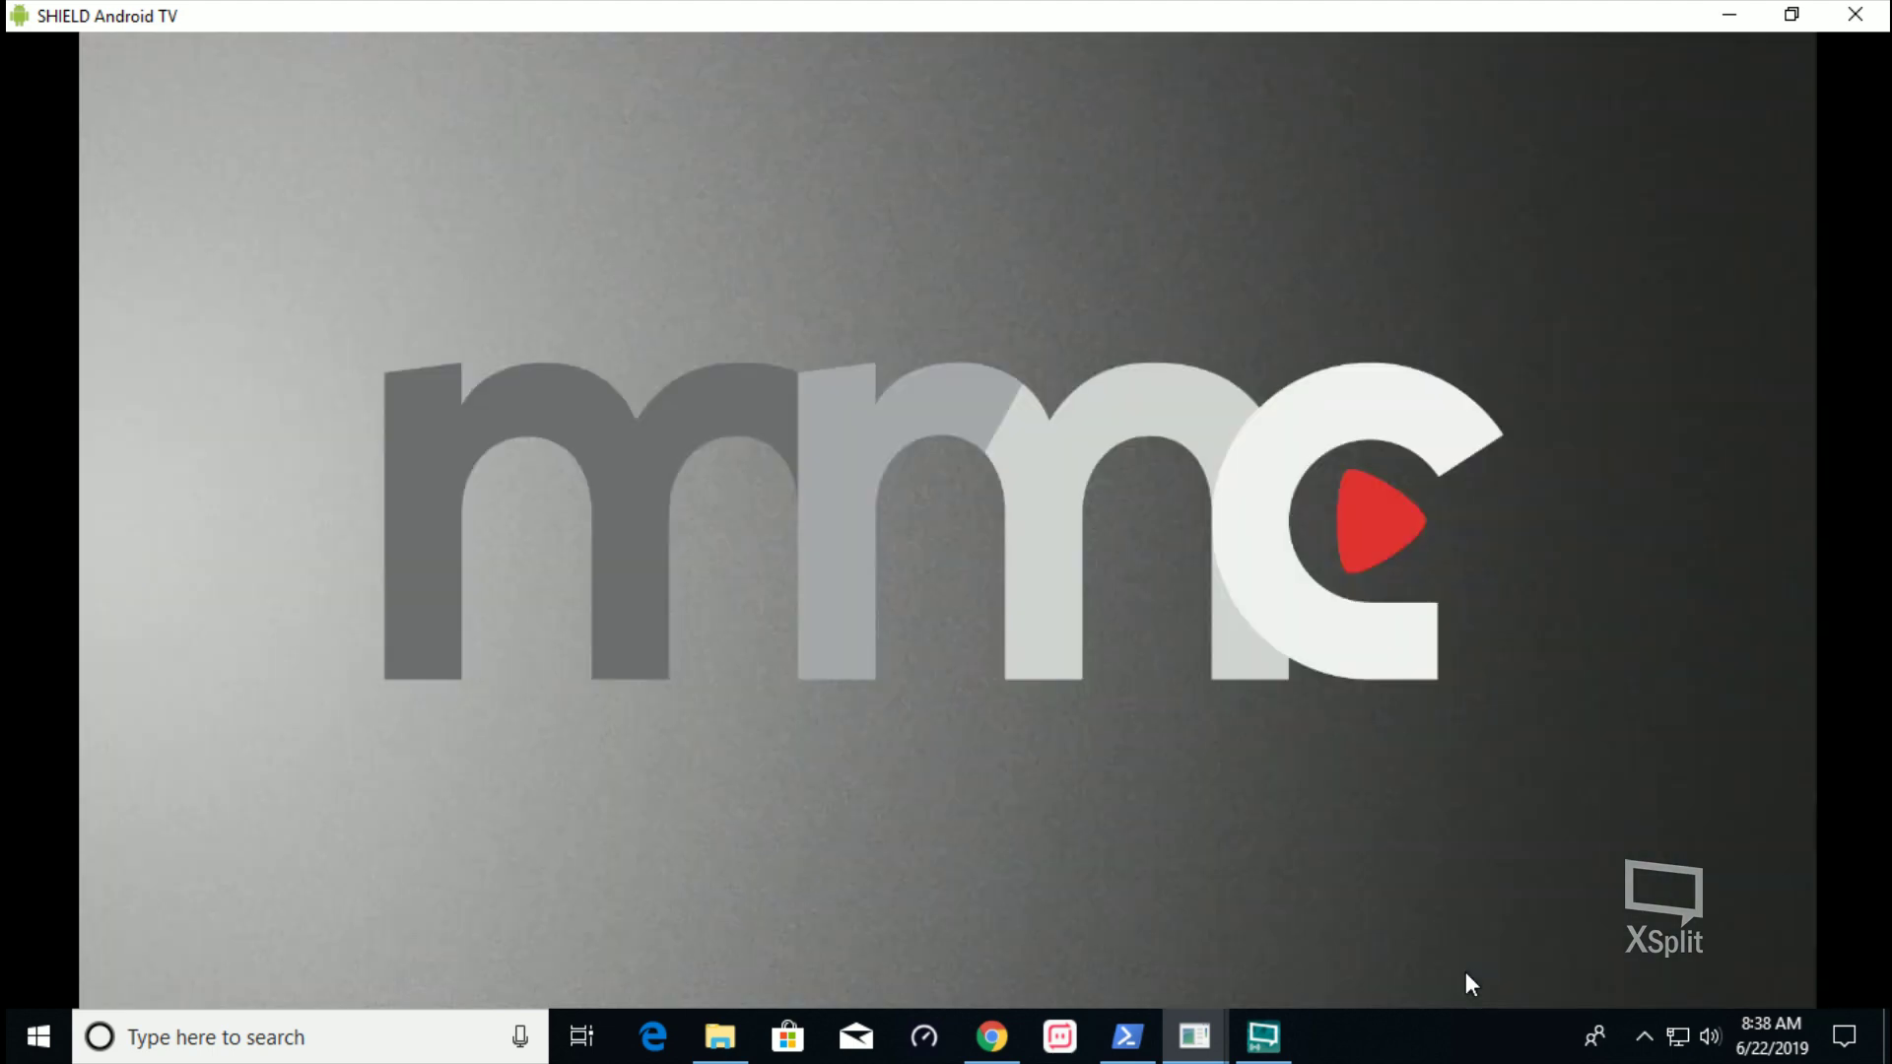
pyautogui.hotkey('ctrl', 's')
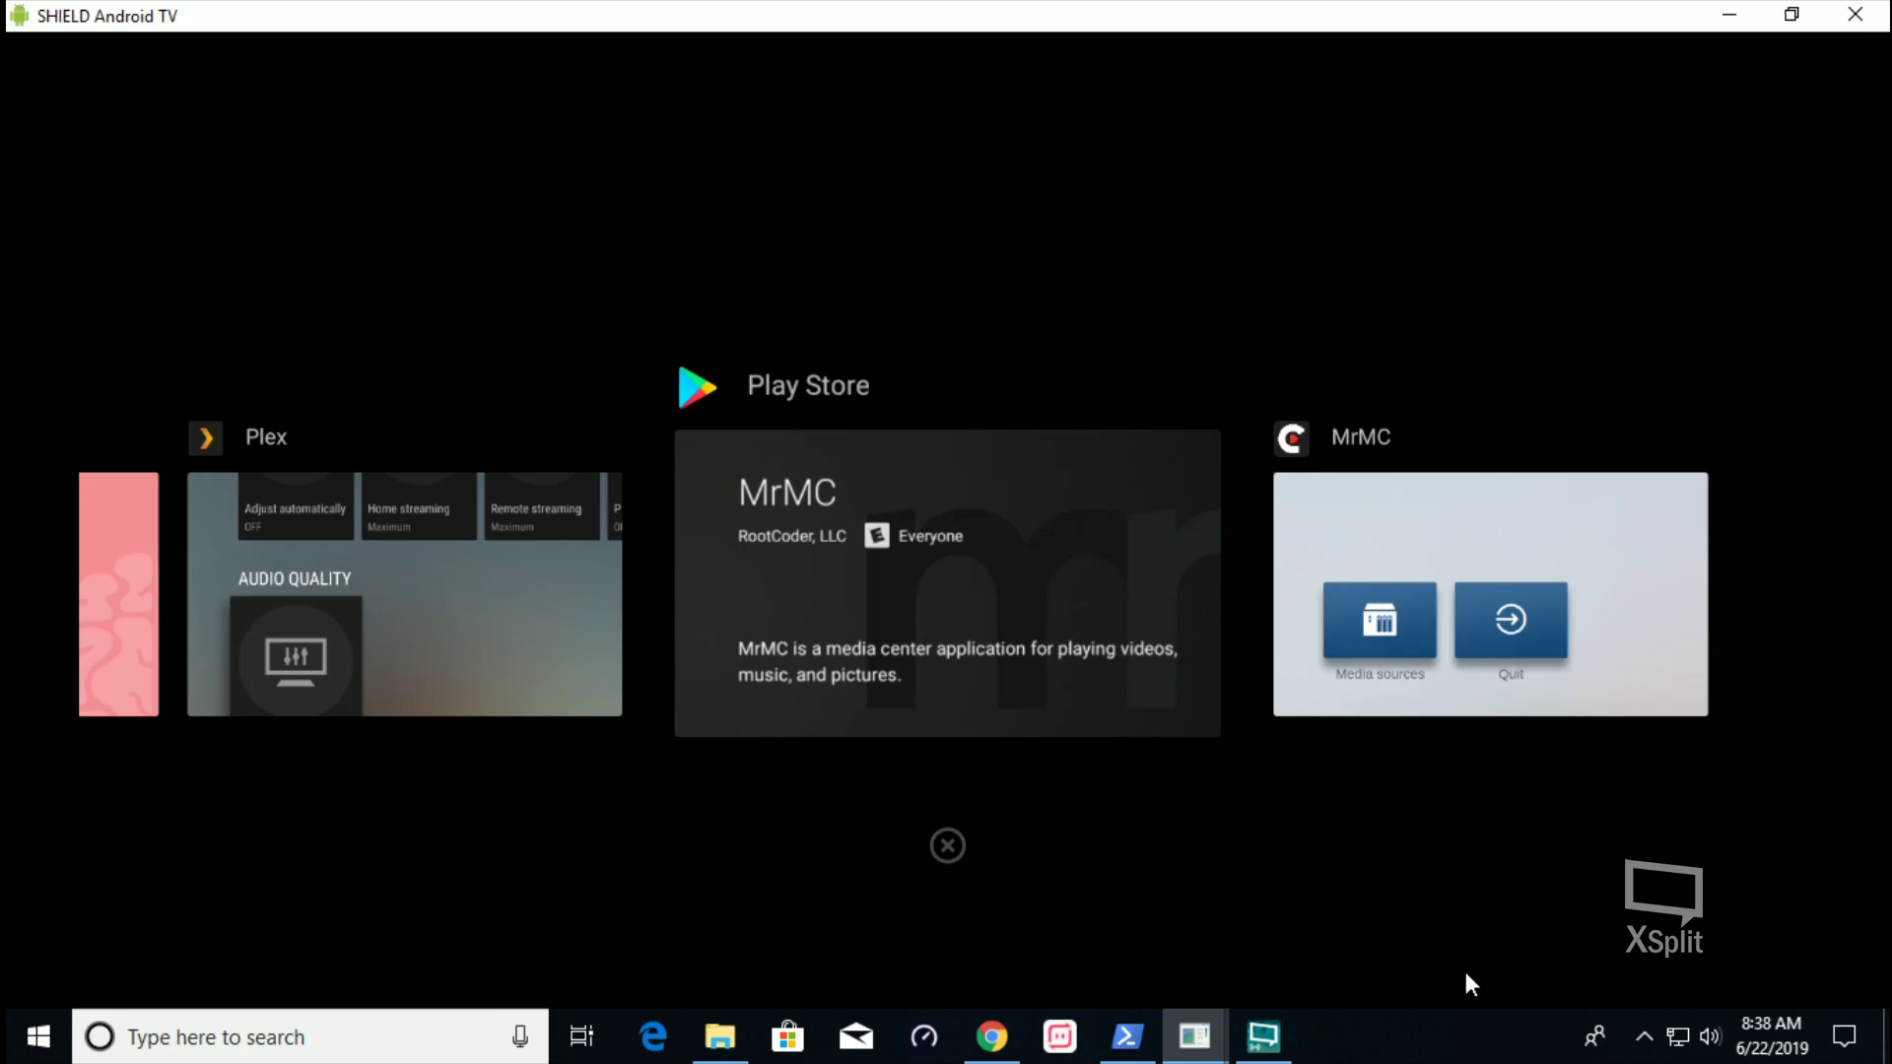
pyautogui.press('Return')
pyautogui.press('Right')
pyautogui.press('Right')
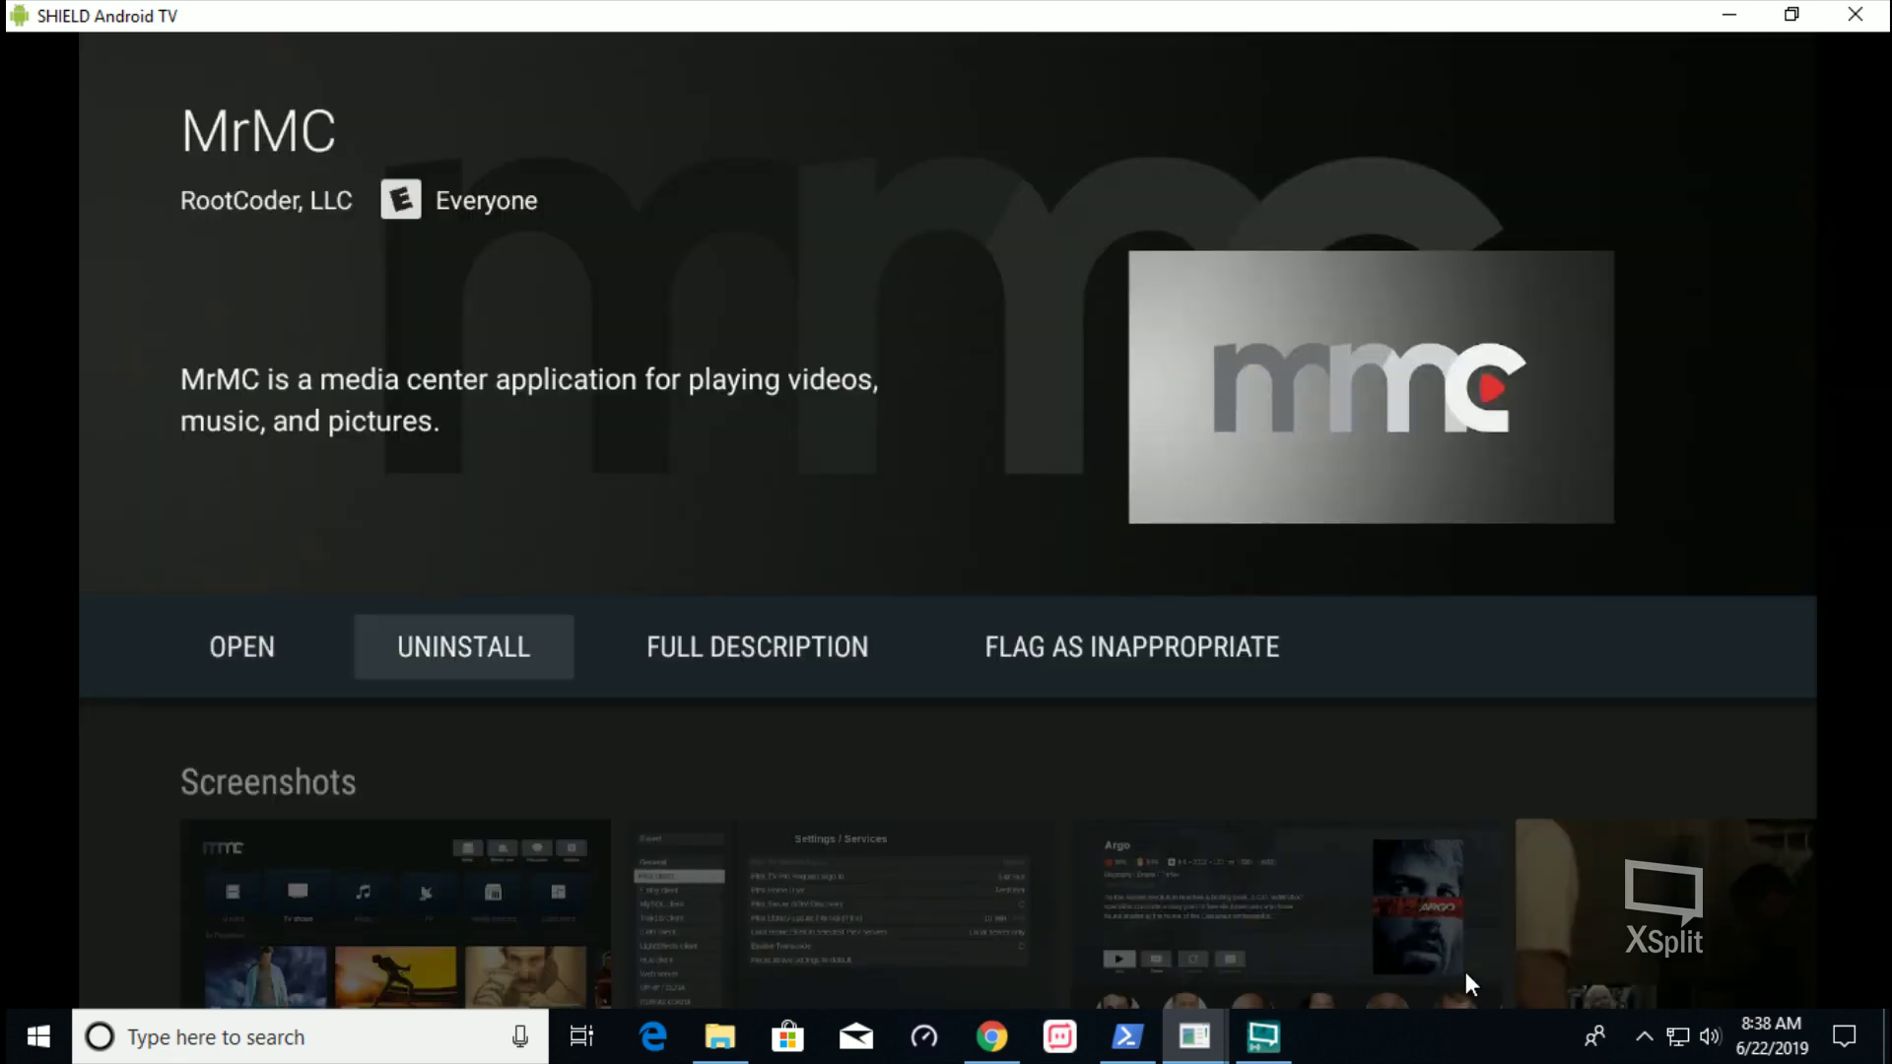
# Scroll through MrMC's FULL DESCRIPTION feature list, then leave for the SHIELD home screen
pyautogui.press('Return')
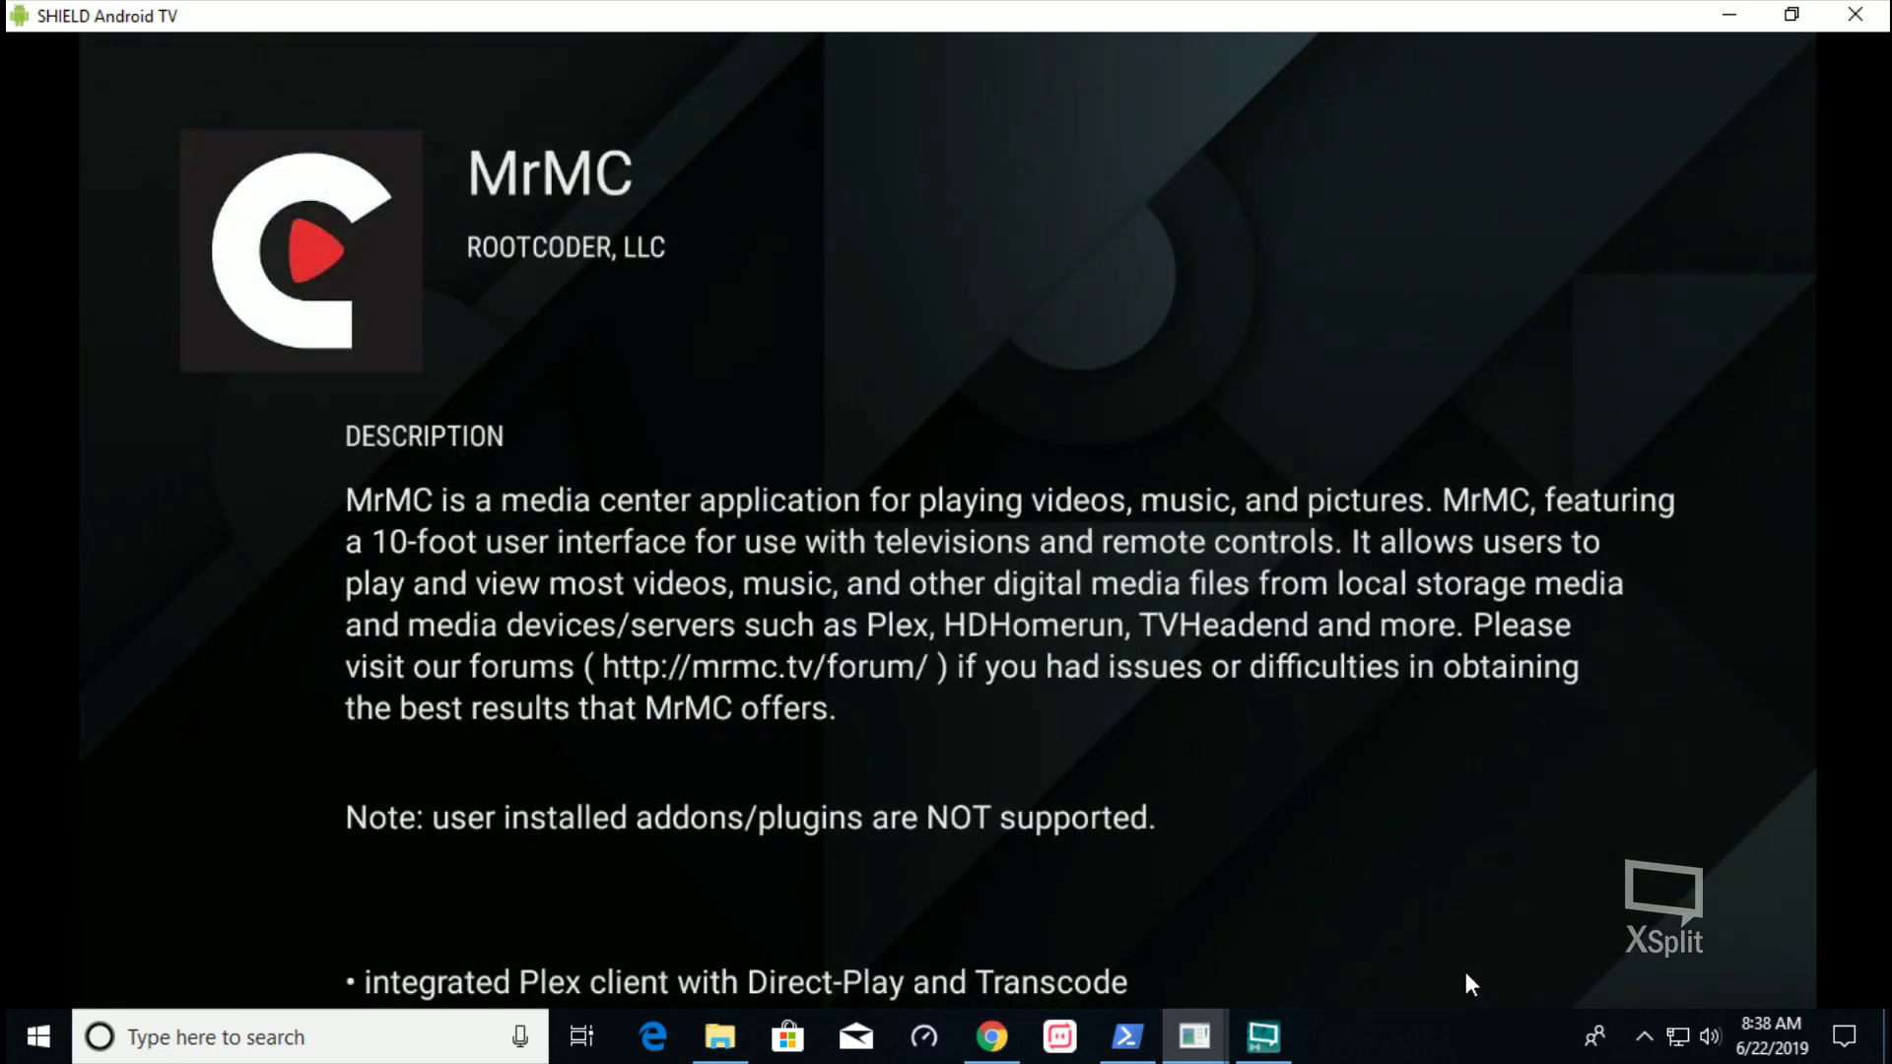
pyautogui.press('Down')
pyautogui.press('Down')
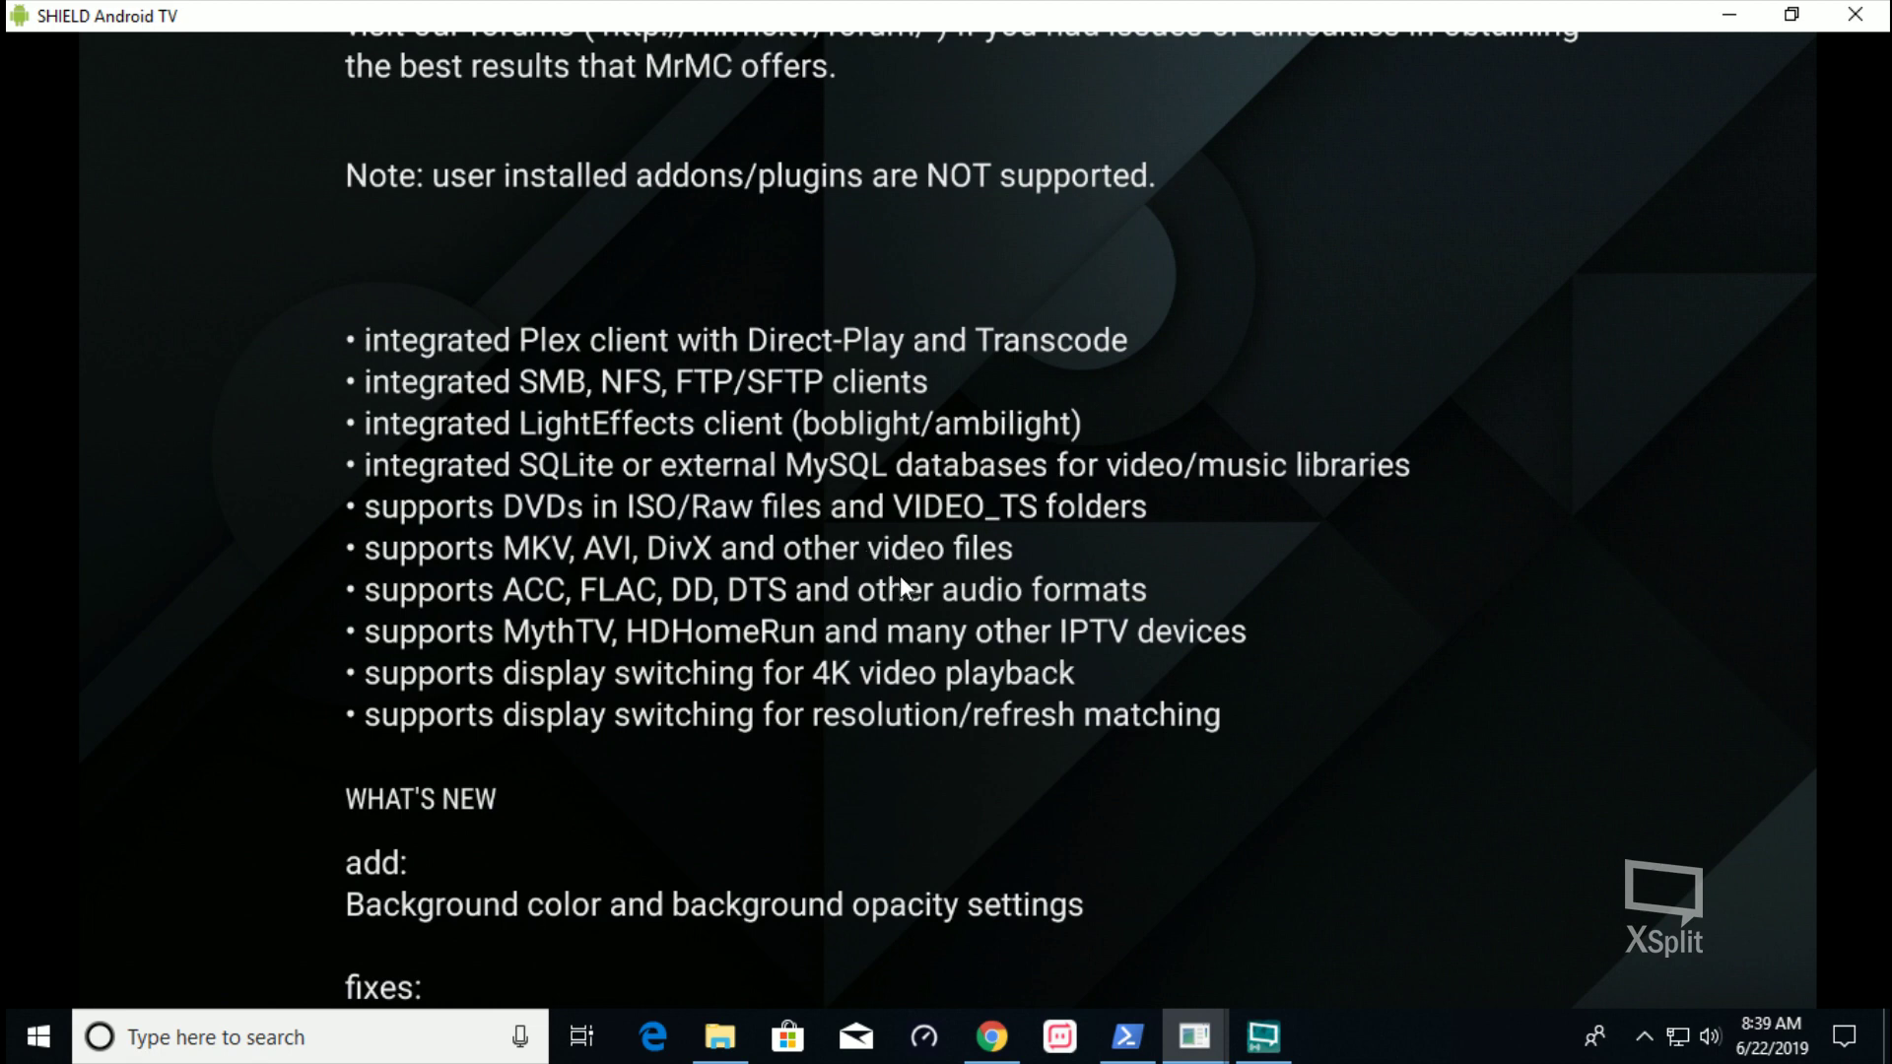
pyautogui.press('Escape')
pyautogui.press('Down')
pyautogui.press('Down')
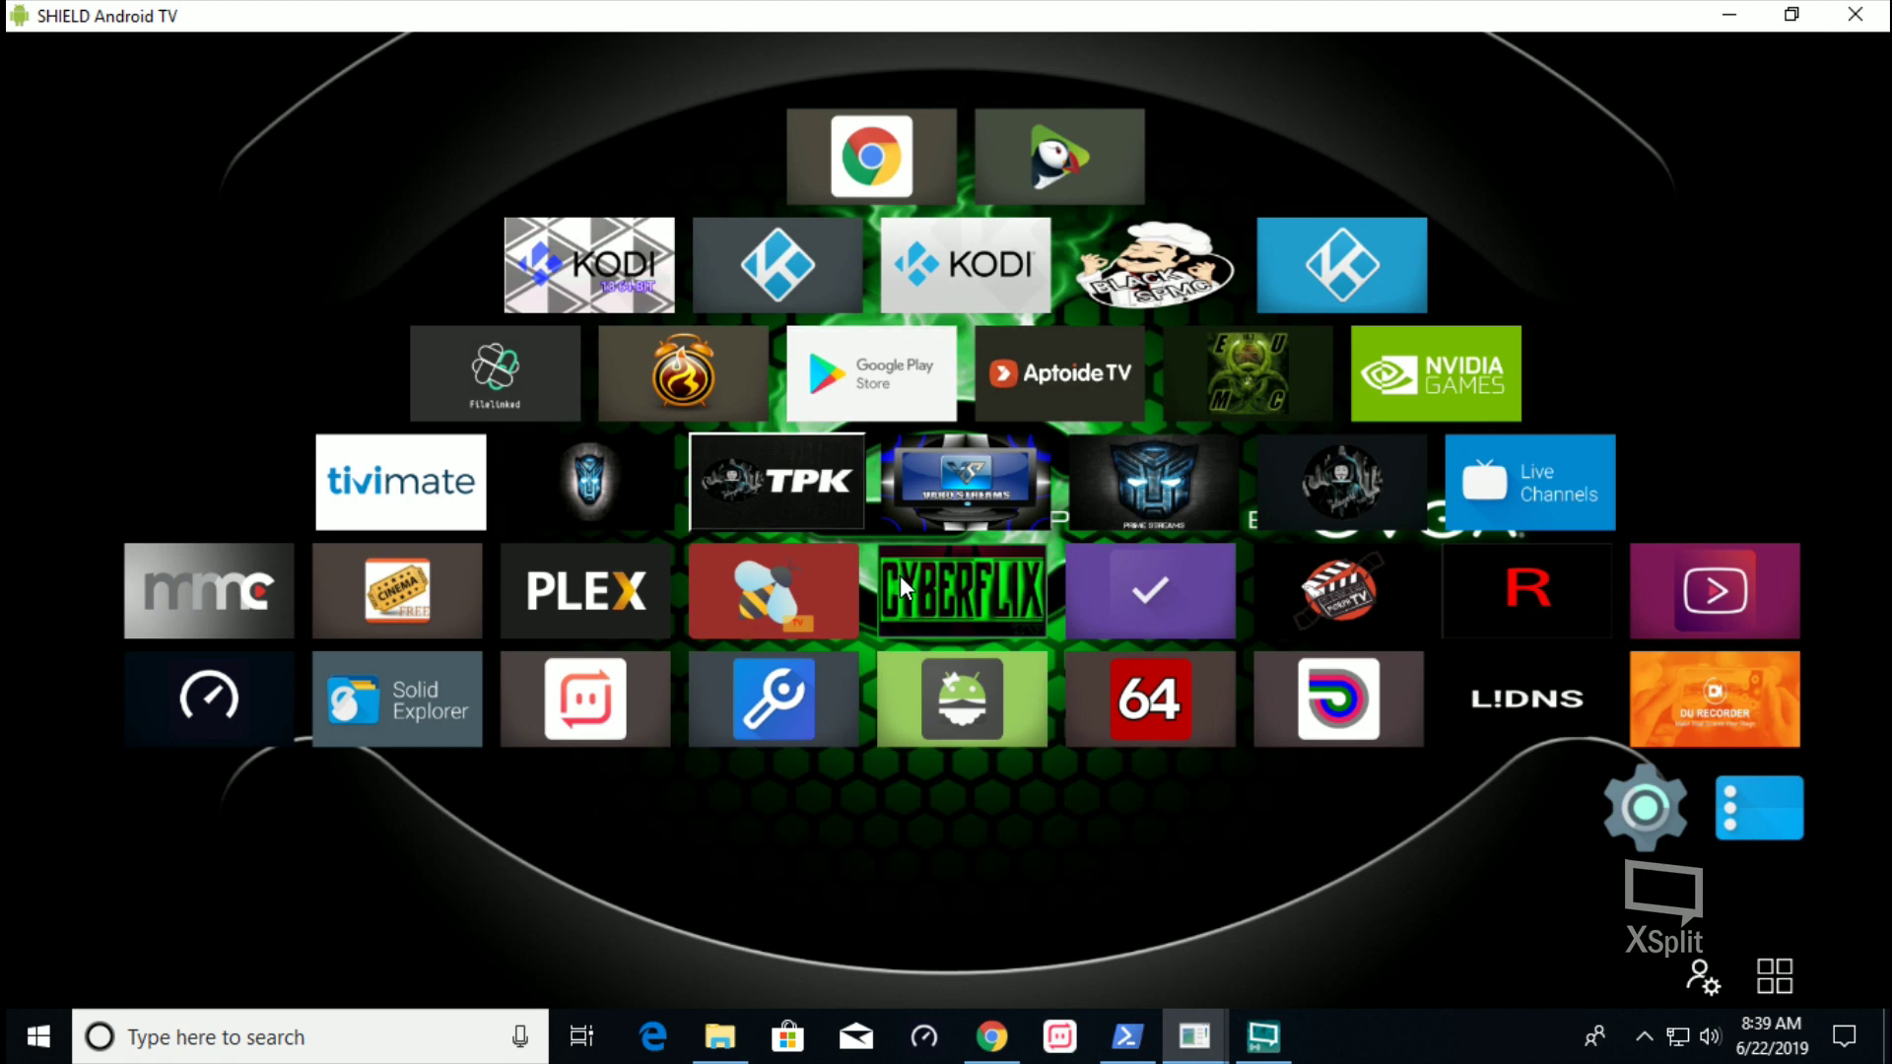
pyautogui.press('Left')
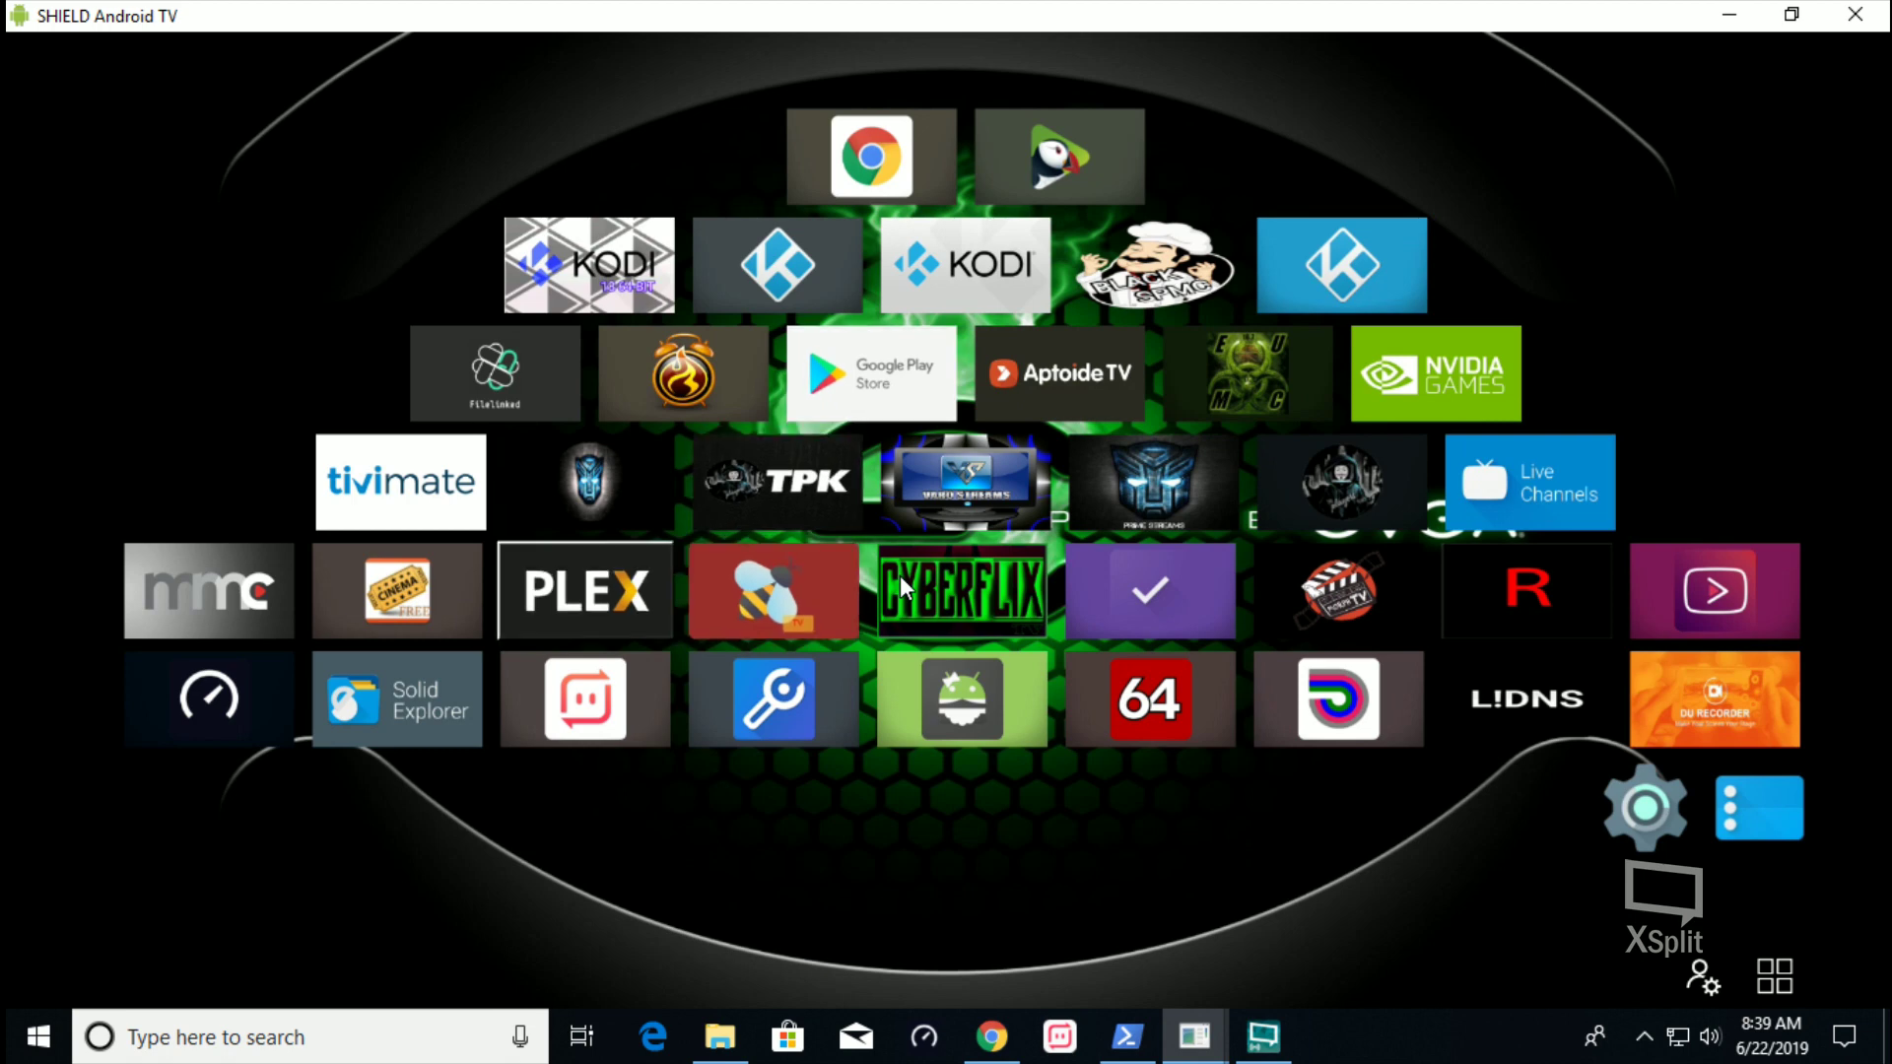
# Launch MrMC and sign out of the Plex server from Media sources
pyautogui.click(239, 596)
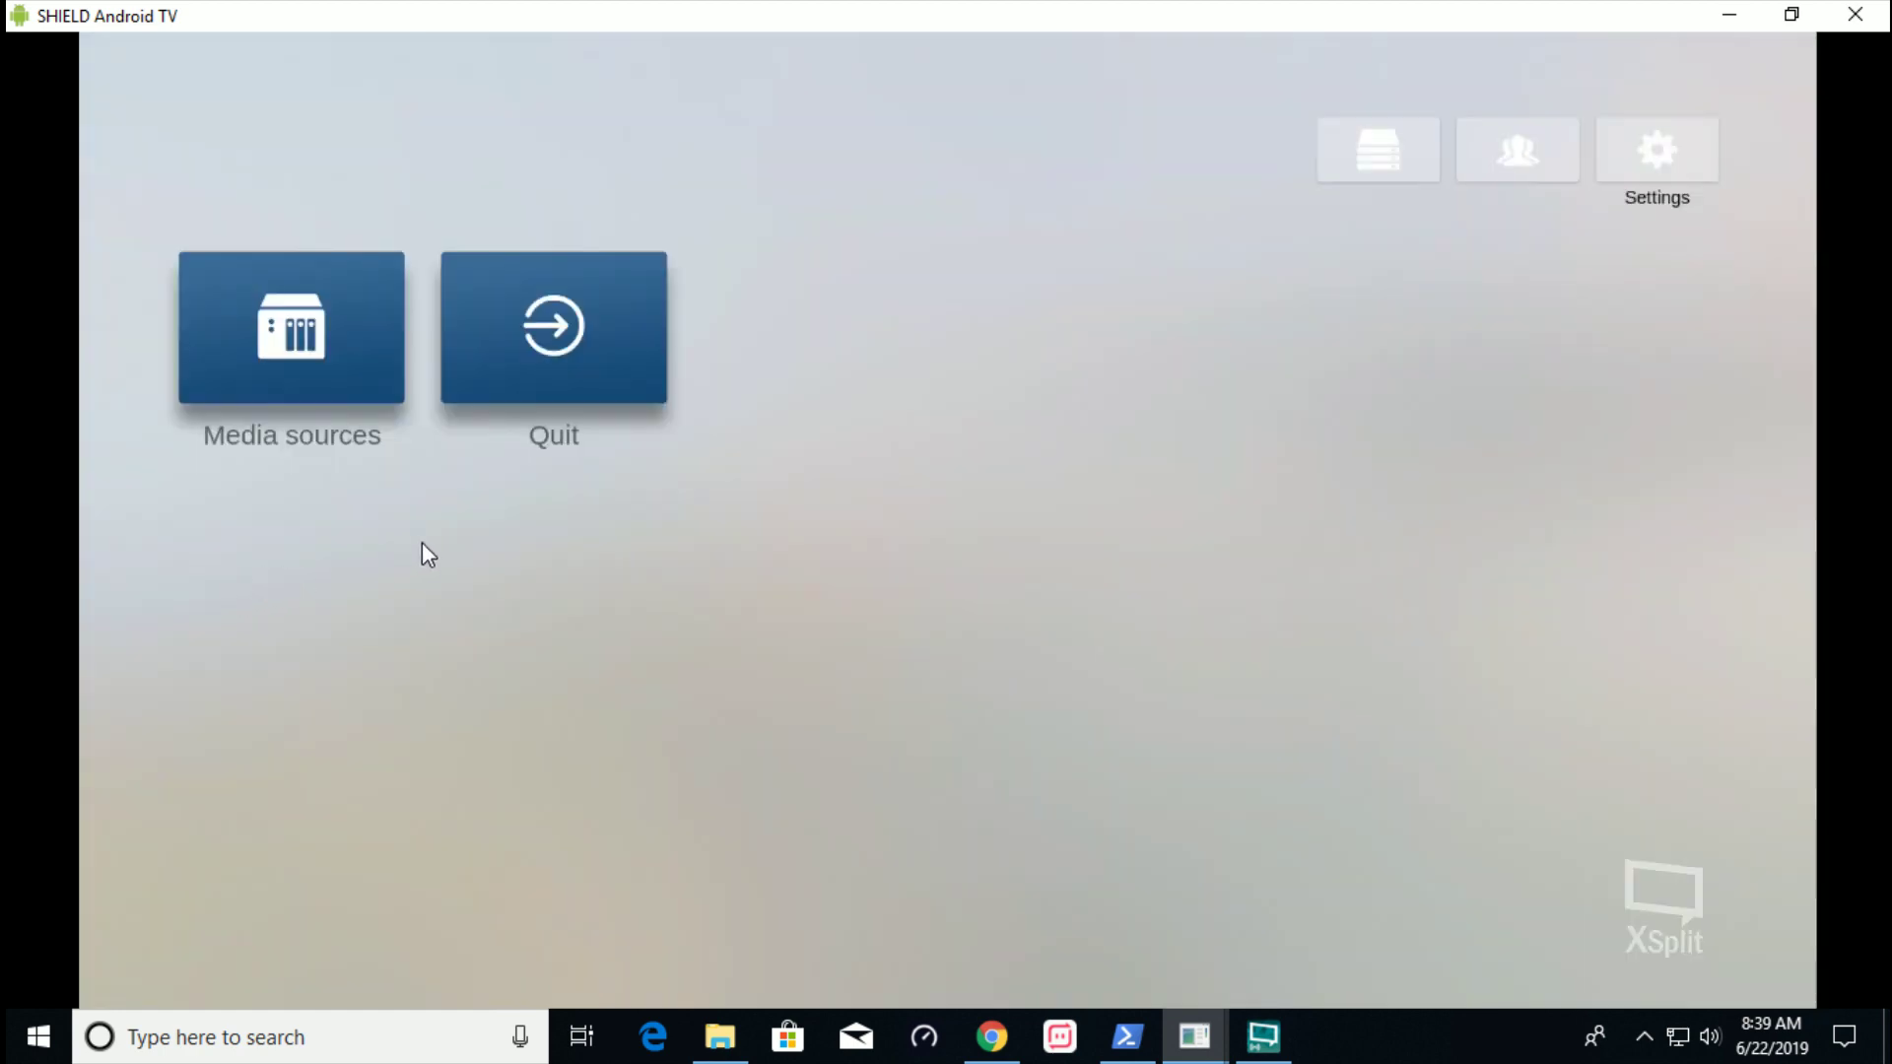
pyautogui.click(1633, 172)
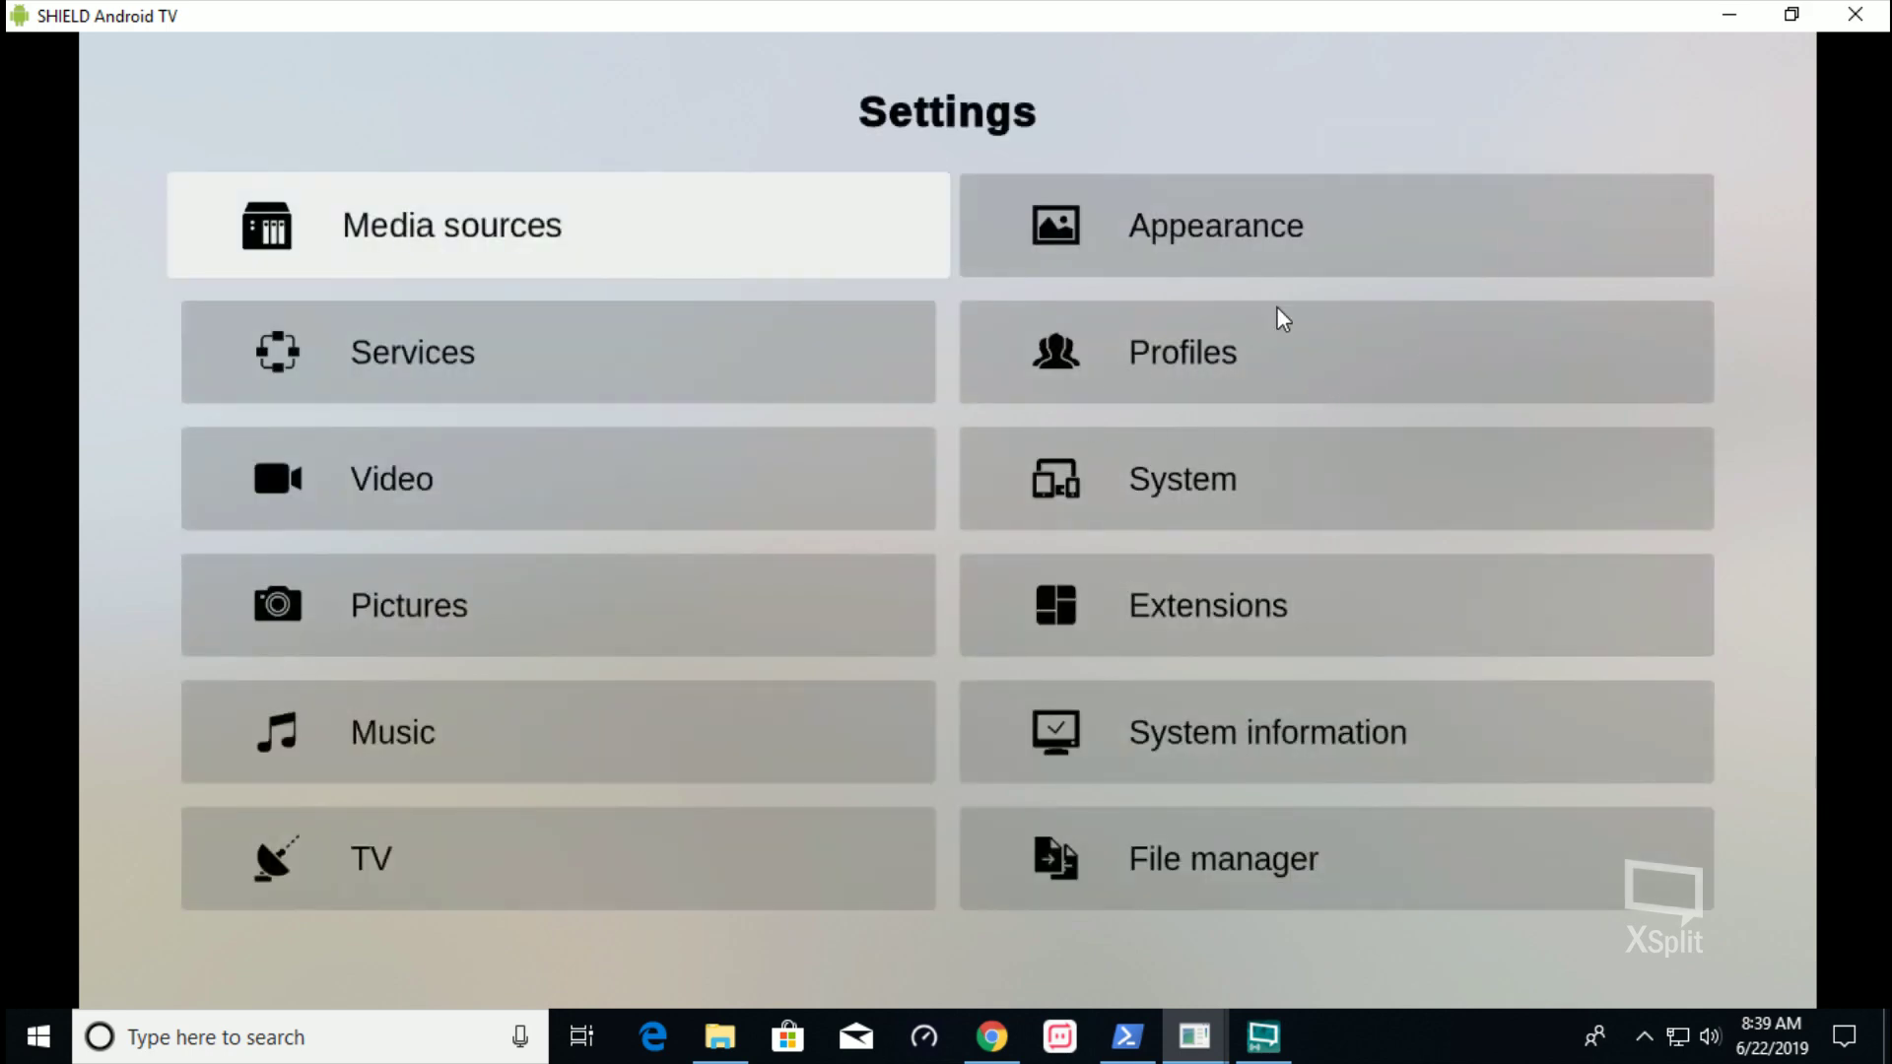
pyautogui.press('Escape')
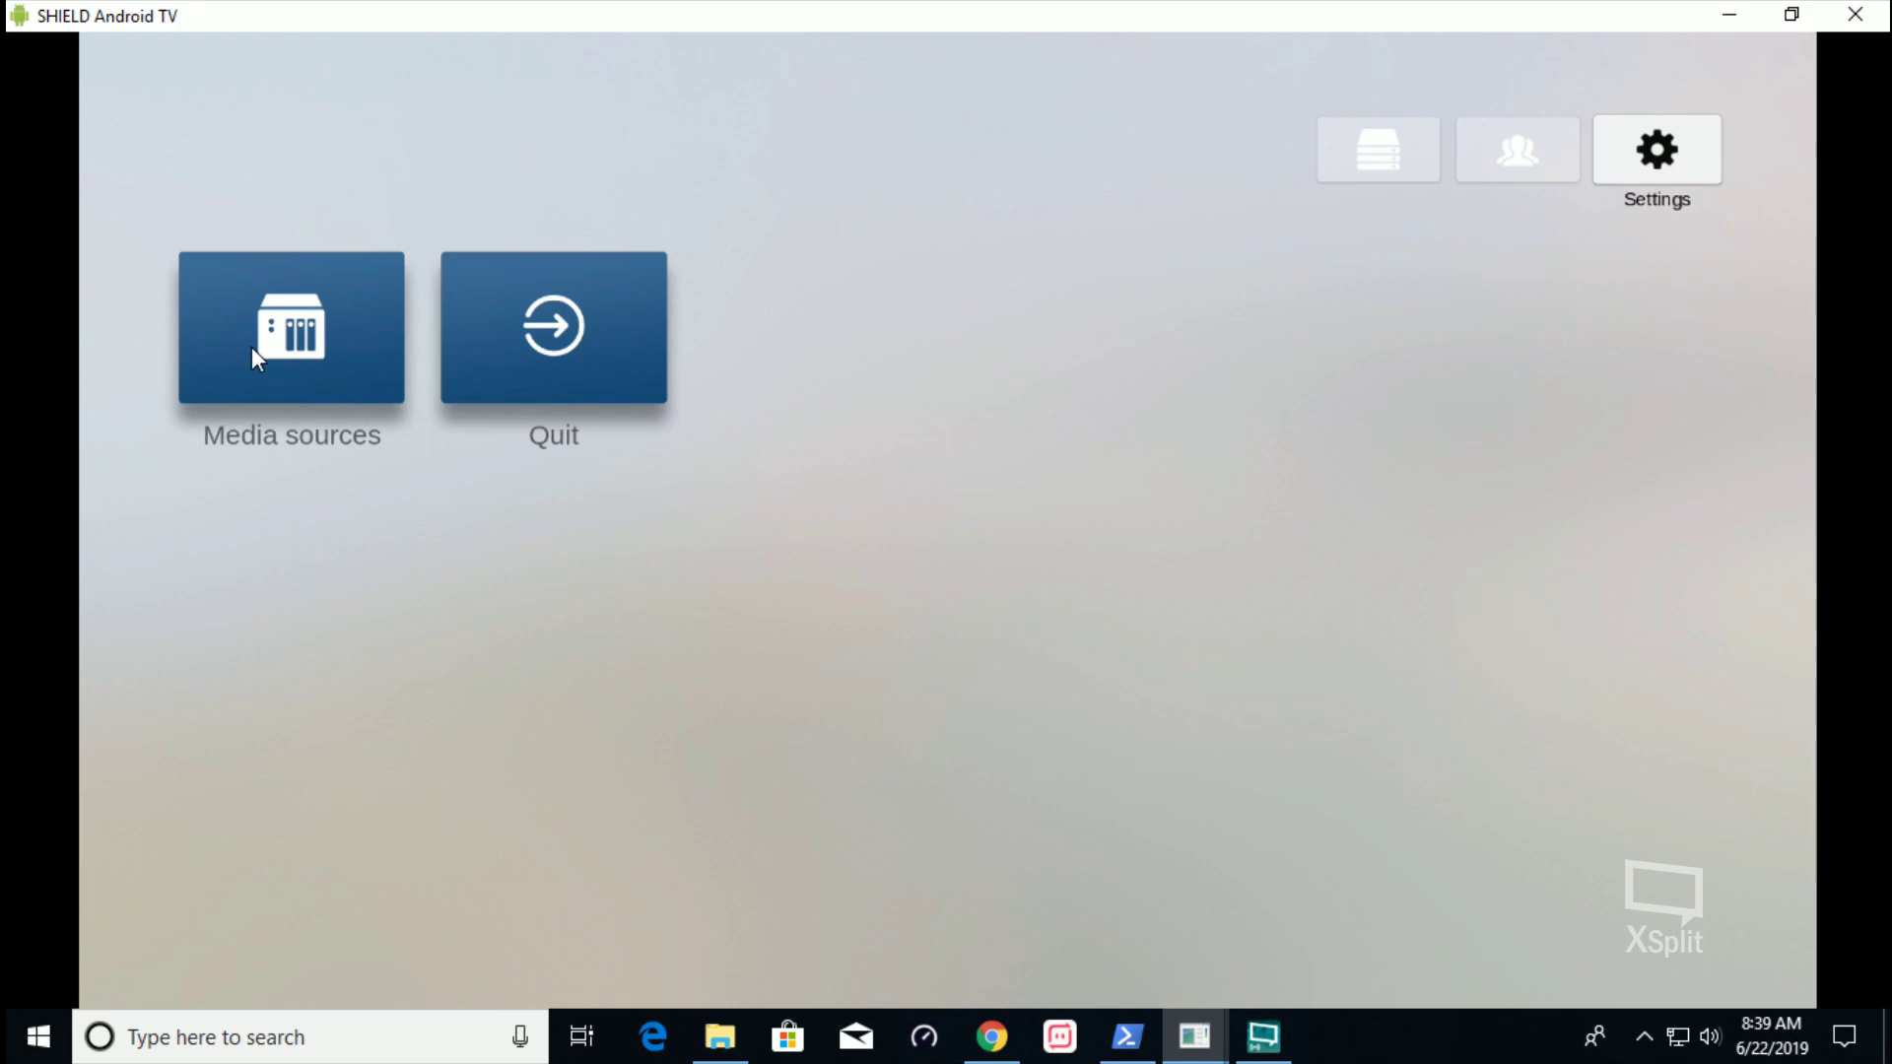
pyautogui.click(252, 346)
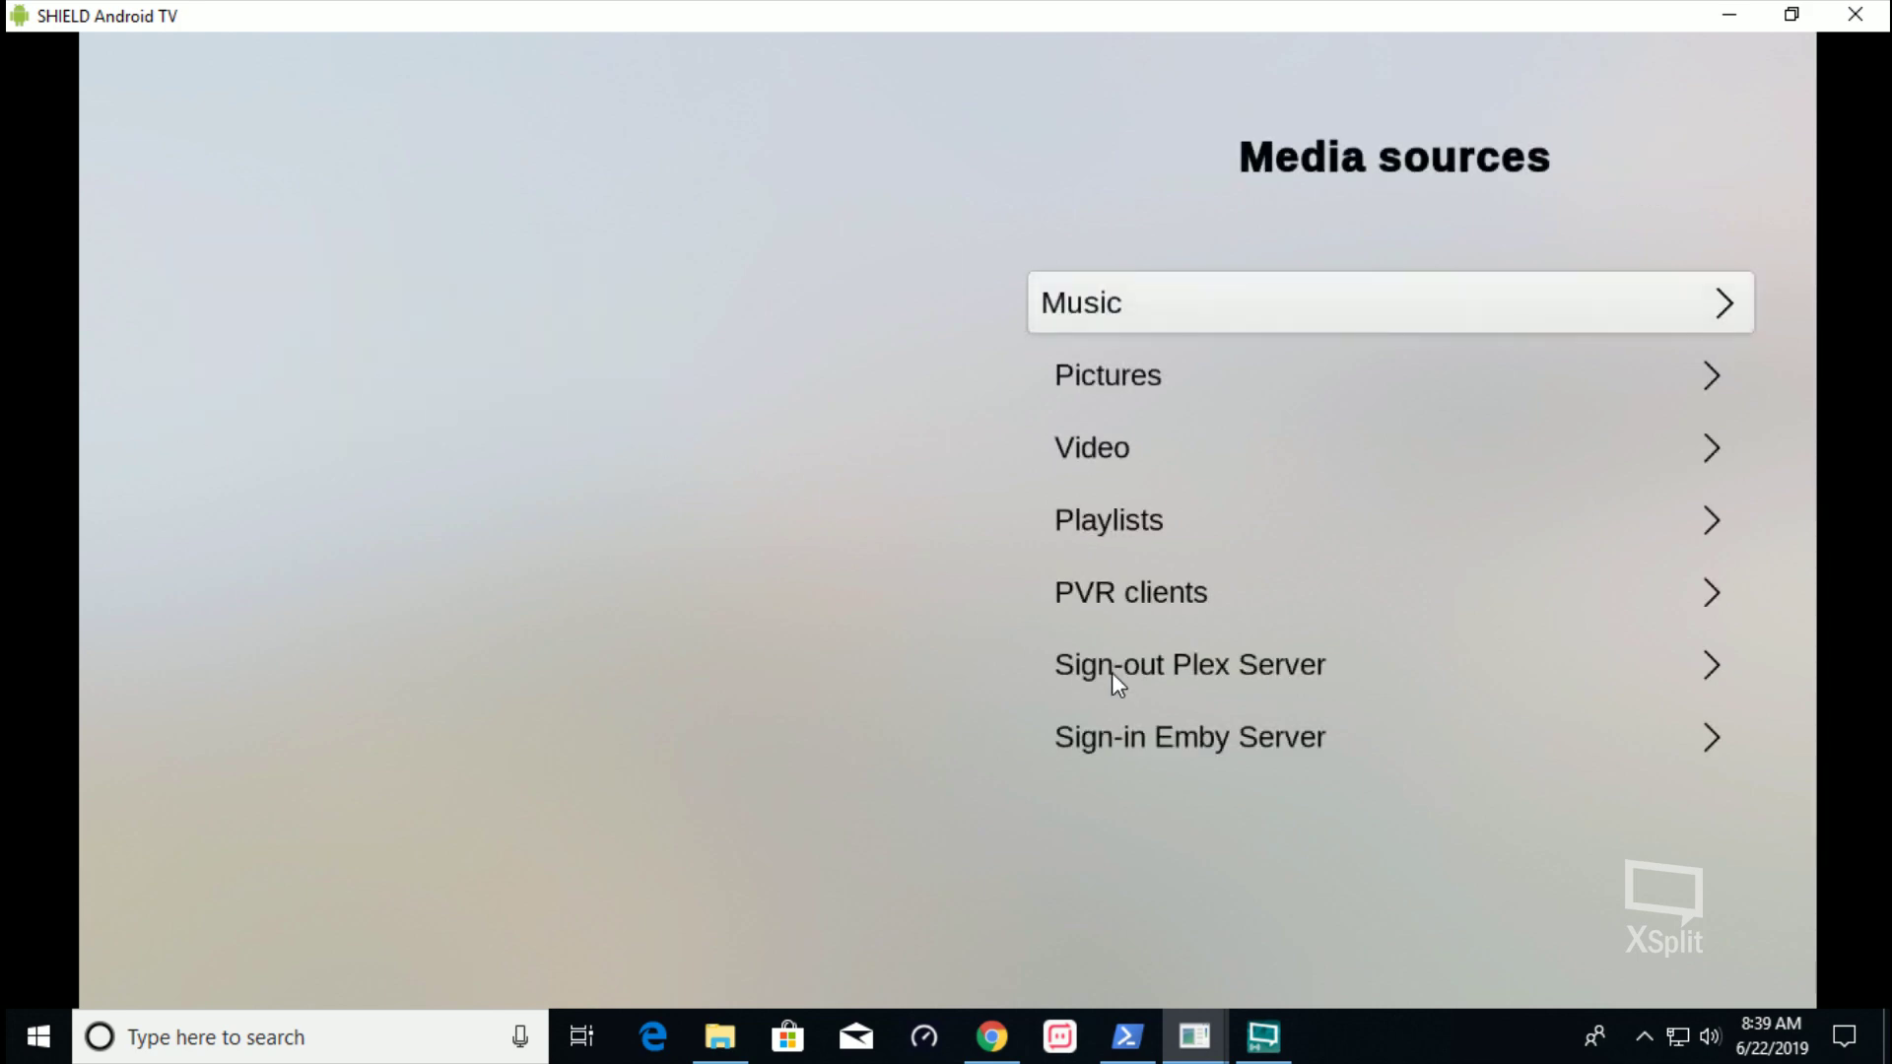
pyautogui.click(1112, 672)
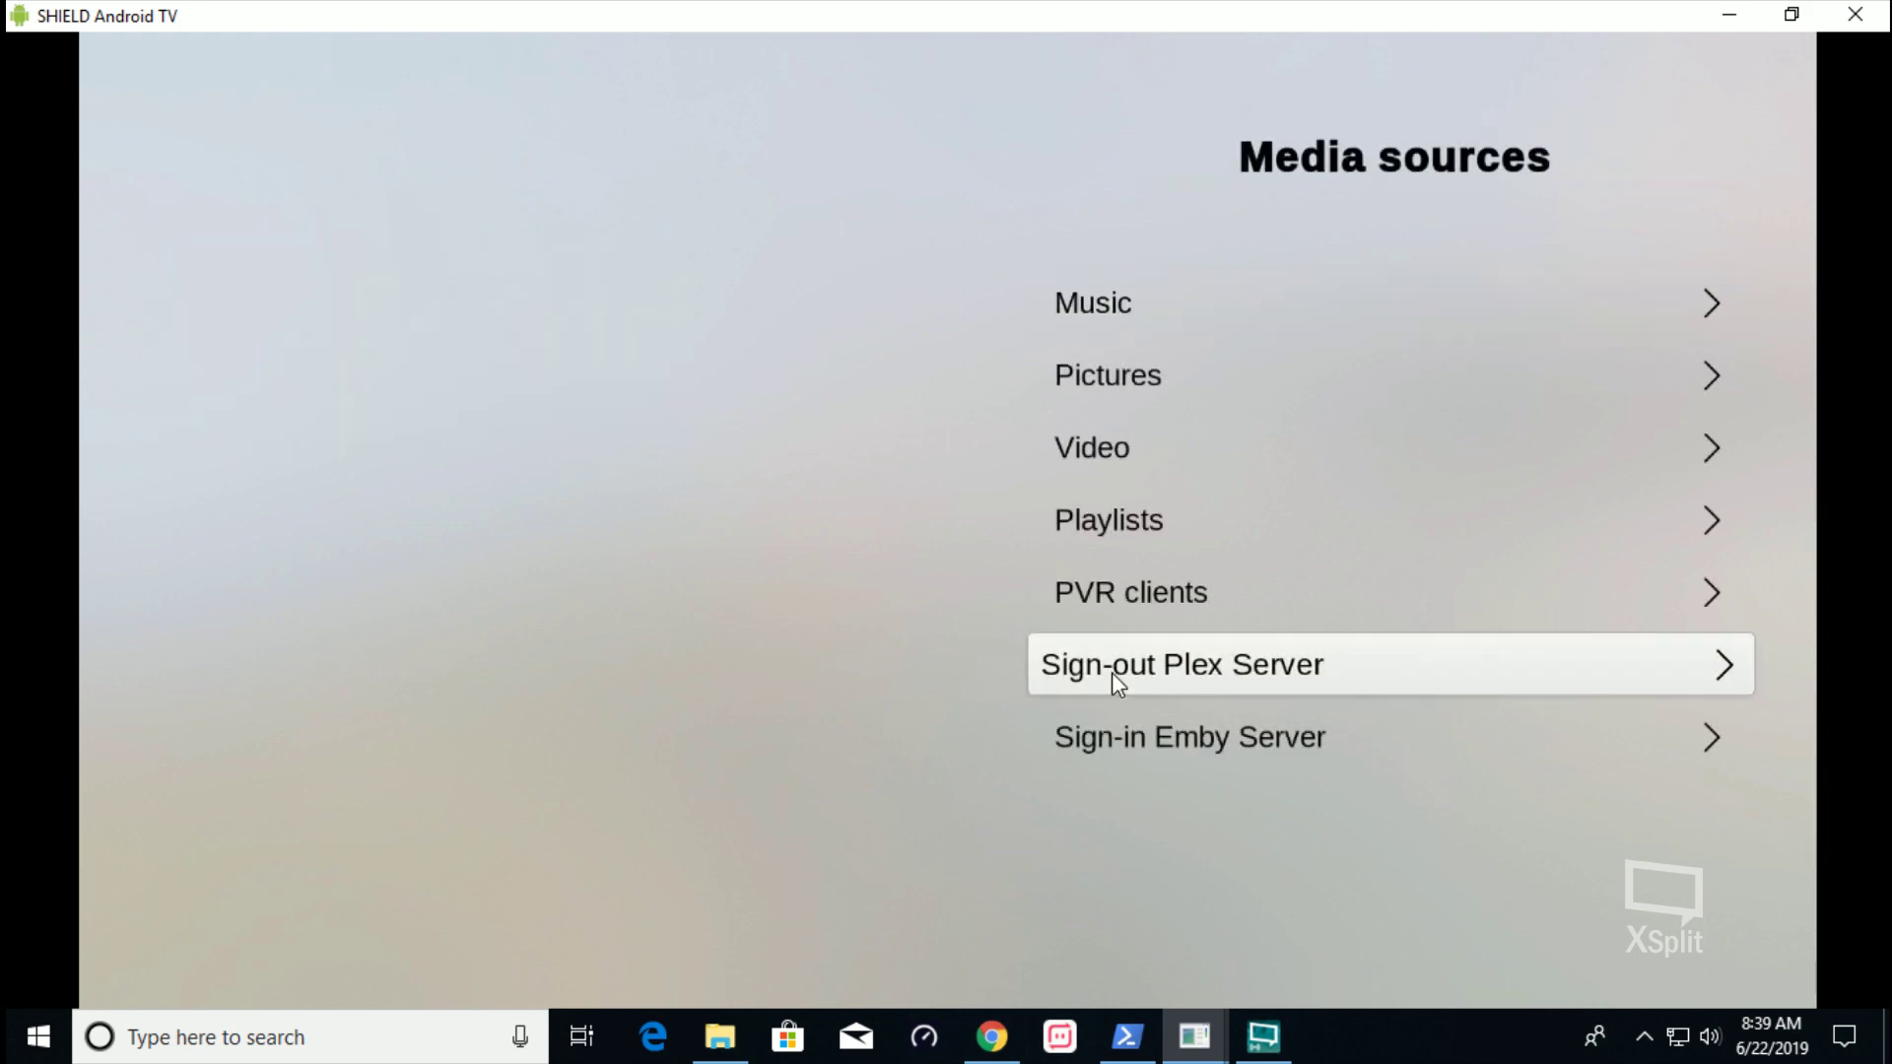
pyautogui.click(950, 578)
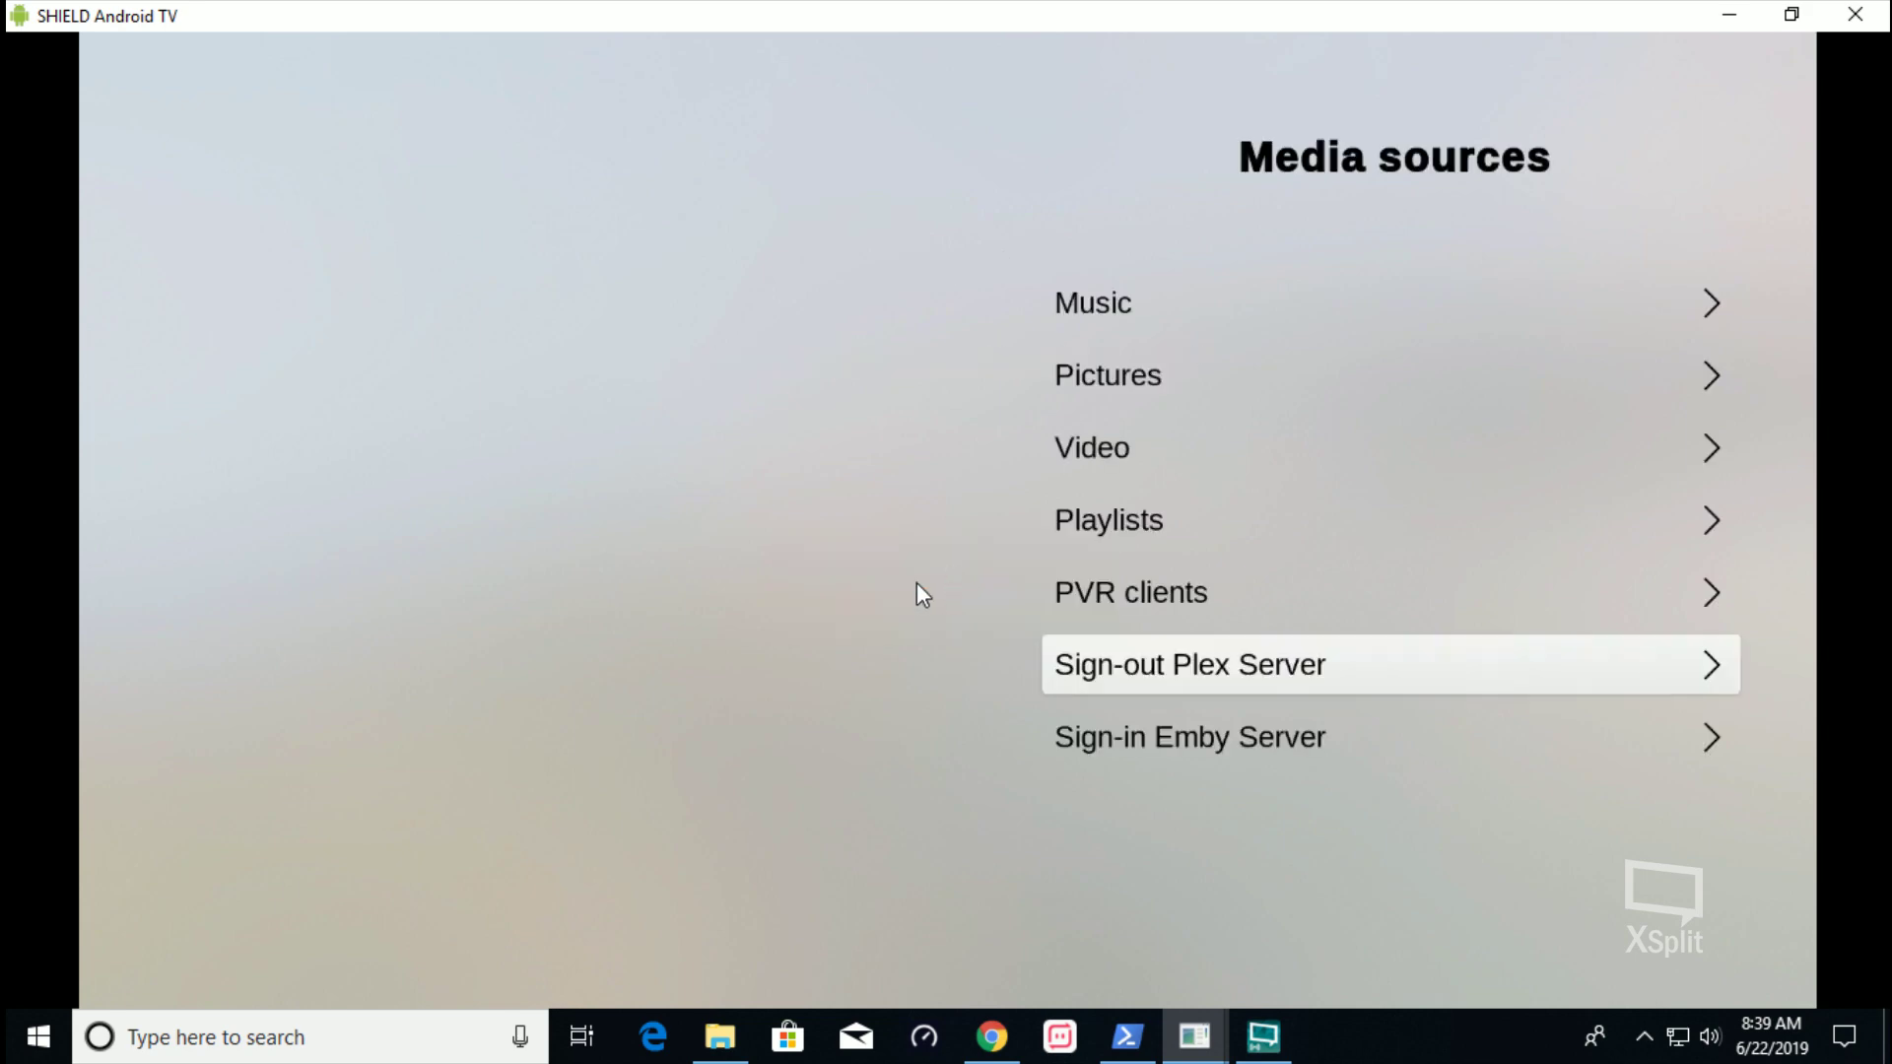
pyautogui.press('Escape')
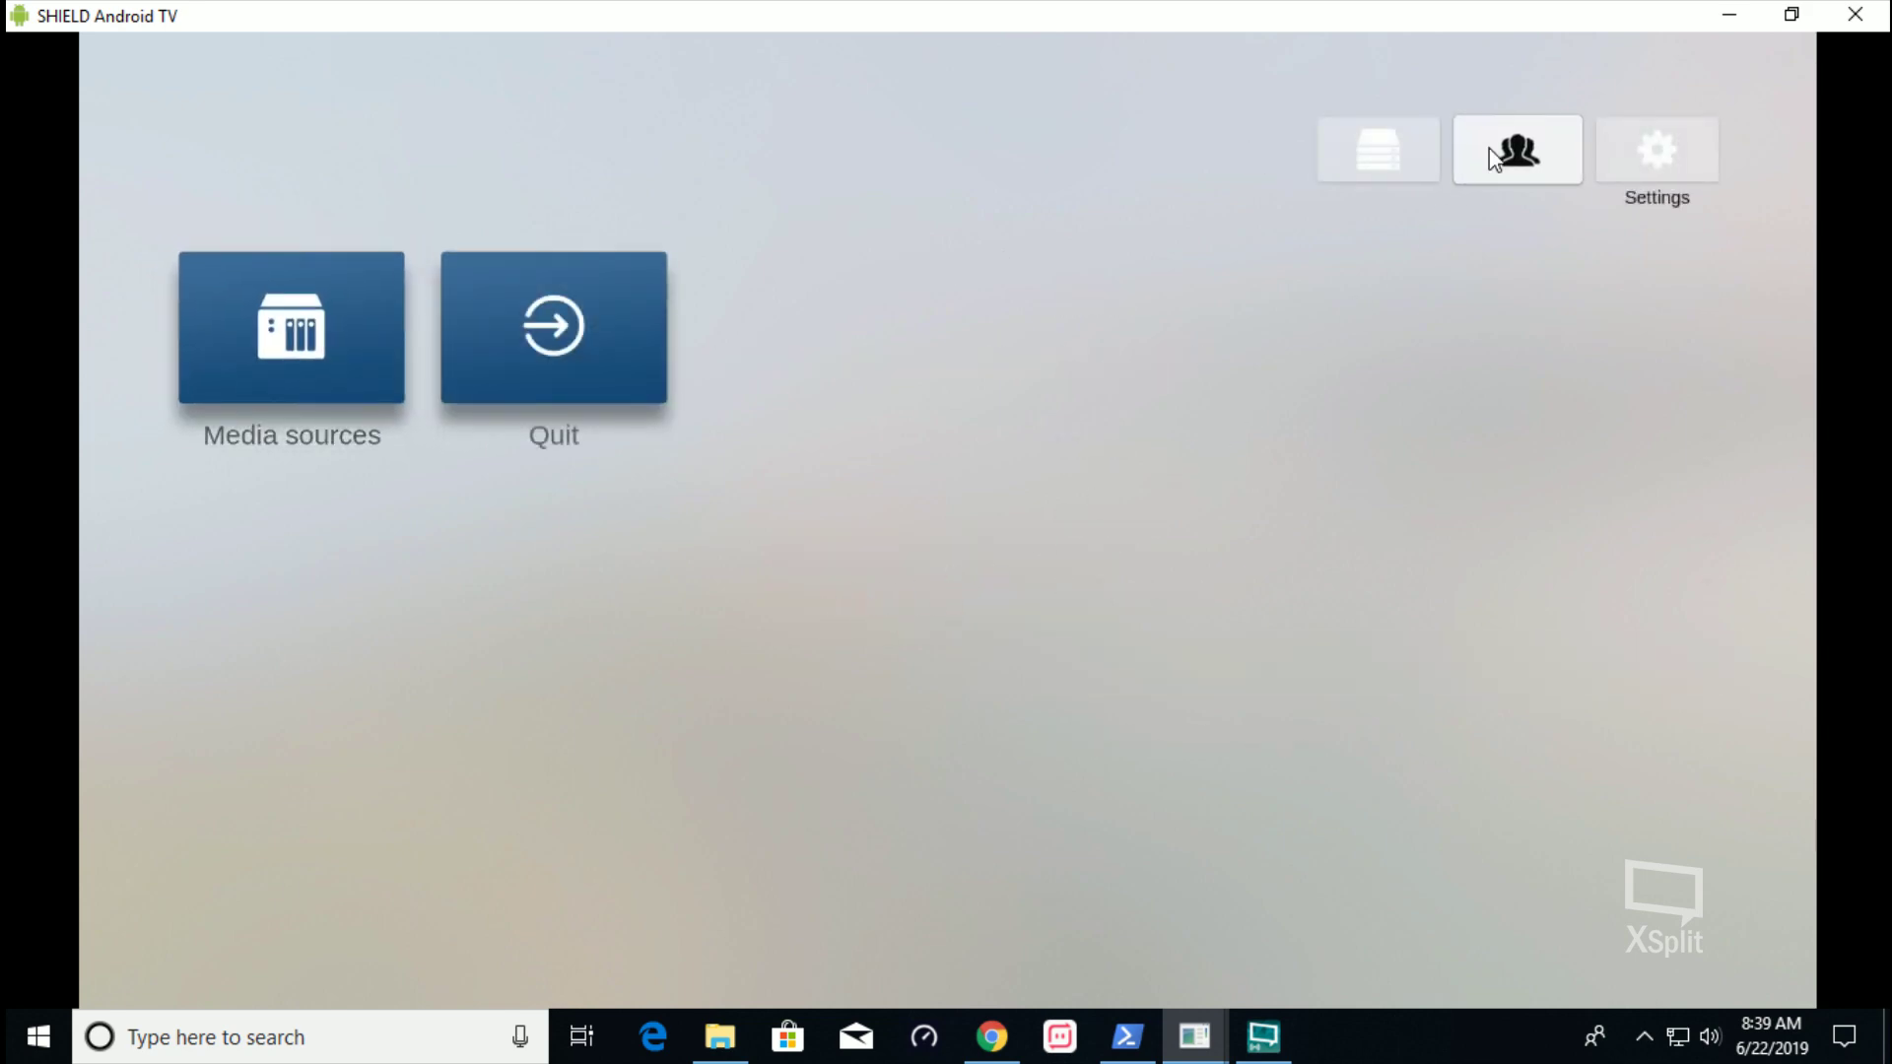
# Choose the Plex - RonFlixII server, open 4K Movies and view Ant-Man and the Wasp
pyautogui.click(1409, 156)
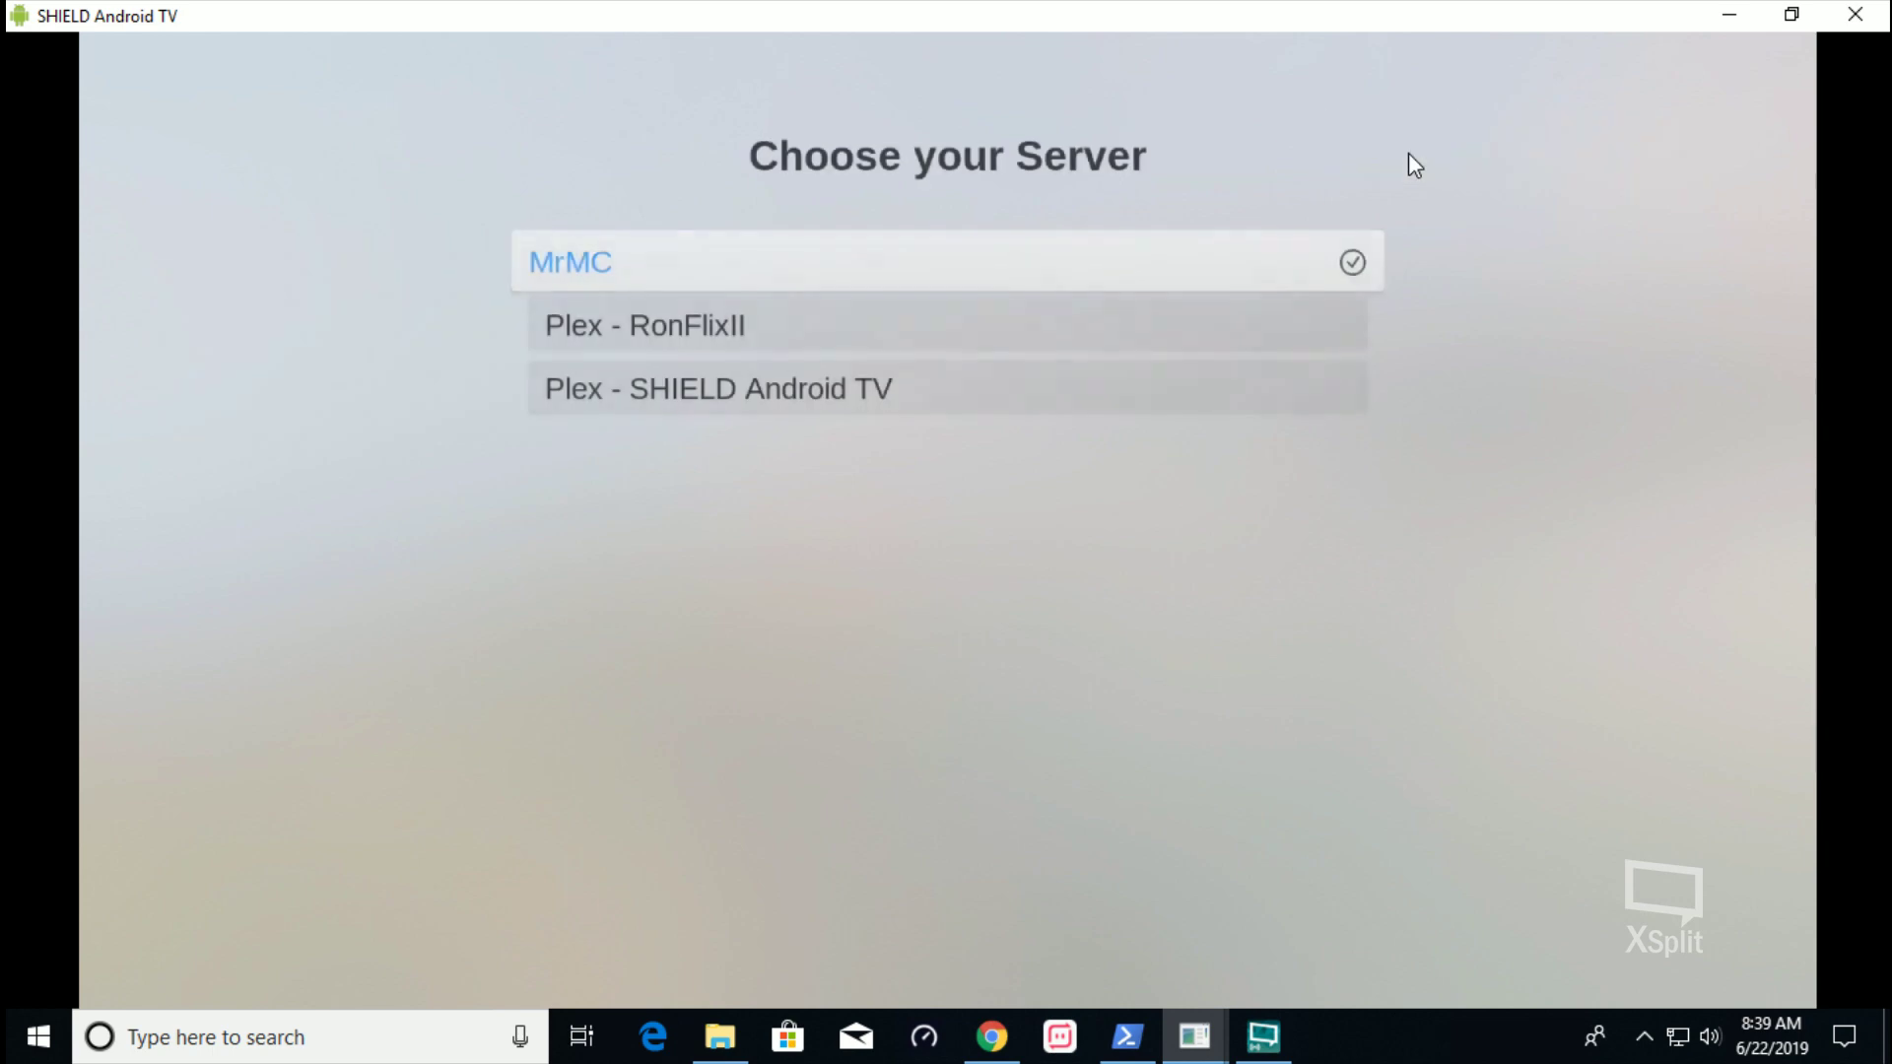
pyautogui.click(900, 332)
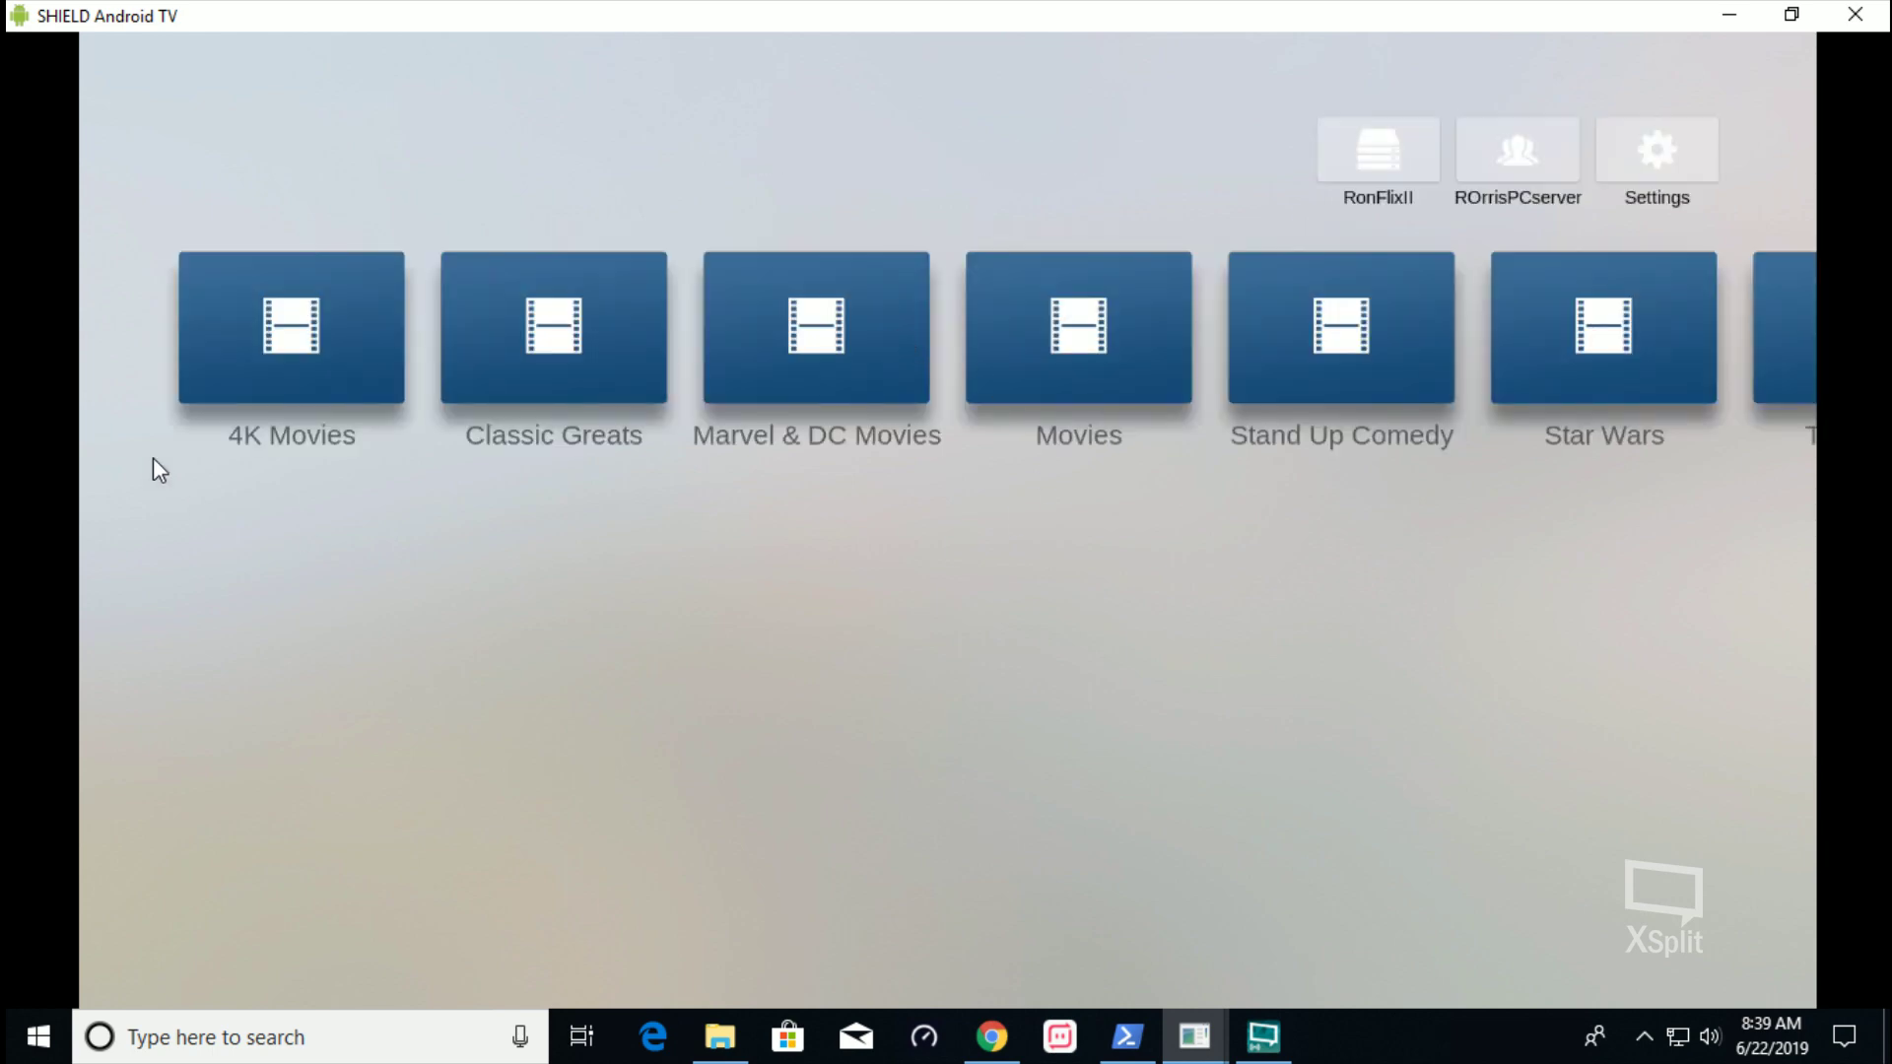
pyautogui.click(234, 352)
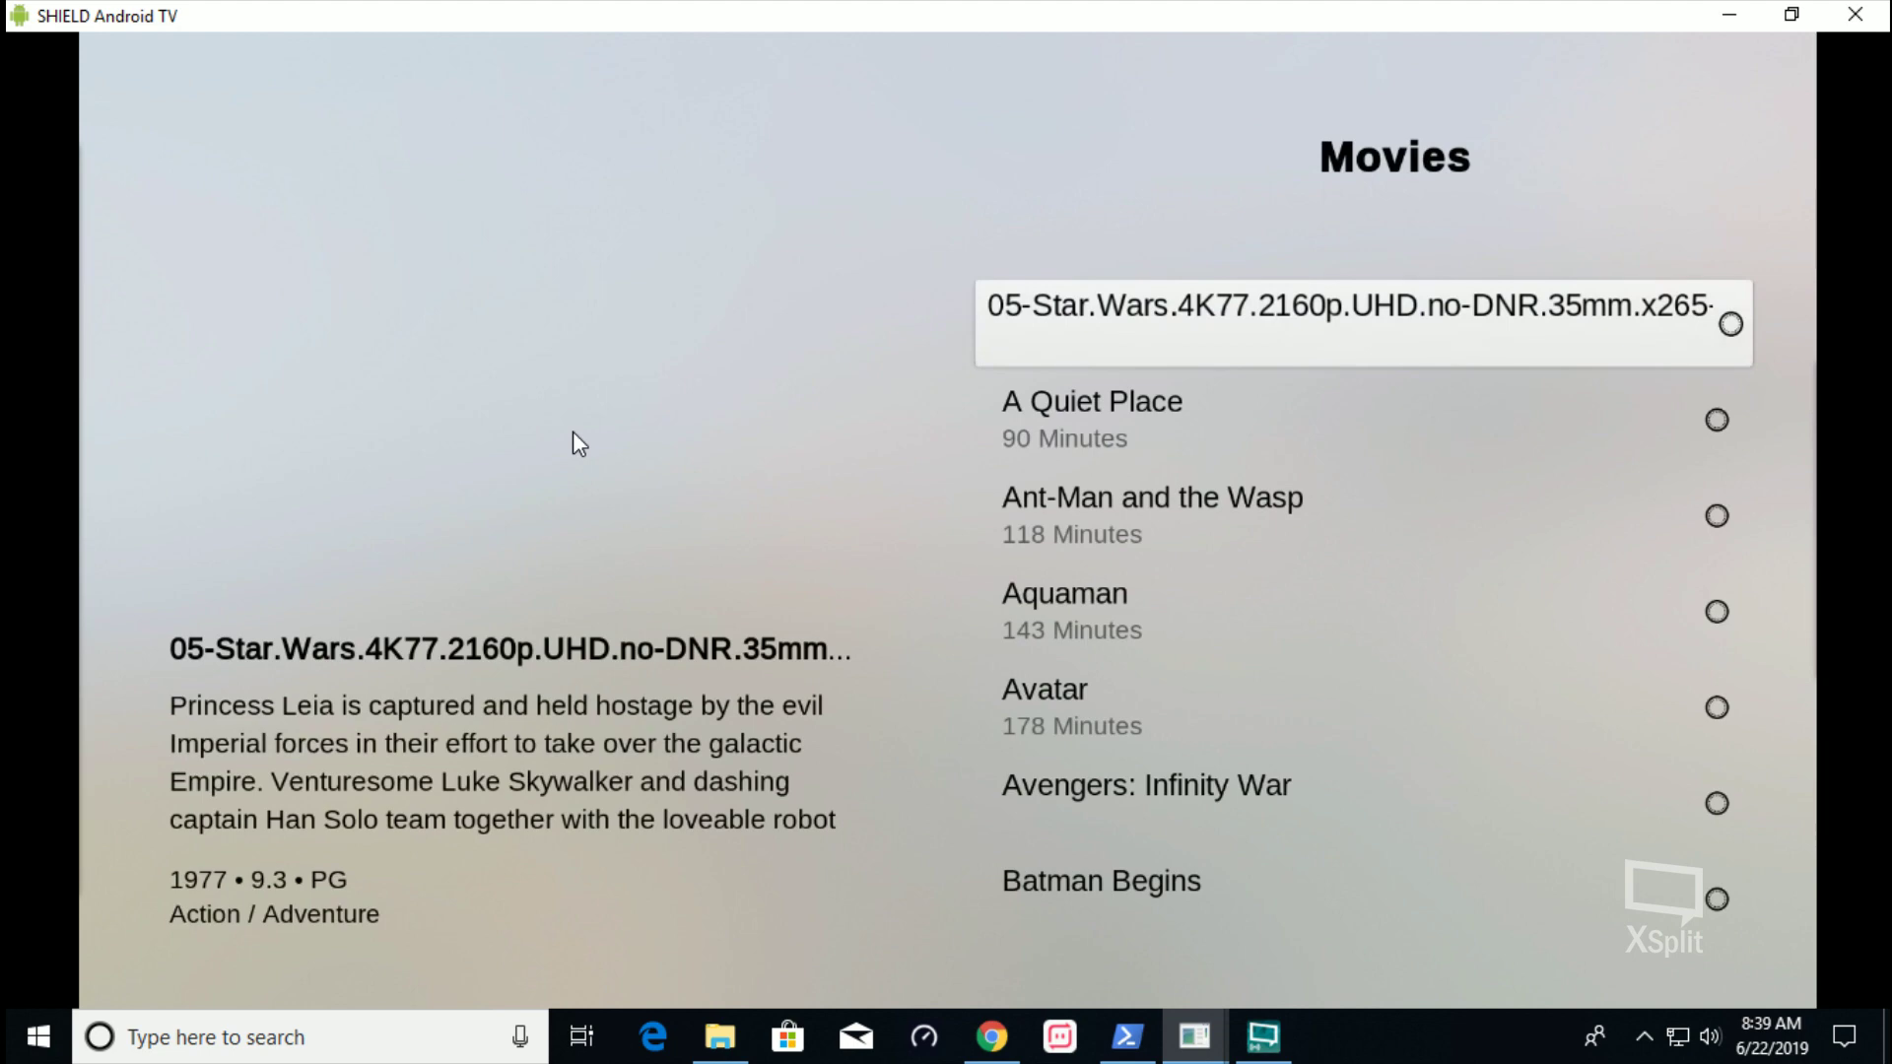
pyautogui.click(1165, 504)
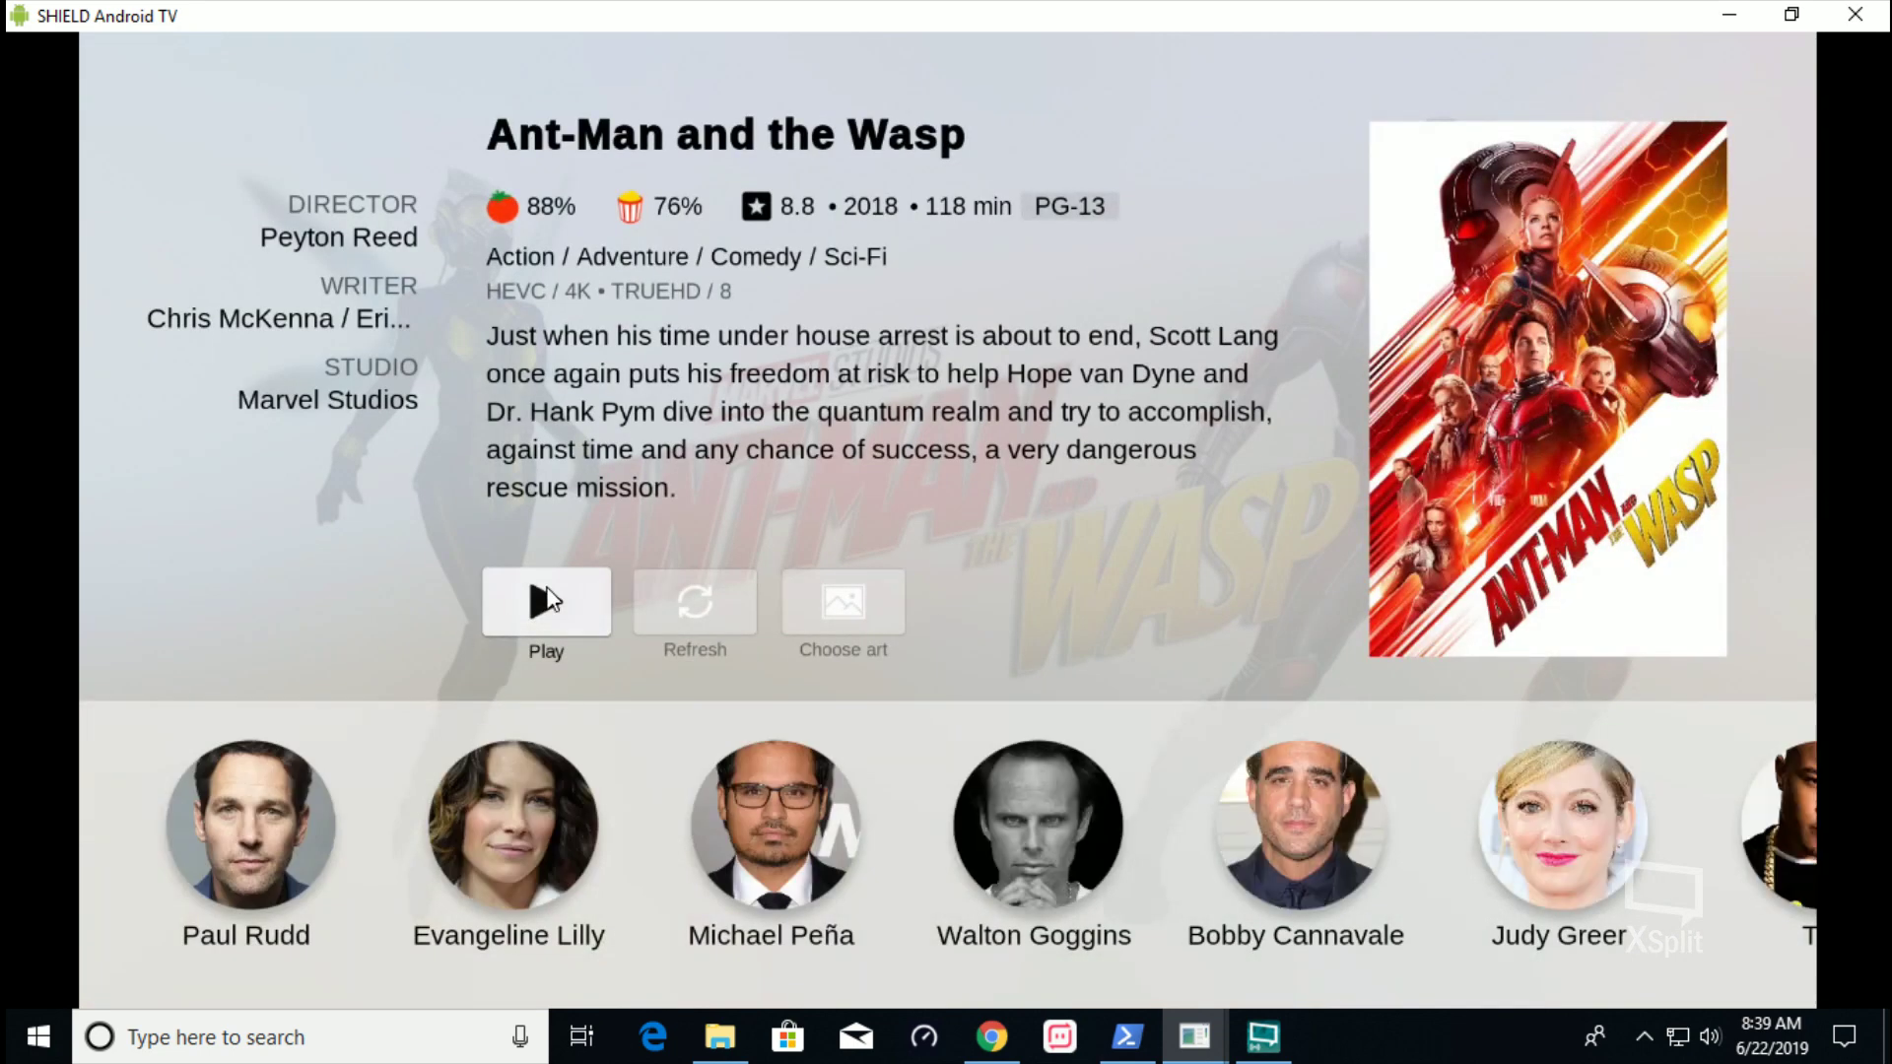
pyautogui.rightClick(558, 601)
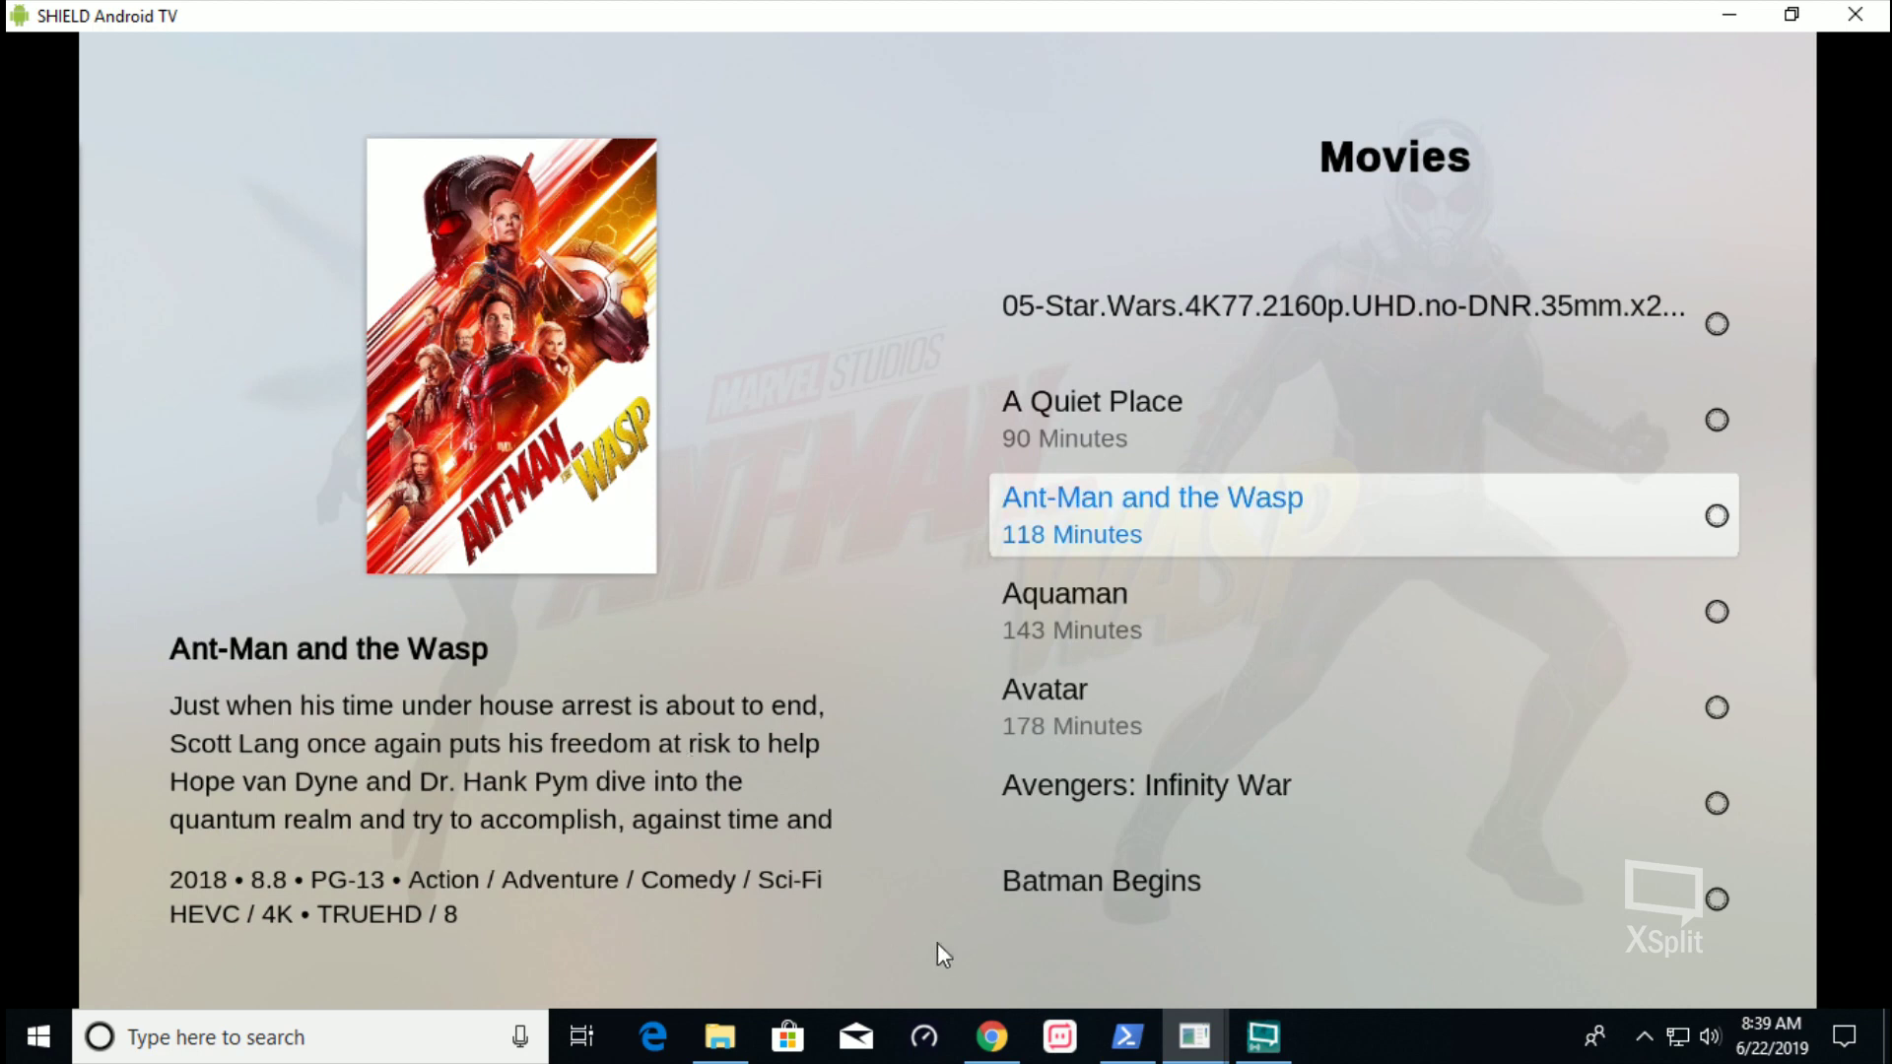
pyautogui.moveTo(1002, 1017)
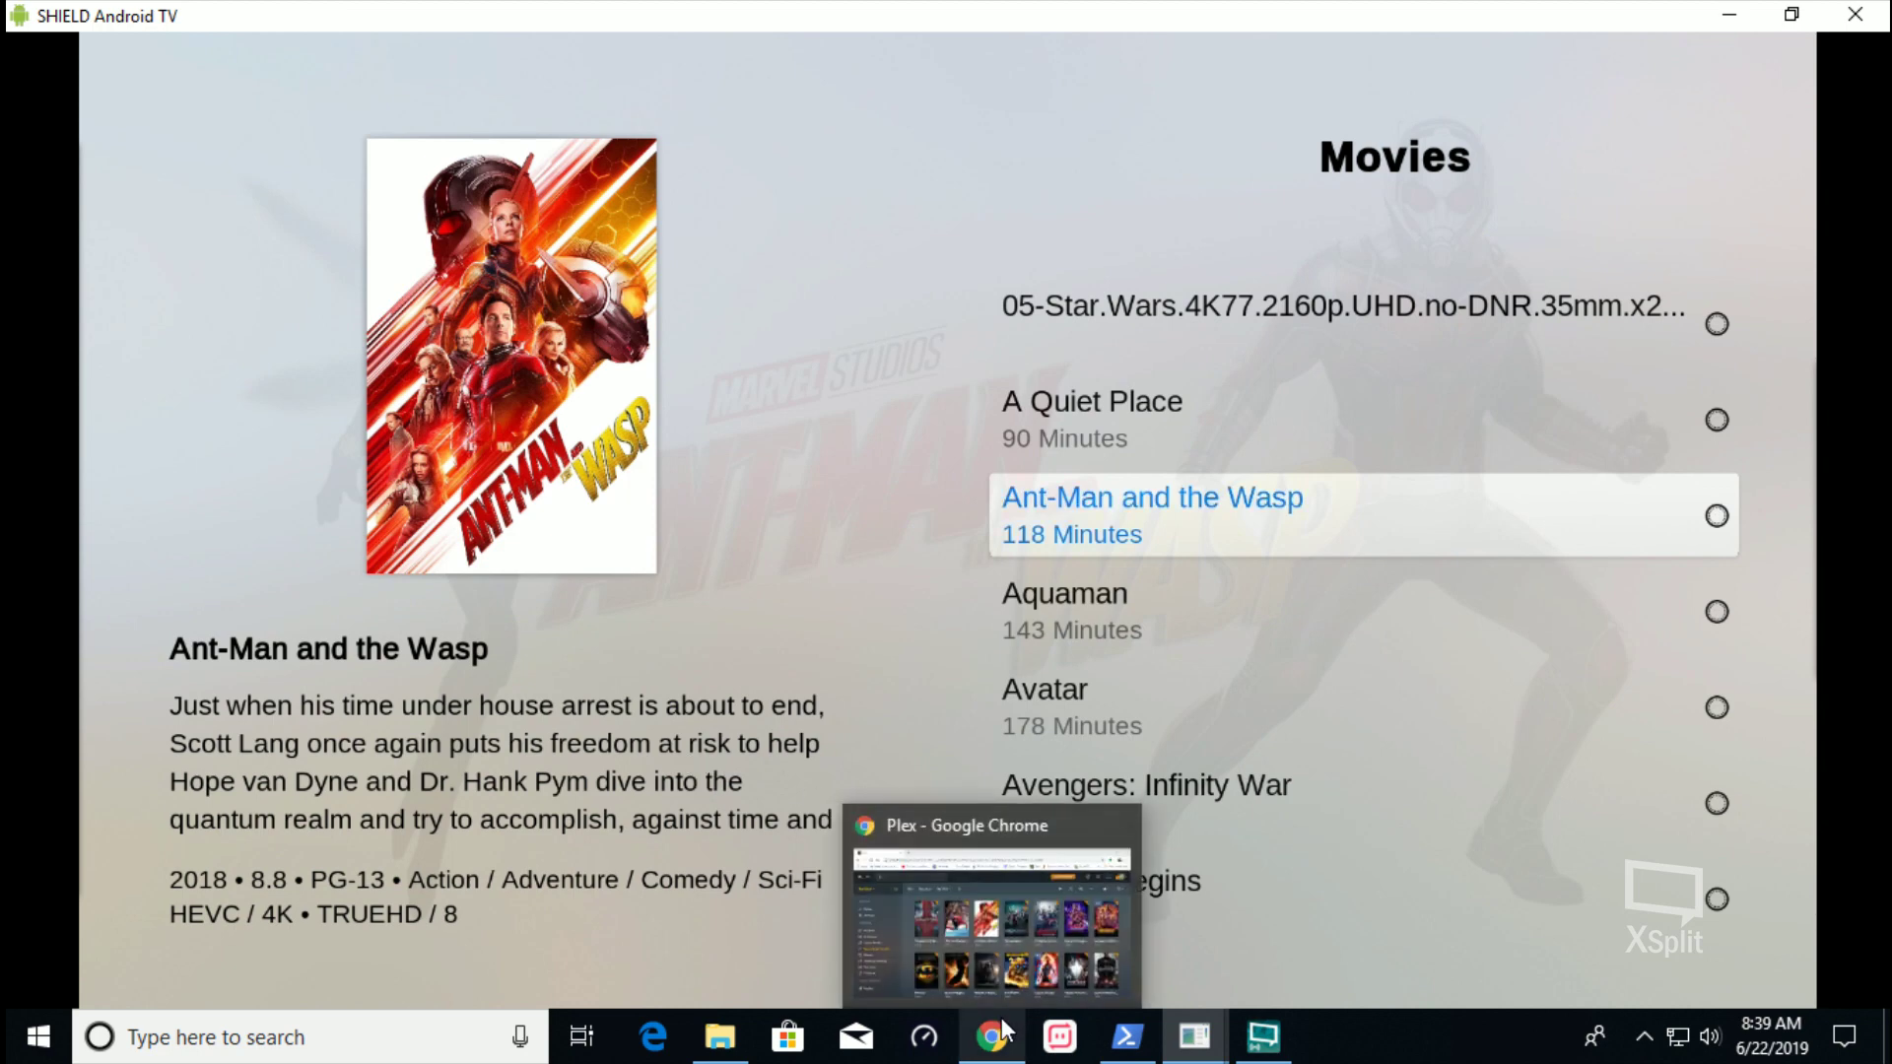
# Open the RonFlix Dashboard in Chrome, dismiss the Limited Connection warning, and switch to RonFlixII
pyautogui.click(1001, 1017)
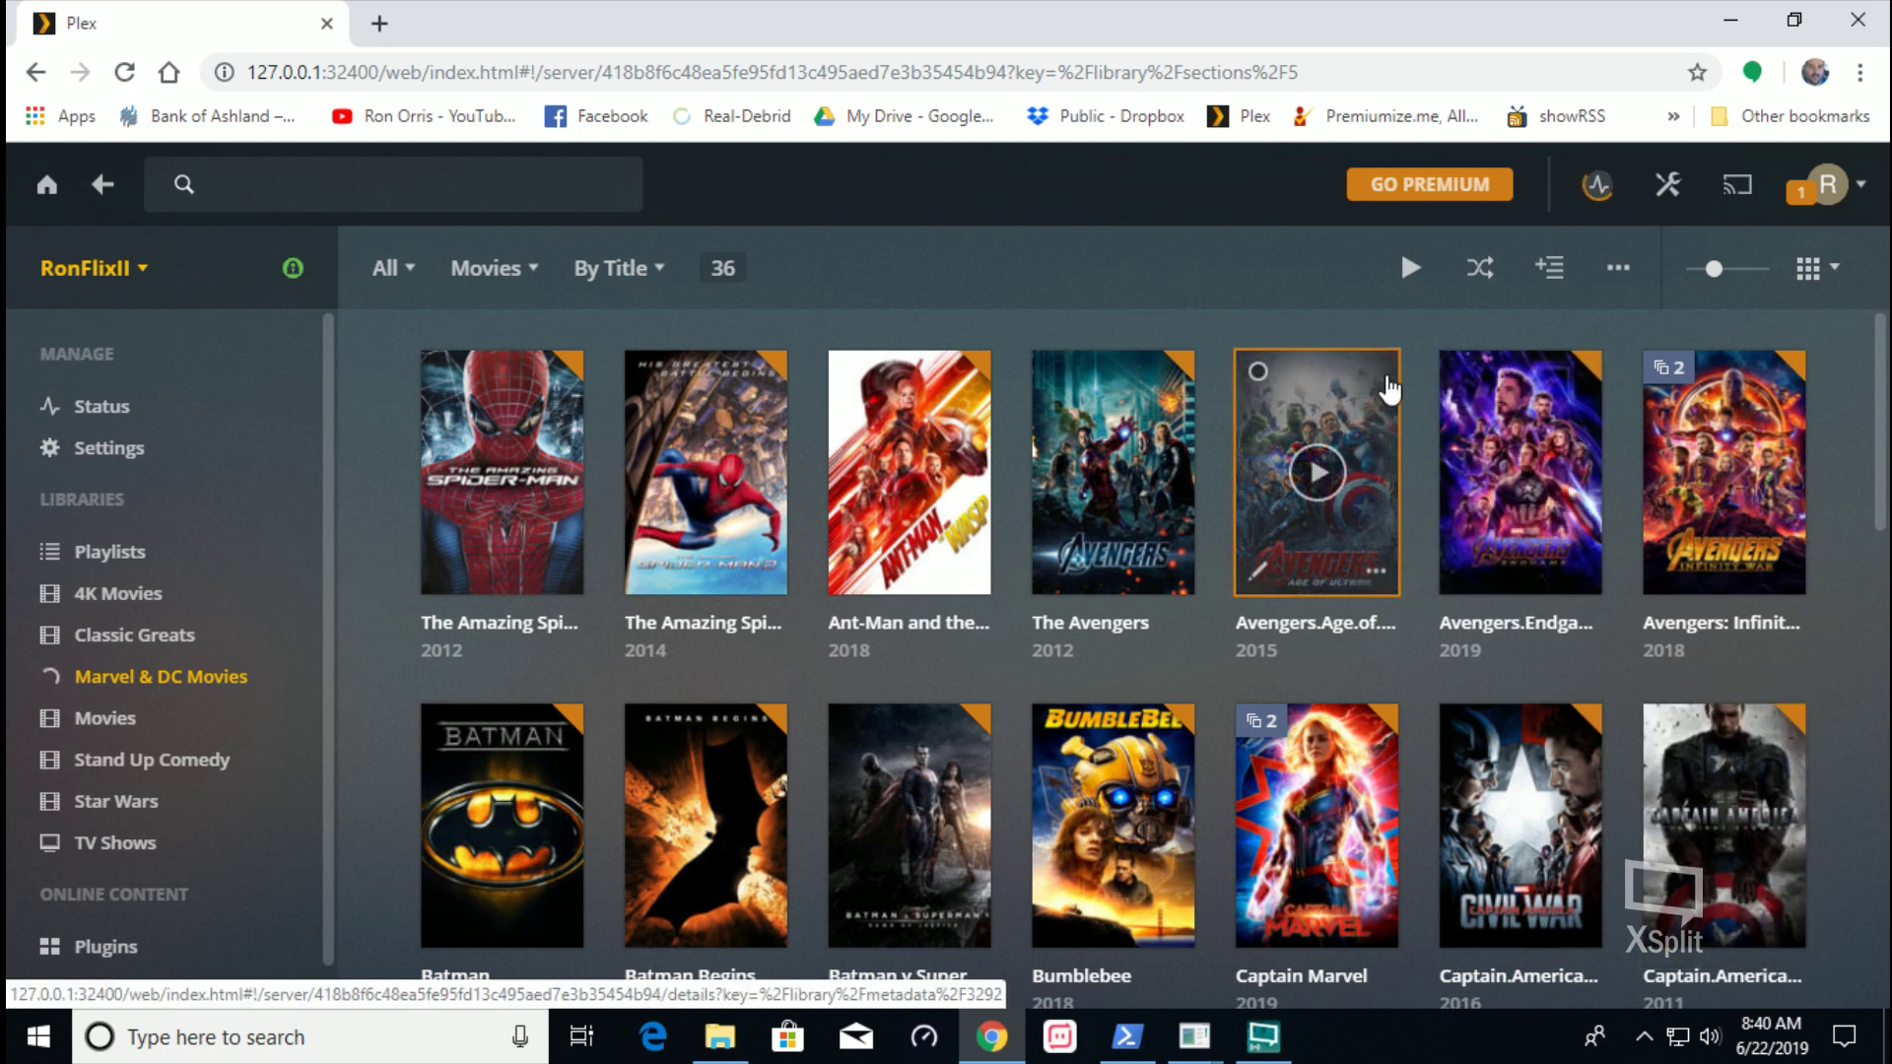
pyautogui.click(1599, 184)
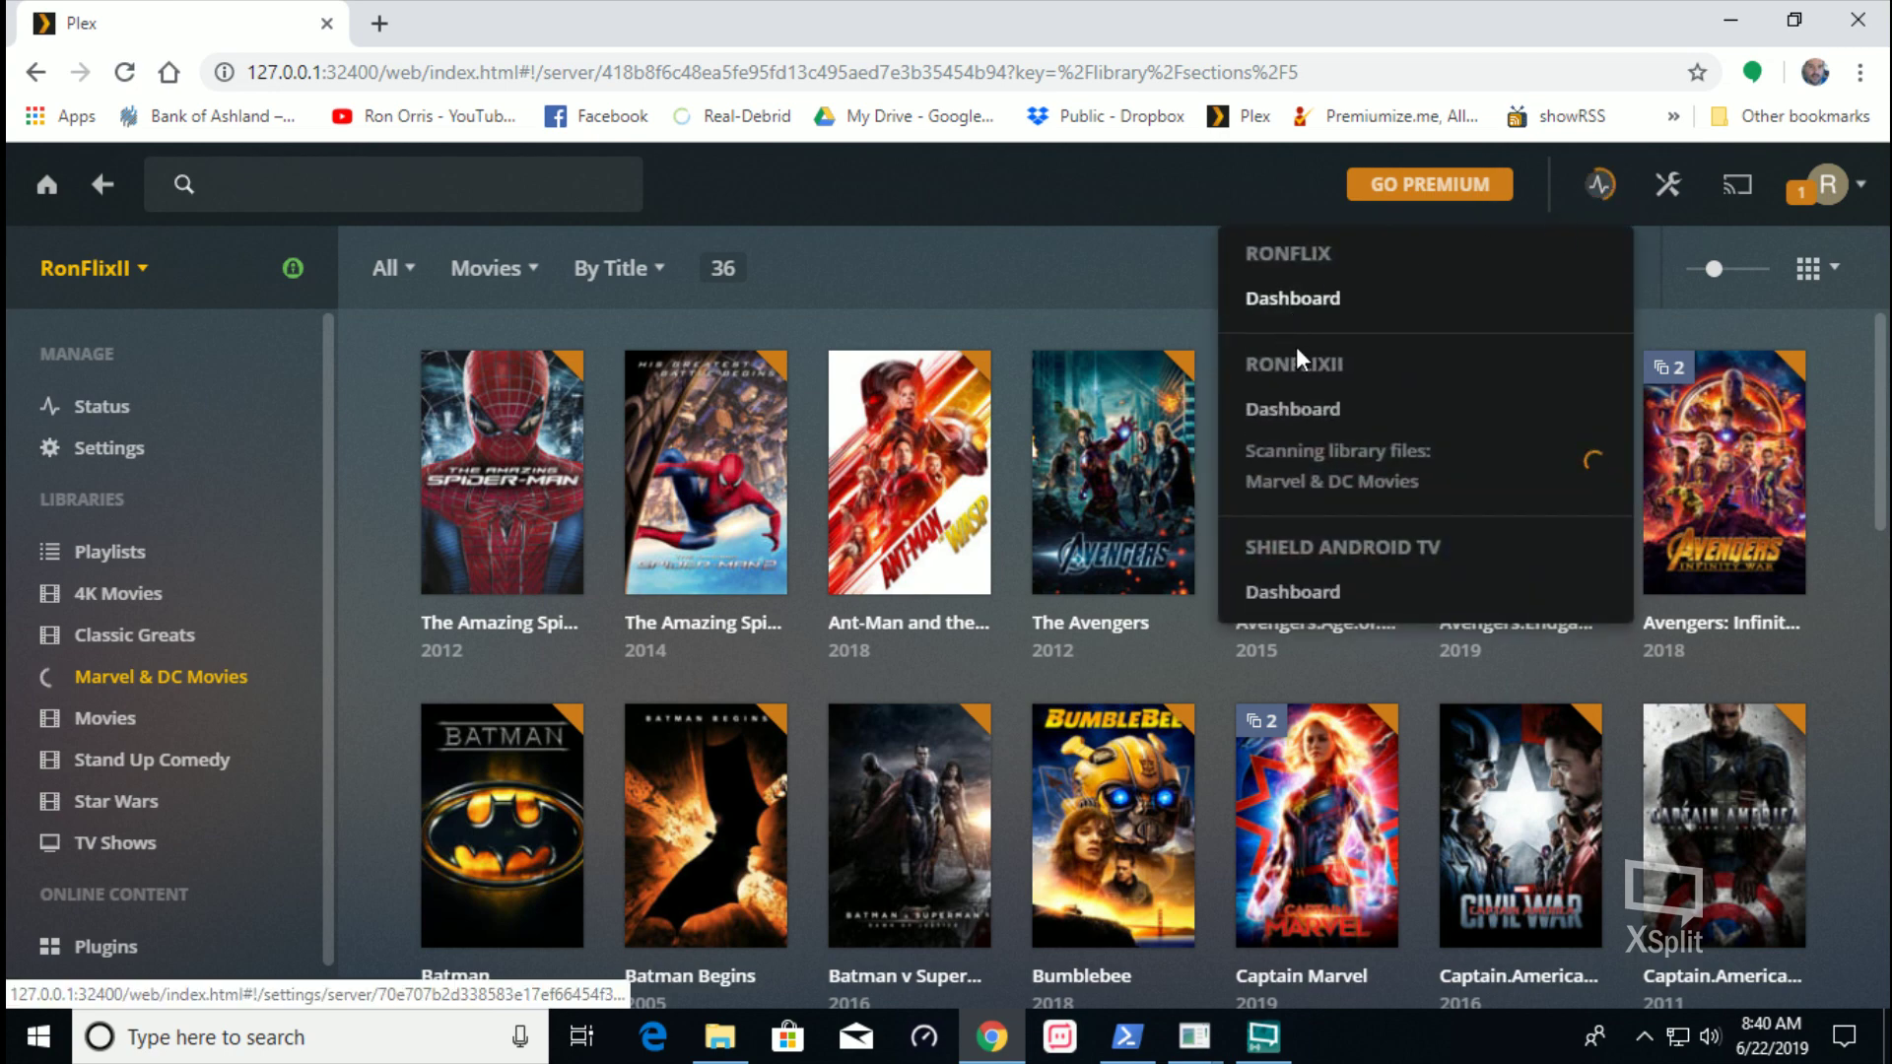
pyautogui.click(1285, 305)
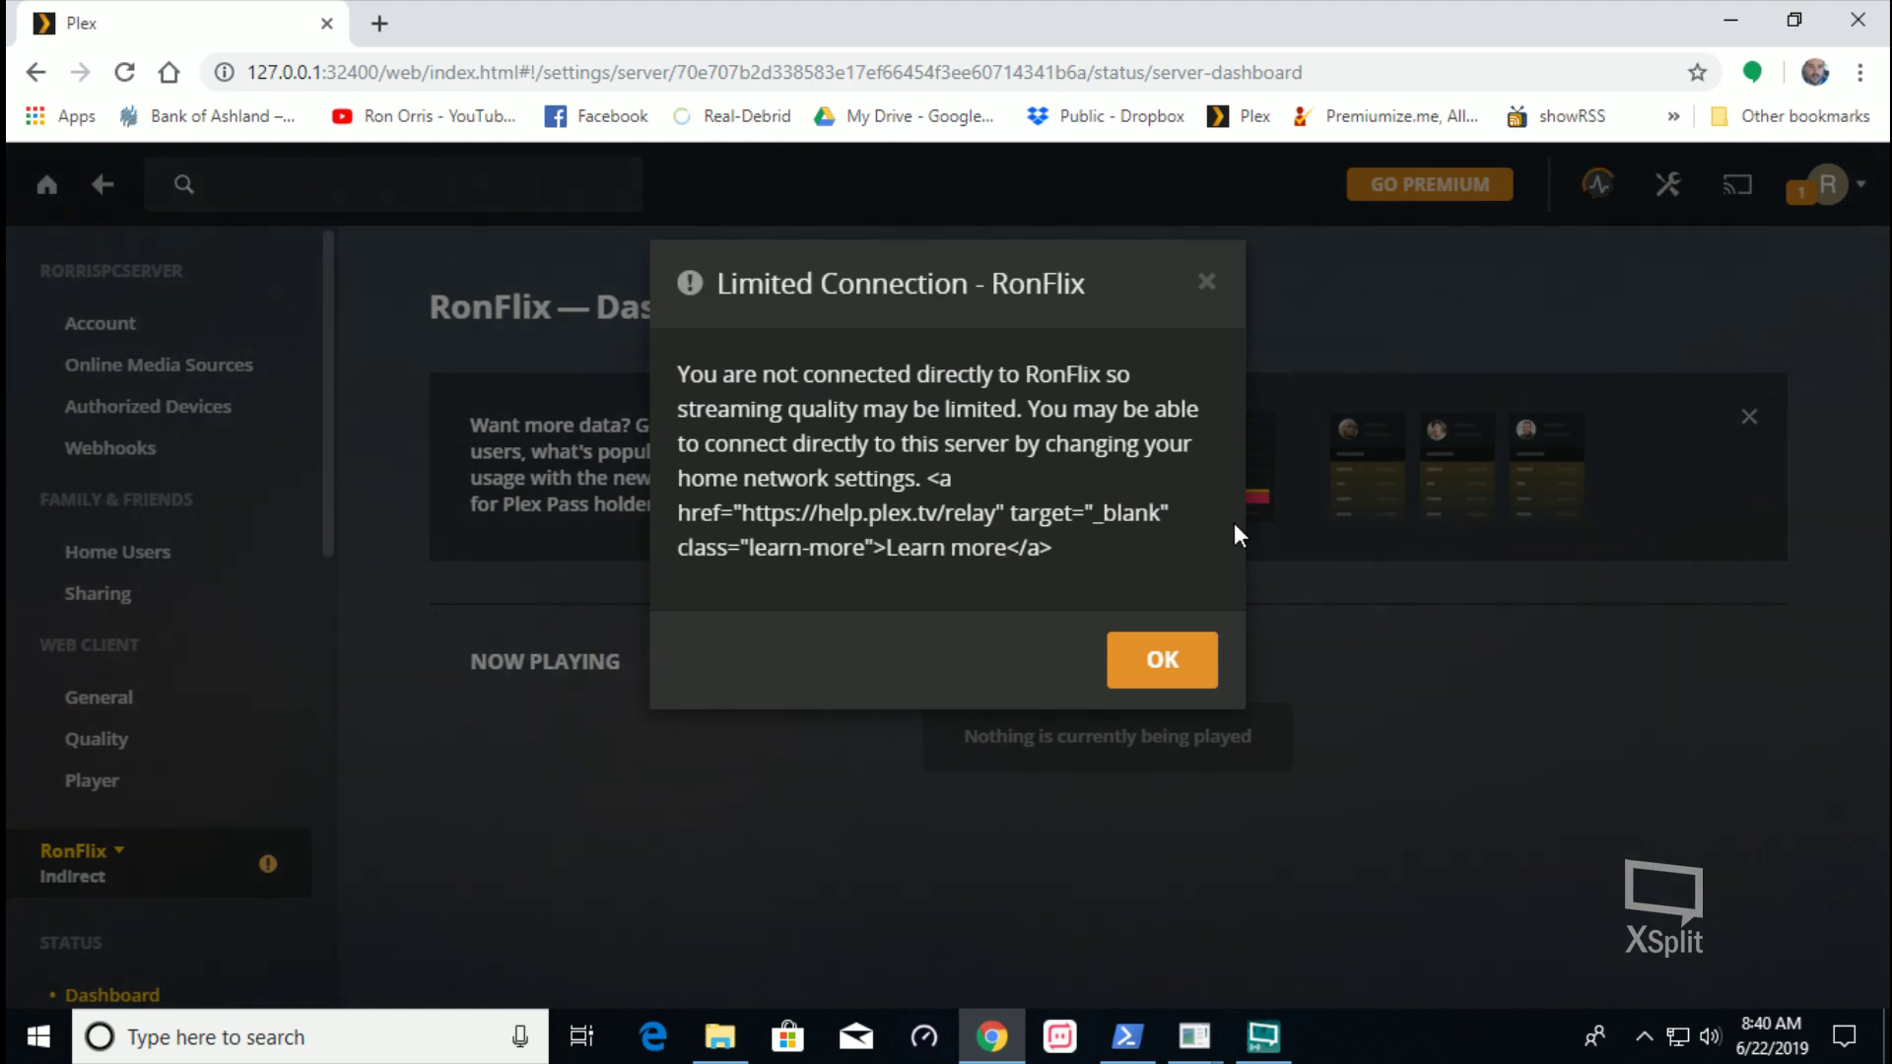
pyautogui.click(1169, 660)
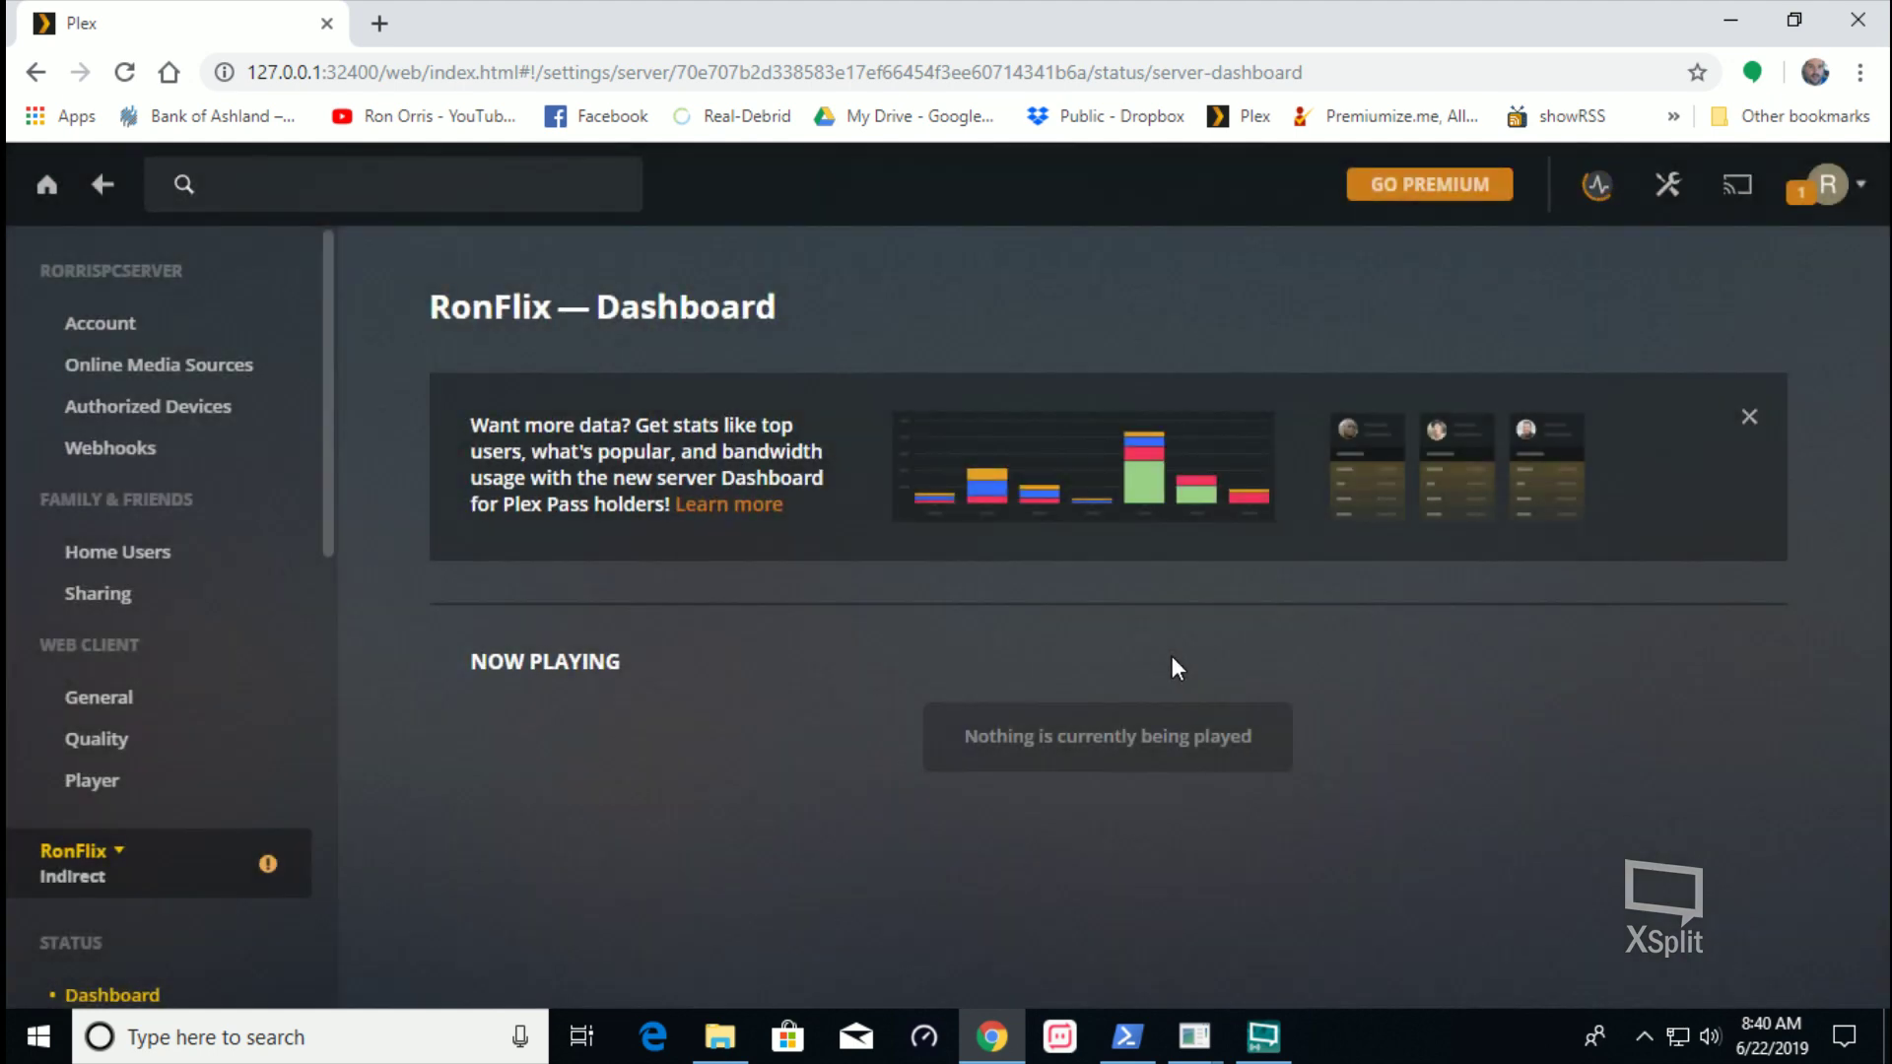
pyautogui.click(55, 873)
pyautogui.click(139, 706)
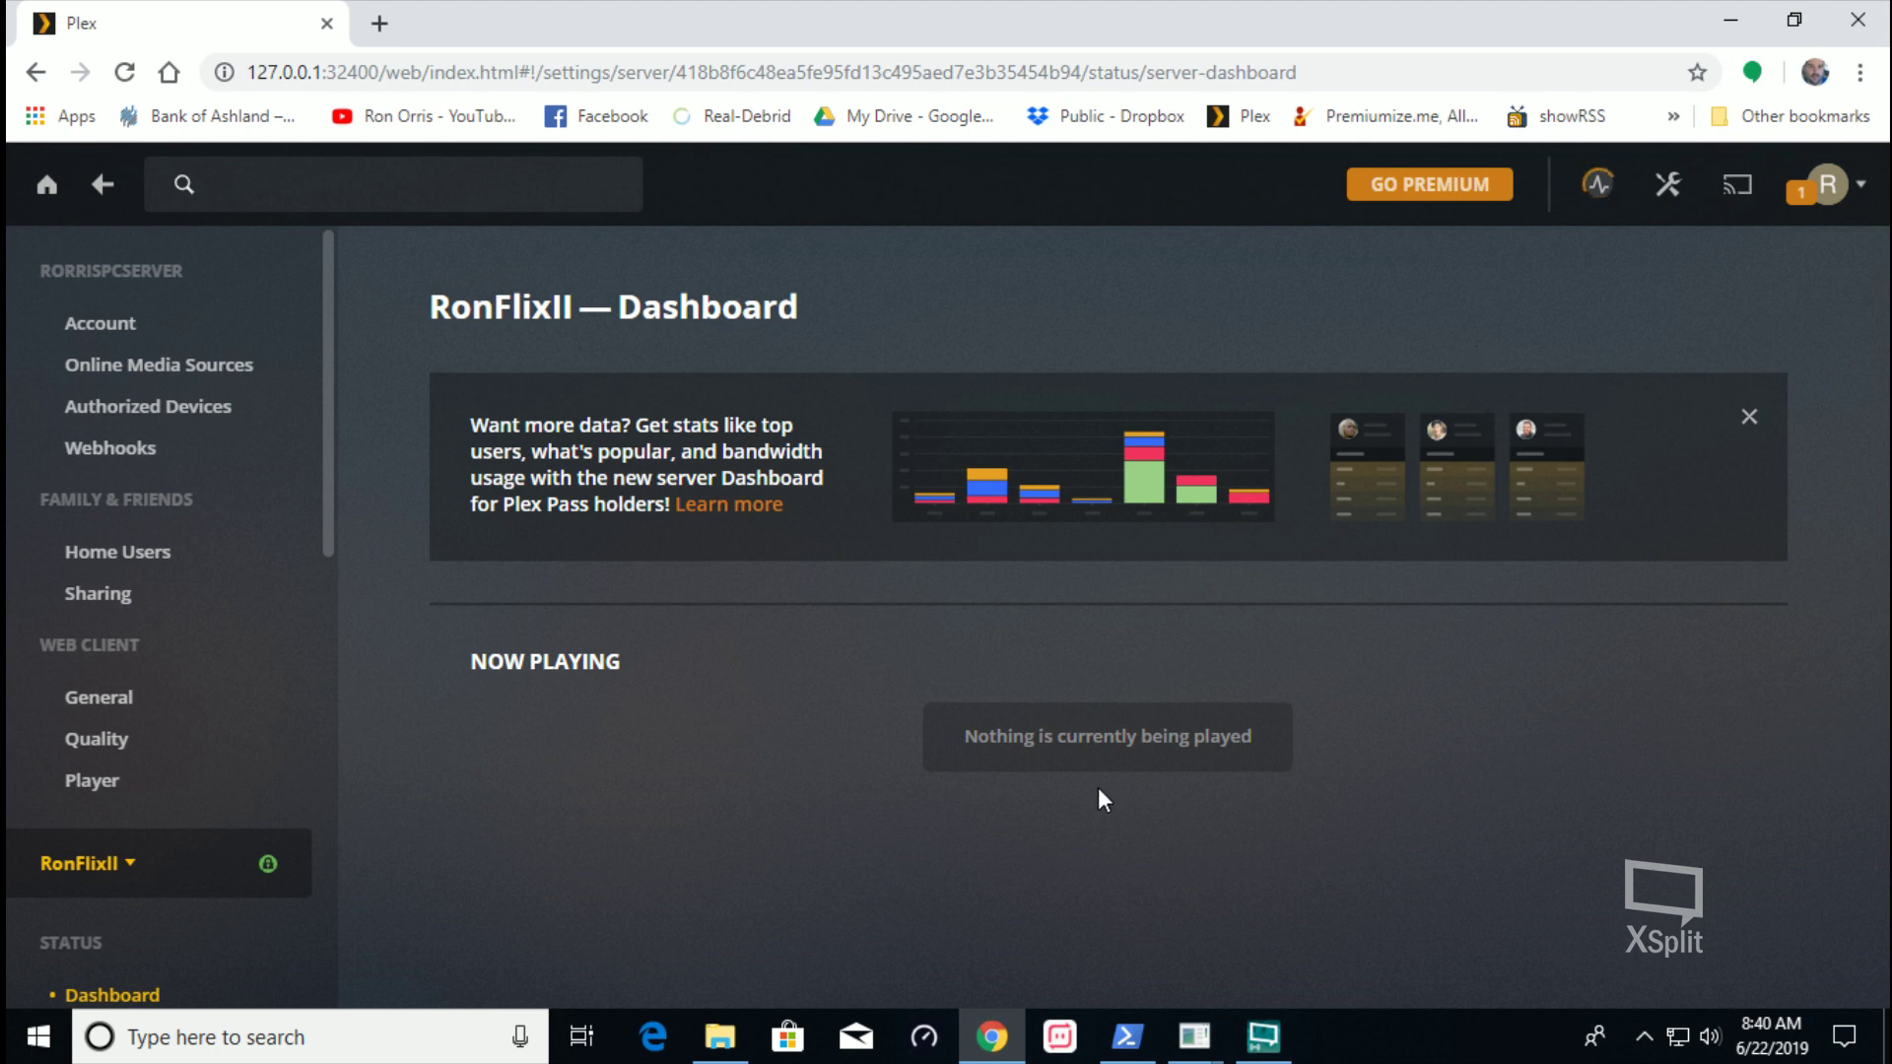
# Pause the 4K Ant-Man and the Wasp playback, then look at Aquaman in the Movies list
pyautogui.click(993, 1035)
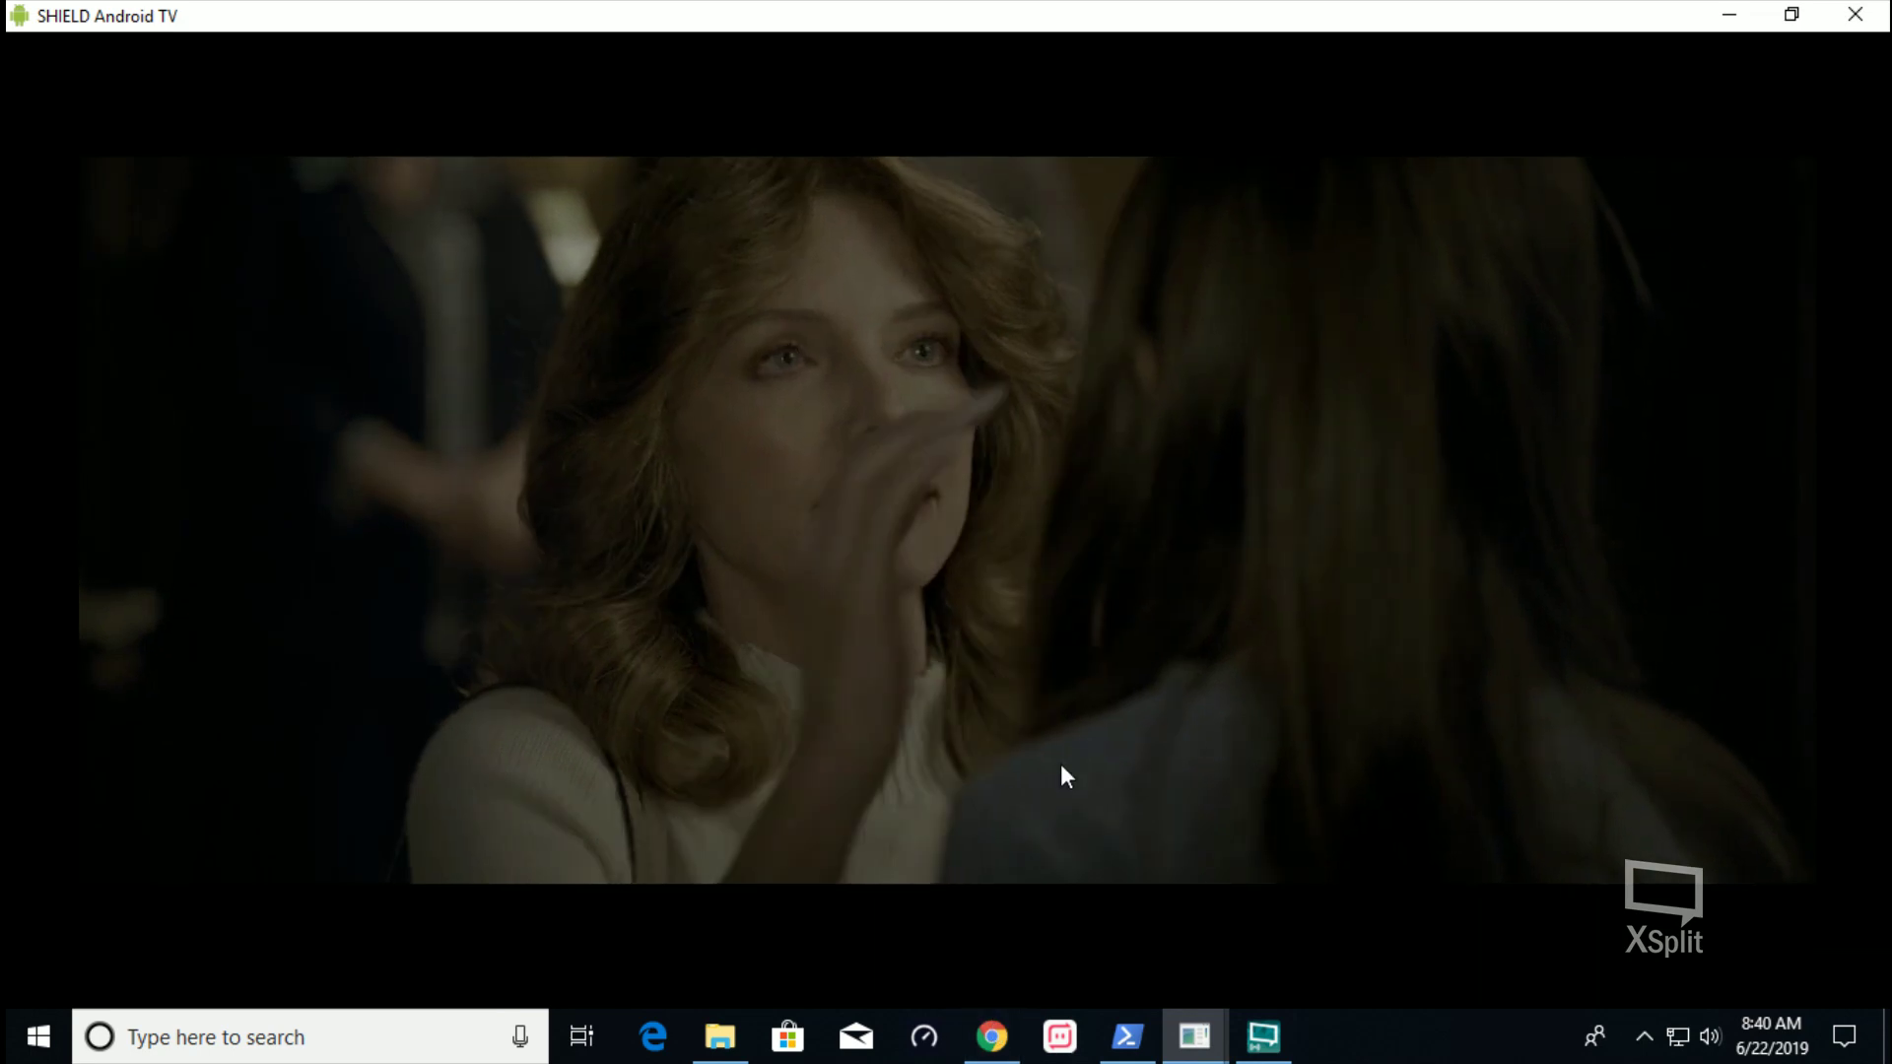
pyautogui.click(1061, 767)
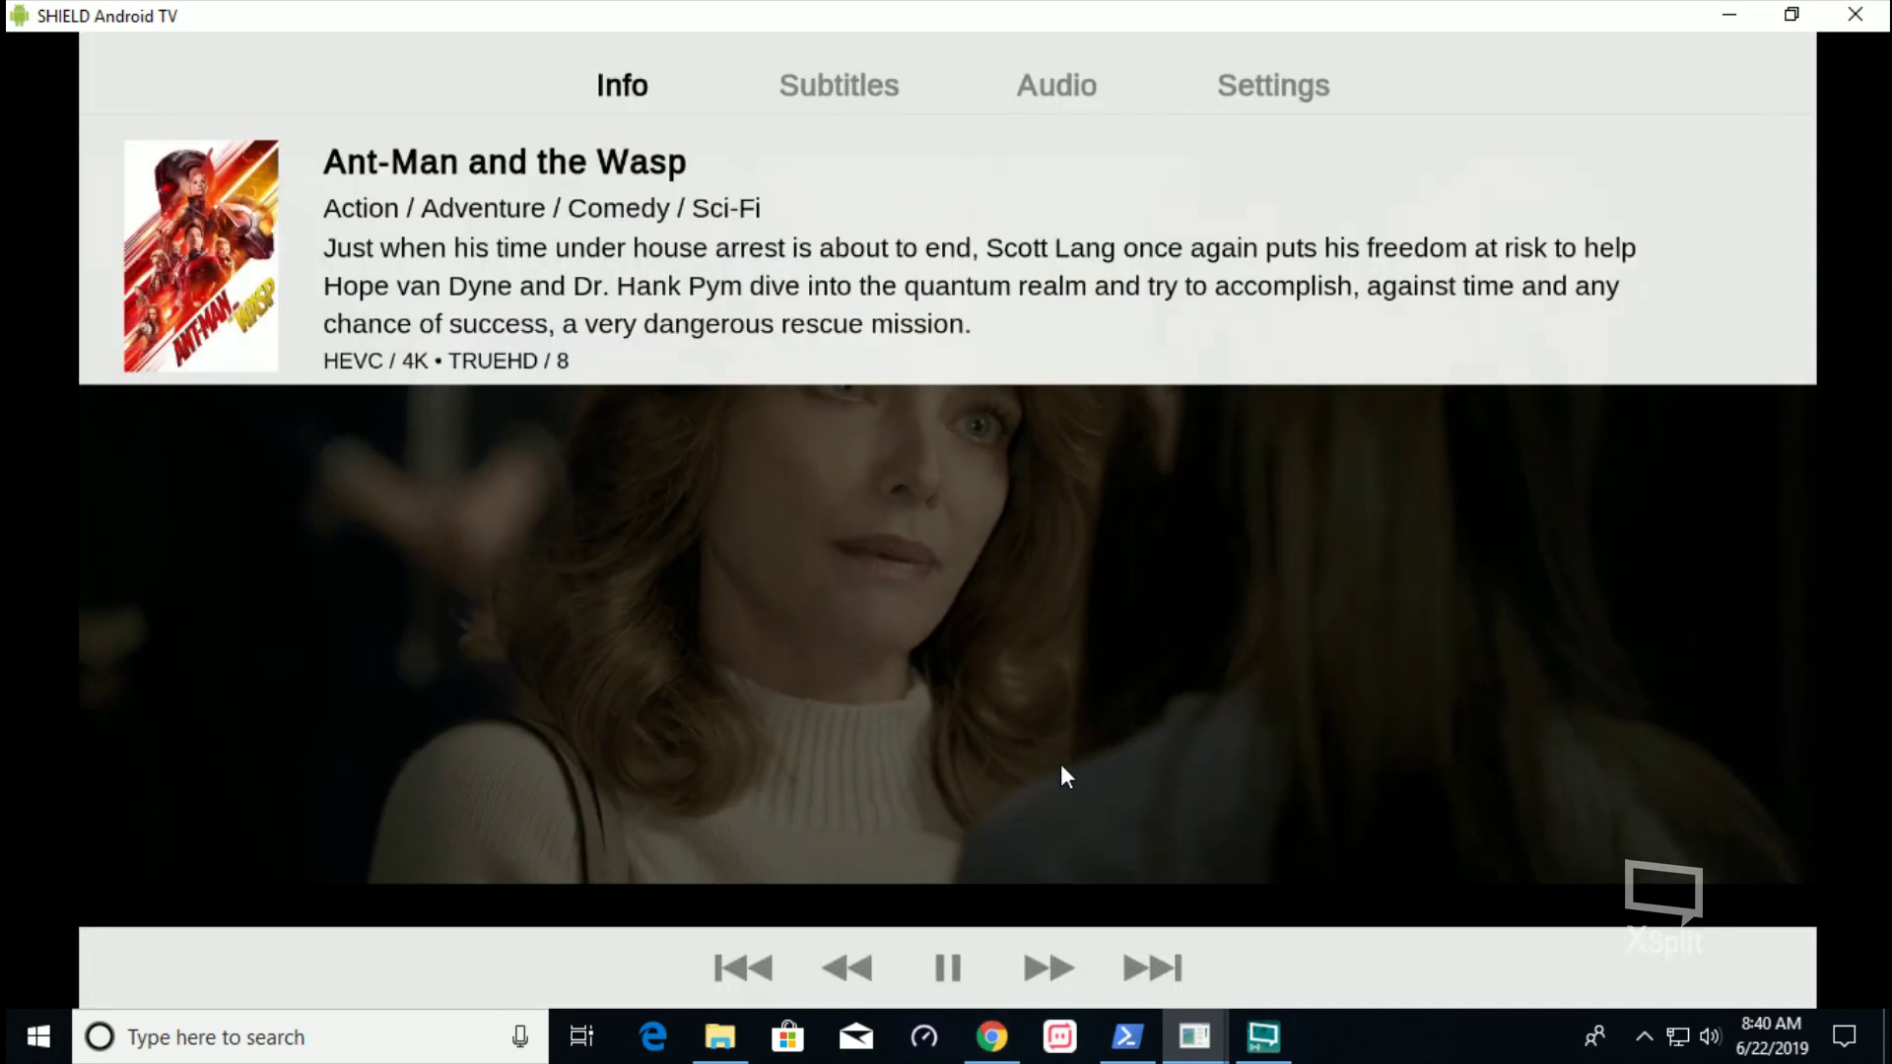
pyautogui.click(961, 963)
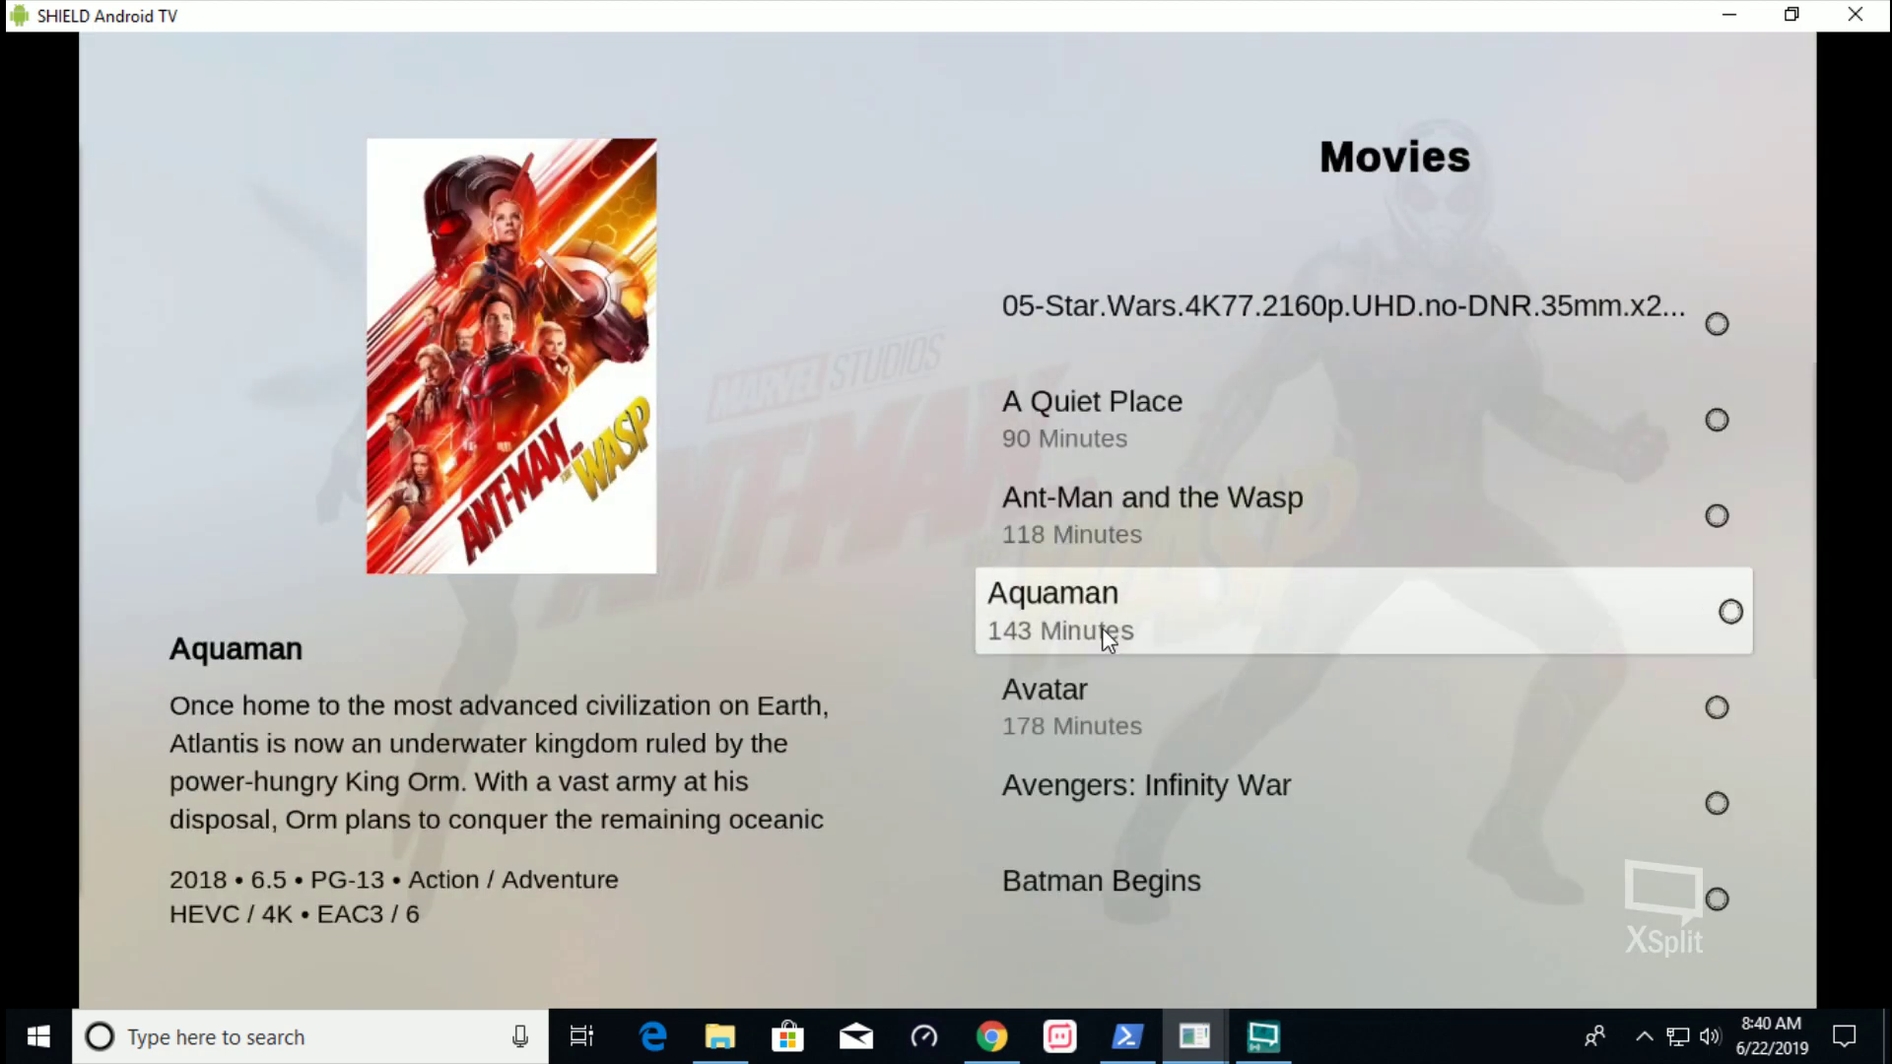
pyautogui.click(1102, 628)
pyautogui.press('Escape')
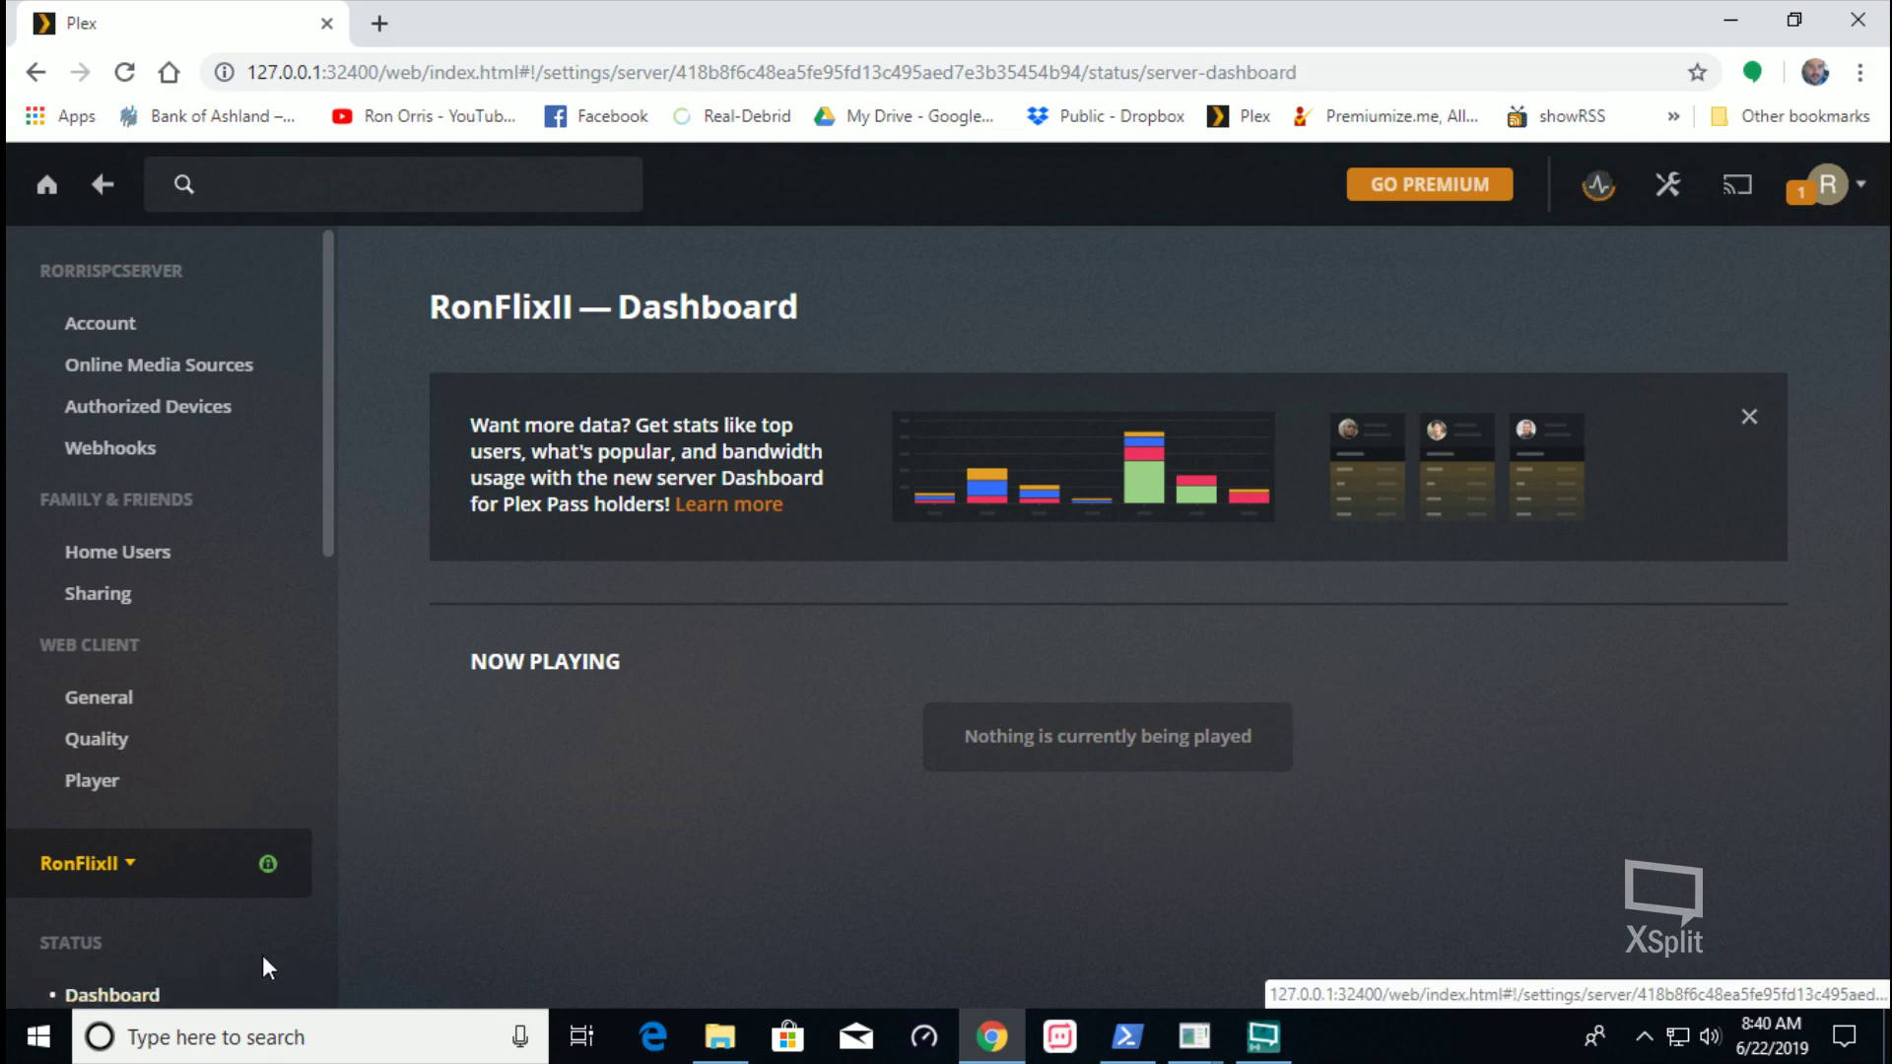
# Open the RONFLIXII Dashboard, then go to the Plex home and scroll through Recently Added
pyautogui.click(1599, 187)
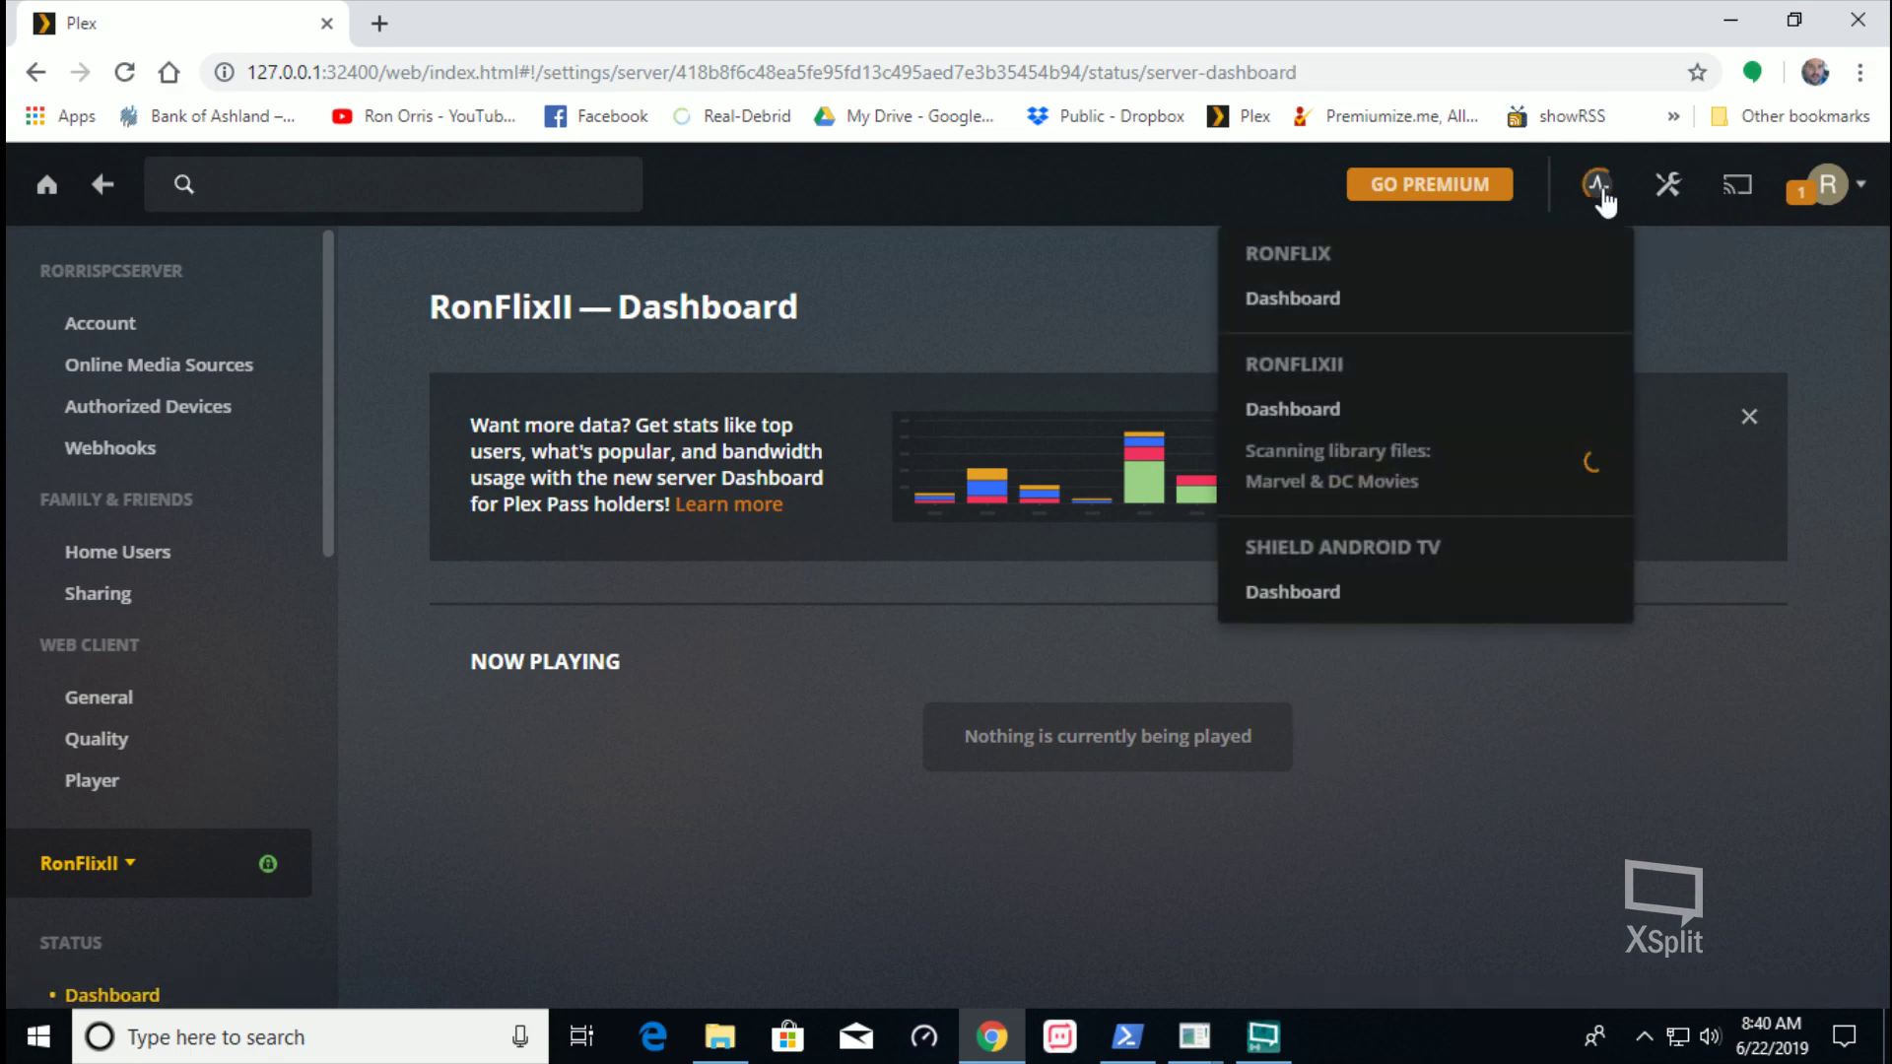
pyautogui.click(1289, 399)
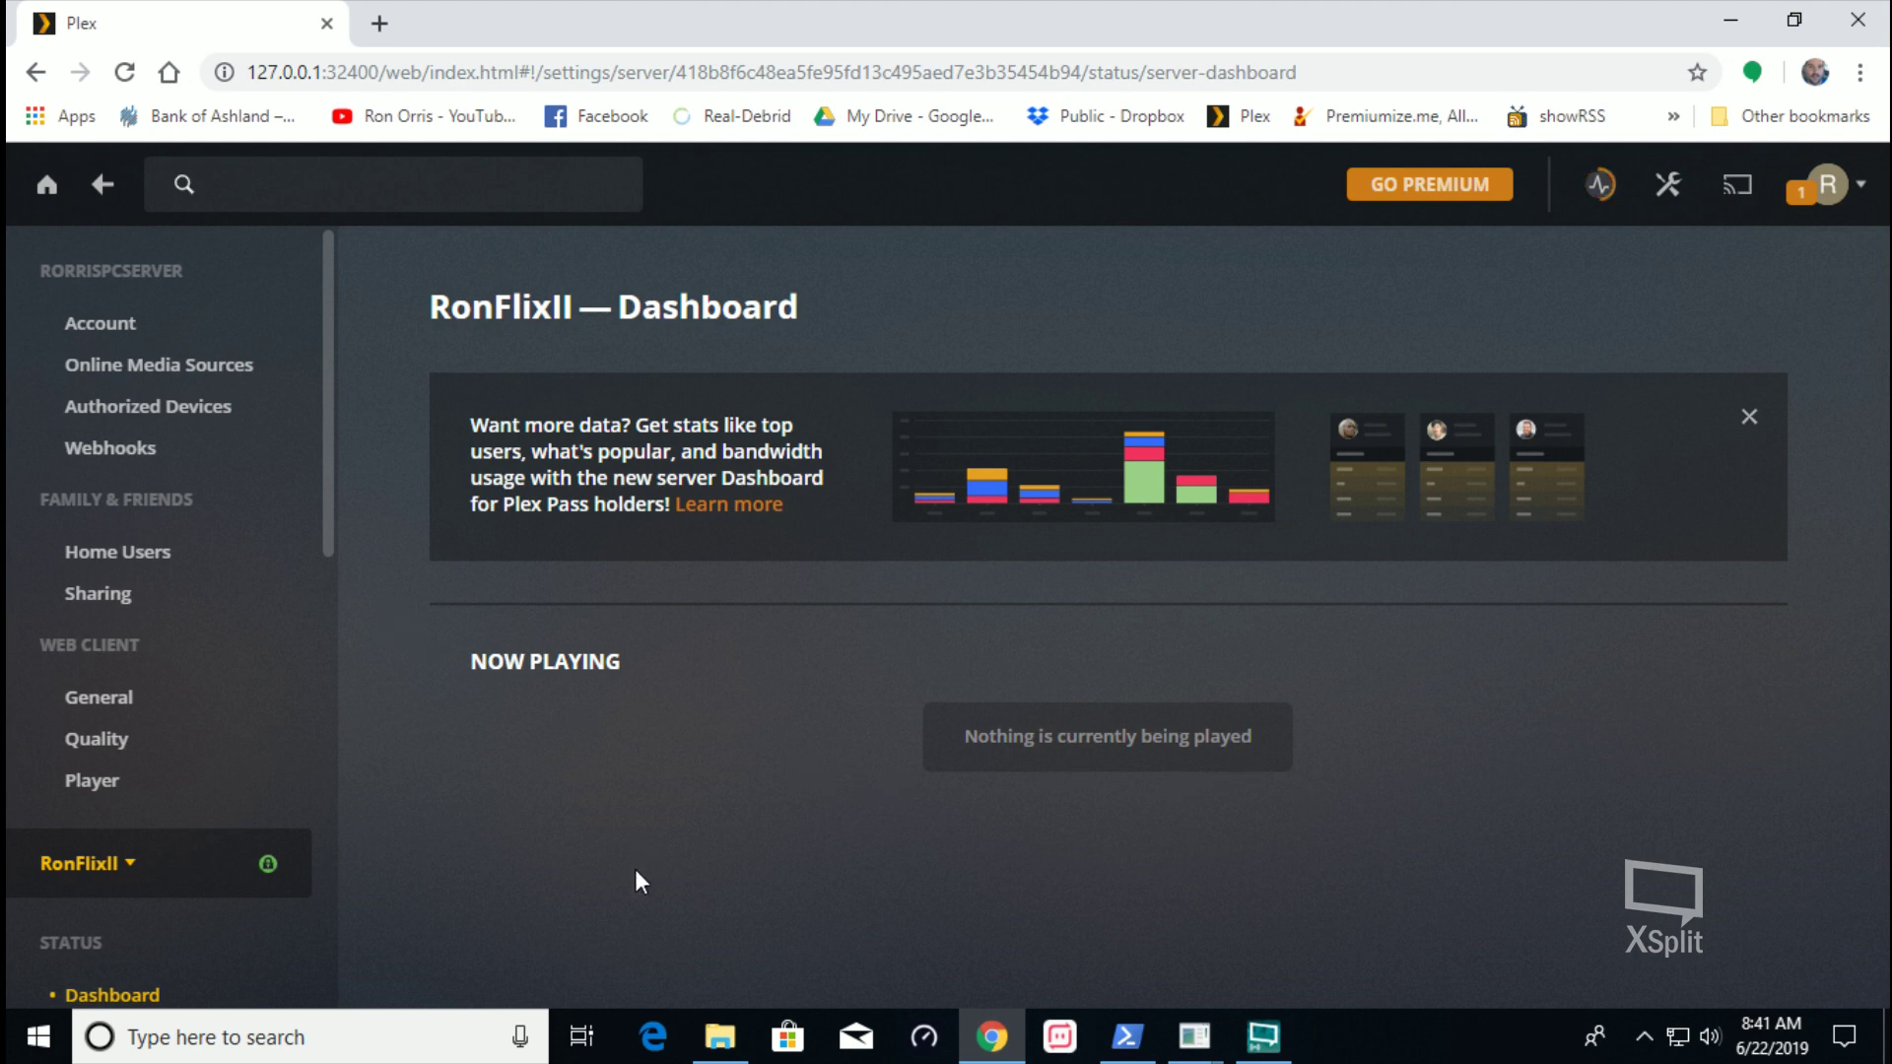
pyautogui.moveTo(1240, 1044)
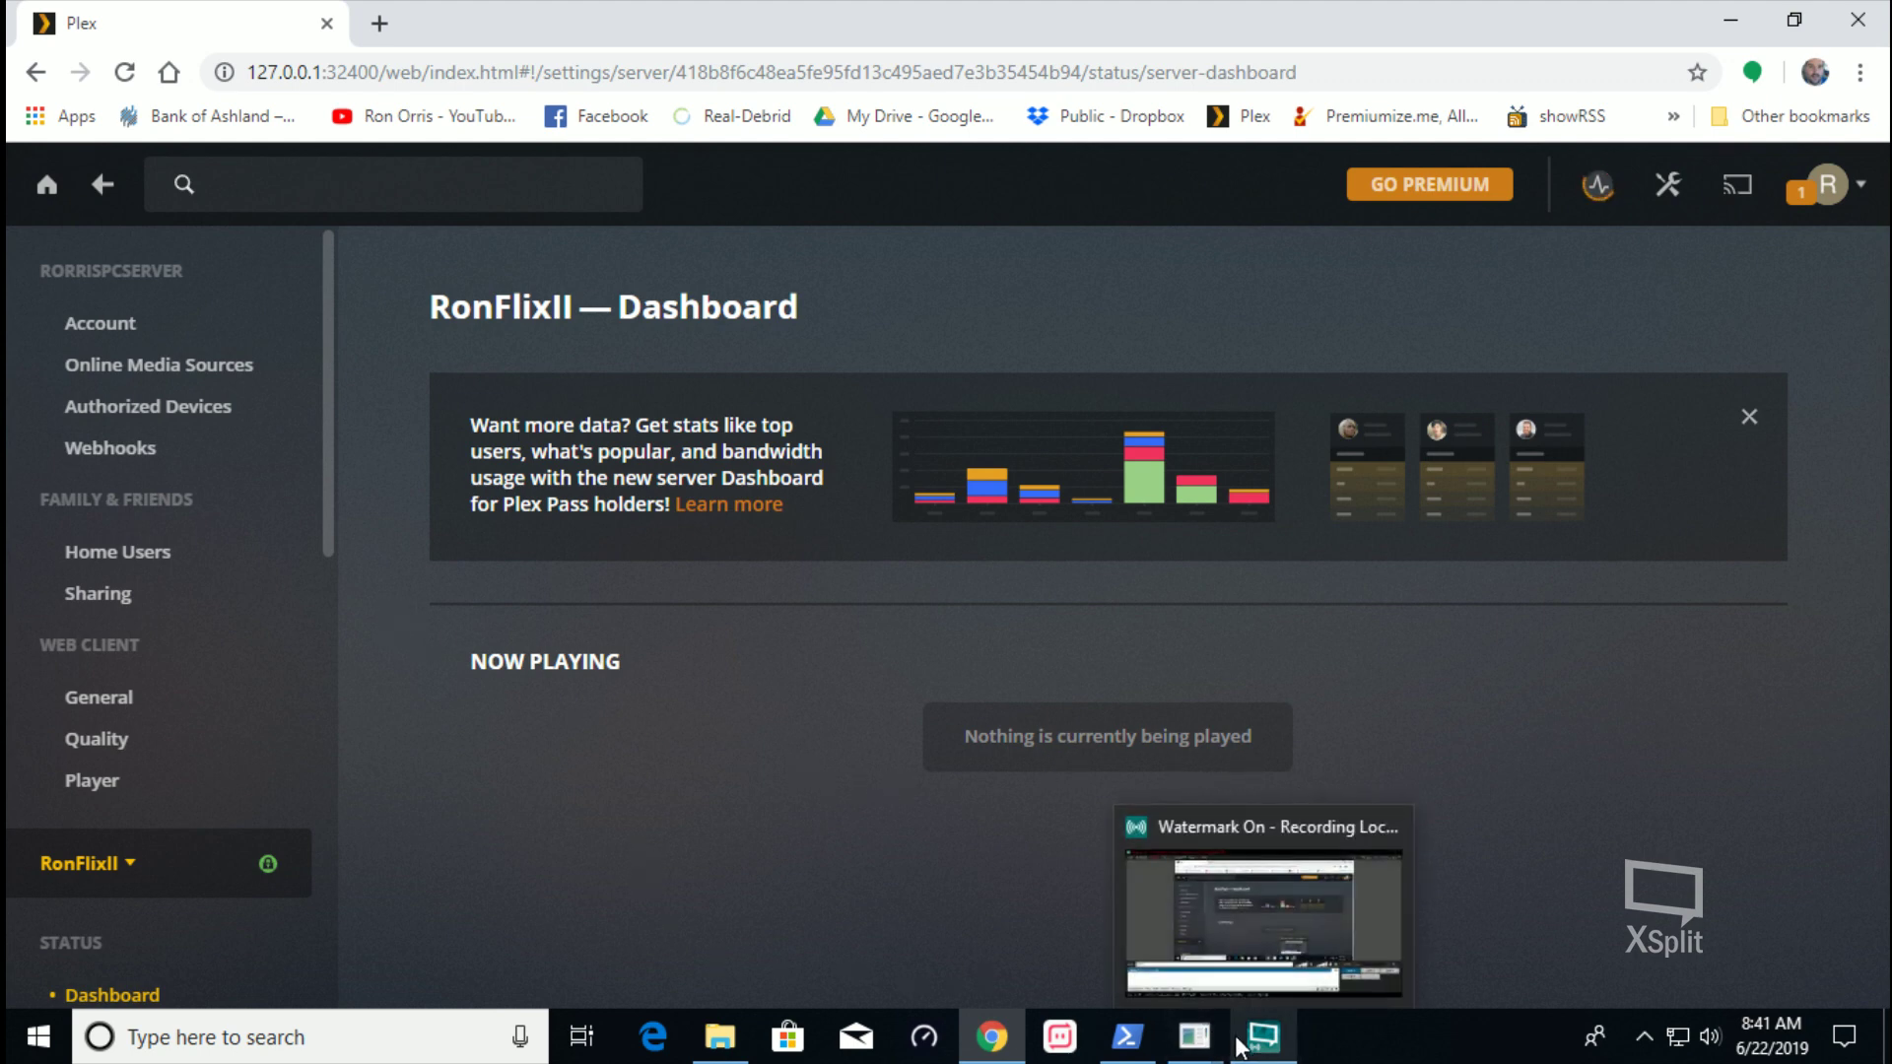
pyautogui.click(52, 189)
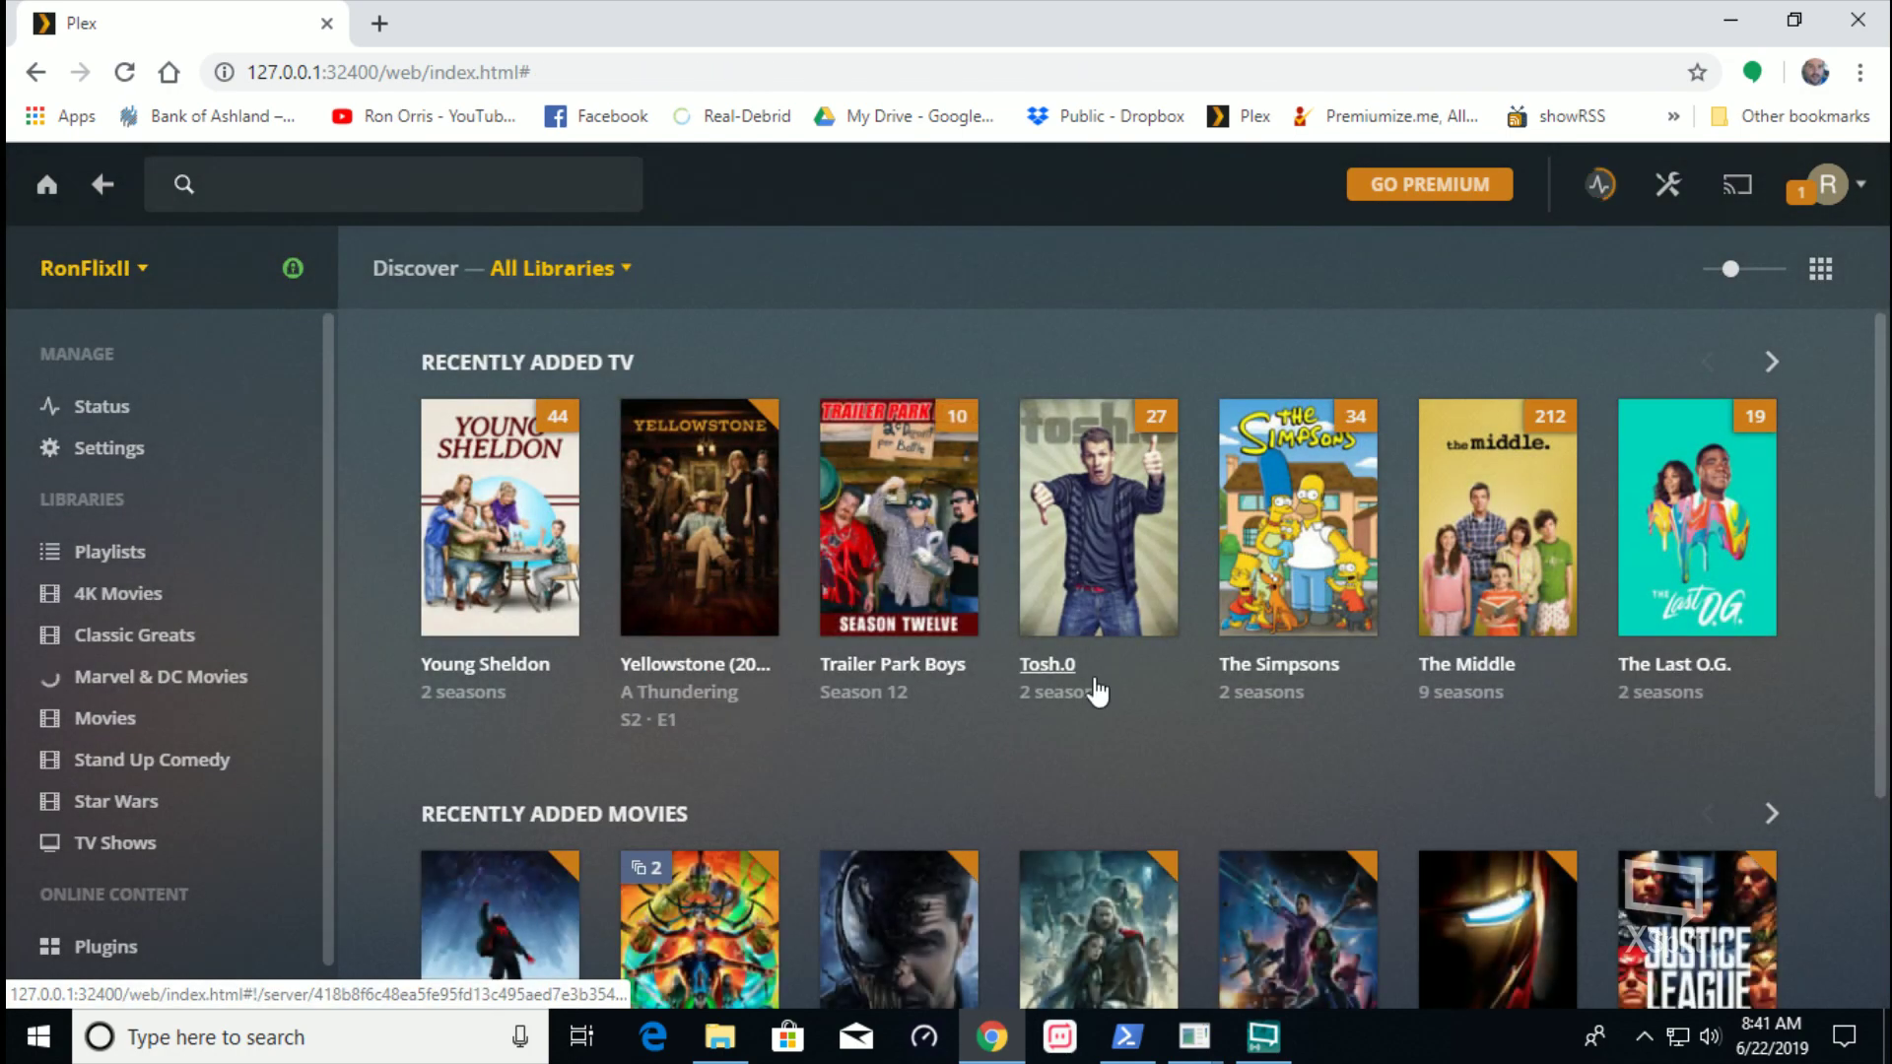
pyautogui.scroll(-3, 1096, 690)
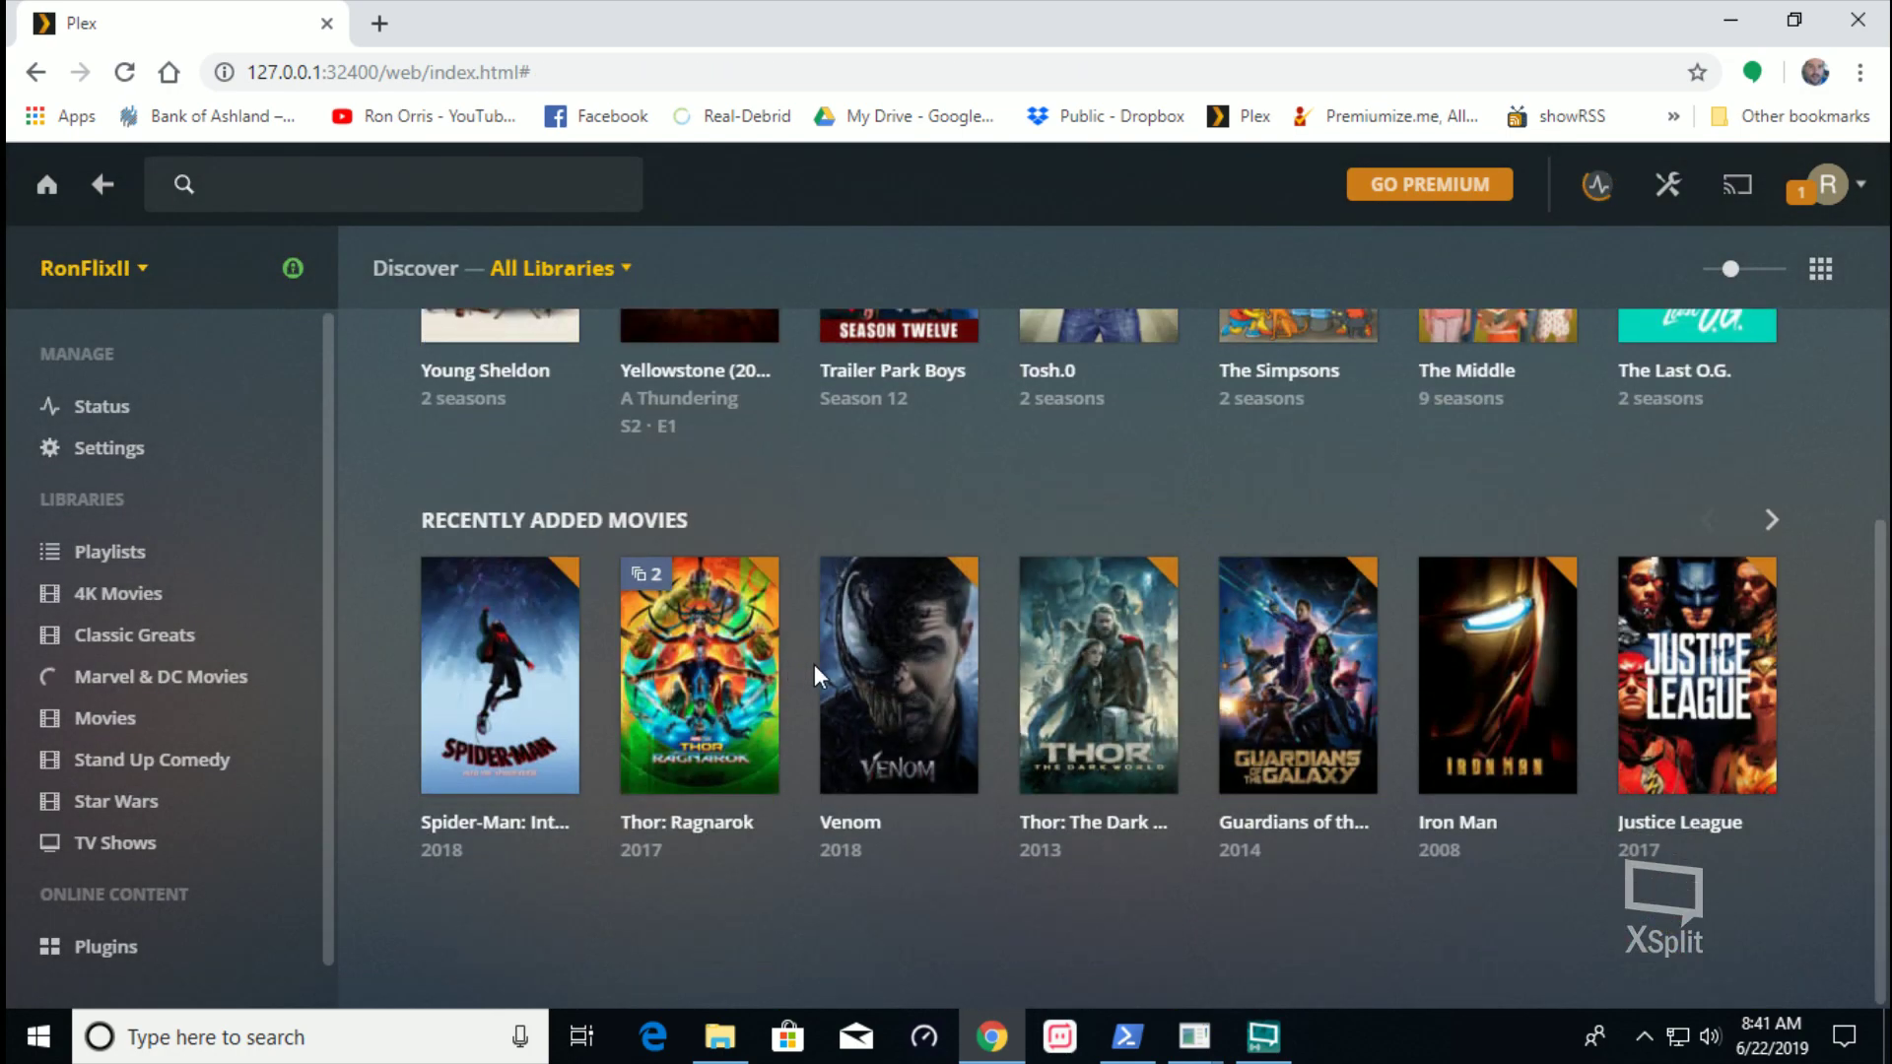
pyautogui.scroll(3, 814, 664)
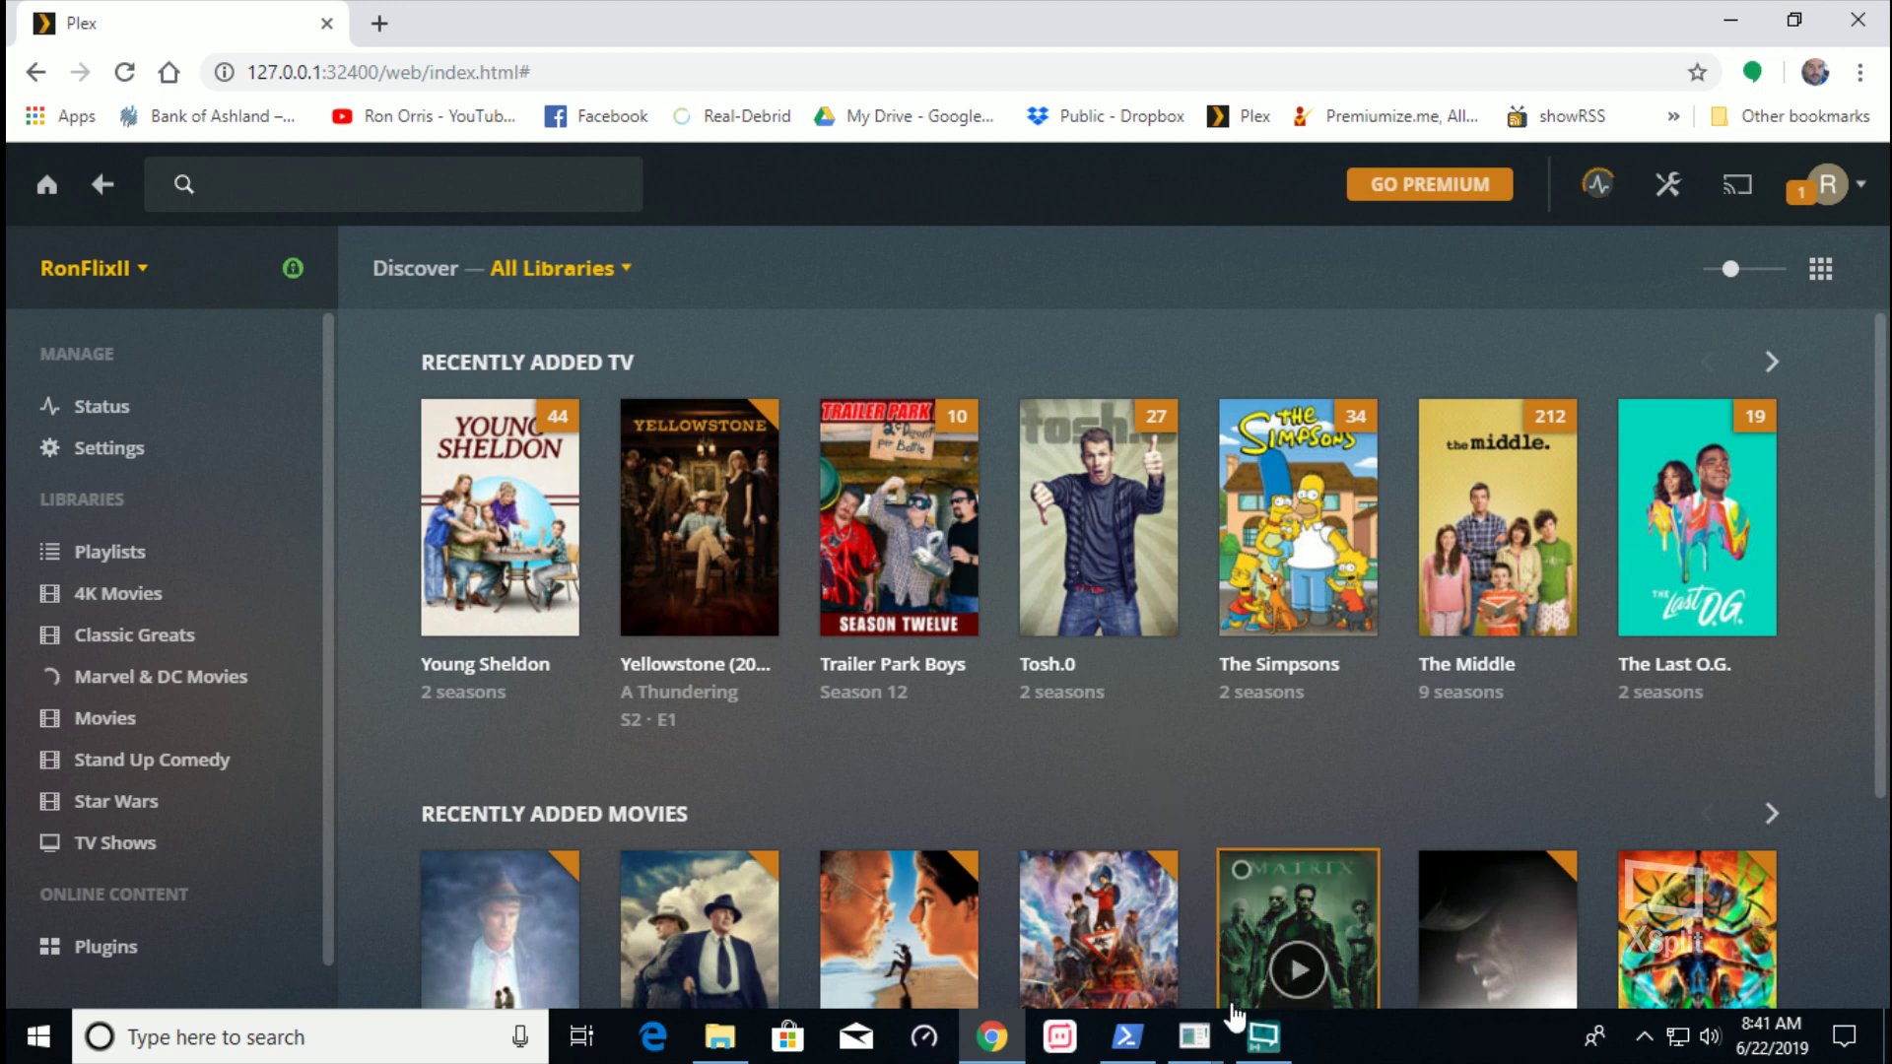
pyautogui.moveTo(1258, 1053)
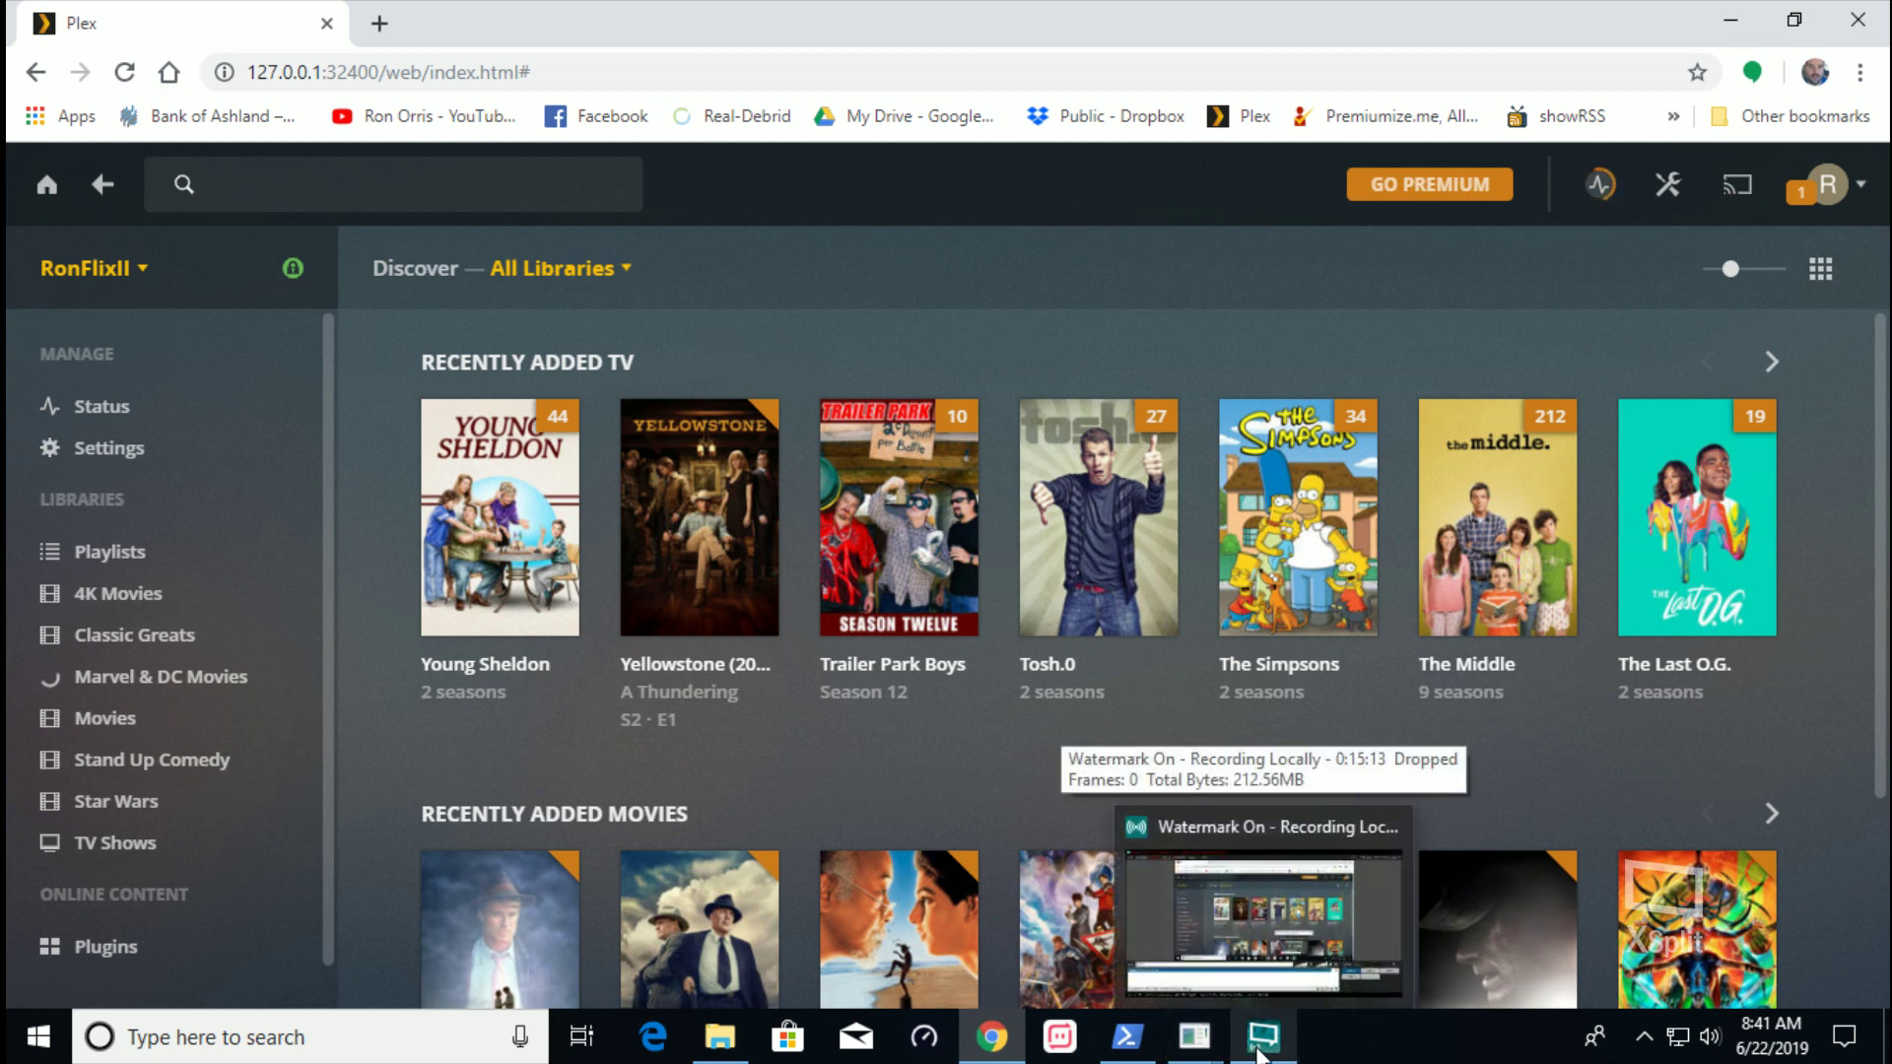